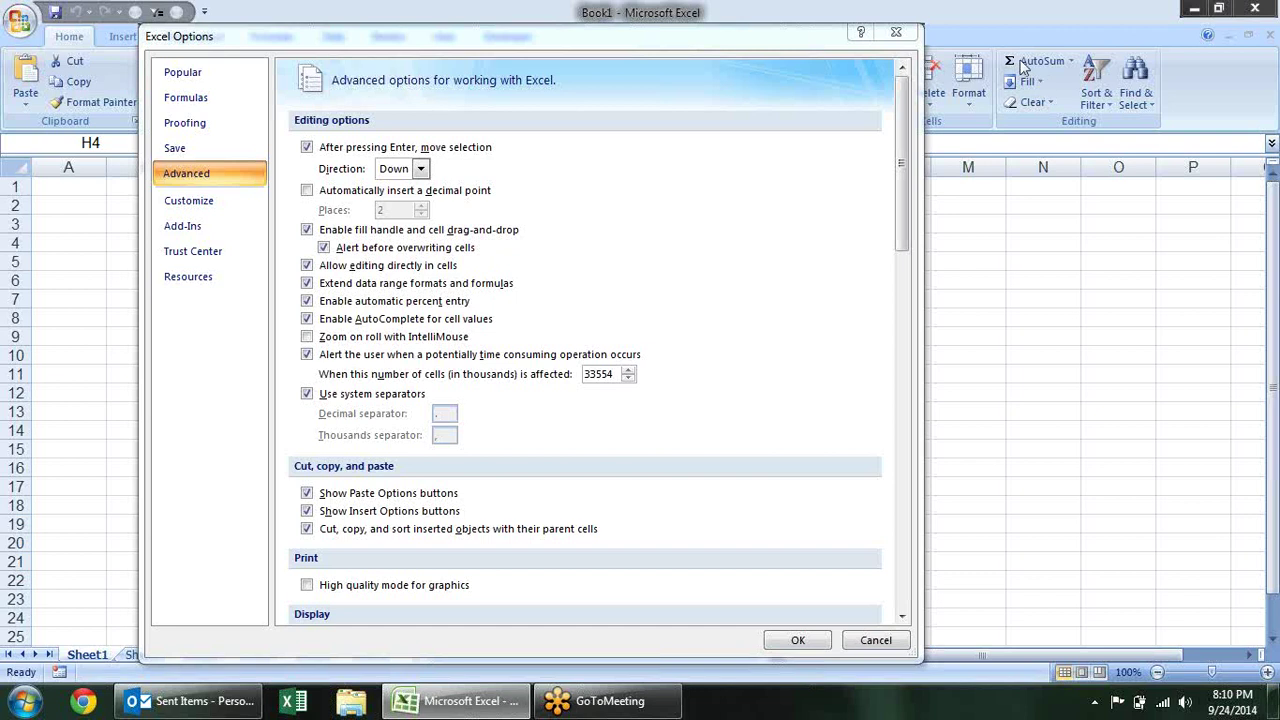
Close the Excel Options window and select cell F3 on the blank sheet
left_click(896, 32)
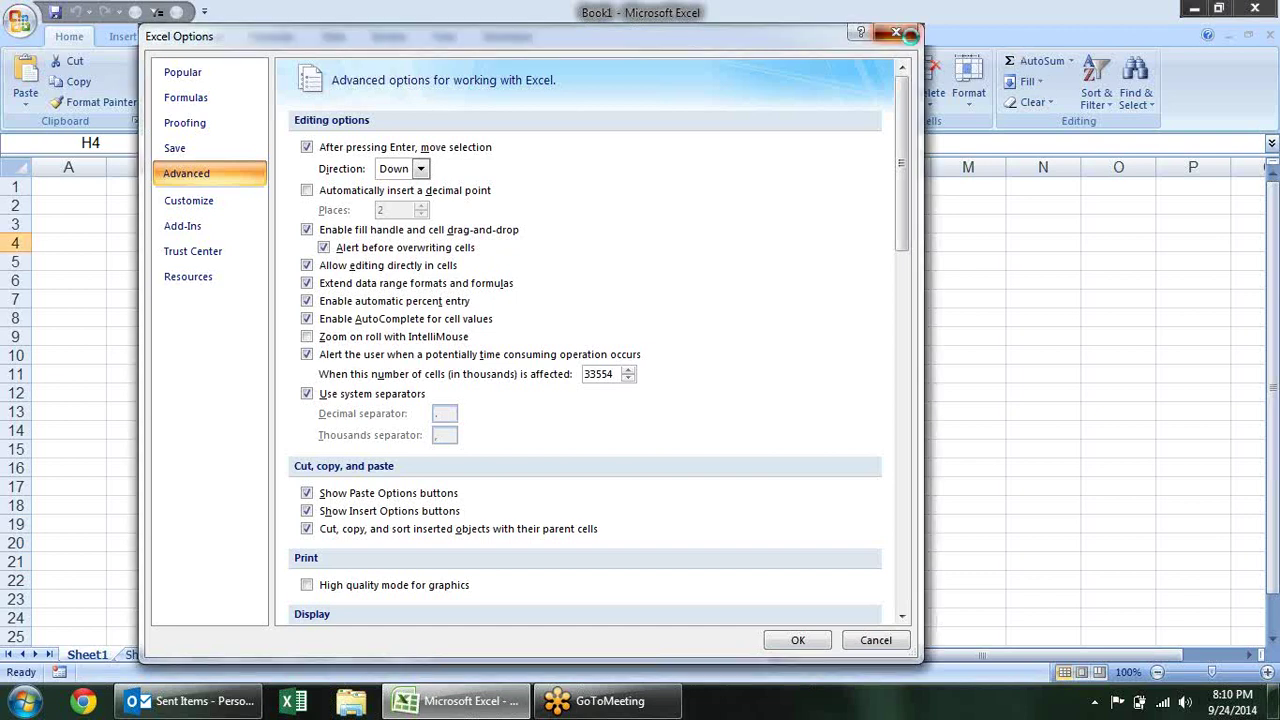
left_click(495, 188)
left_click(421, 224)
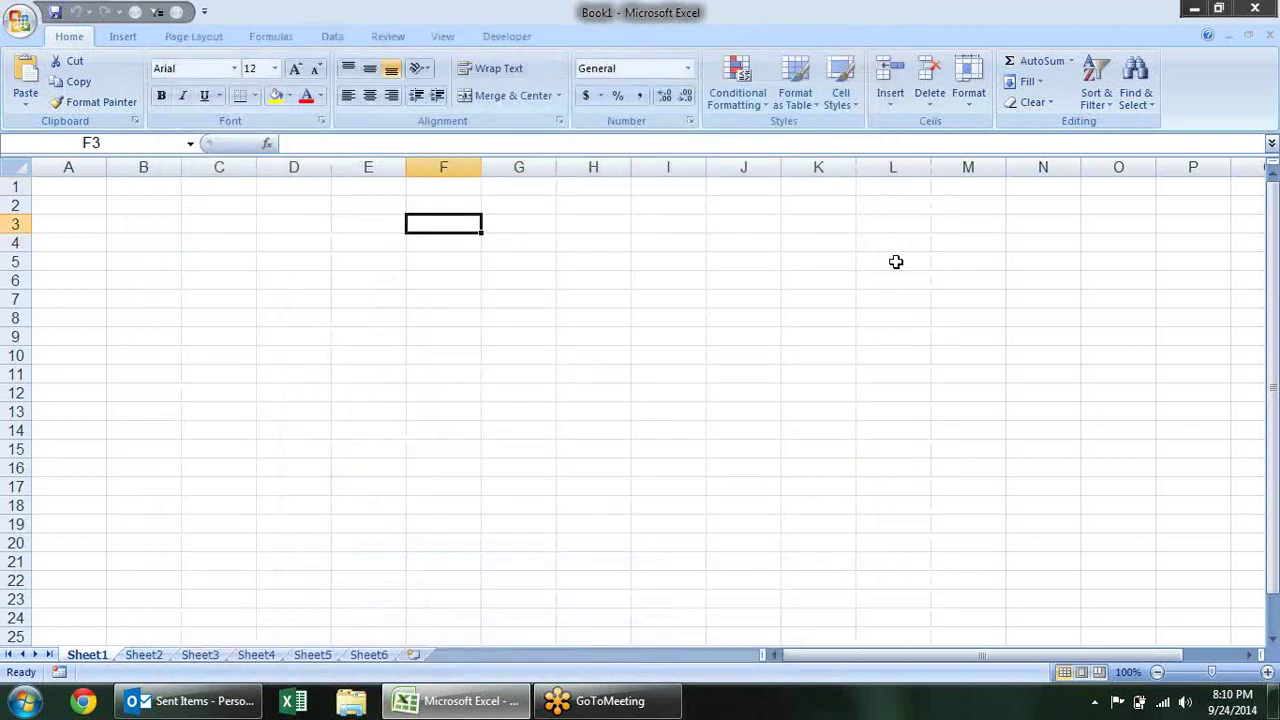
Move the selection down column F and then right along row 10 with the arrow keys
key("Down")
key("Down")
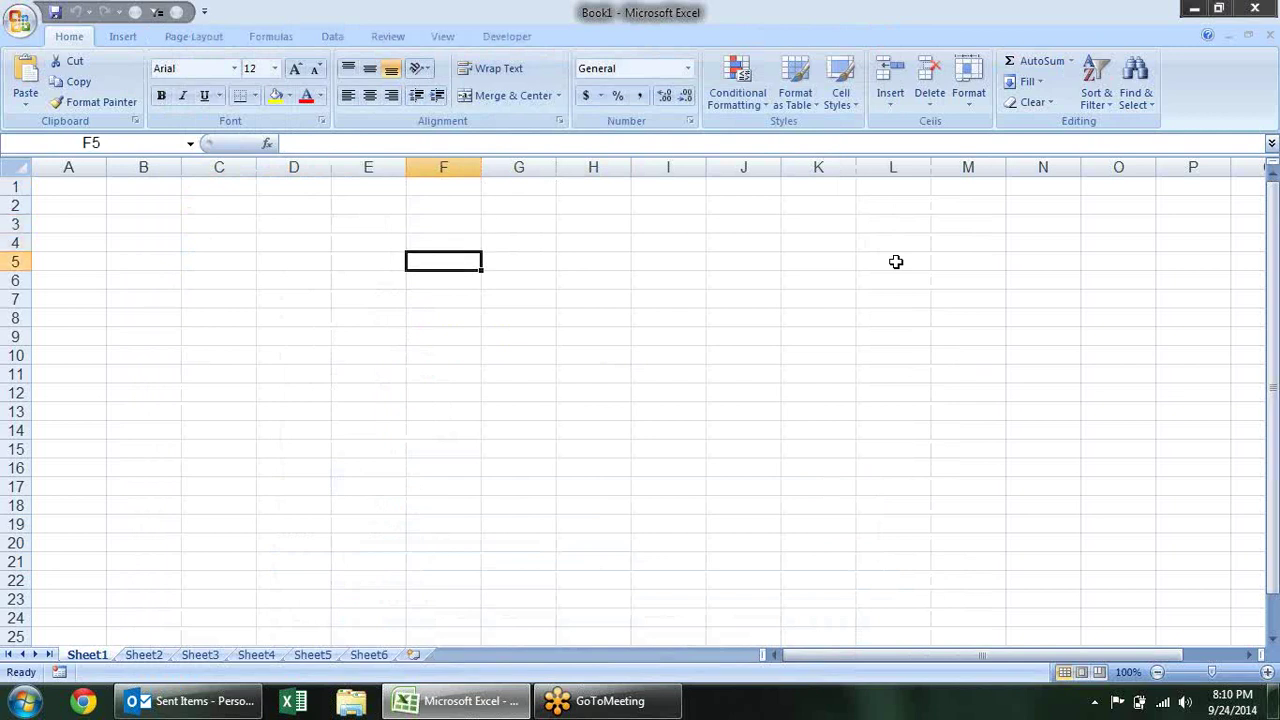
key("Down")
key("Down")
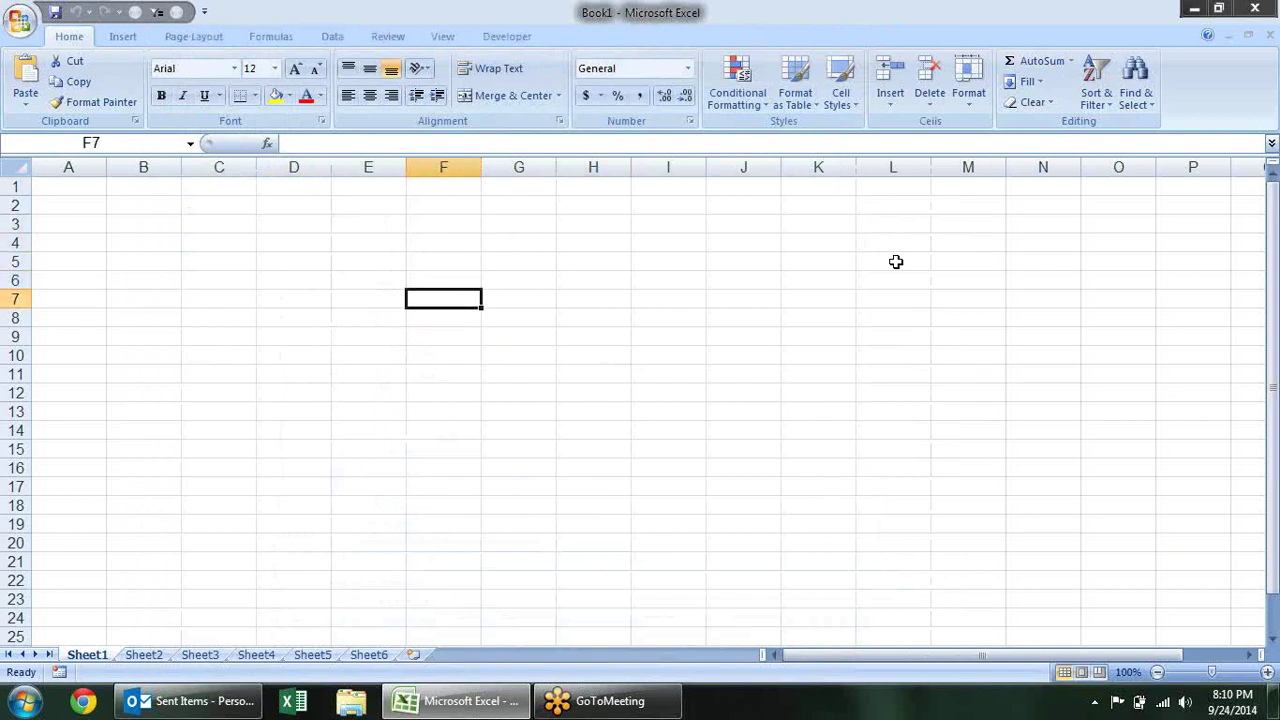
key("Down")
key("Down")
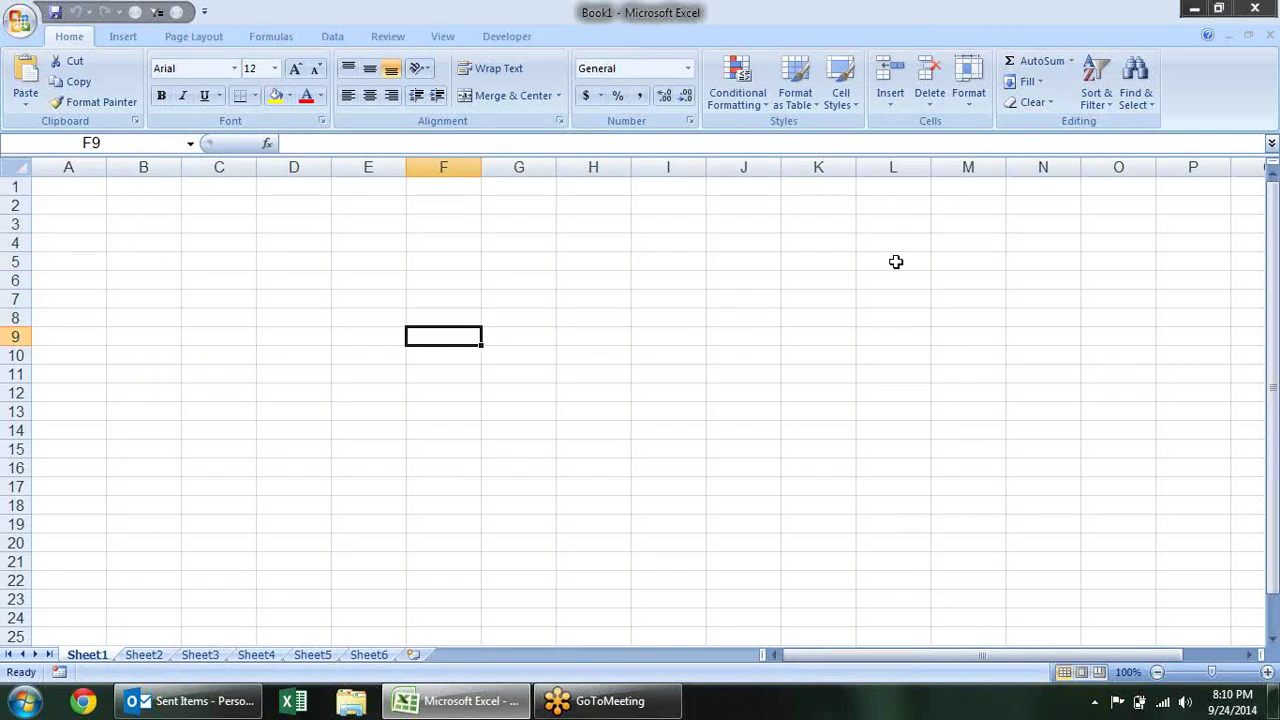
key("Down")
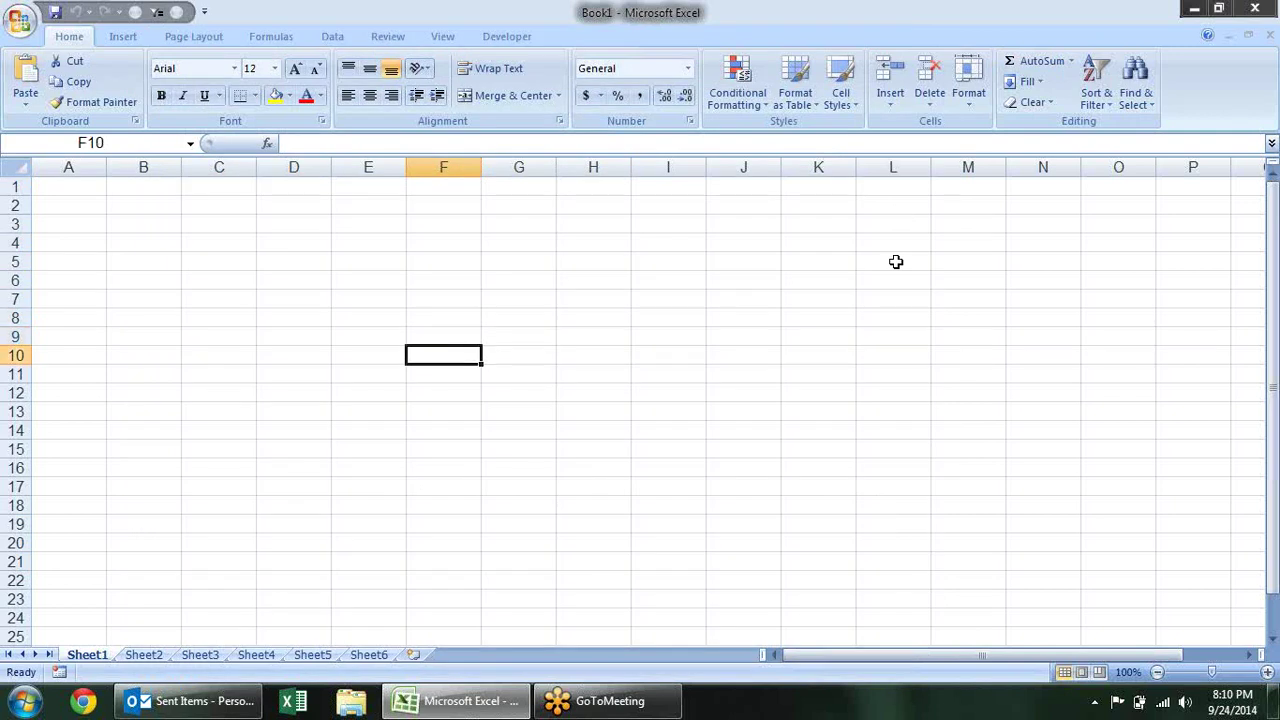
key("Right")
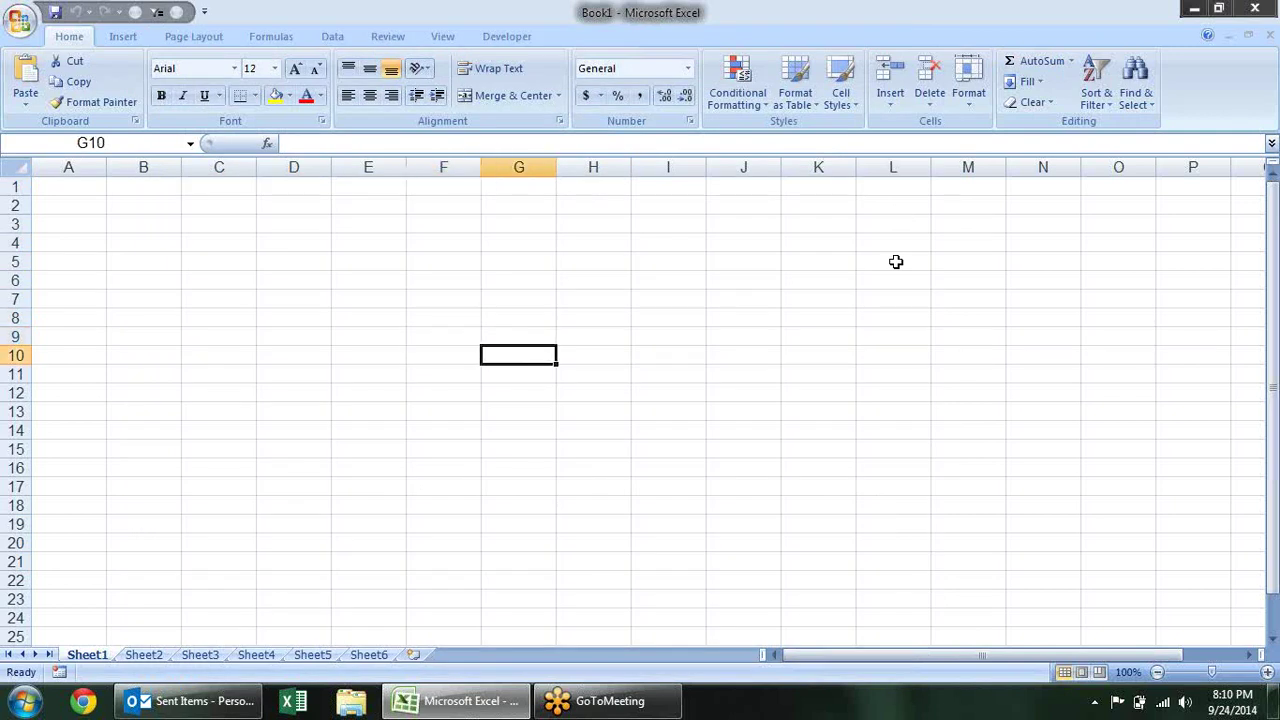
key("Right")
key("Right")
key("Right")
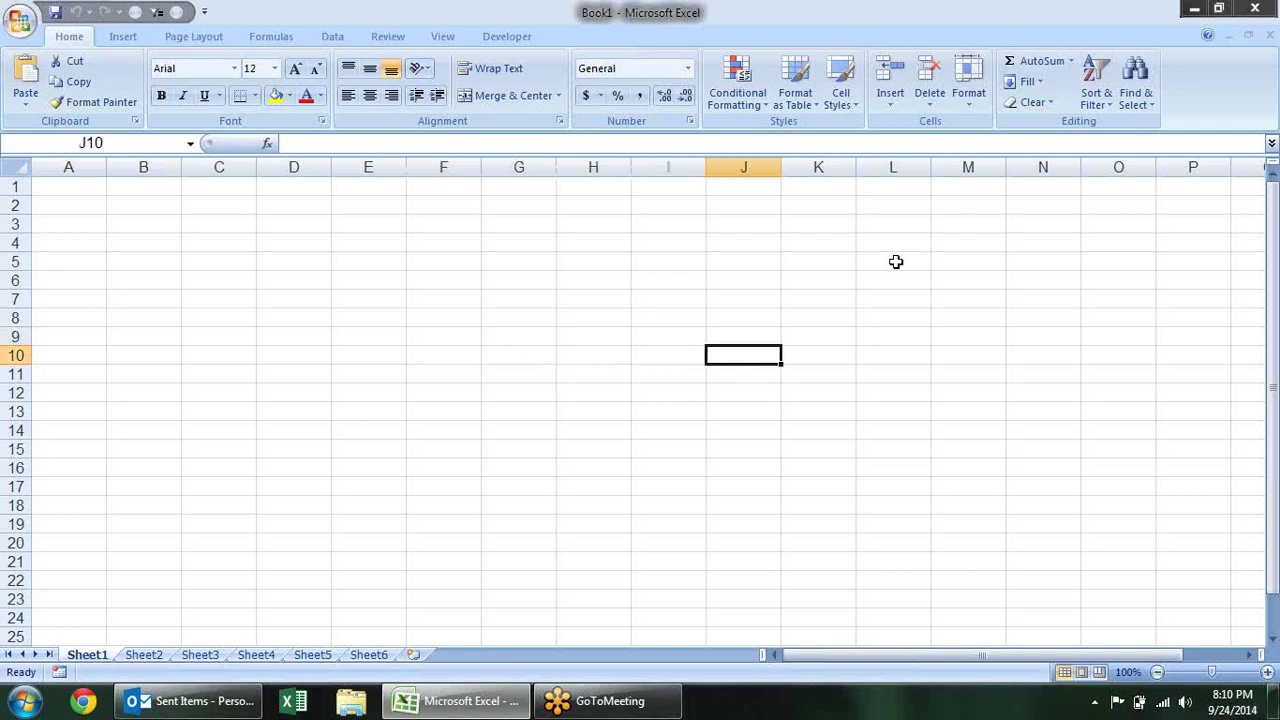
key("Right")
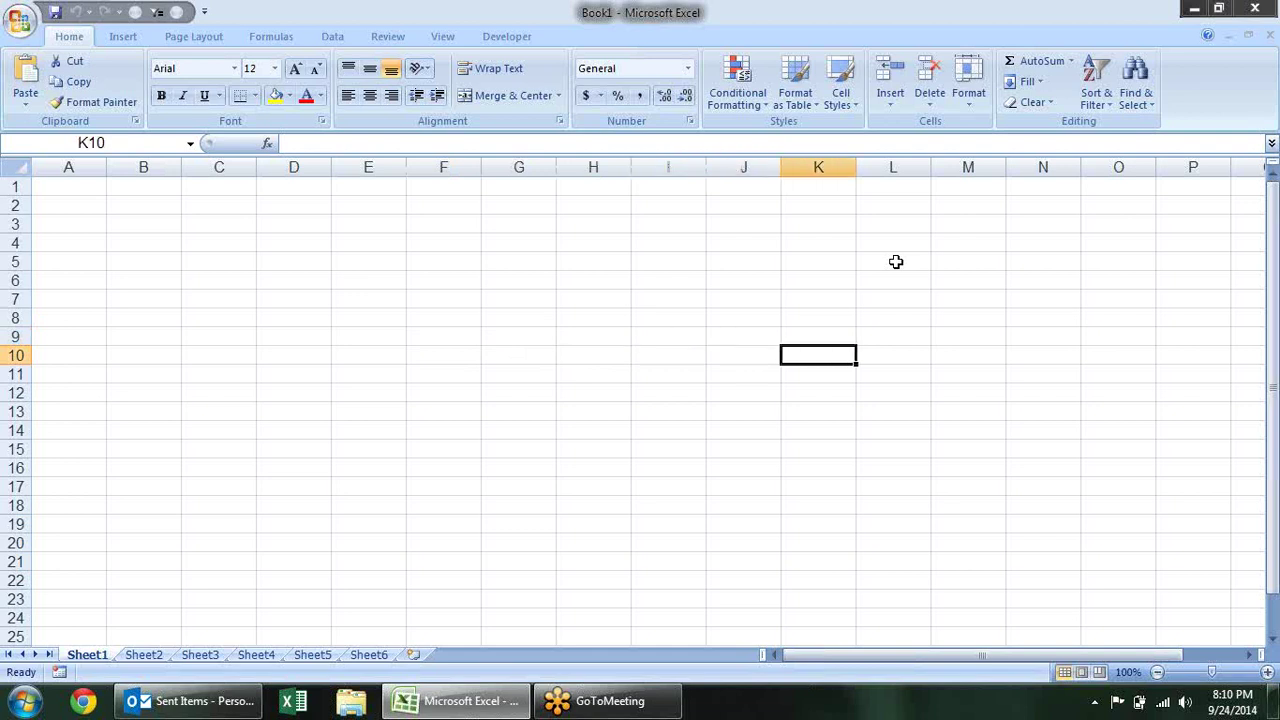
Move back left along row 10 and up column F to cell F5
key("Left")
key("Left")
key("Left")
key("Left")
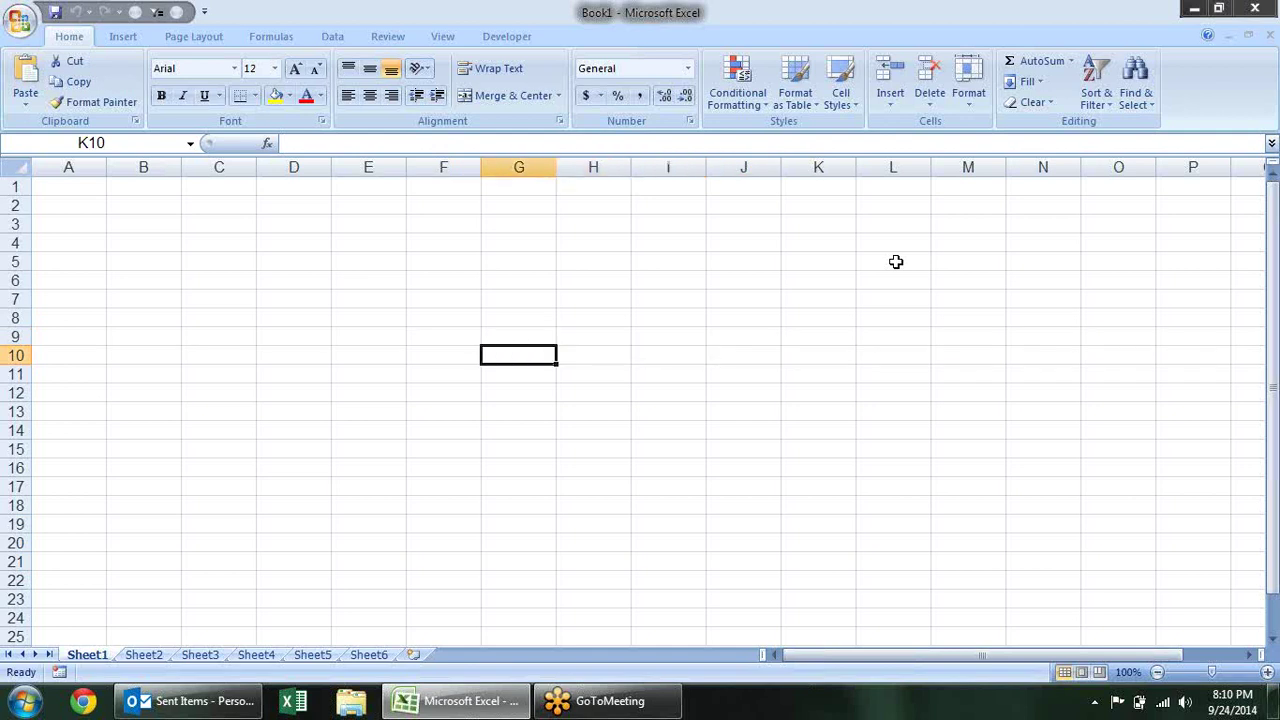
key("Left")
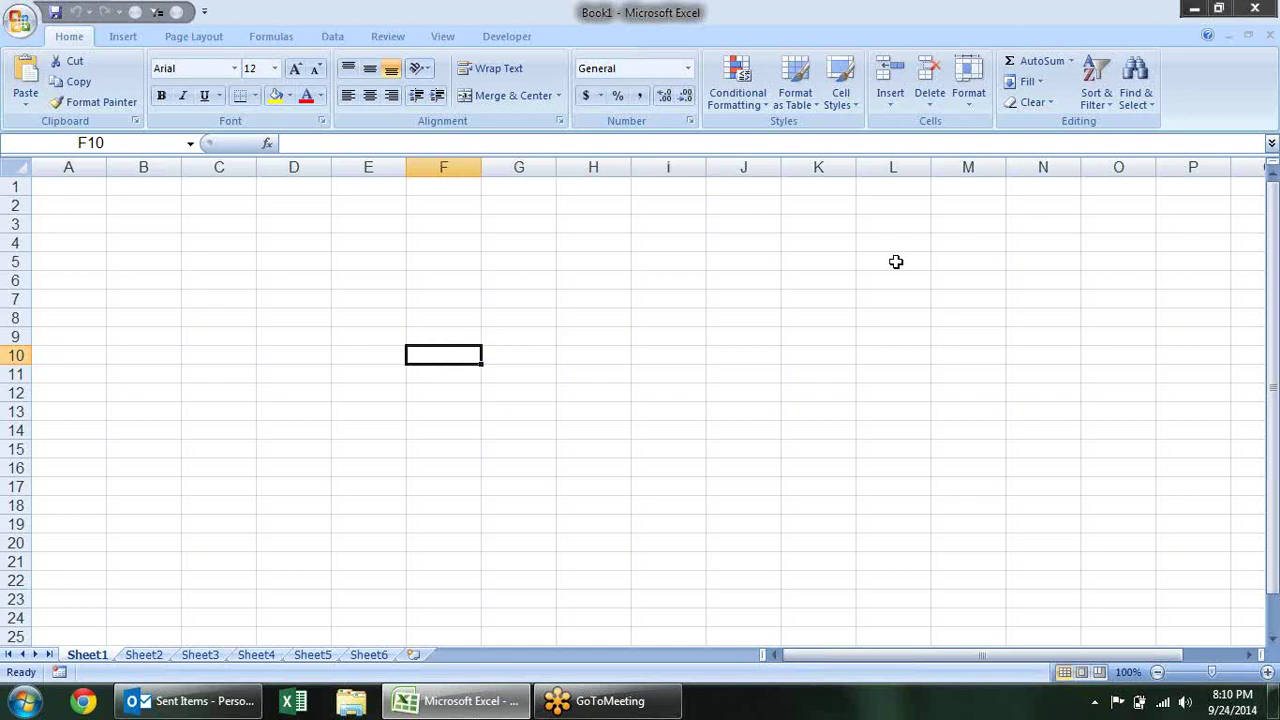
key("Up")
key("Up")
key("Up")
key("Up")
key("Up")
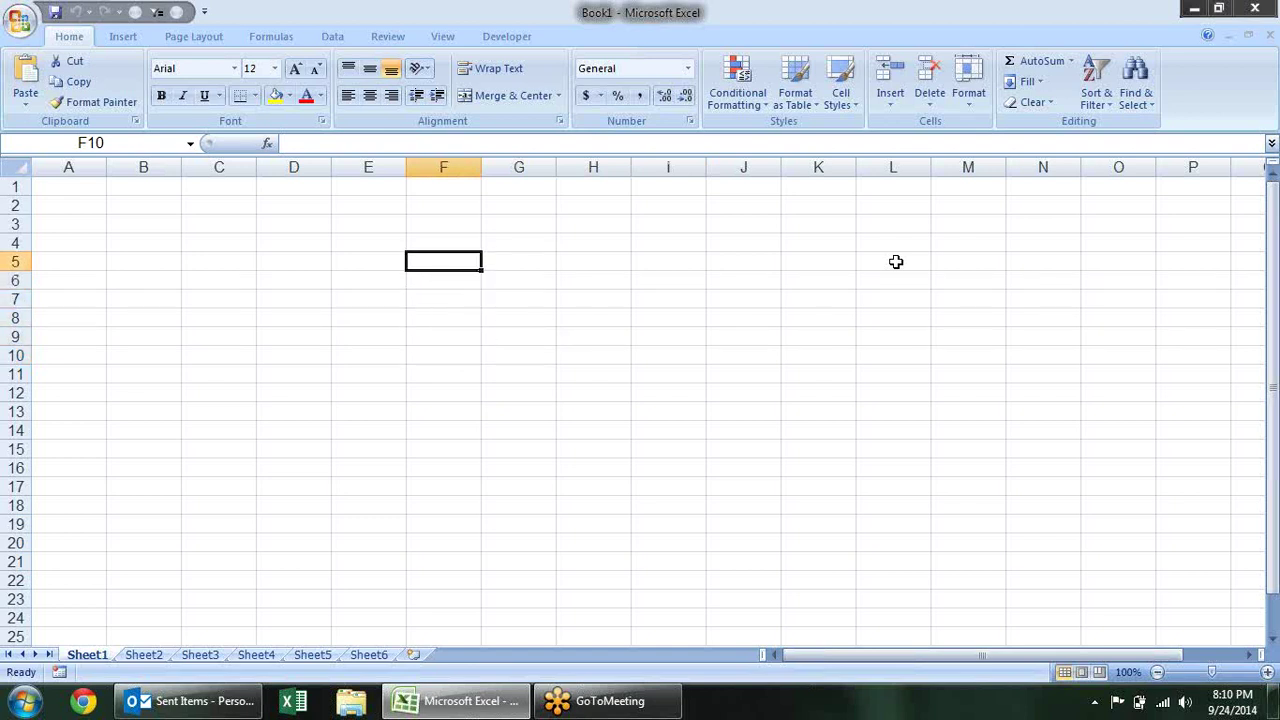
key("Up")
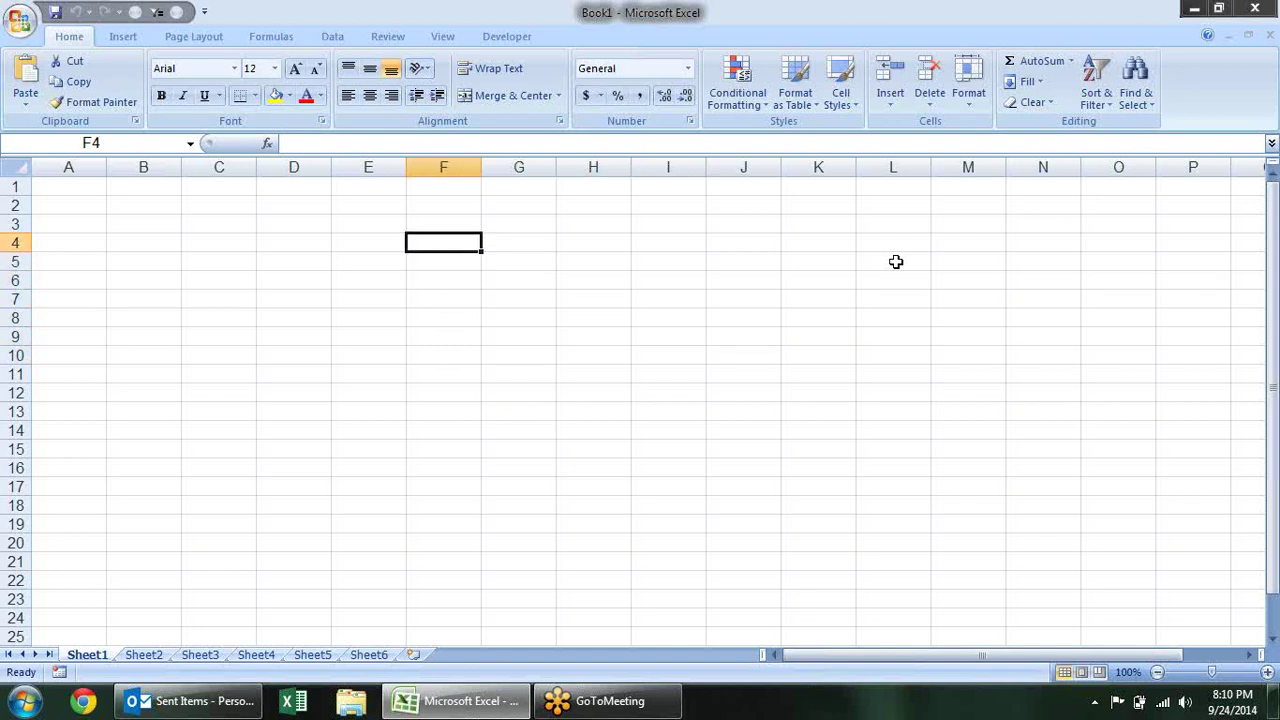
key("Down")
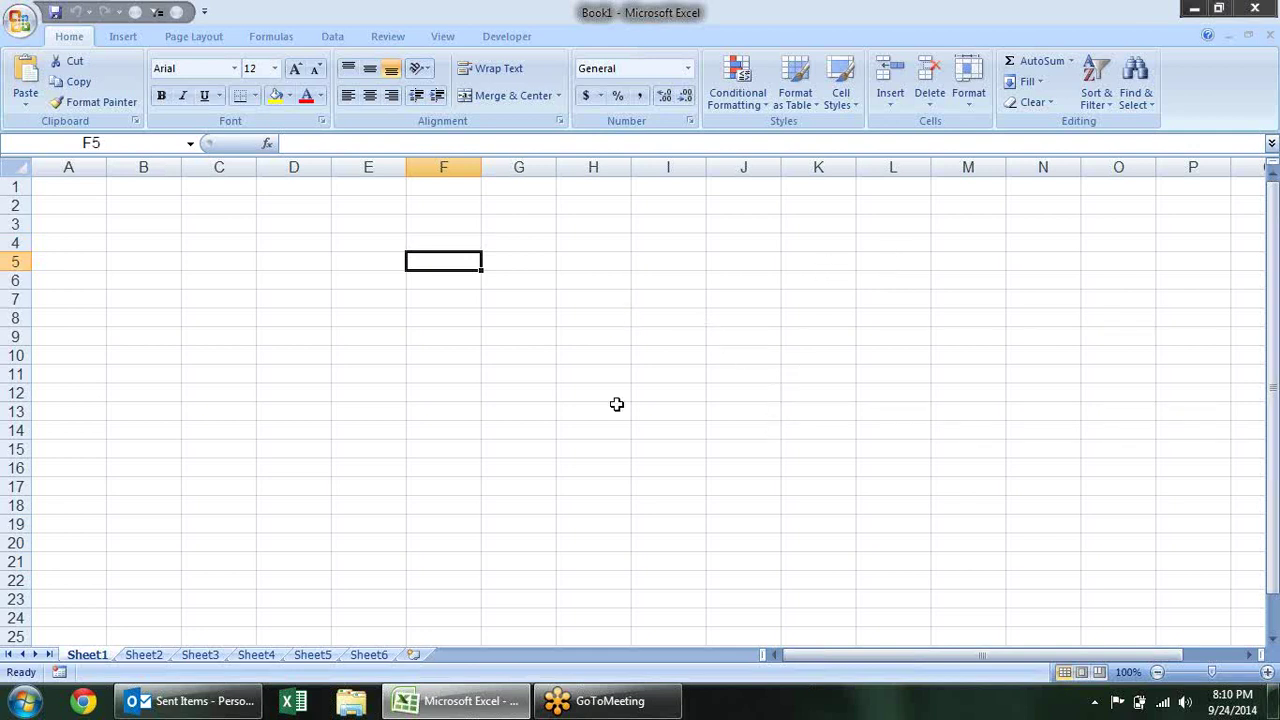
left_click(22, 24)
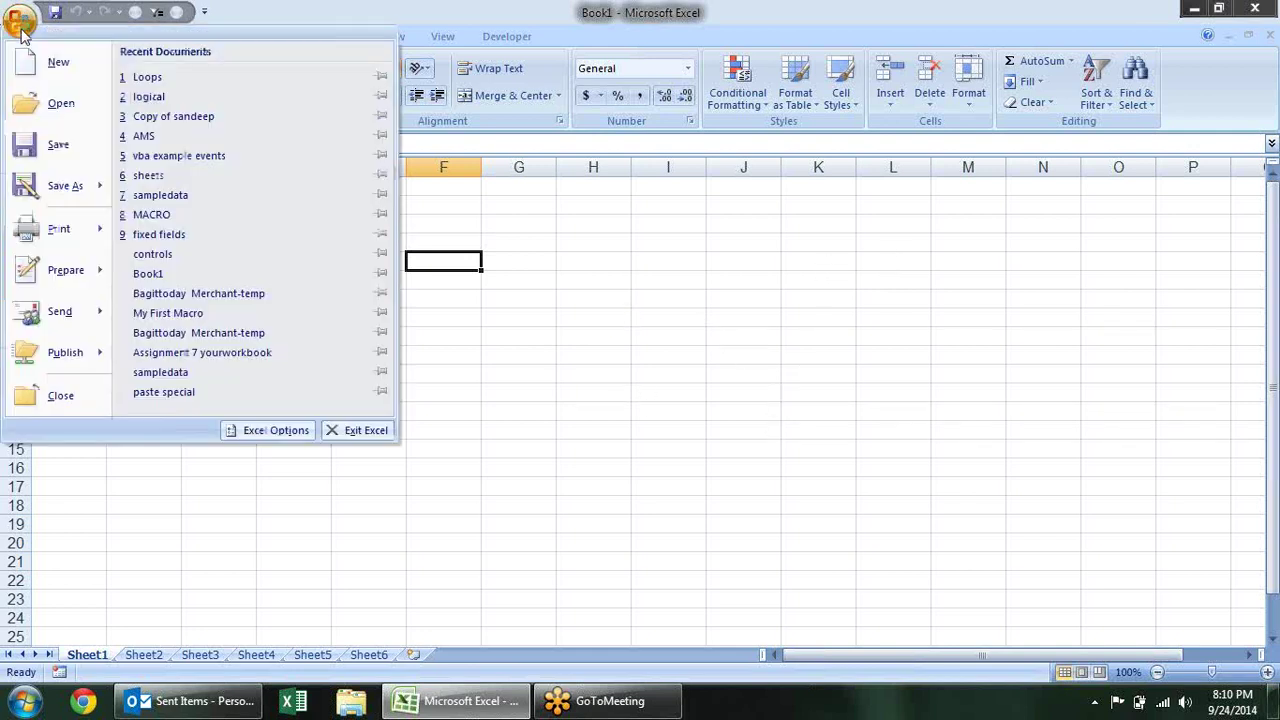
left_click(248, 430)
left_click(210, 180)
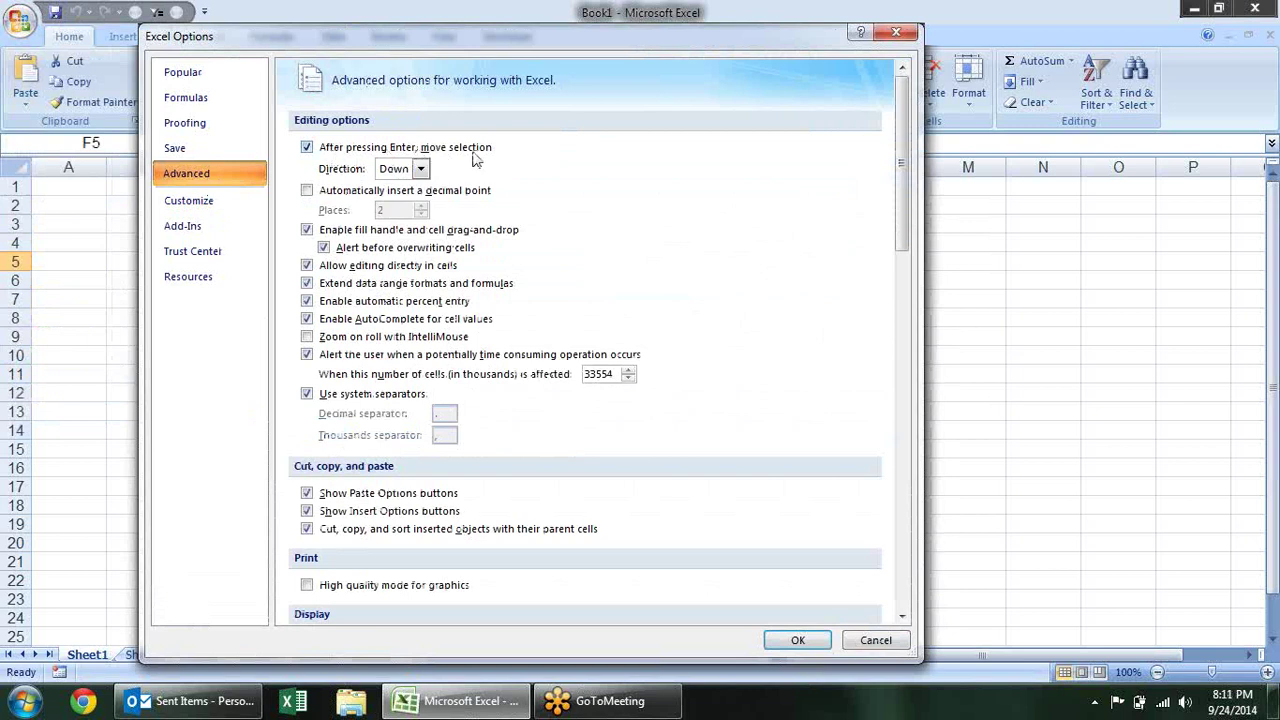
left_click(421, 170)
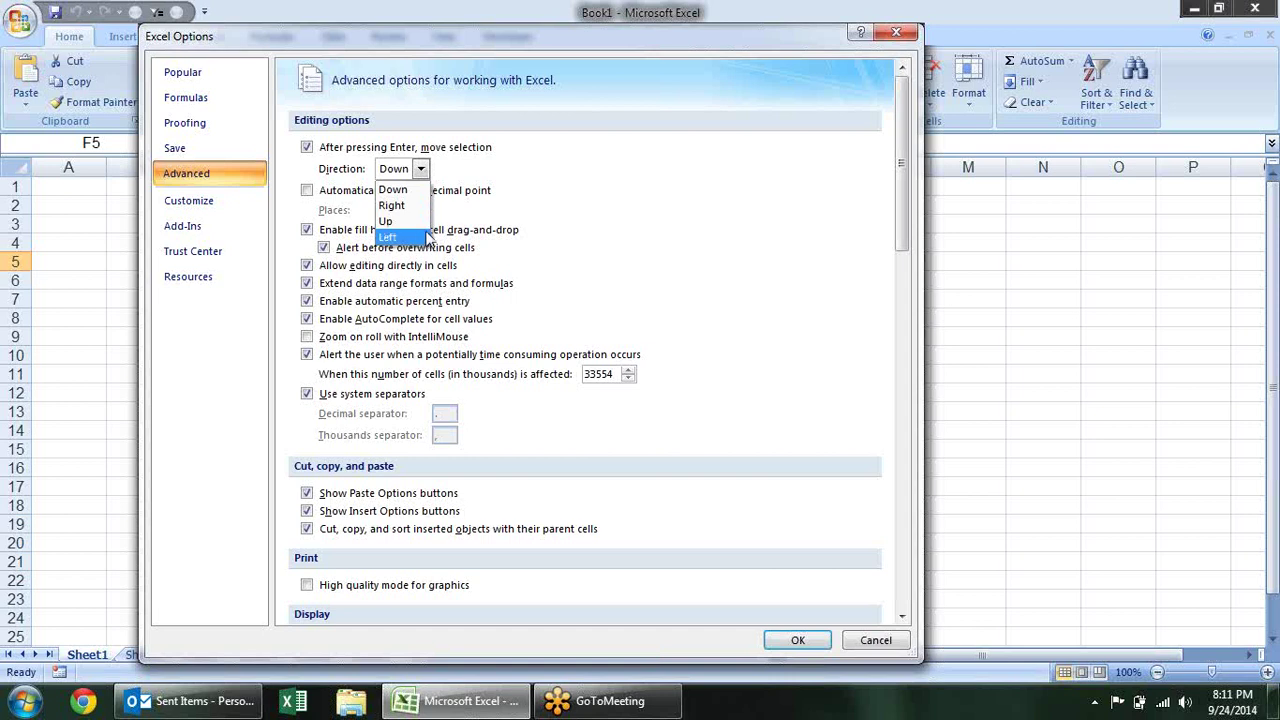
left_click(604, 210)
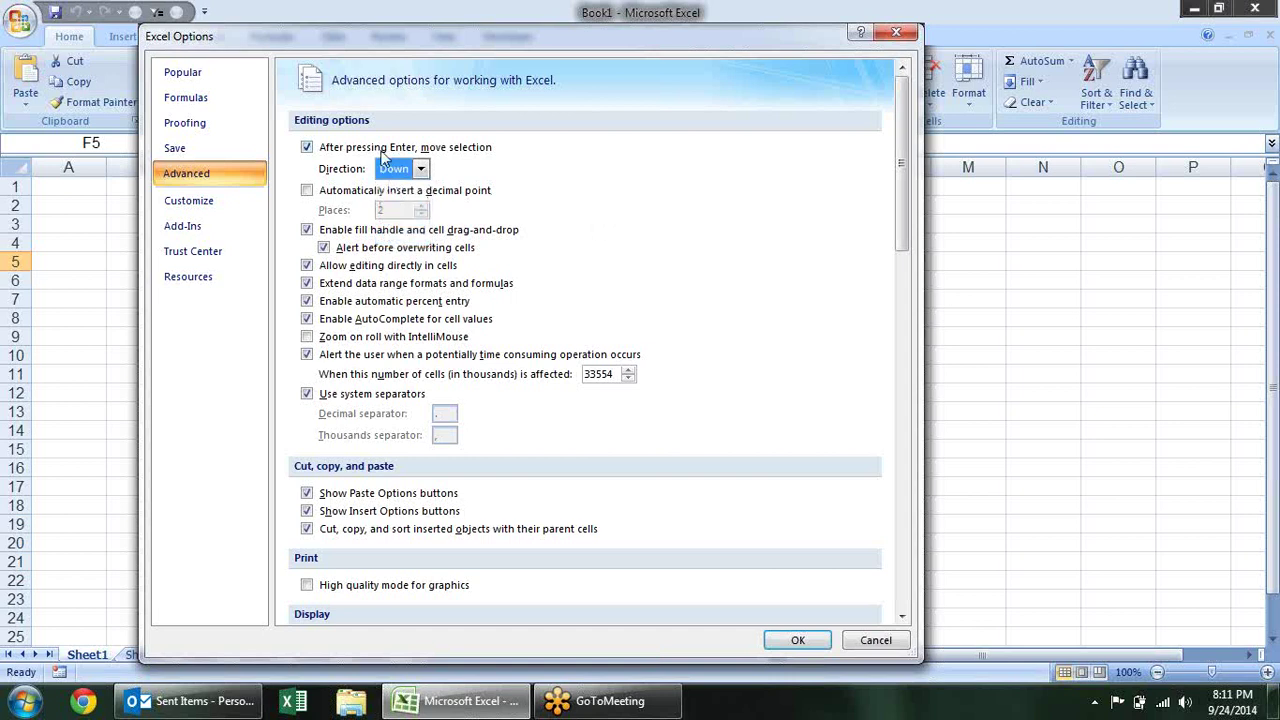
left_click(797, 640)
left_click(440, 227)
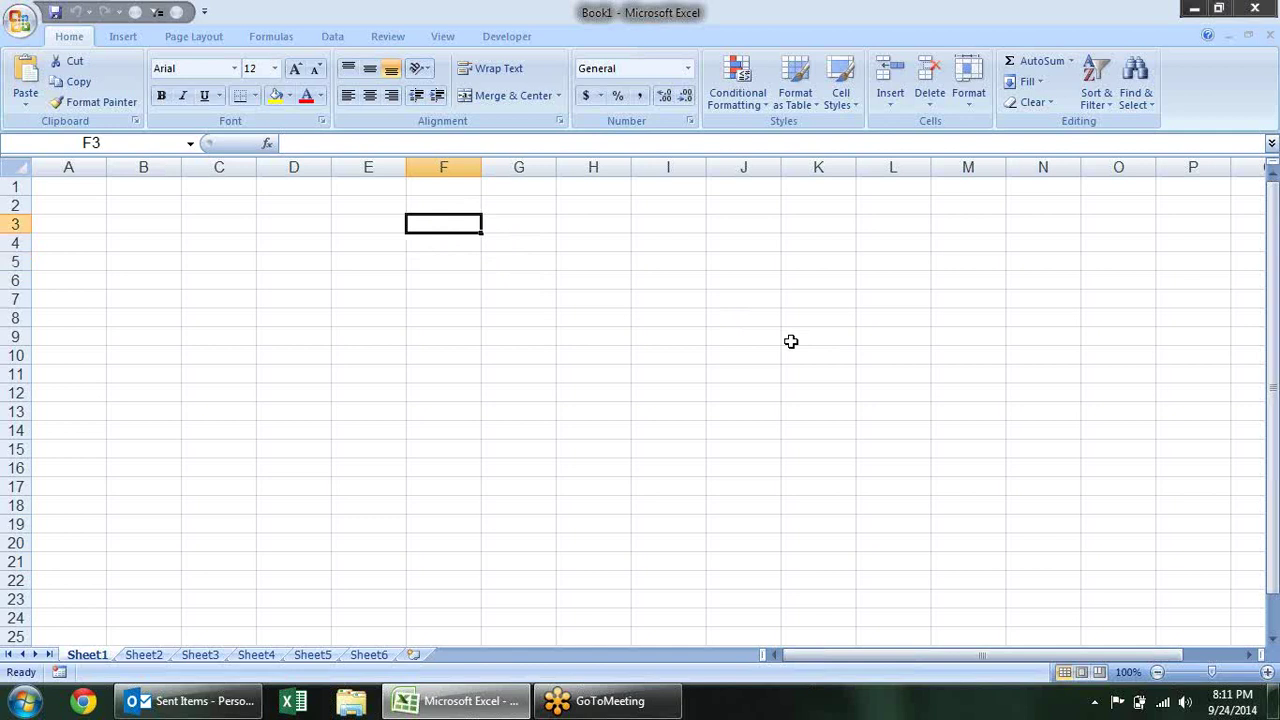
Enter 13.23 in cell F3, then move the selection to cell E4
type("13")
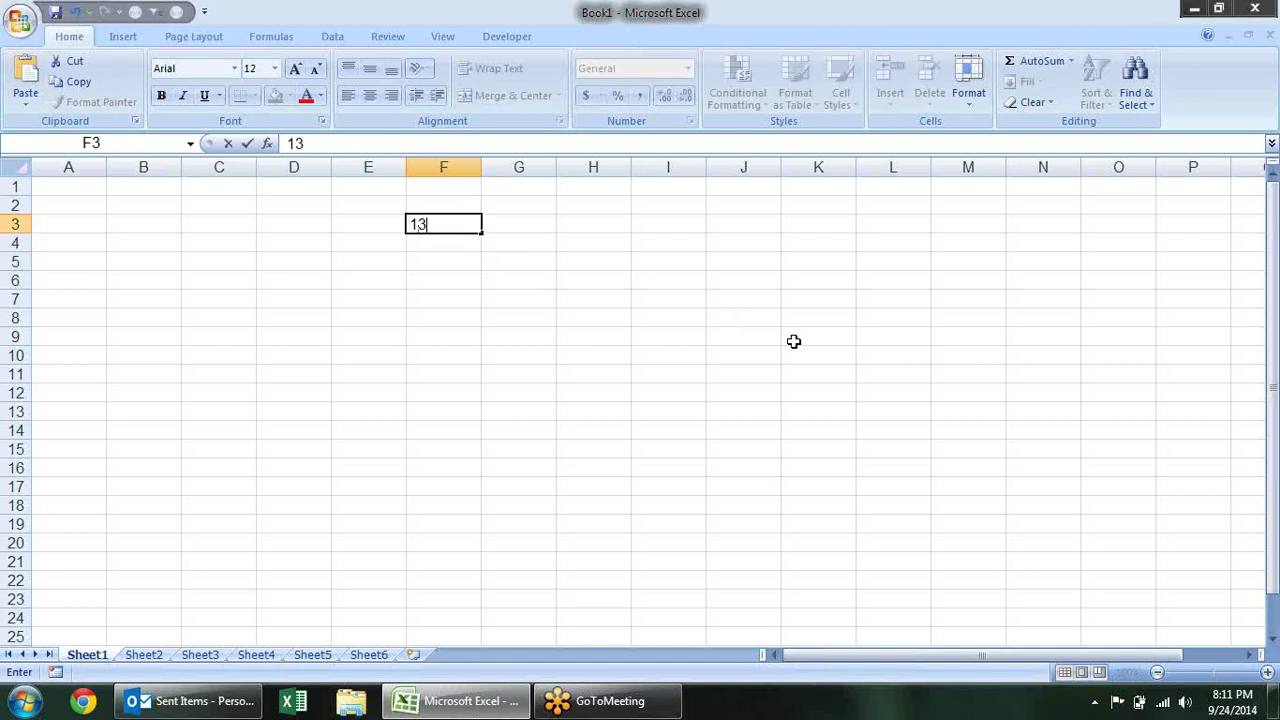
type(".23")
key("Return")
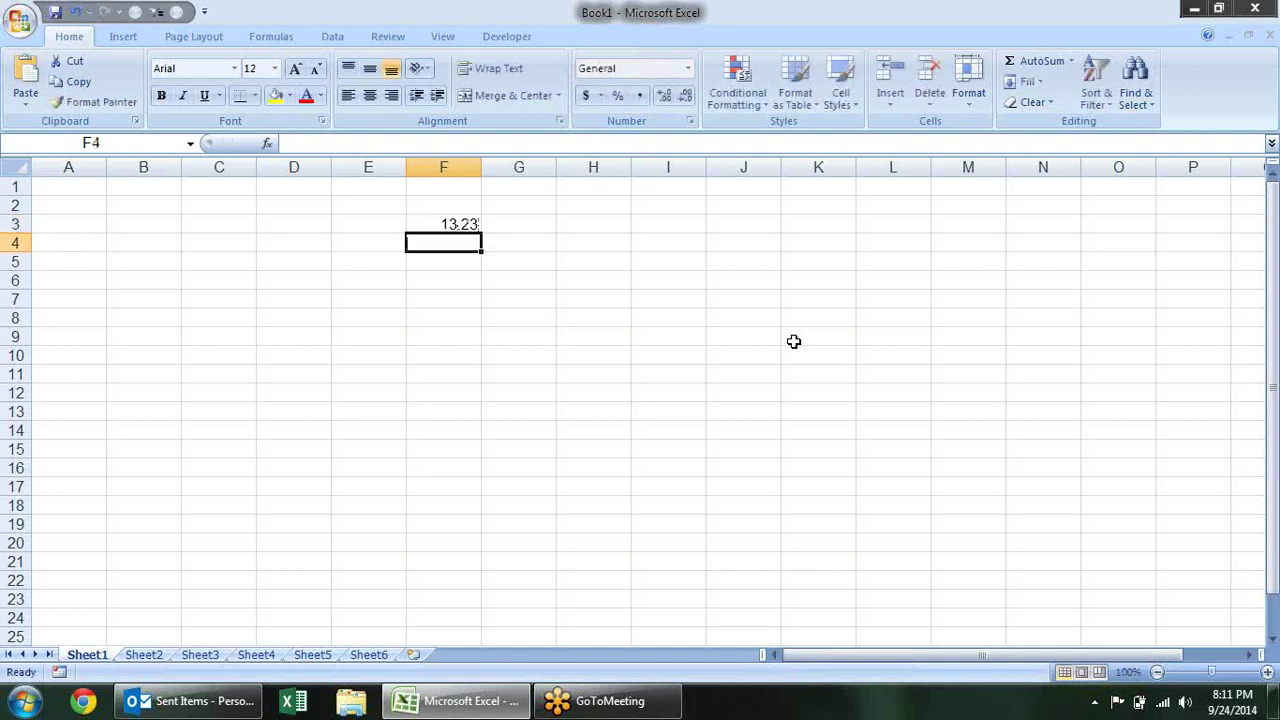
key("Left")
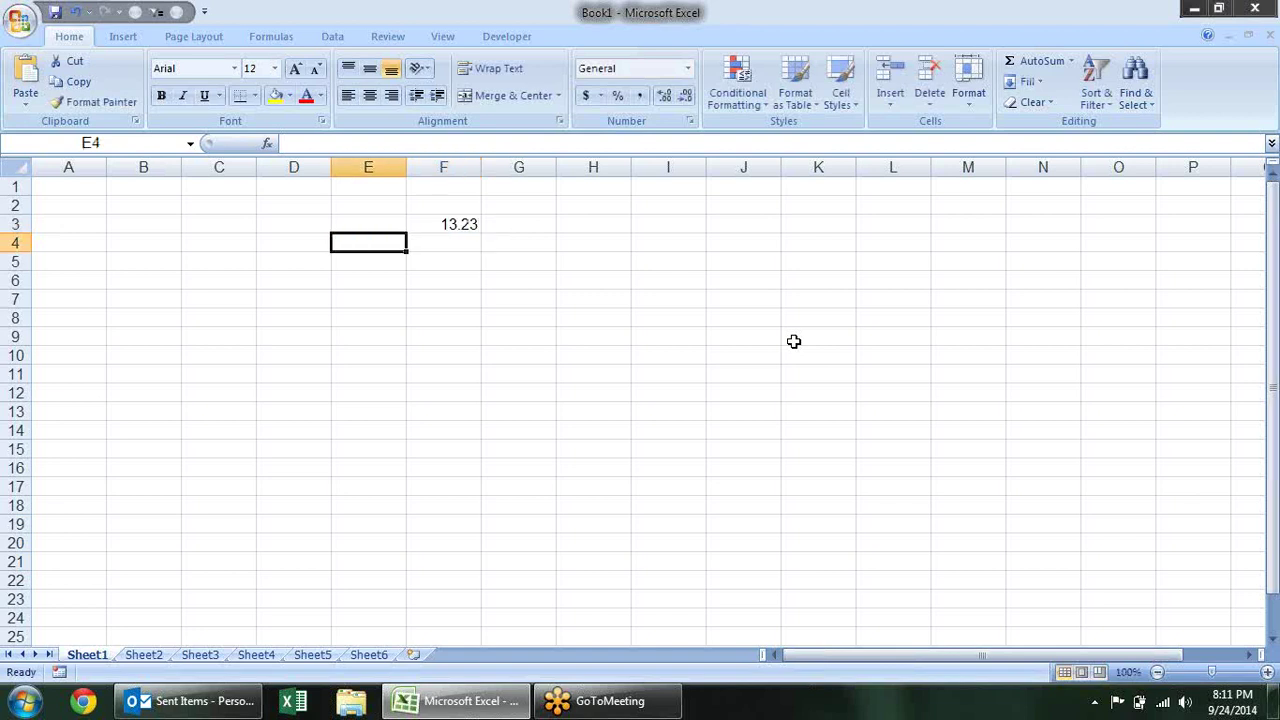
key("Up")
key("Down")
In the Advanced options, enable automatic decimal point insertion with Places set to 2
left_click(20, 20)
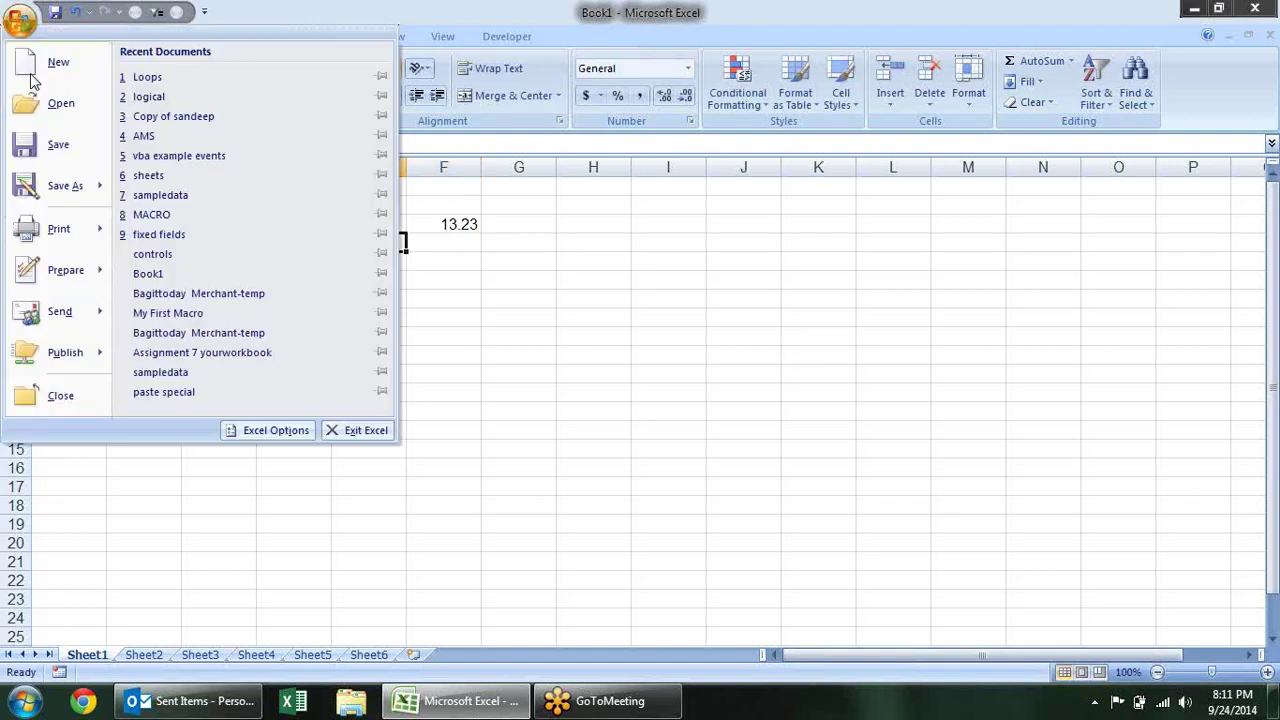
left_click(262, 430)
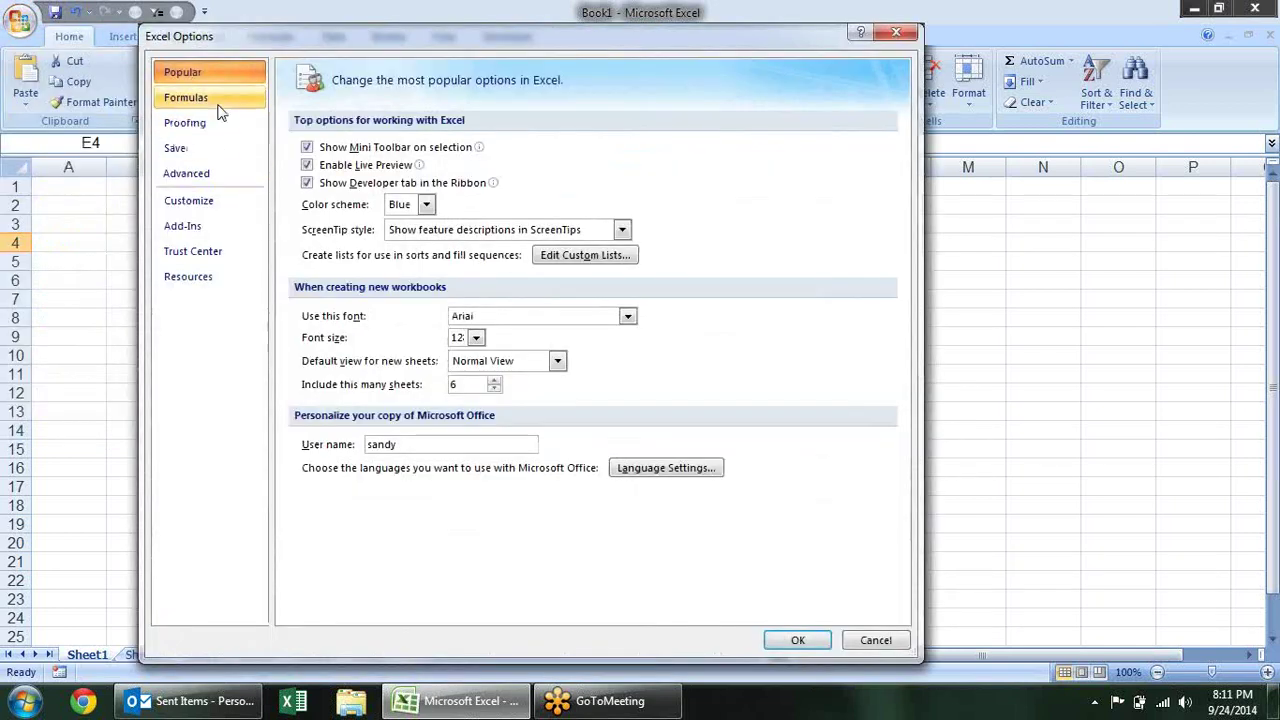
left_click(224, 170)
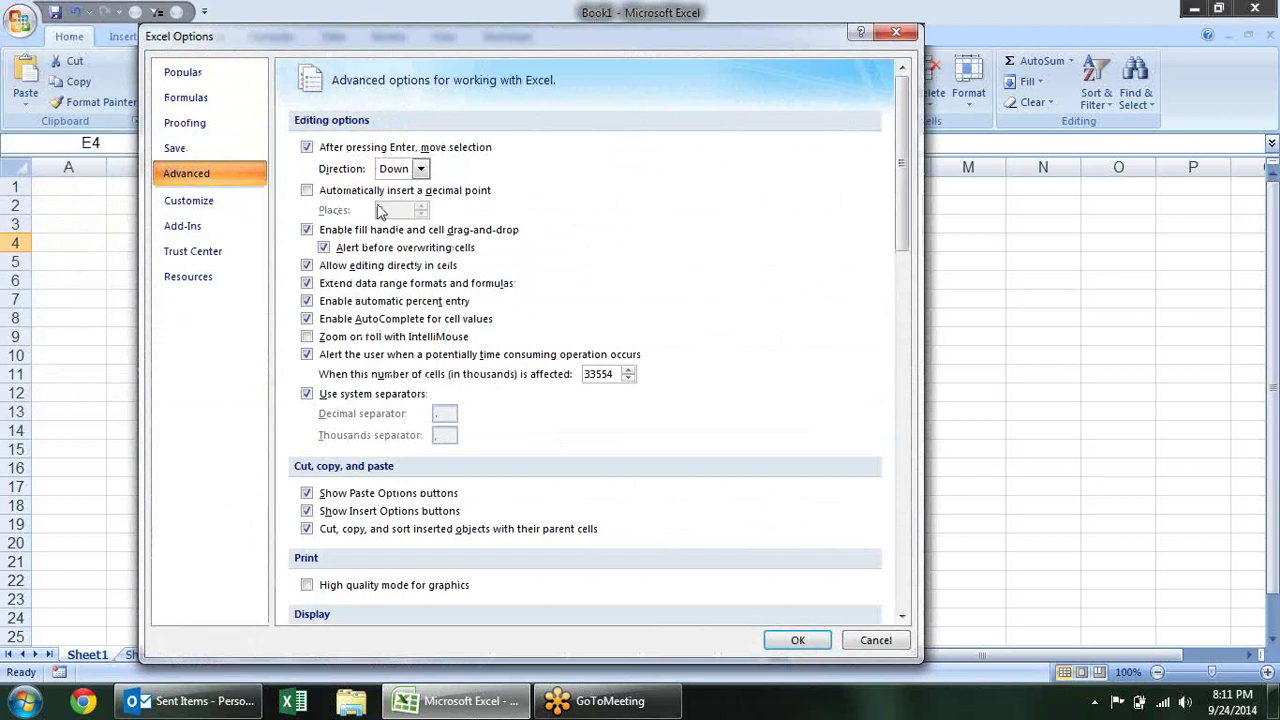
left_click(309, 200)
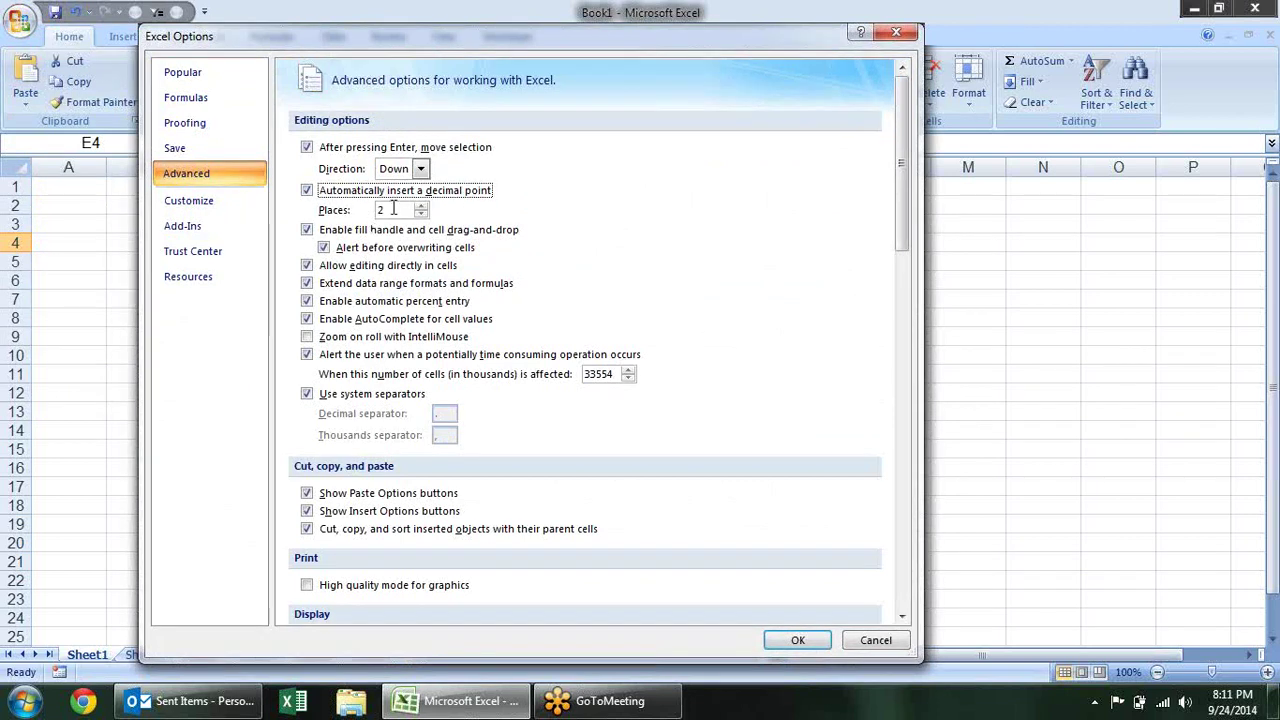
double_click(392, 209)
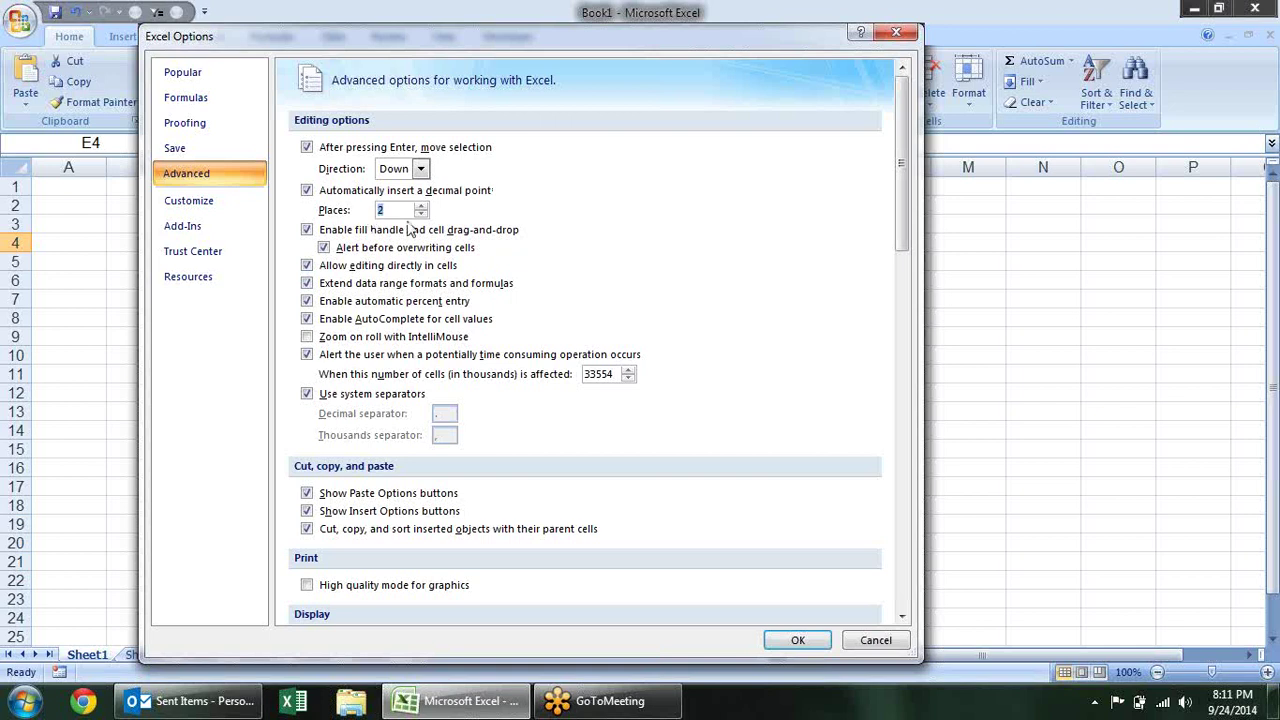
left_click(800, 641)
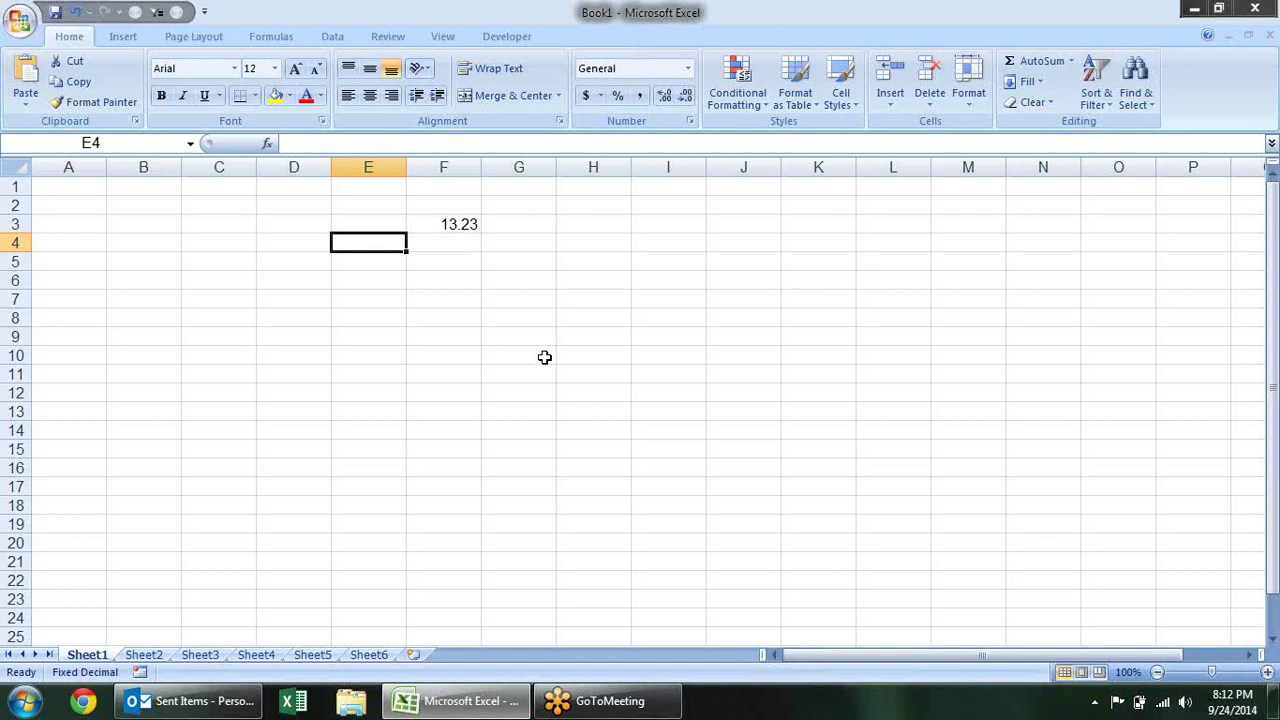
Type 1025 into E4 so Fixed Decimal stores it as 10.25
type("1025")
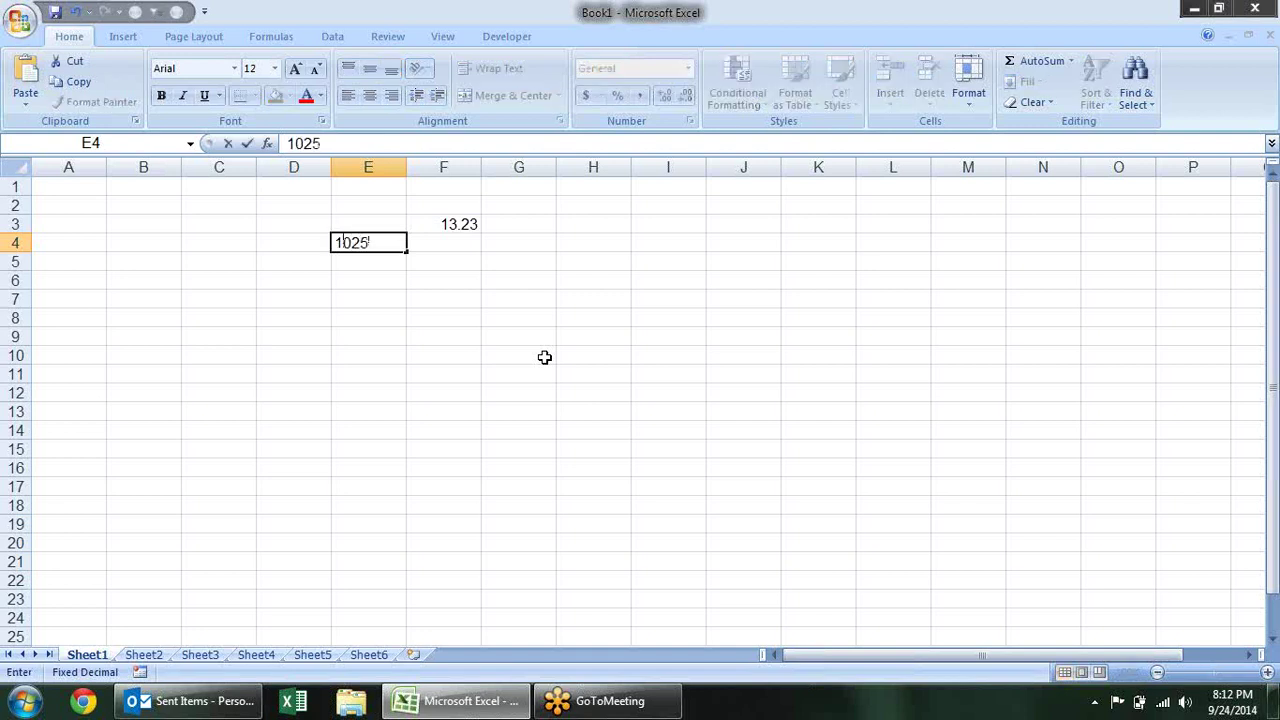
key("Return")
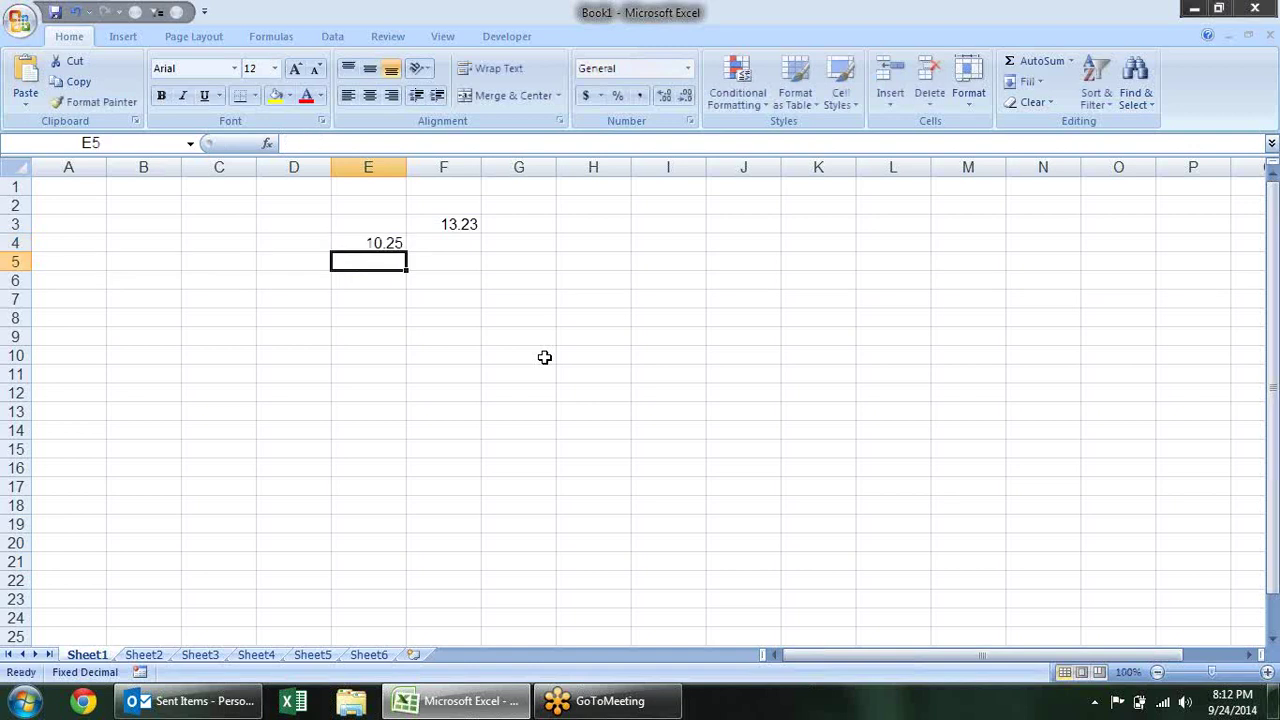
key("Up")
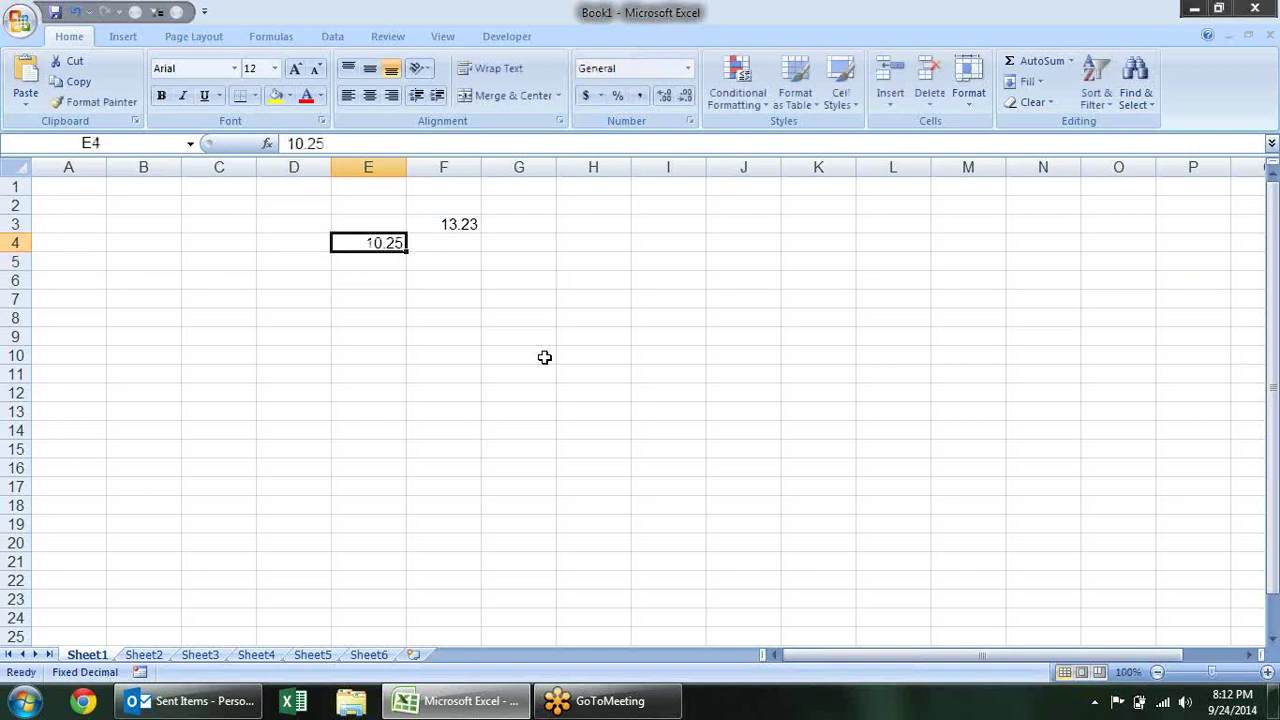
key("Down")
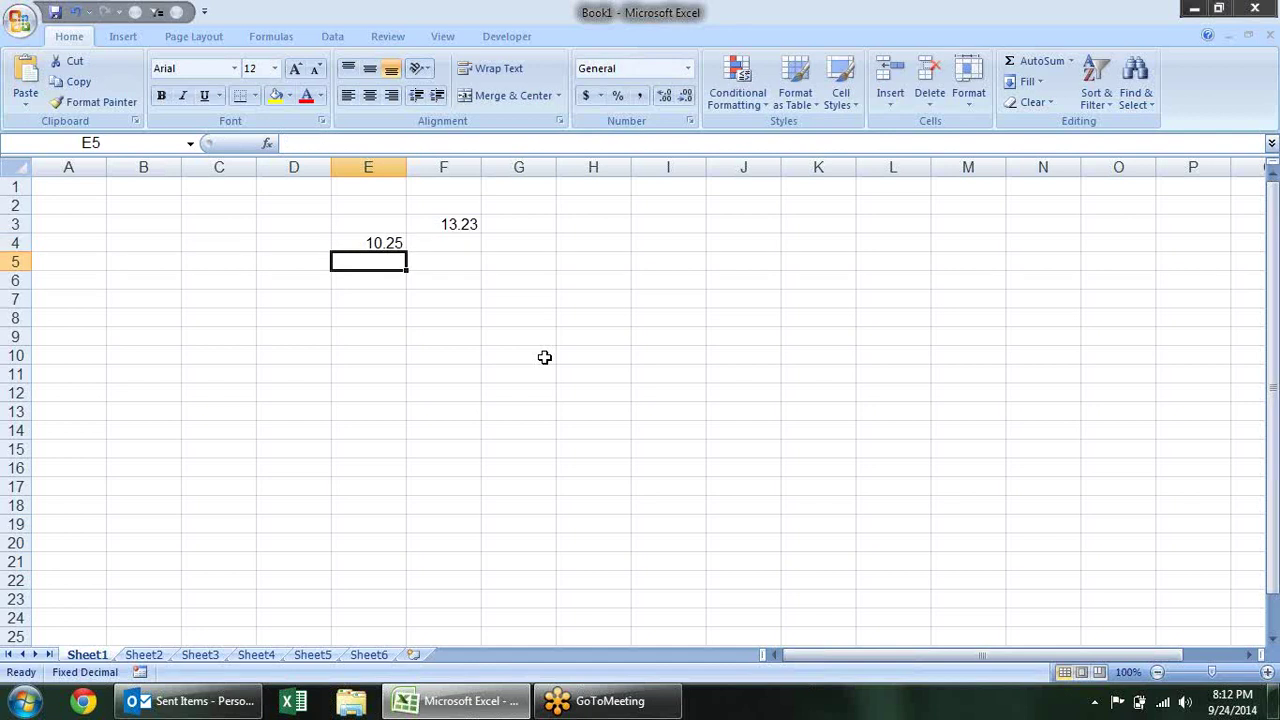
Type 2152175 into E5 to get 21521.75, briefly viewing Format Cells with Ctrl+1
type("2152175")
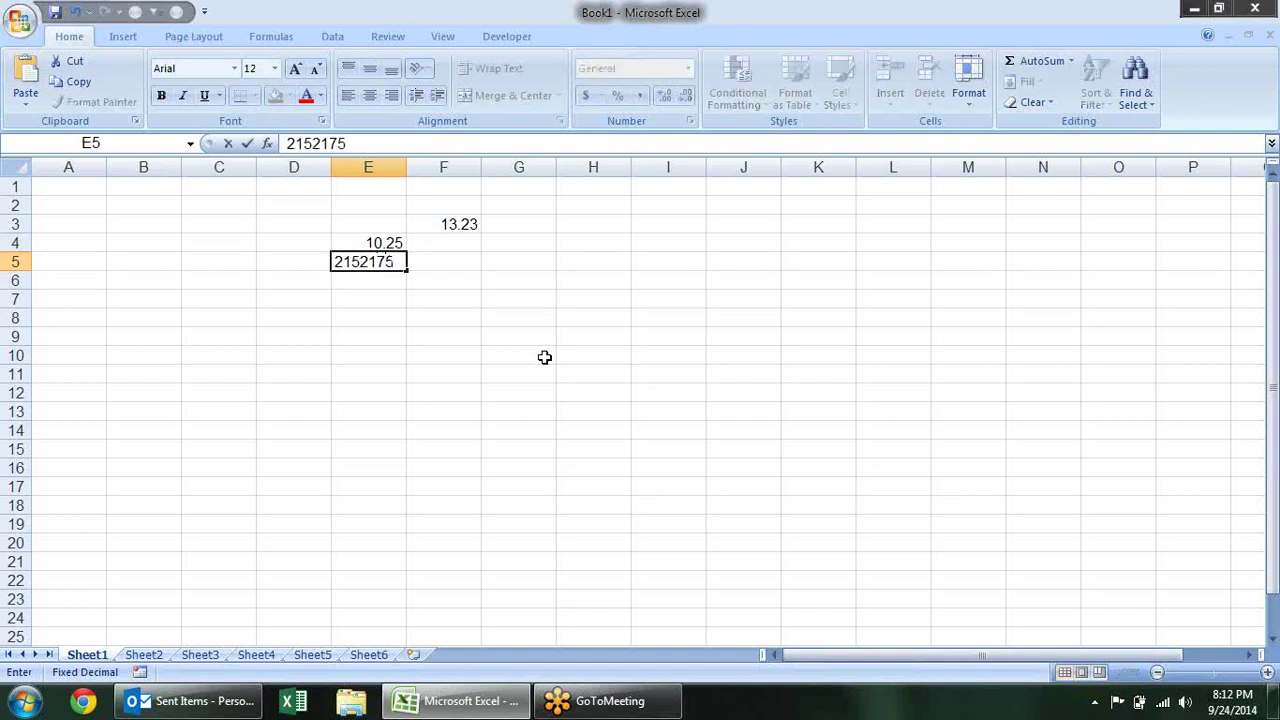
key("Return")
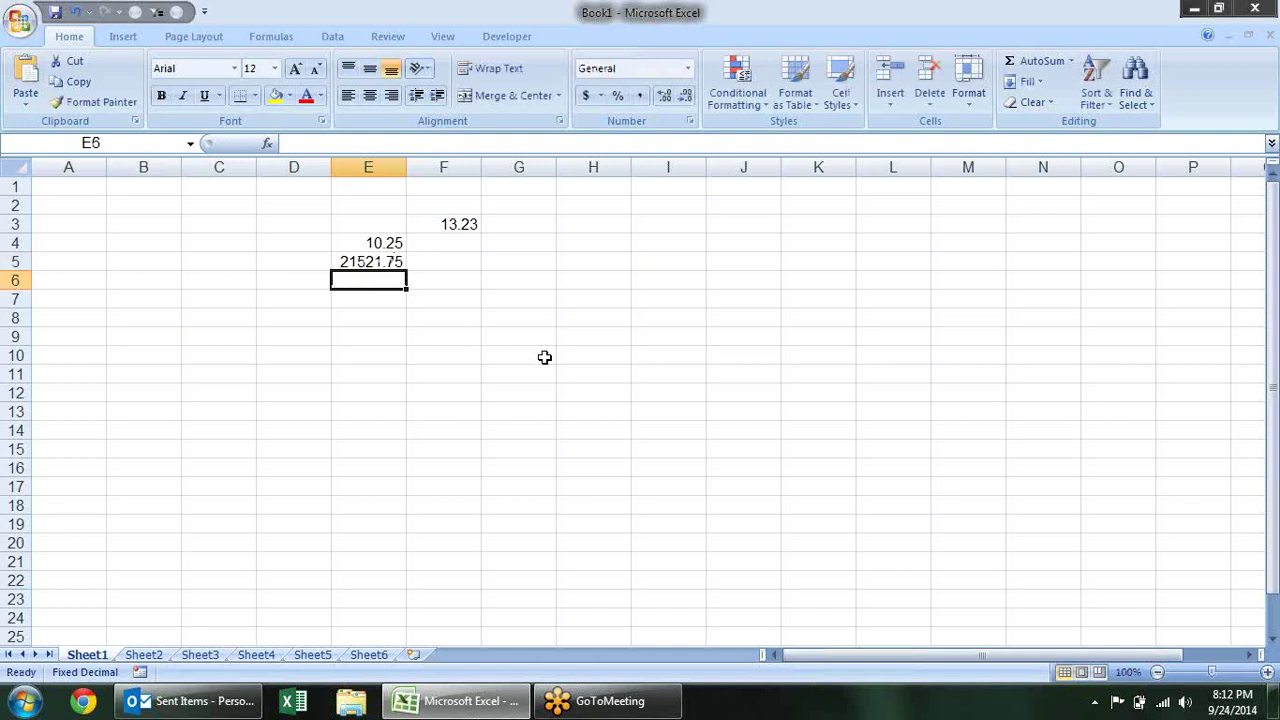
key("ctrl+1")
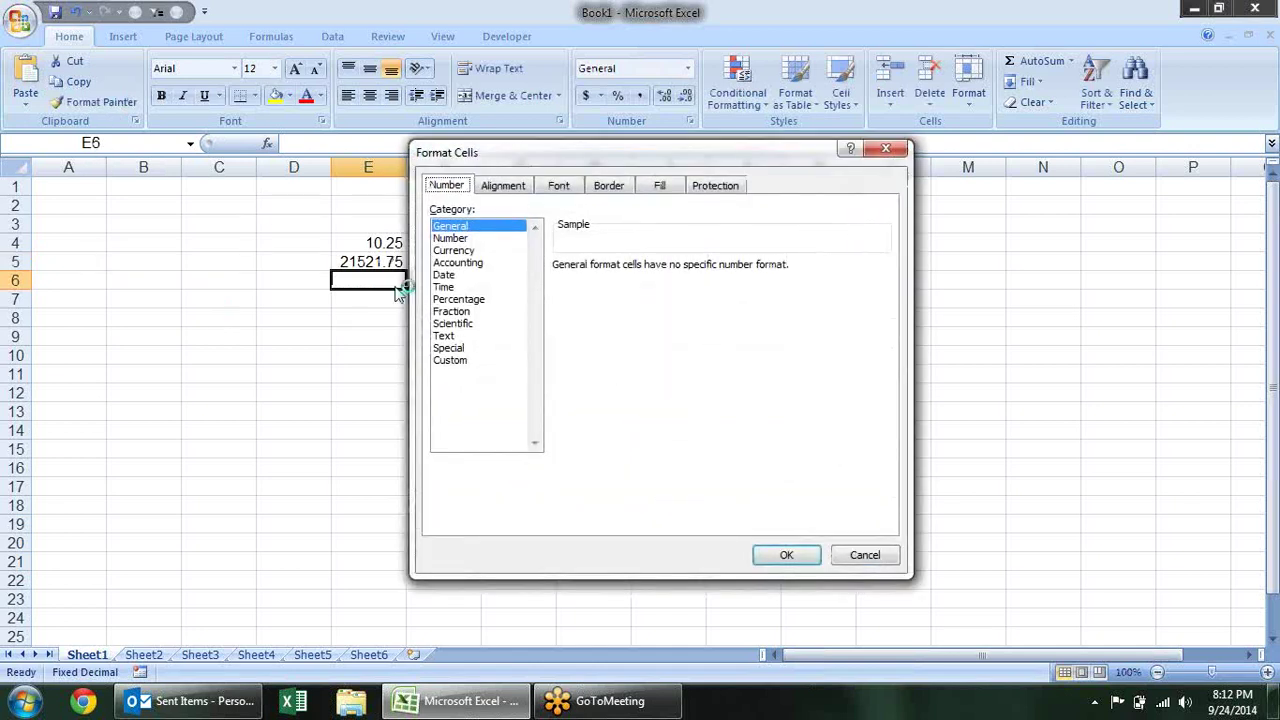
key("Escape")
left_click(216, 257)
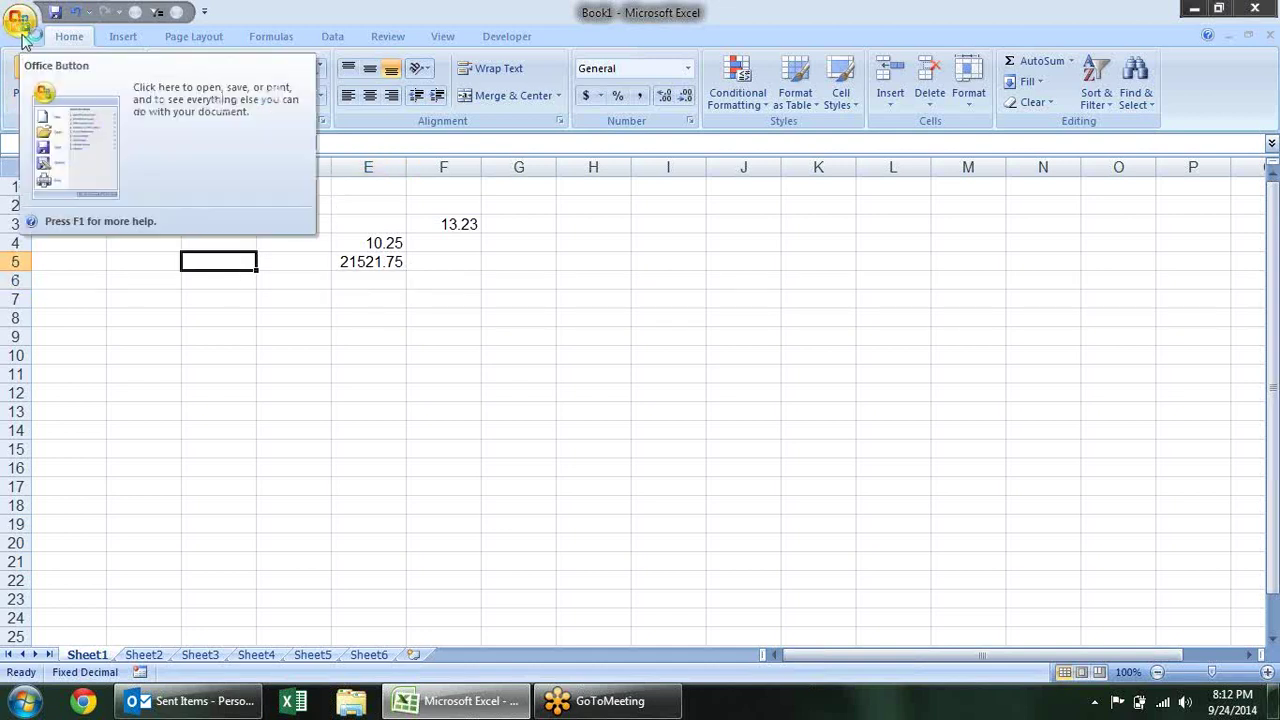
Uncheck 'Automatically insert a decimal point' in the Advanced Excel Options and apply
left_click(19, 24)
left_click(276, 431)
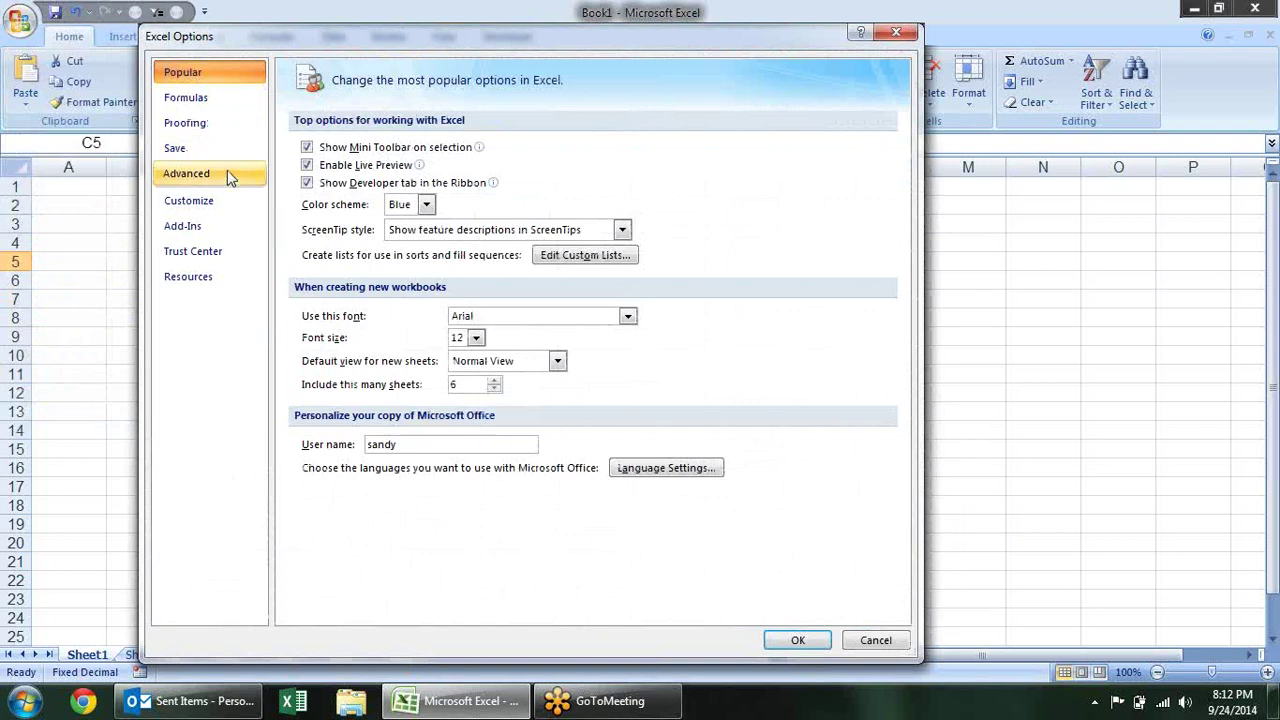
left_click(227, 173)
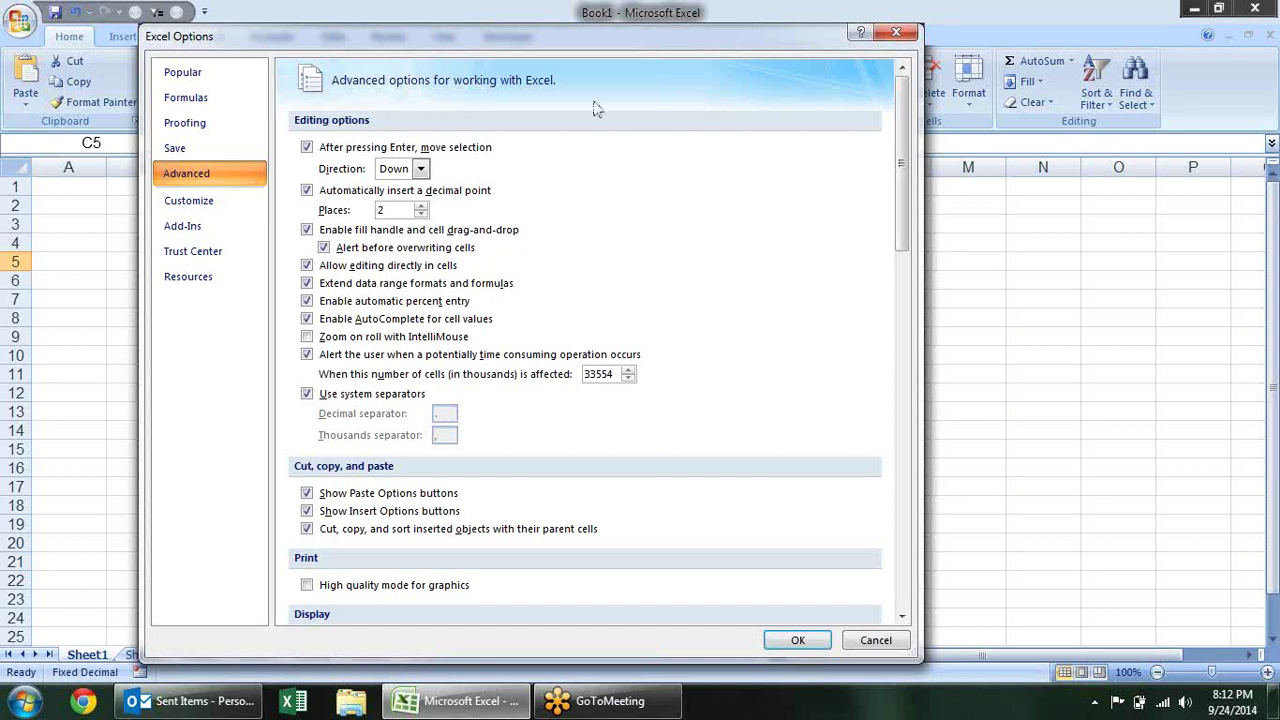
left_click(320, 192)
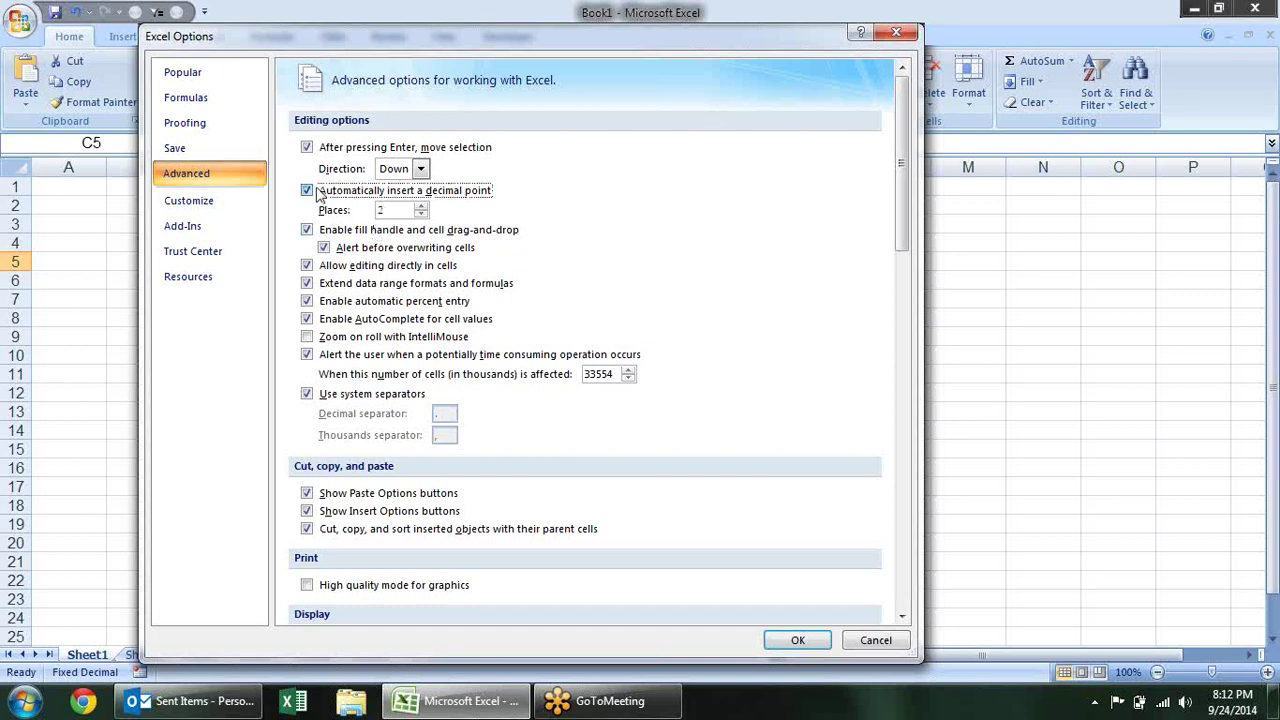
left_click(806, 642)
Enter 12 in G3 and 13 in G4 as the series start
left_click(492, 228)
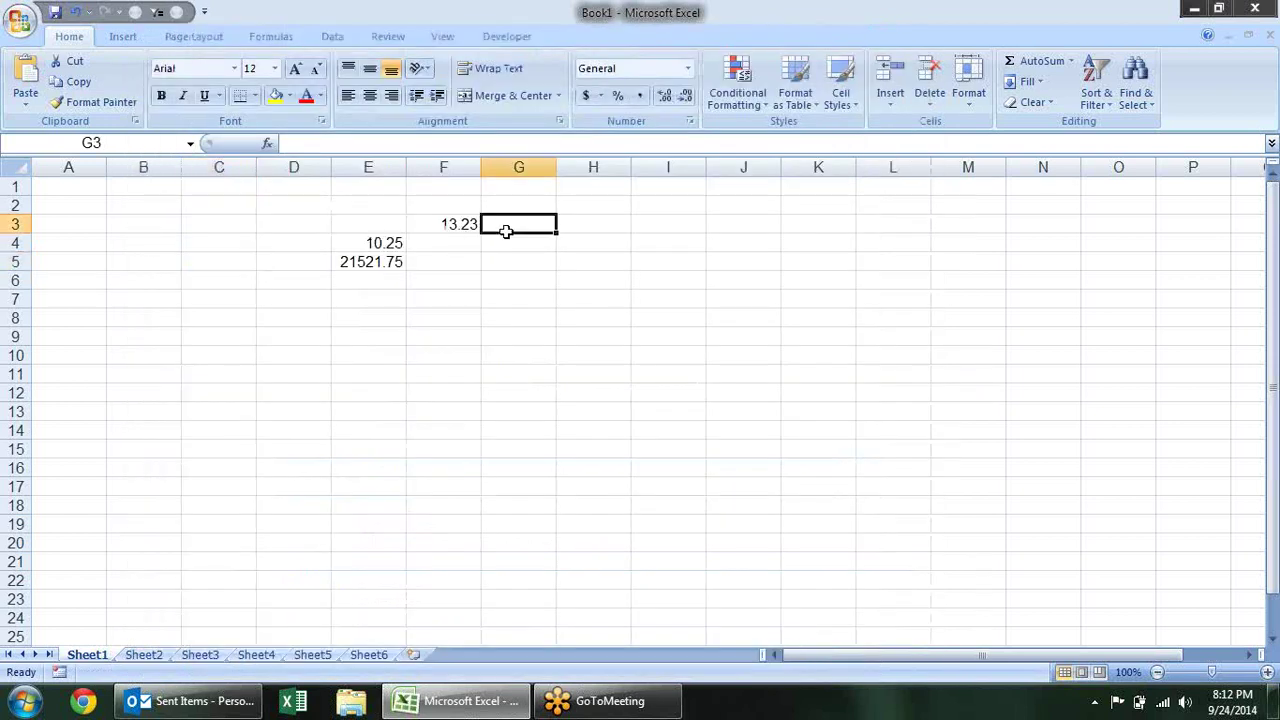
type("12")
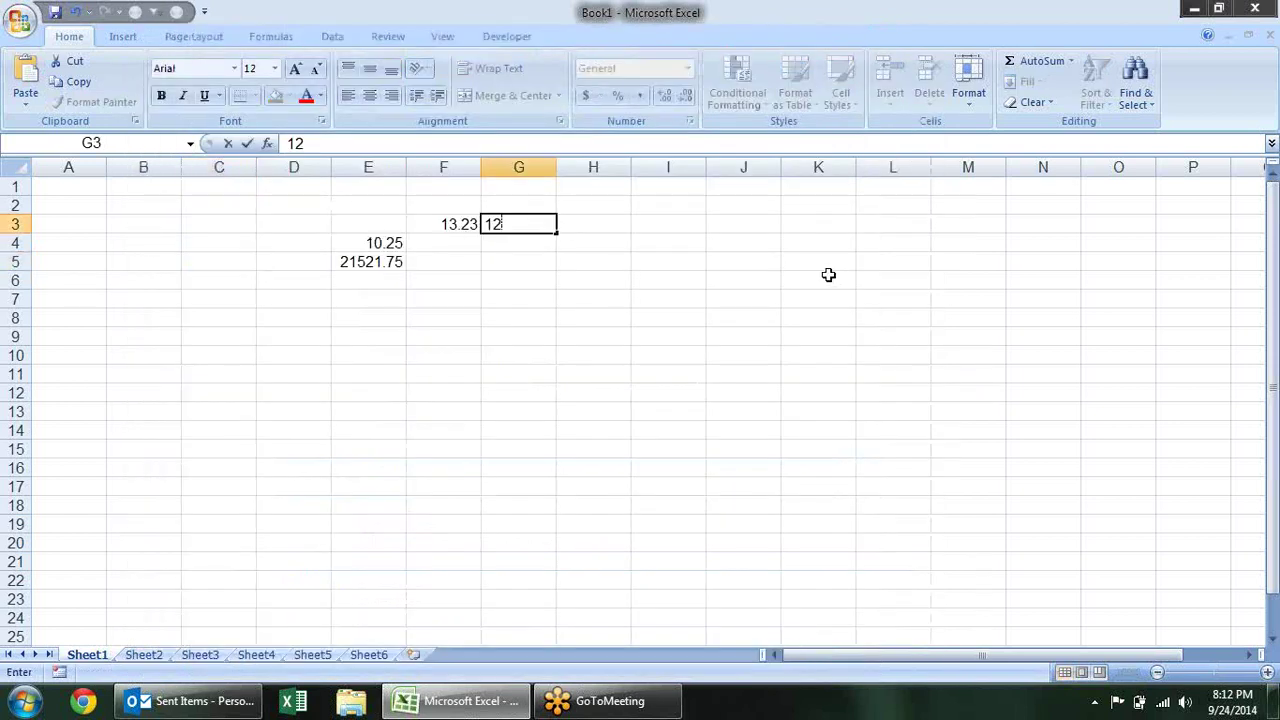
key("Return")
type("13")
key("Return")
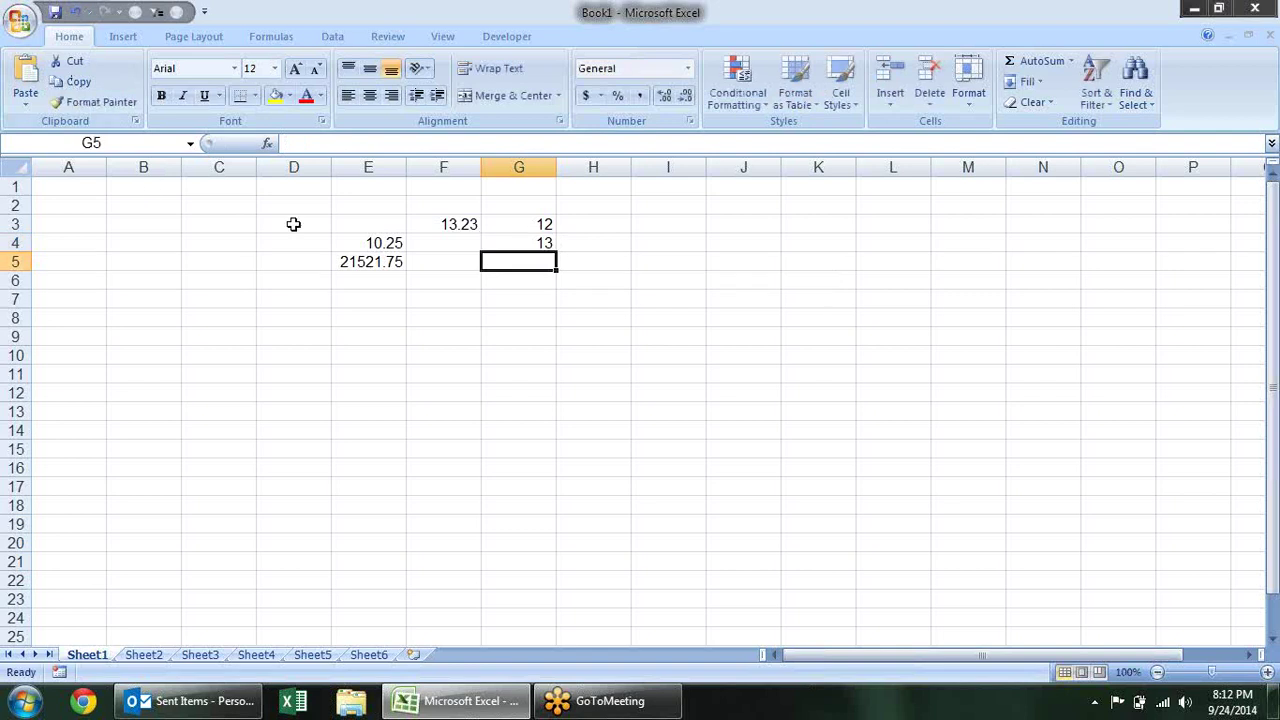
Drag the fill handle from G3:G4 down to G14 to create the series 12 to 23
left_click_drag(513, 230, 518, 246)
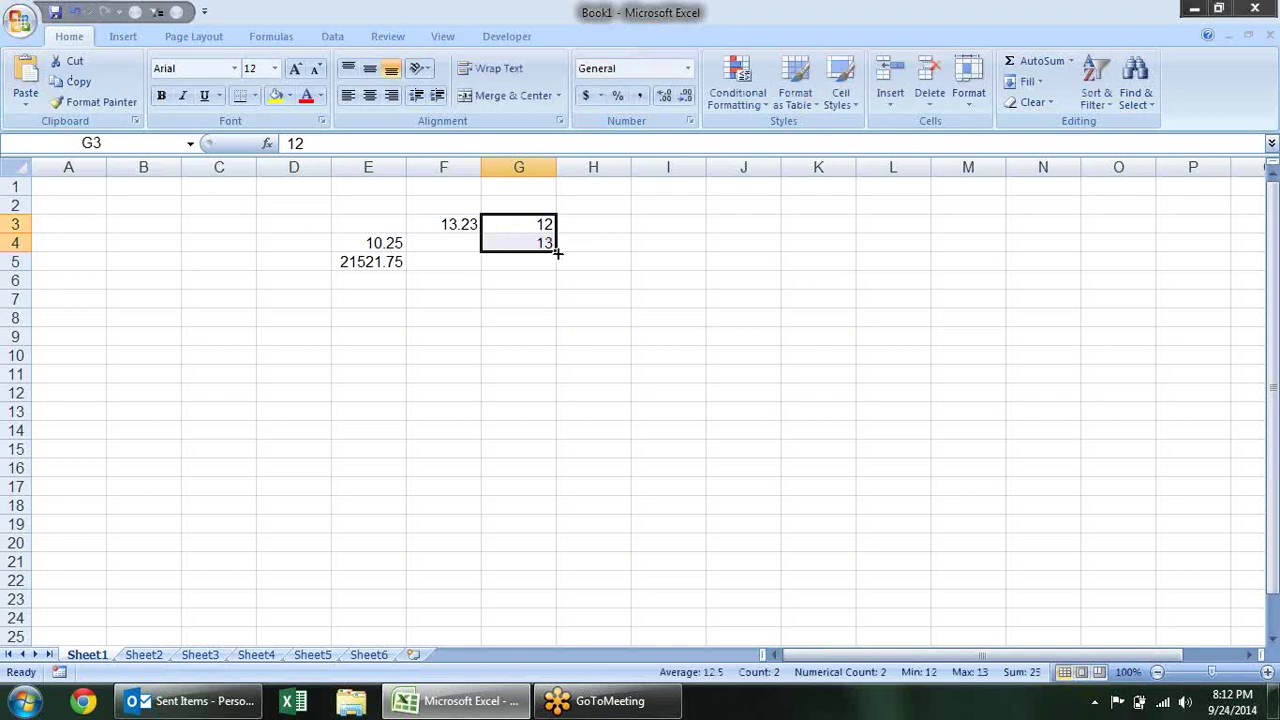
left_click_drag(558, 254, 550, 437)
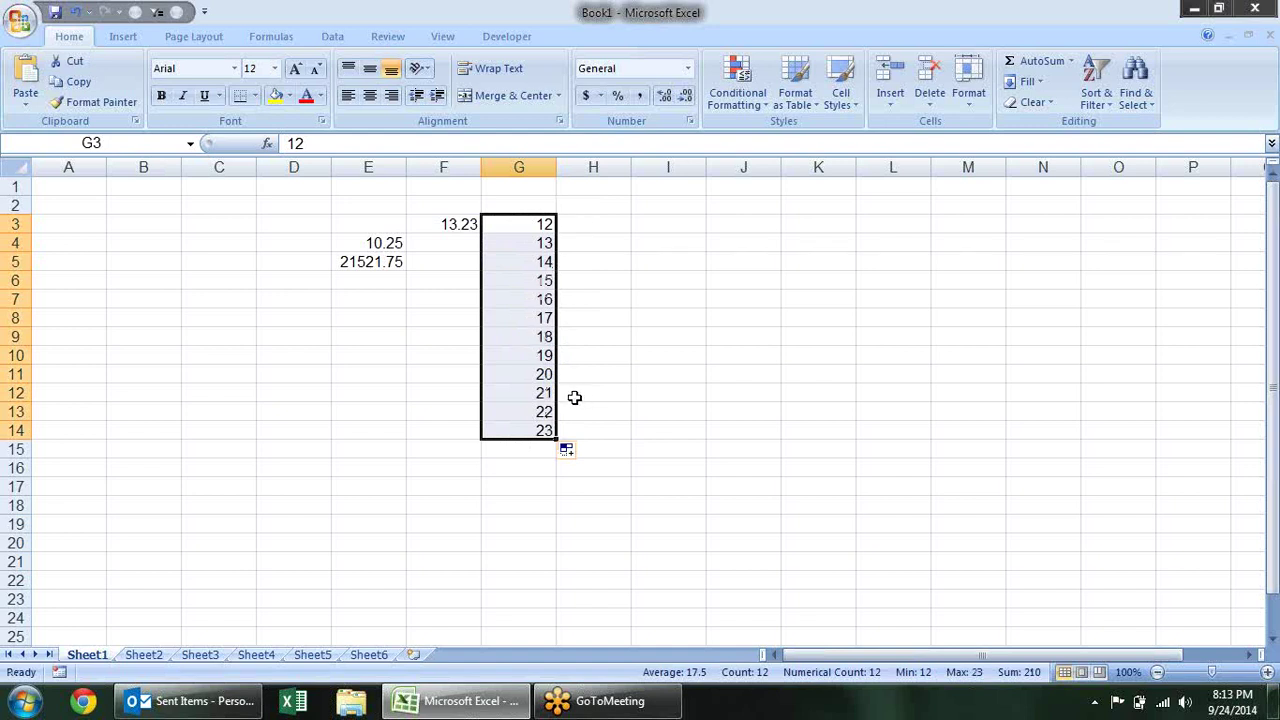
left_click(587, 263)
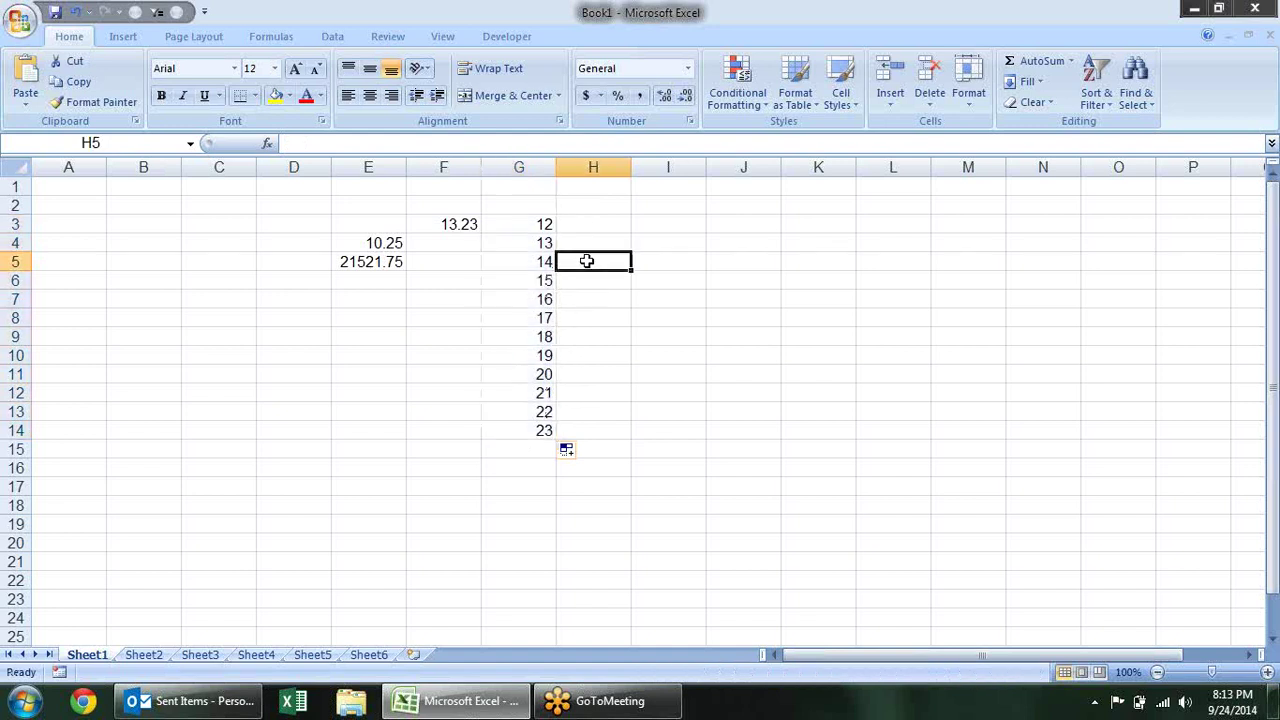
left_click(360, 318)
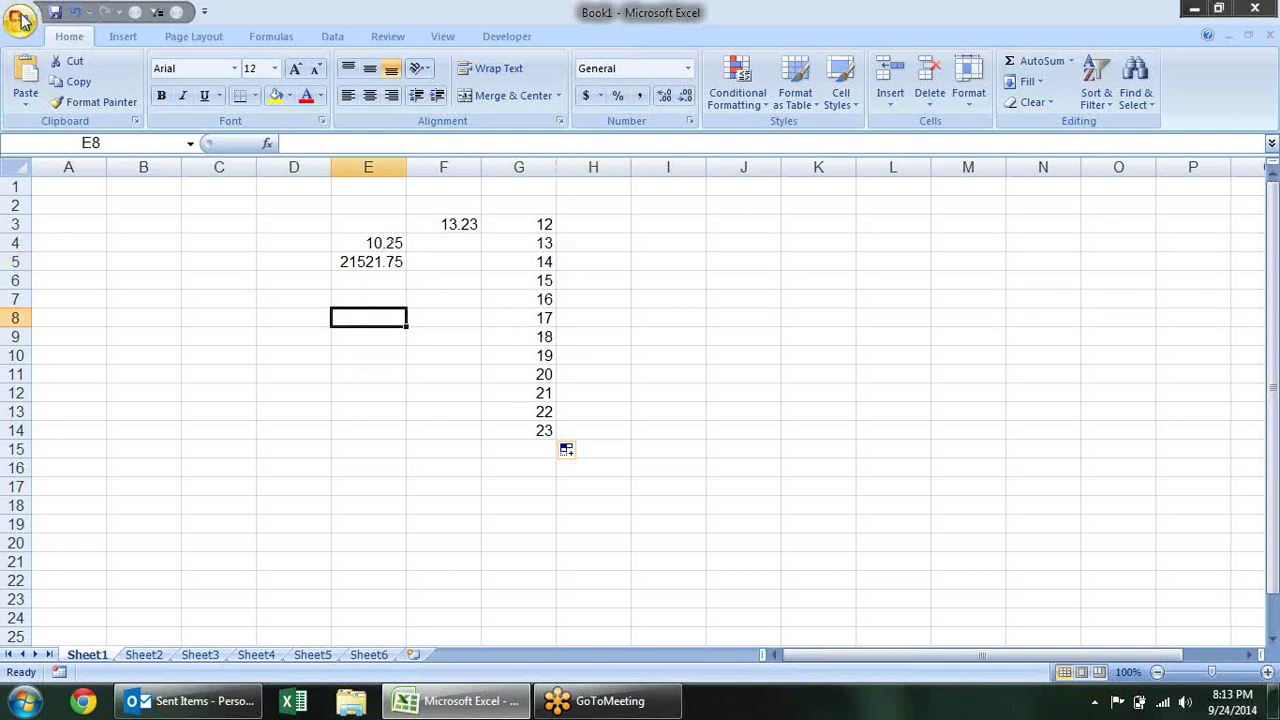
left_click(20, 20)
Uncheck 'Enable fill handle and cell drag-and-drop' in the Advanced options and apply
left_click(262, 430)
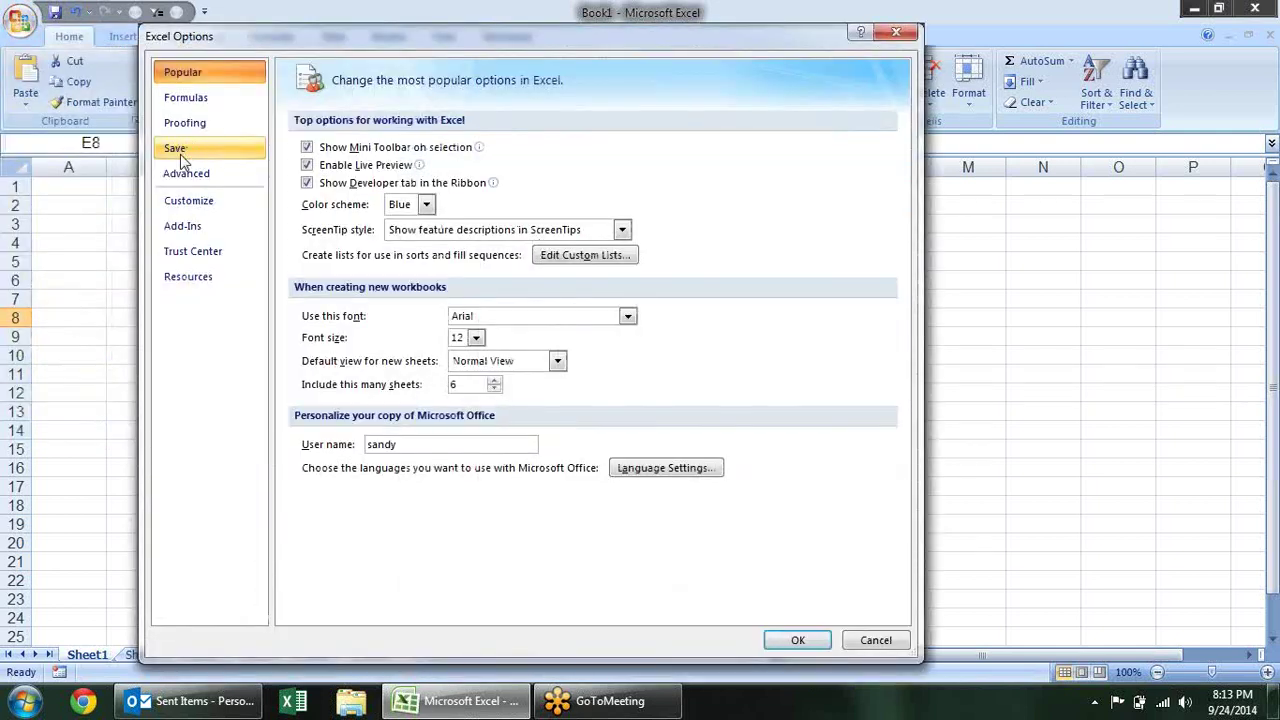
left_click(213, 178)
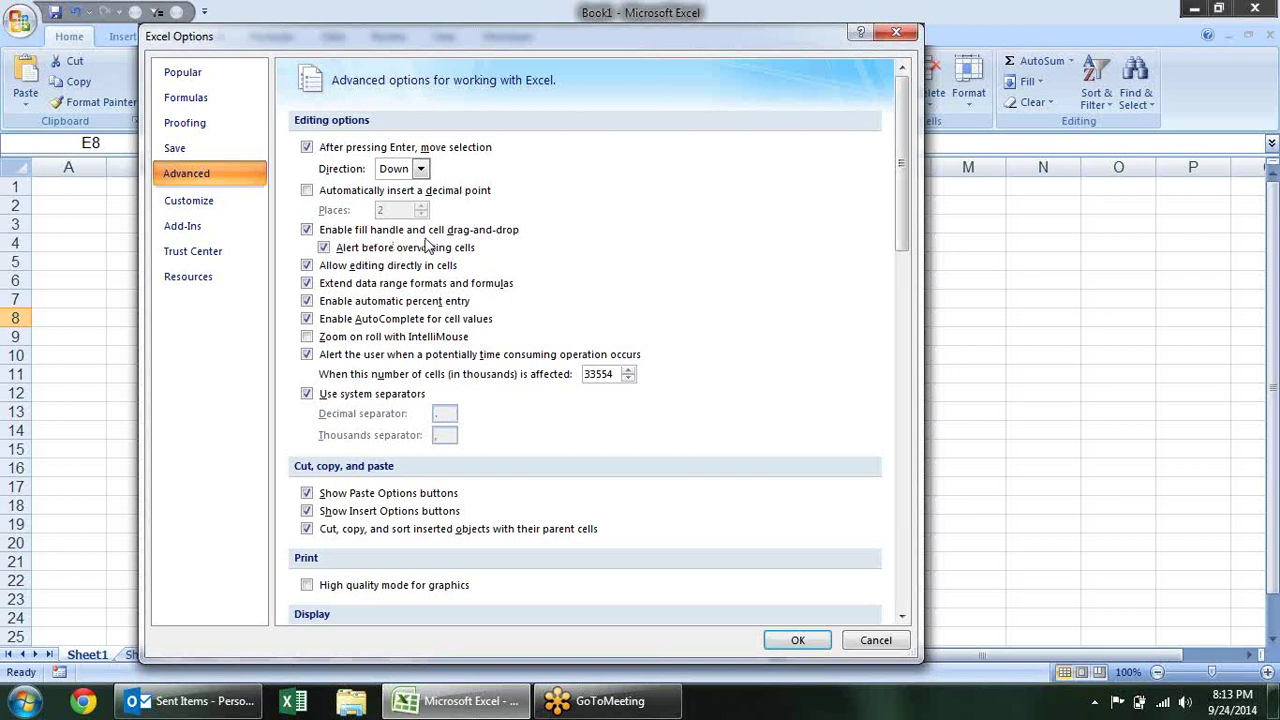
left_click(306, 230)
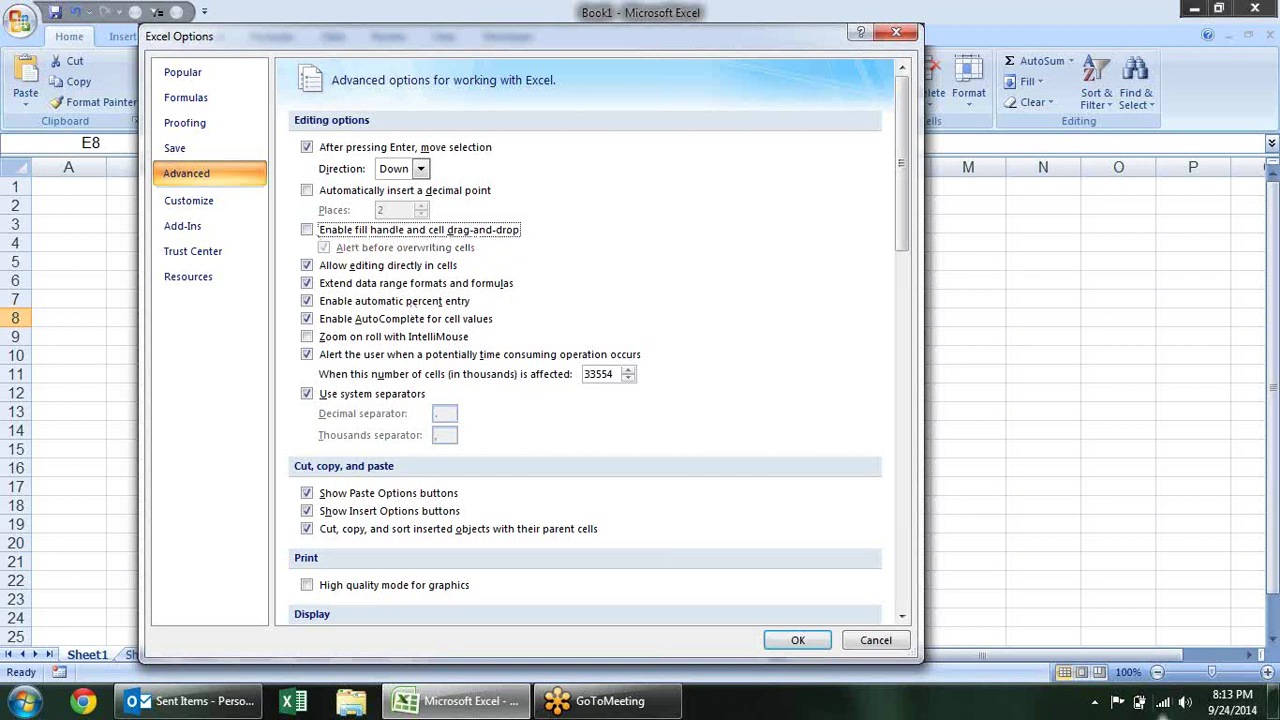
left_click(800, 640)
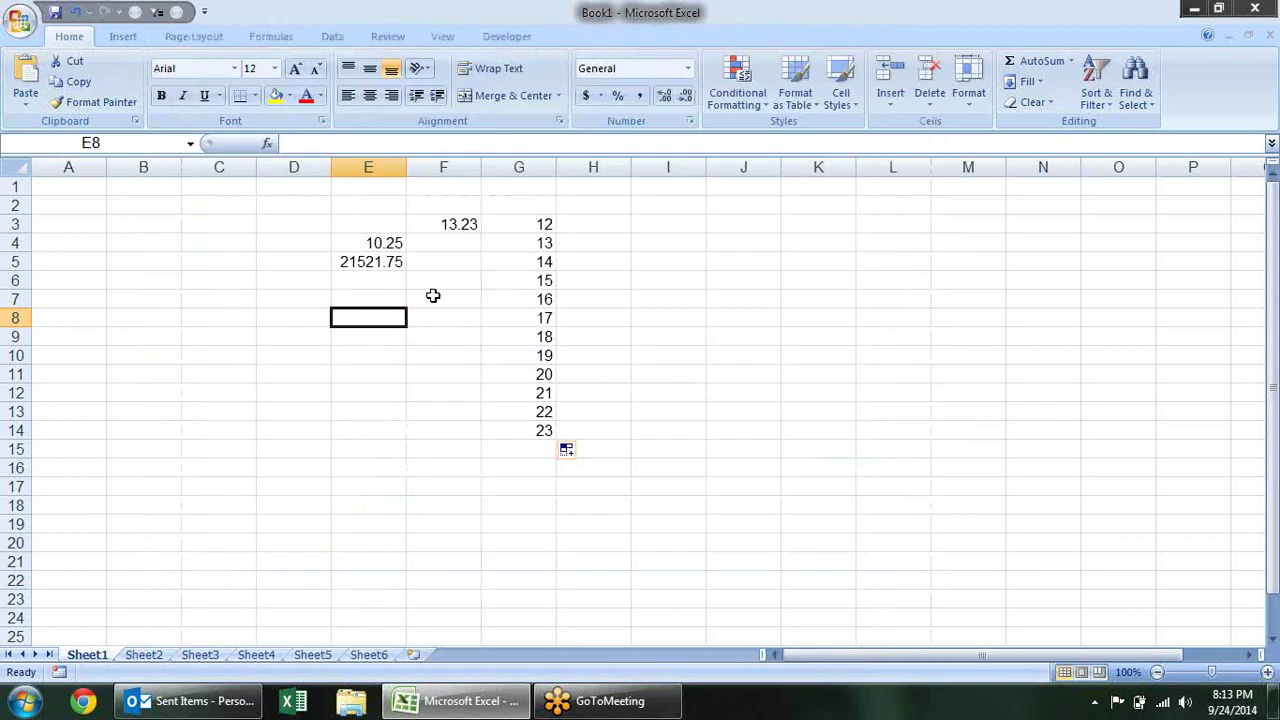
Try dragging cells in column F to confirm the fill handle no longer works
left_click_drag(432, 295, 445, 320)
left_click(479, 340)
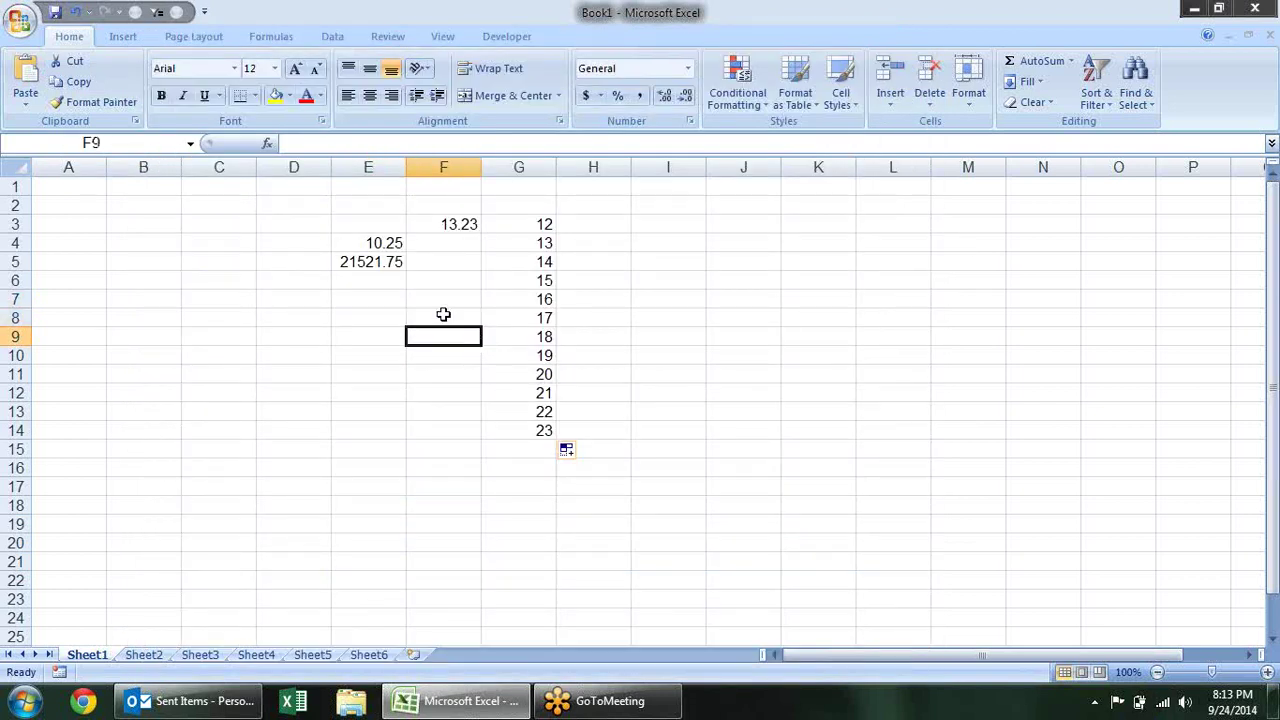
left_click_drag(474, 265, 470, 322)
left_click(486, 342)
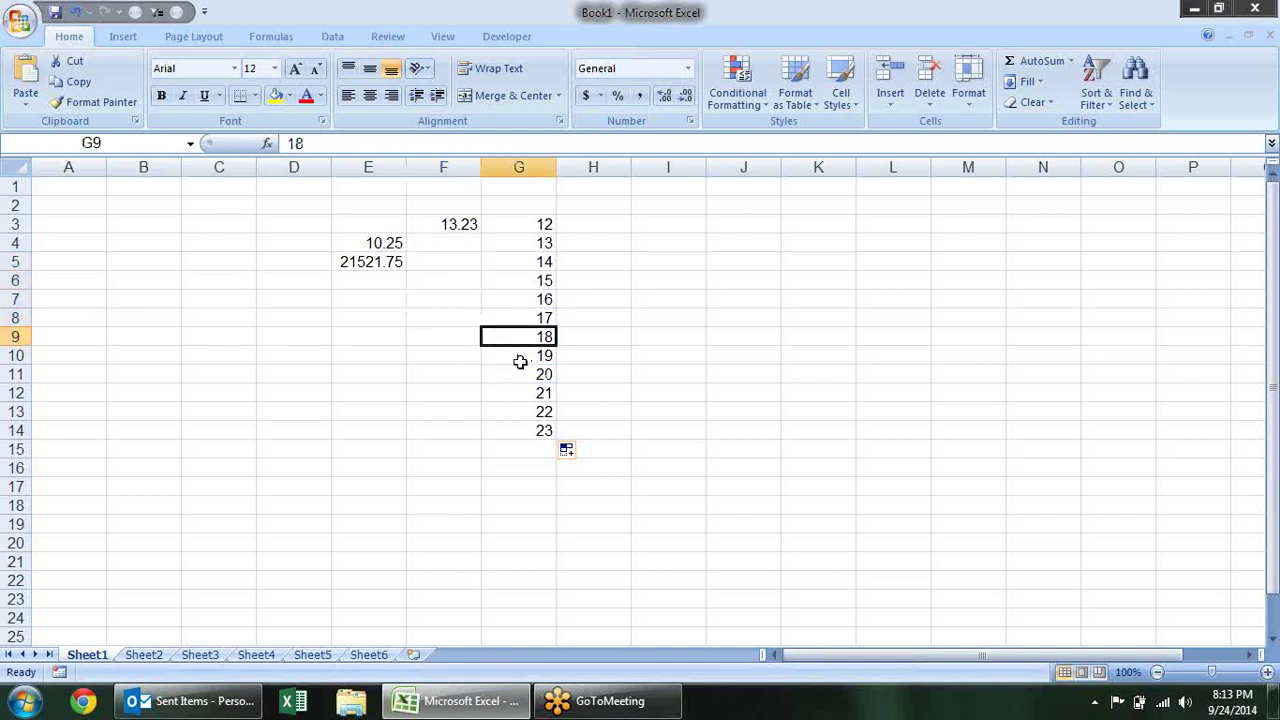
left_click_drag(457, 274, 462, 340)
left_click(400, 374)
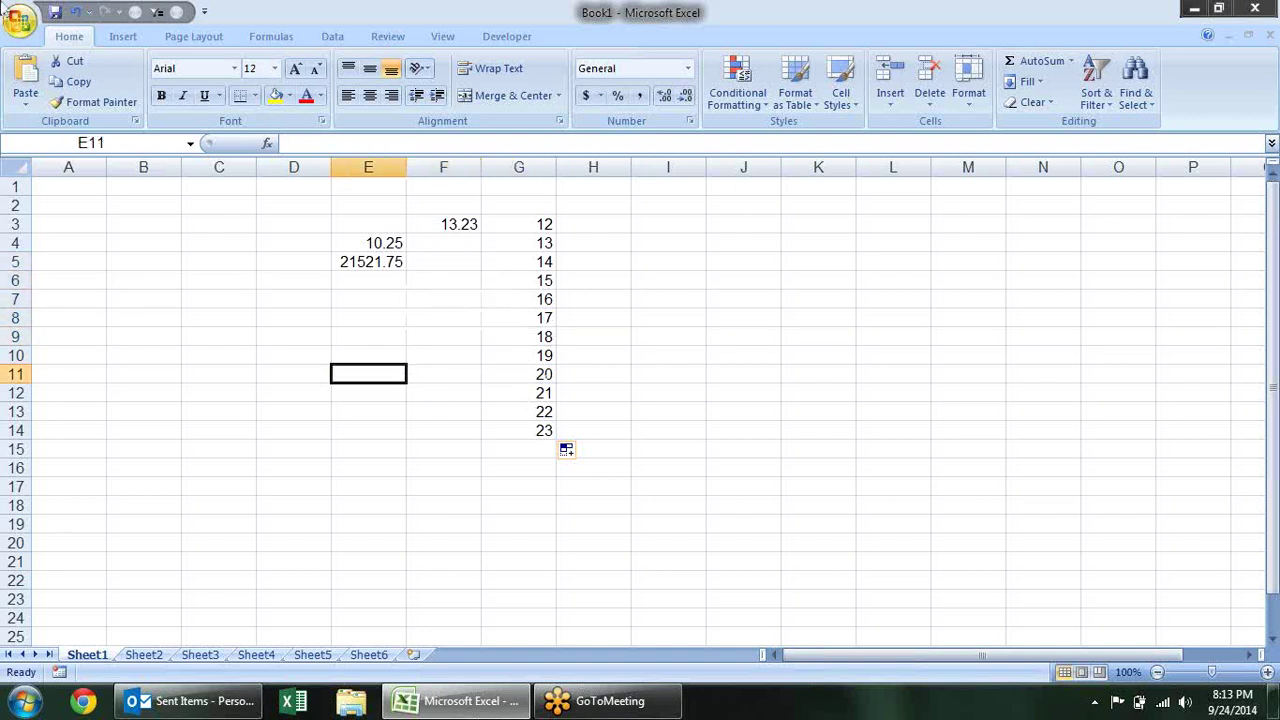
left_click(18, 28)
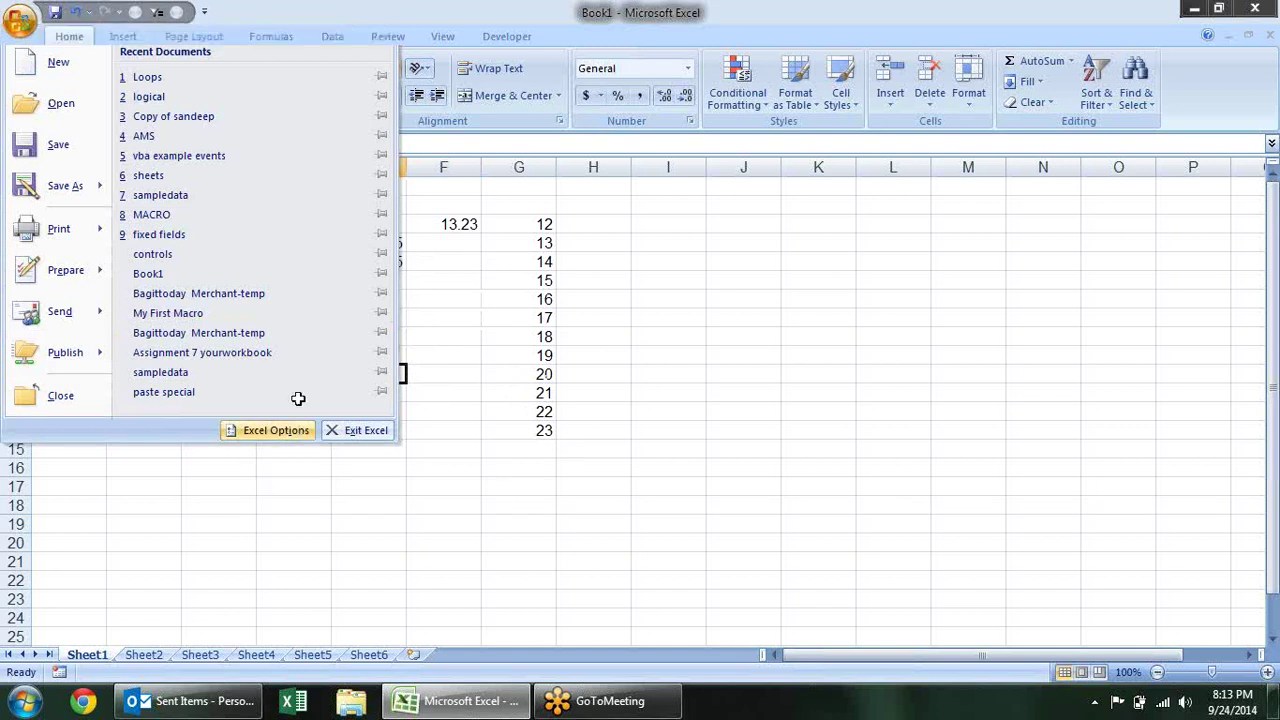
Check 'Enable fill handle and cell drag-and-drop' again in the Advanced options and apply
left_click(276, 430)
left_click(205, 178)
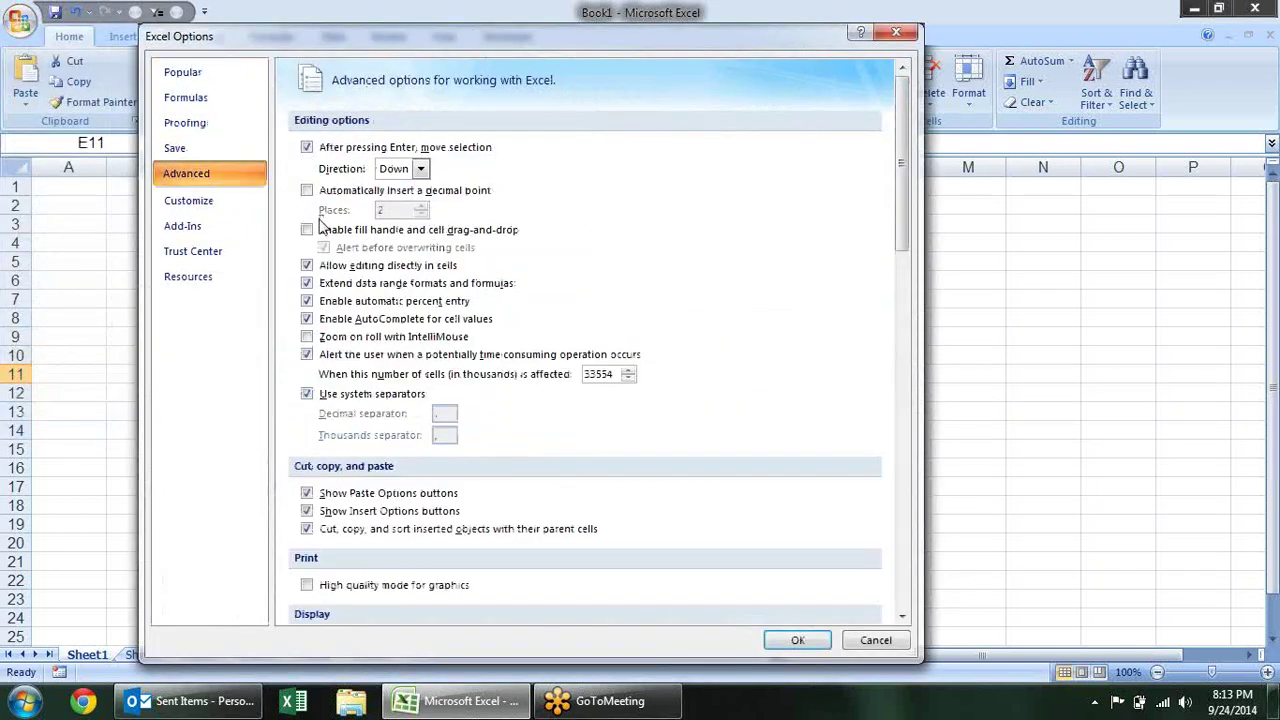
left_click(307, 230)
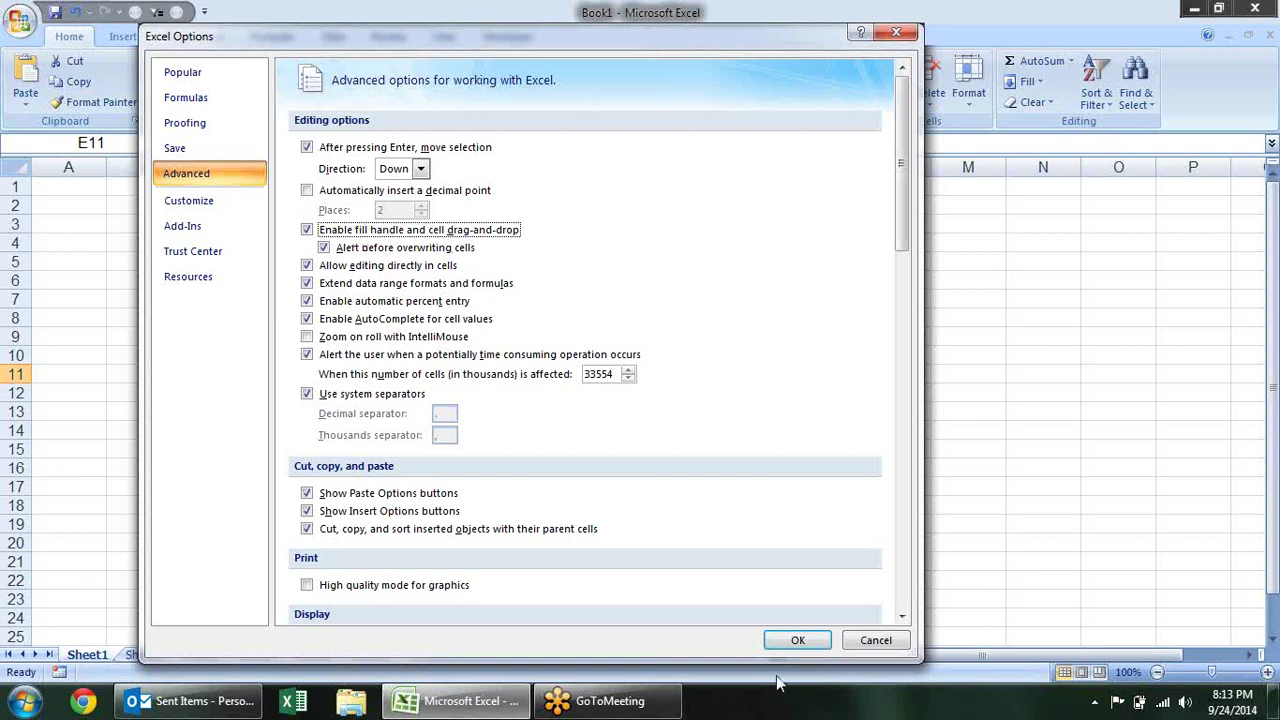
left_click(798, 640)
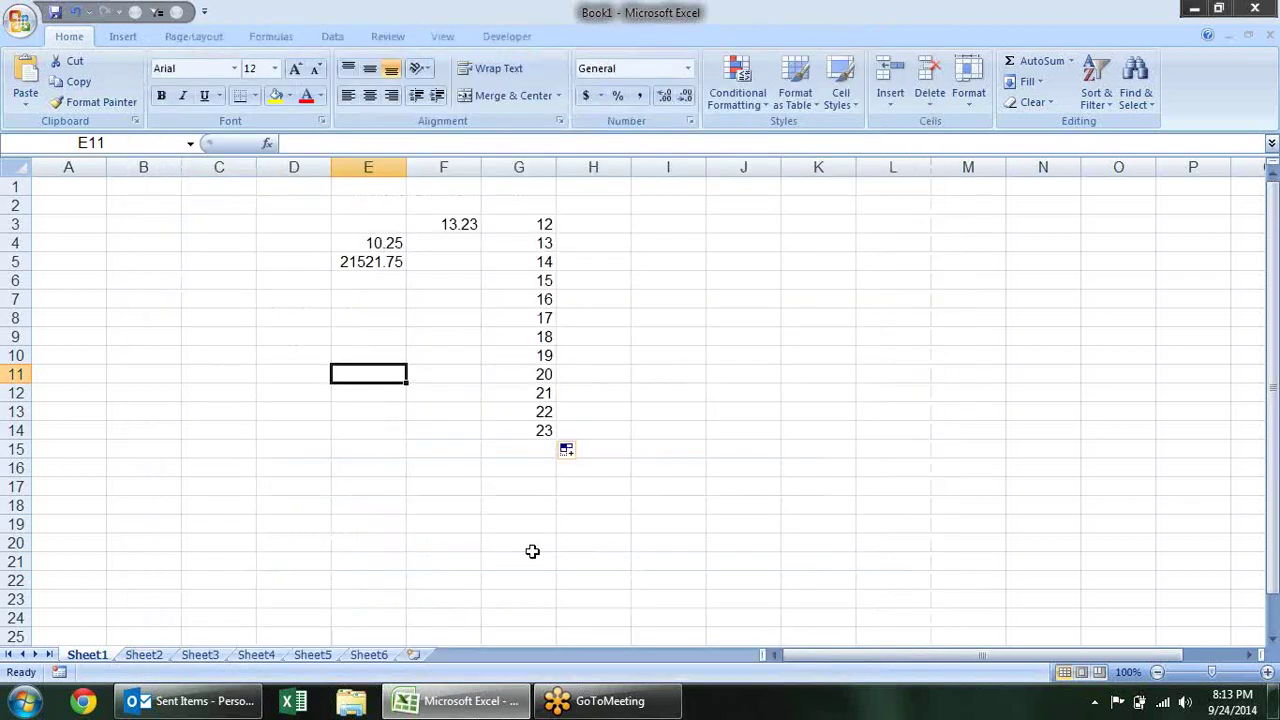
Select E7:E9, then G8 and E8 to check dragging works again
left_click_drag(396, 299, 405, 340)
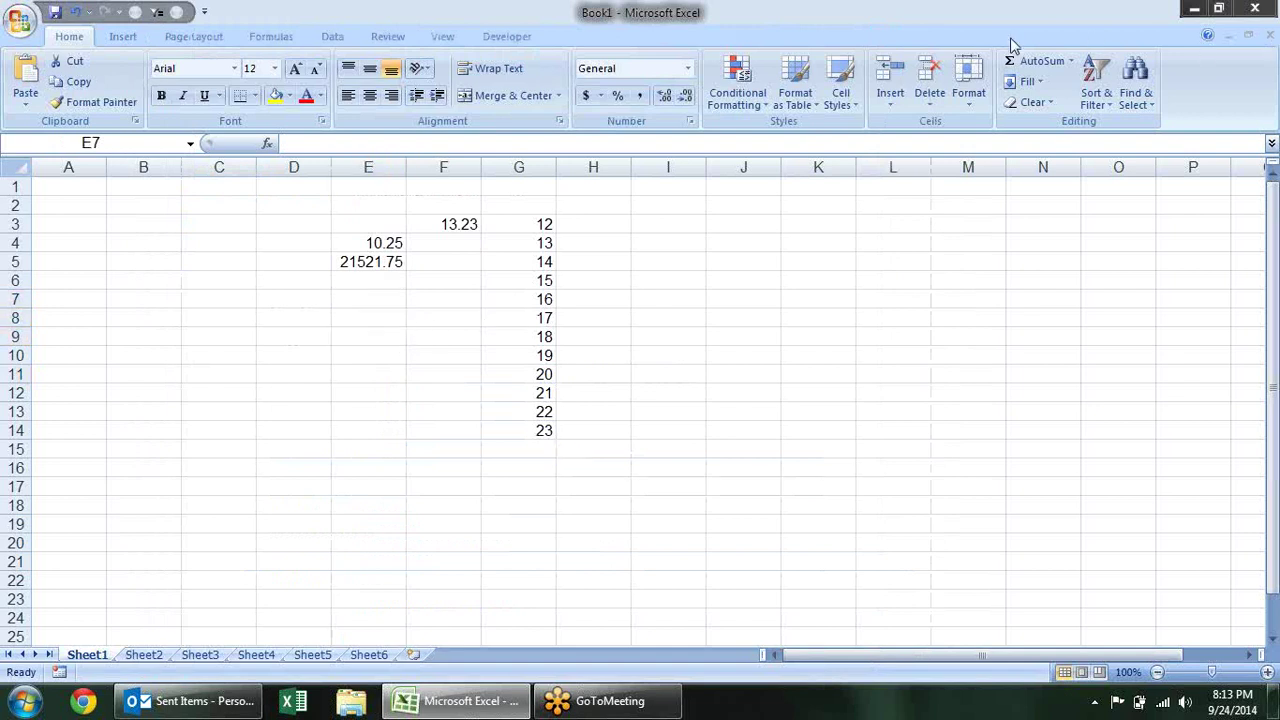
left_click(517, 324)
left_click(352, 313)
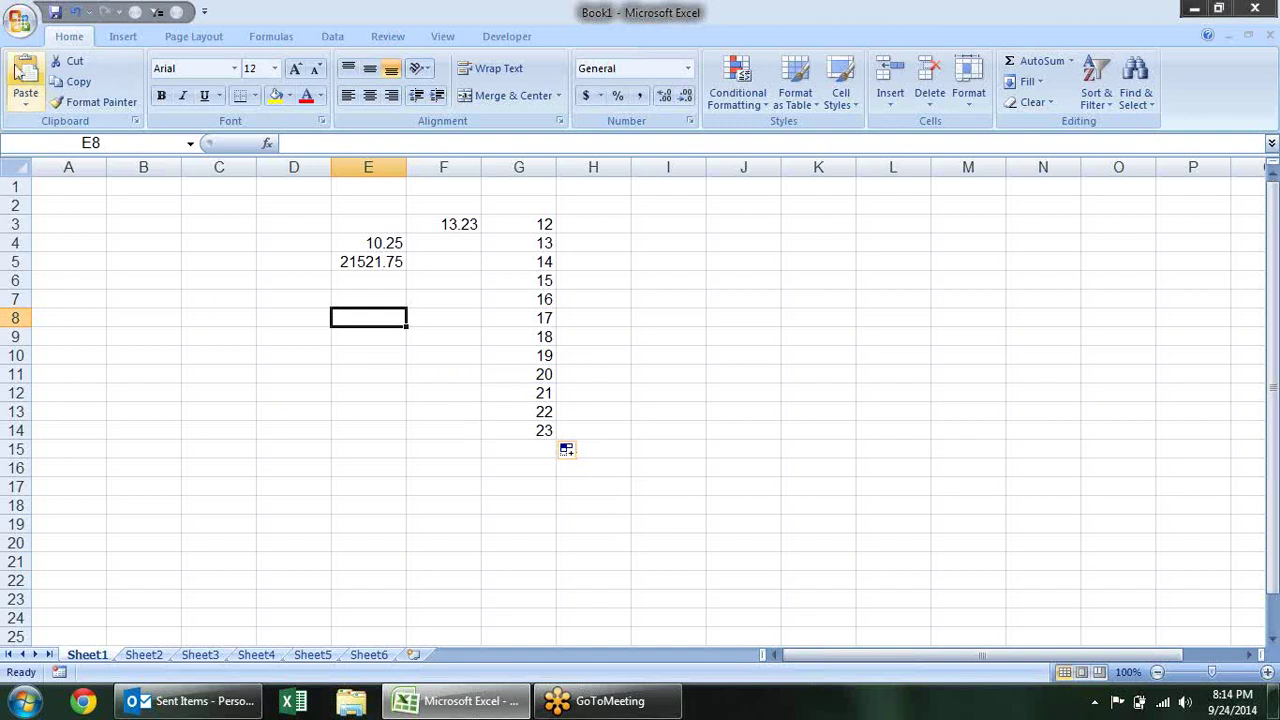
Set Gridline color to Red under the Advanced worksheet display options and apply
left_click(20, 20)
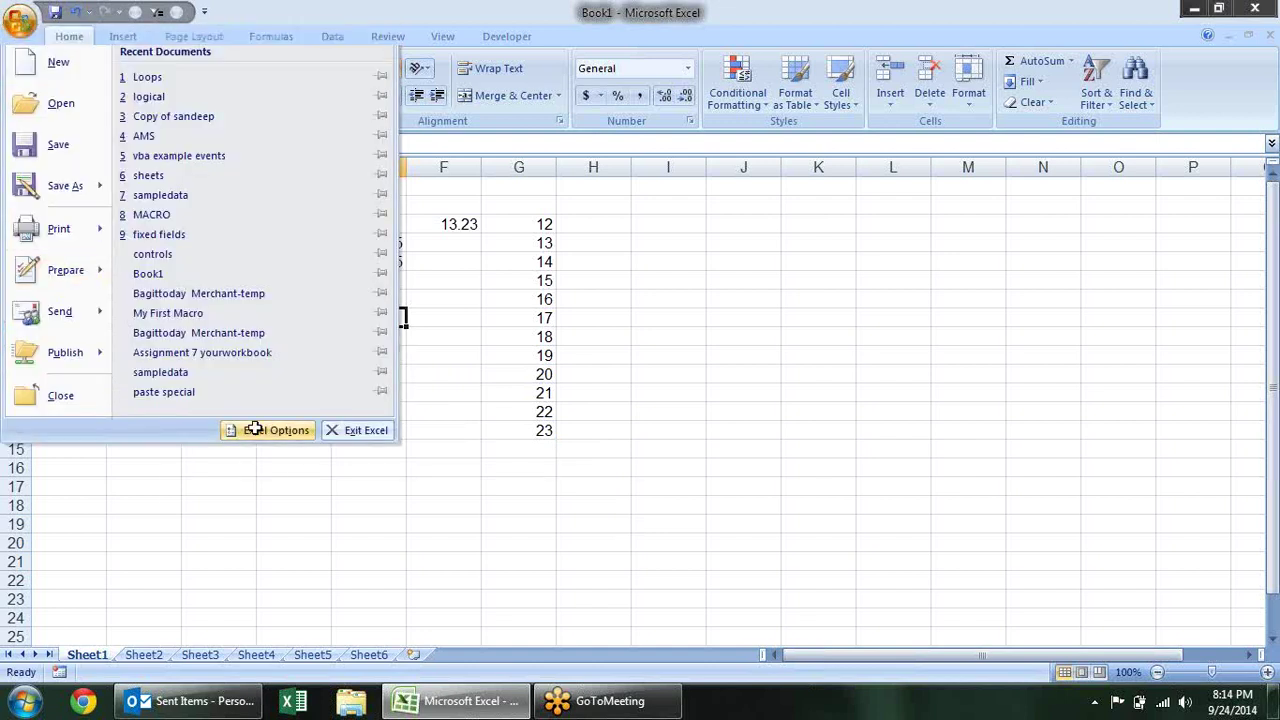
left_click(255, 428)
left_click(180, 175)
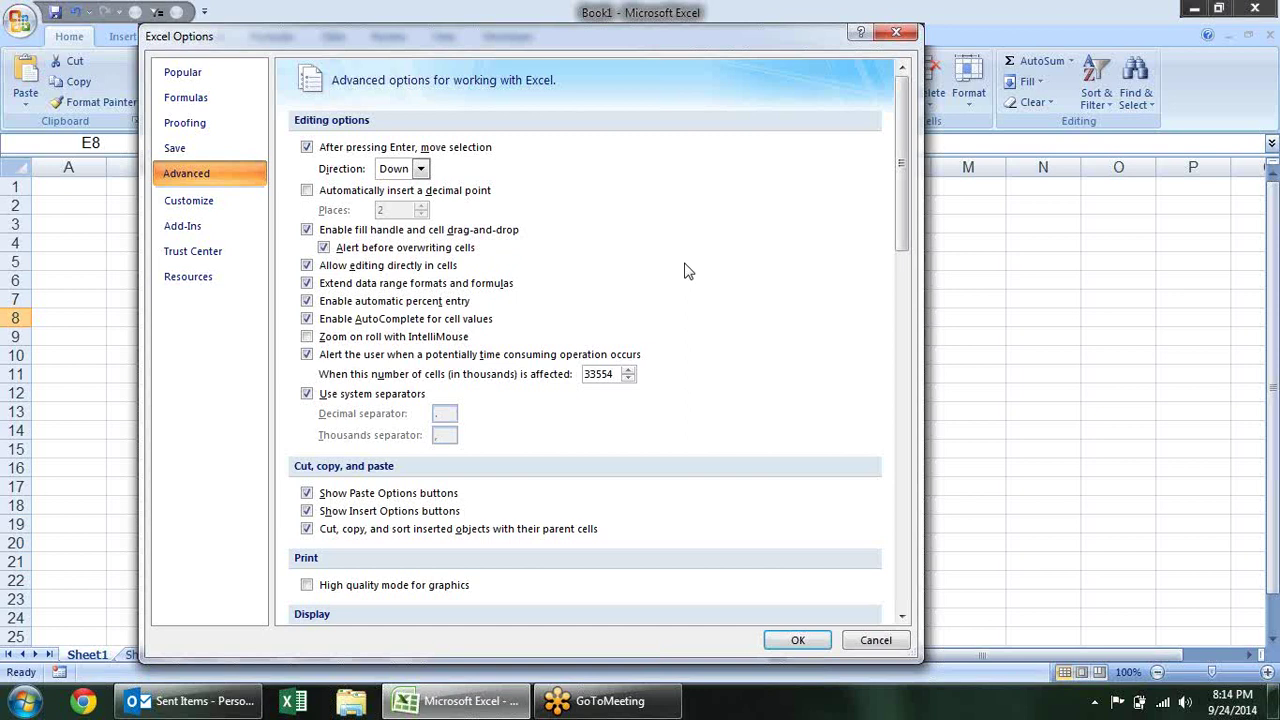
scroll(686, 270, "down", 1)
scroll(686, 270, "down", 3)
scroll(686, 270, "down", 3)
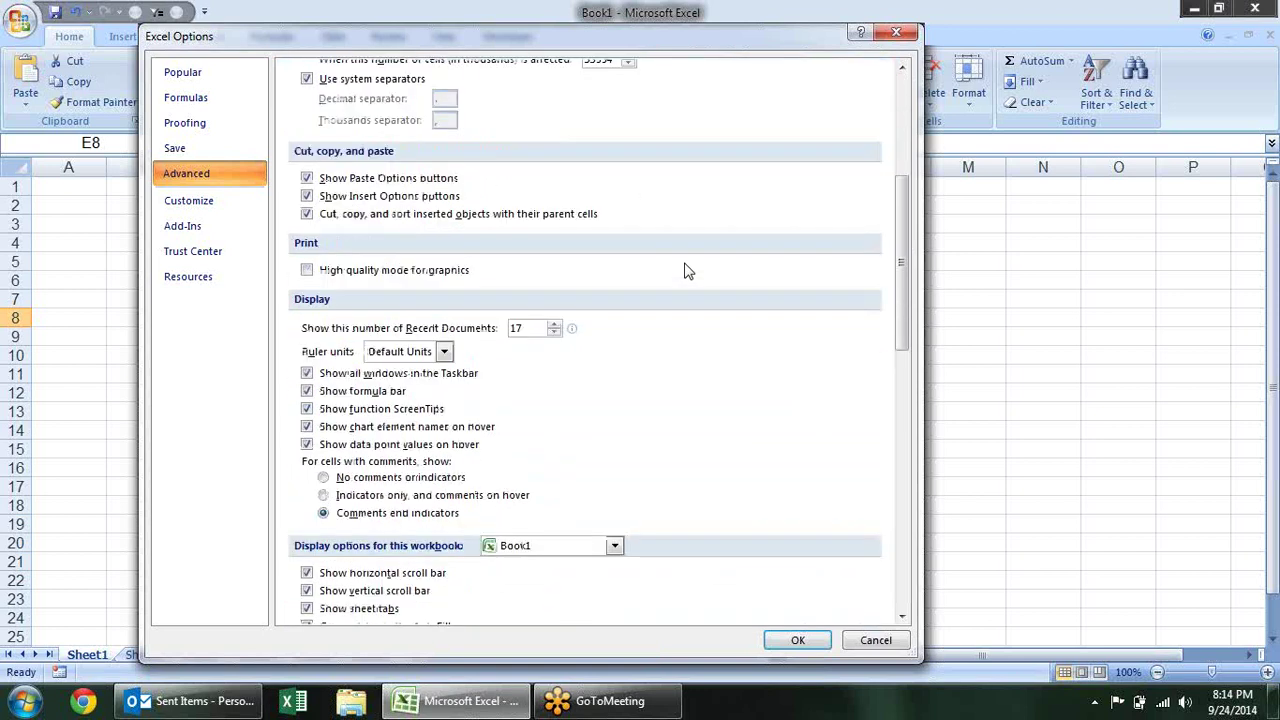
scroll(686, 270, "down", 1)
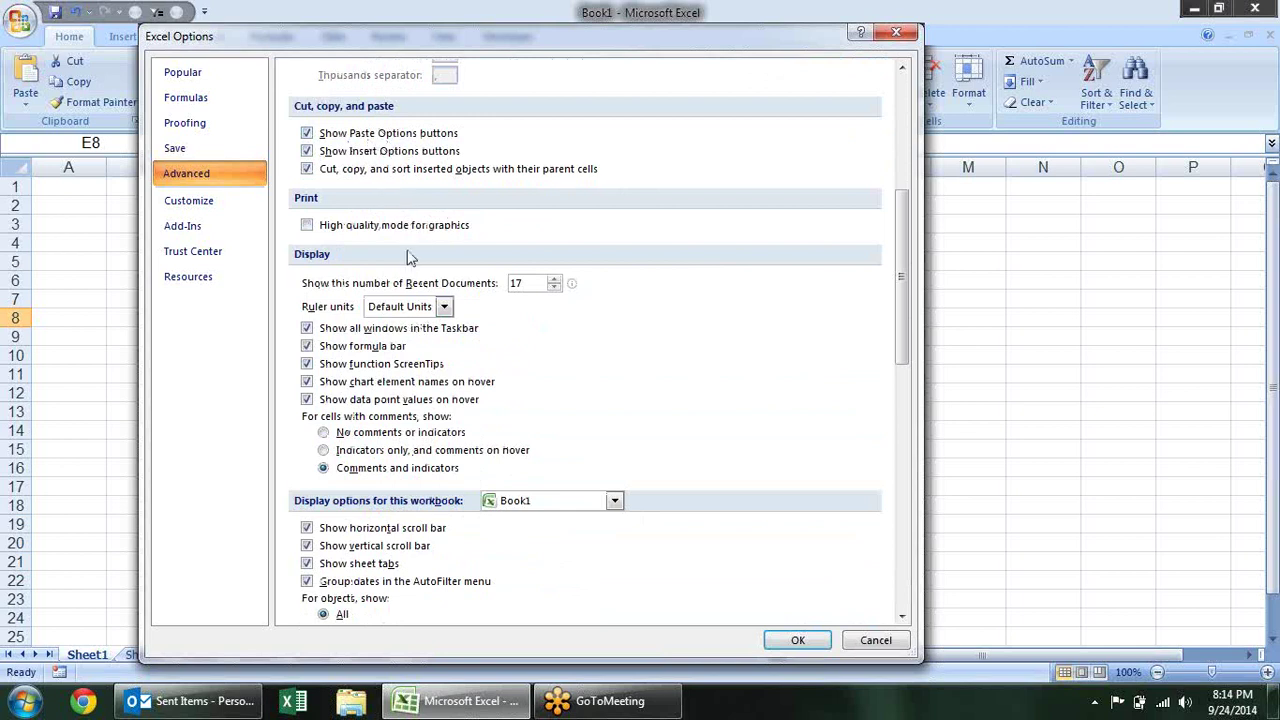
scroll(428, 359, "down", 1)
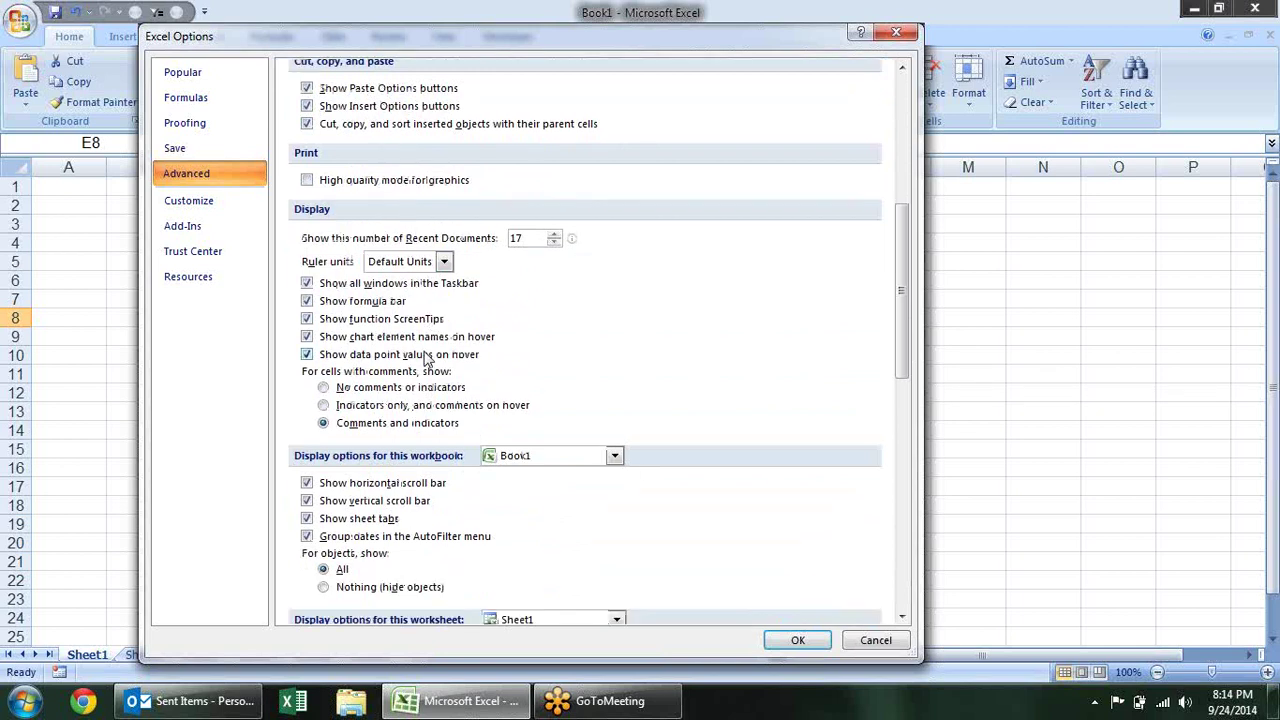
scroll(425, 358, "down", 2)
scroll(425, 358, "down", 4)
scroll(425, 358, "down", 2)
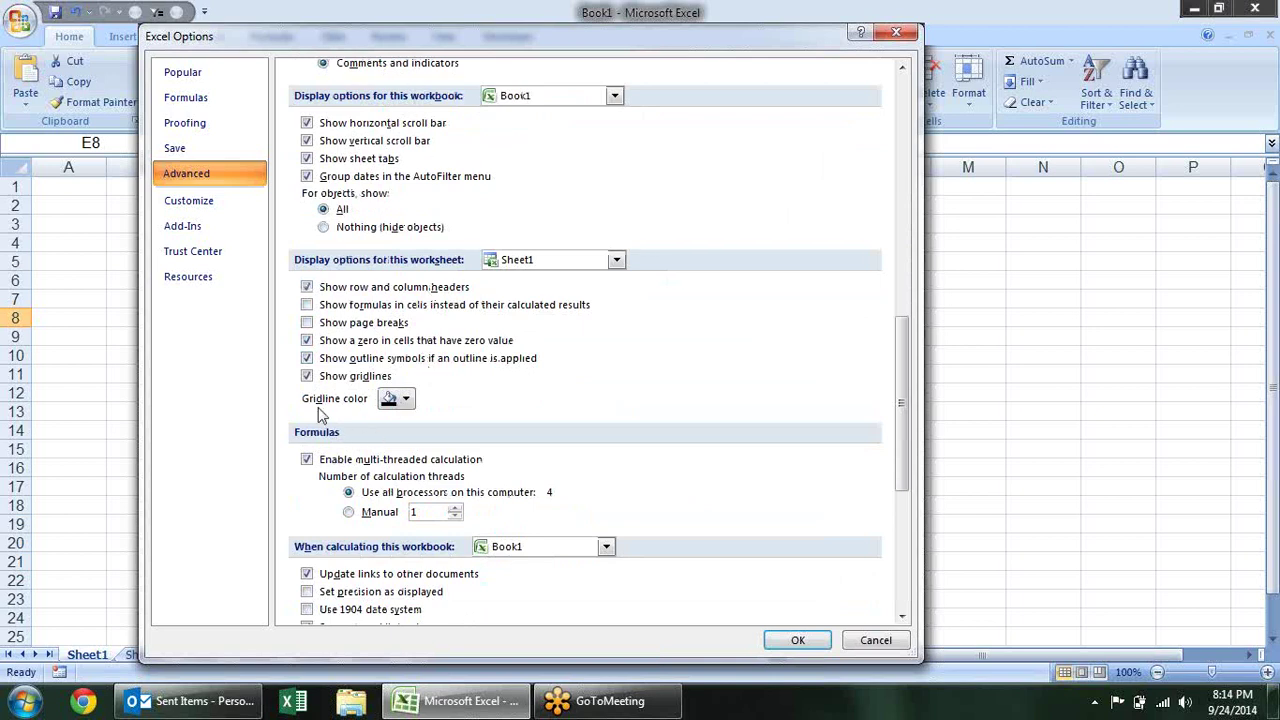
left_click(406, 400)
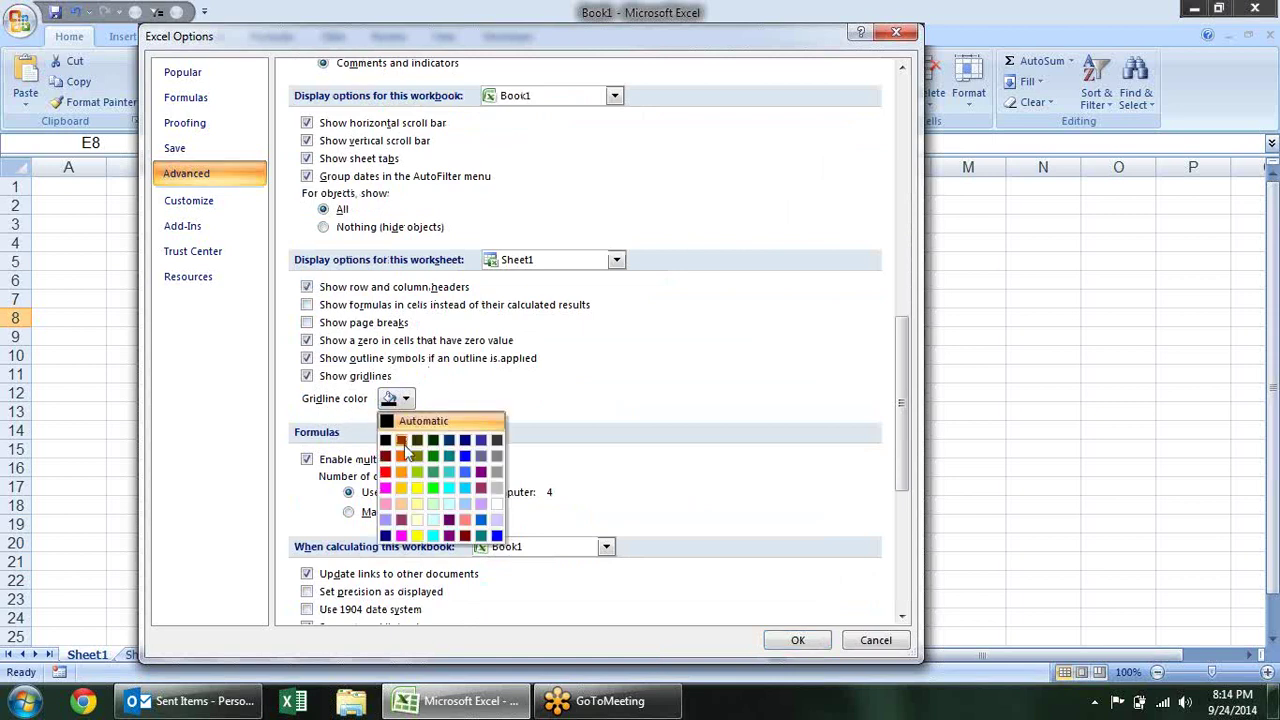
left_click(385, 472)
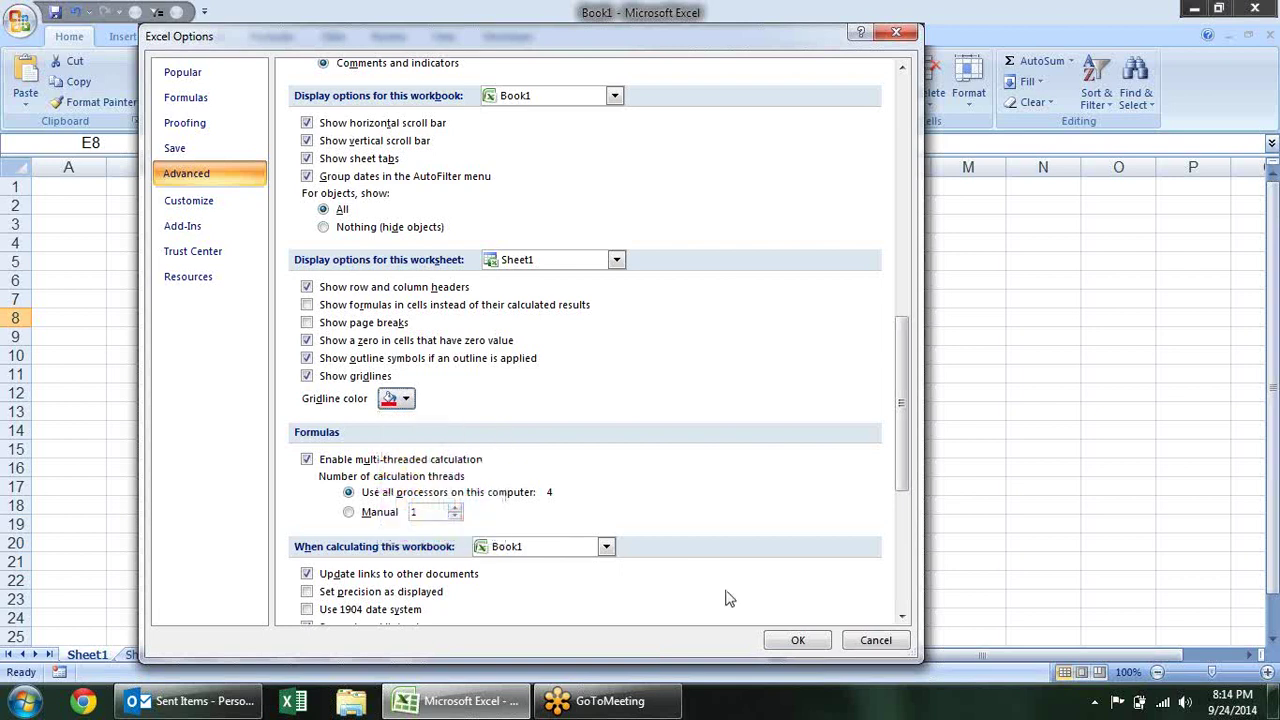
left_click(810, 641)
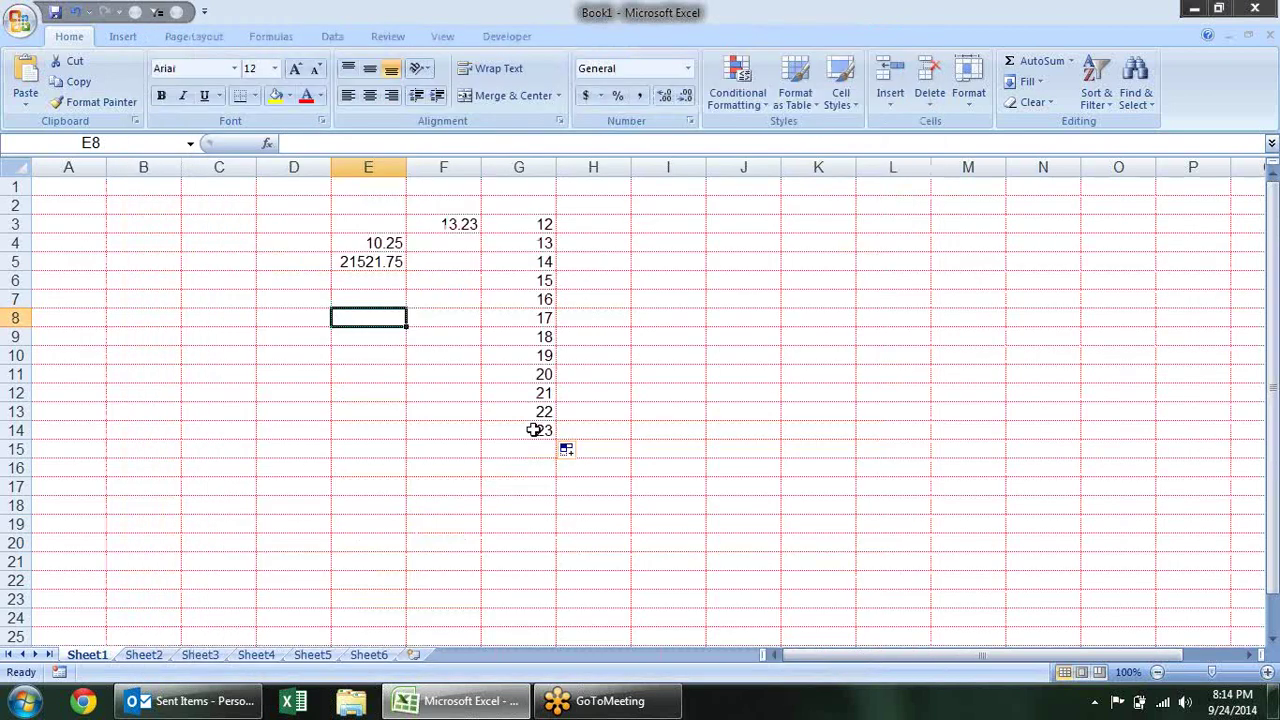
Select various cells and blocks across the sheet to view the red gridlines
left_click(157, 312)
left_click(688, 342)
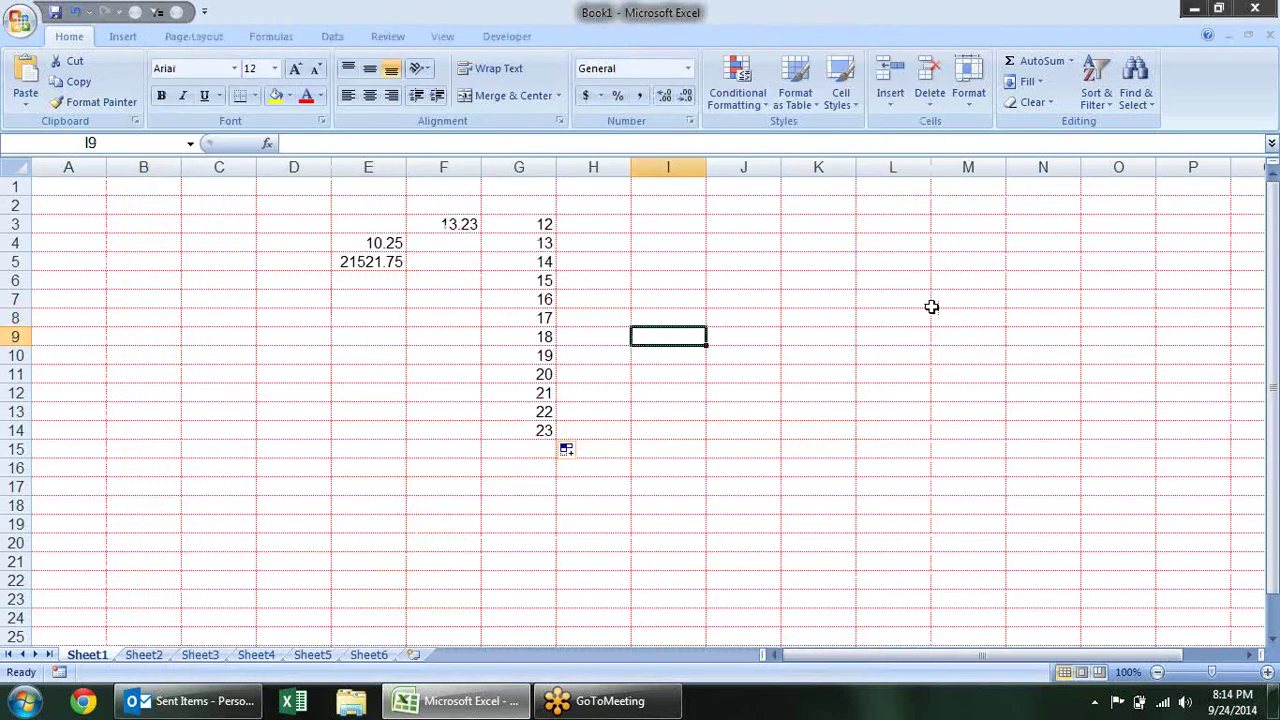
left_click(712, 226)
left_click_drag(712, 226, 775, 360)
mouse_move(765, 445)
left_mouse_down()
mouse_move(651, 271)
mouse_move(731, 405)
left_mouse_up()
left_click(866, 392)
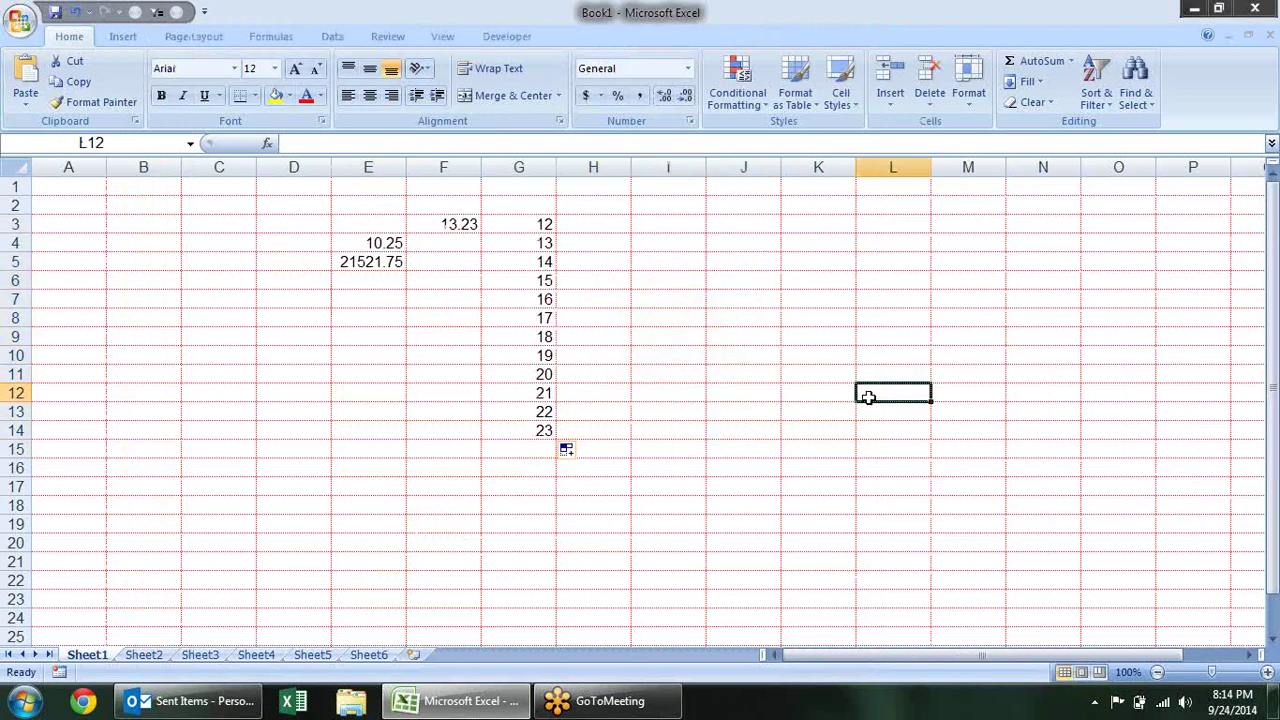
left_click(431, 320)
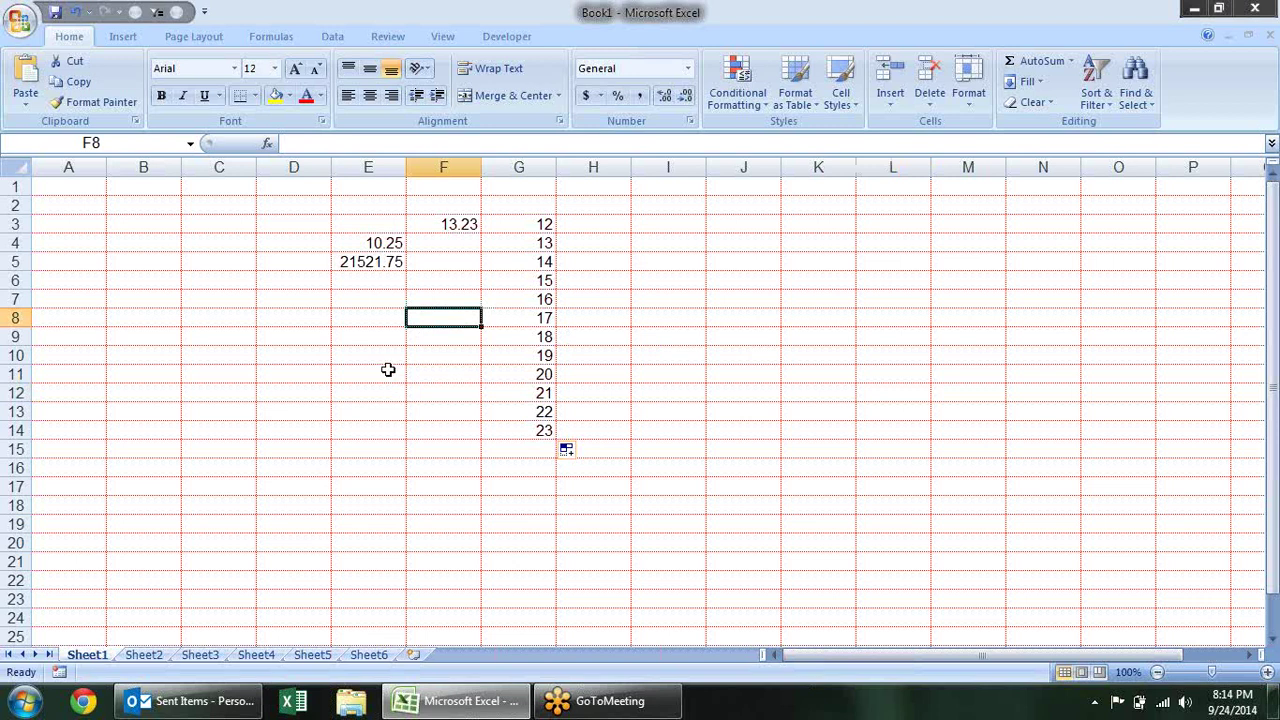
left_click(395, 369)
left_click(424, 316)
Set Gridline color back to Automatic in the Advanced options and apply
left_click(22, 22)
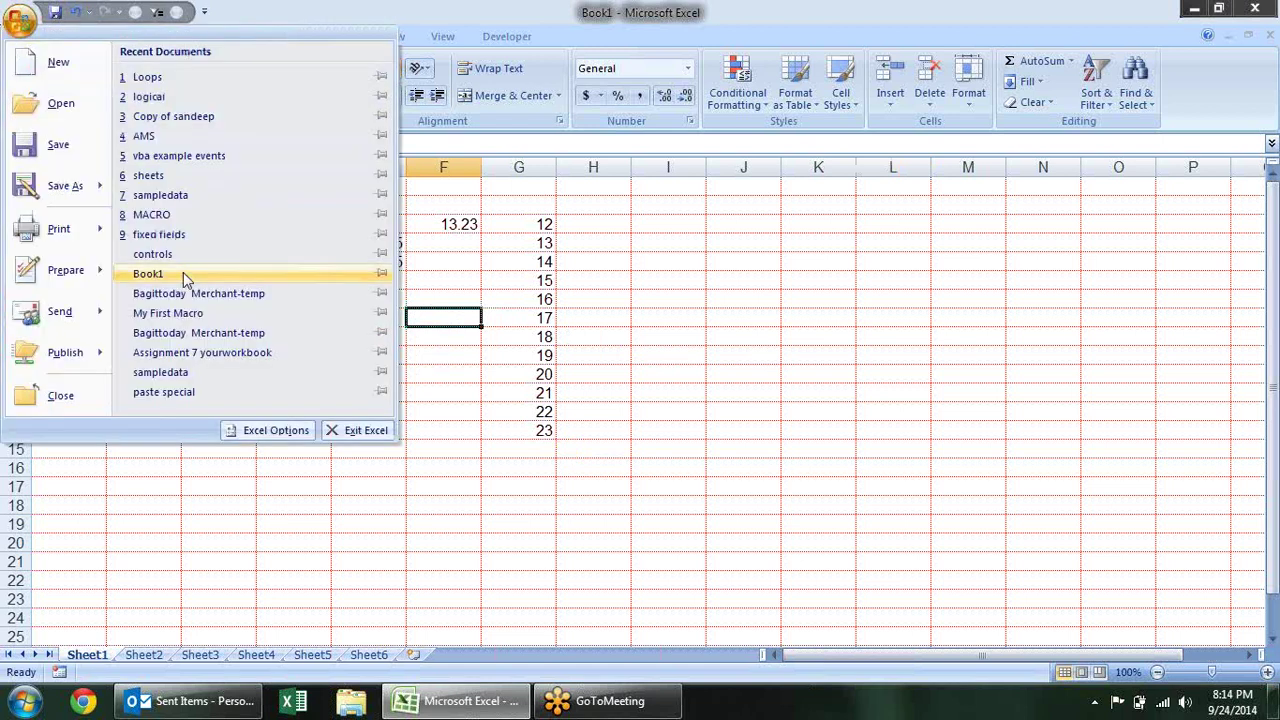
left_click(283, 429)
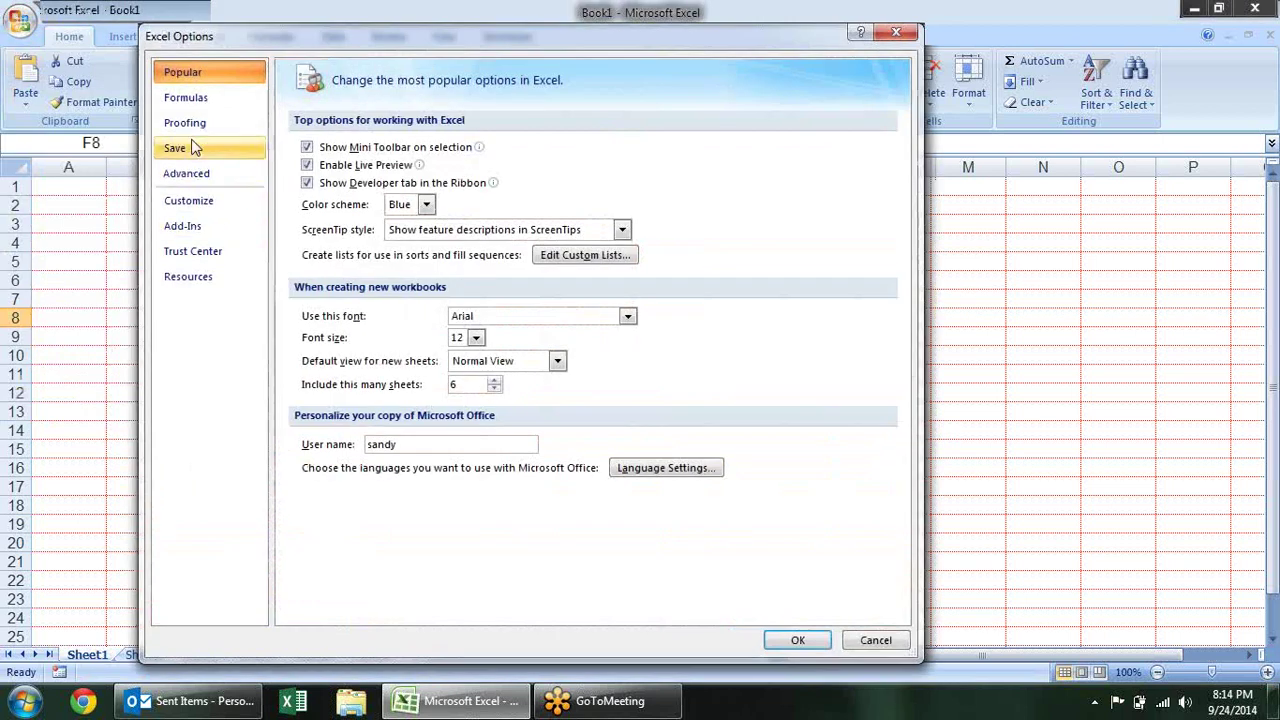
left_click(192, 176)
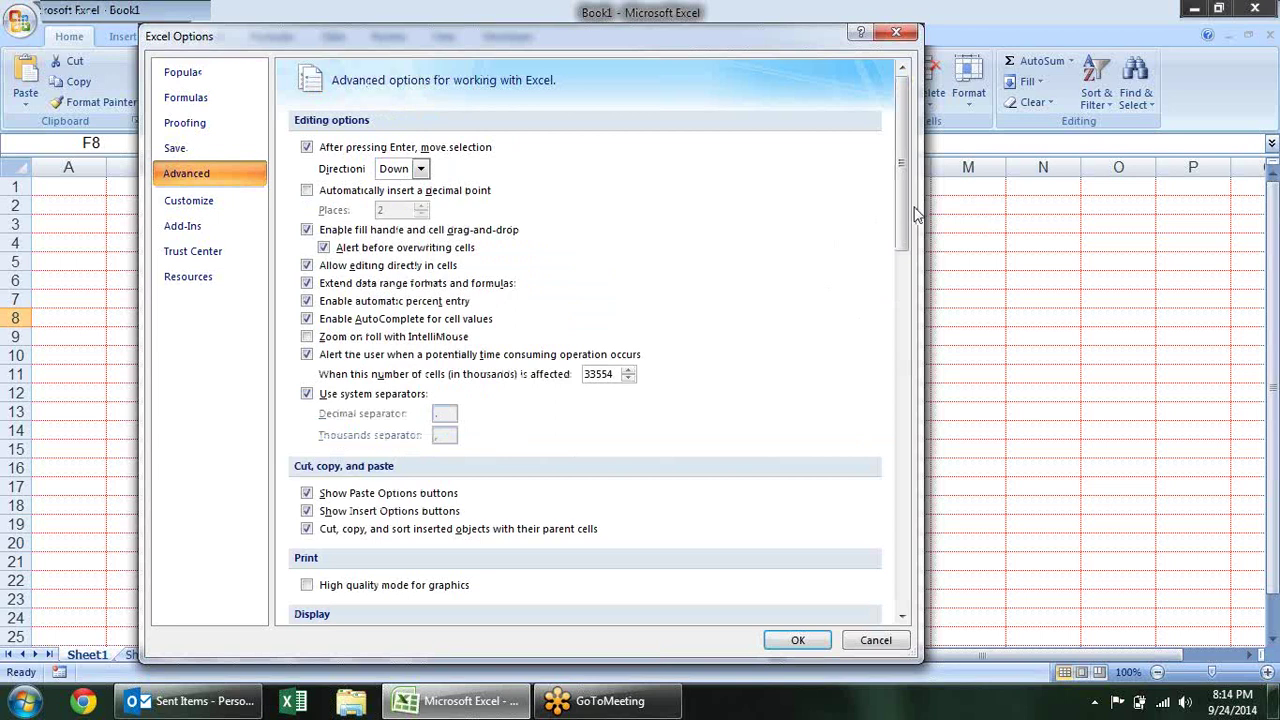
left_click_drag(907, 207, 880, 440)
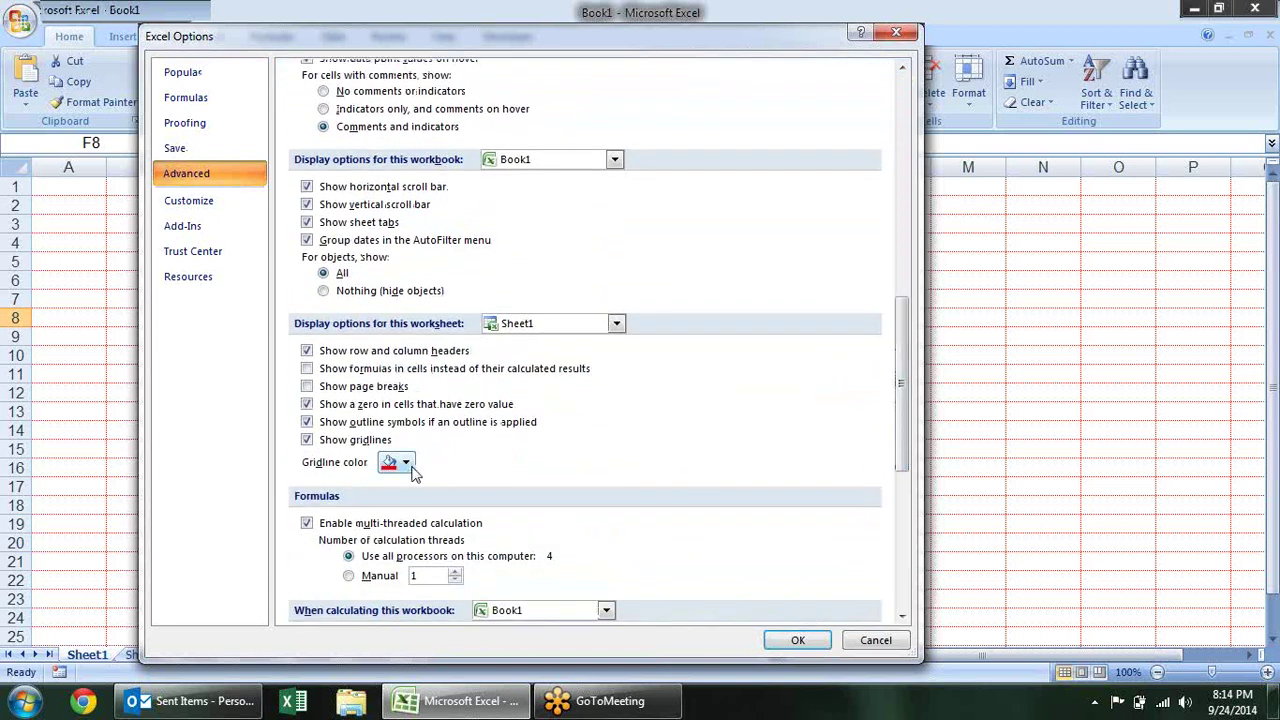
left_click(406, 463)
left_click(452, 487)
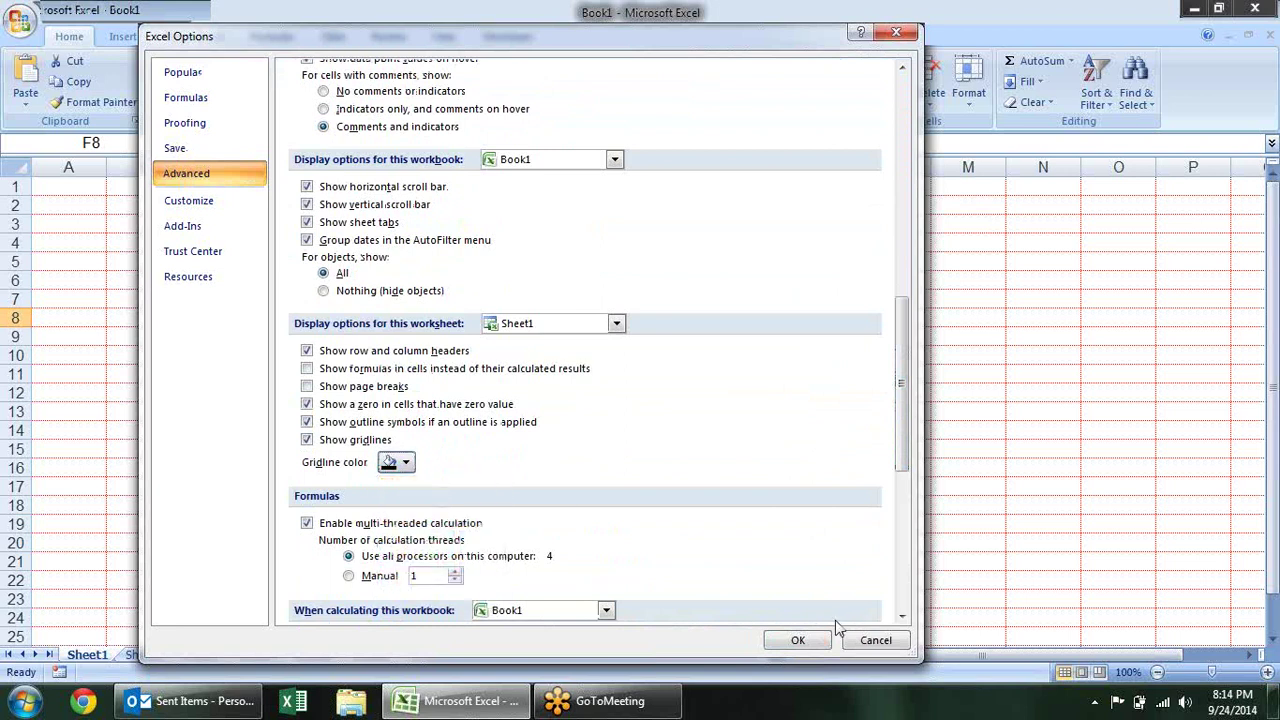
left_click(789, 641)
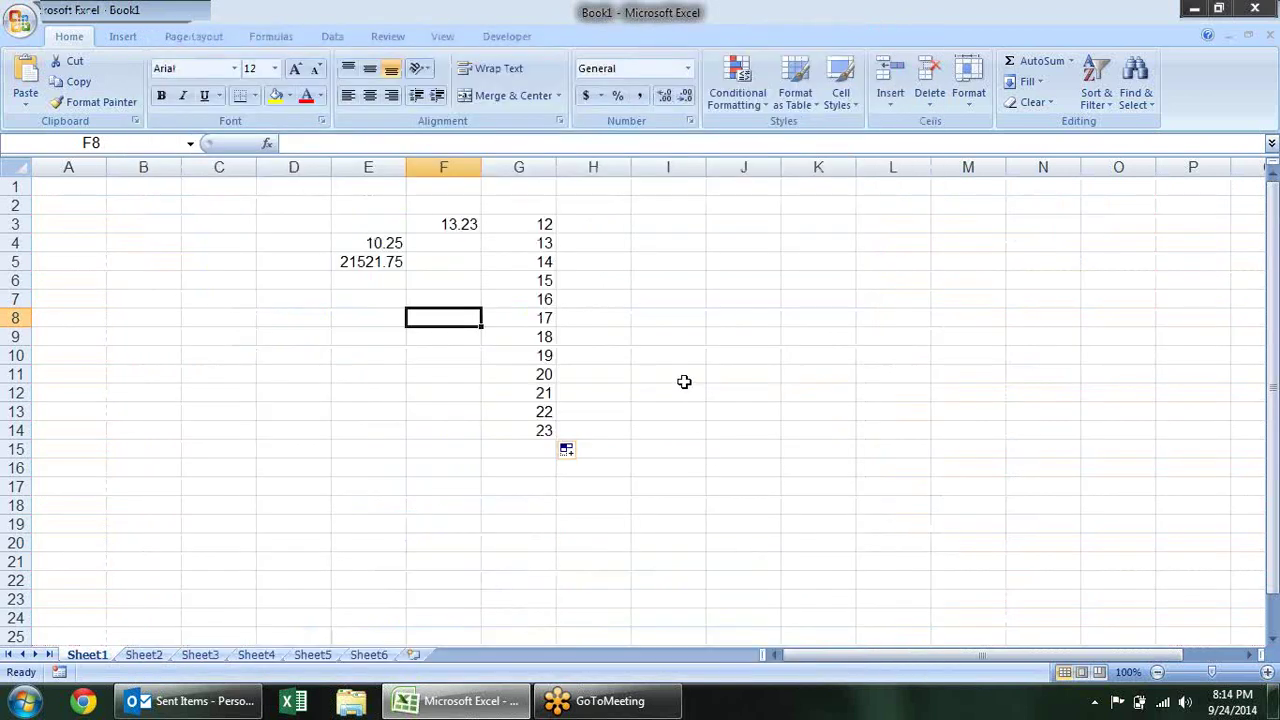
Untick Print under Gridlines in the Page Layout Sheet Options, leaving gridlines visible on screen
left_click(669, 341)
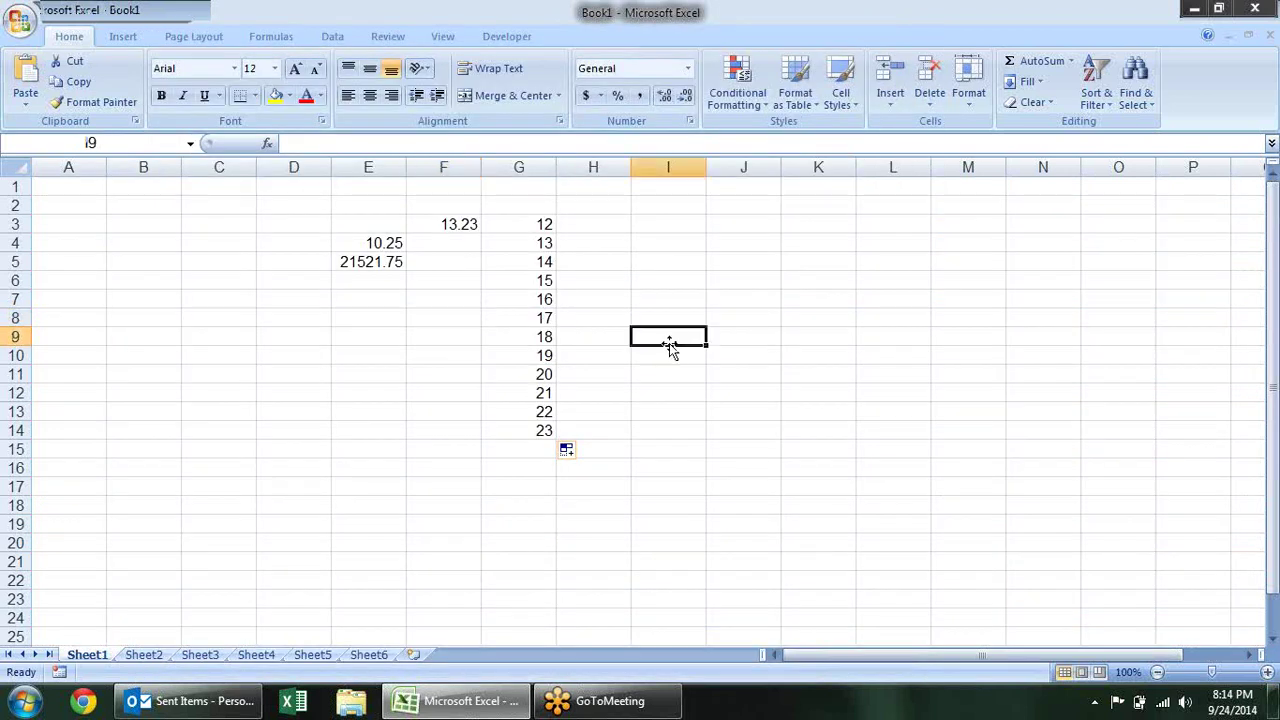
left_click(663, 290)
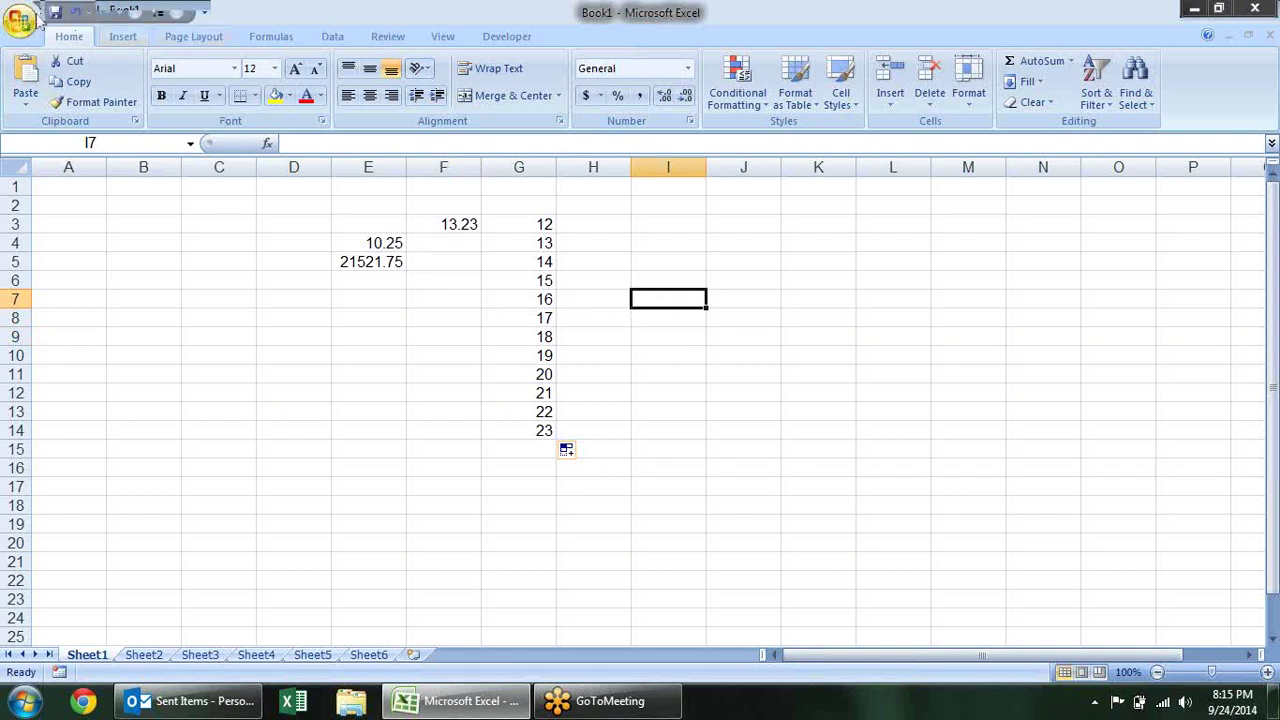
left_click(203, 40)
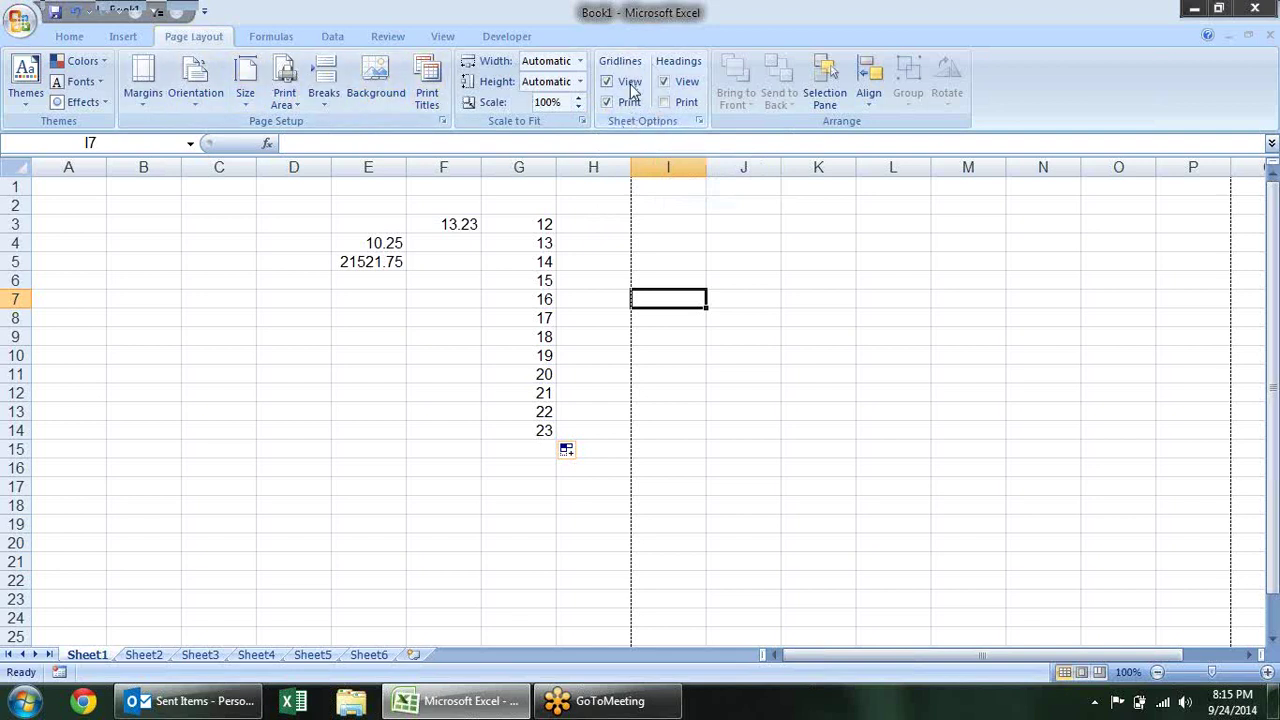
left_click(607, 103)
left_click(240, 242)
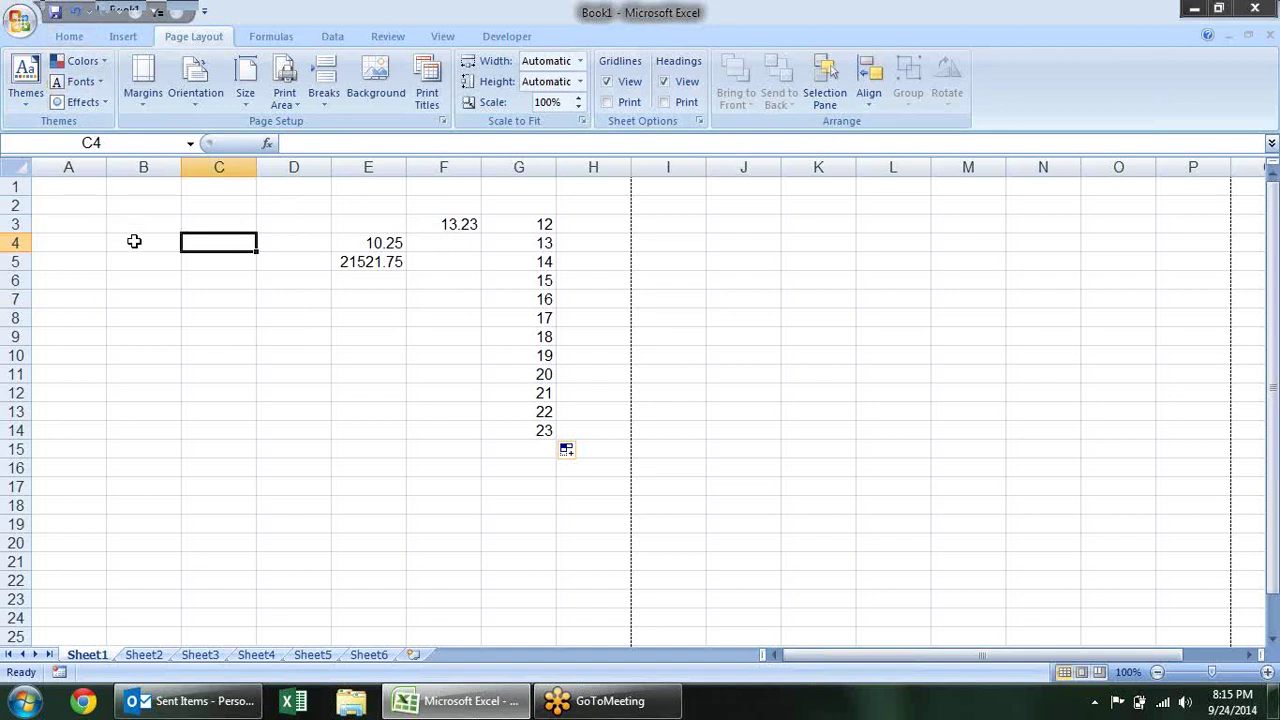
left_click(20, 20)
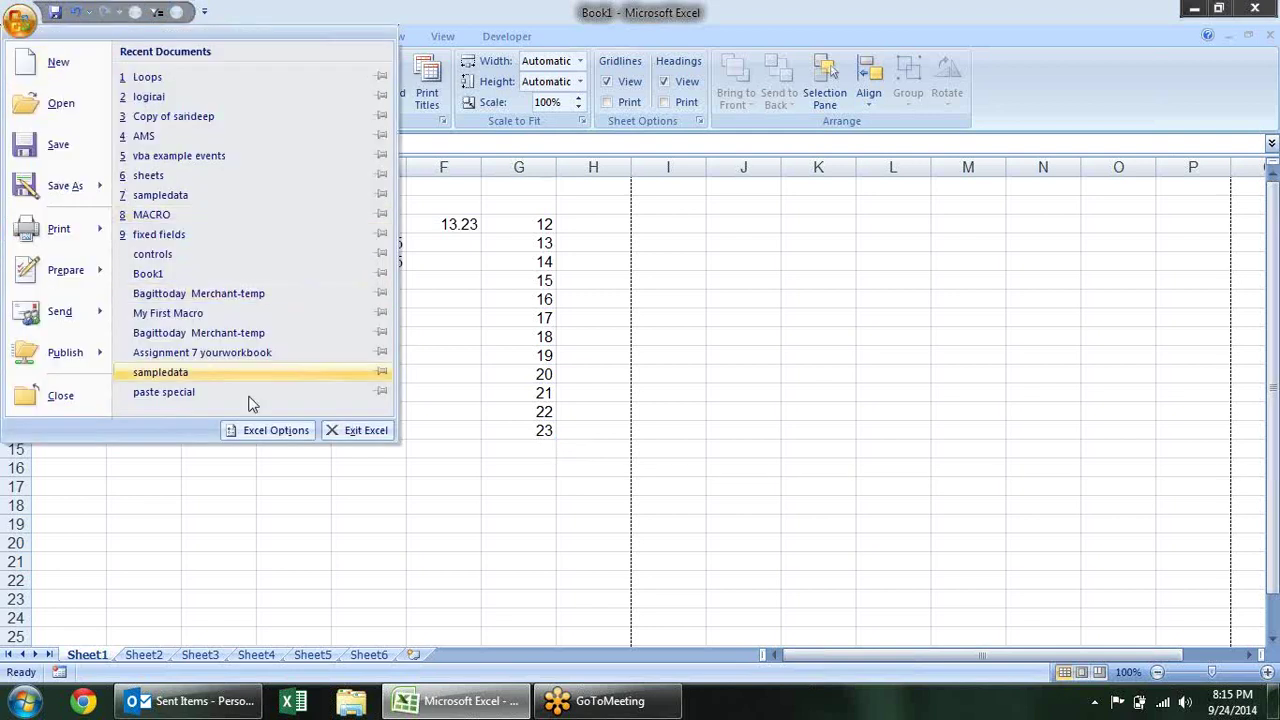
left_click(272, 430)
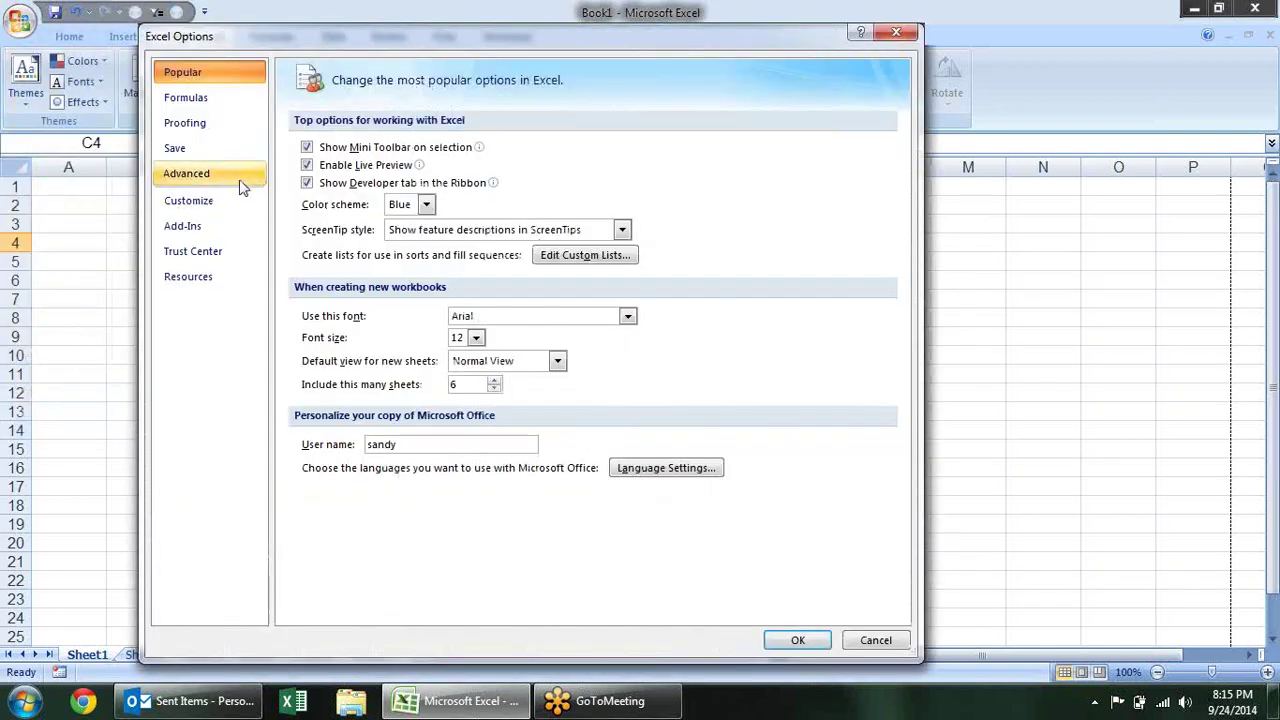
left_click(240, 186)
left_click_drag(902, 192, 912, 556)
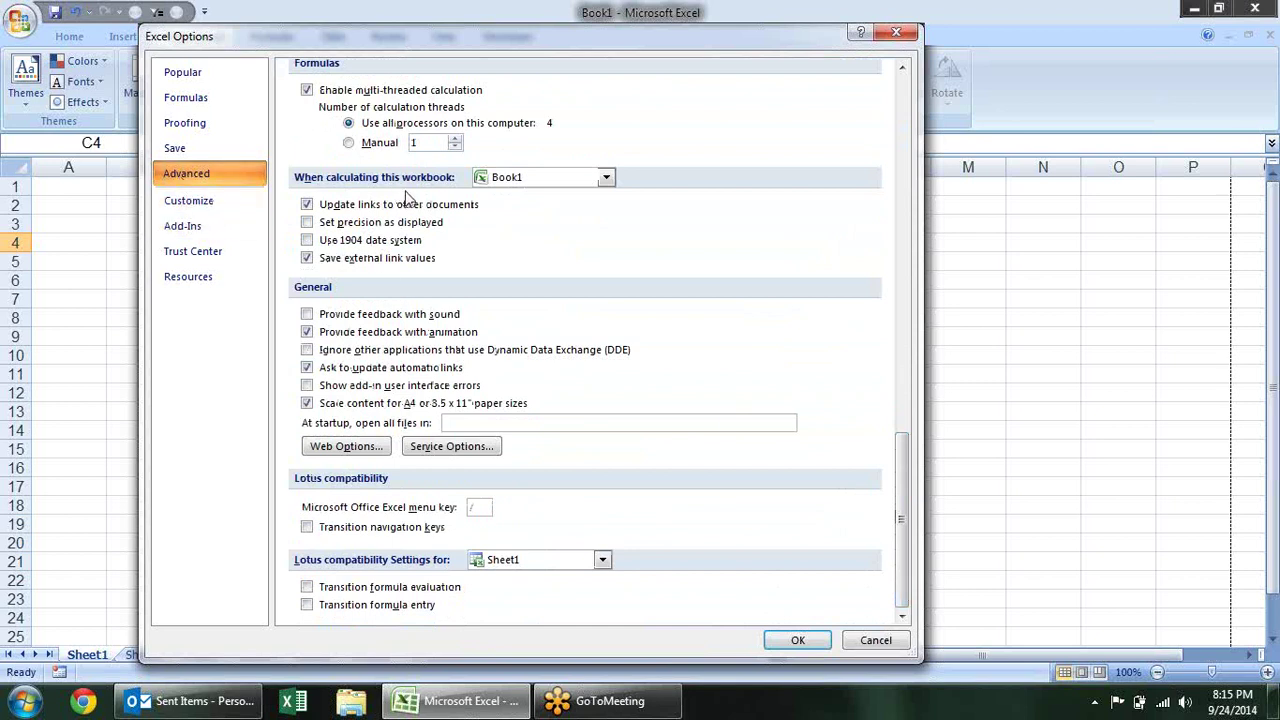
left_click(230, 199)
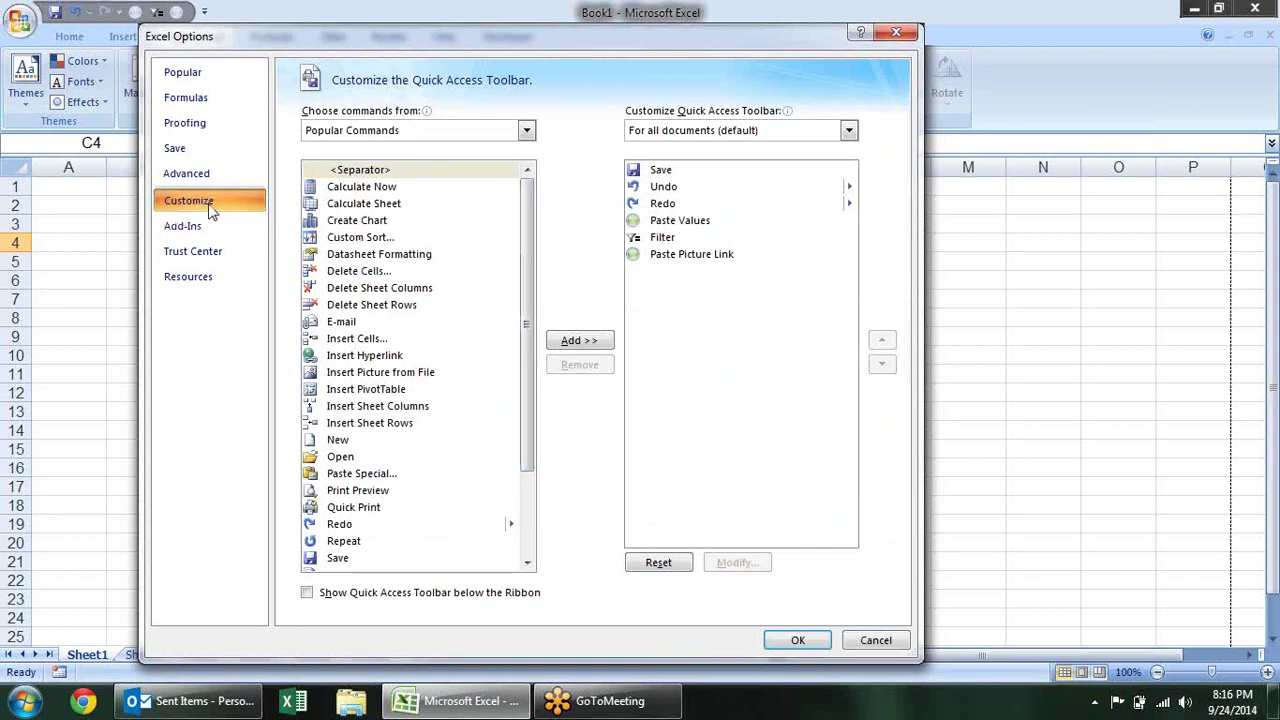
left_click(910, 36)
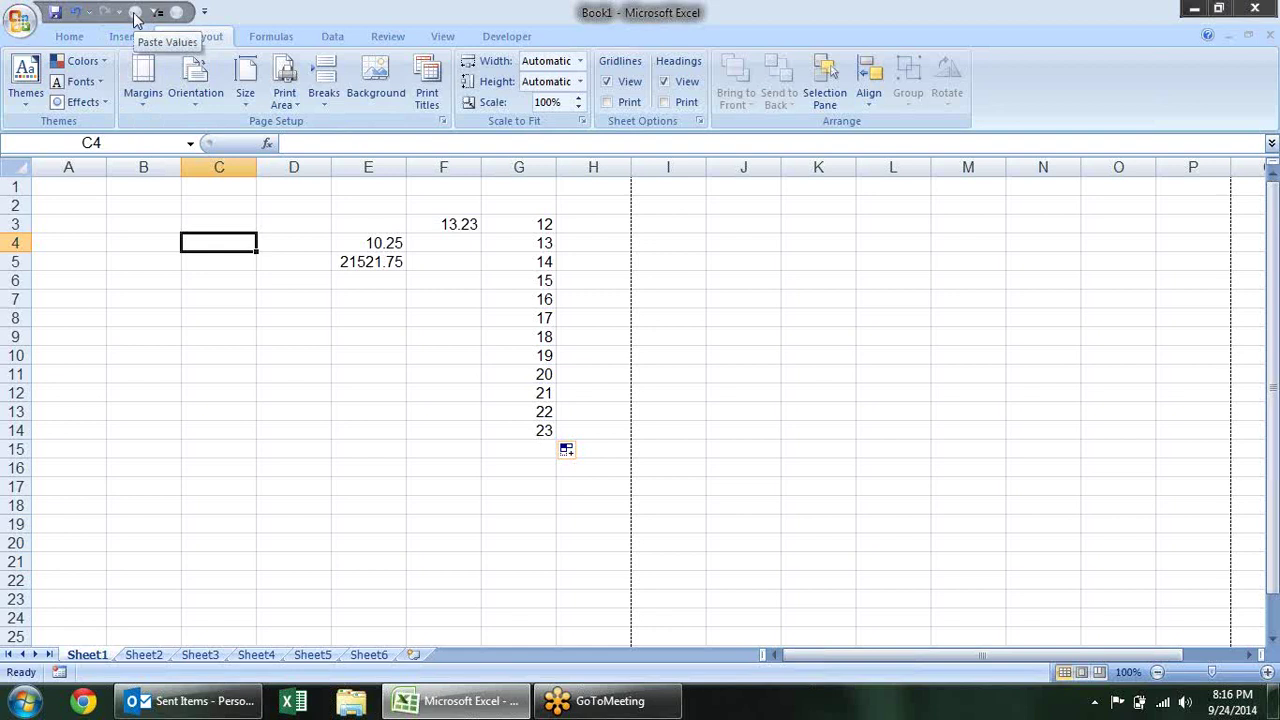
In Excel Options Customize, remove Paste Values, Filter and Paste Picture Link from the Quick Access Toolbar
left_click(19, 19)
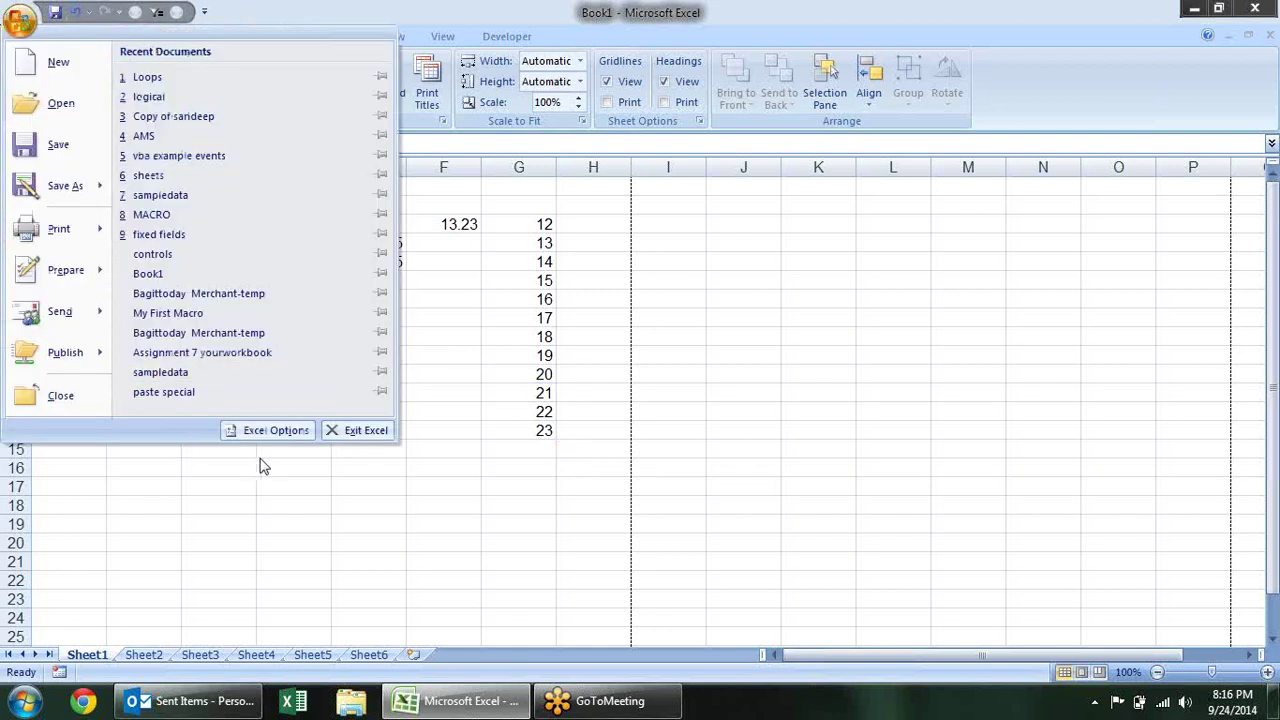
left_click(275, 430)
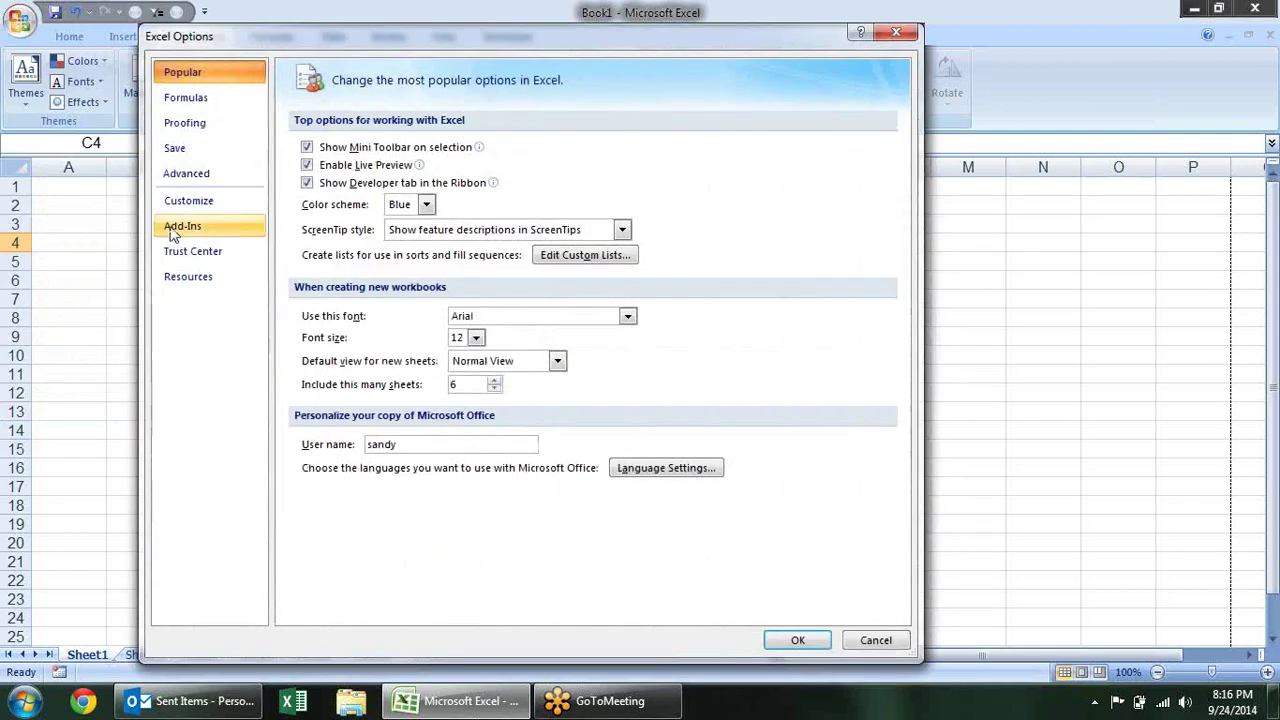
left_click(226, 210)
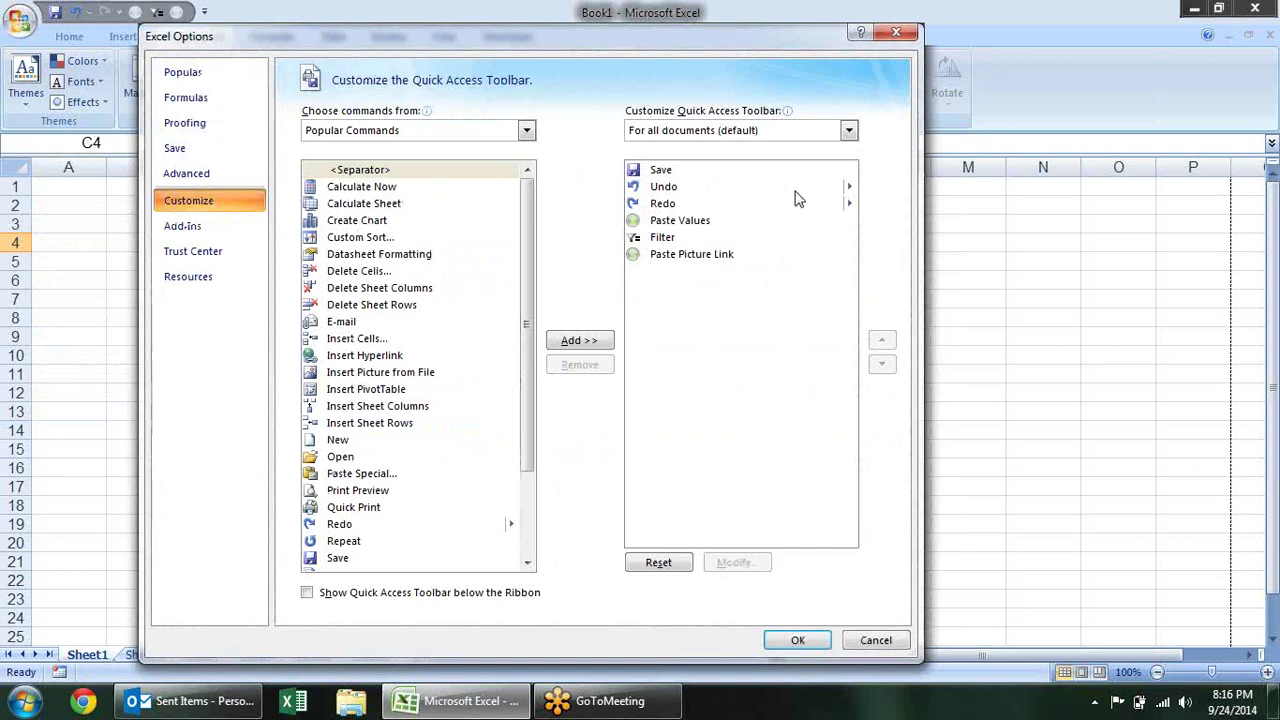
left_click(690, 222)
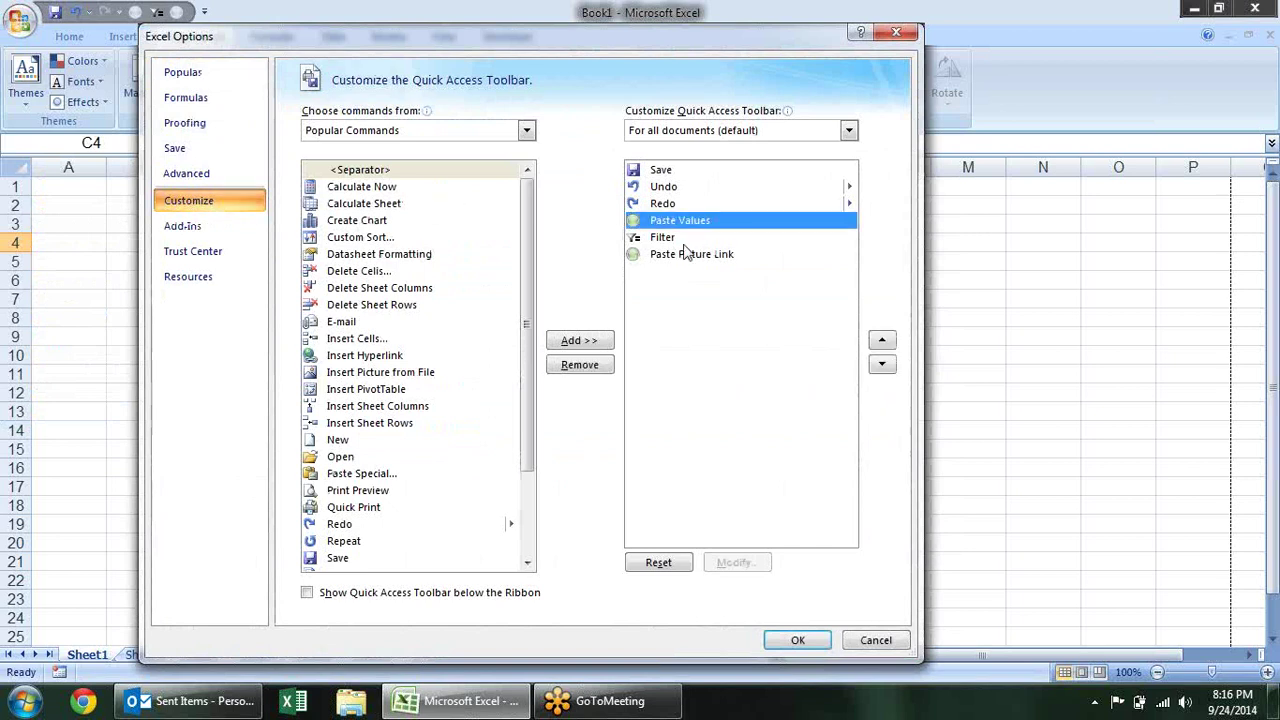
left_click(580, 365)
left_click(580, 365)
left_click(580, 365)
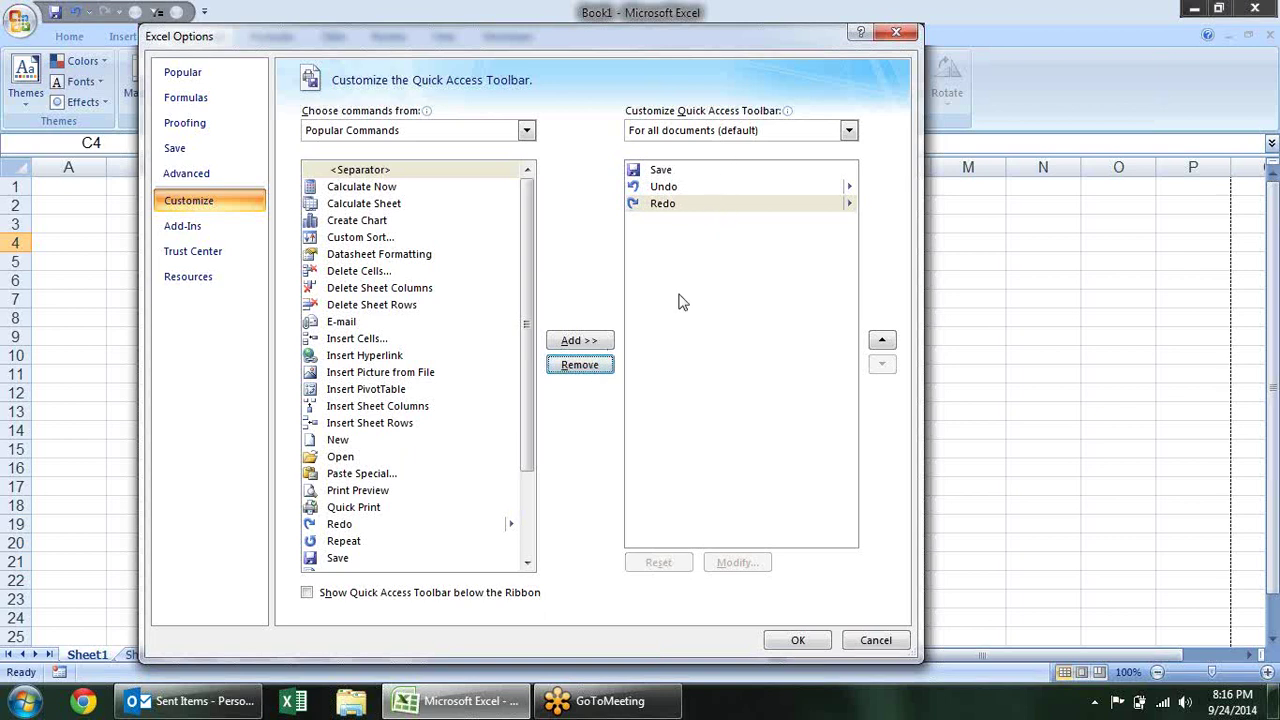
left_click_drag(533, 232, 528, 353)
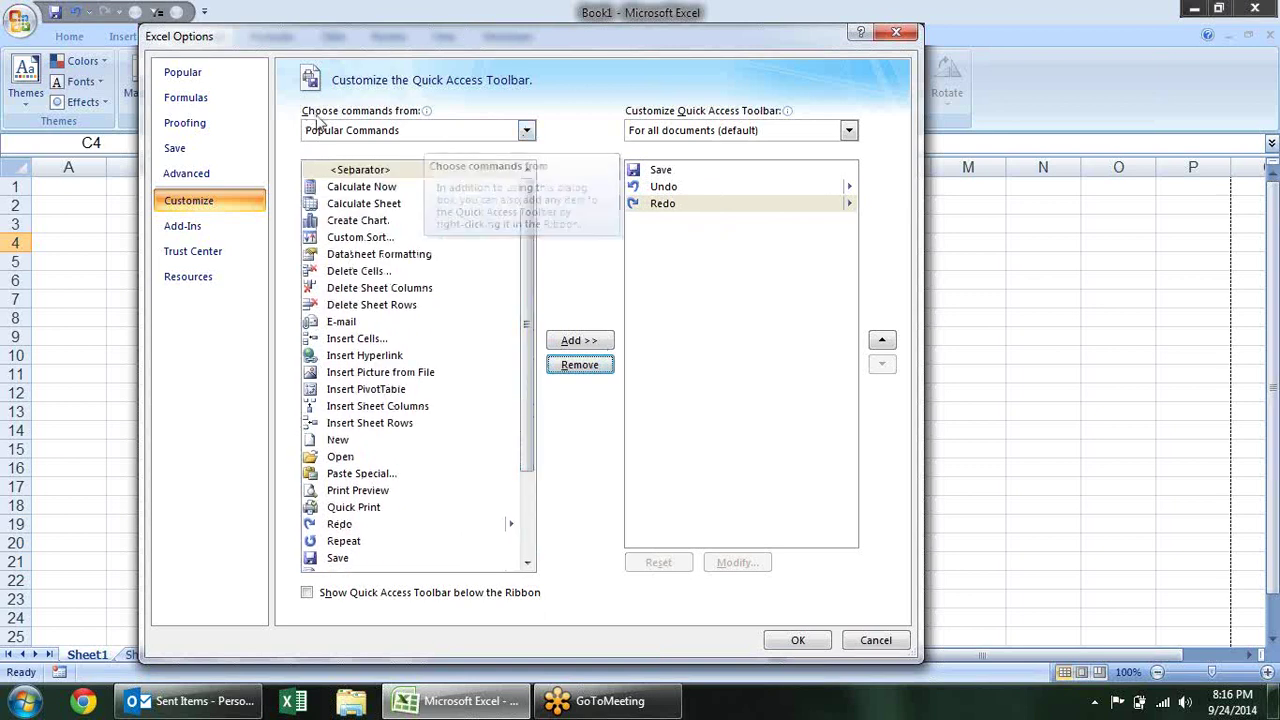
Add Paste Values from the Home Tab commands to the Quick Access Toolbar and confirm with OK
left_click(527, 132)
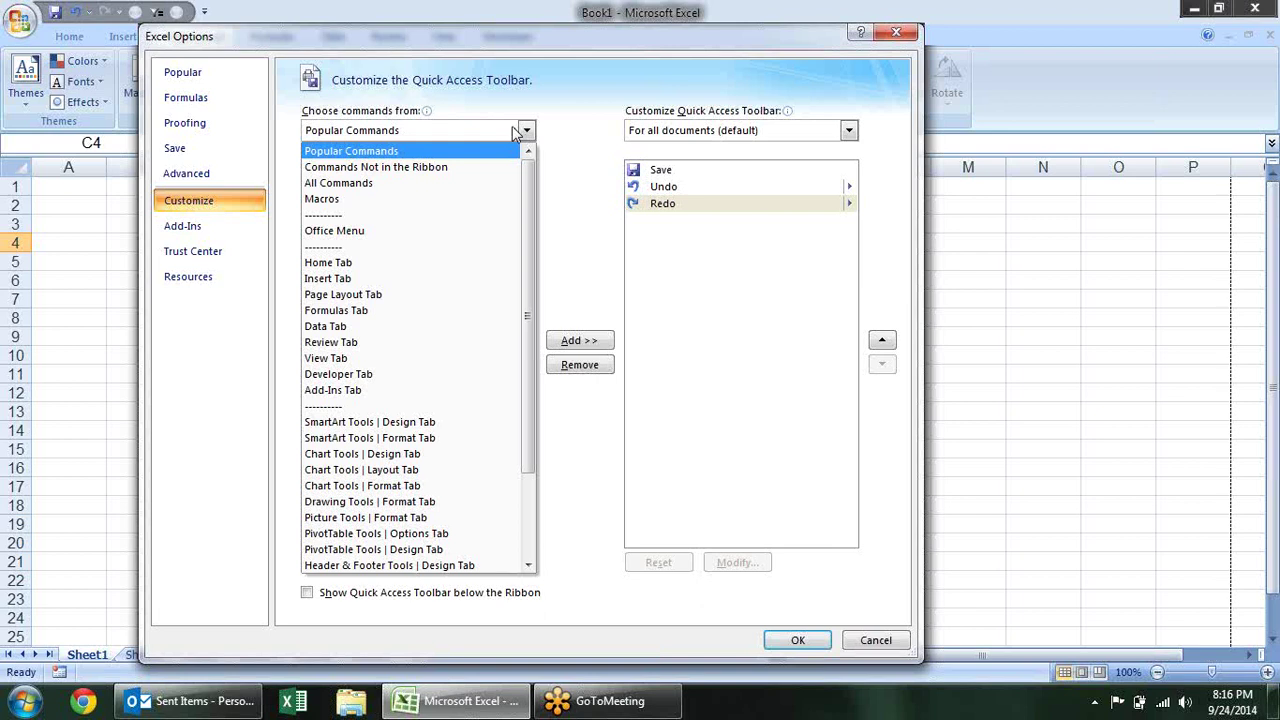
left_click(388, 264)
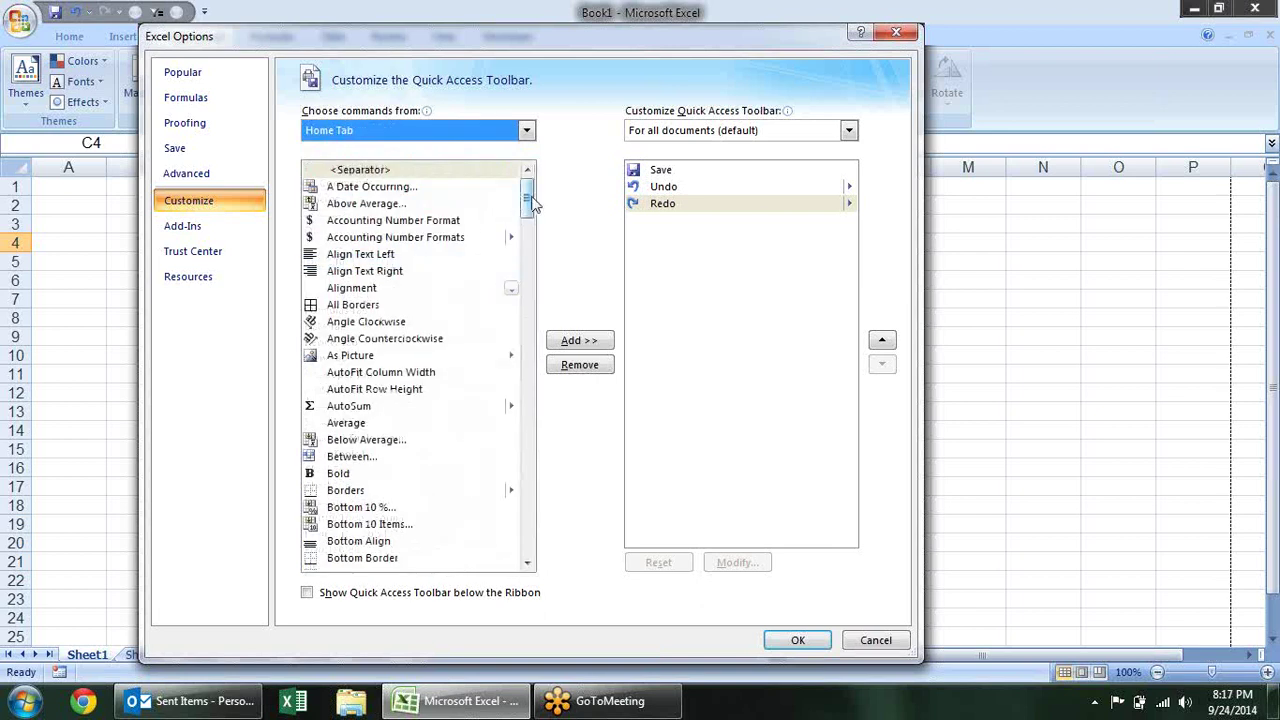
left_click_drag(530, 203, 503, 466)
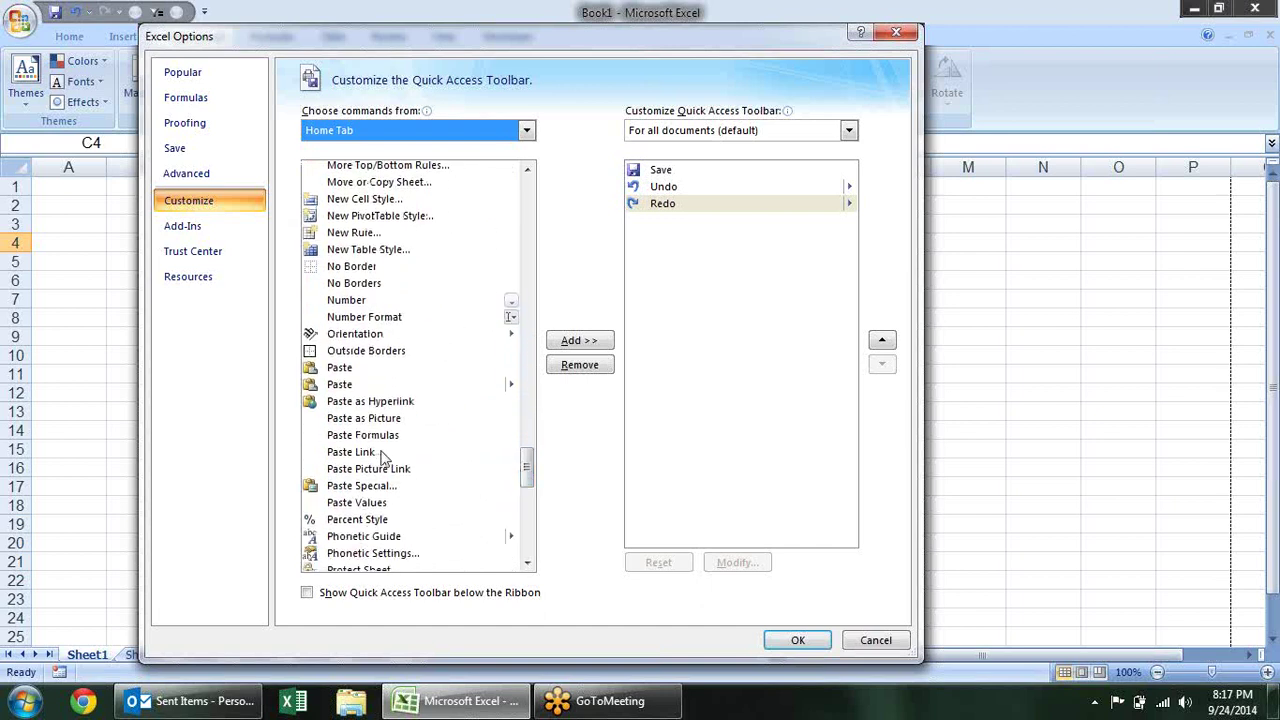
left_click(369, 506)
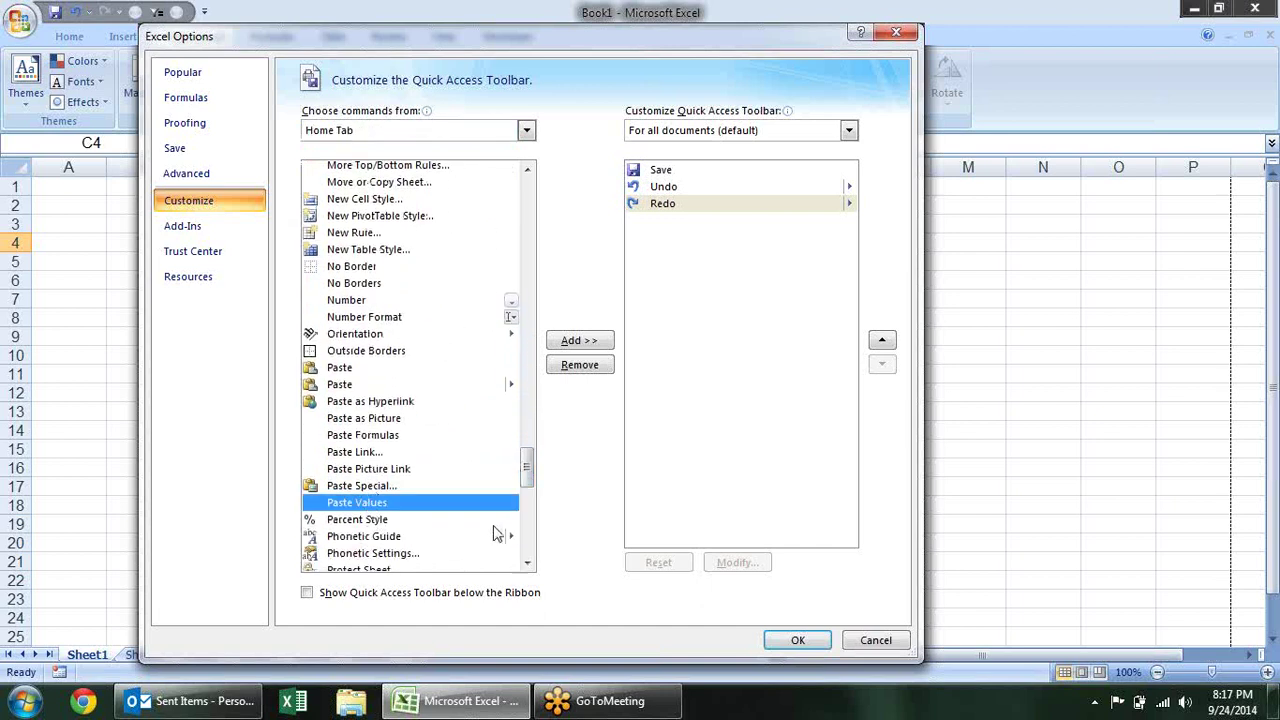
left_click(598, 342)
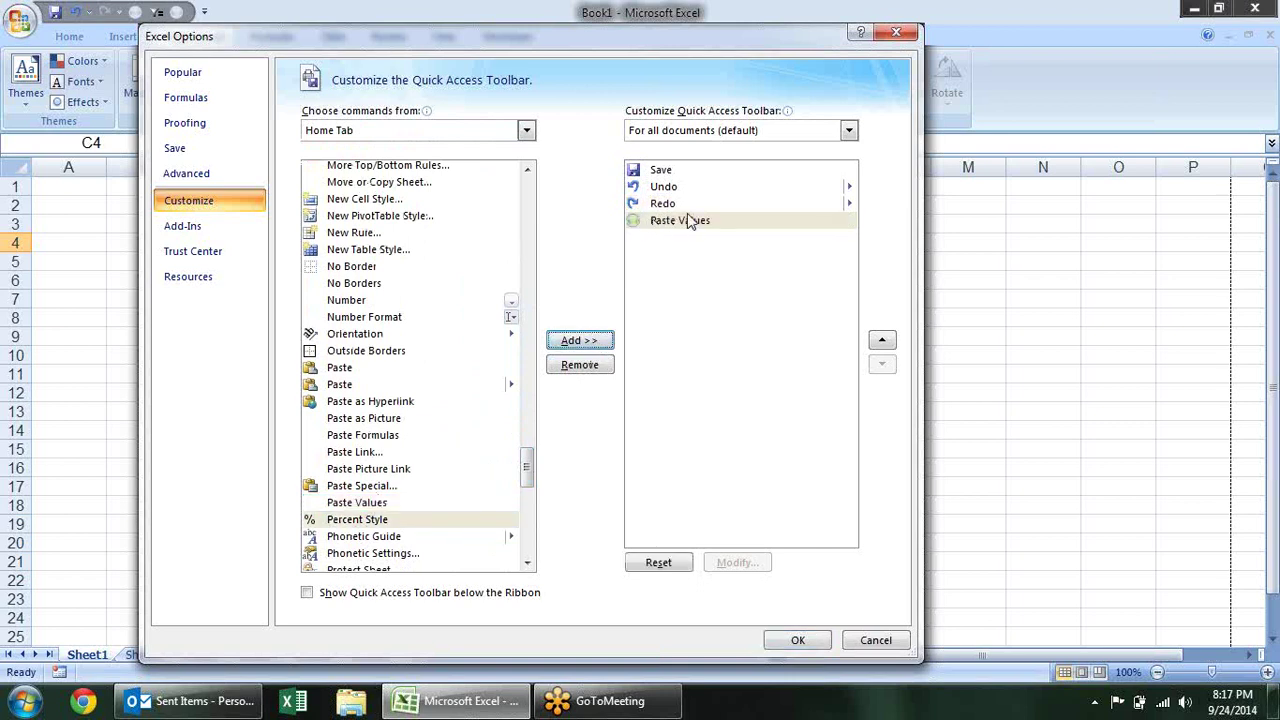
left_click(799, 638)
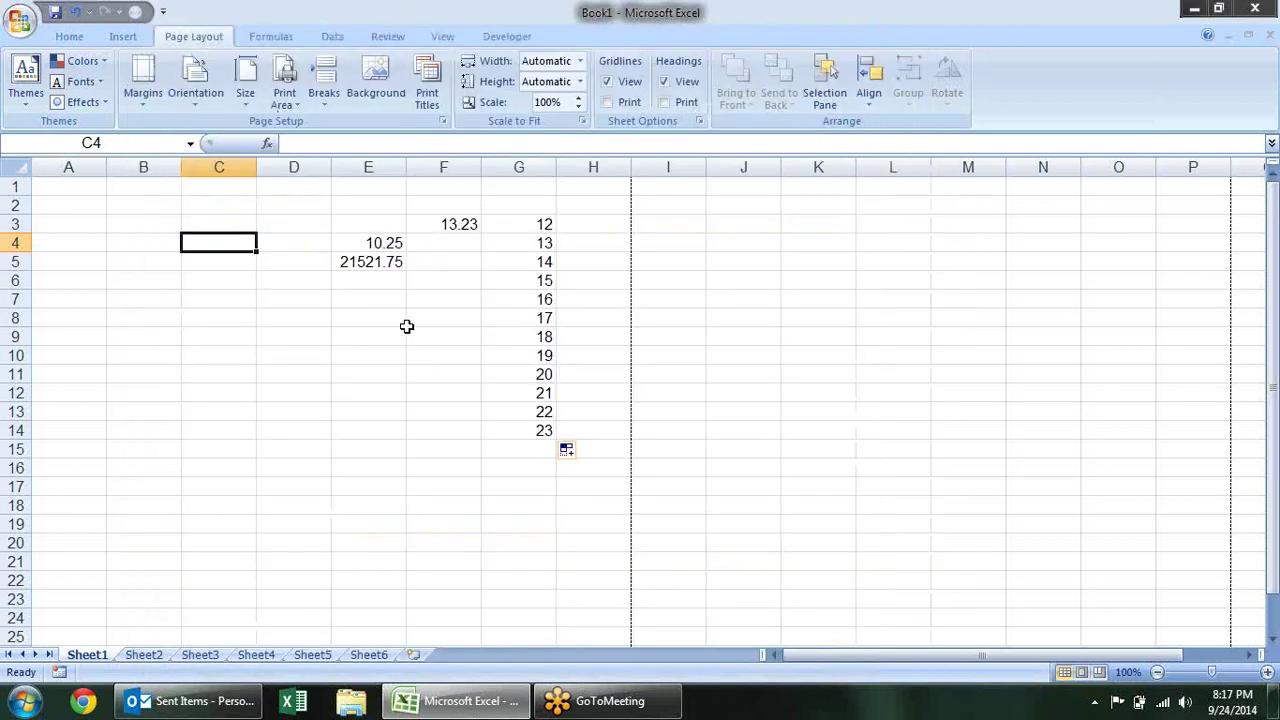
Enter the formula =NOW() in cell E9
left_click(353, 338)
type("=date")
key("BackSpace")
key("BackSpace")
key("BackSpace")
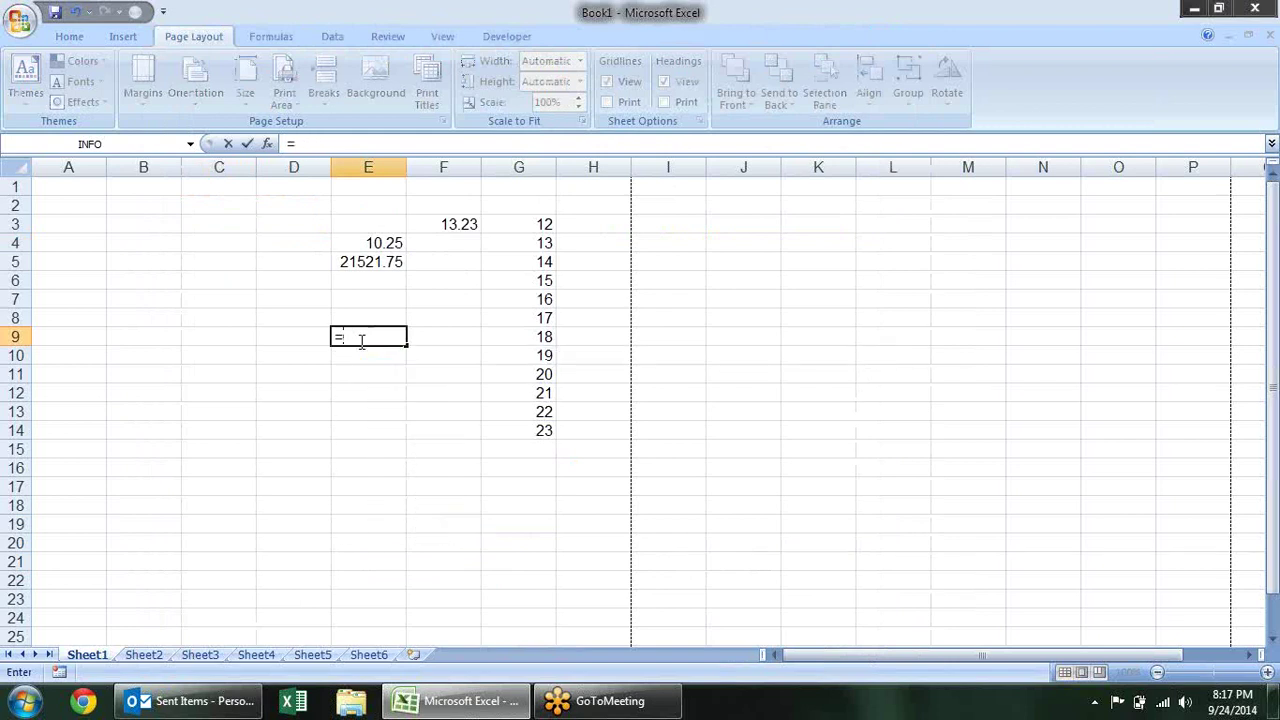
type("no")
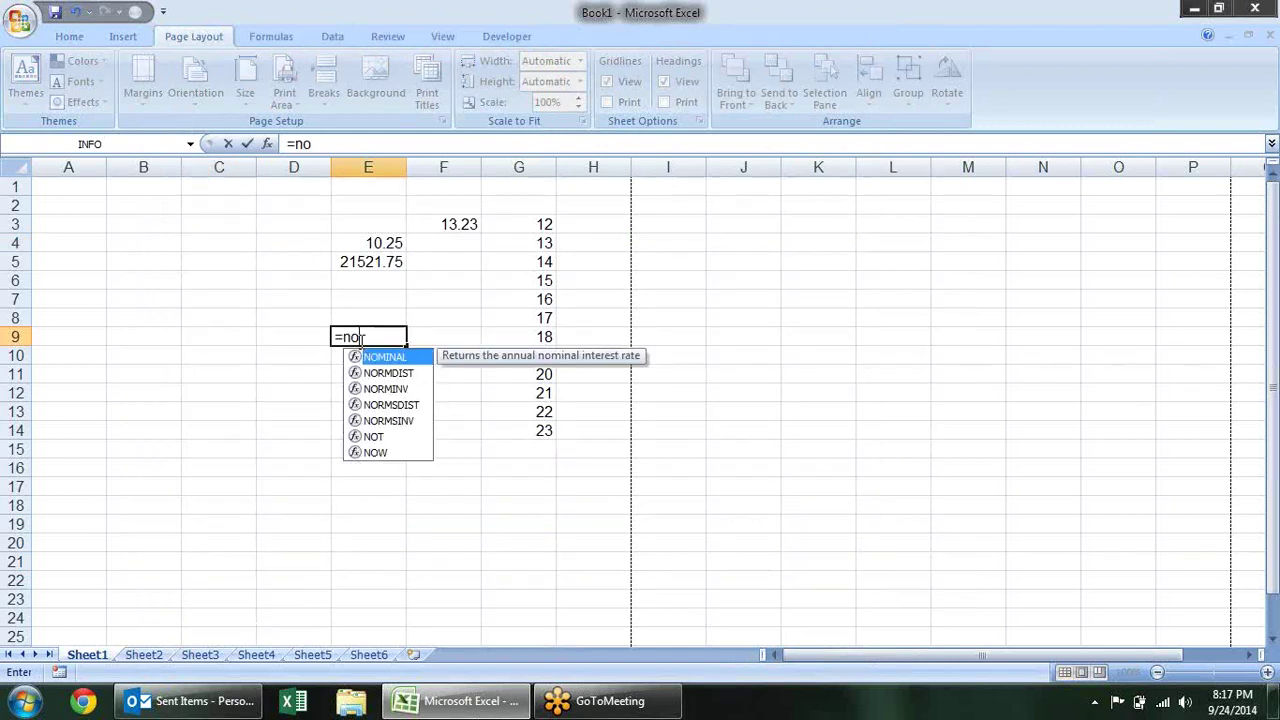
type("w(")
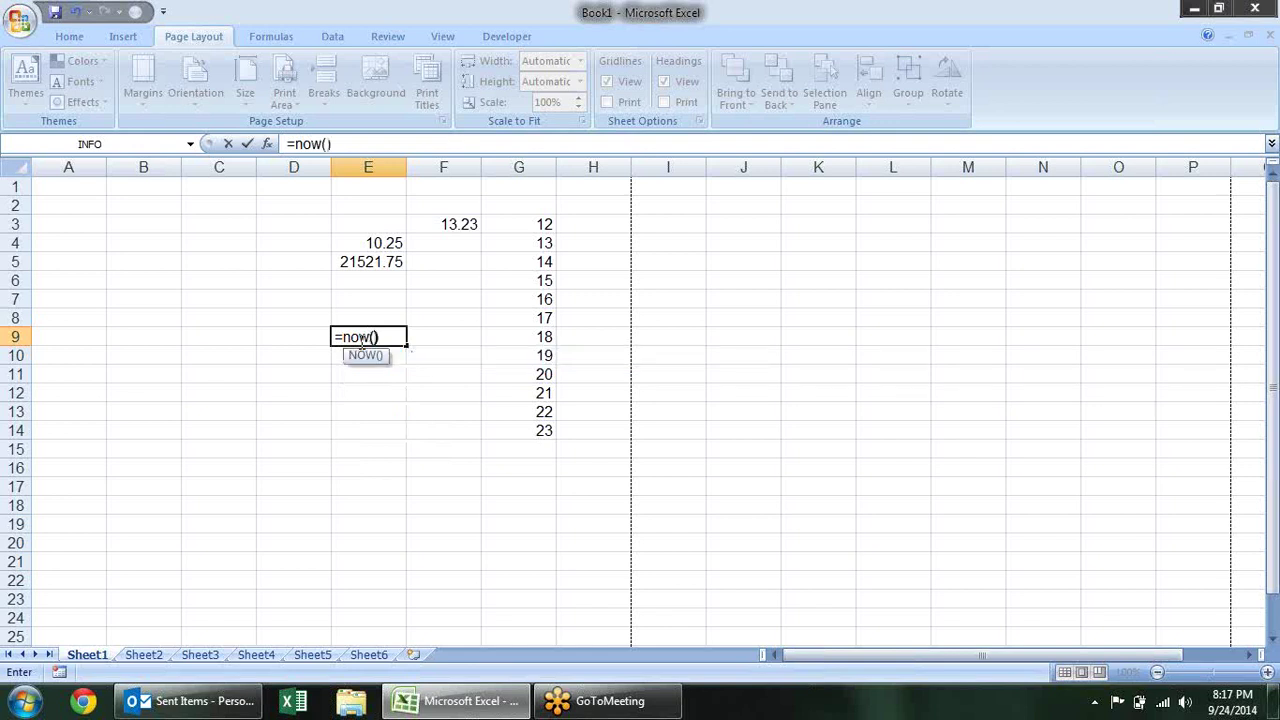
key("Return")
Copy E9's timestamp and paste it into E12 as a value
left_click(359, 339)
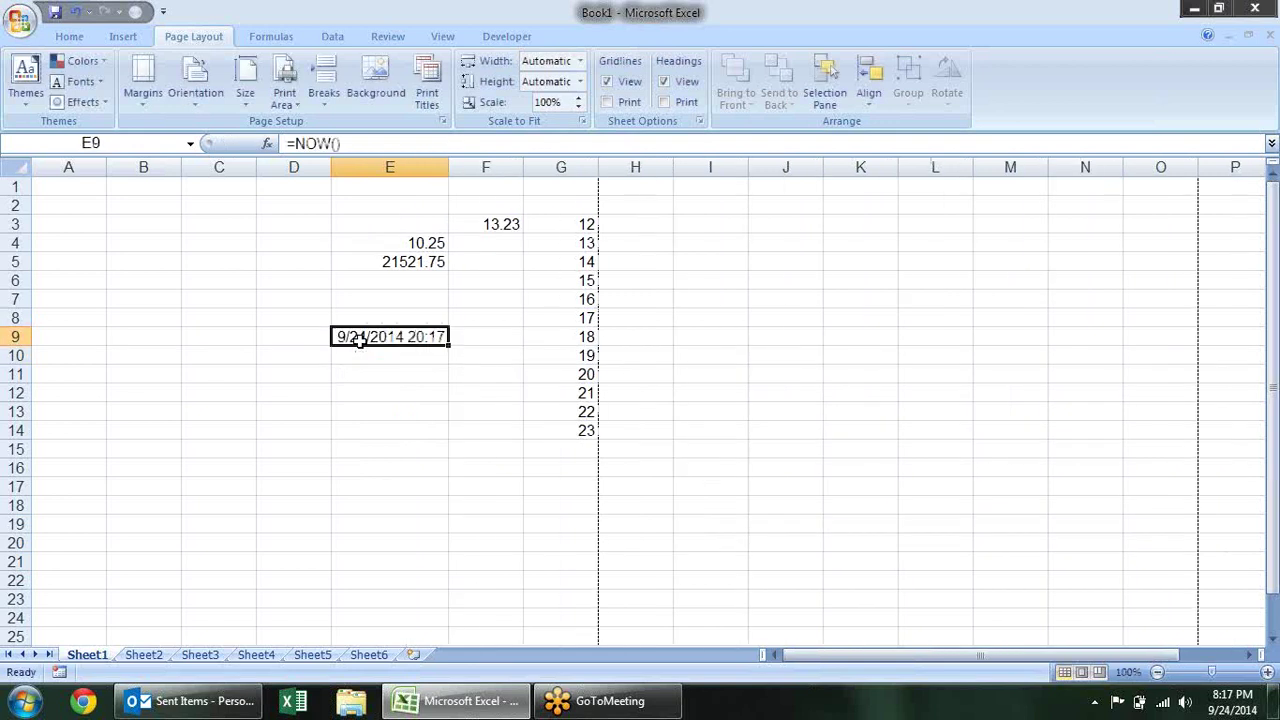
key("ctrl+c")
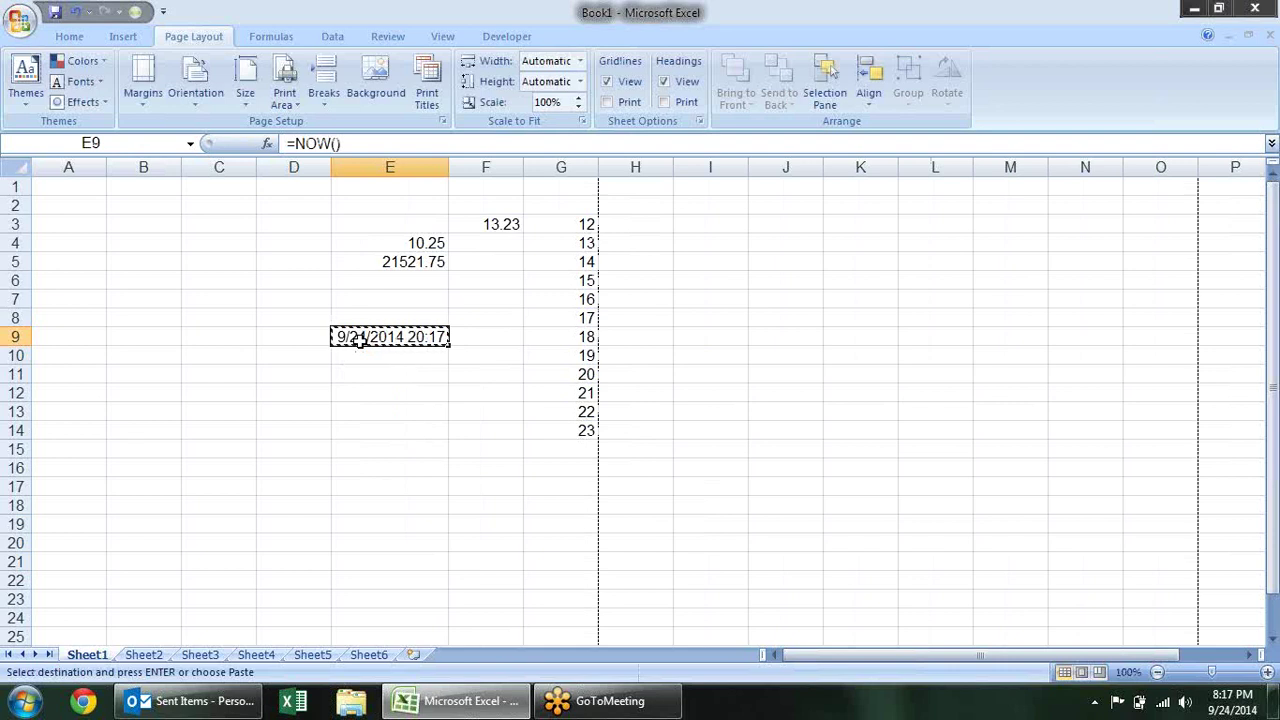
key("Down")
key("Down")
key("Down")
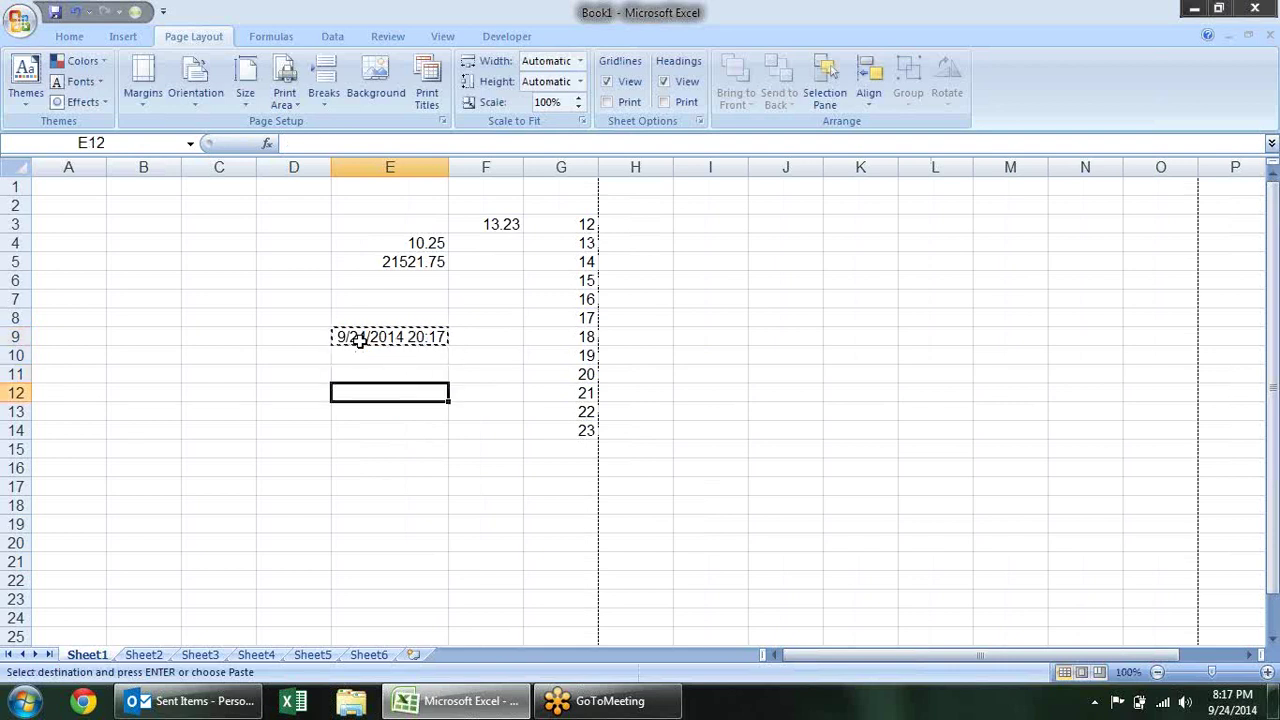
left_click(133, 12)
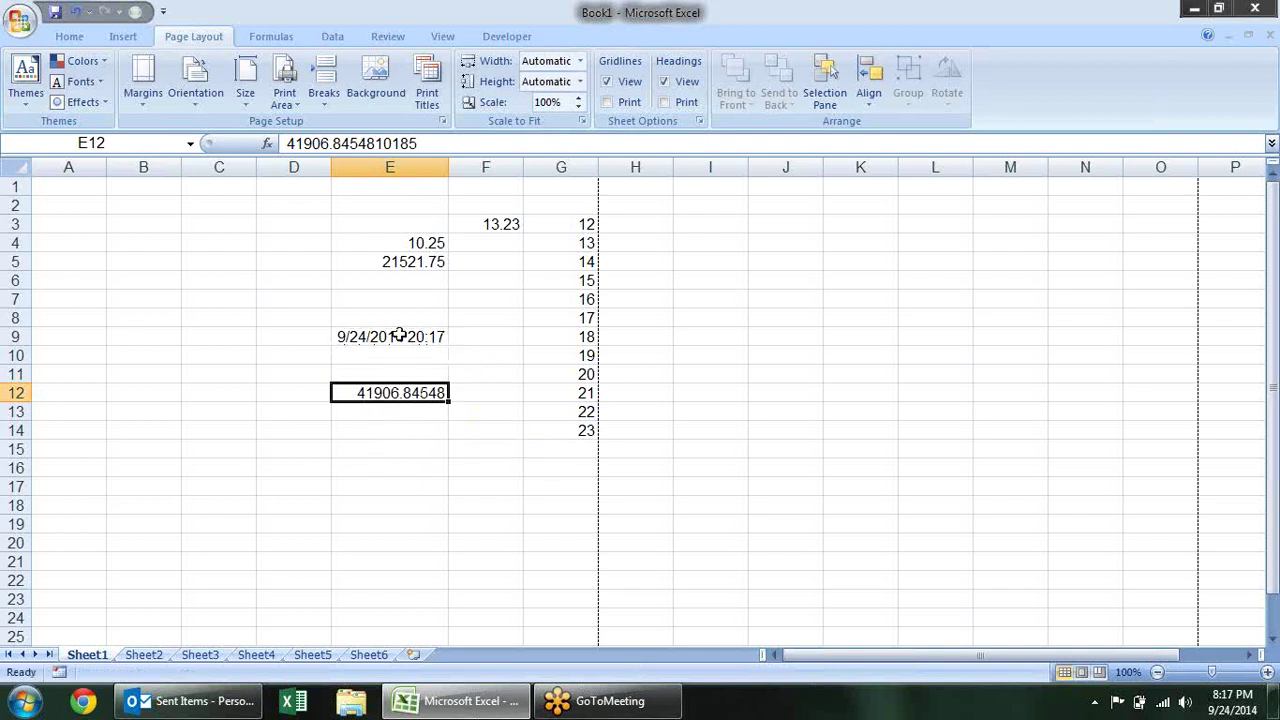
Clear the contents of E9:E12
left_click_drag(400, 337, 410, 395)
key("Delete")
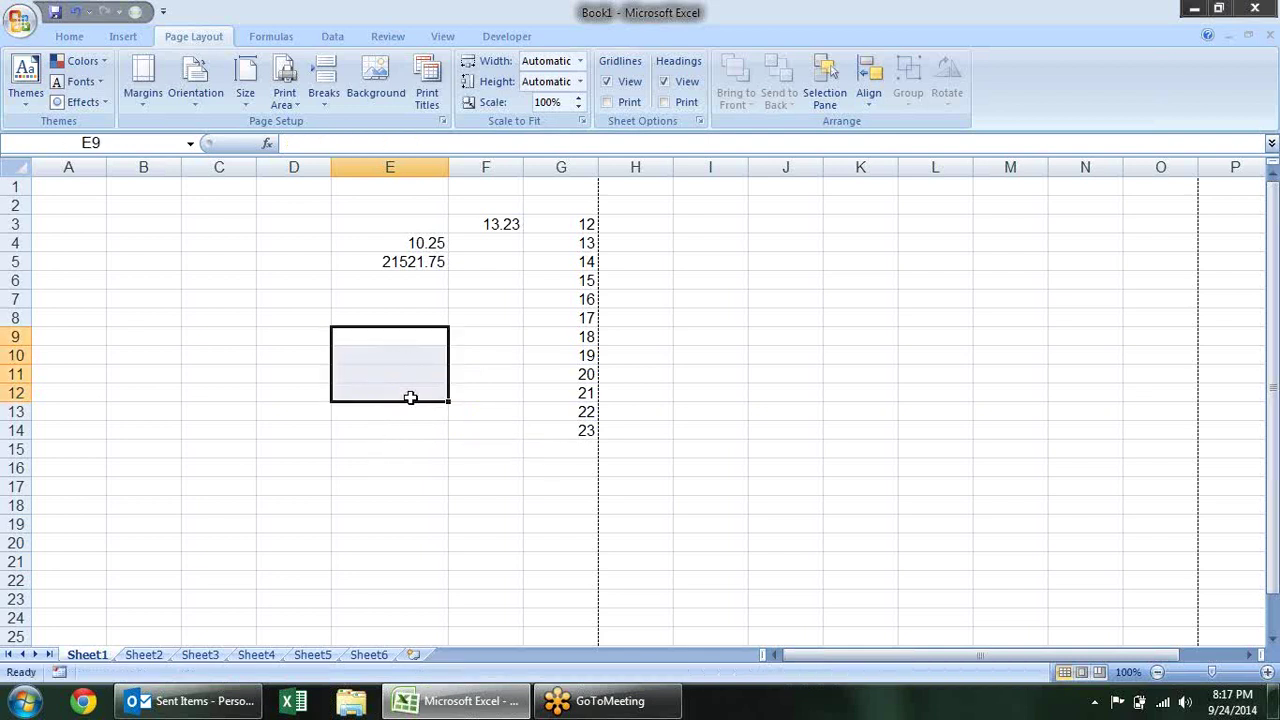
left_click(210, 296)
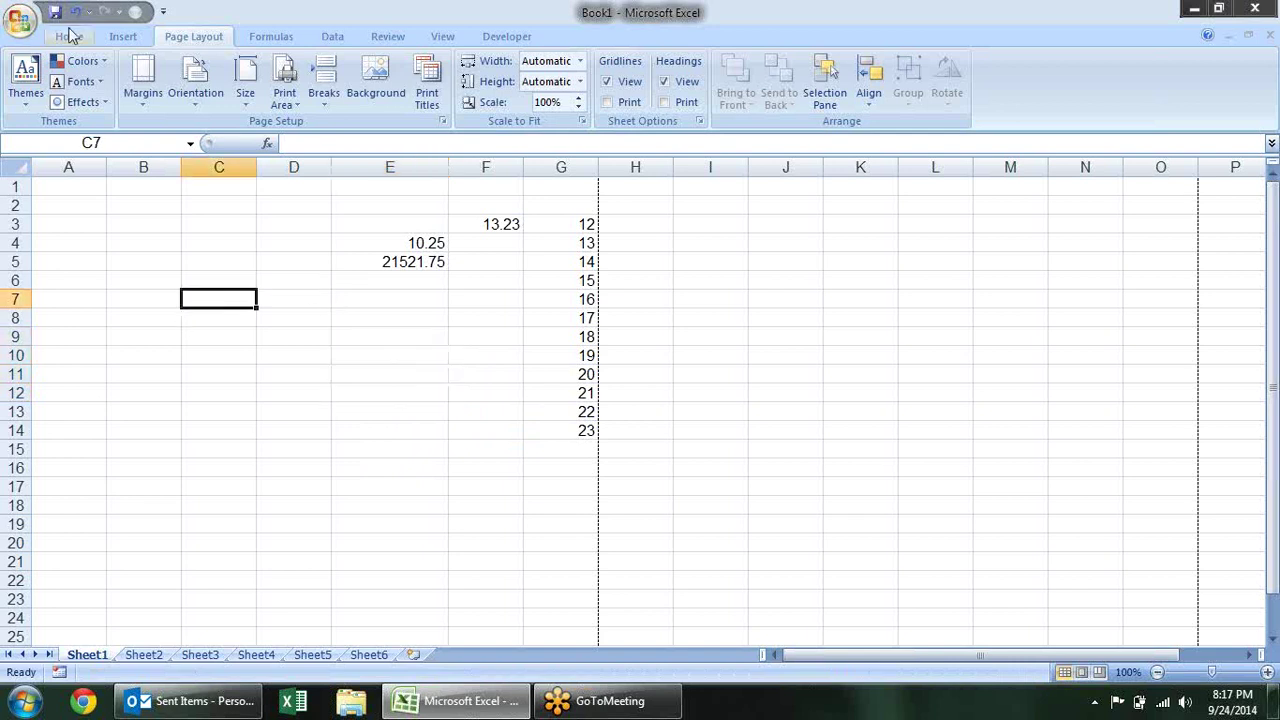
Switch to the Home tab, show the Alt KeyTips, then dismiss them by selecting D5
left_click(69, 36)
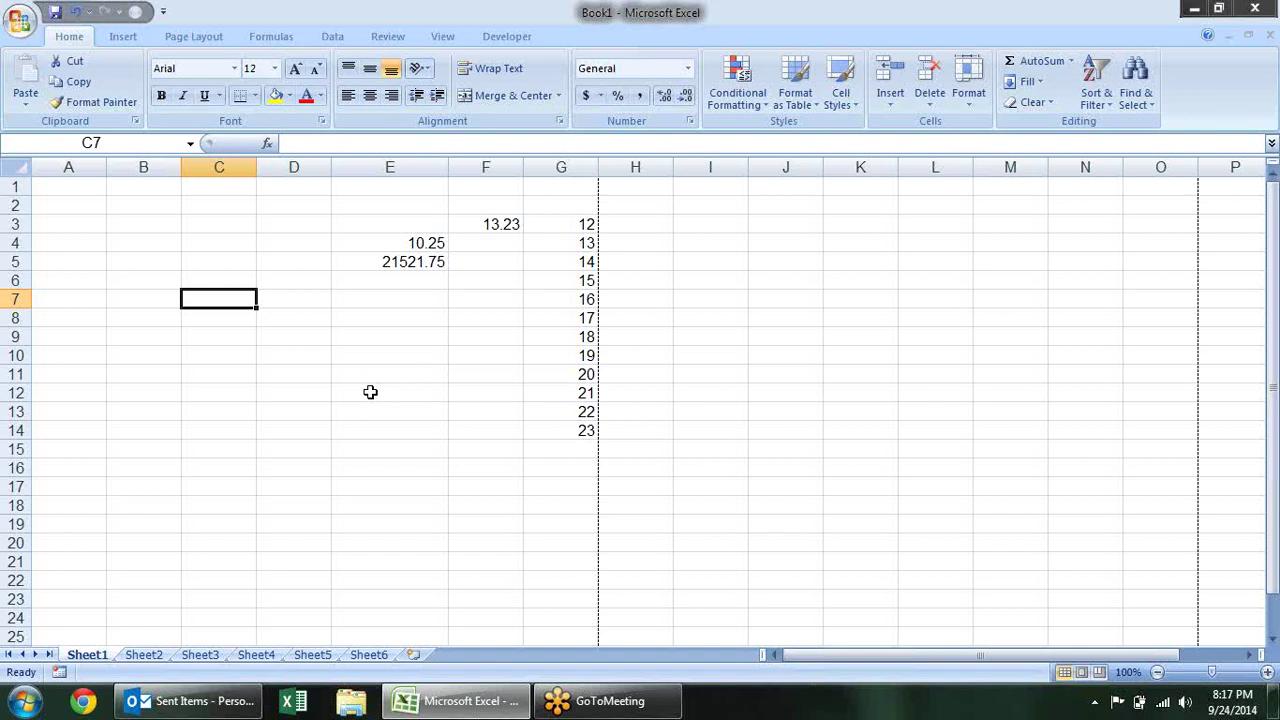
key("alt")
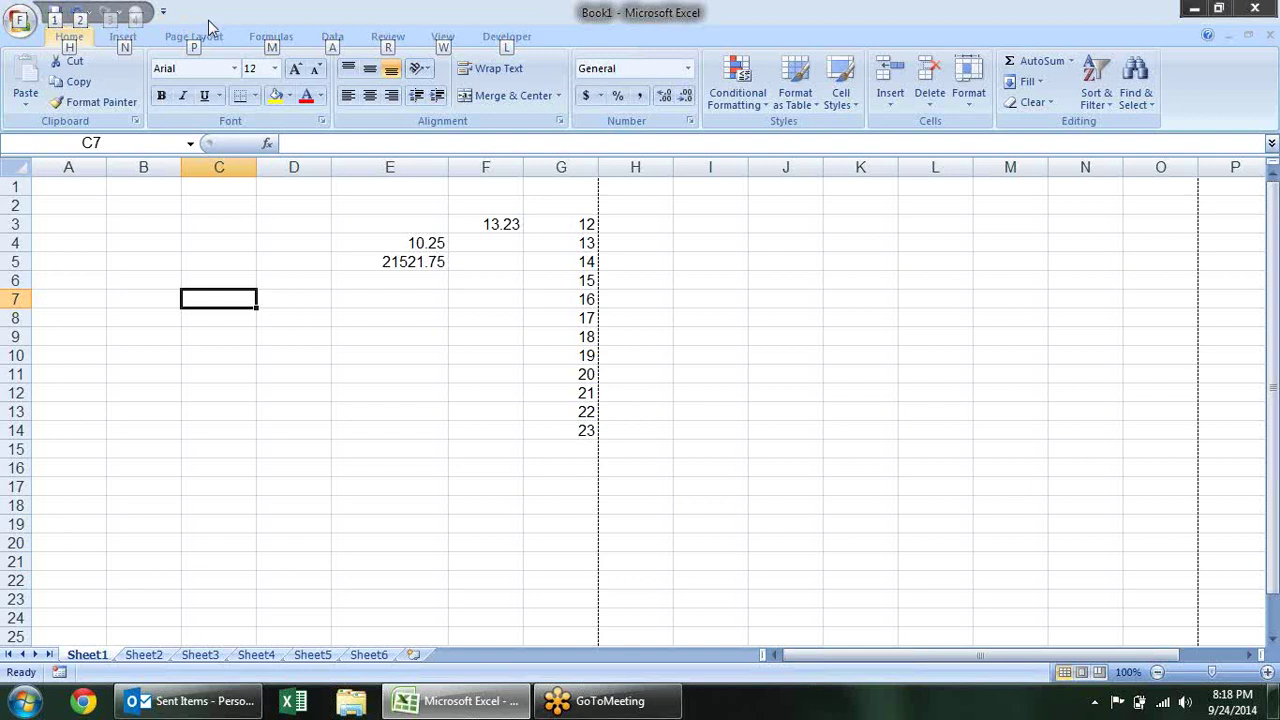
left_click(328, 268)
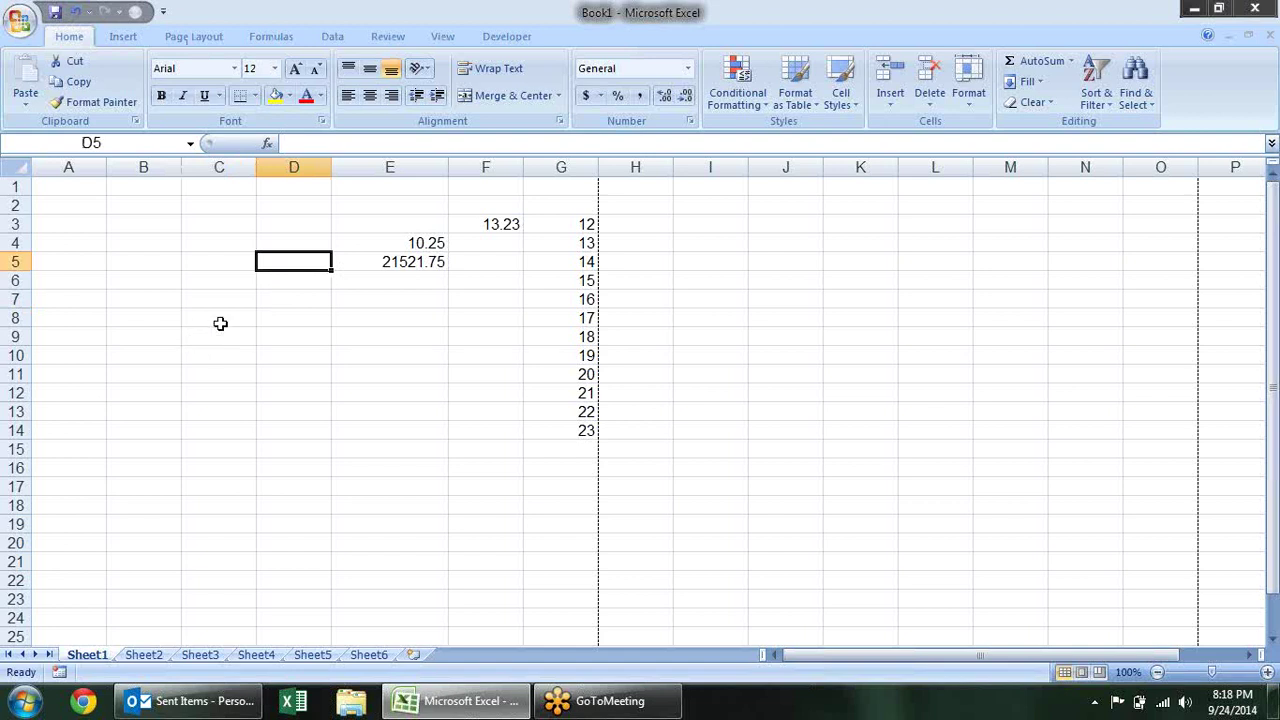
Add the Filter command from the Data Tab commands to the Quick Access Toolbar
left_click(18, 24)
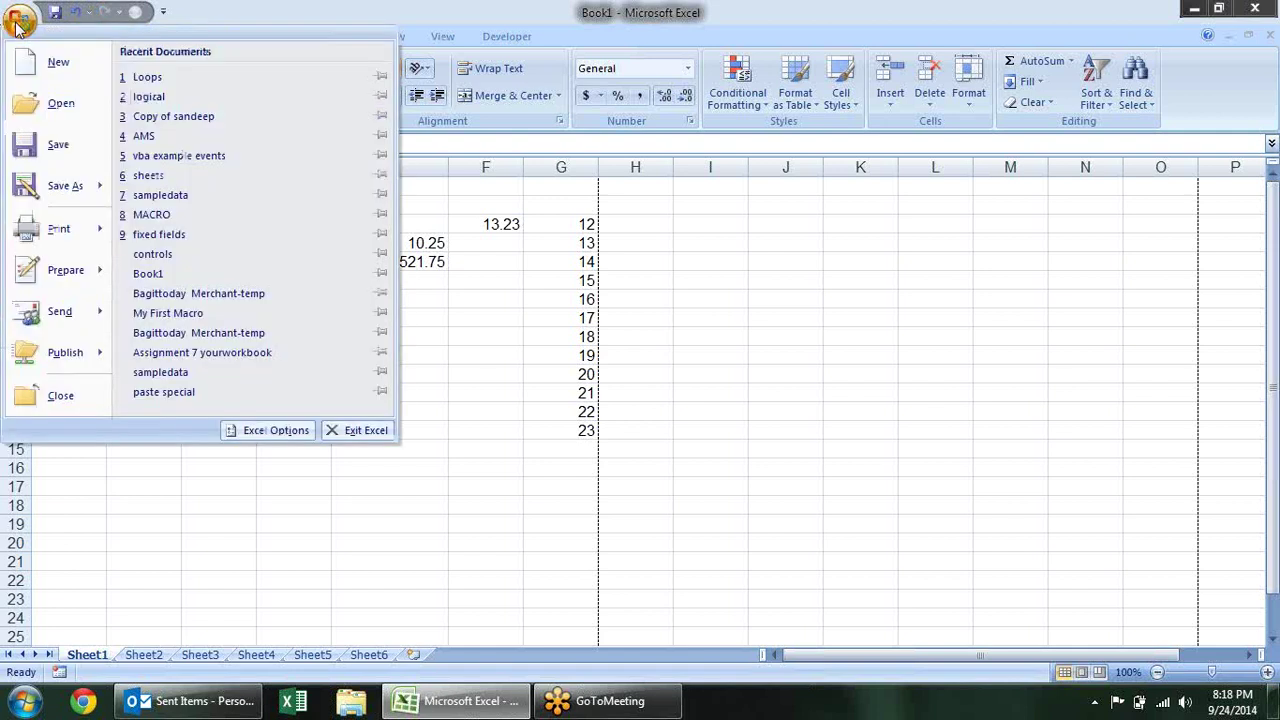
left_click(282, 431)
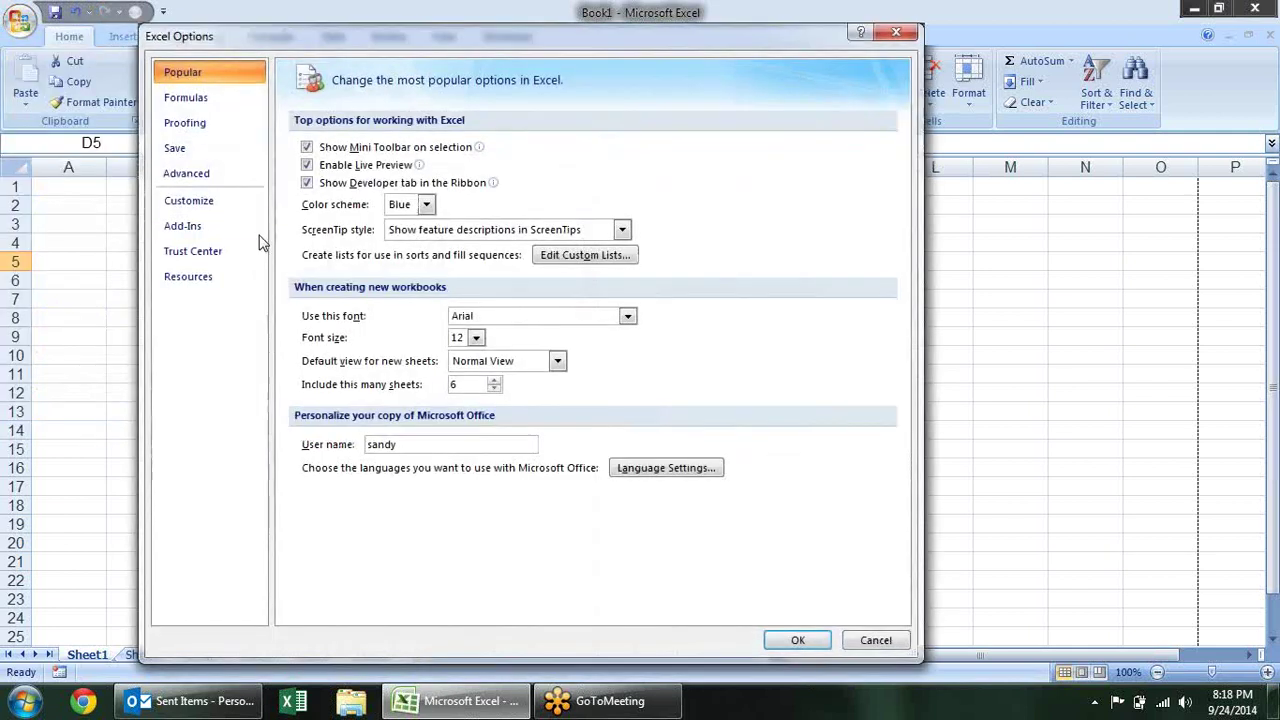
left_click(232, 200)
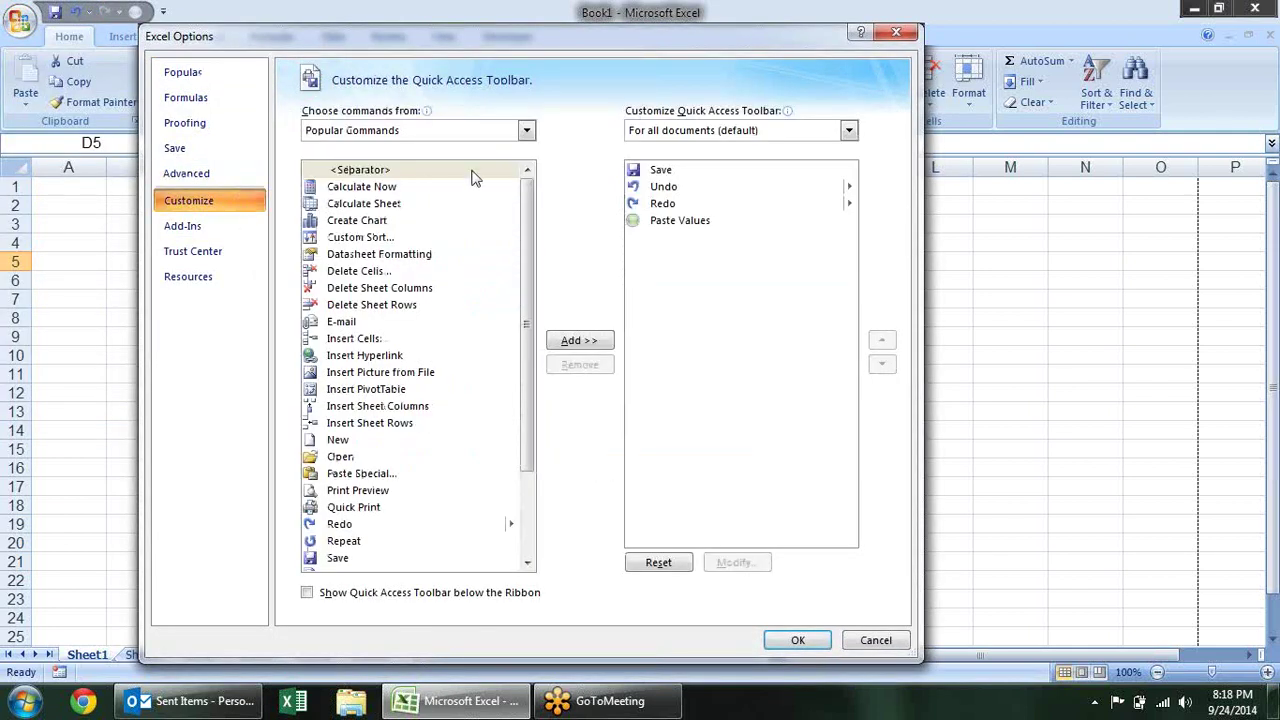
left_click(522, 131)
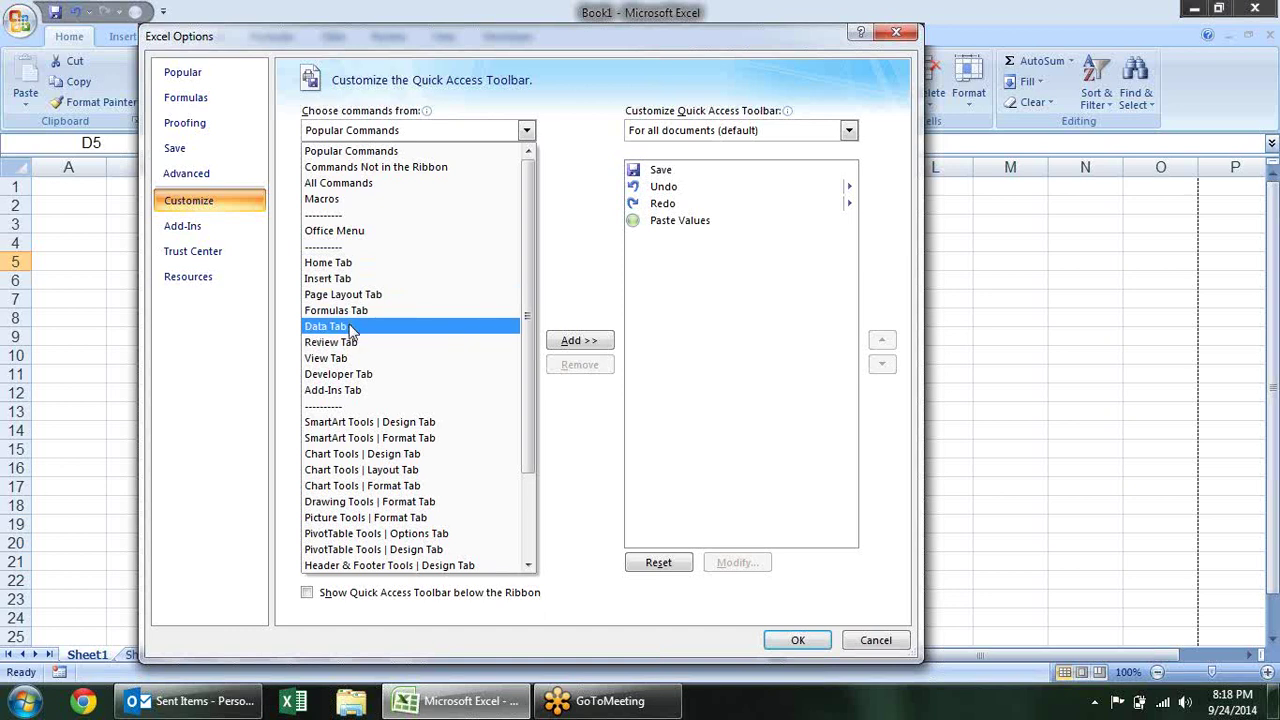
left_click(351, 328)
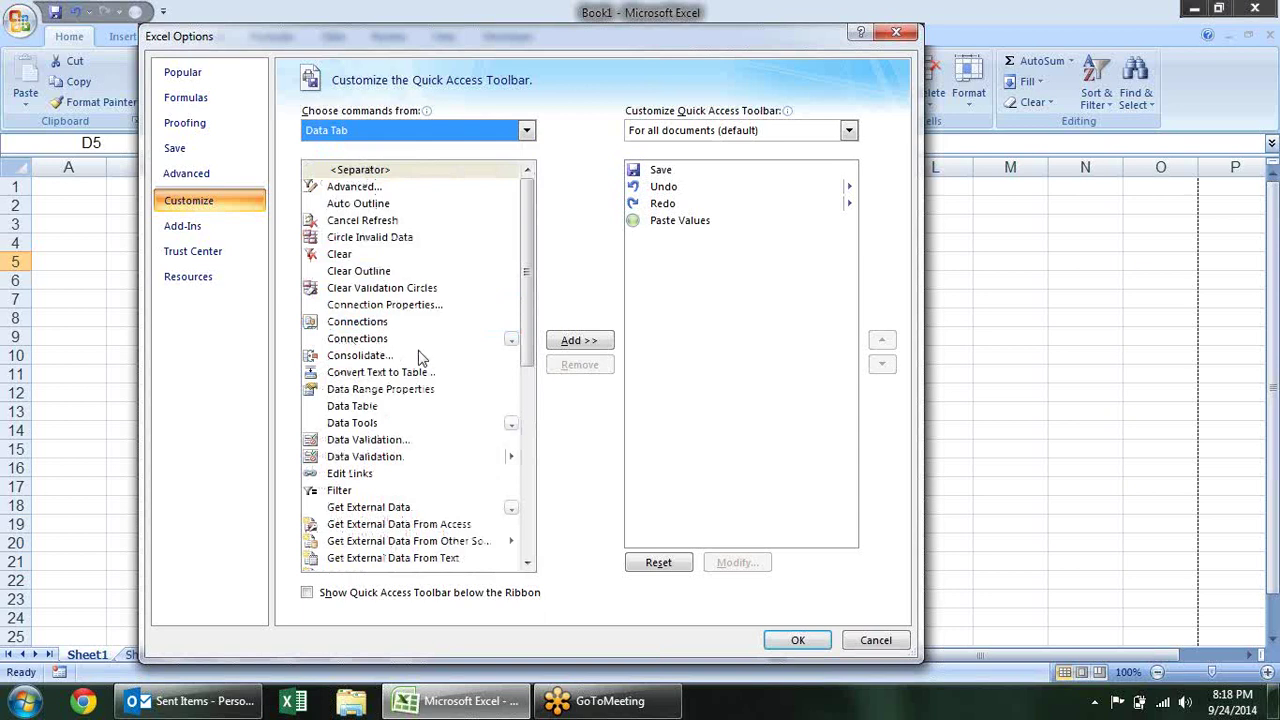
left_click(340, 491)
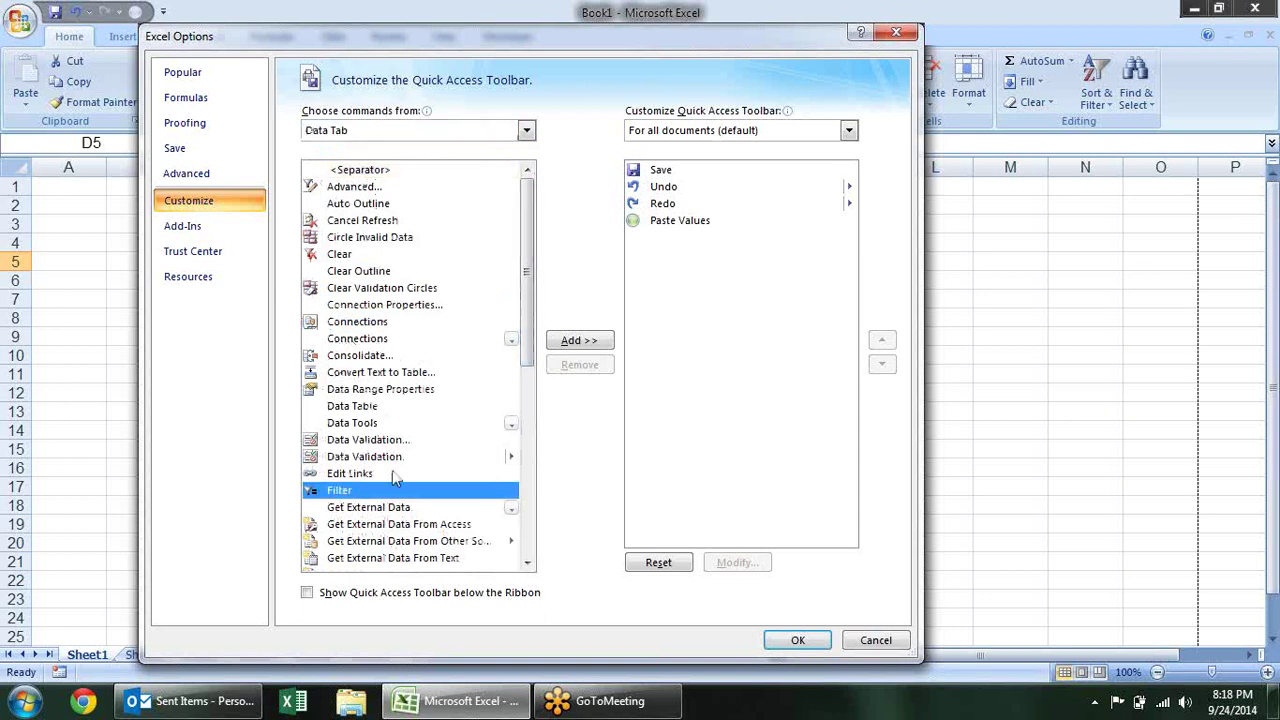
left_click(576, 350)
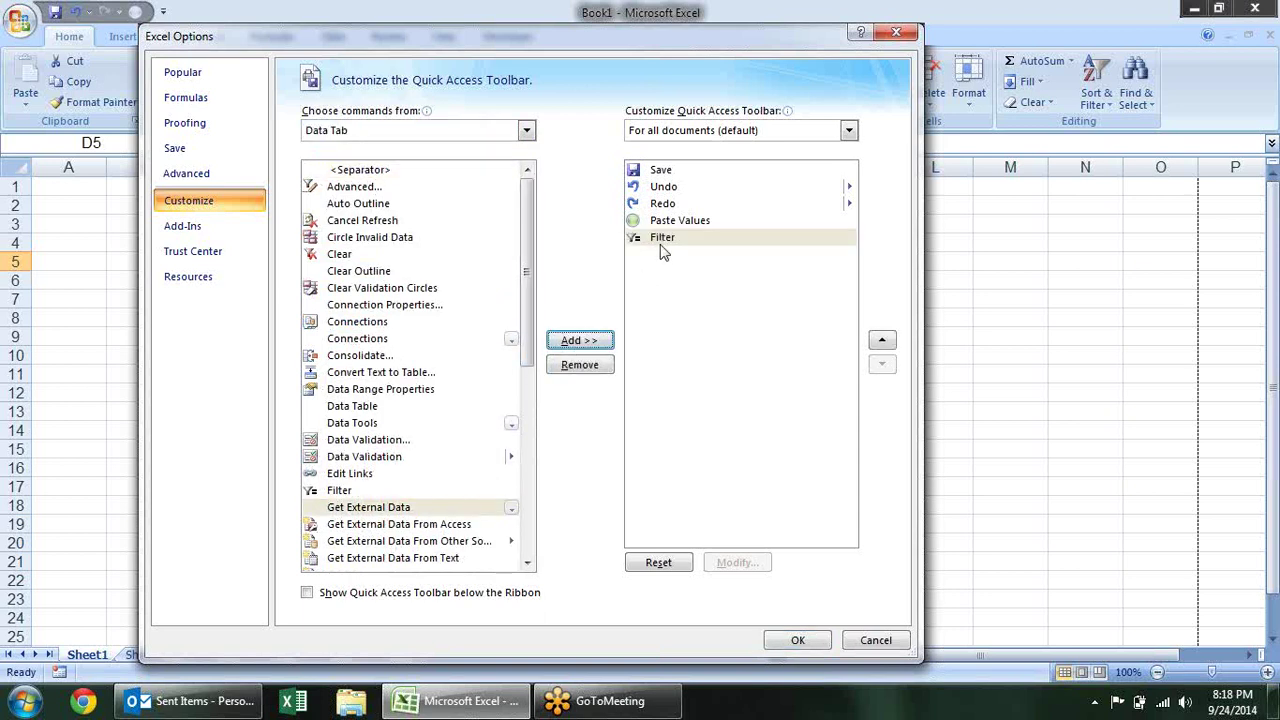
left_click(814, 642)
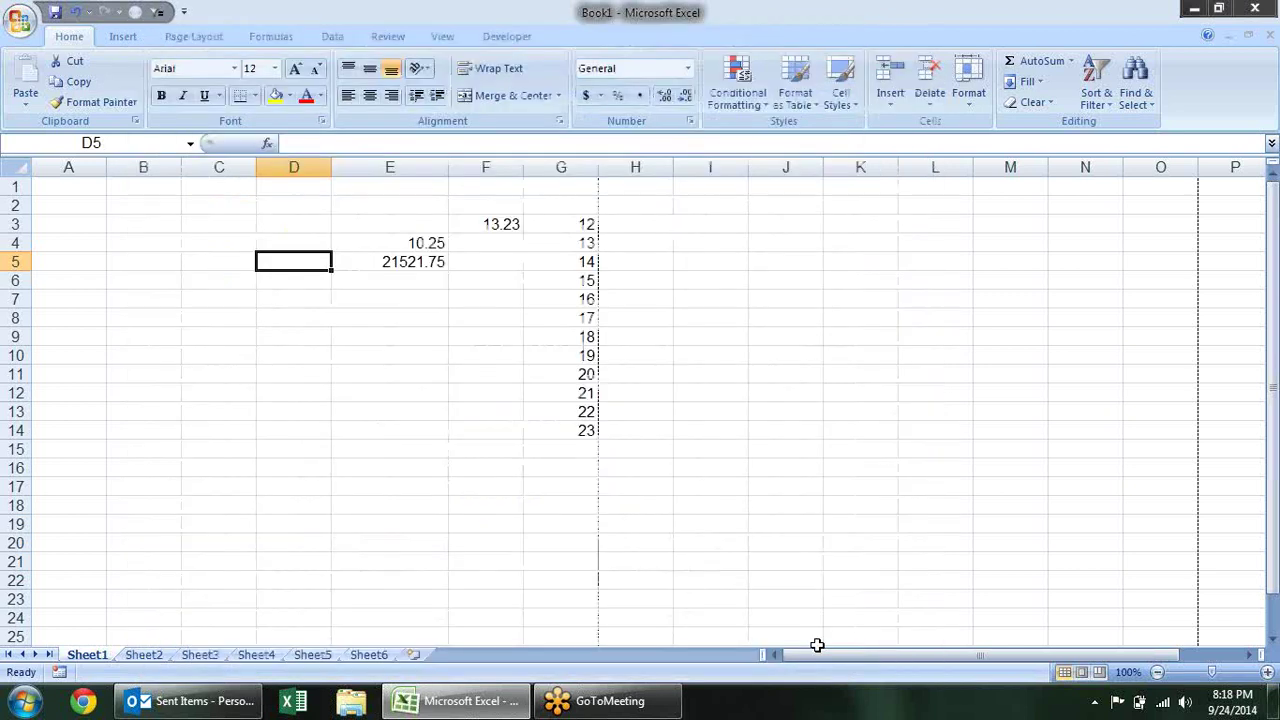
Toggle the filter on row 3's data on and then off again using the toolbar Filter button
left_click(569, 225)
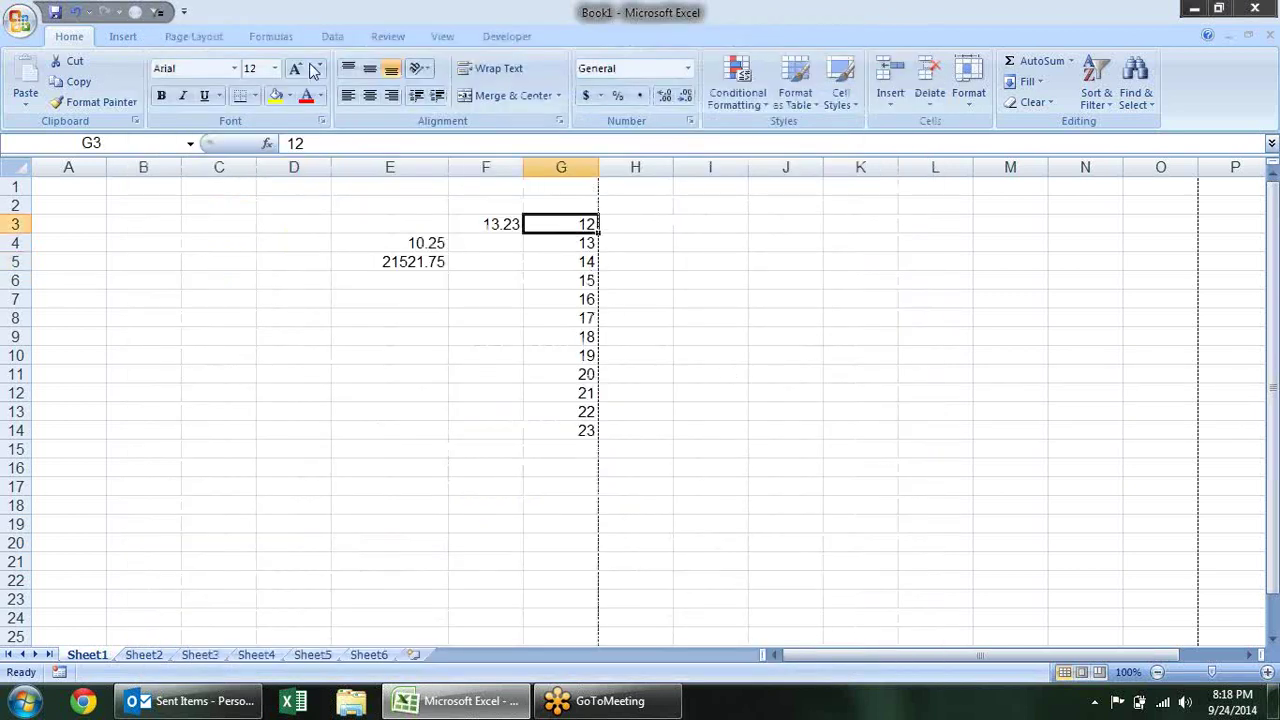
left_click(157, 11)
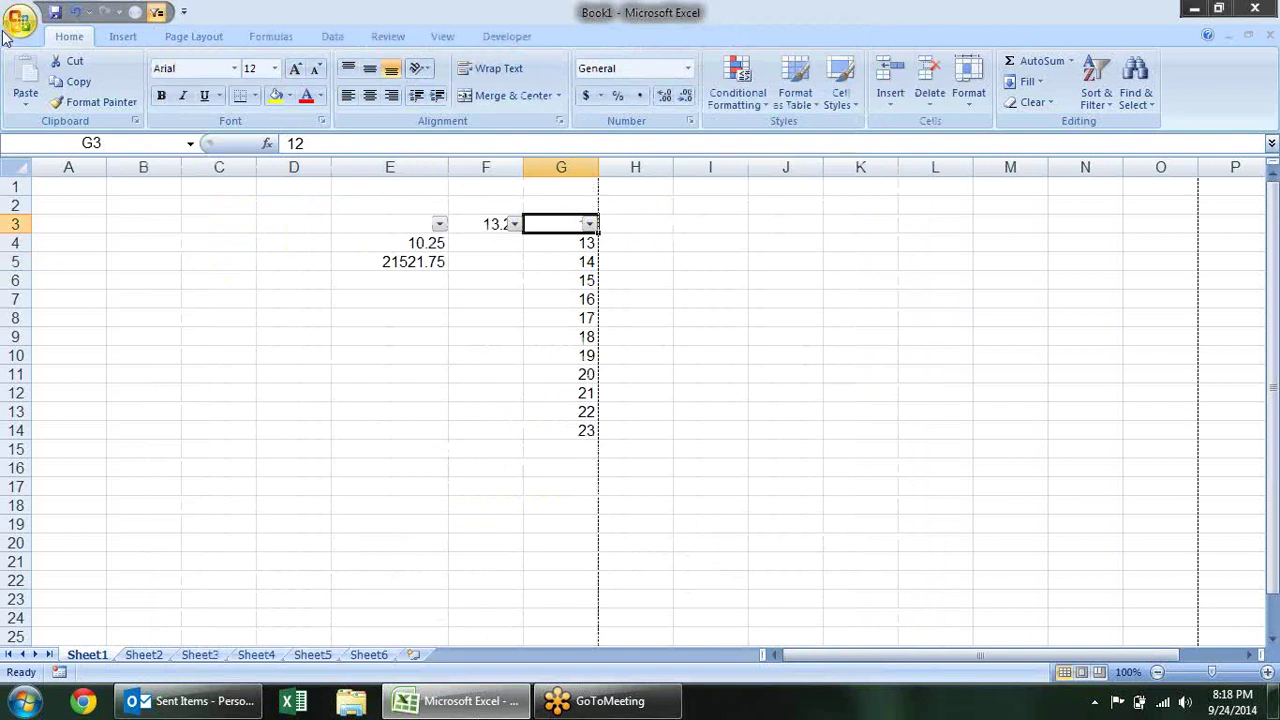
left_click(157, 10)
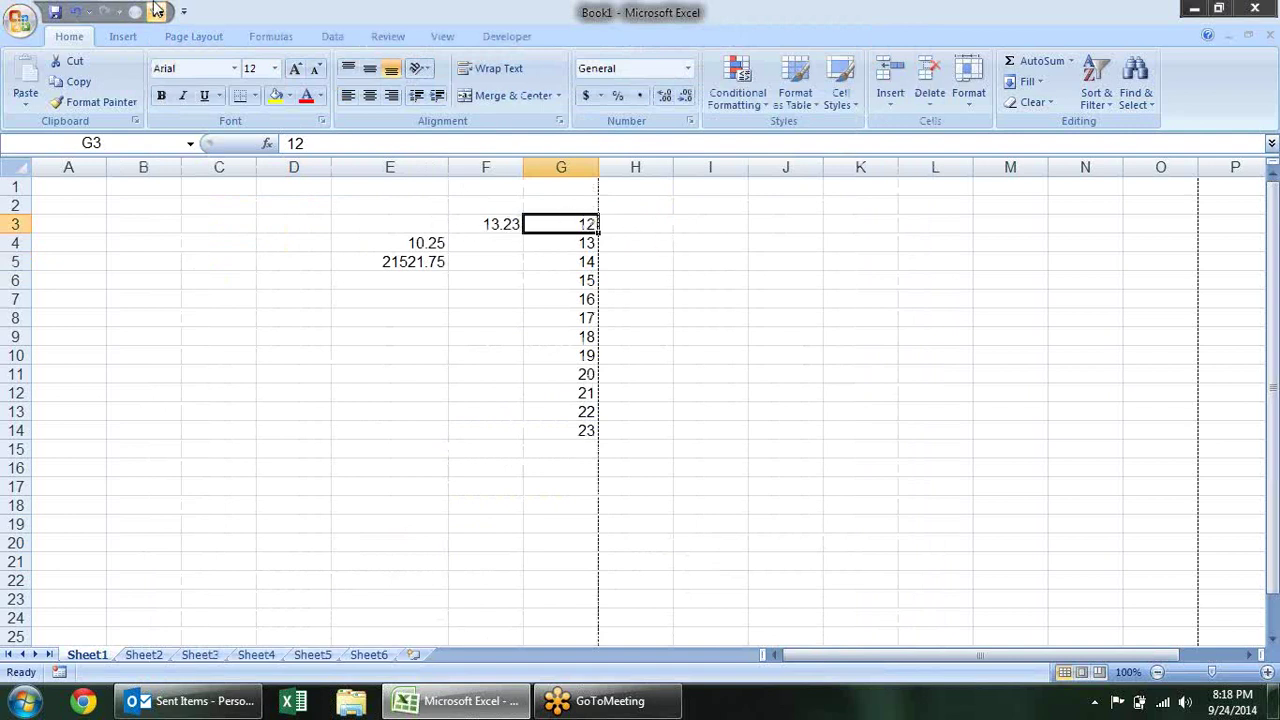
left_click(284, 296)
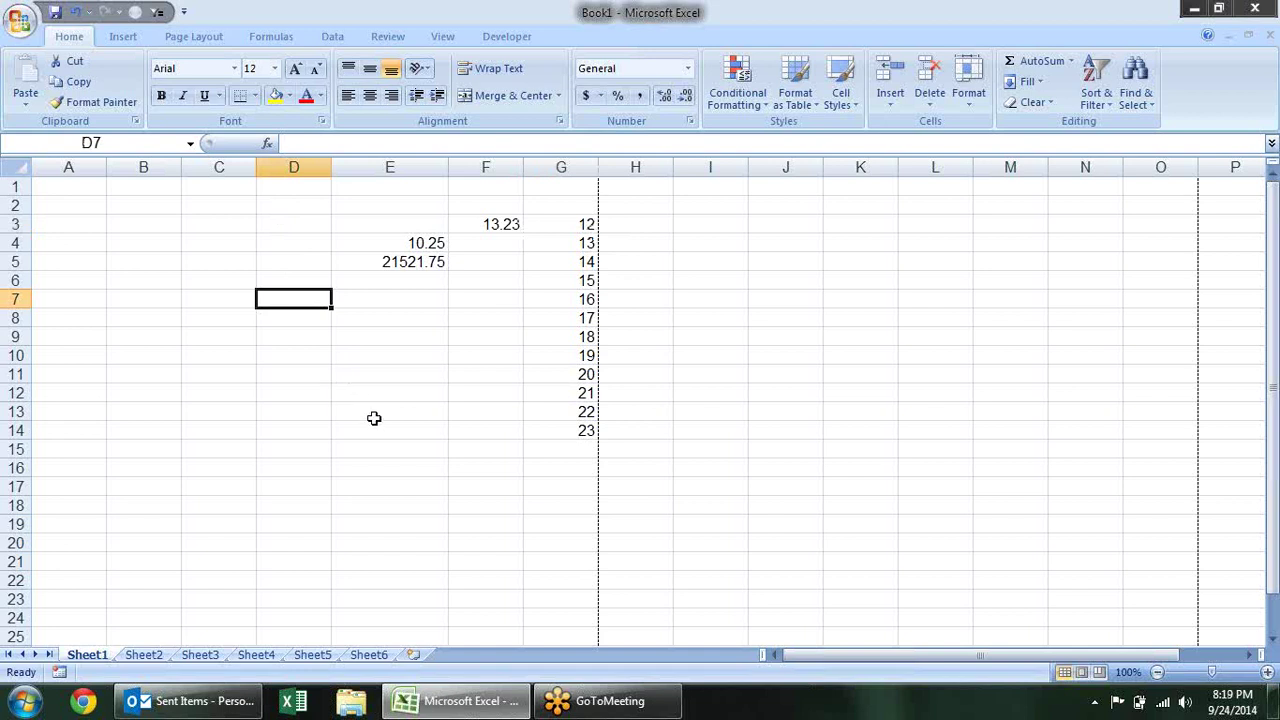
In Excel Options' Customize page, set 'Choose commands from' to Macros
left_click(20, 20)
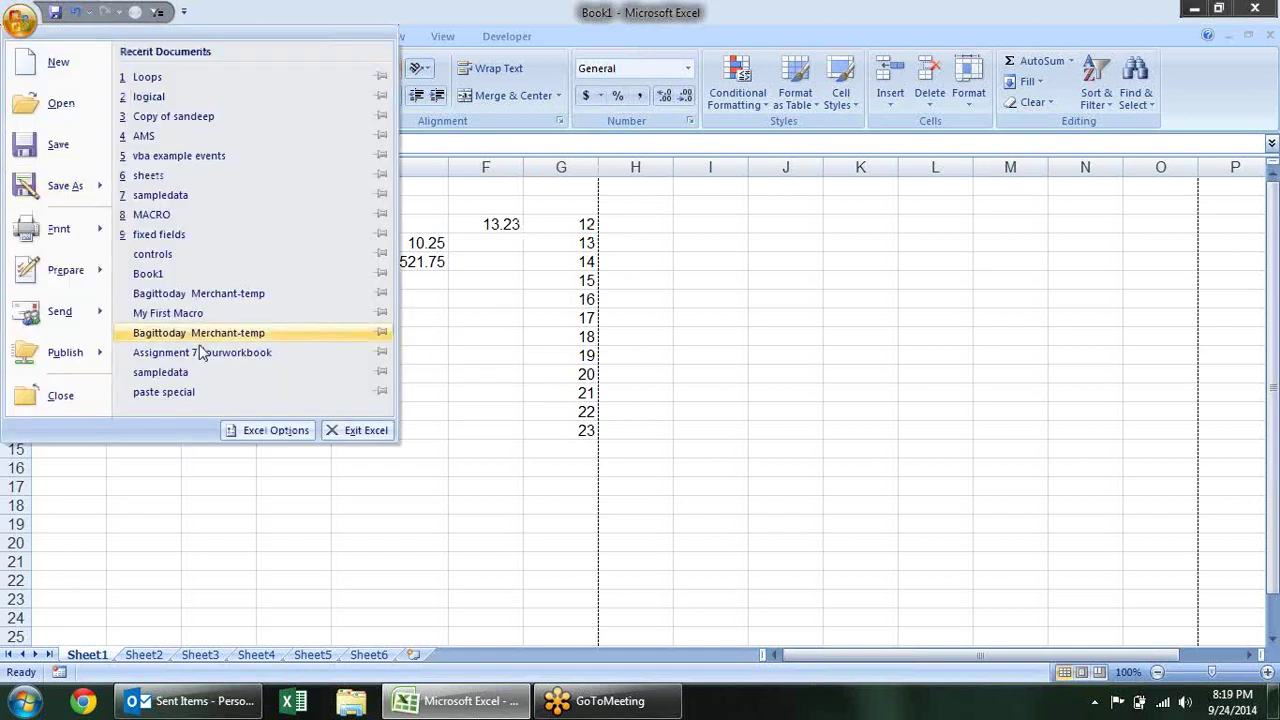
left_click(268, 432)
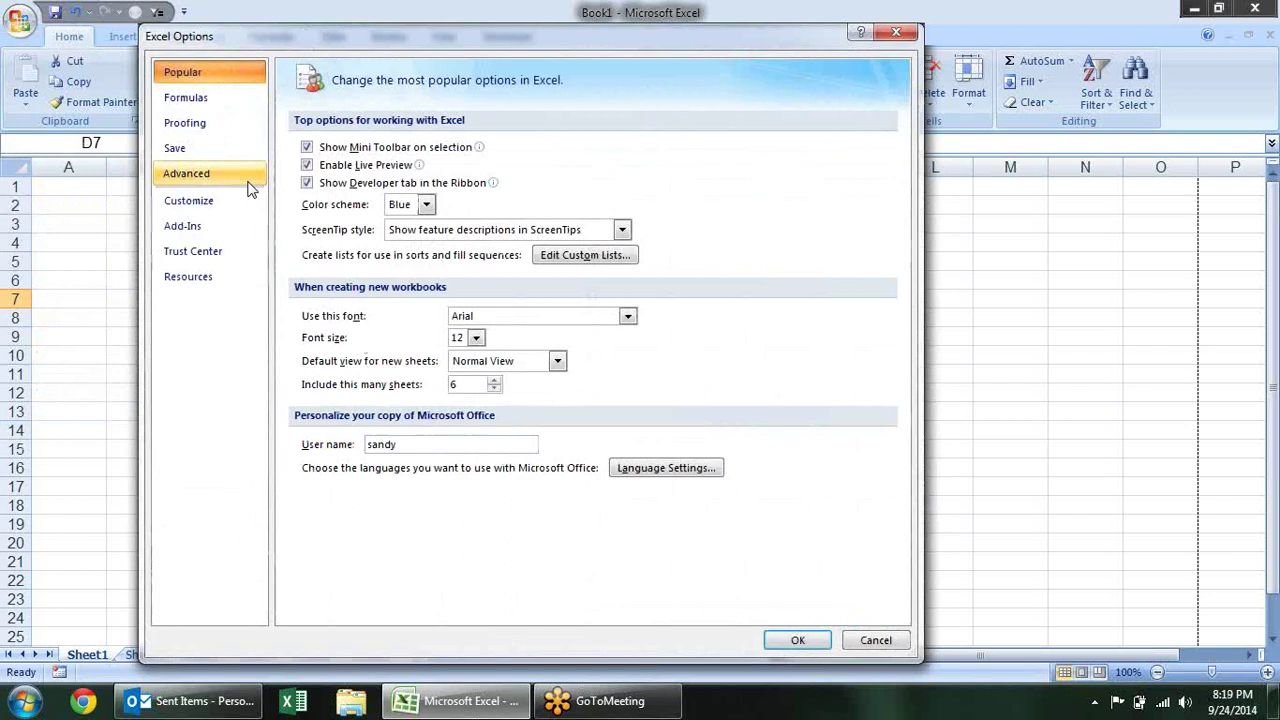
left_click(240, 198)
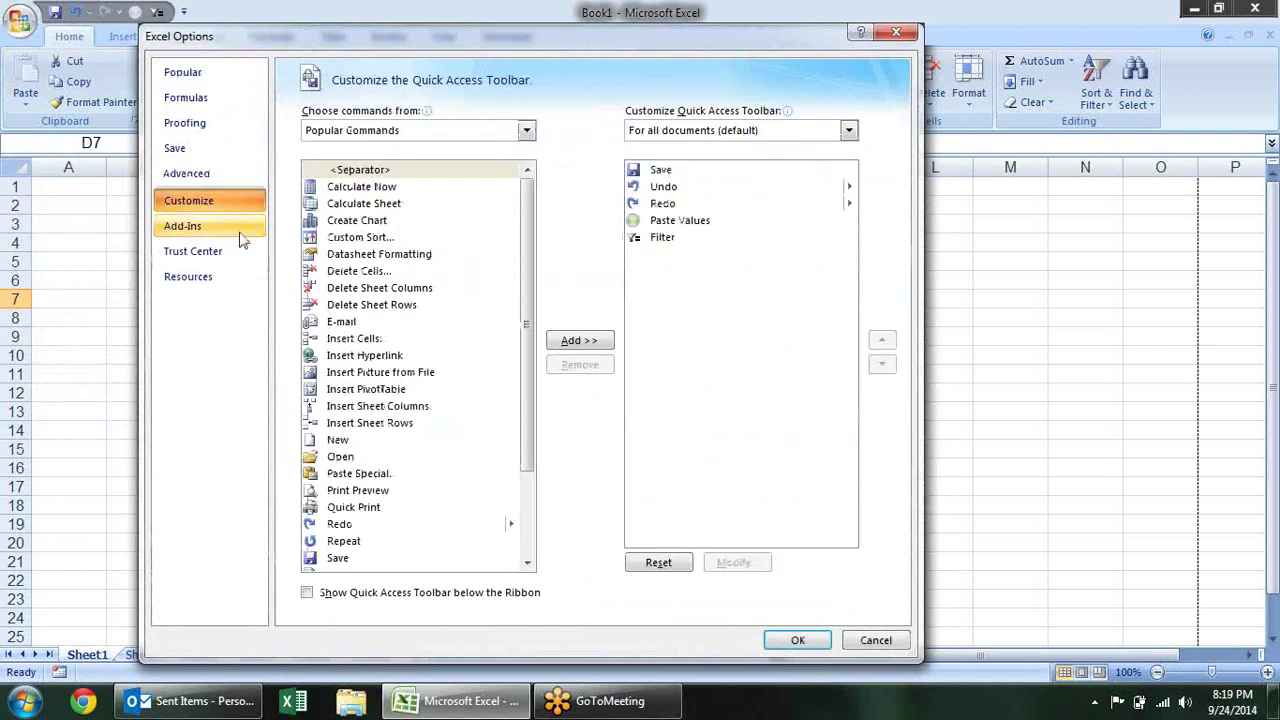
left_click(513, 128)
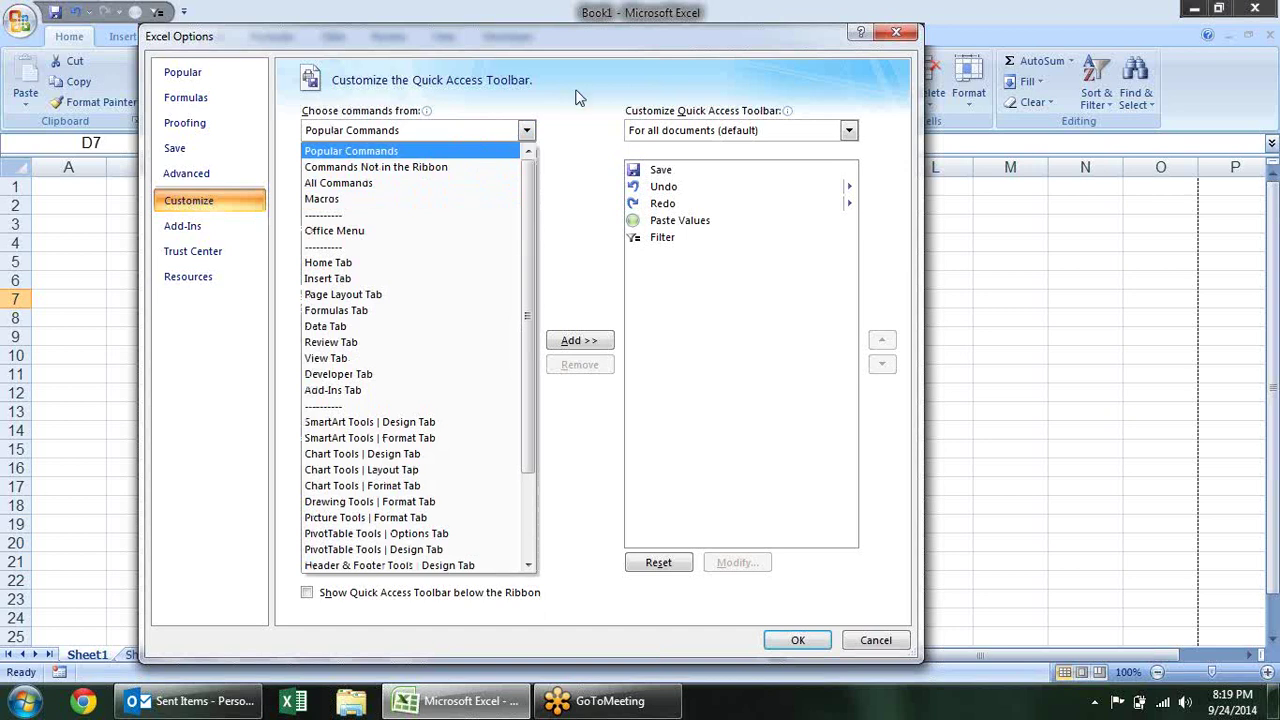
key("Return")
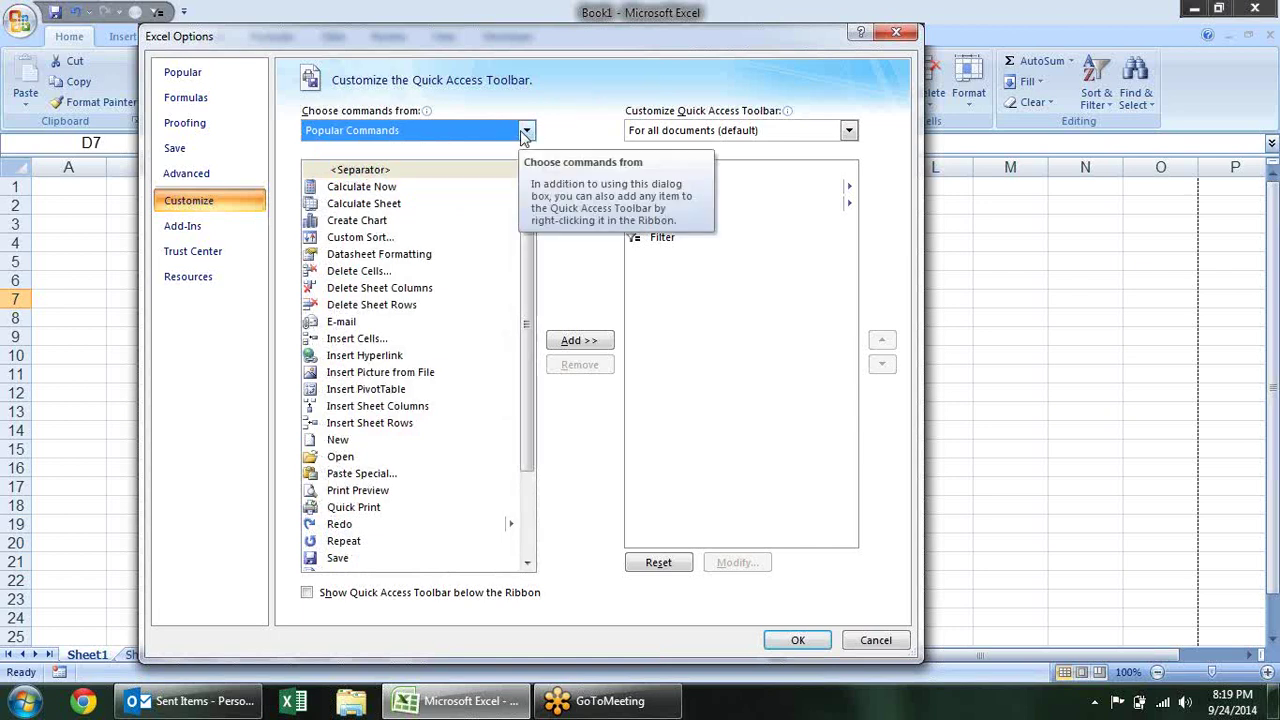
left_click(524, 132)
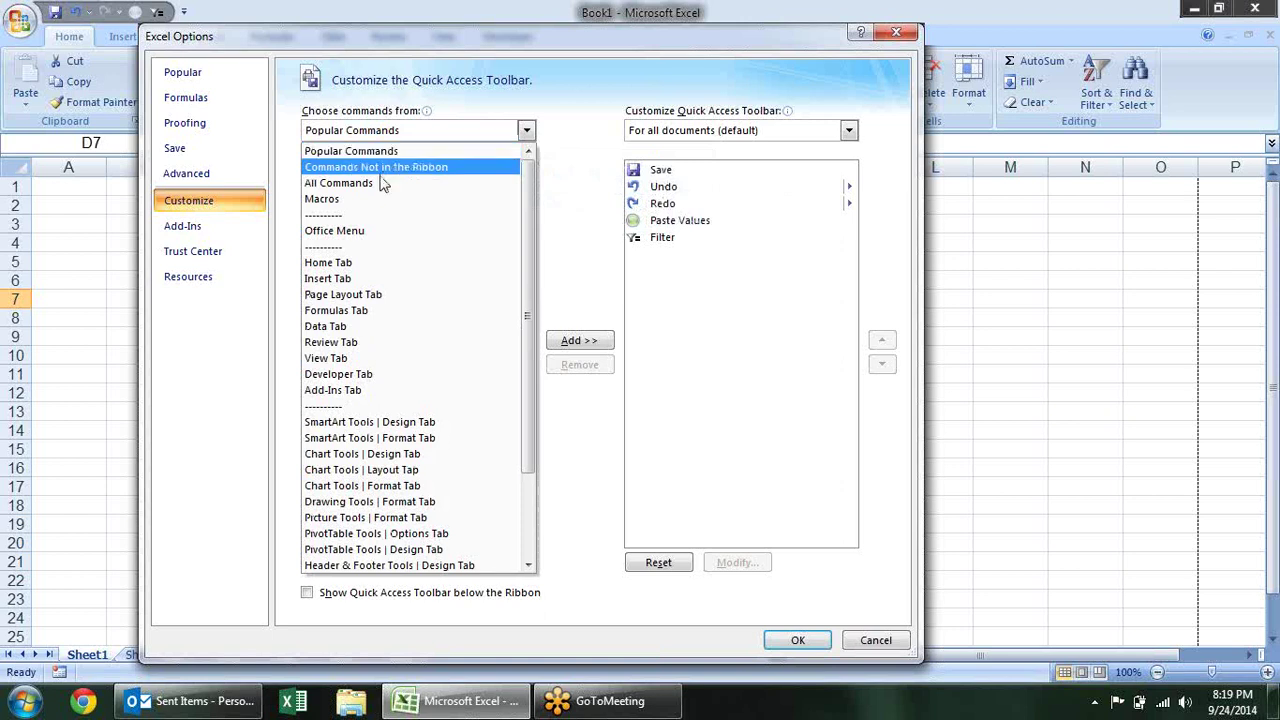
left_click(326, 203)
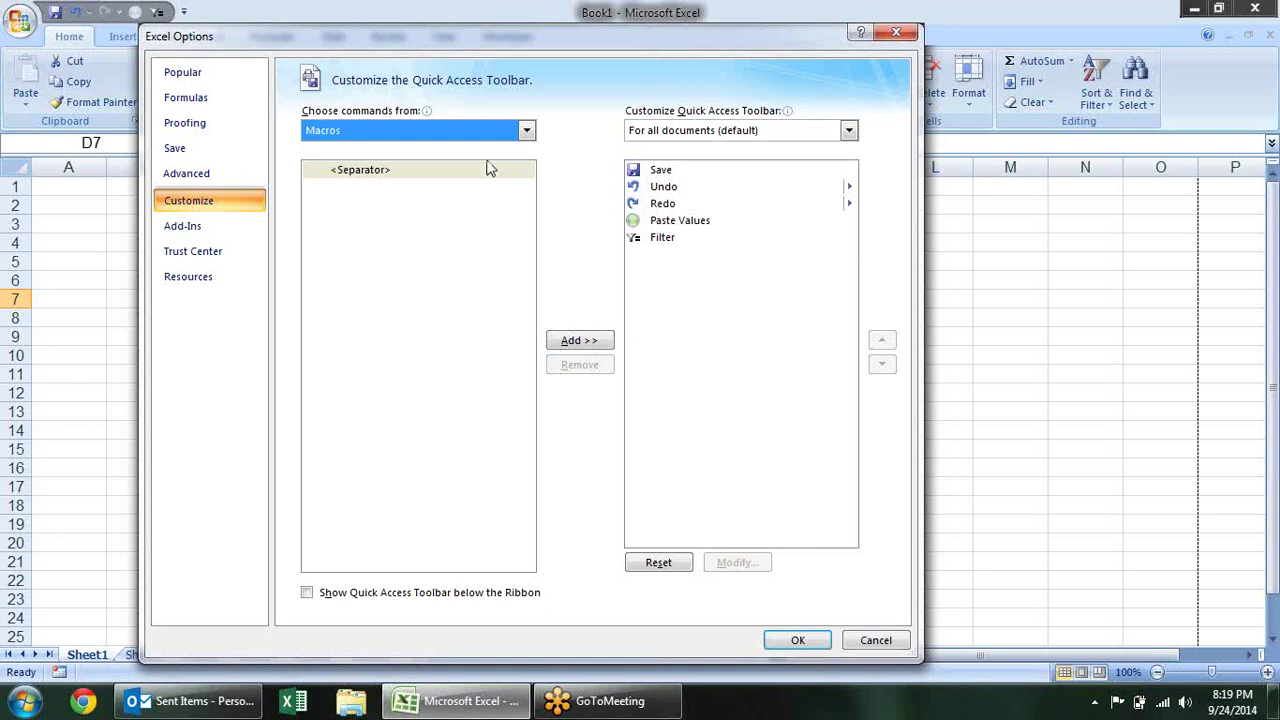
On the Add-Ins page, select Analysis ToolPak - VBA and open the Excel Add-ins manager
left_click(229, 241)
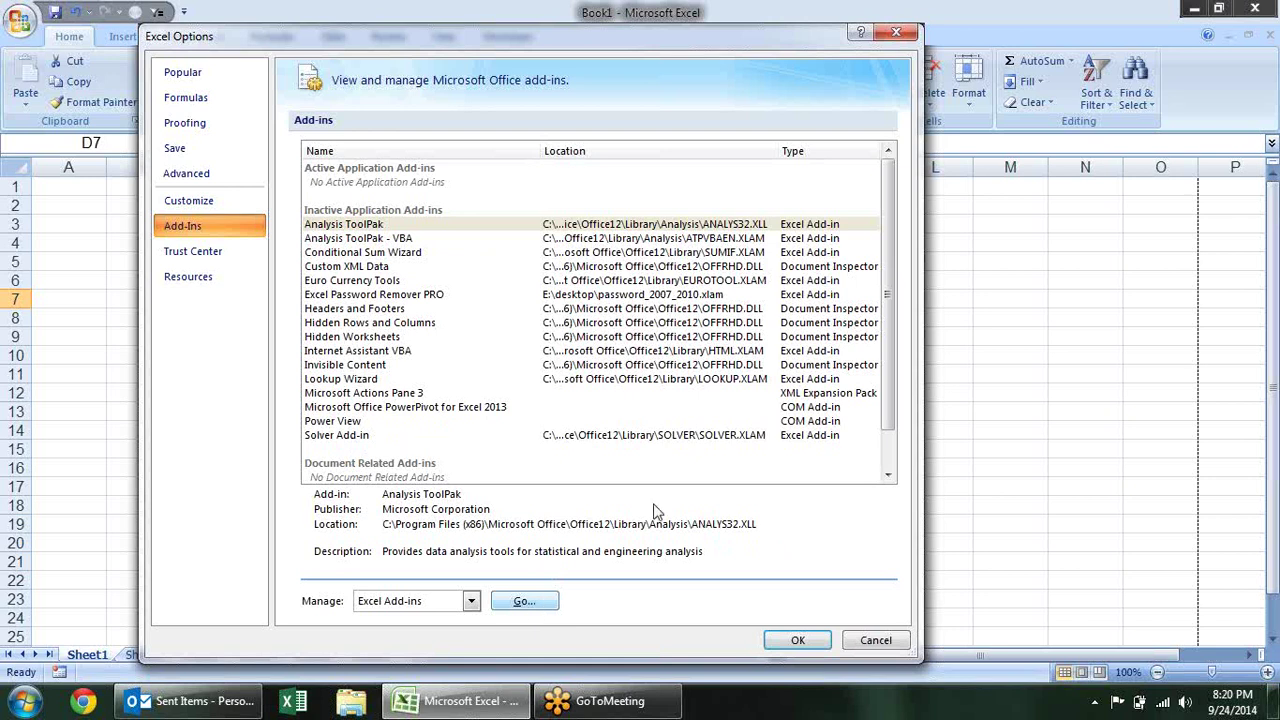
left_click(761, 242)
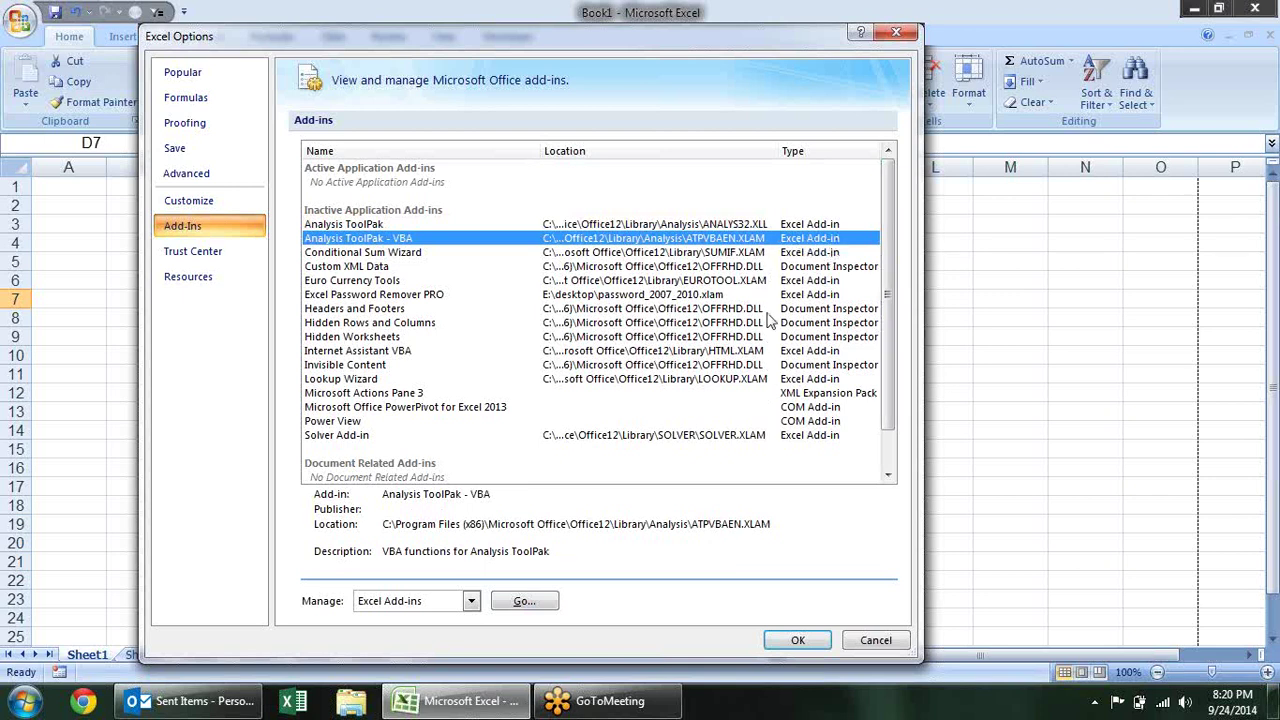
left_click(537, 602)
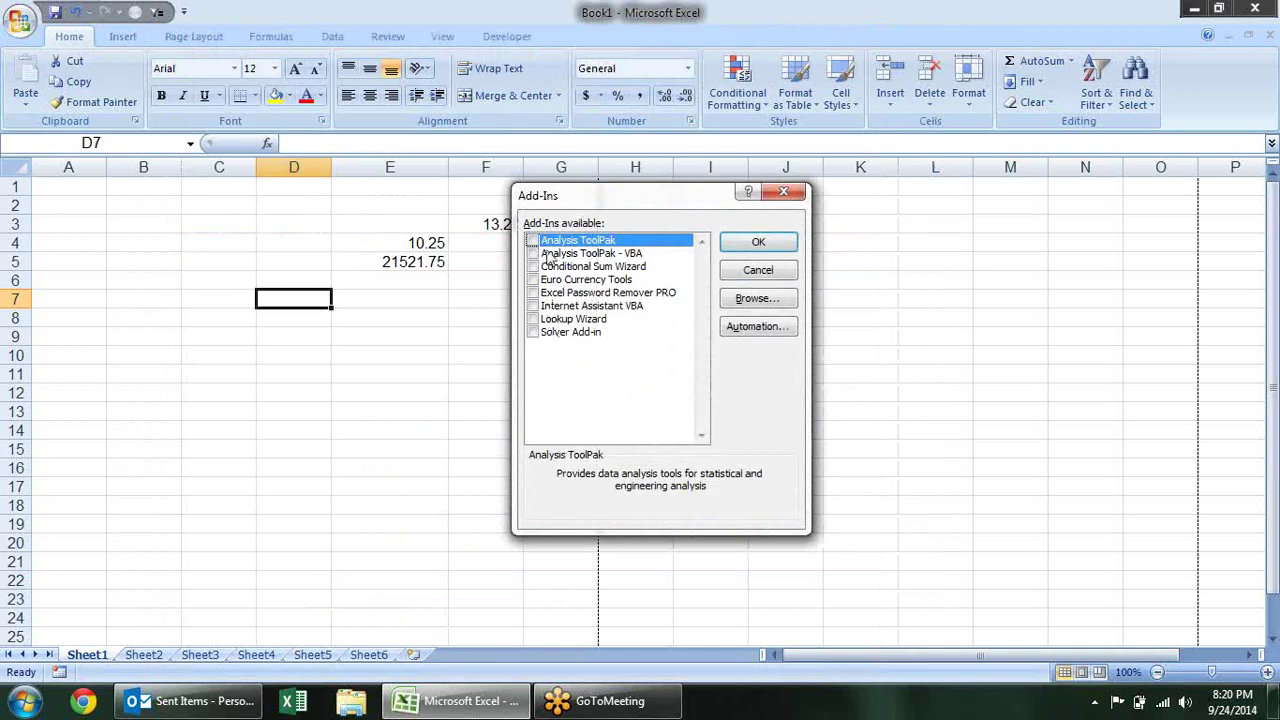
Browse the Desktop for an add-in file, then close the browser and the Add-Ins dialog
left_click(747, 305)
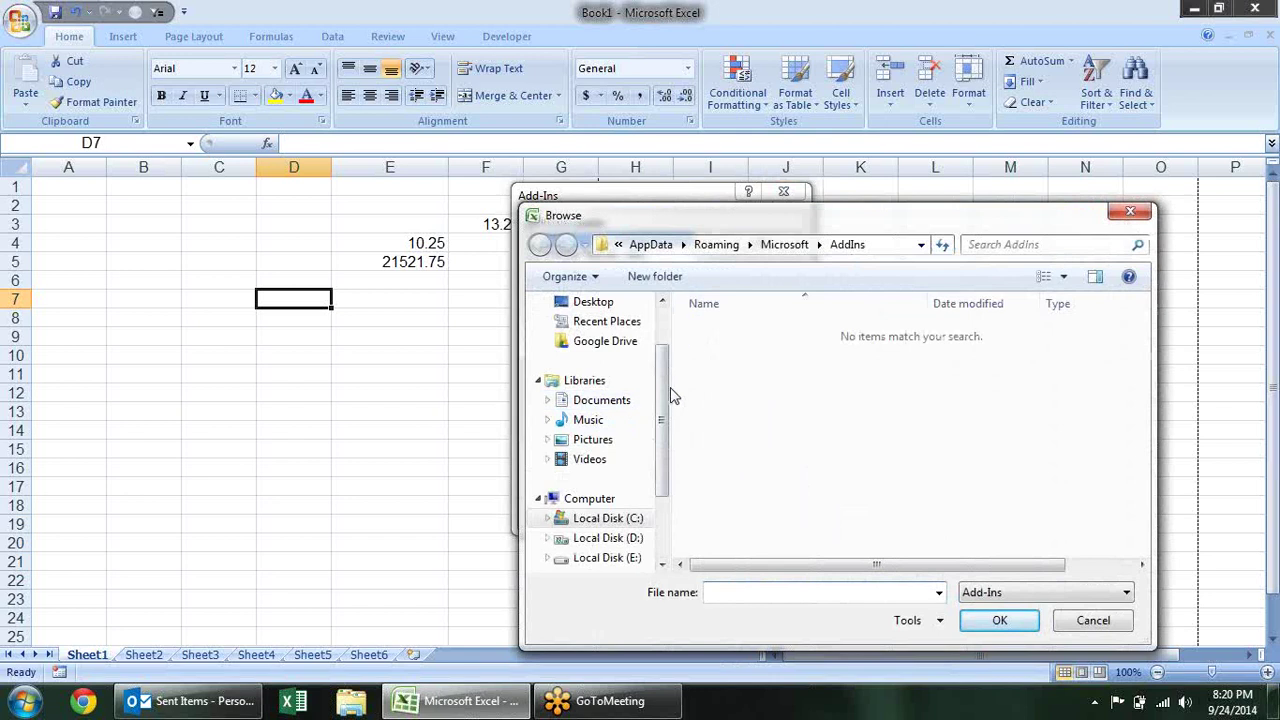
scroll(670, 392, "up", 2)
left_click(590, 372)
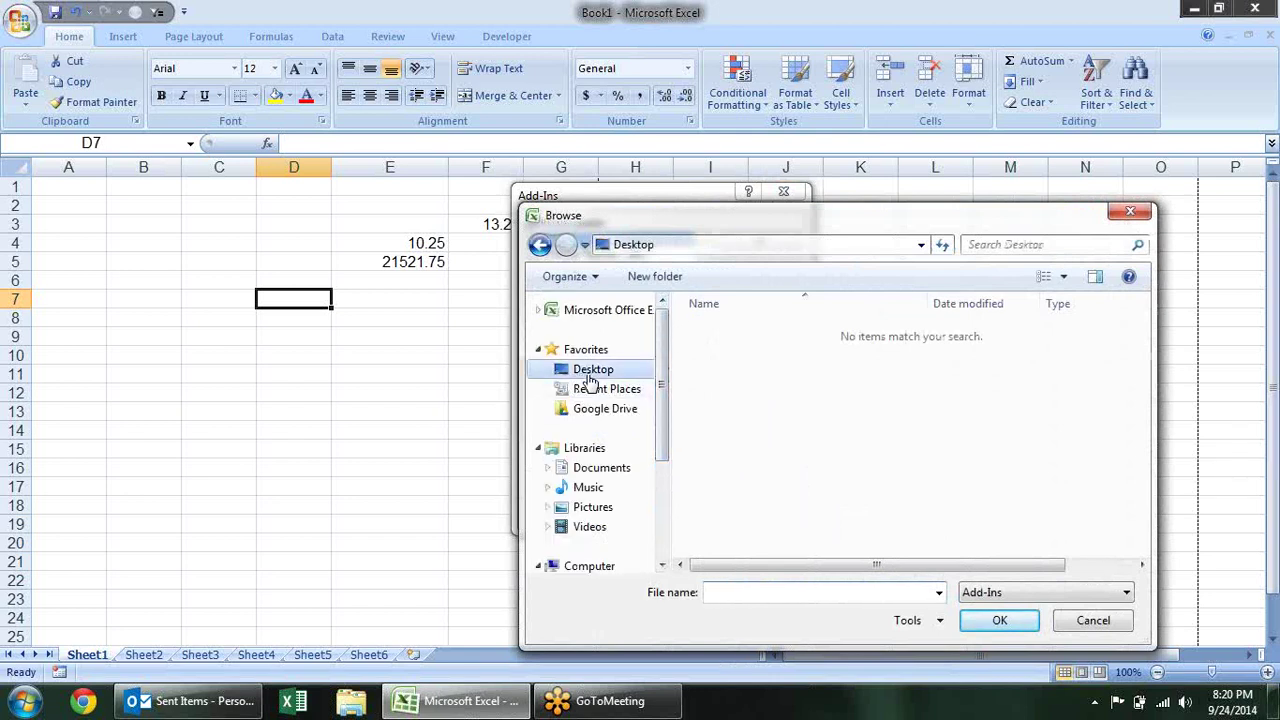
left_click(857, 405)
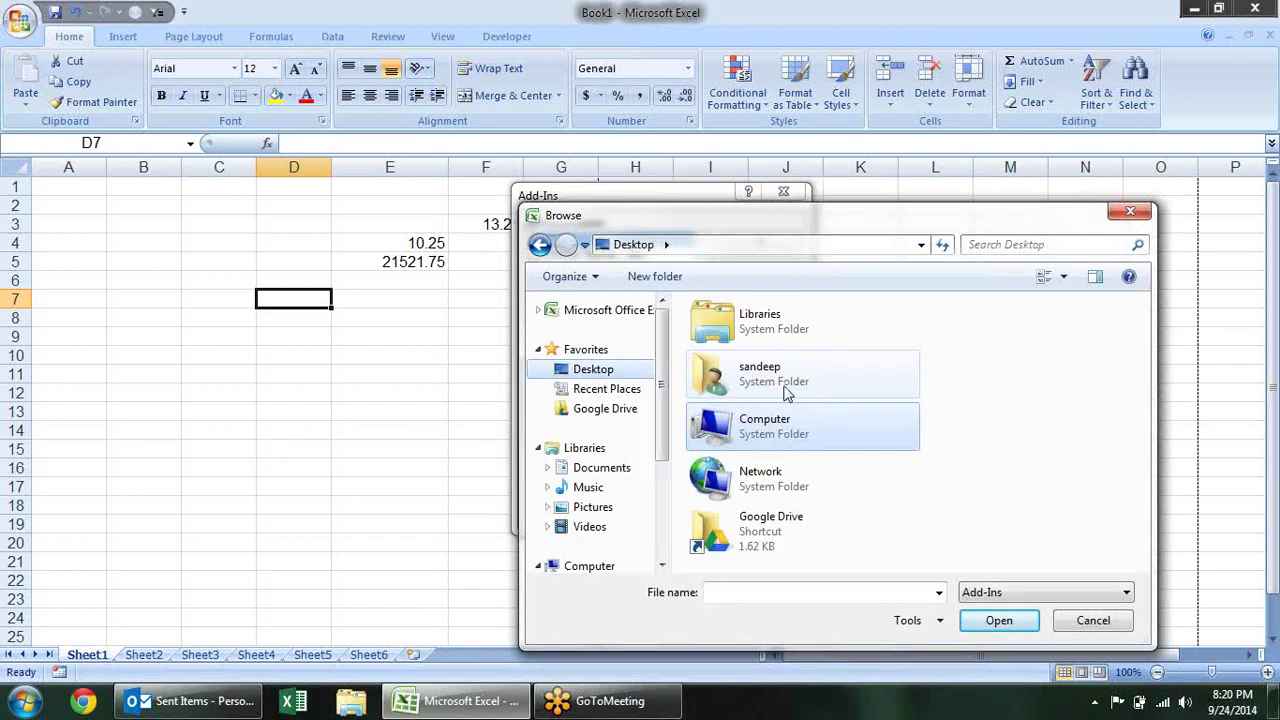
left_click(1130, 211)
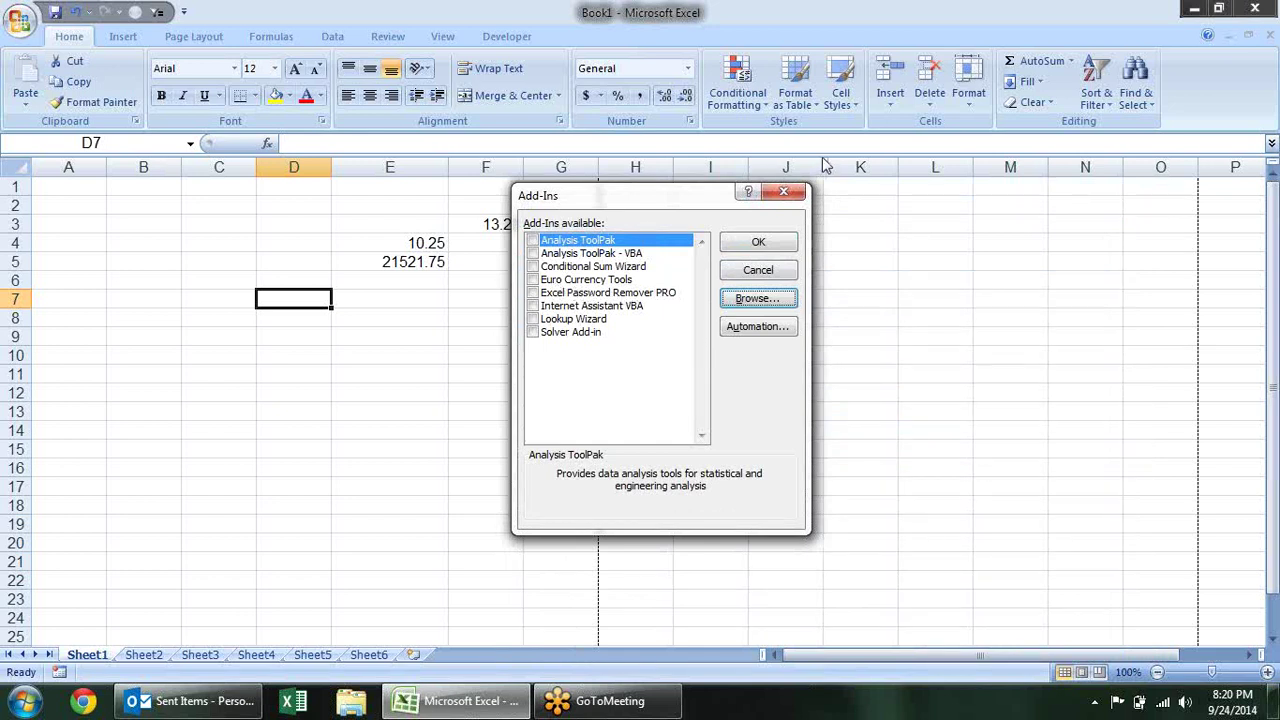
left_click(783, 191)
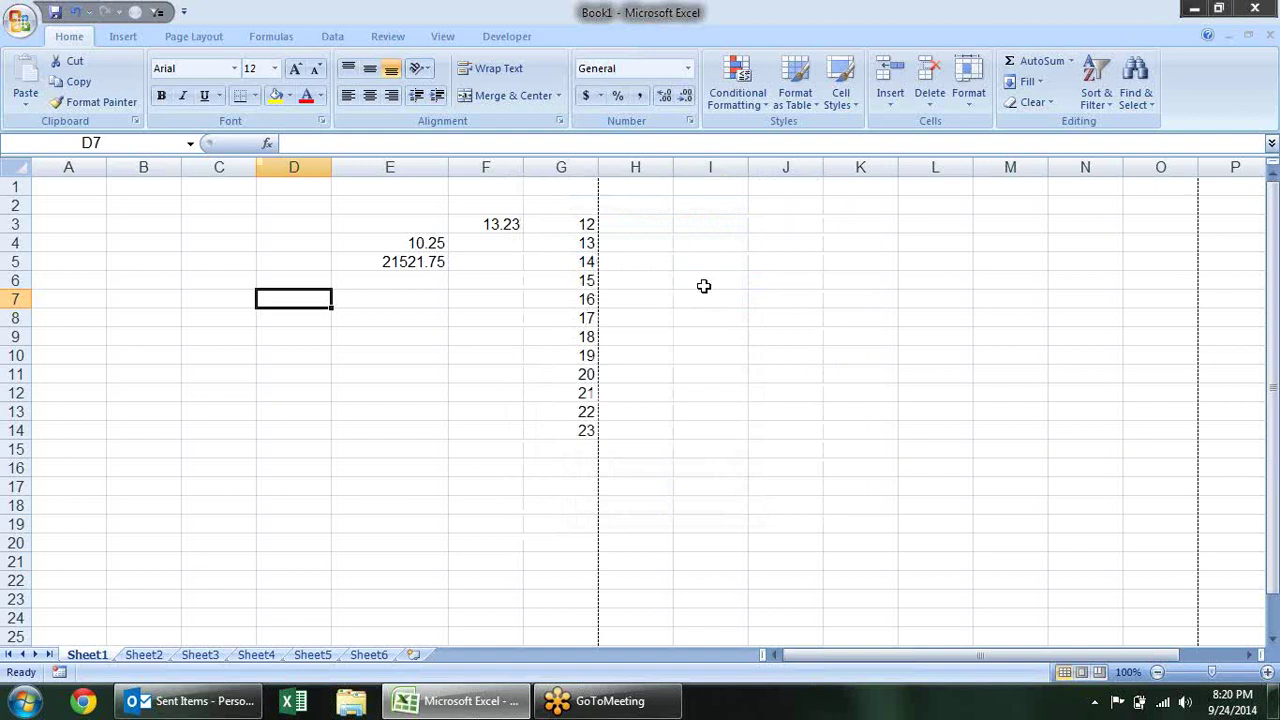
AutoSum G3:G14 into G15 and make the 210 total bold
left_click(704, 286)
left_click(553, 448)
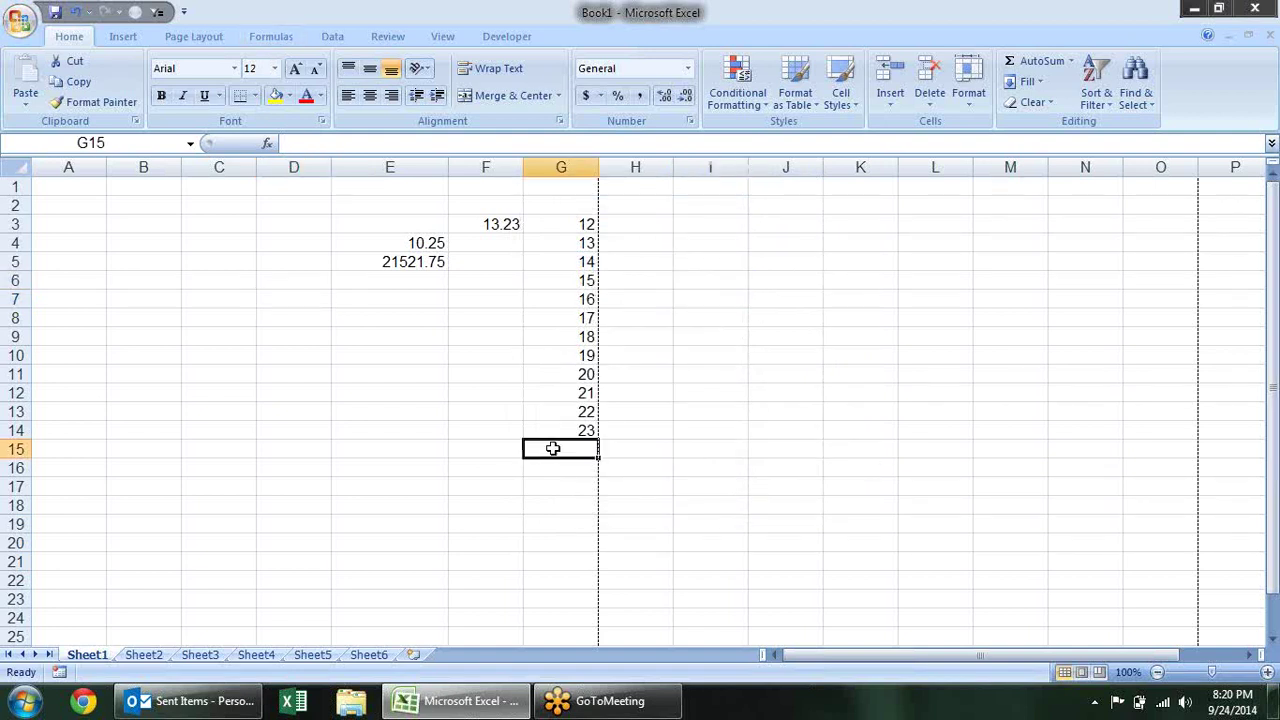
key("alt+equal")
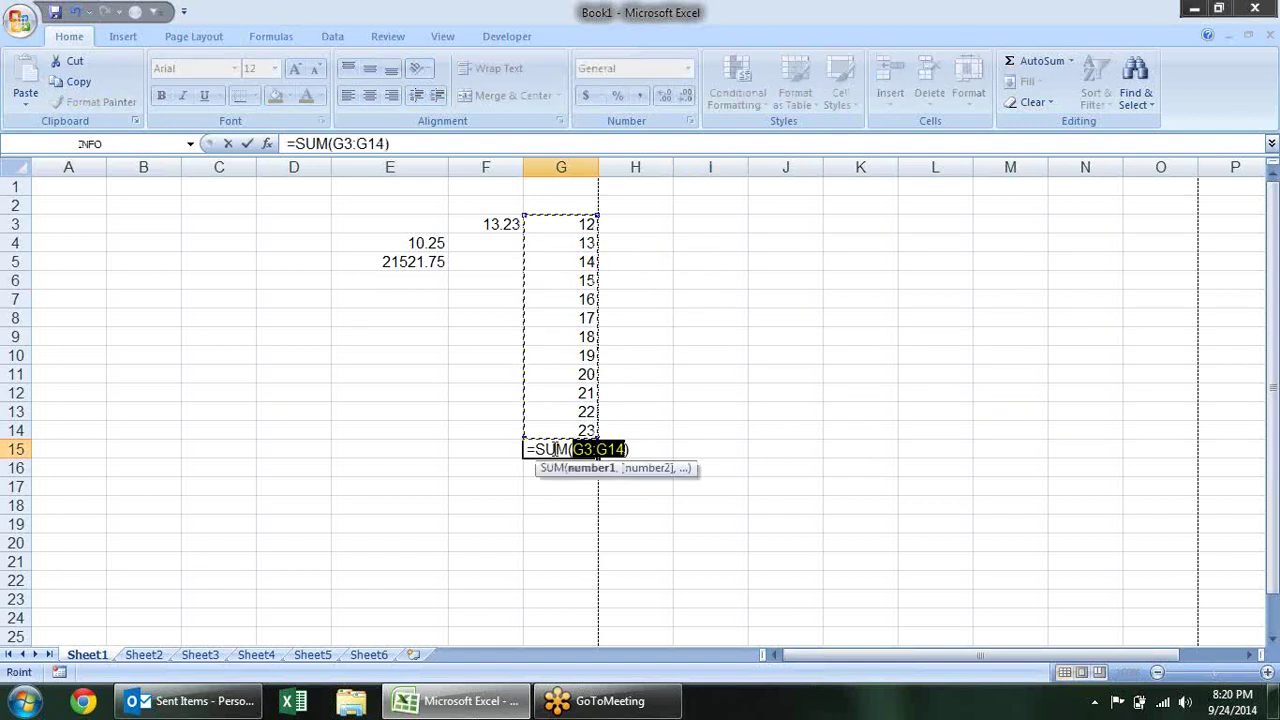
key("Return")
left_click(553, 448)
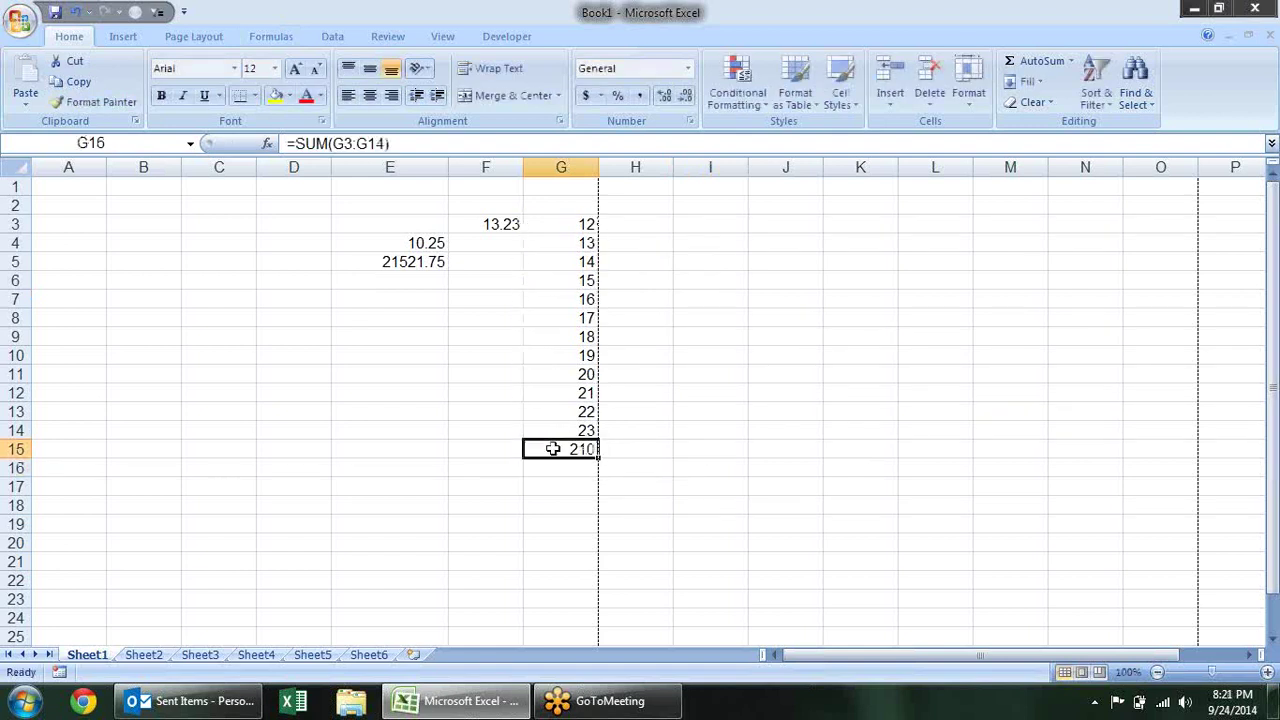
key("ctrl+b")
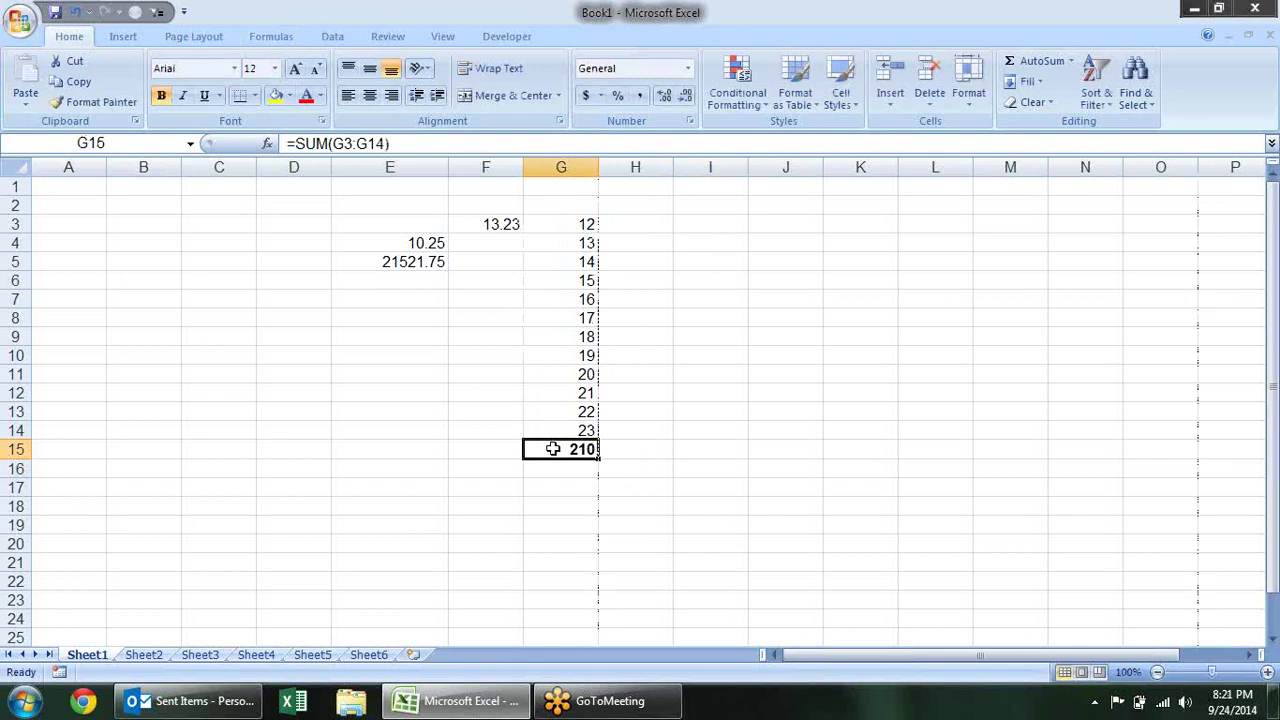
Reopen the Add-Ins dialog and its Browse window, close both, then reopen the Office menu
left_click(21, 28)
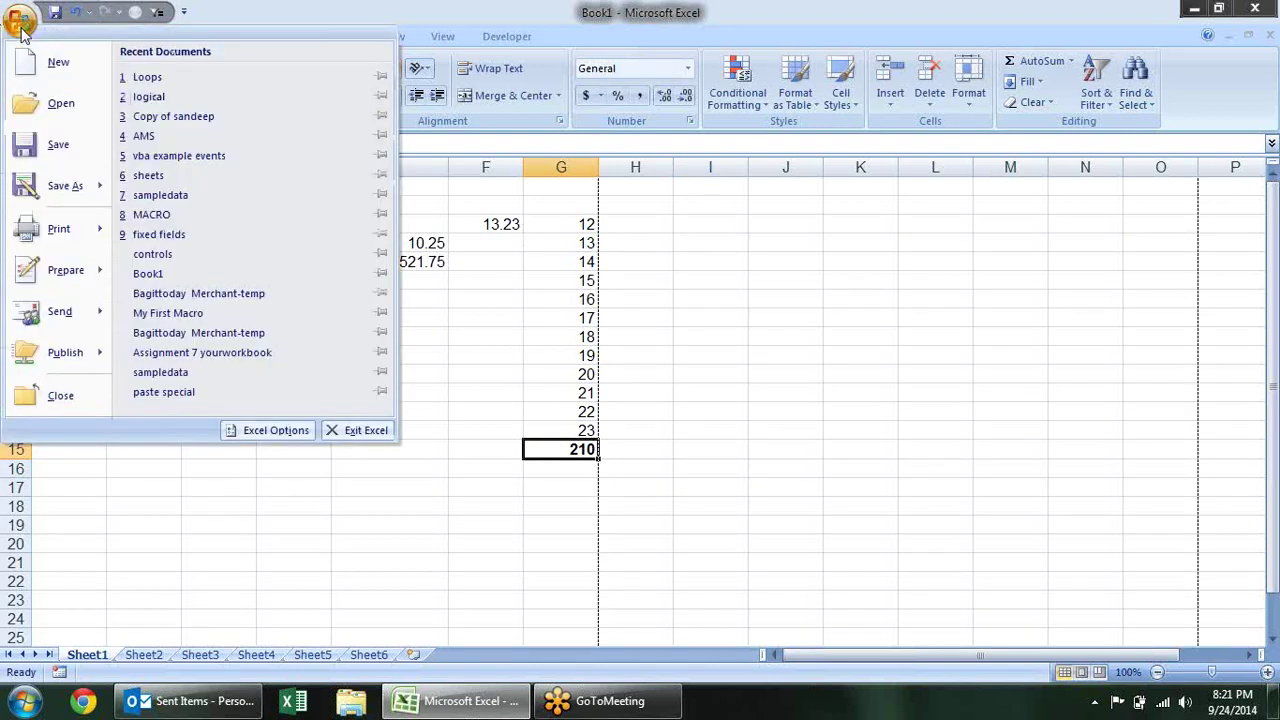
left_click(257, 438)
left_click(232, 229)
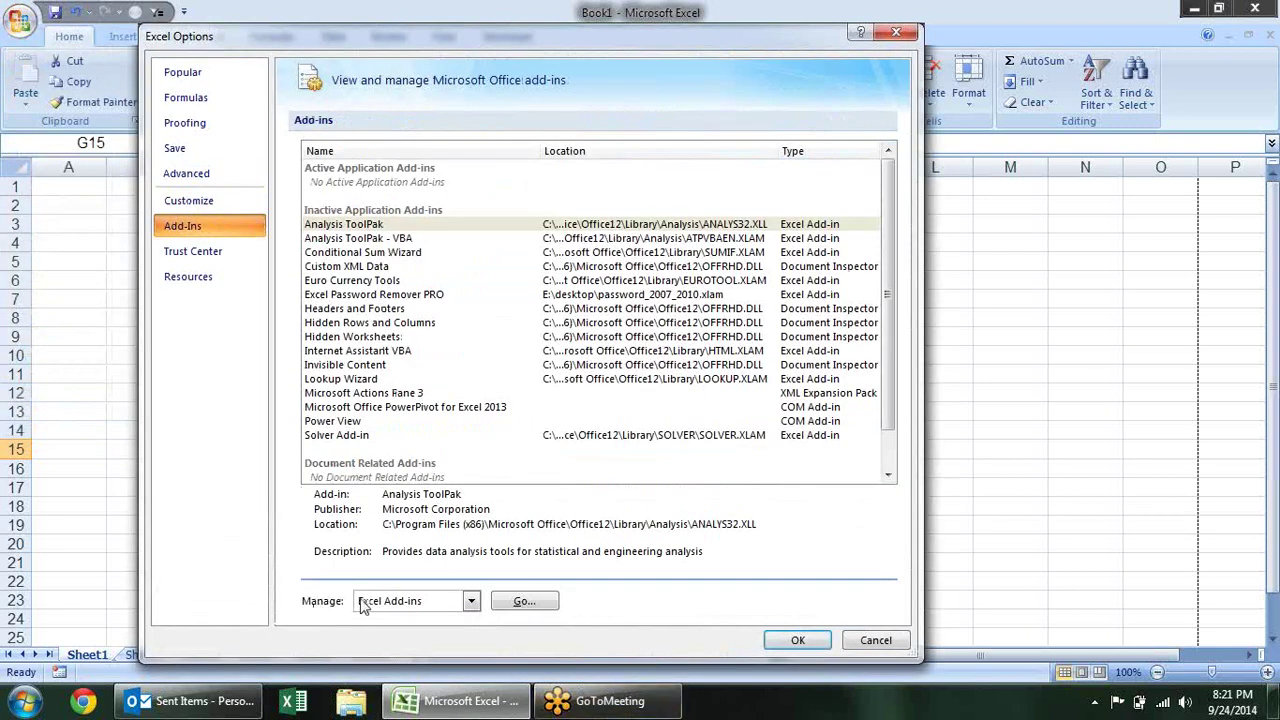
left_click(536, 600)
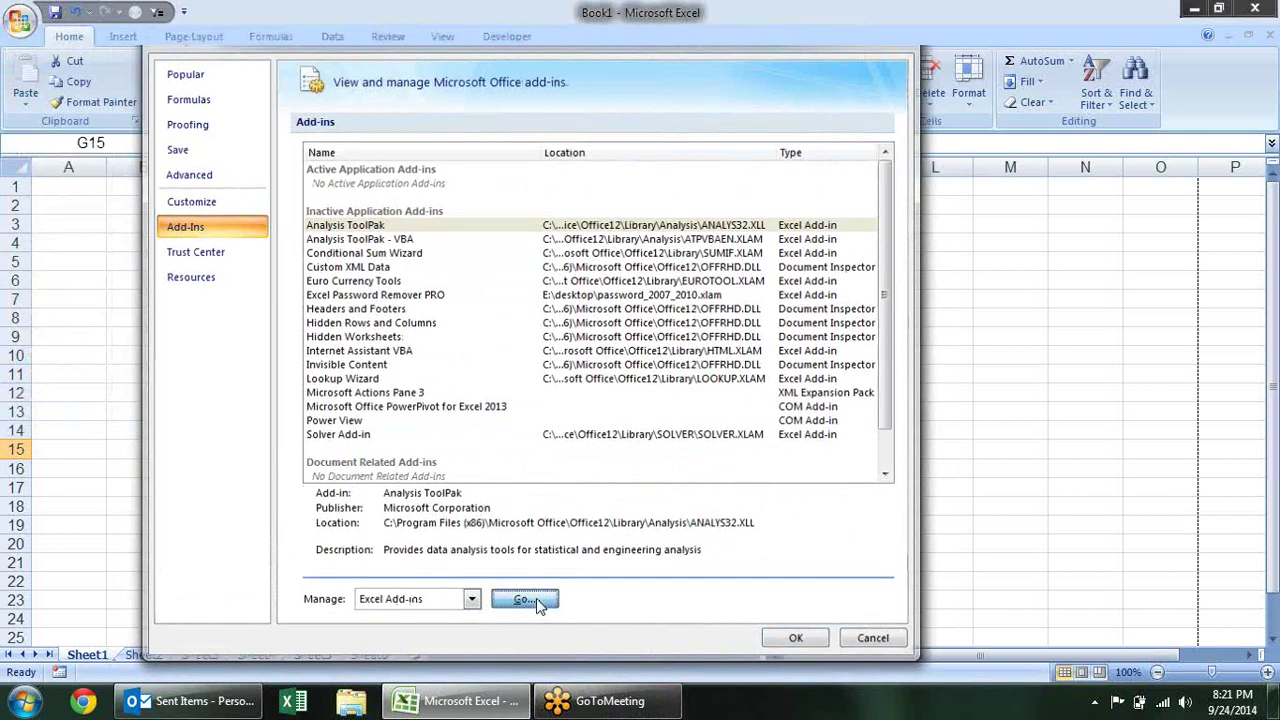
left_click(759, 298)
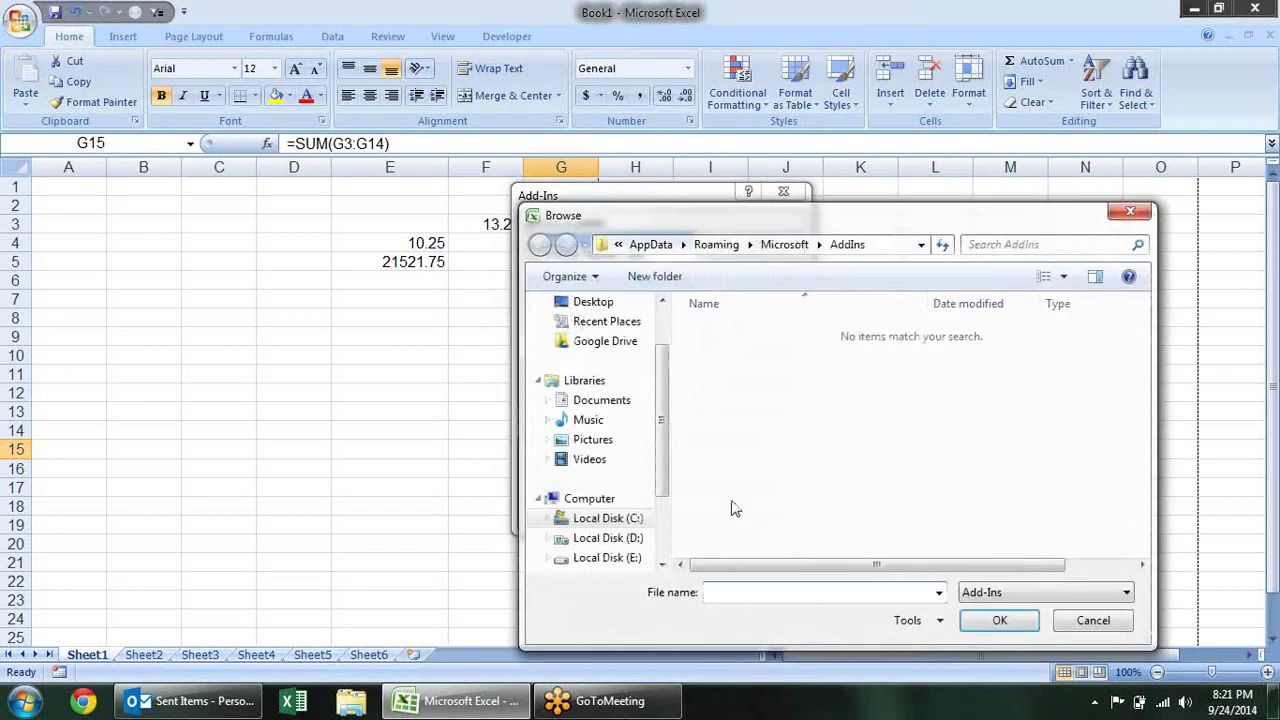
left_click(1130, 211)
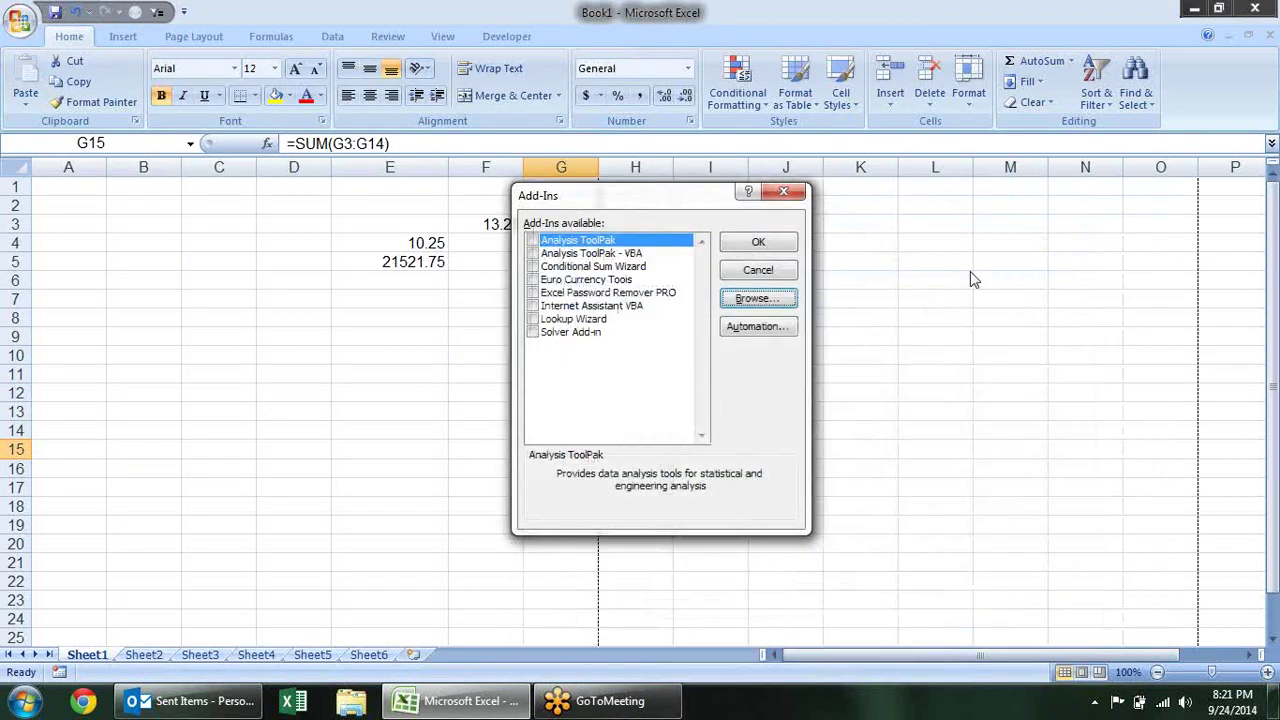
left_click(786, 194)
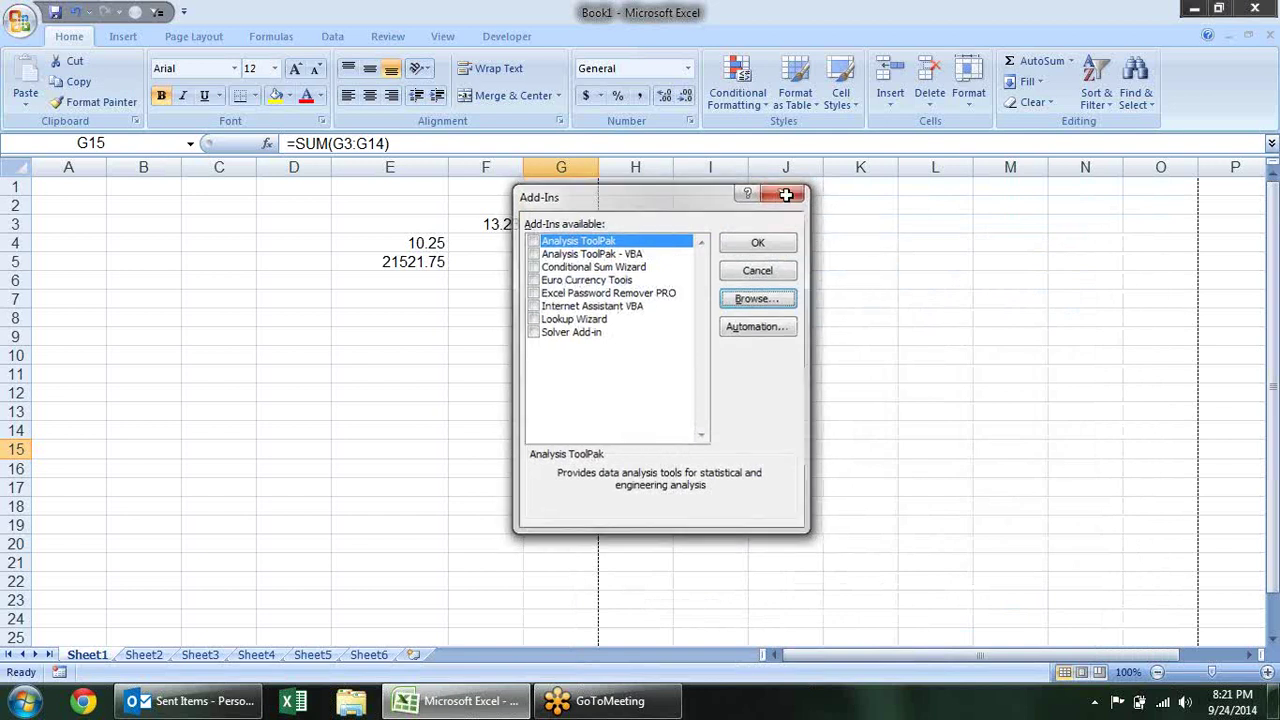
left_click(20, 20)
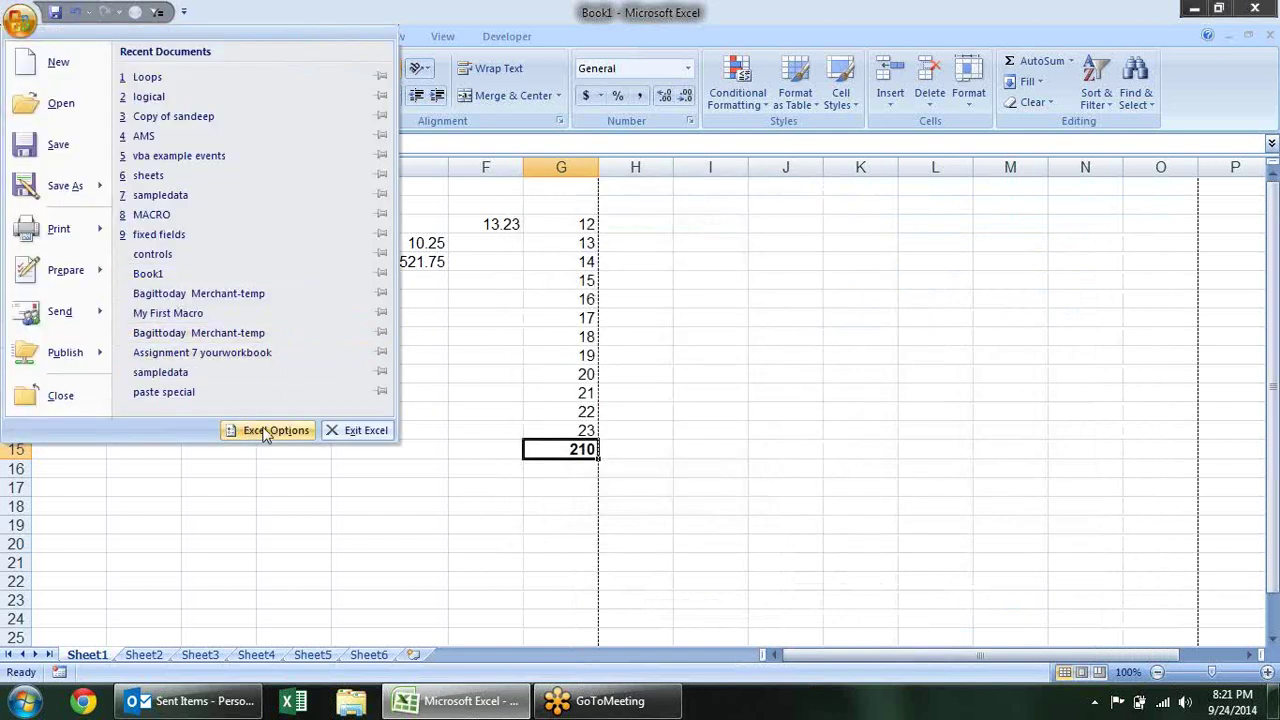
Browse the Quick Access Toolbar's Macros commands in Excel Options, then close it and open the Office menu
left_click(265, 432)
left_click(220, 200)
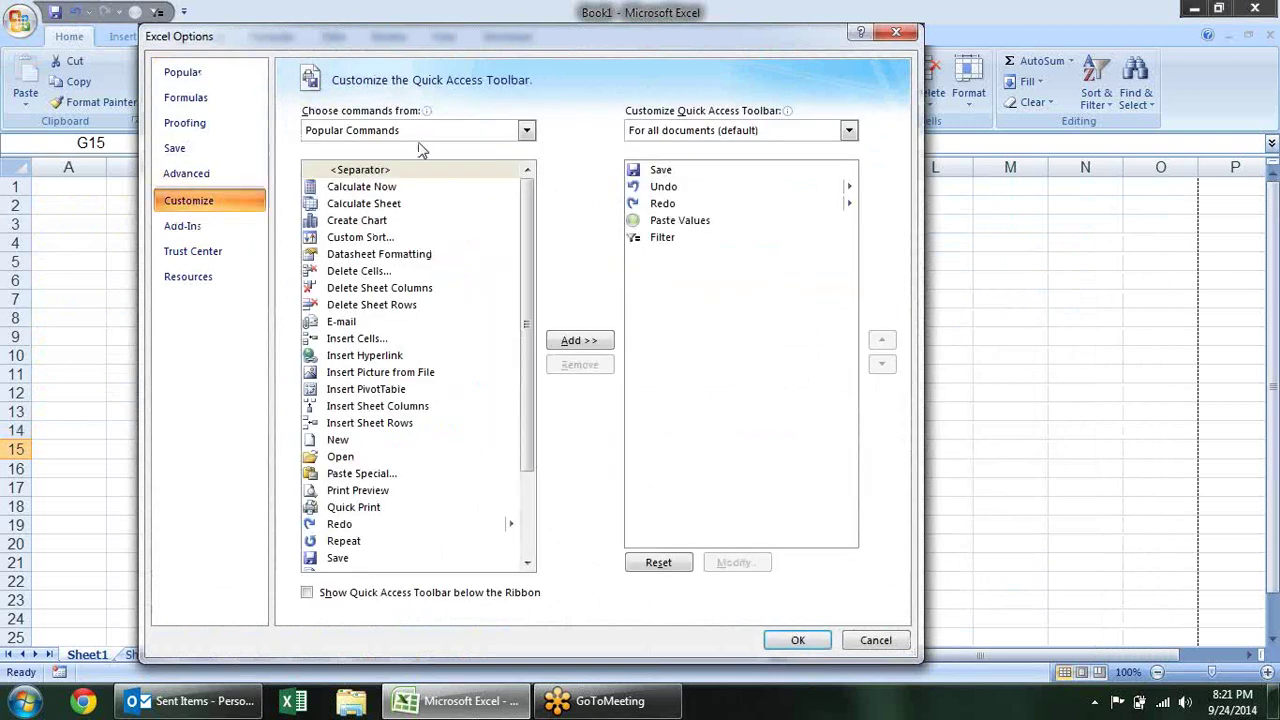
left_click(420, 132)
left_click(345, 200)
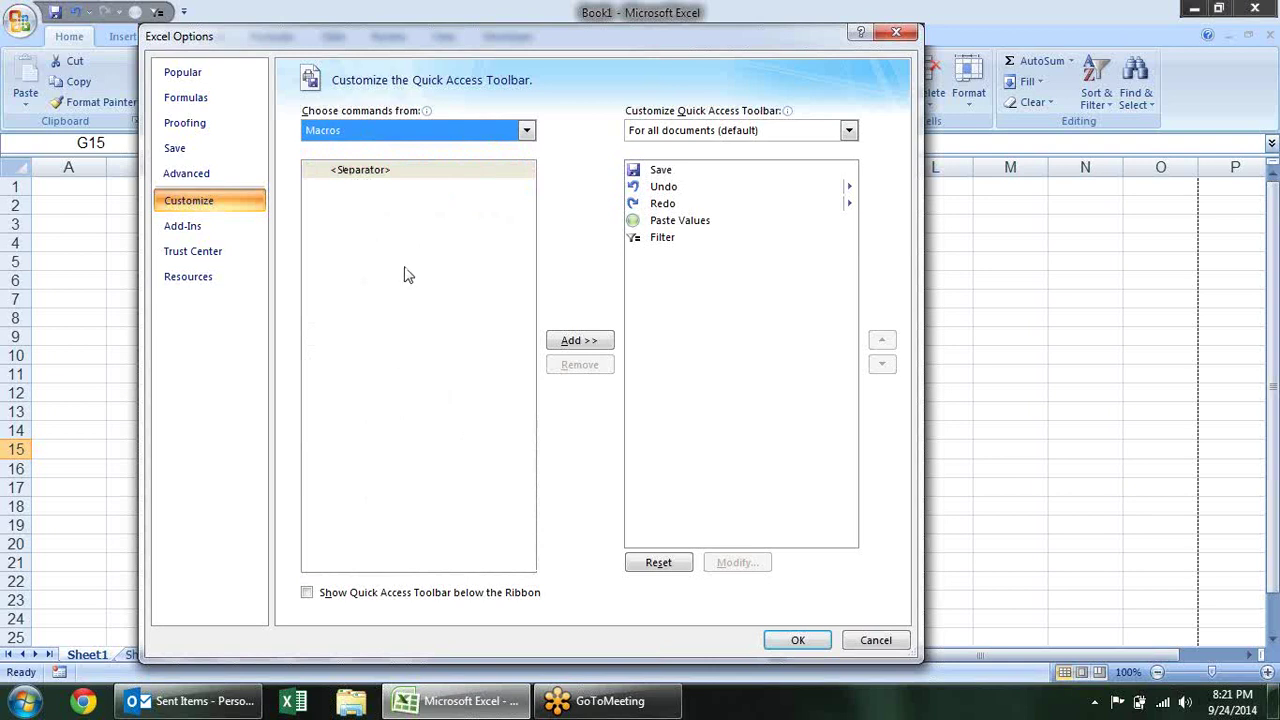
left_click(869, 646)
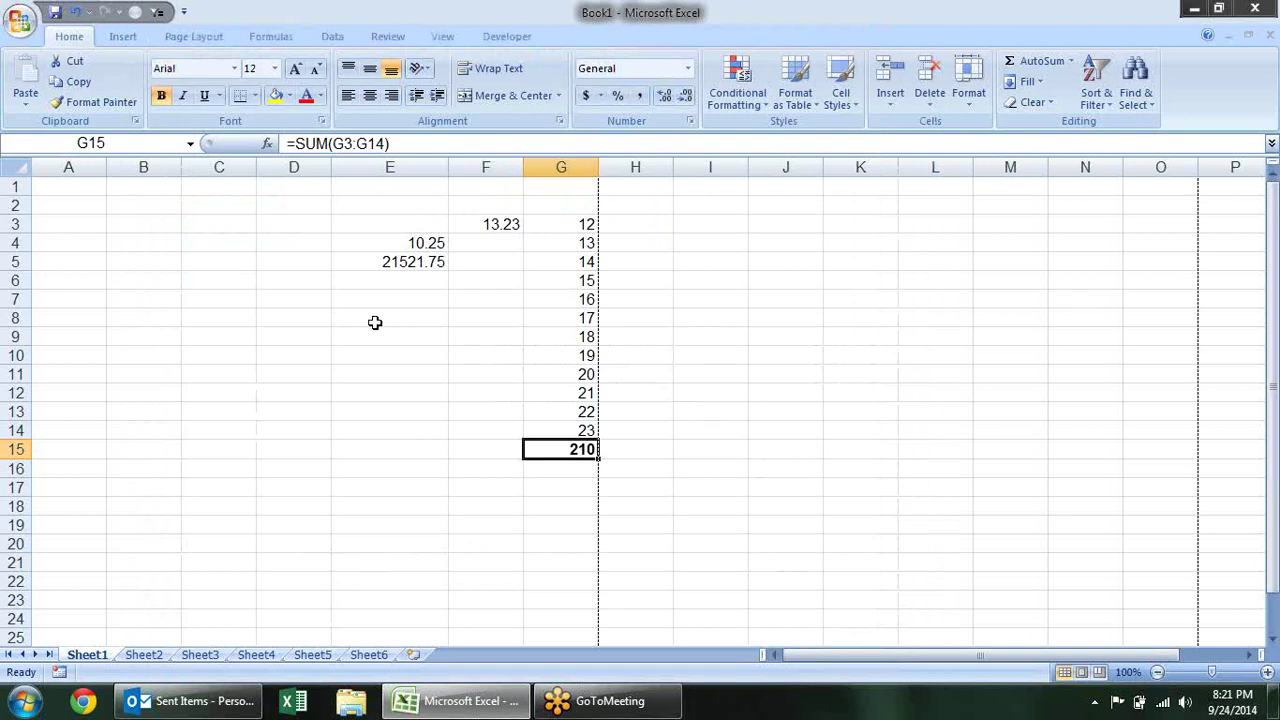
left_click(20, 24)
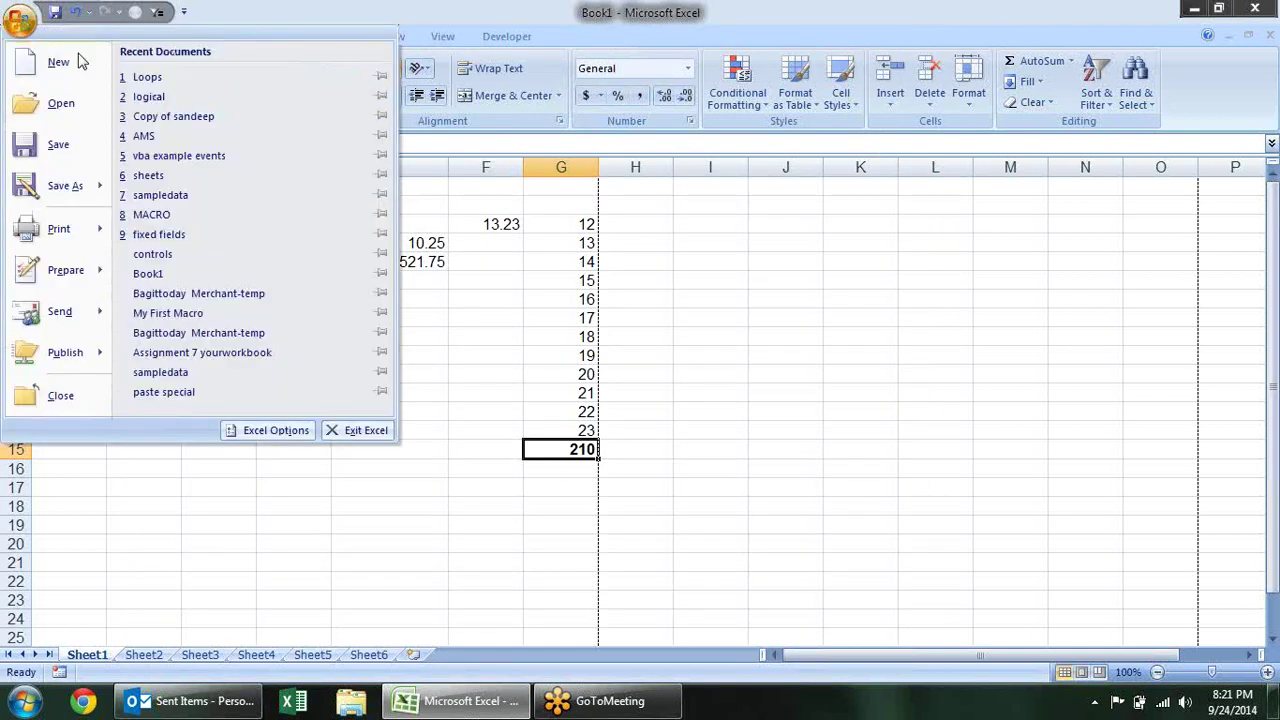
Go to the Trust Center page of Excel Options and open Trust Center Settings
left_click(240, 431)
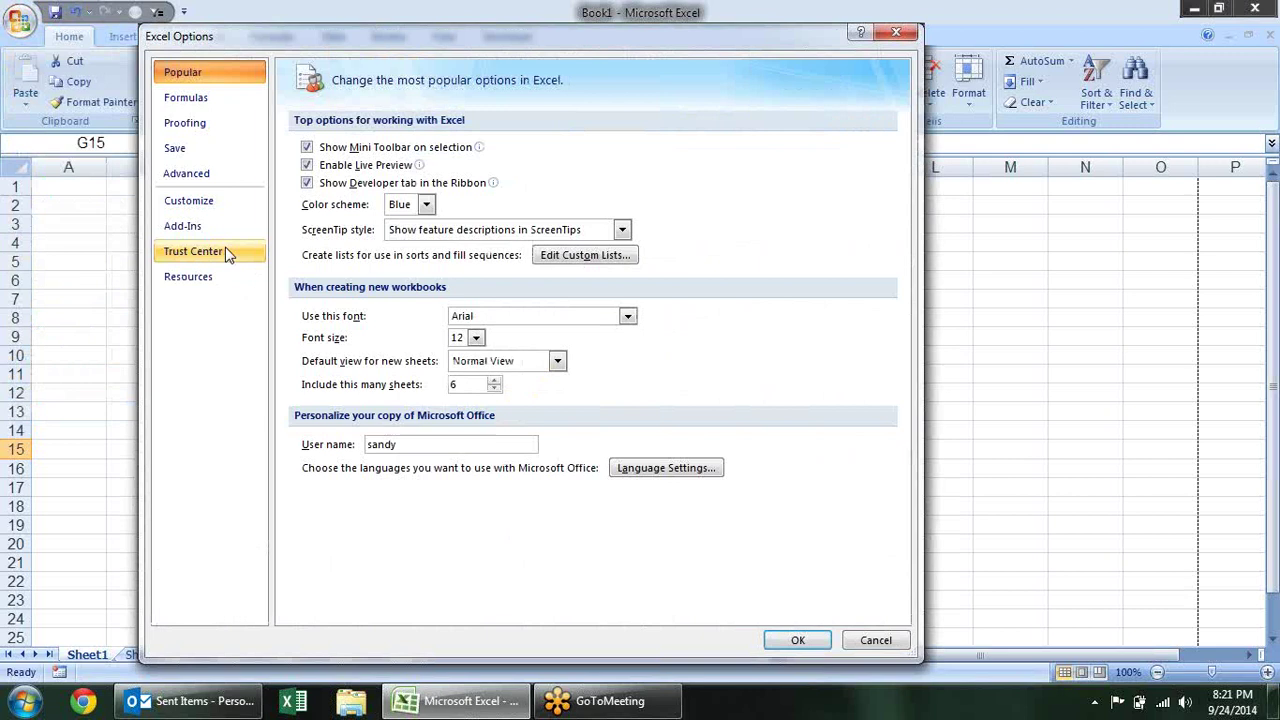
left_click(228, 255)
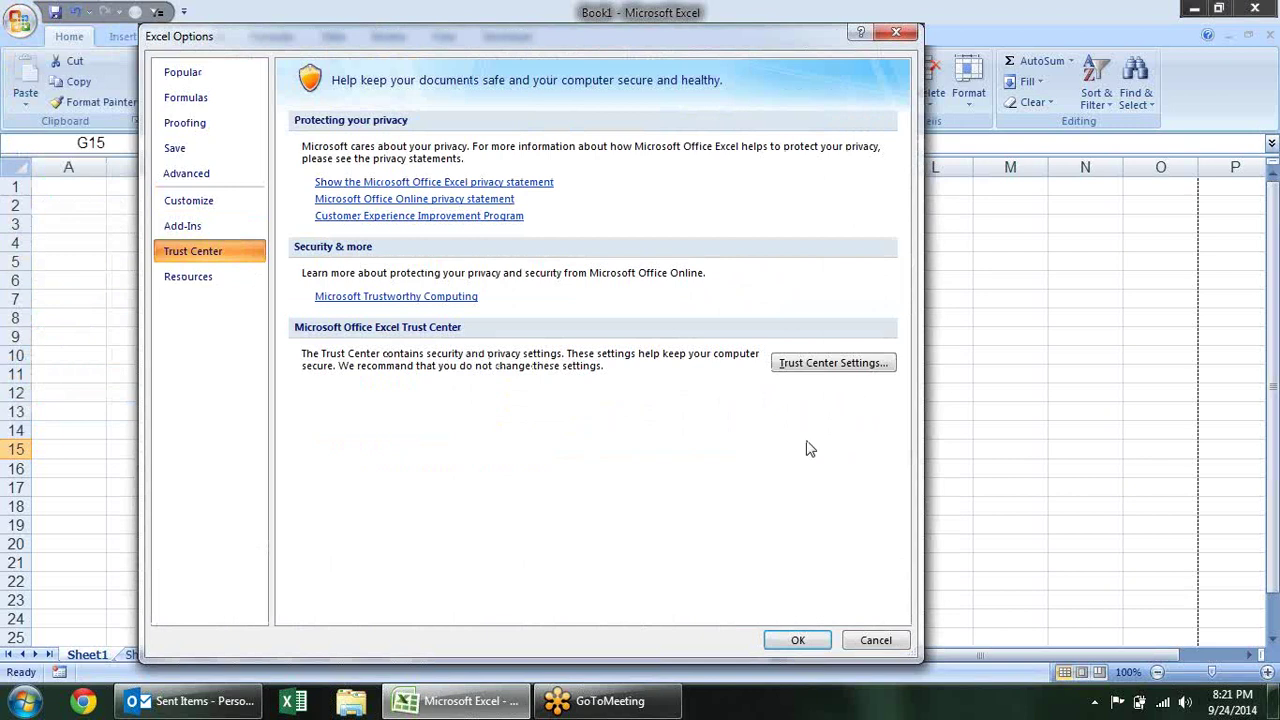
left_click(793, 367)
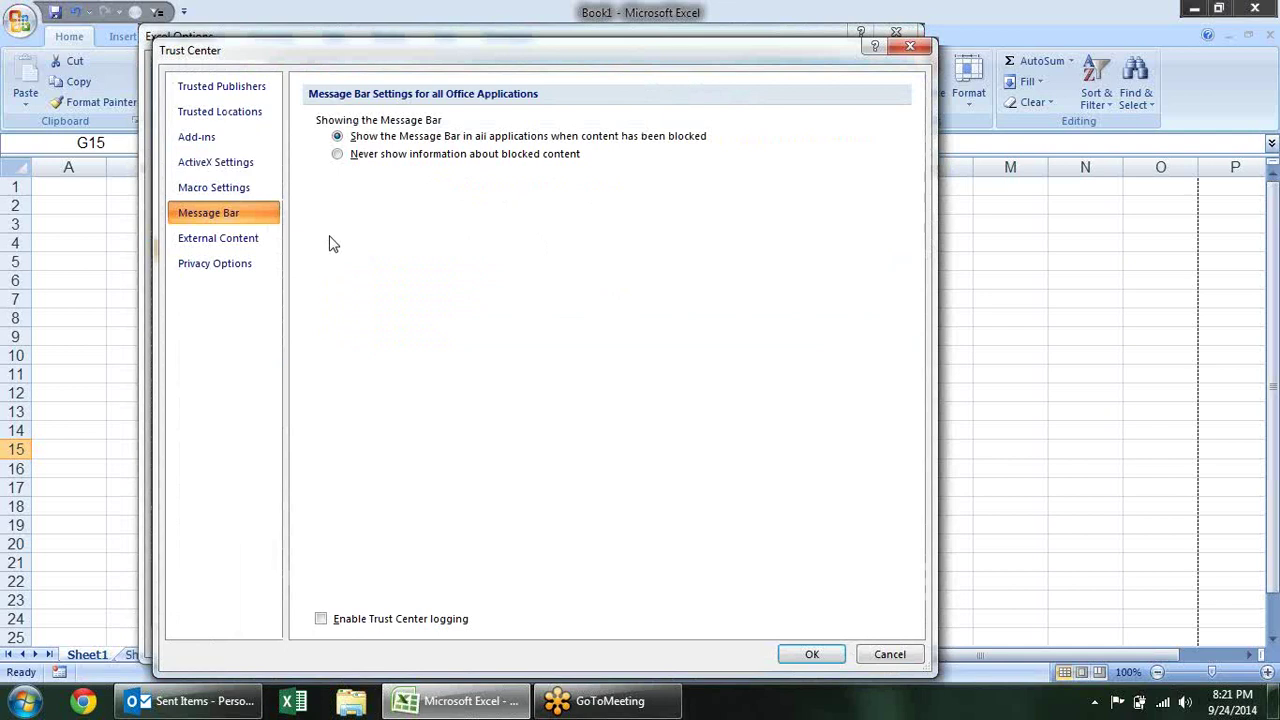
Review the Trust Center's Add-ins page, then its ActiveX Settings page
left_click(228, 139)
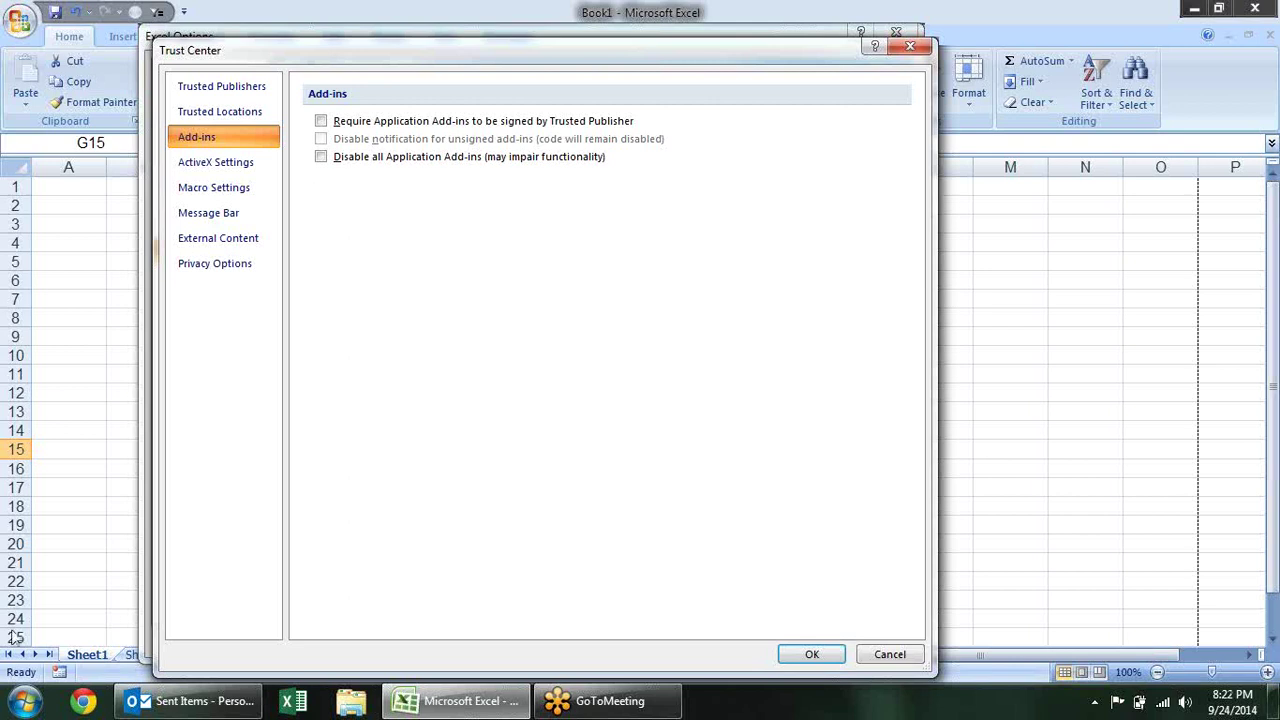
left_click(224, 166)
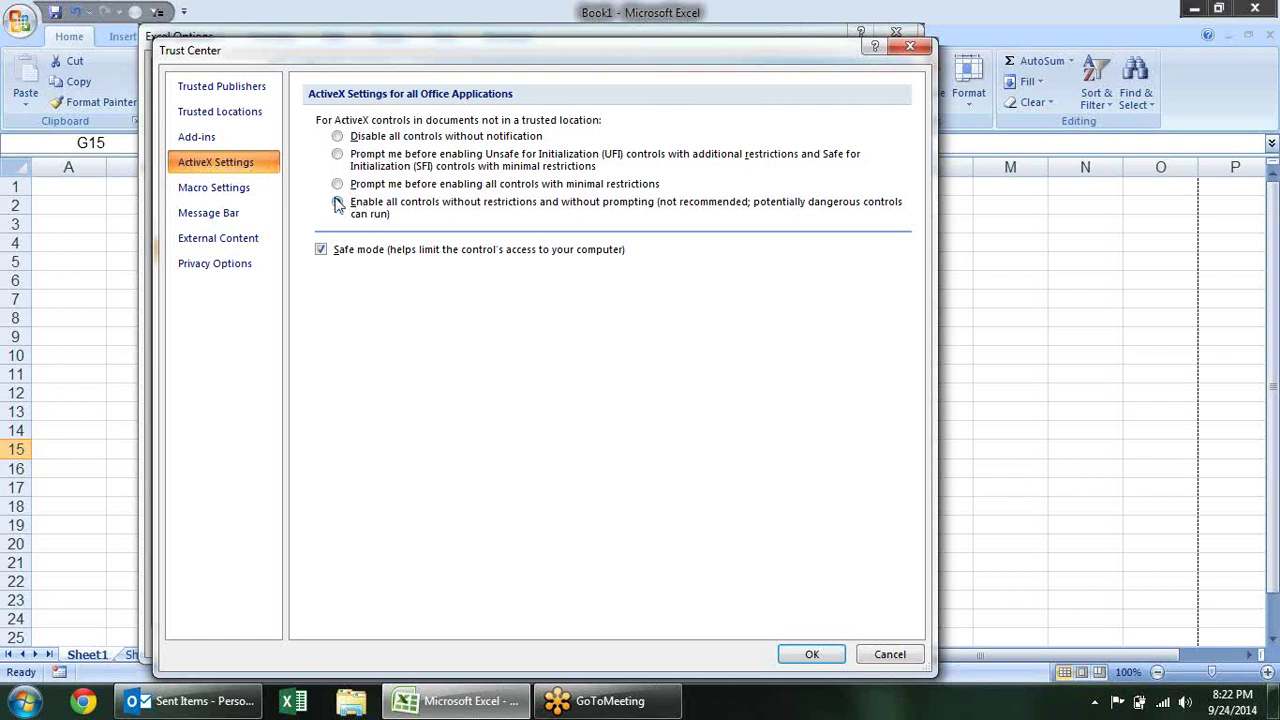
Browse Macro Settings, Message Bar, External Content and Privacy Options, then launch the Document Inspector
left_click(241, 190)
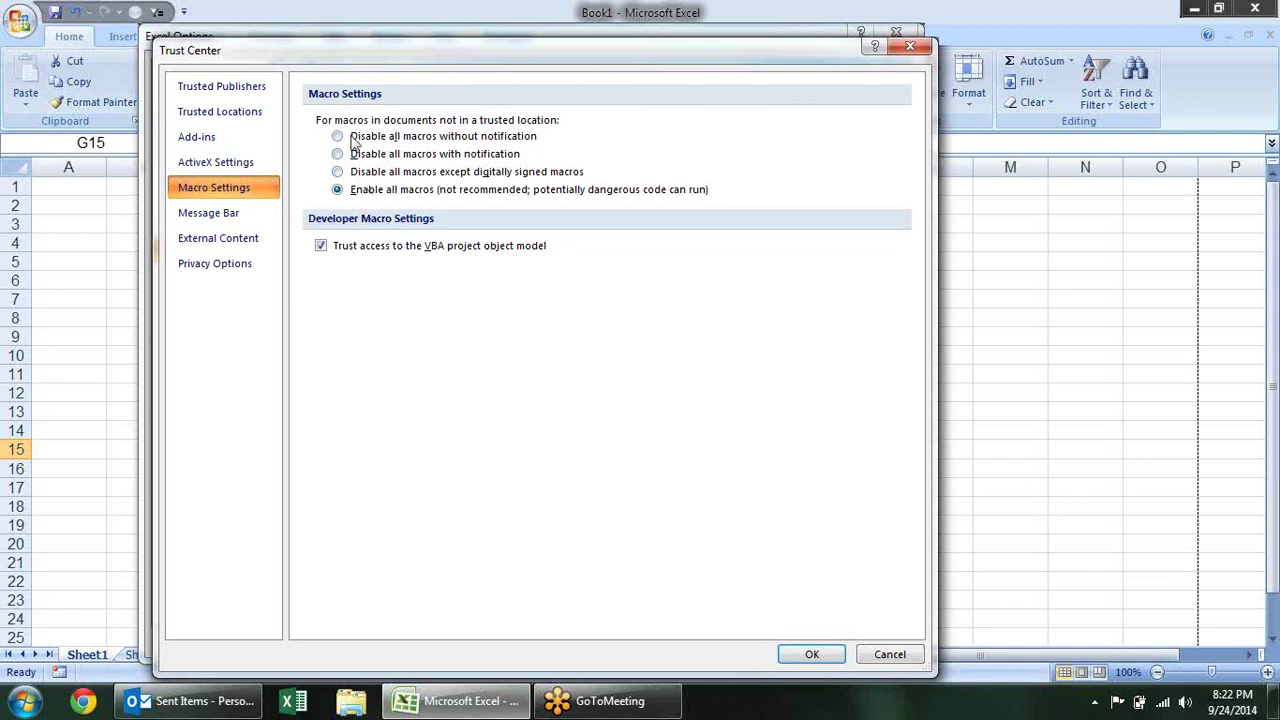
left_click(250, 216)
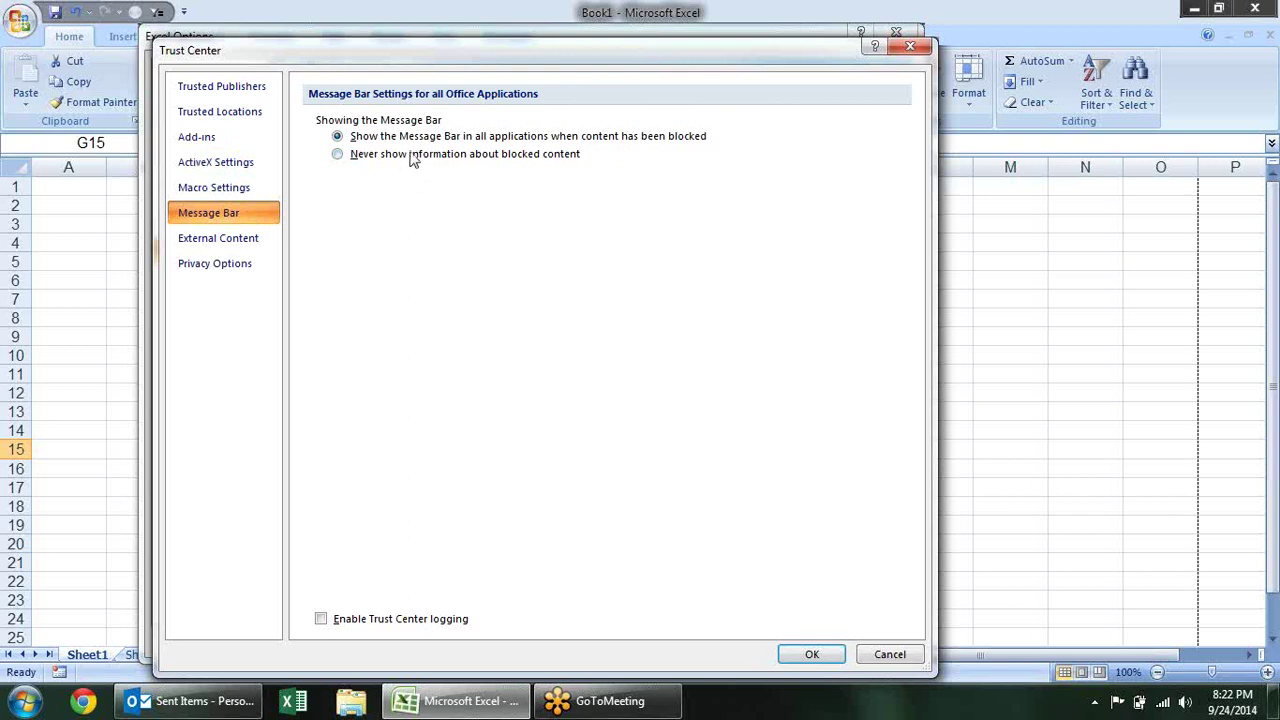
left_click(246, 238)
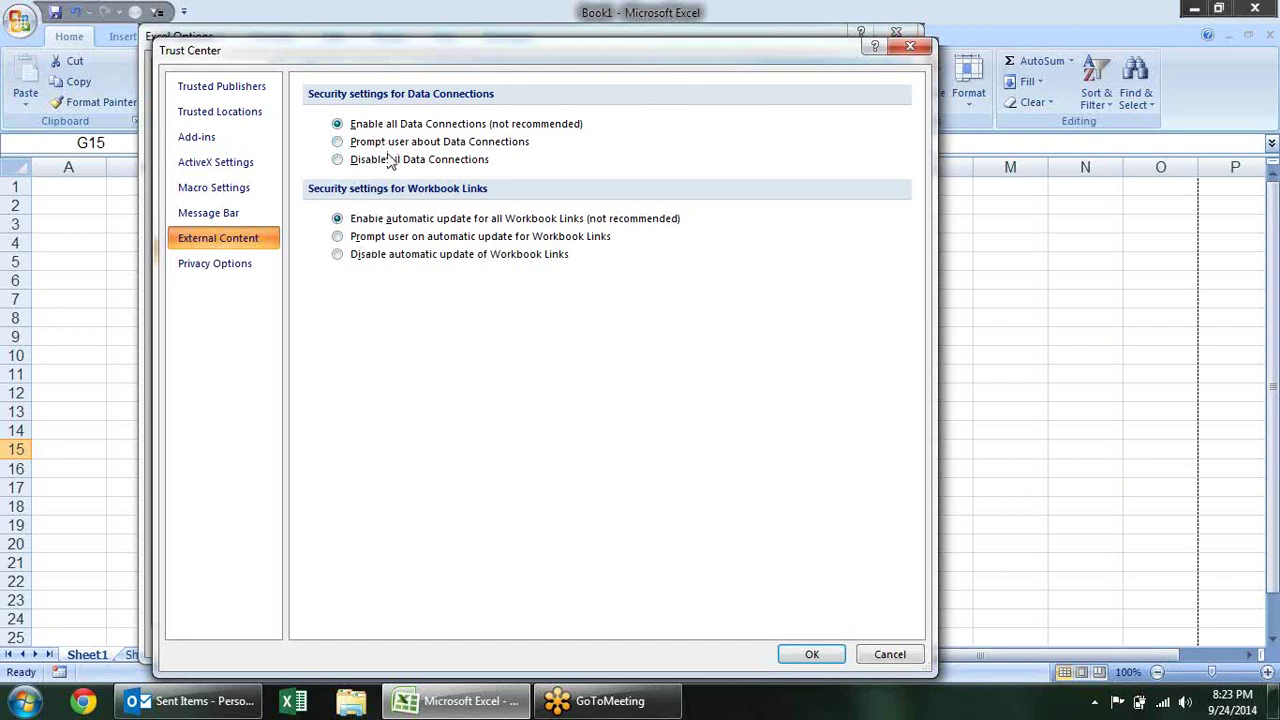
left_click(268, 276)
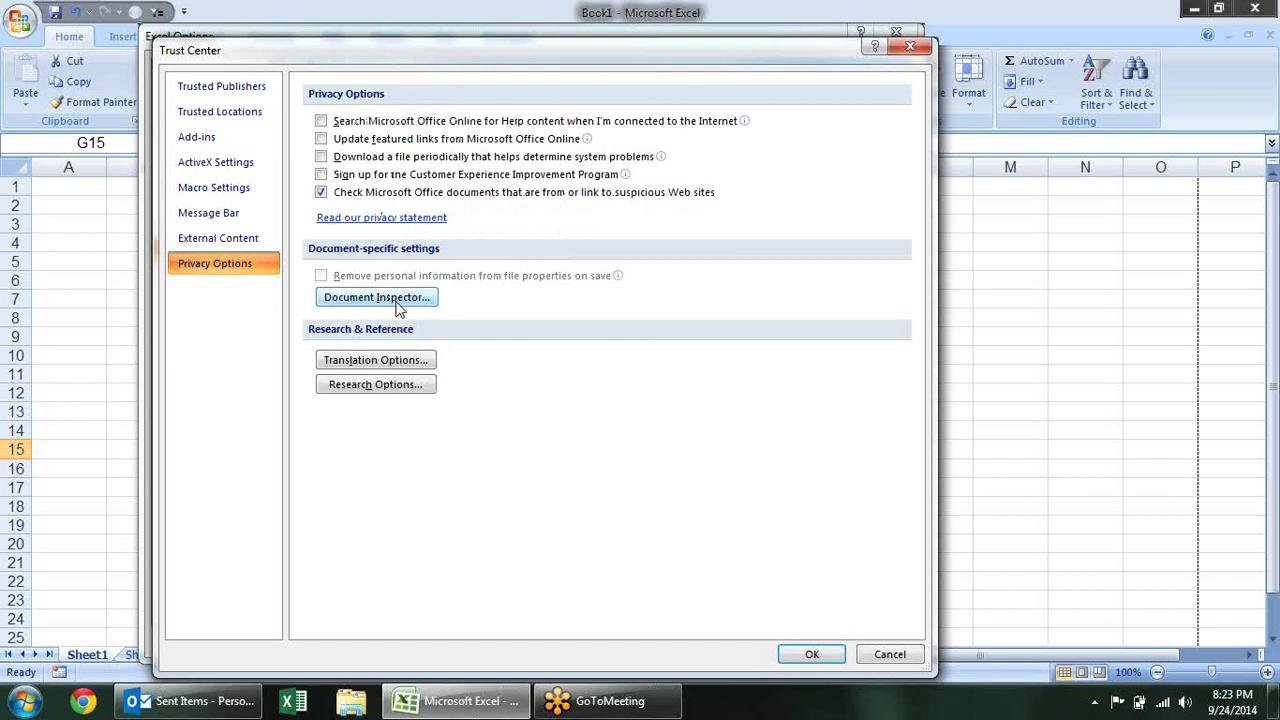
left_click(397, 300)
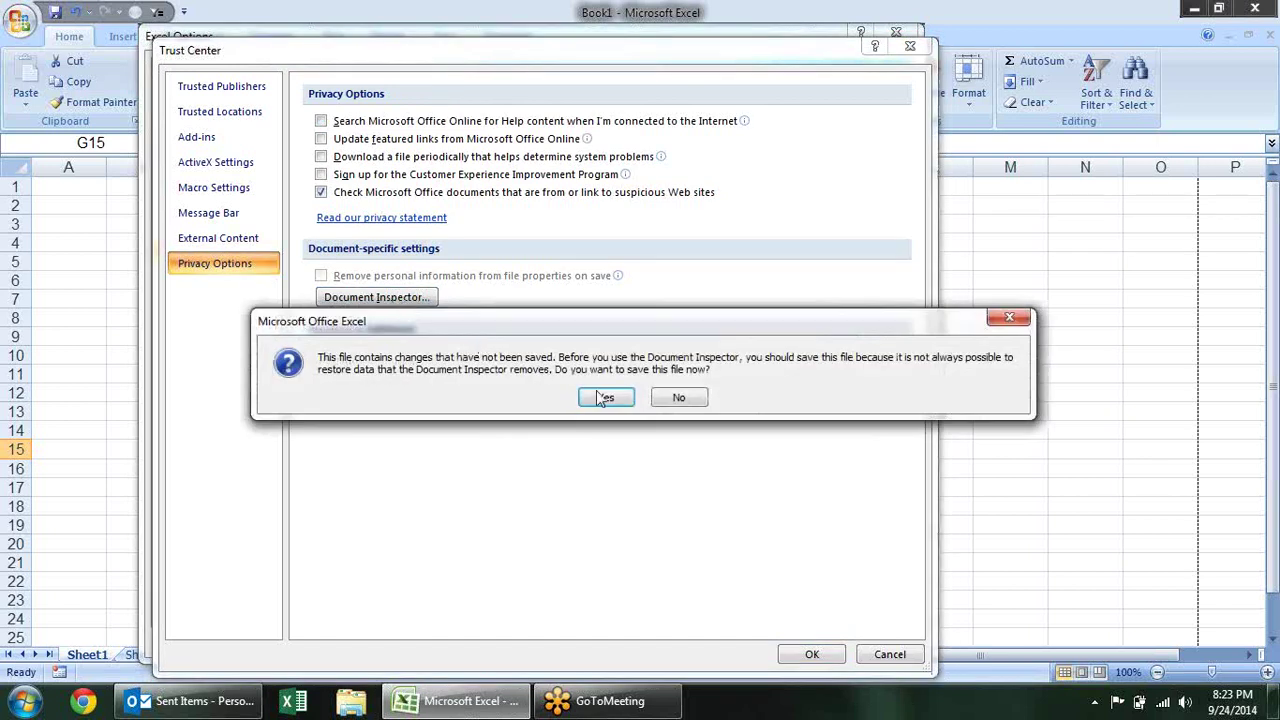
Accept the save prompt, cancel the Save As dialog, and close the Trust Center with OK
left_click(619, 404)
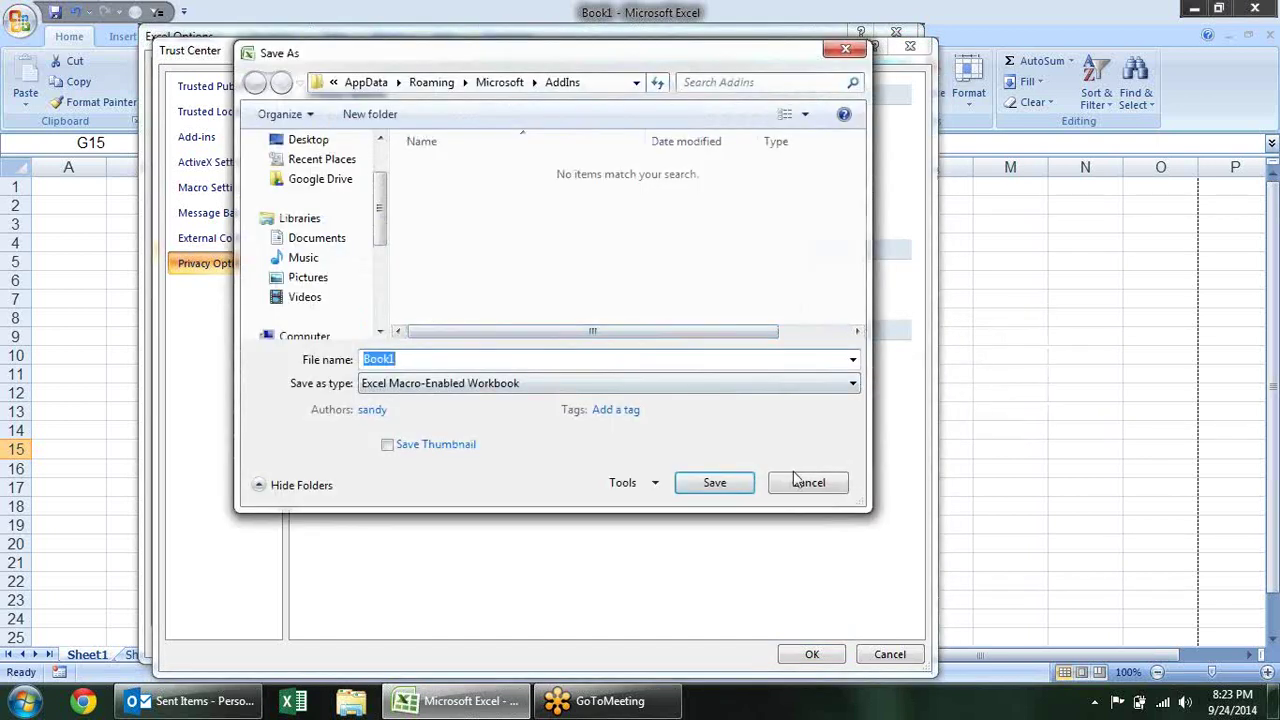
left_click(808, 483)
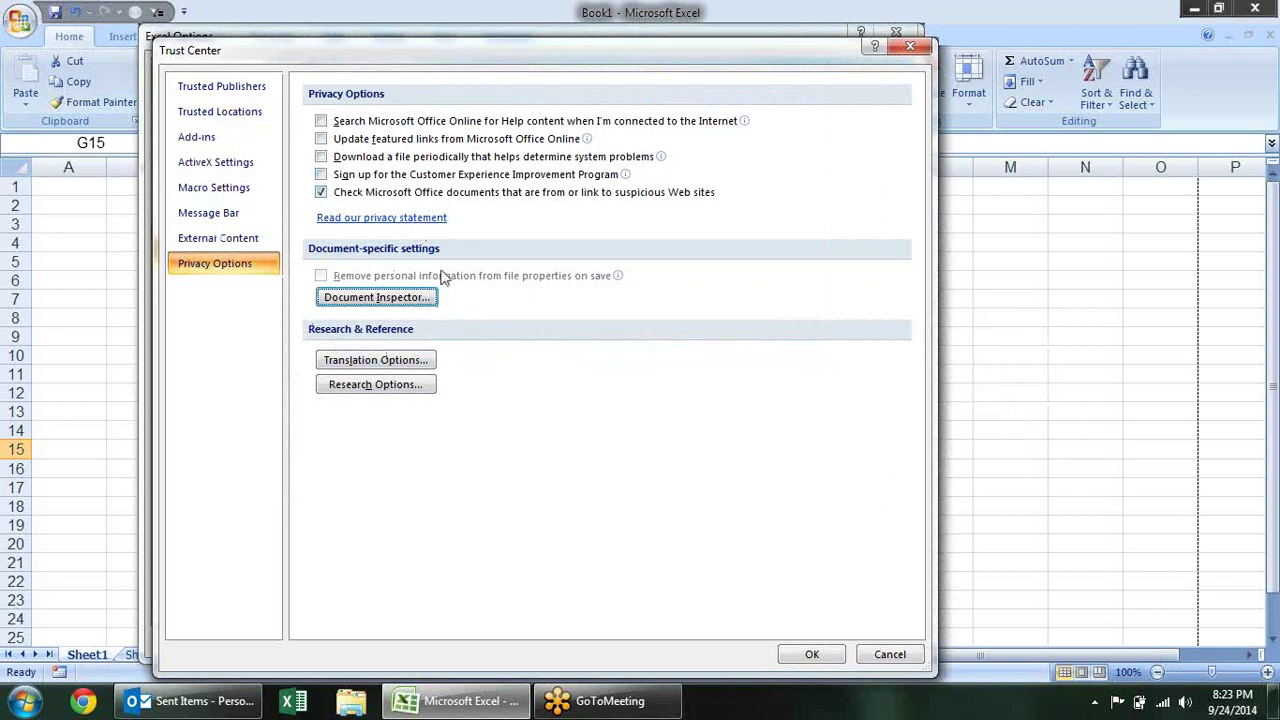
left_click(812, 656)
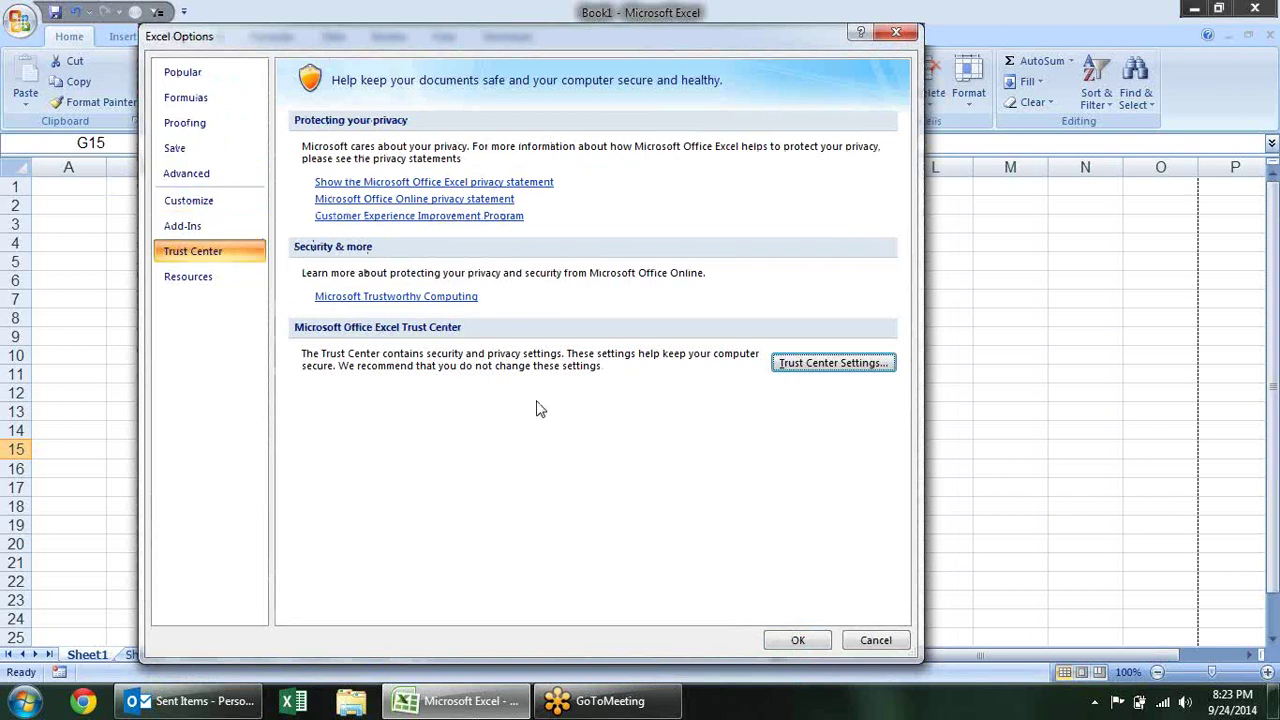
Close Excel Options, delete the sample numbers in E3:H15, and minimise the workbook
left_click(797, 641)
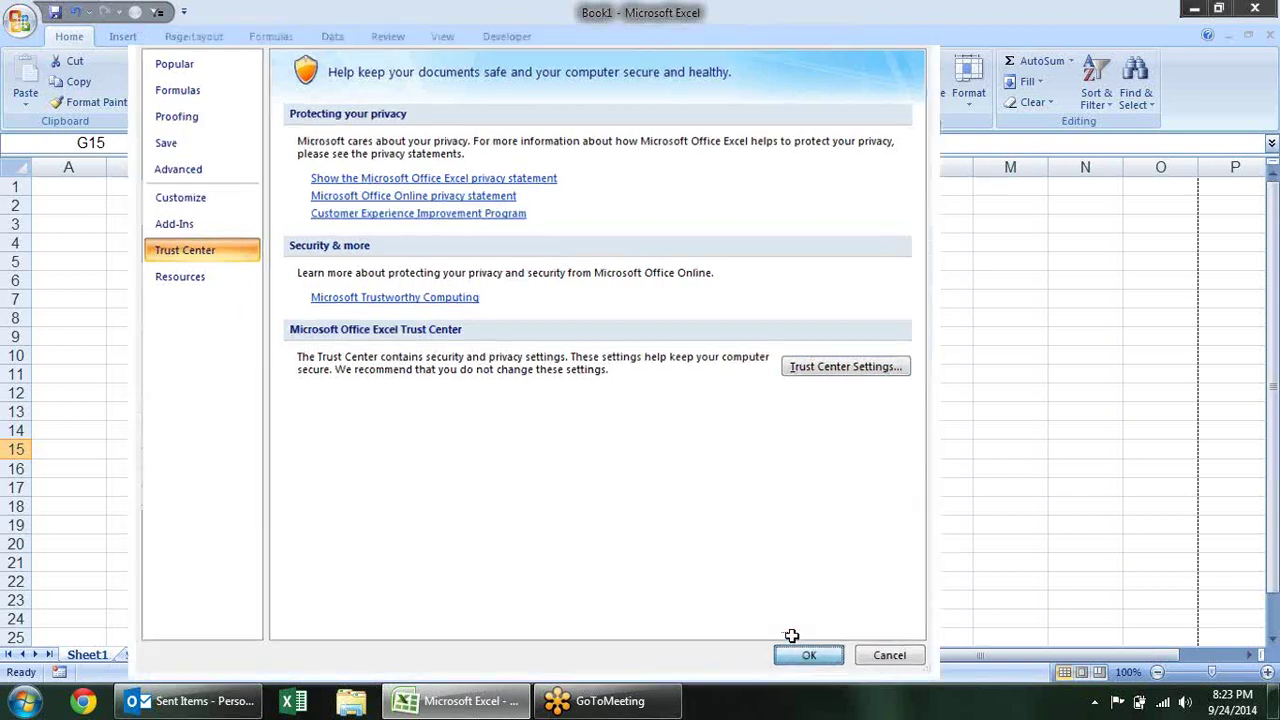
left_click(306, 316)
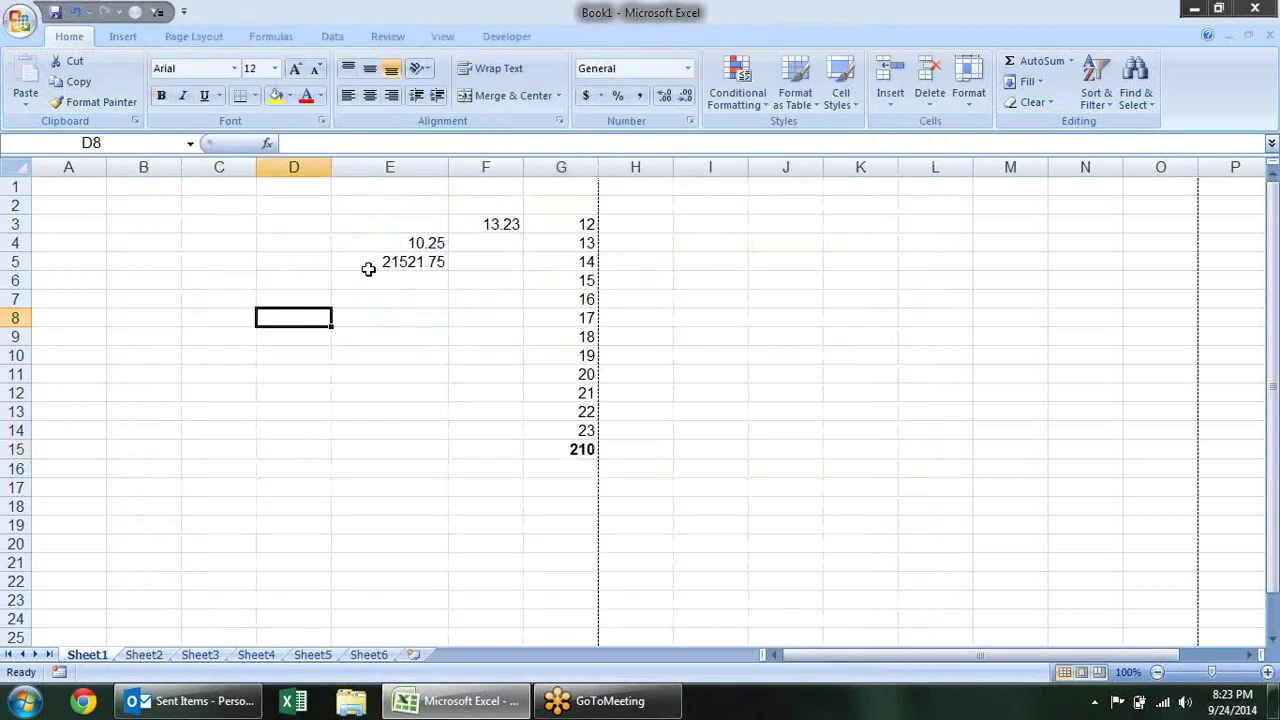
left_click_drag(338, 218, 613, 449)
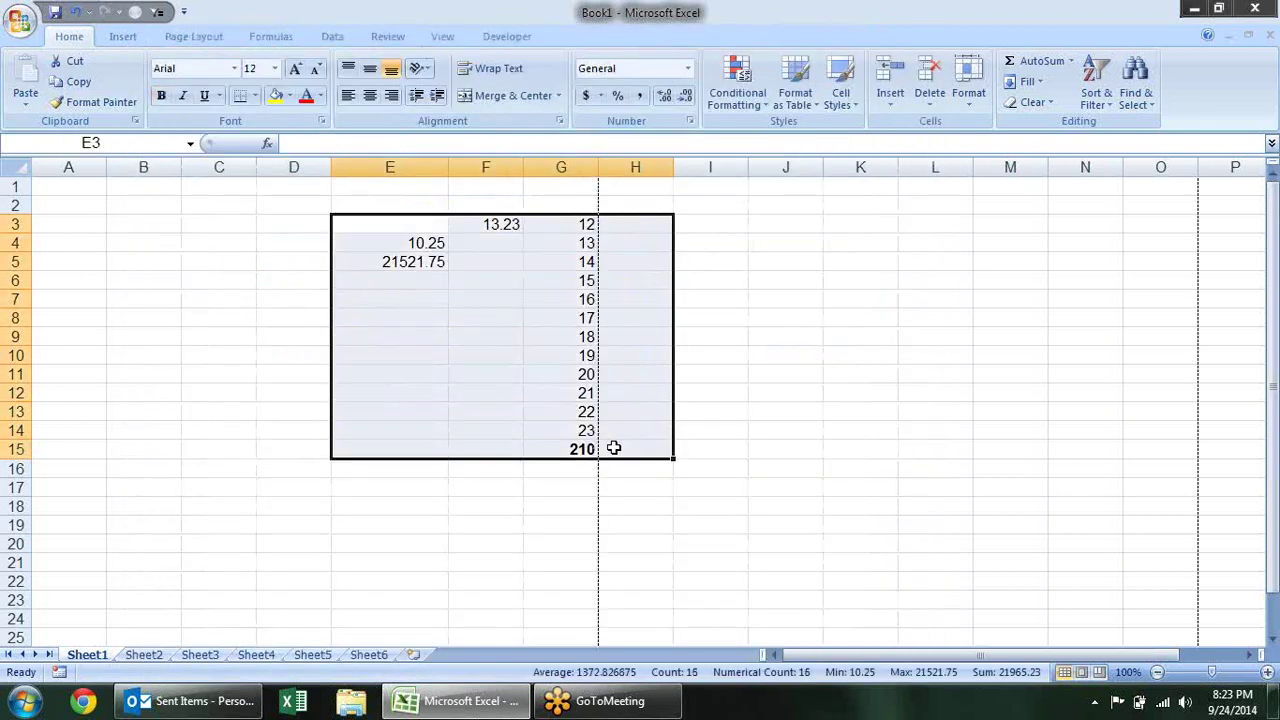
key("Delete")
left_click(712, 320)
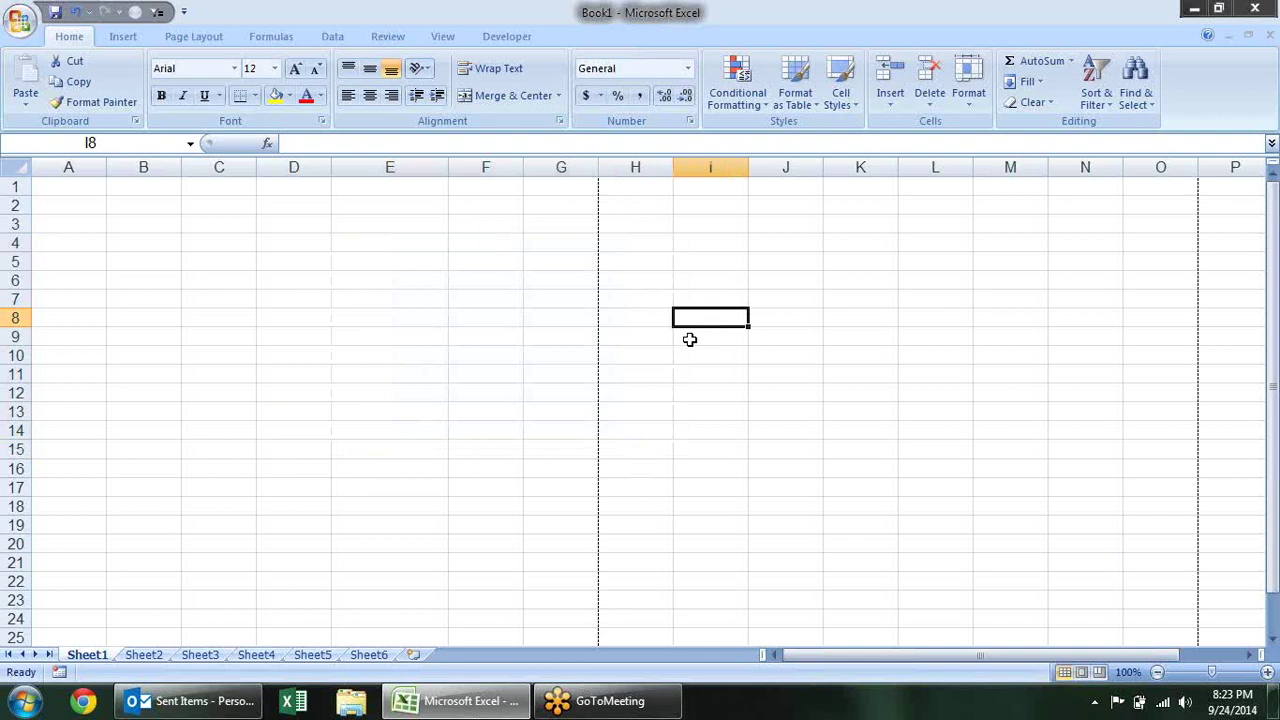
left_click(1194, 8)
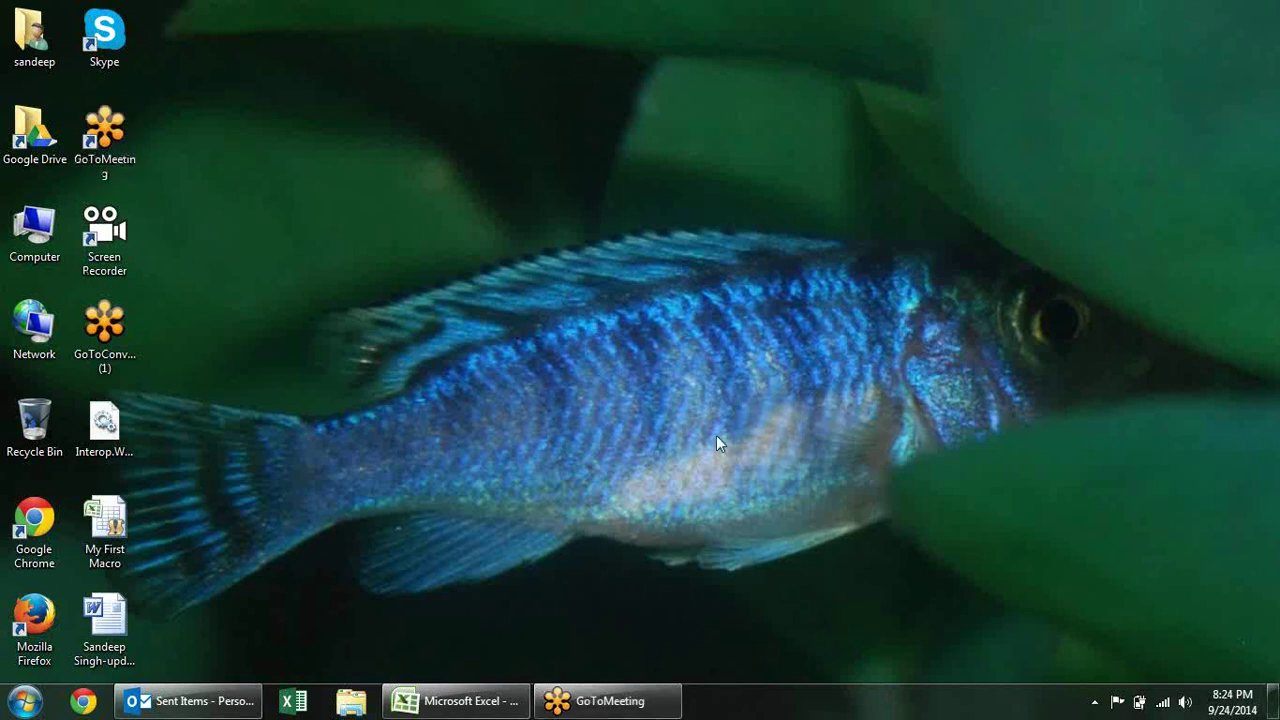
Refresh the desktop icons using the desktop's right-click Refresh command
right_click(507, 302)
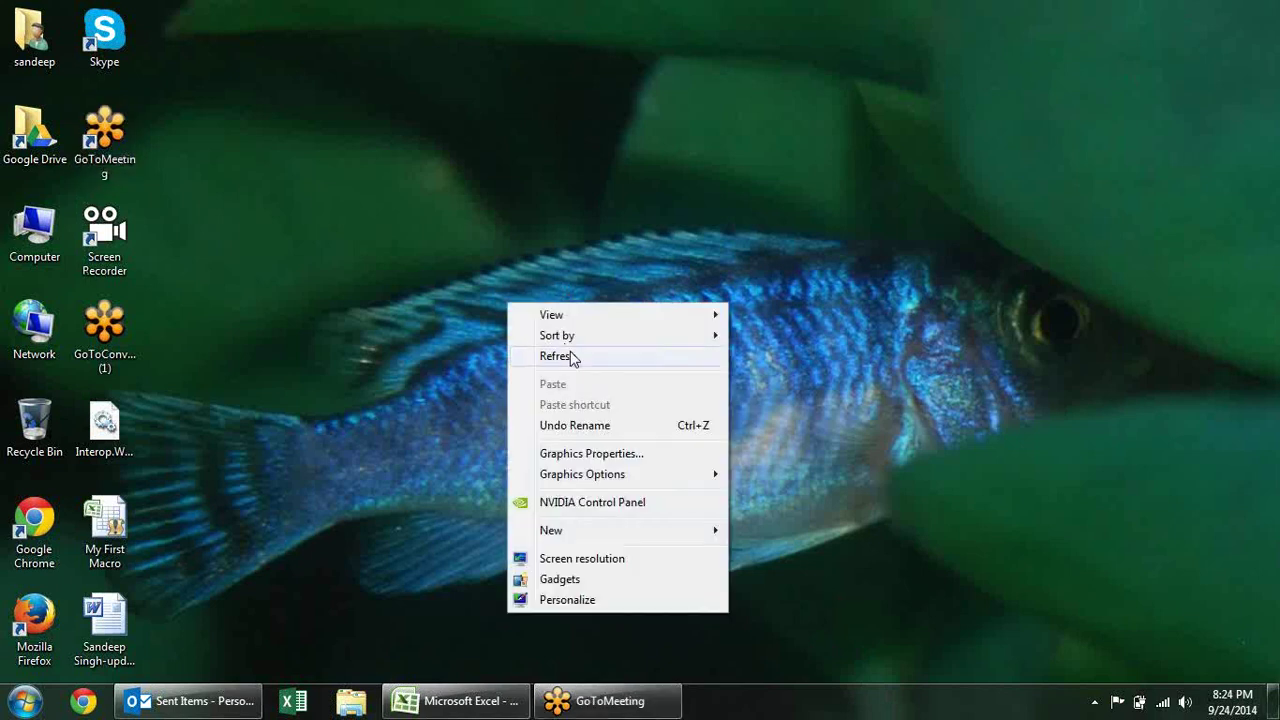
left_click(570, 356)
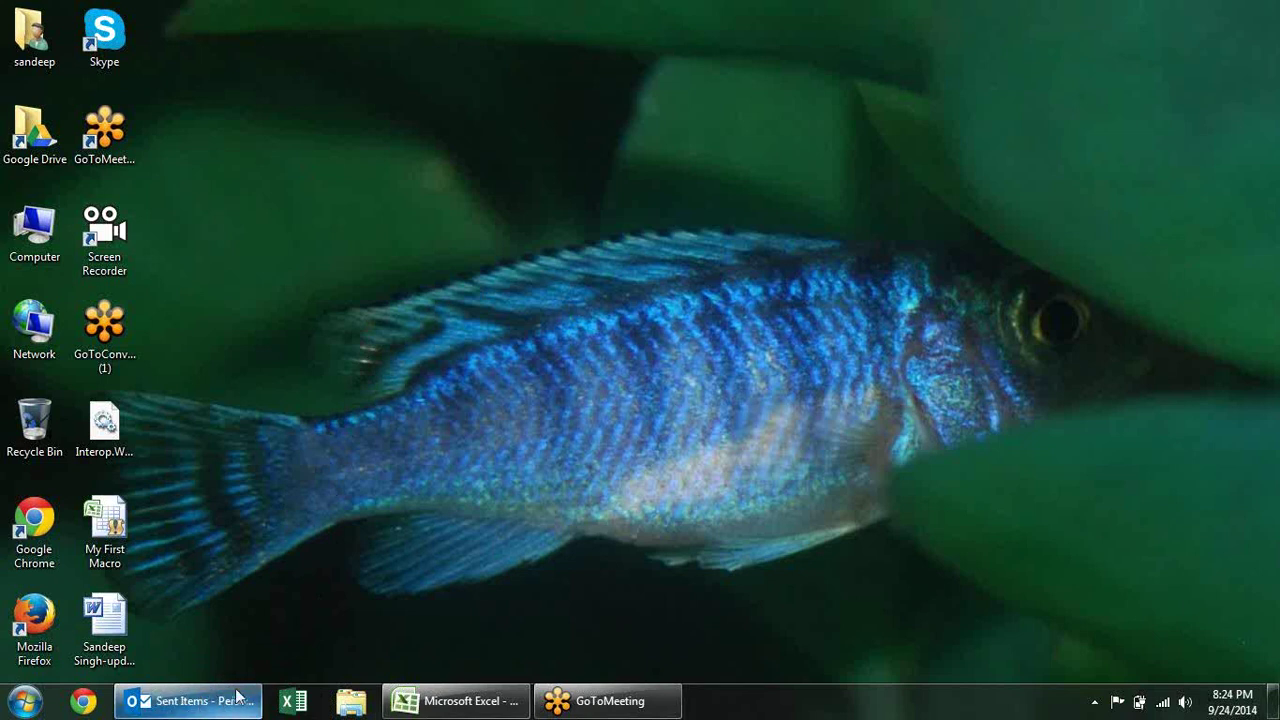
mouse_move(217, 704)
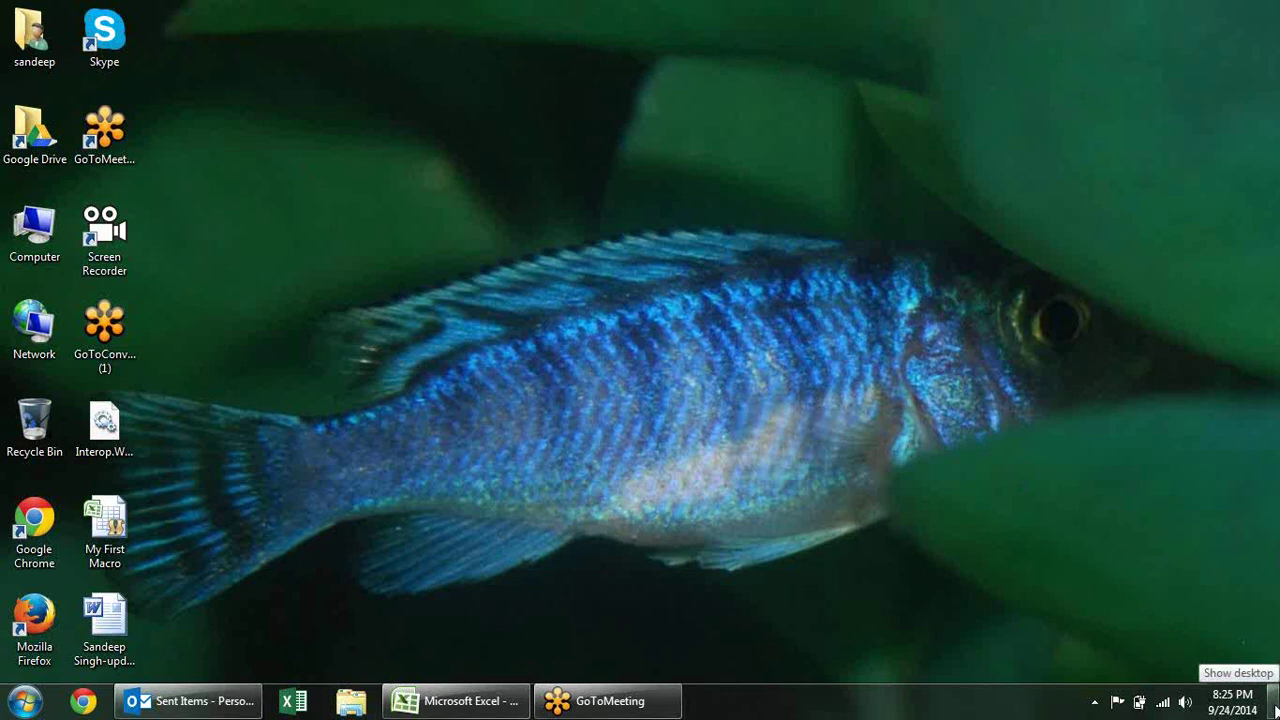
left_click(516, 706)
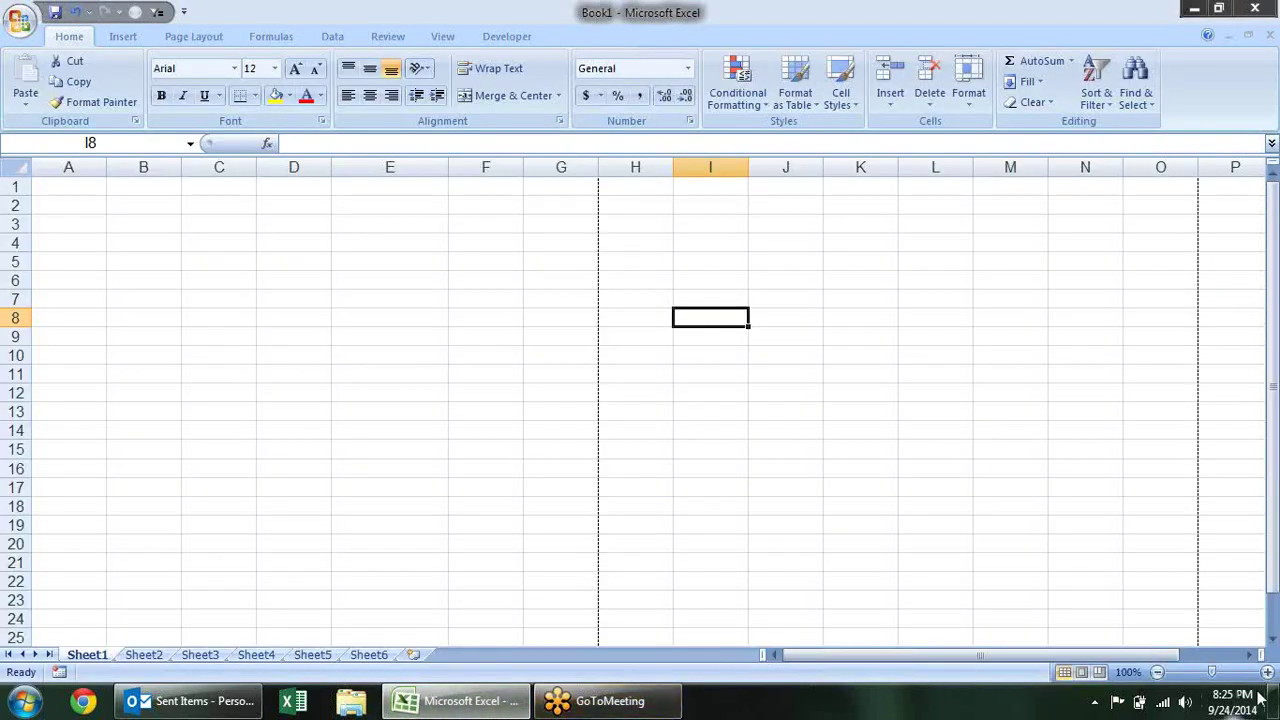
left_click(1273, 702)
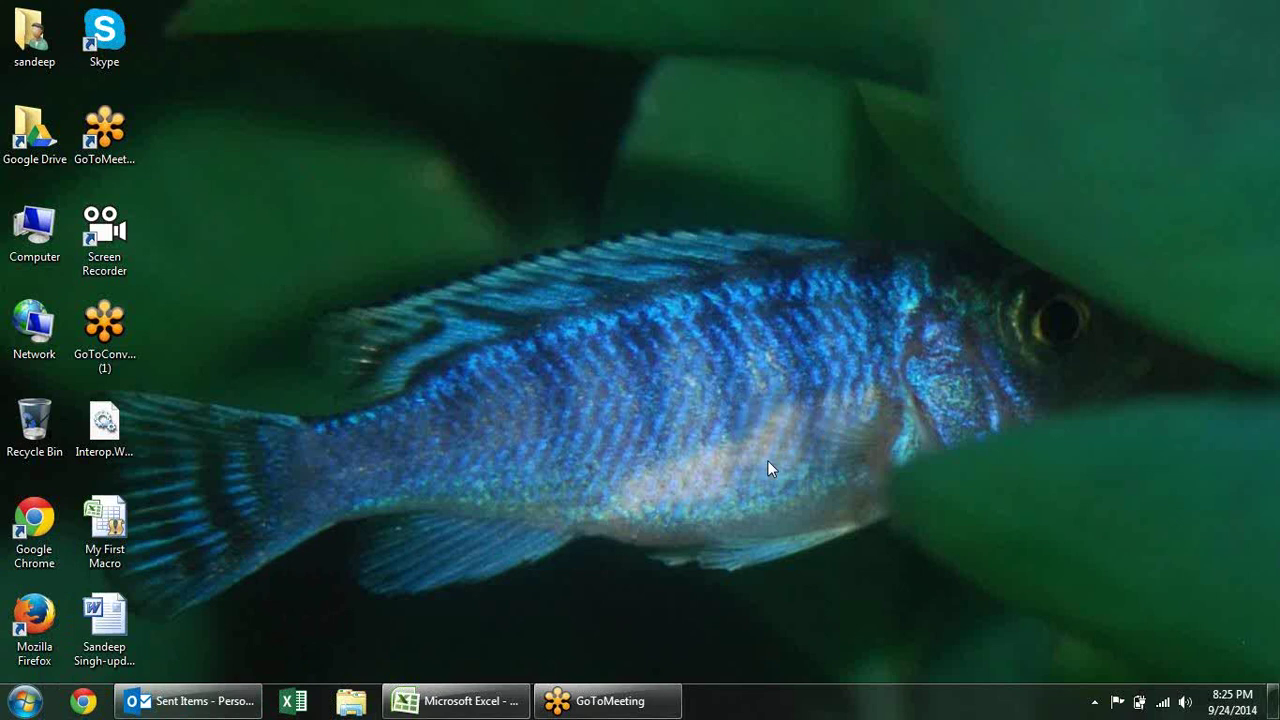
Start Google Chrome from its taskbar icon
left_click(84, 701)
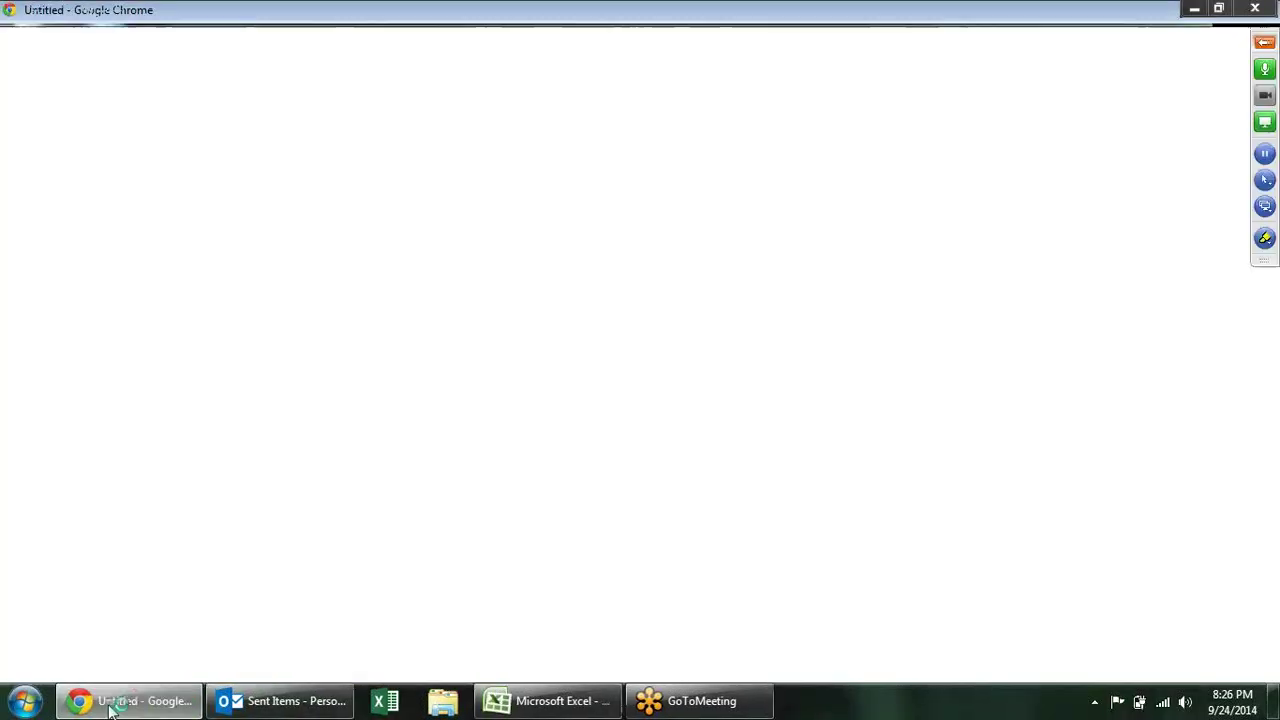
Wait for the Google home page to load, then Alt+Tab to the Outlook Sent Items window
mouse_move(112, 704)
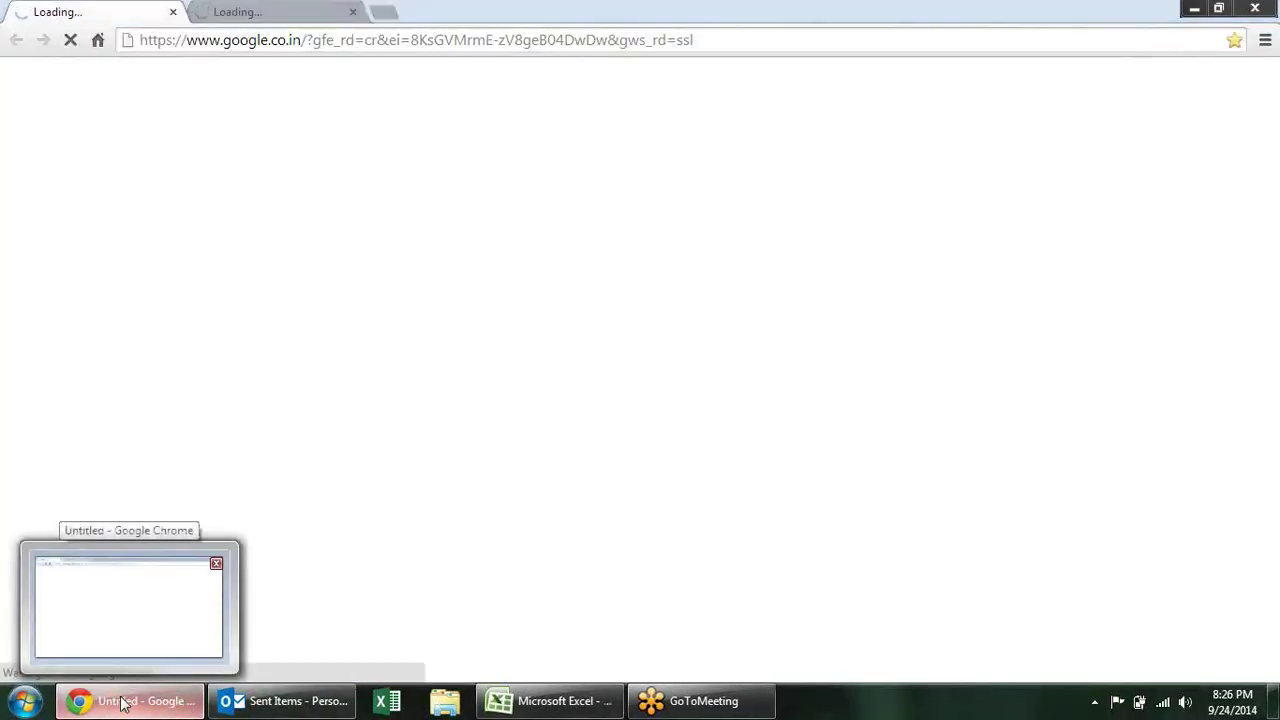
mouse_move(231, 705)
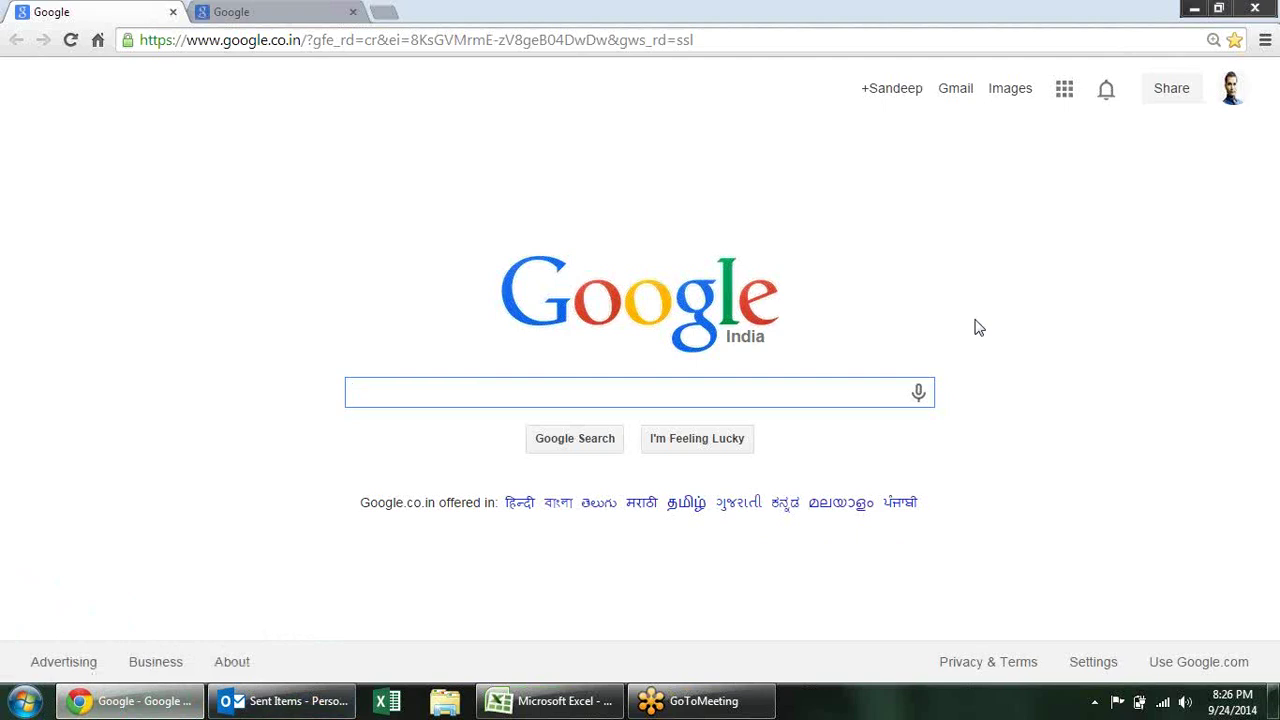
key("alt+Tab")
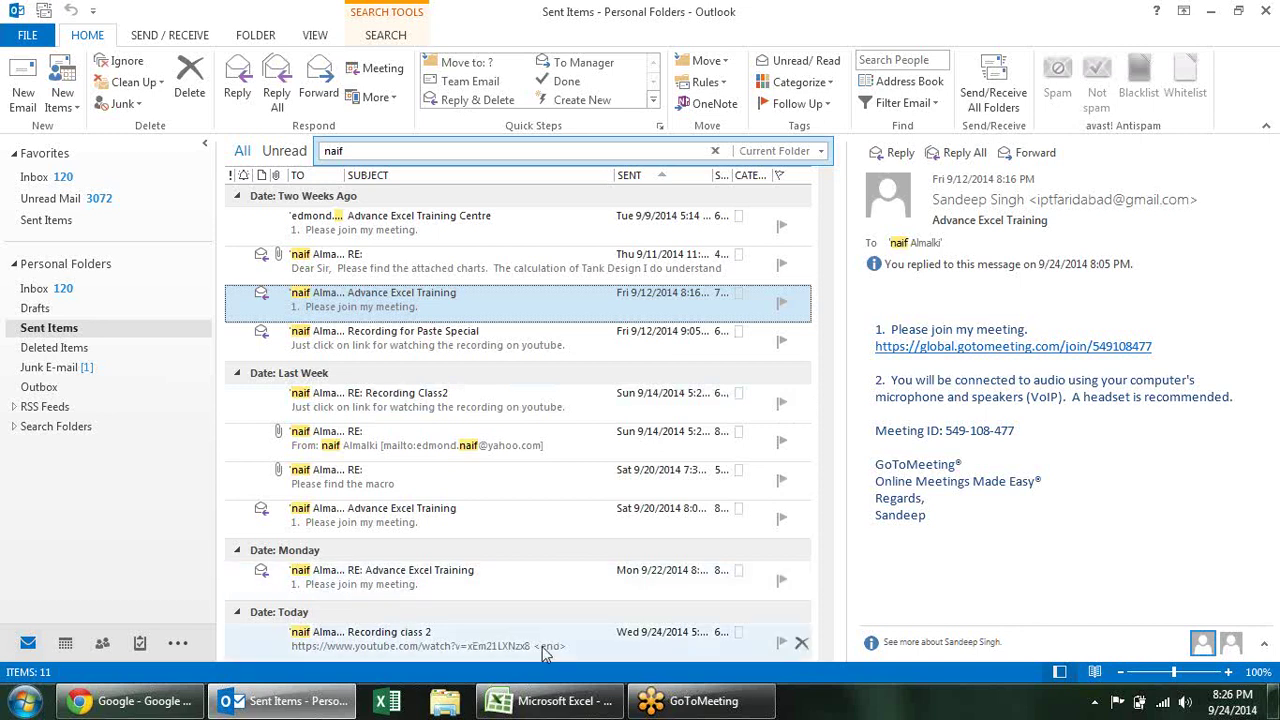
Alt+Tab to Excel, then minimise the Excel, Outlook and Chrome windows to reveal the desktop
mouse_move(547, 708)
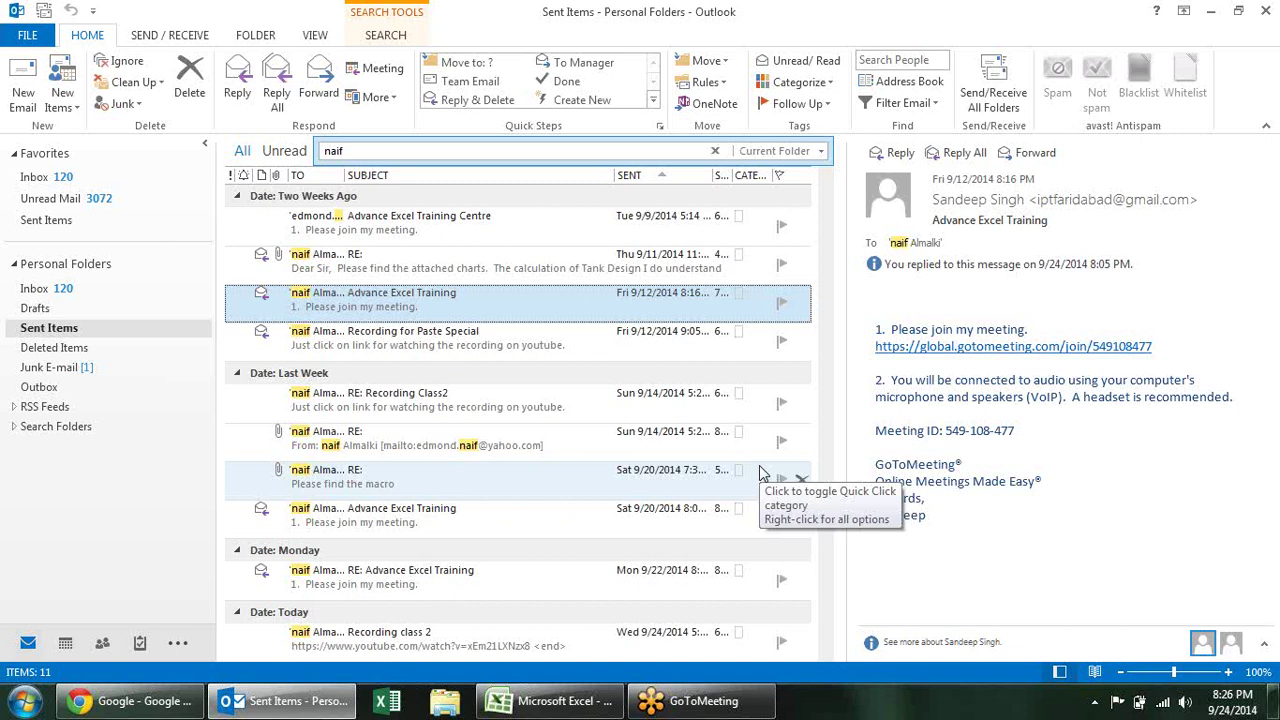
key("alt+Tab")
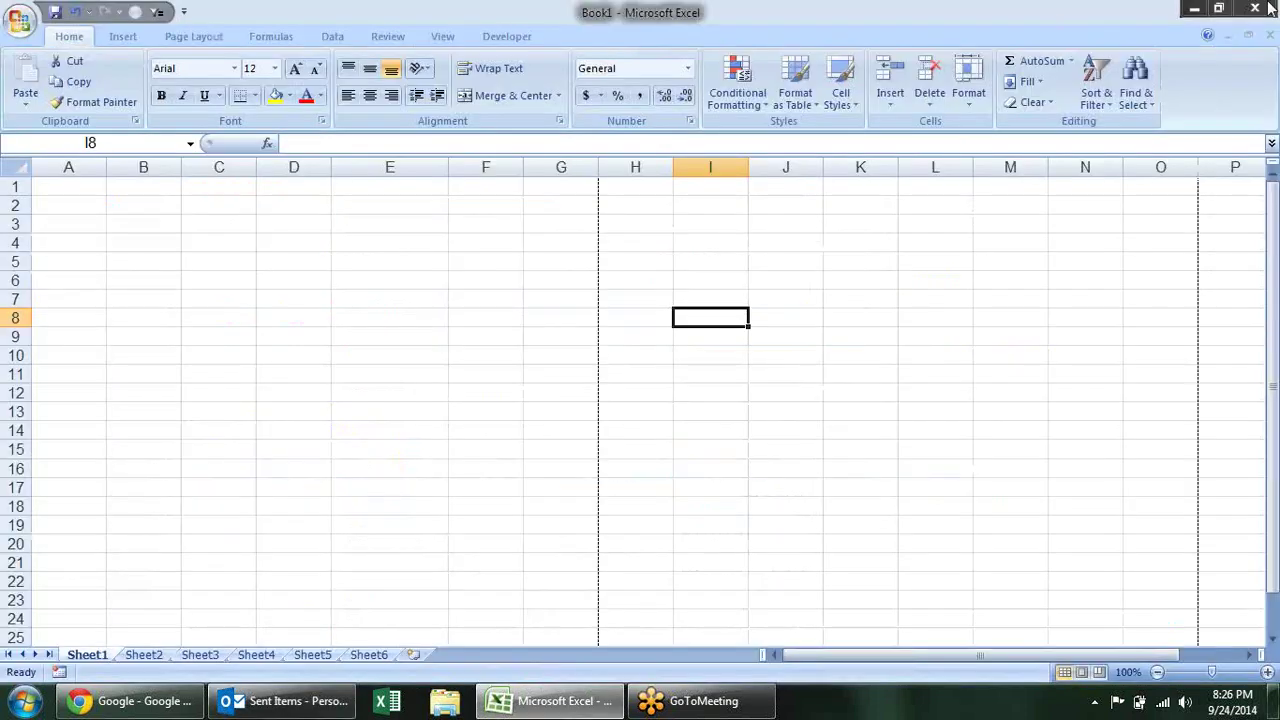
left_click(1190, 12)
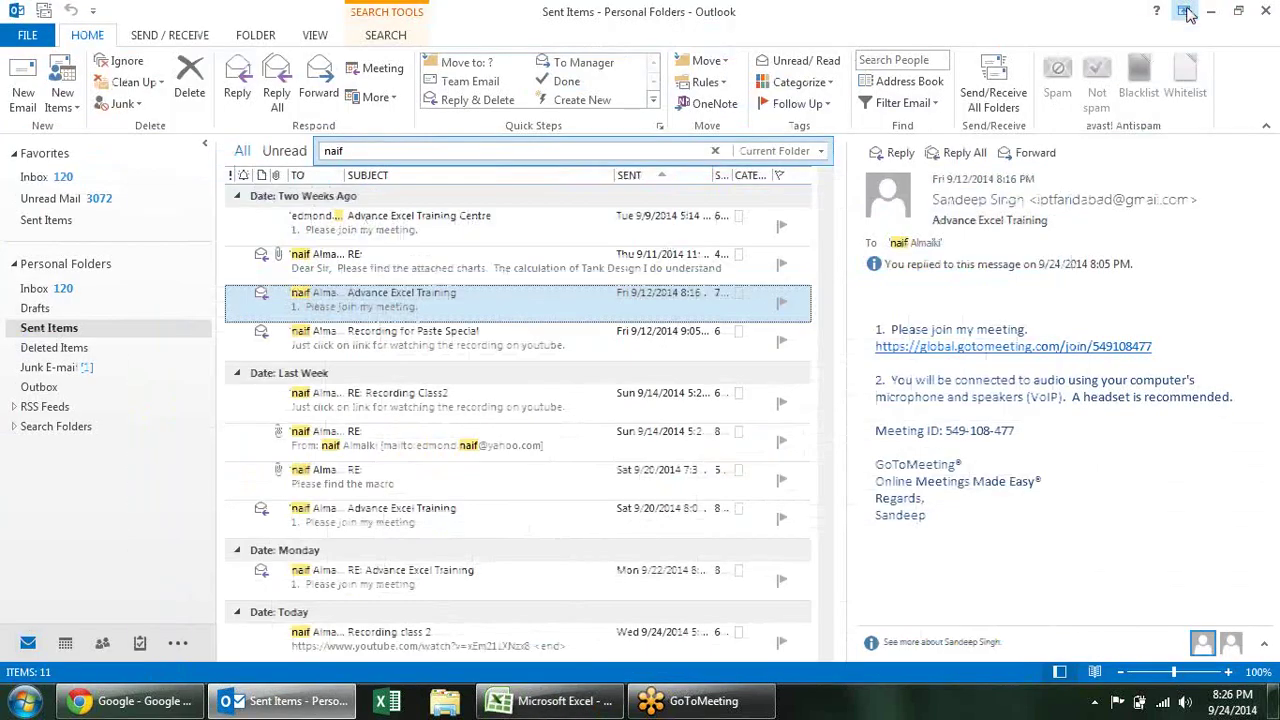
left_click(1194, 10)
left_click(1197, 9)
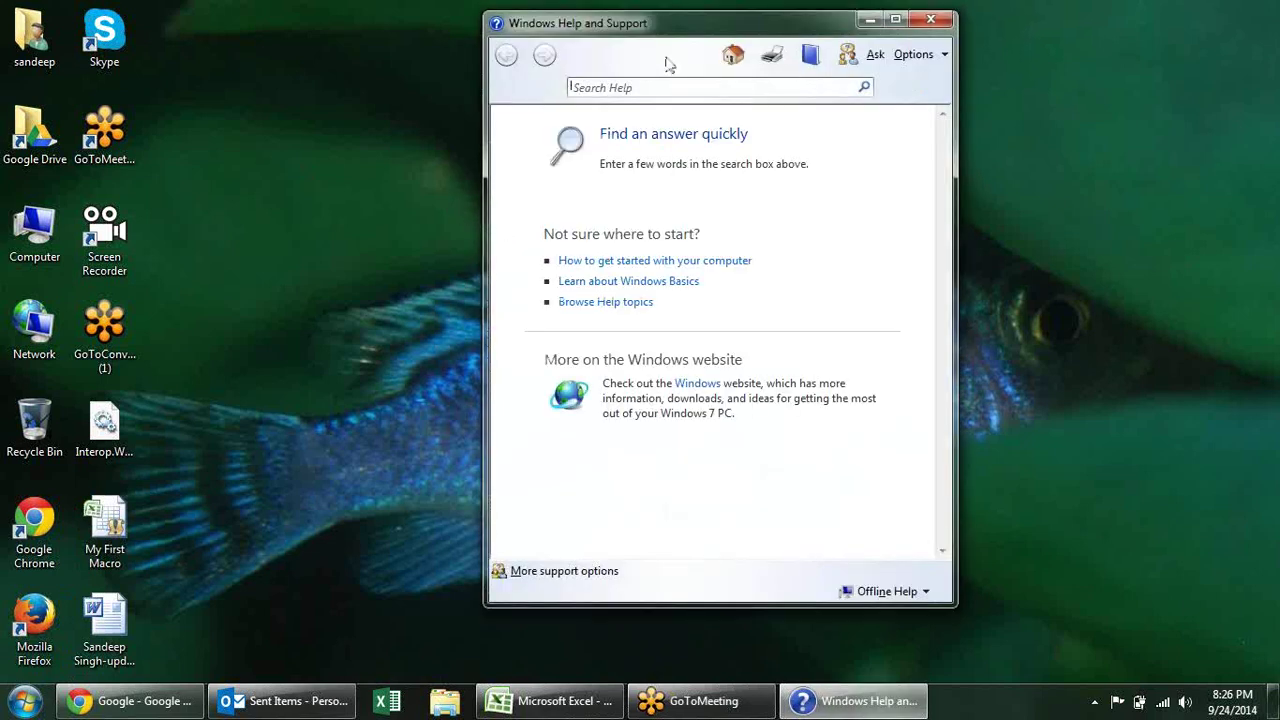
Search Help for keyboard shortcuts and open the Keyboard shortcuts article maximized
type("keyboard shortcuts")
key("Return")
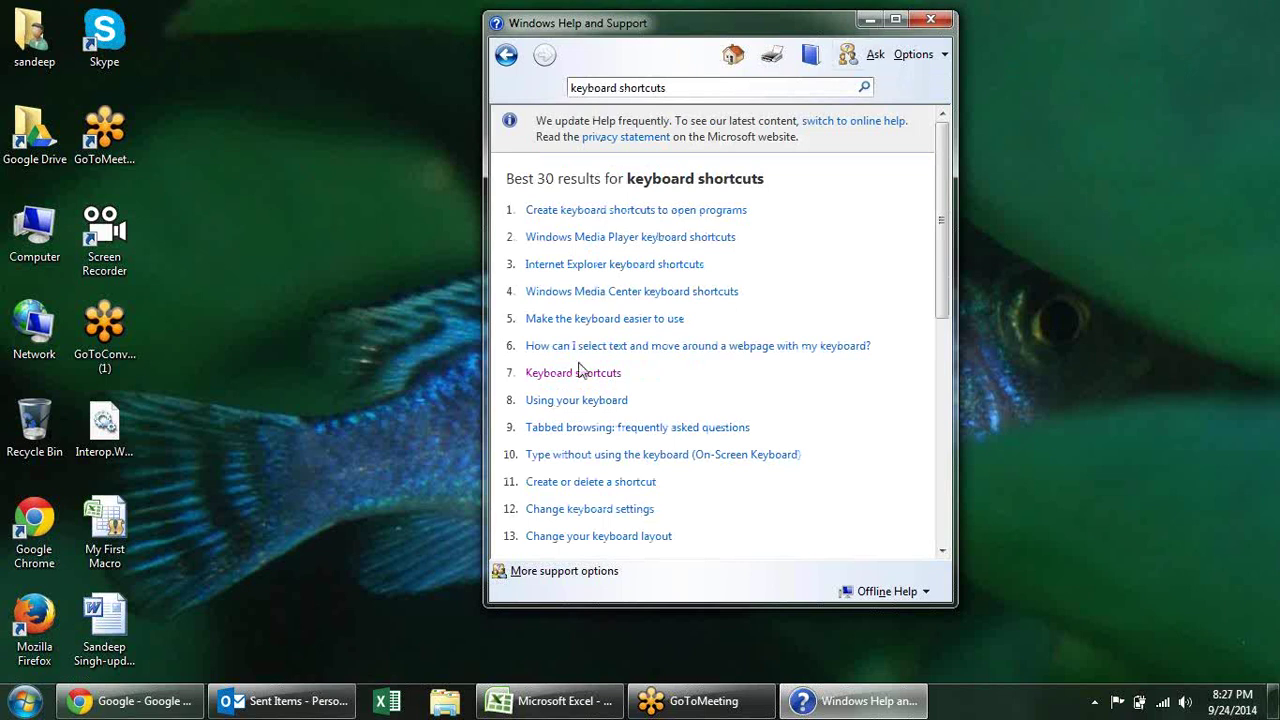
left_click(582, 376)
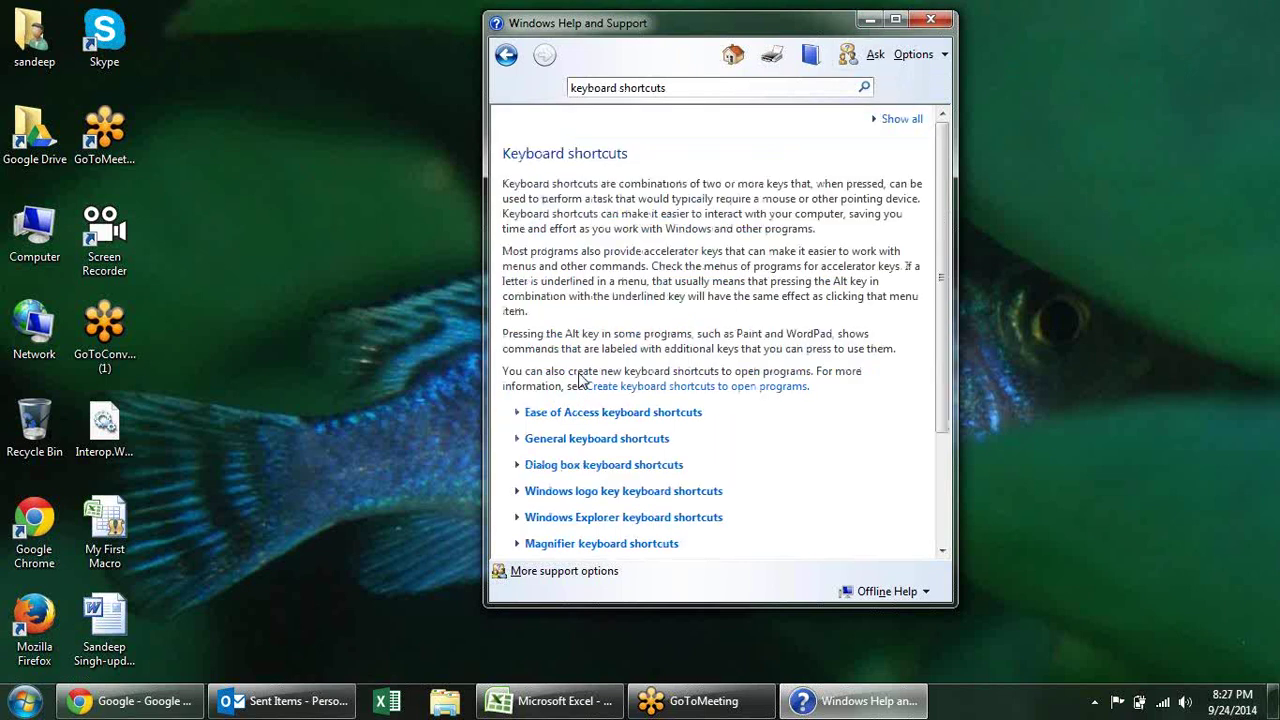
left_click(893, 22)
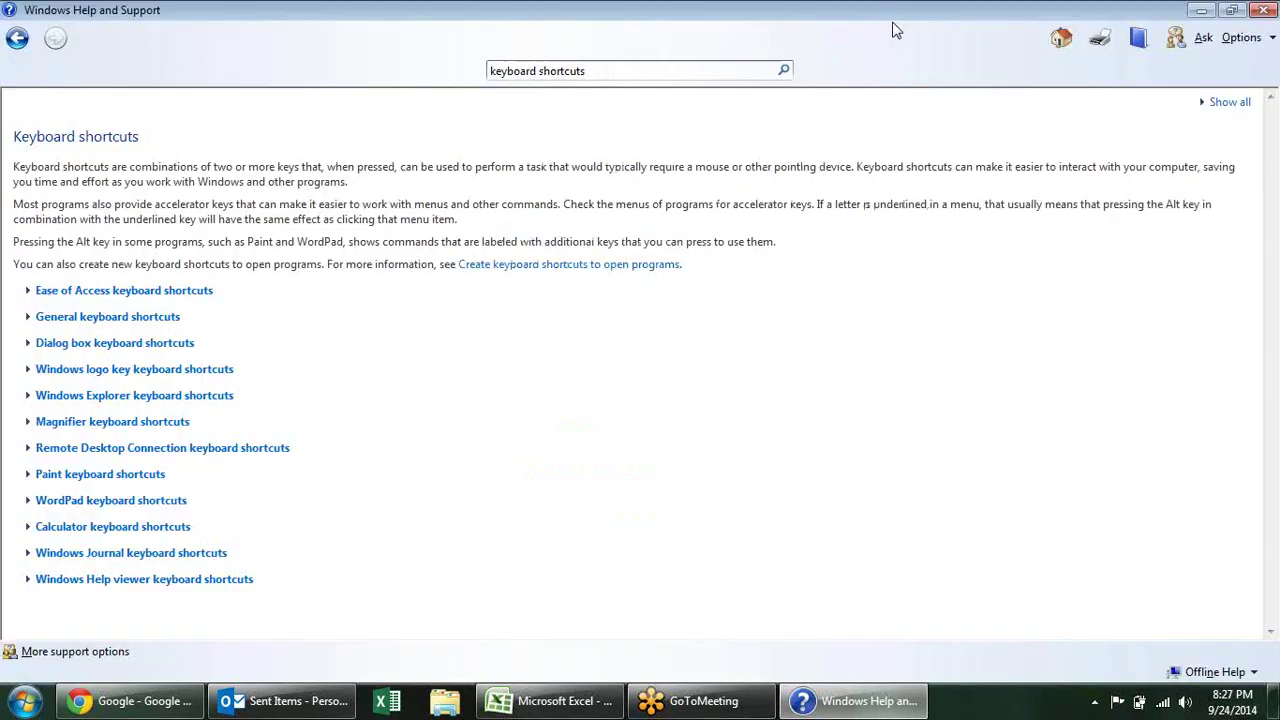
Expand the Ease of Access, General and Dialog box shortcut tables
left_click(185, 292)
scroll(600, 263, "down", 3)
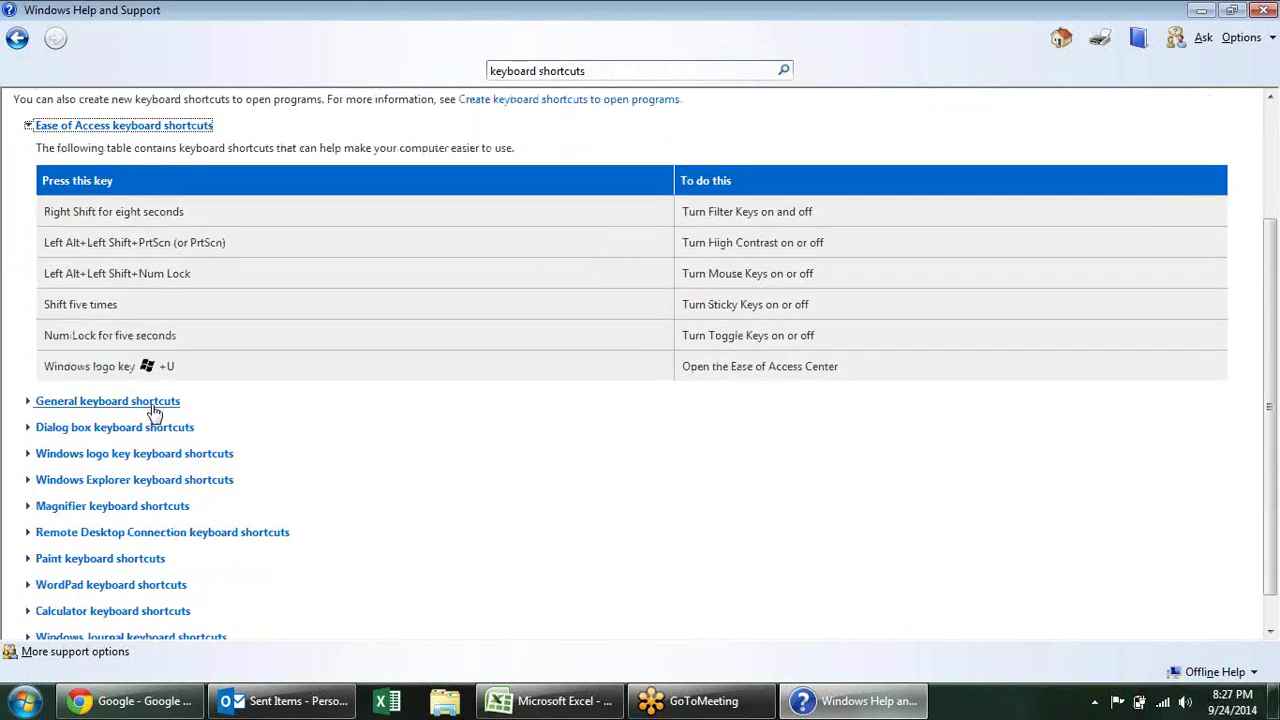
left_click(175, 401)
scroll(417, 244, "down", 3)
scroll(417, 244, "down", 3)
scroll(416, 240, "down", 1)
scroll(415, 236, "down", 3)
scroll(415, 236, "down", 2)
scroll(415, 237, "down", 4)
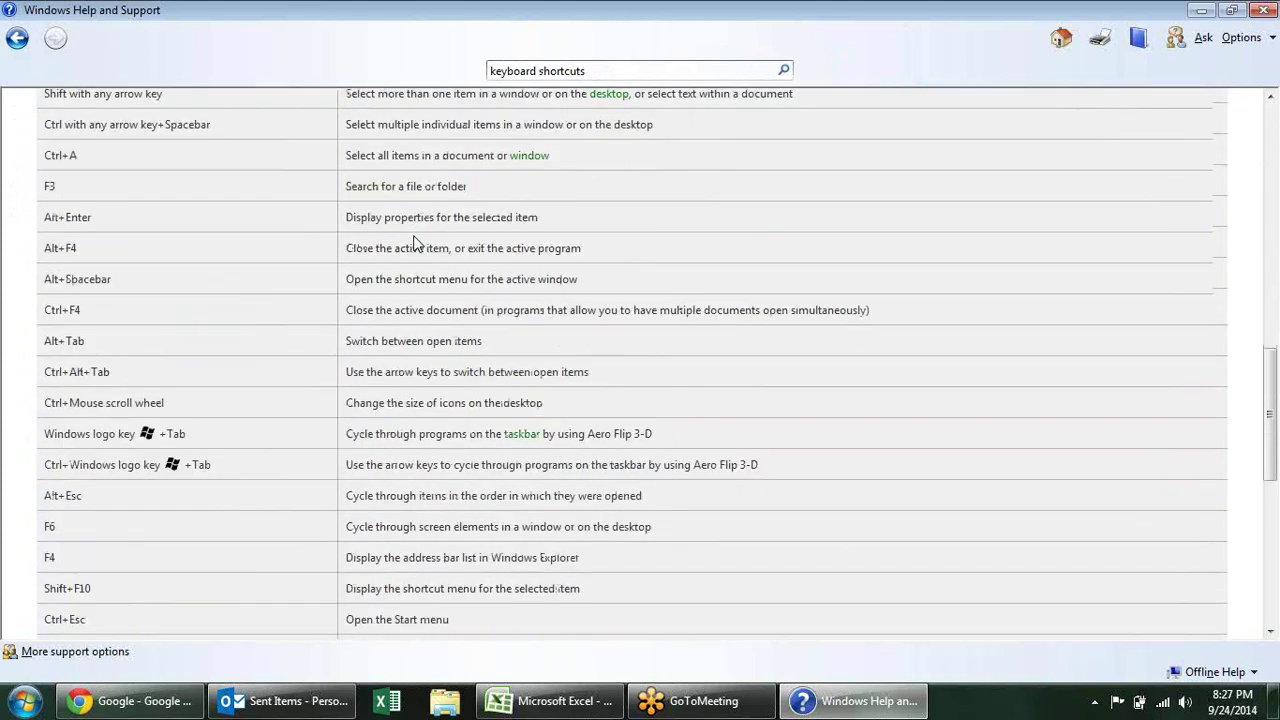
scroll(414, 238, "down", 5)
scroll(417, 244, "down", 5)
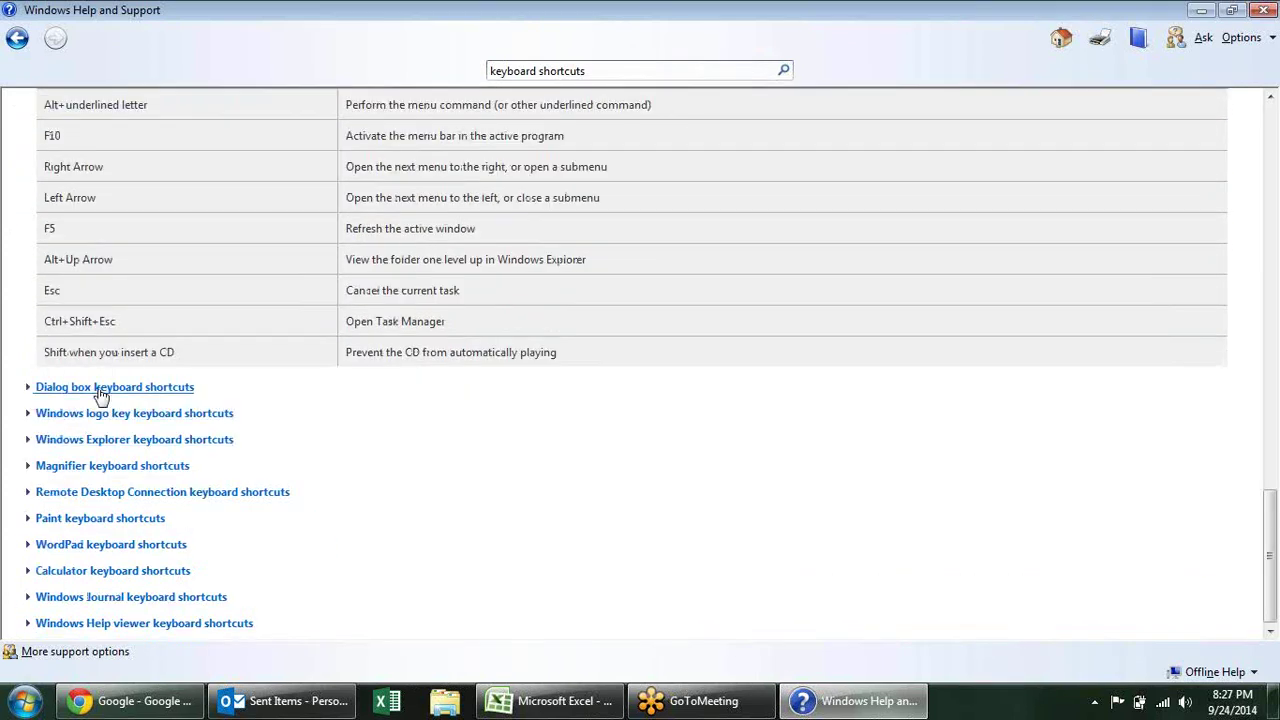
left_click(100, 390)
scroll(470, 270, "down", 5)
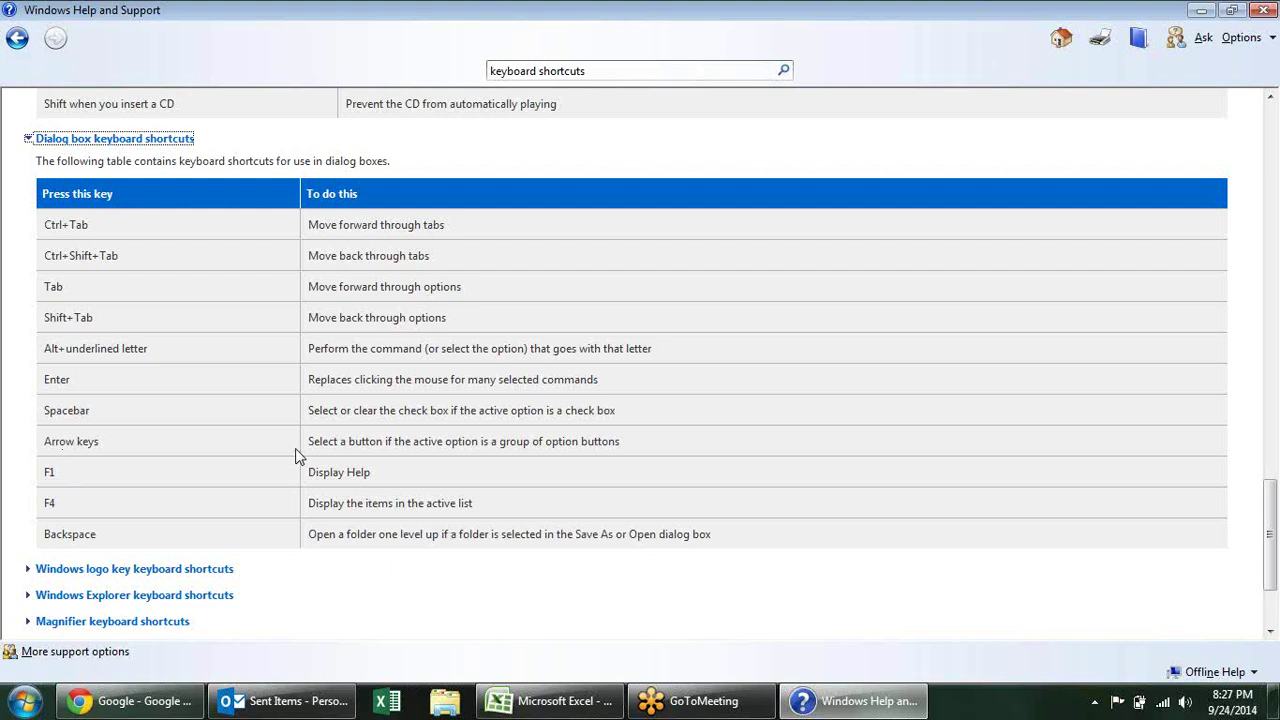
scroll(300, 425, "down", 3)
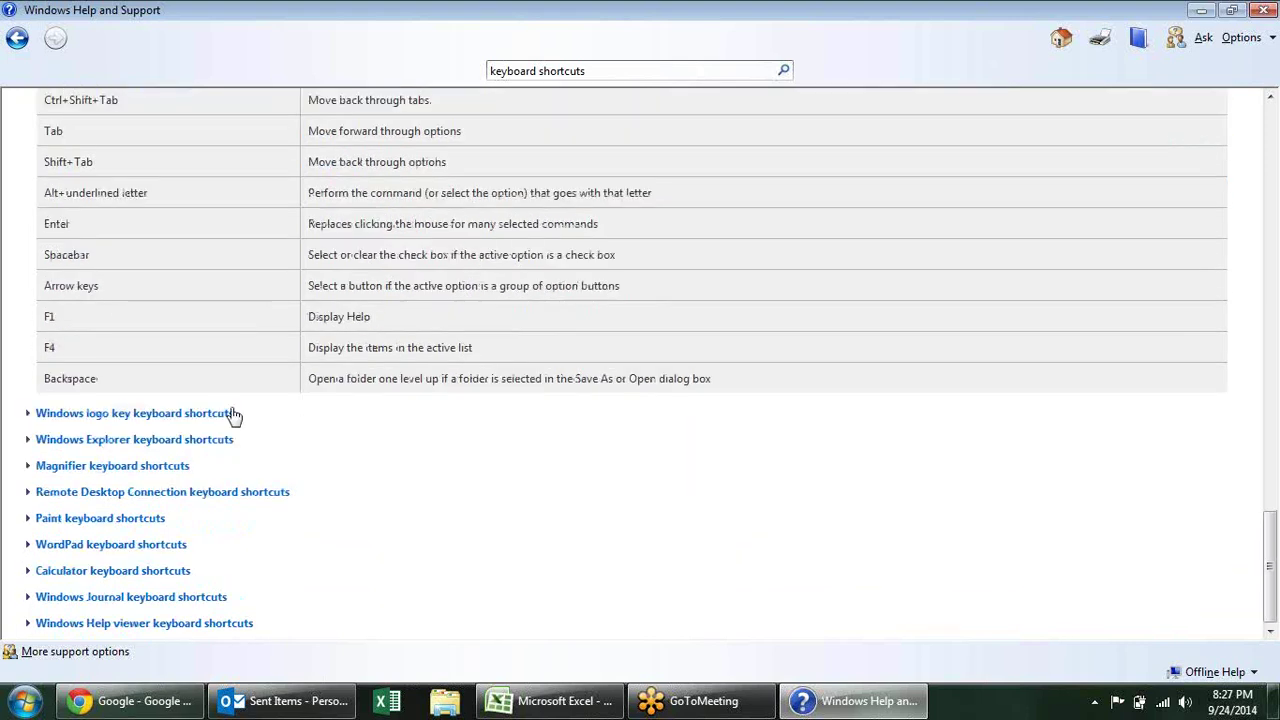
Expand the Windows logo key, Windows Explorer and Magnifier shortcut tables
left_click(177, 416)
scroll(180, 420, "down", 5)
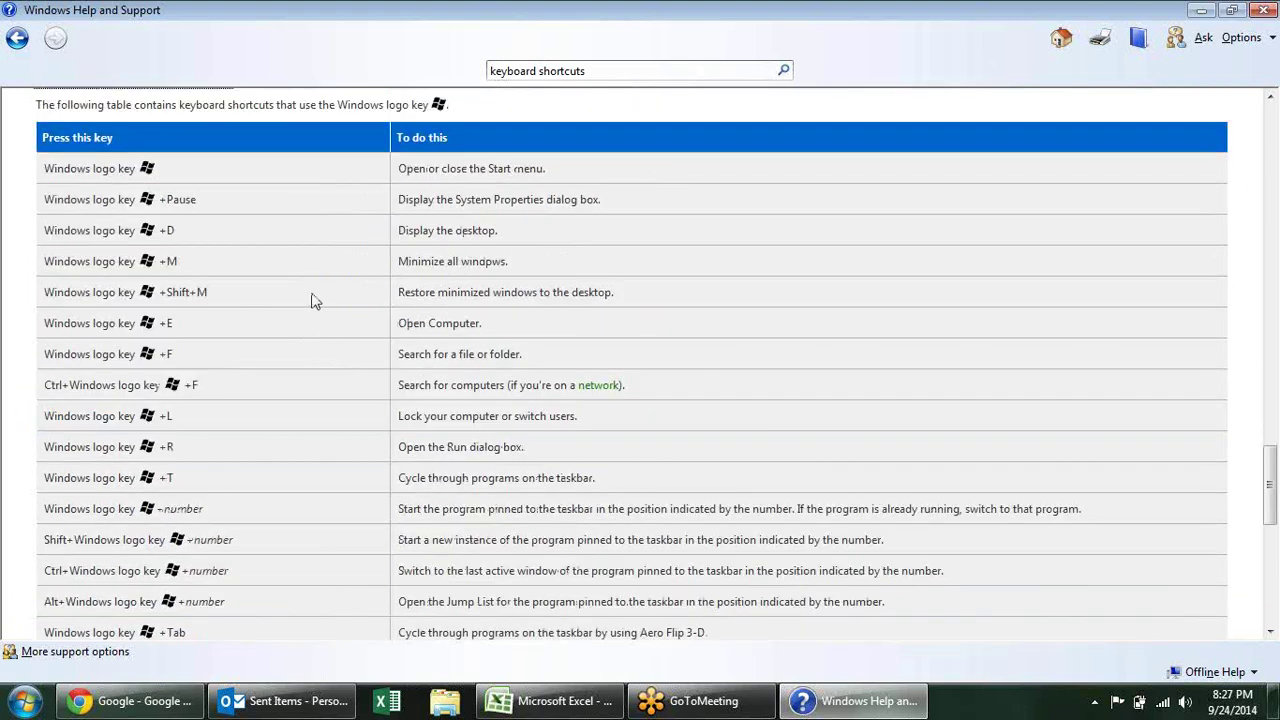
scroll(285, 495, "down", 10)
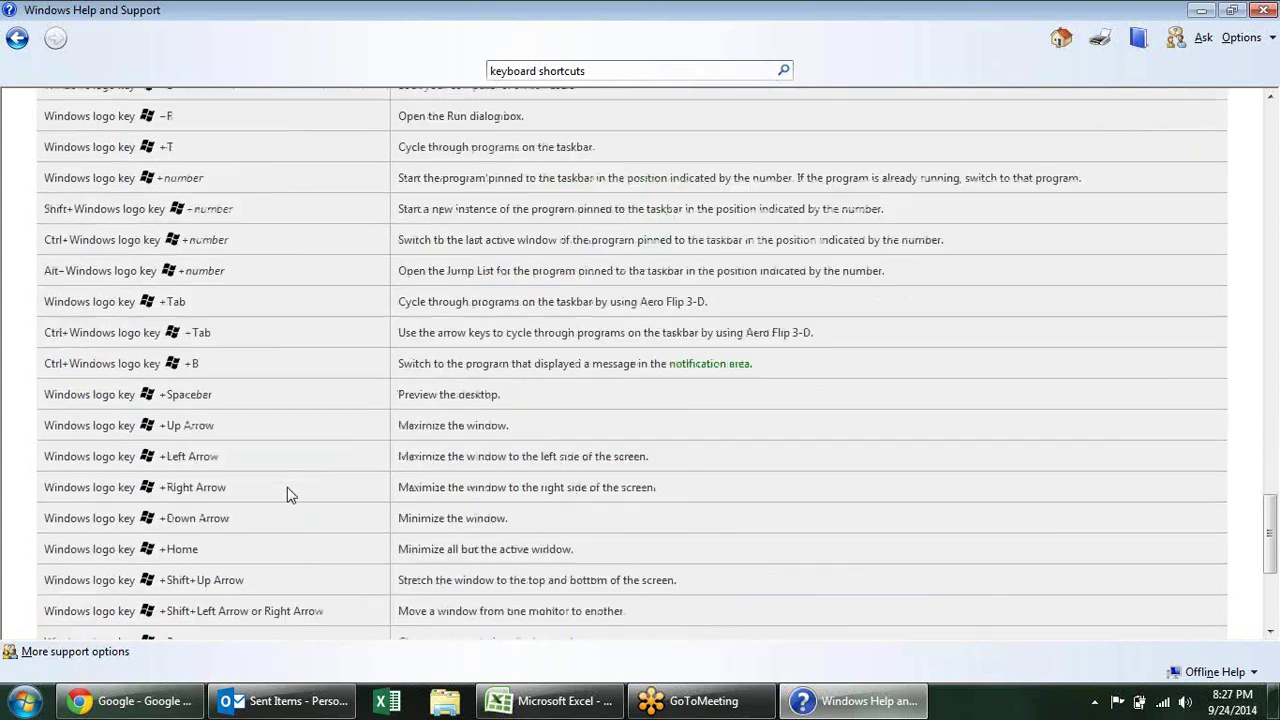
scroll(287, 493, "down", 2)
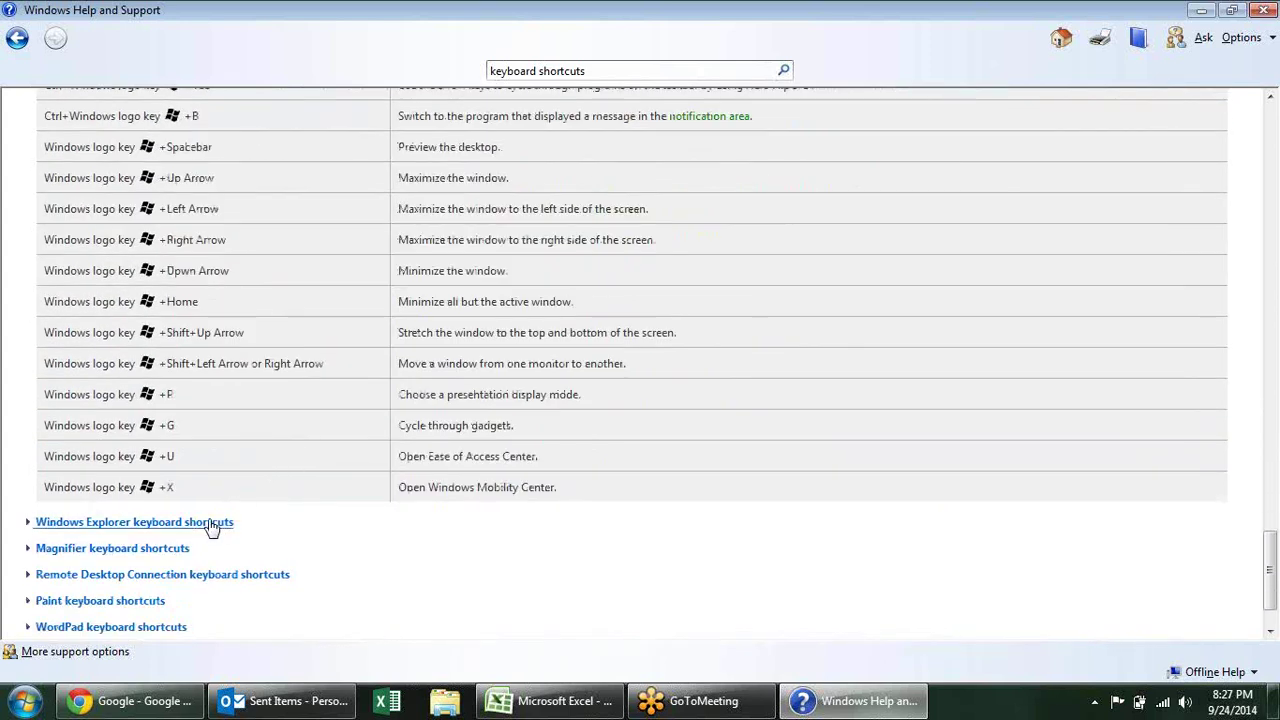
left_click(210, 522)
scroll(434, 397, "down", 2)
scroll(527, 362, "down", 5)
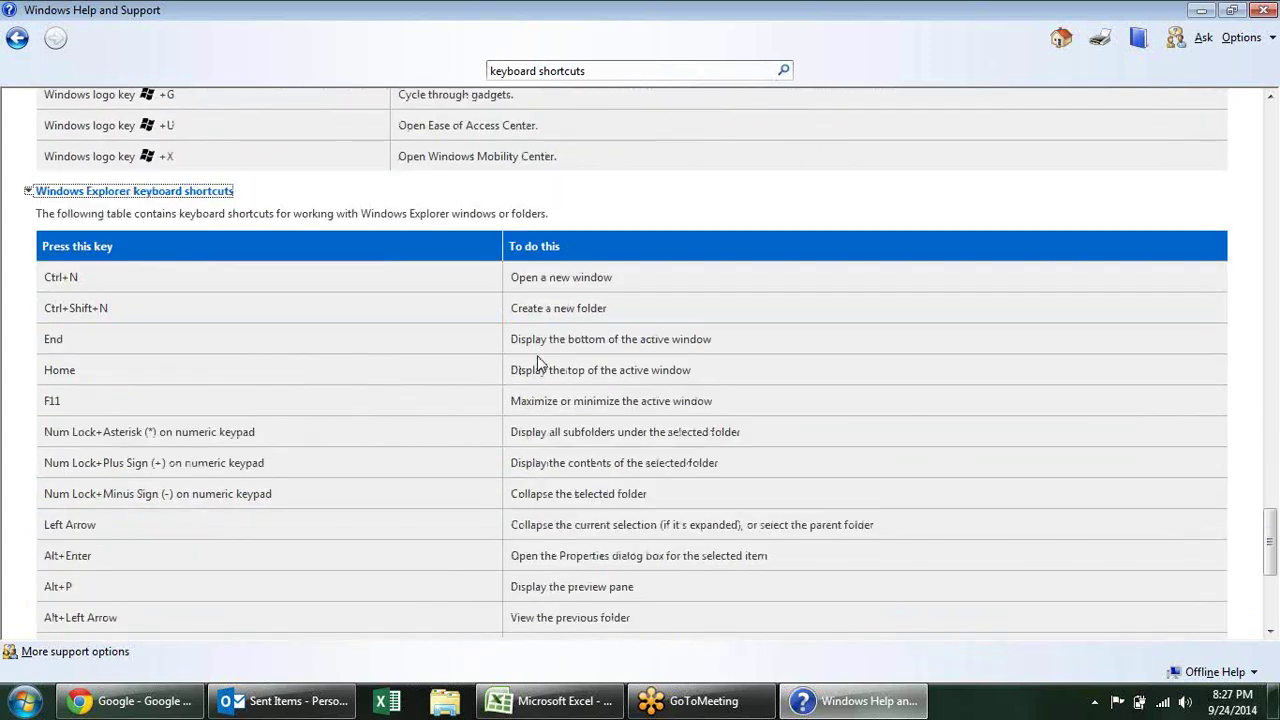
scroll(537, 362, "down", 3)
scroll(537, 366, "down", 2)
scroll(537, 360, "down", 2)
scroll(537, 360, "down", 1)
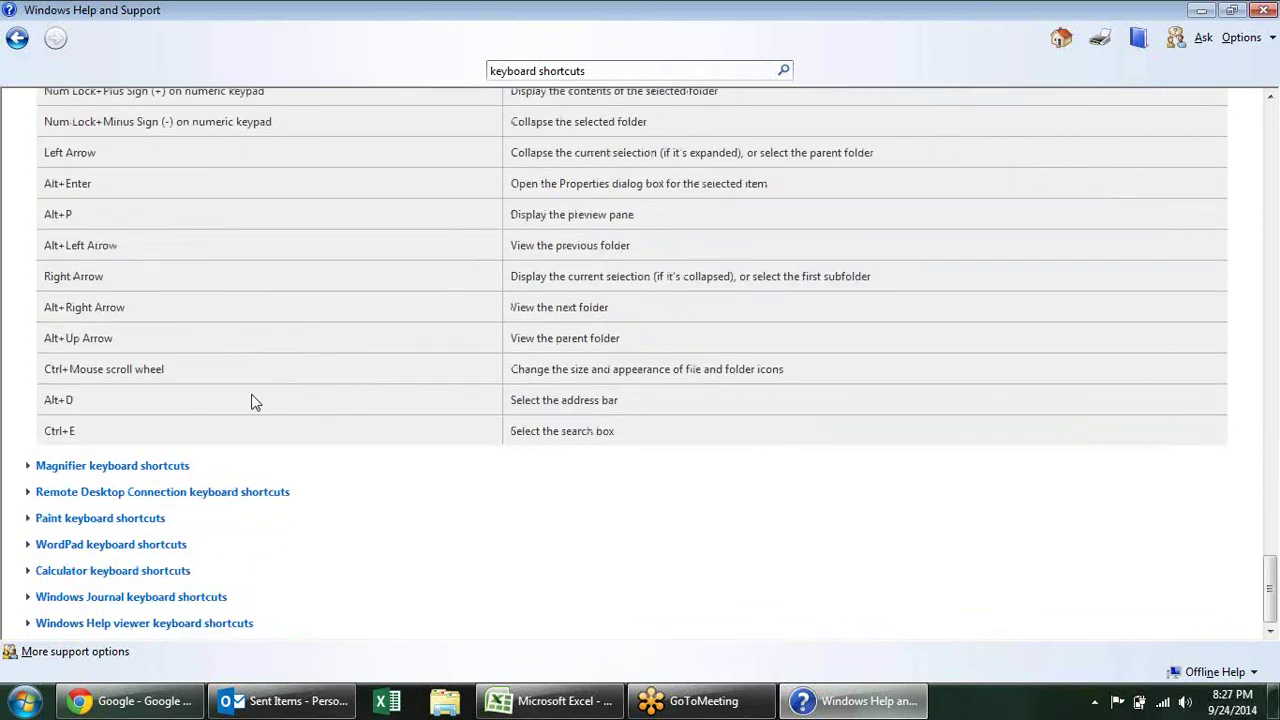
left_click(116, 467)
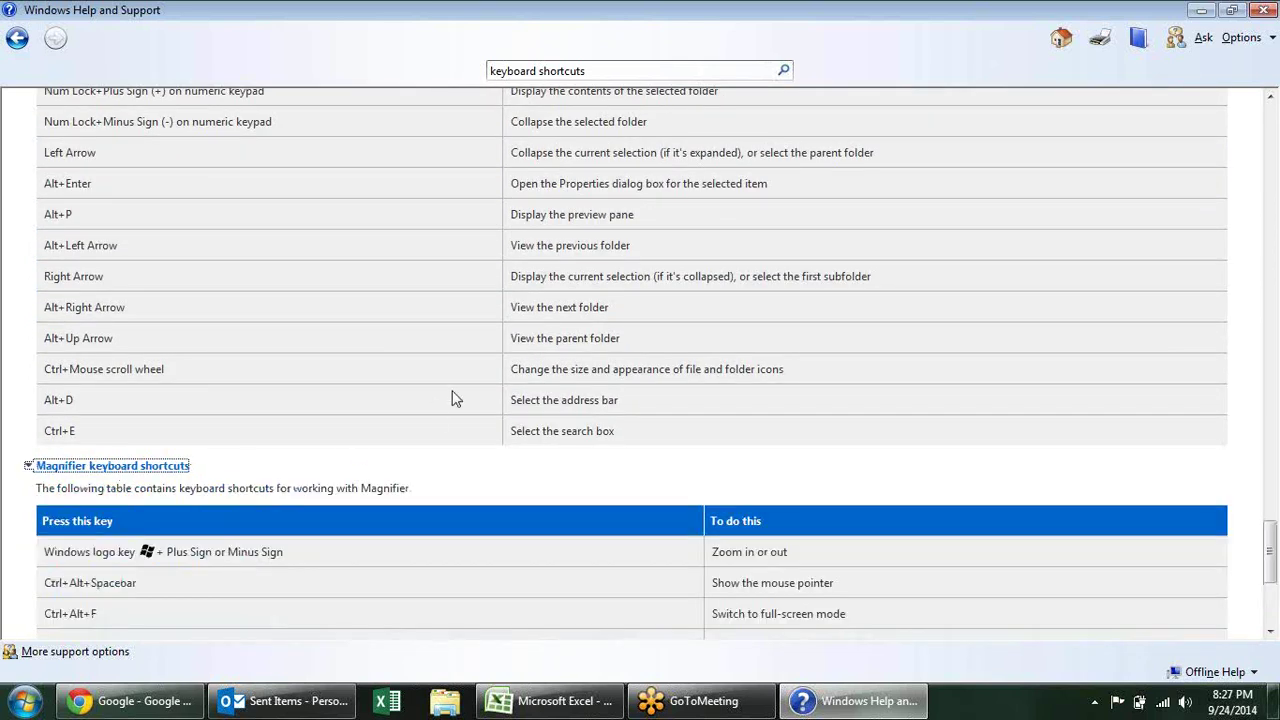
scroll(453, 397, "down", 7)
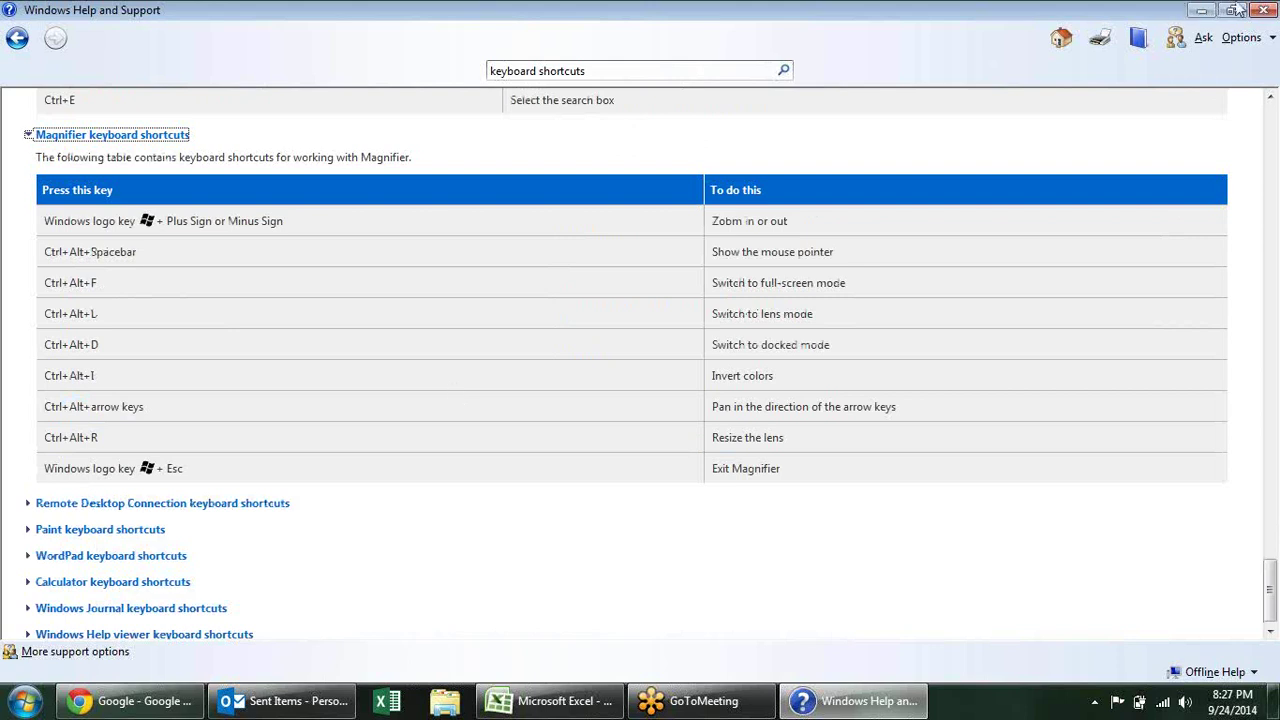
Close Help and Support, return to Excel's Book1 workbook, and select cell E6
left_click(1268, 9)
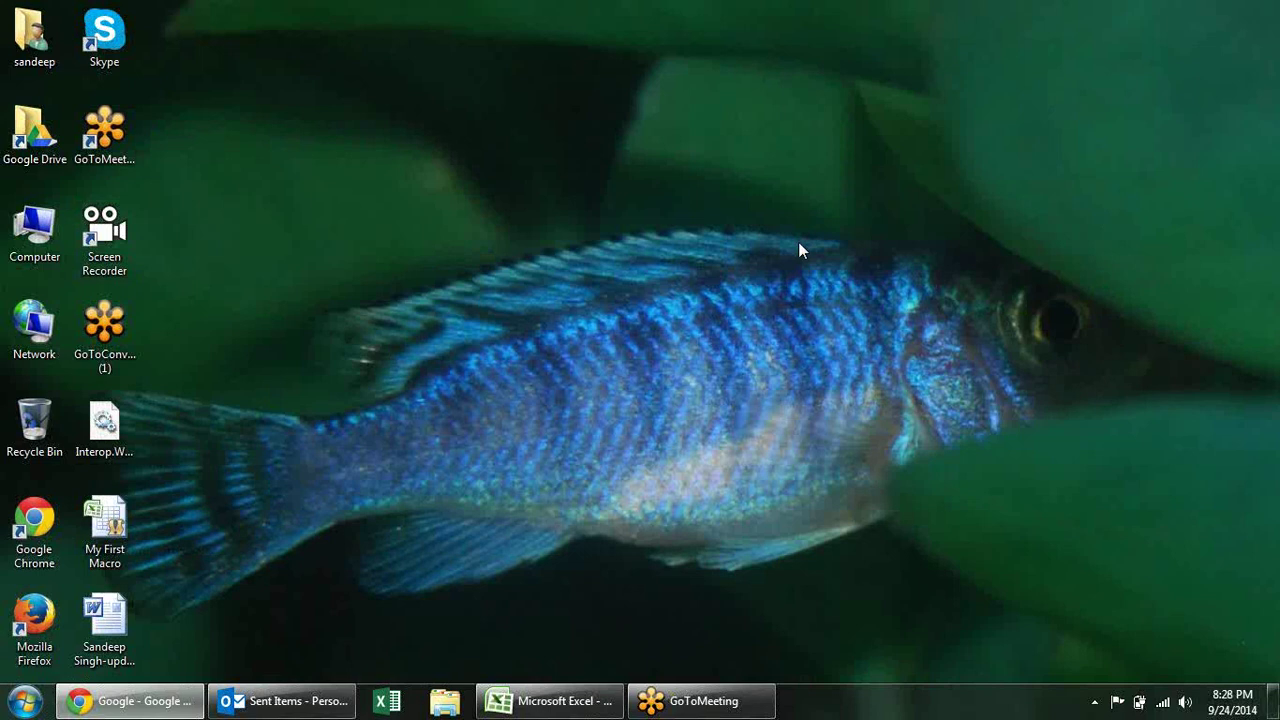
left_click(538, 710)
left_click(486, 341)
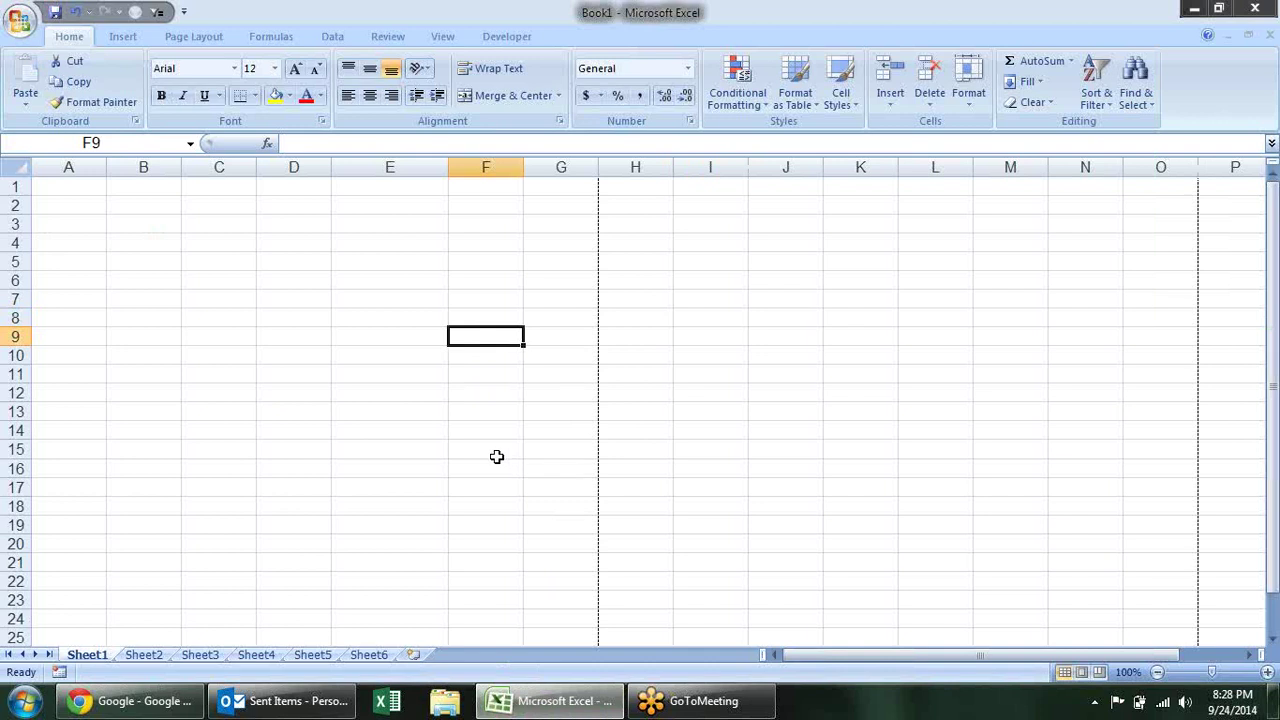
mouse_move(560, 705)
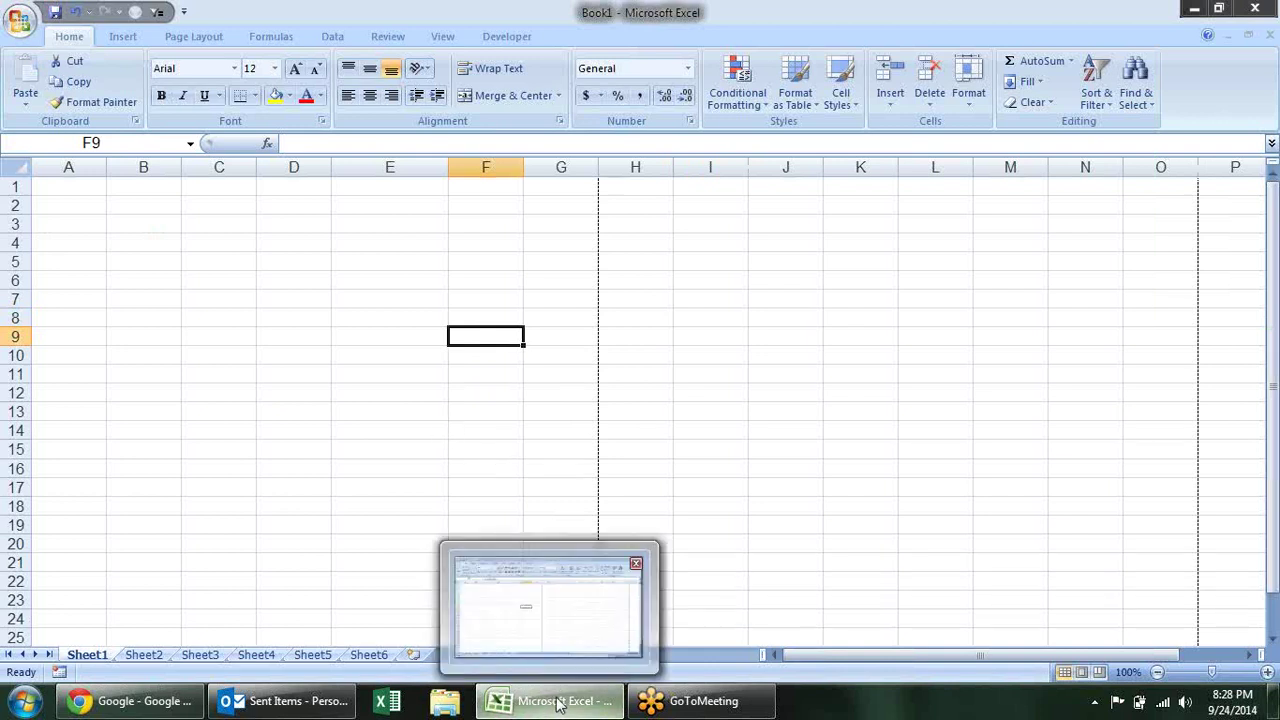
left_click(356, 280)
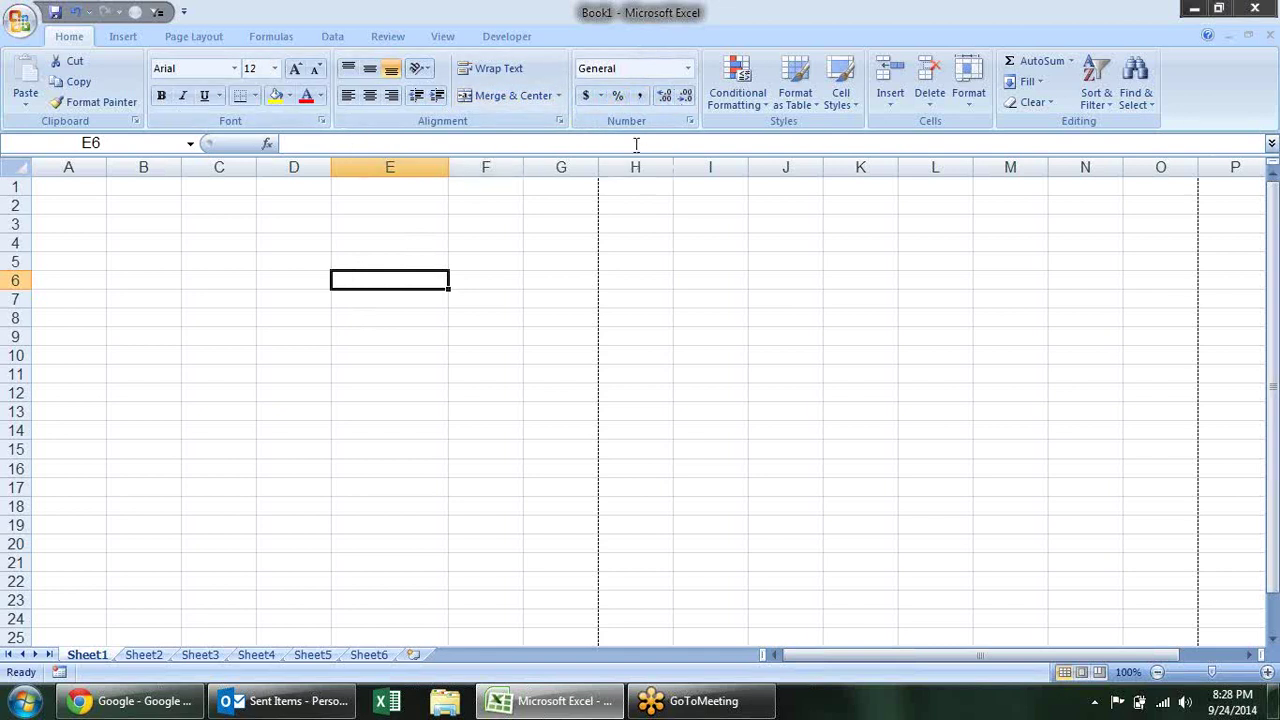
Browse every number format category, previewing custom codes #,##0.00_);(#,##0.00), $#,##0_);($#,##0) and #,##0
left_click(689, 122)
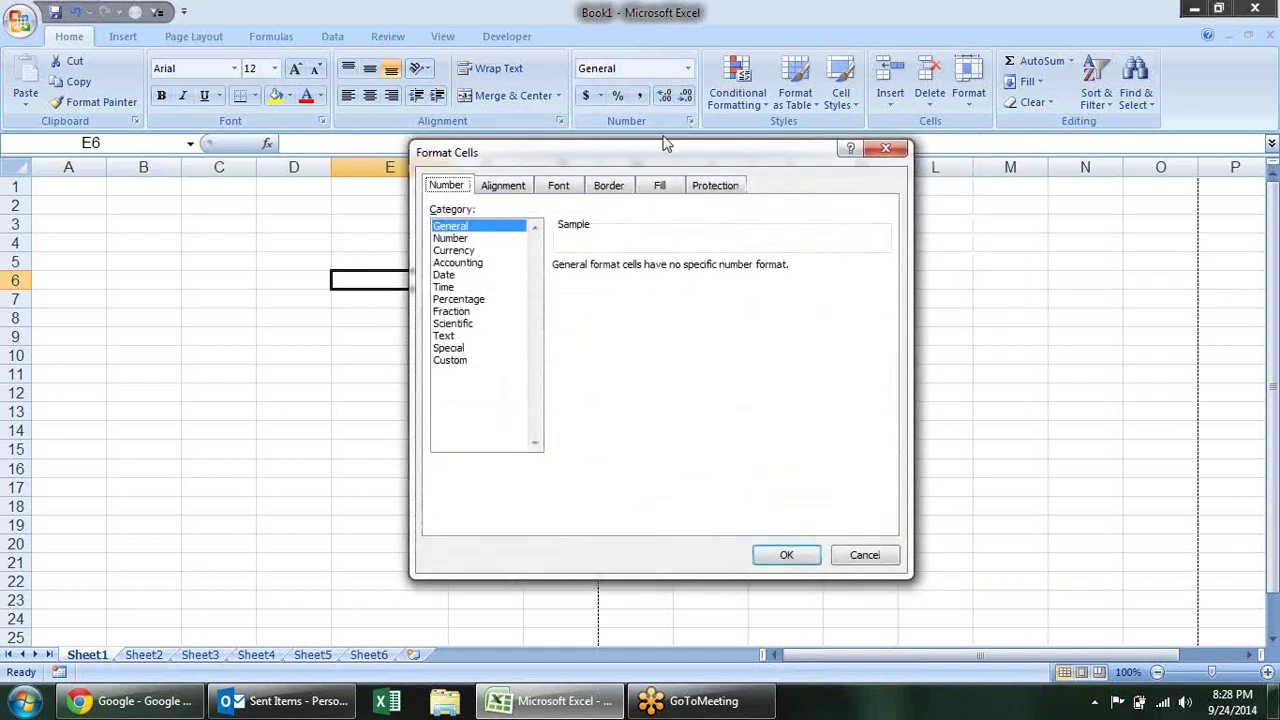
left_click(476, 239)
left_click(489, 252)
left_click(489, 263)
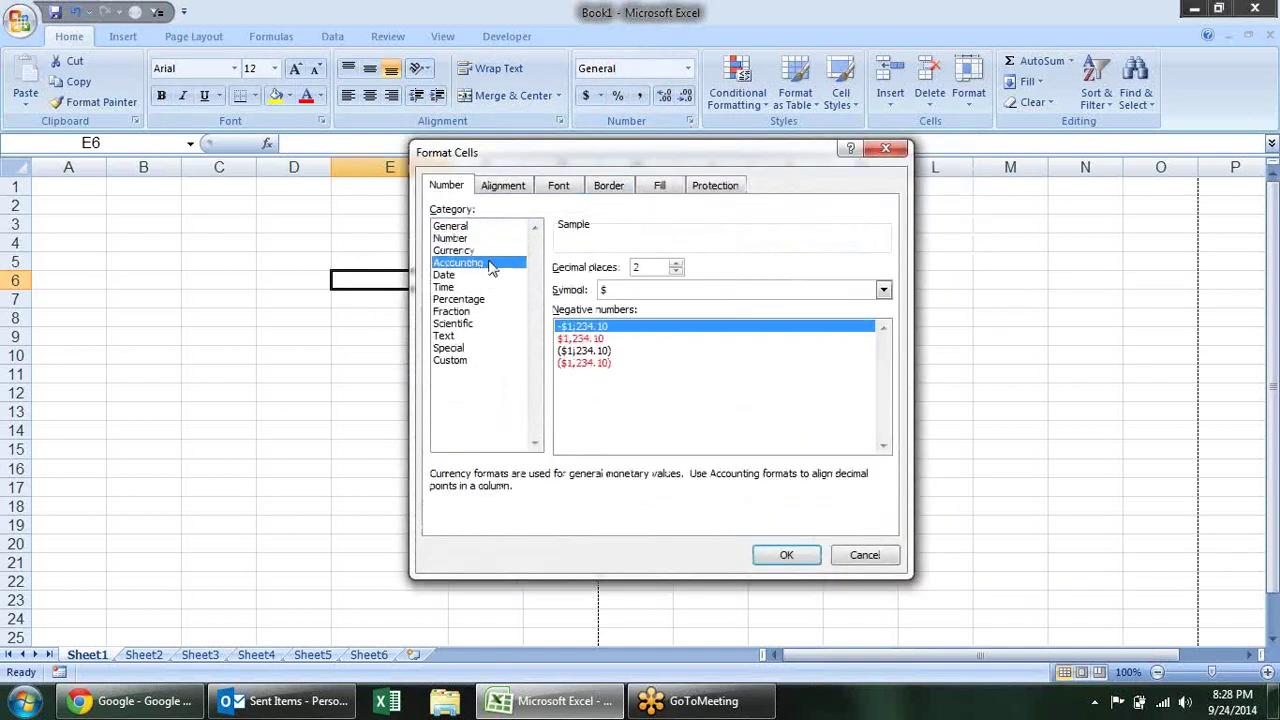
left_click(487, 276)
left_click(484, 289)
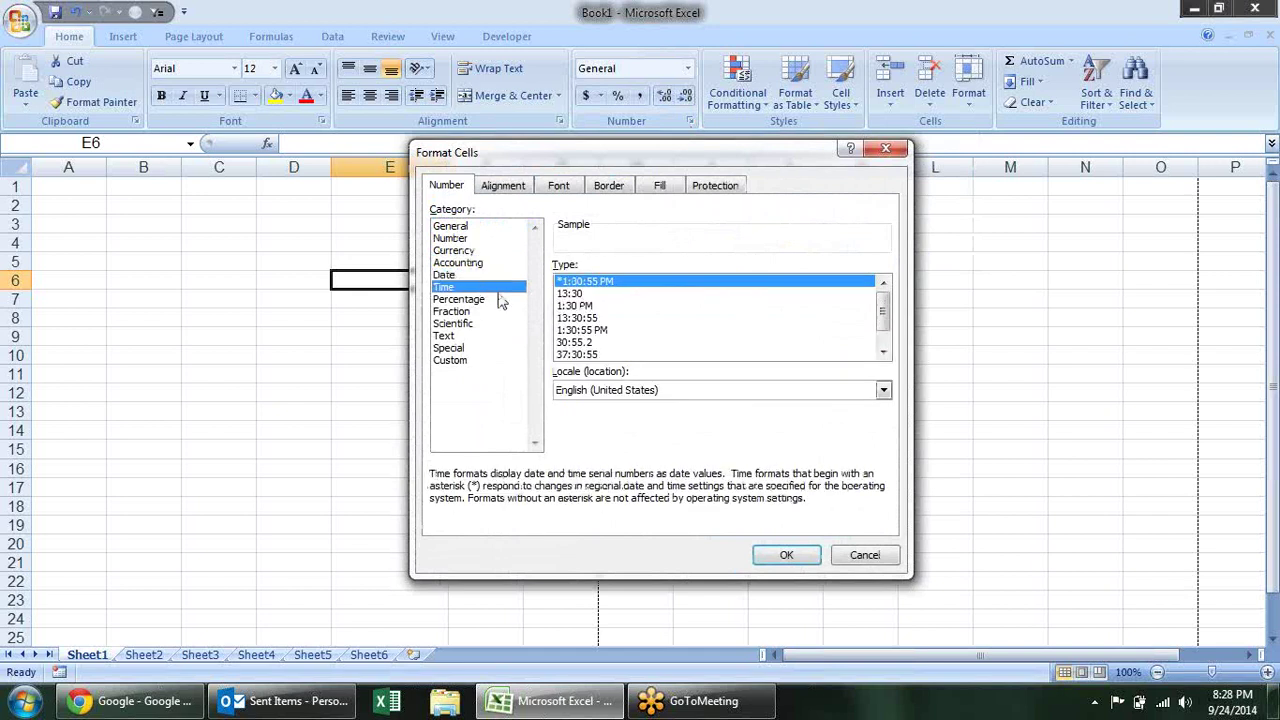
left_click(498, 300)
left_click(494, 312)
left_click(492, 324)
left_click(490, 337)
left_click(491, 349)
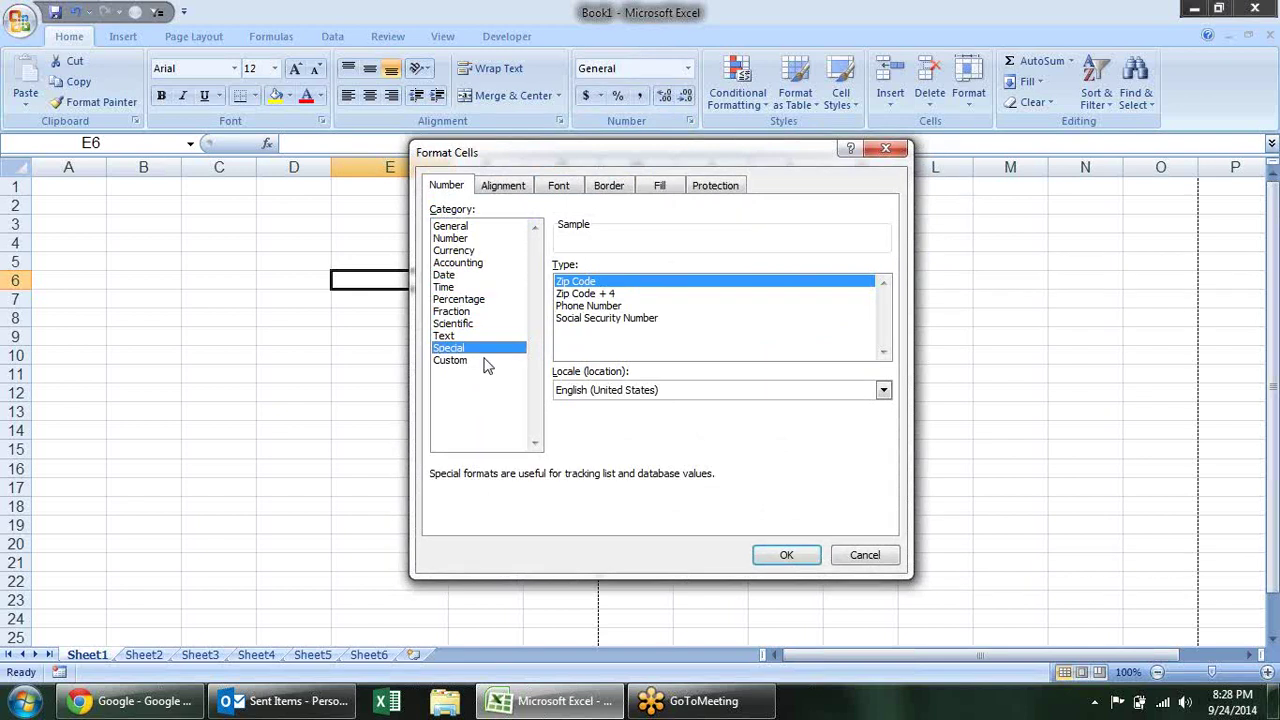
left_click(482, 362)
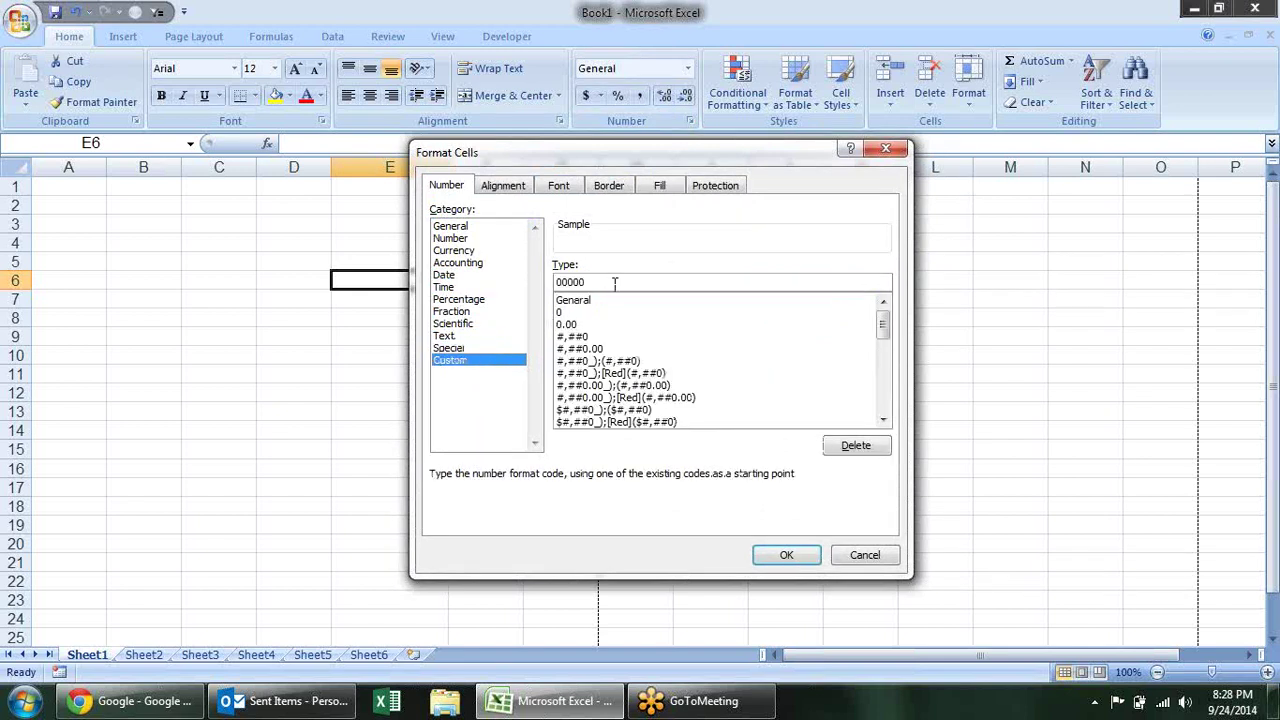
left_click(604, 386)
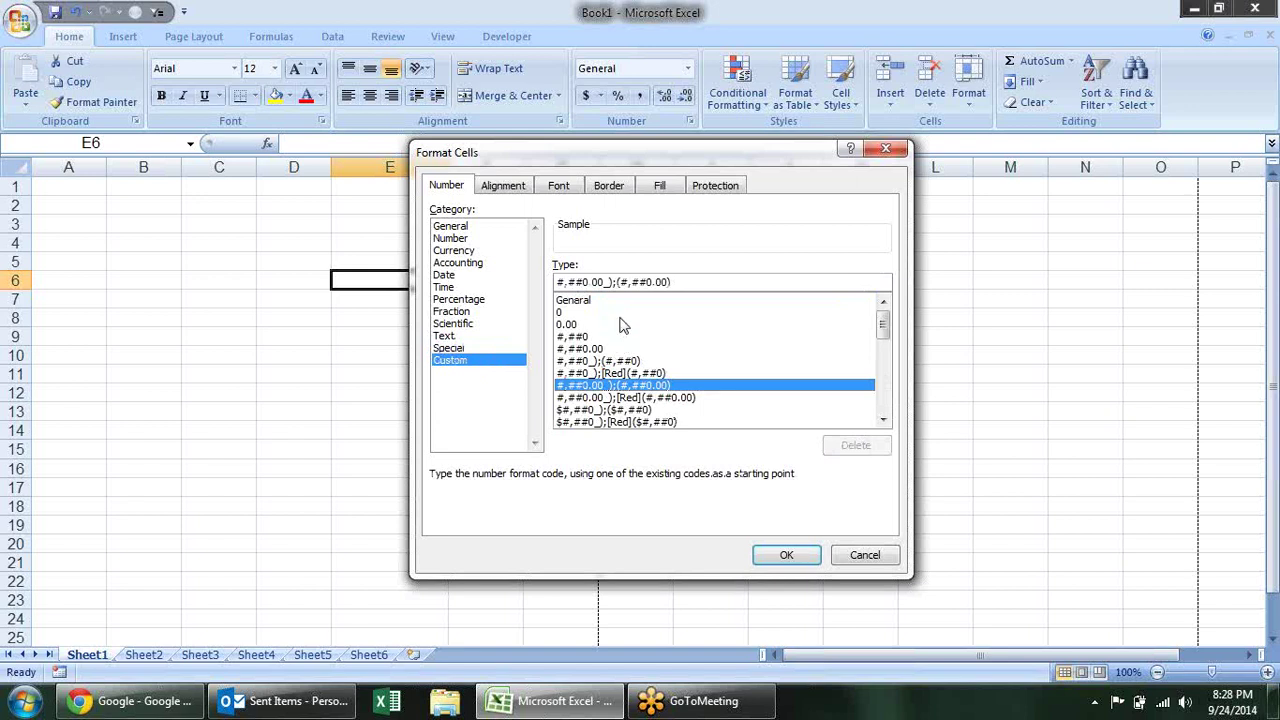
left_click(628, 410)
left_click(605, 339)
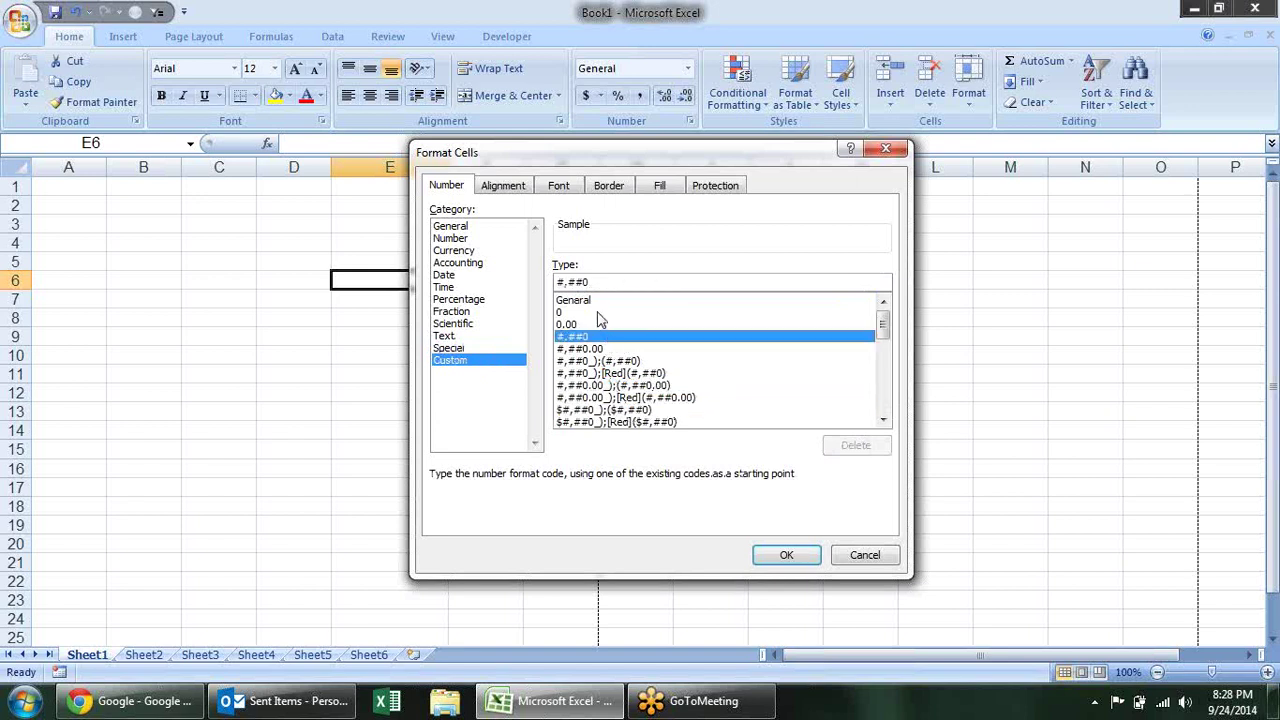
Revisit General through Text, select the h:mm AM/PM custom code, then cancel without applying
left_click(489, 228)
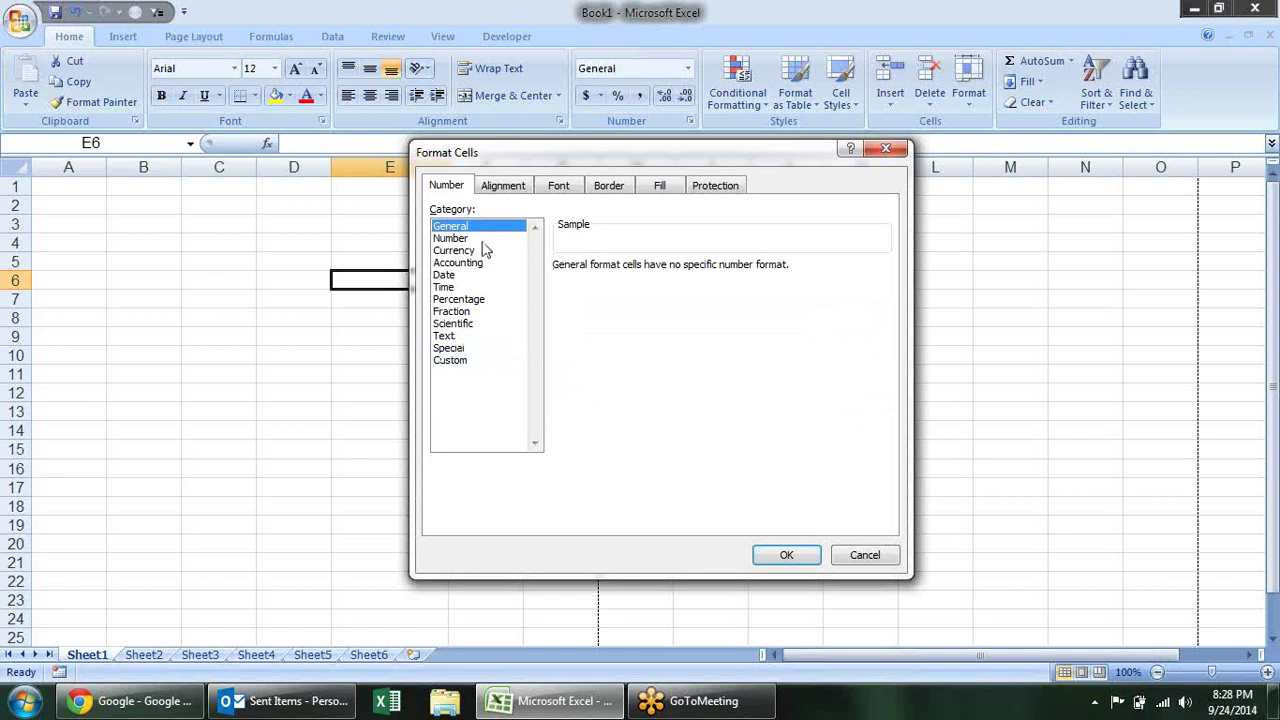
left_click(484, 240)
left_click(484, 250)
left_click(484, 262)
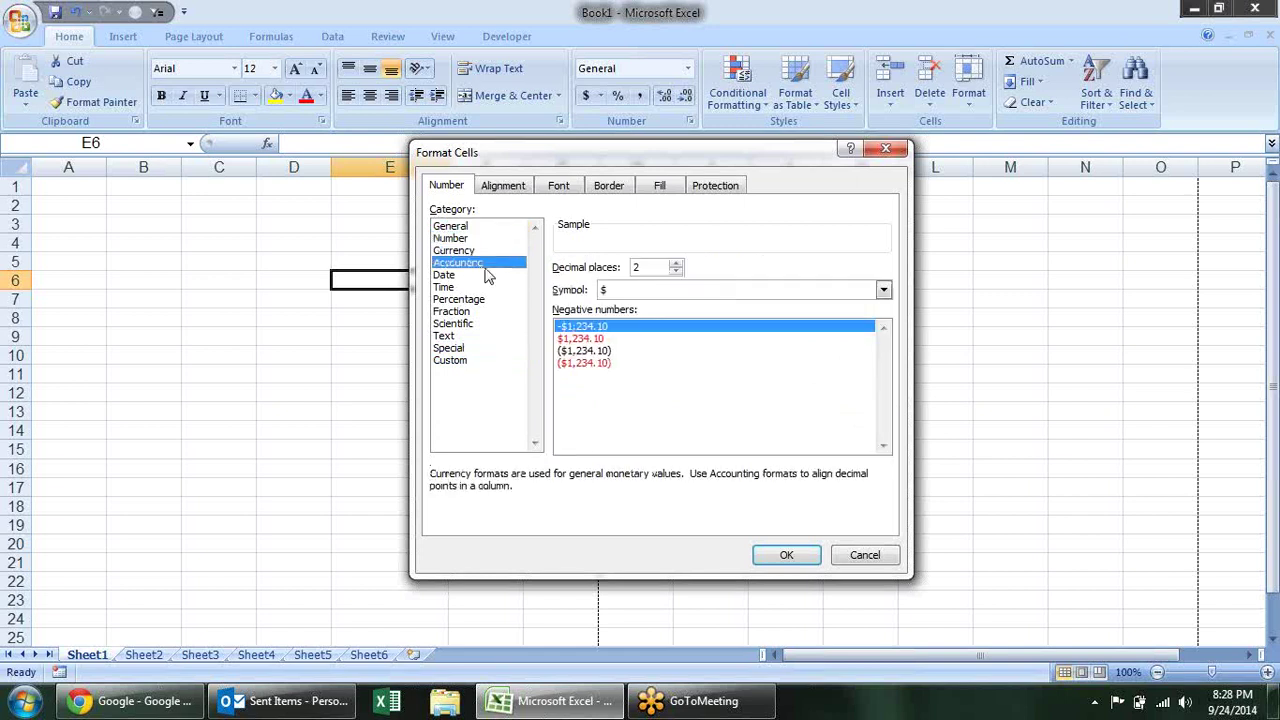
left_click(484, 287)
left_click(481, 313)
left_click(485, 335)
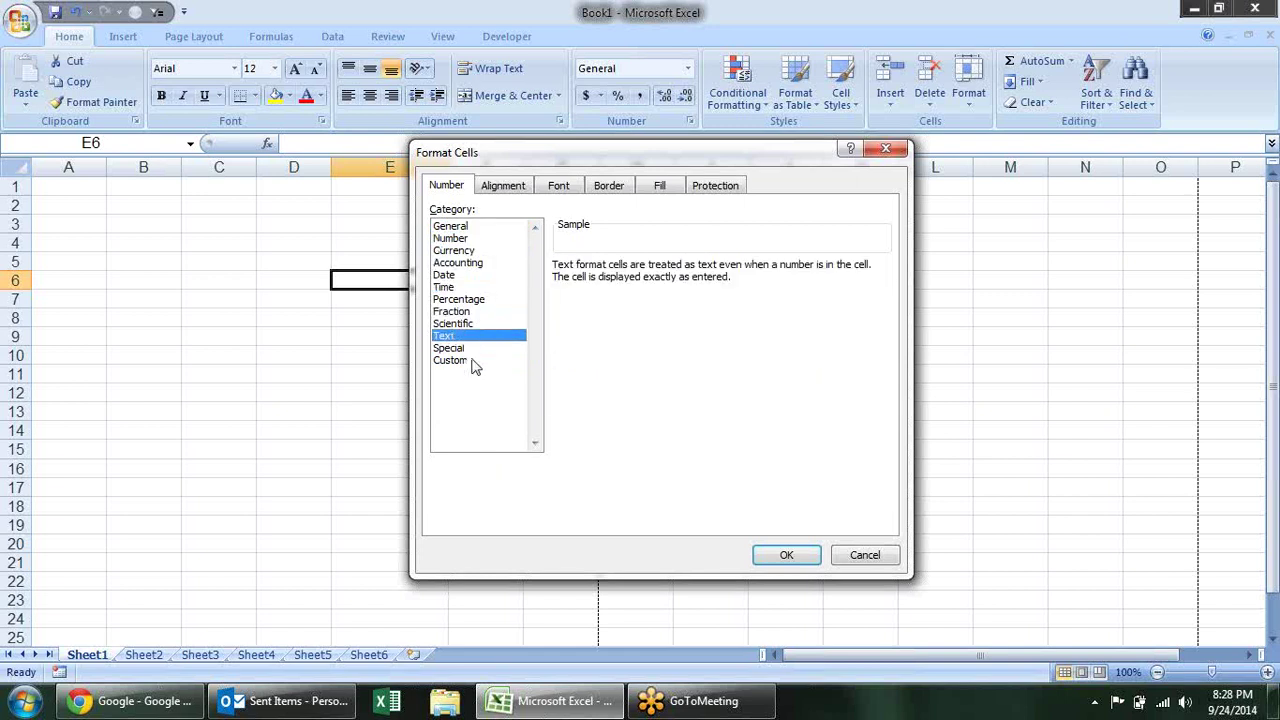
left_click(474, 360)
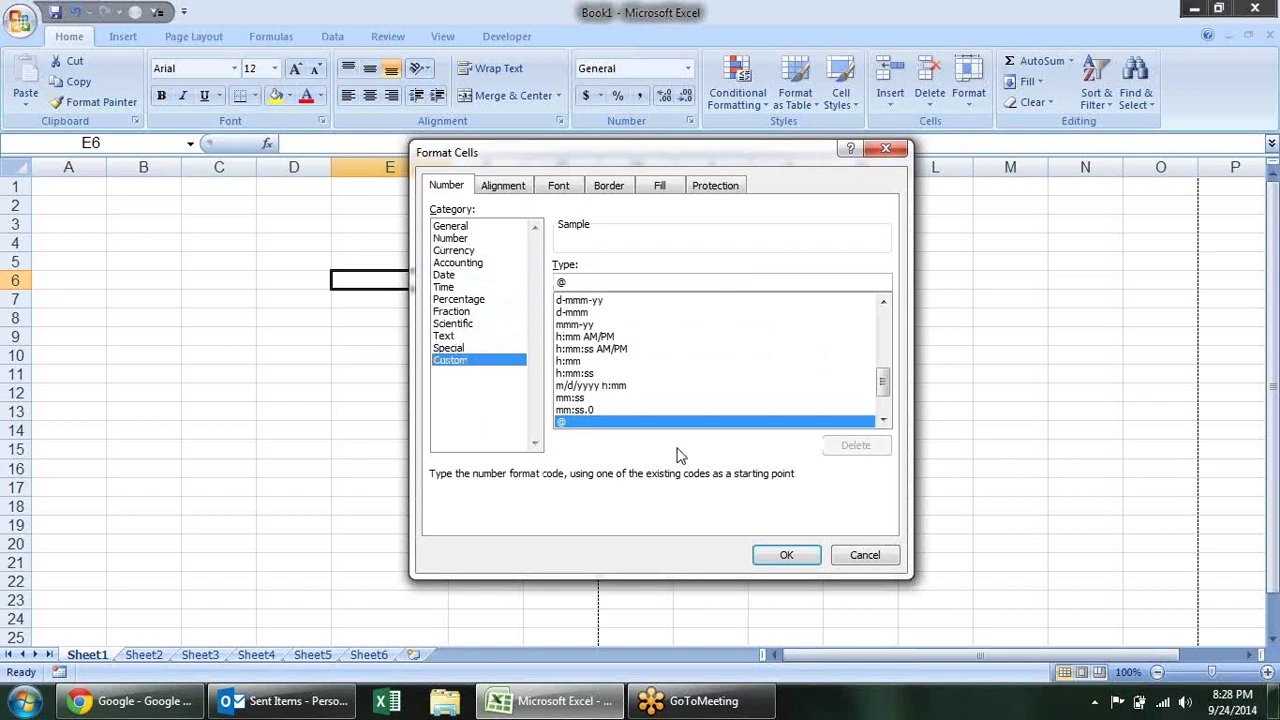
left_click(585, 337)
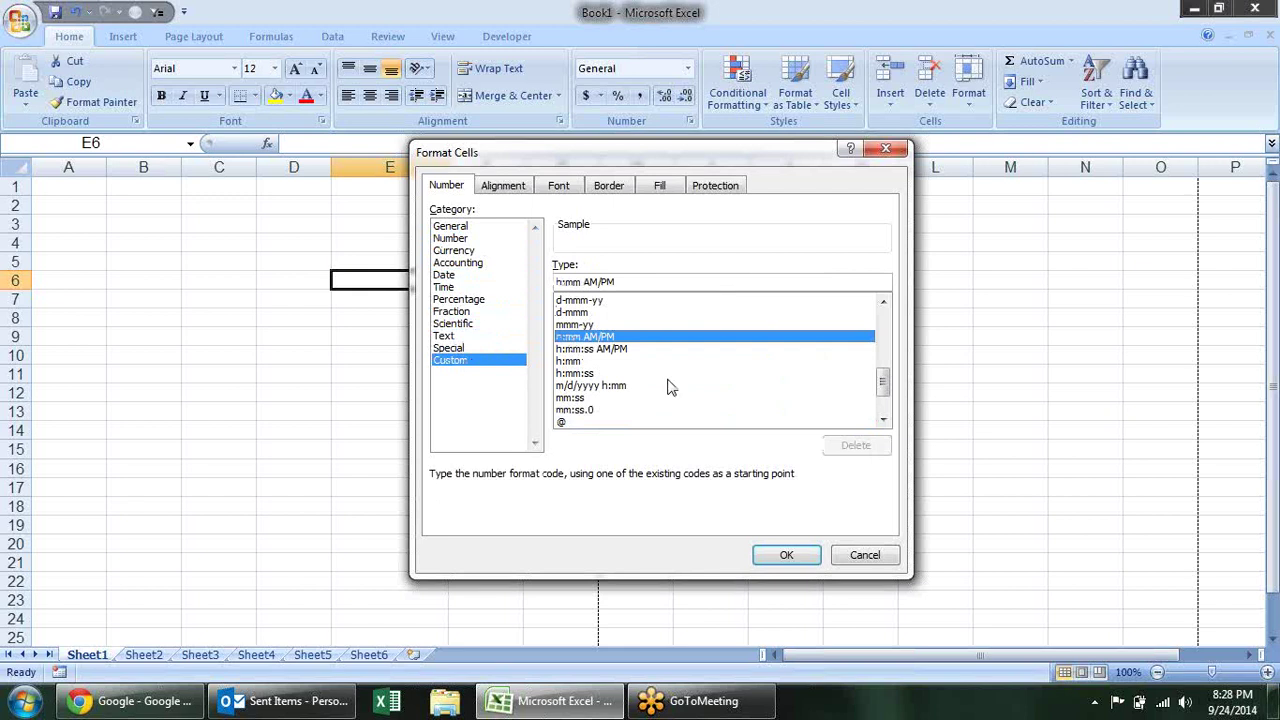
left_click(865, 555)
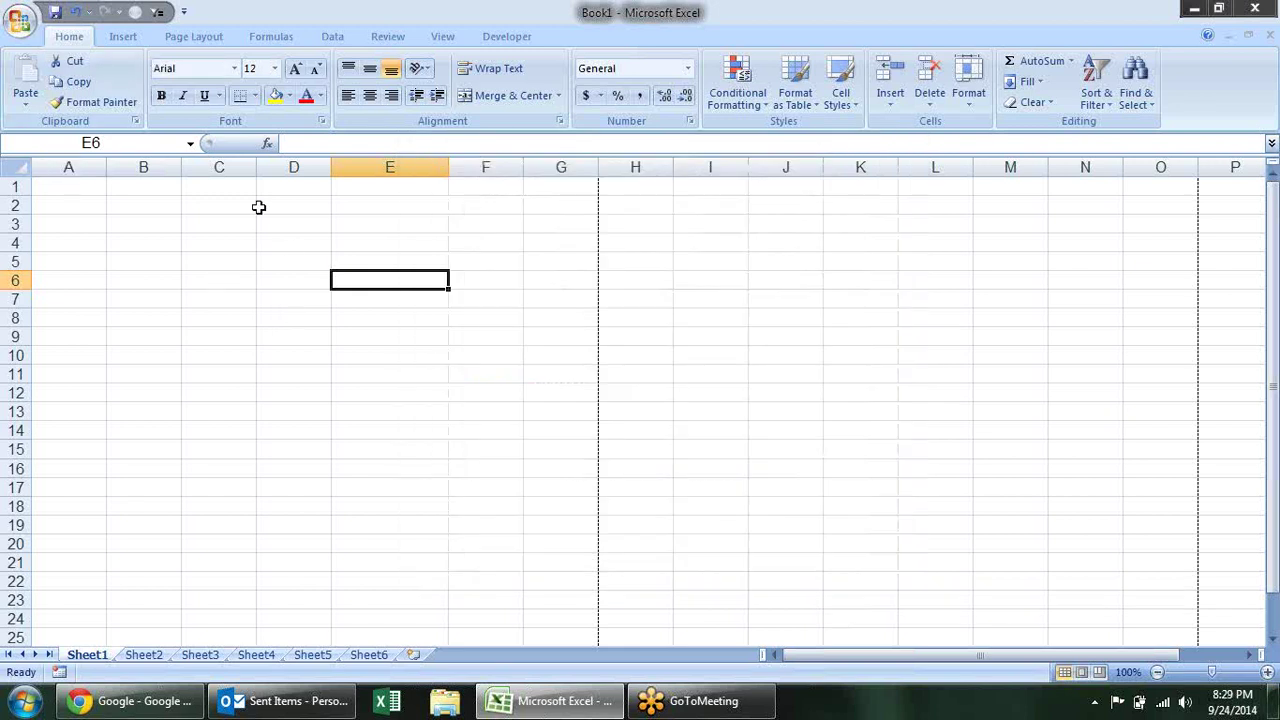
left_click(260, 207)
type("12")
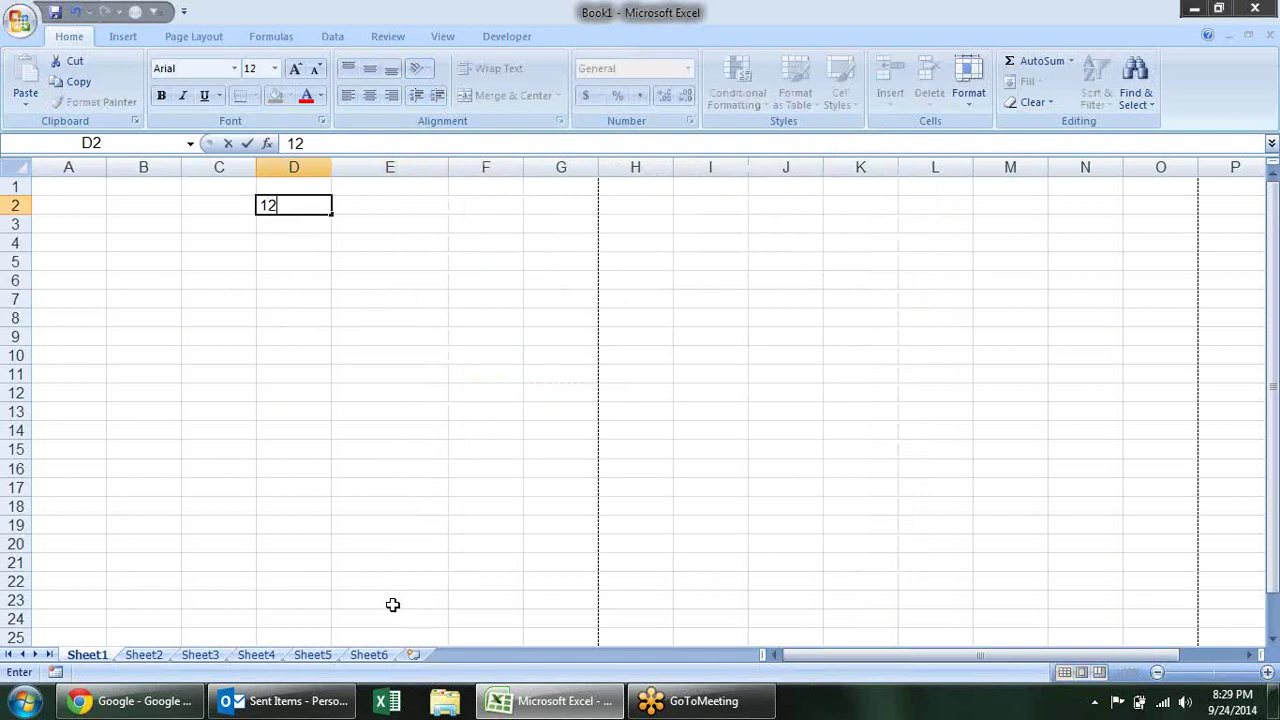
key("Return")
type("sandeep")
key("Return")
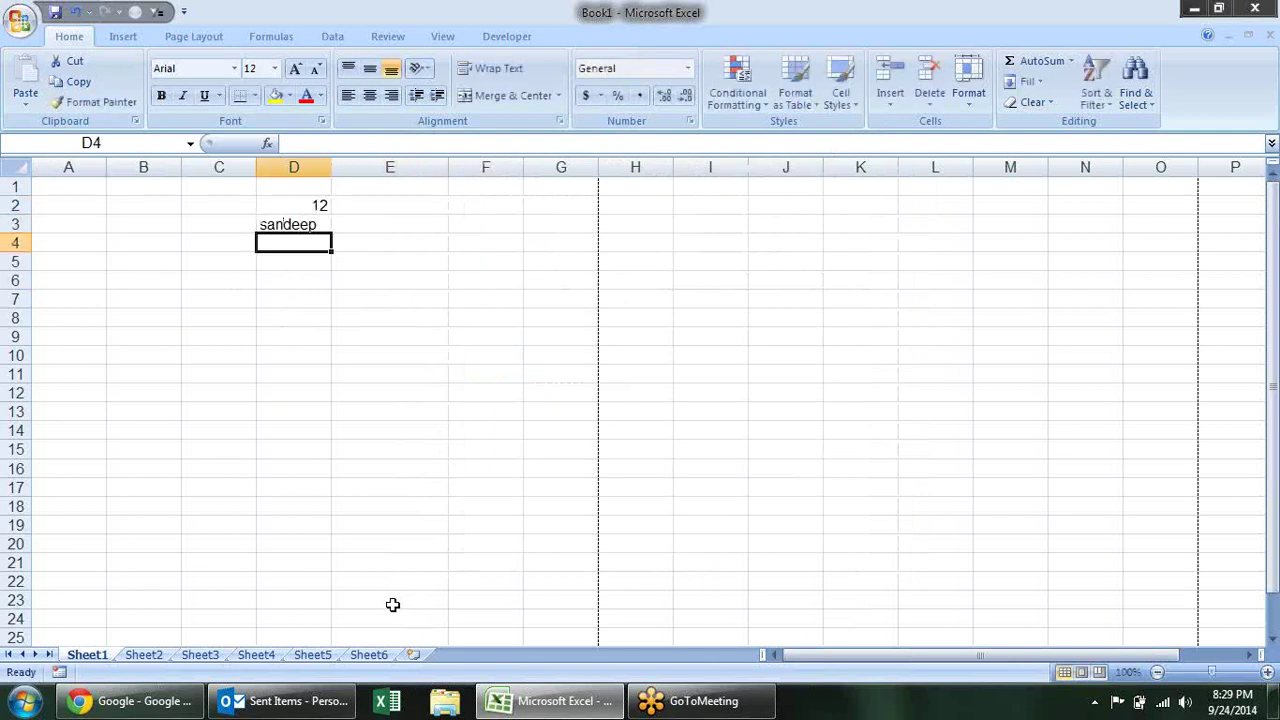
key("ctrl+semicolon")
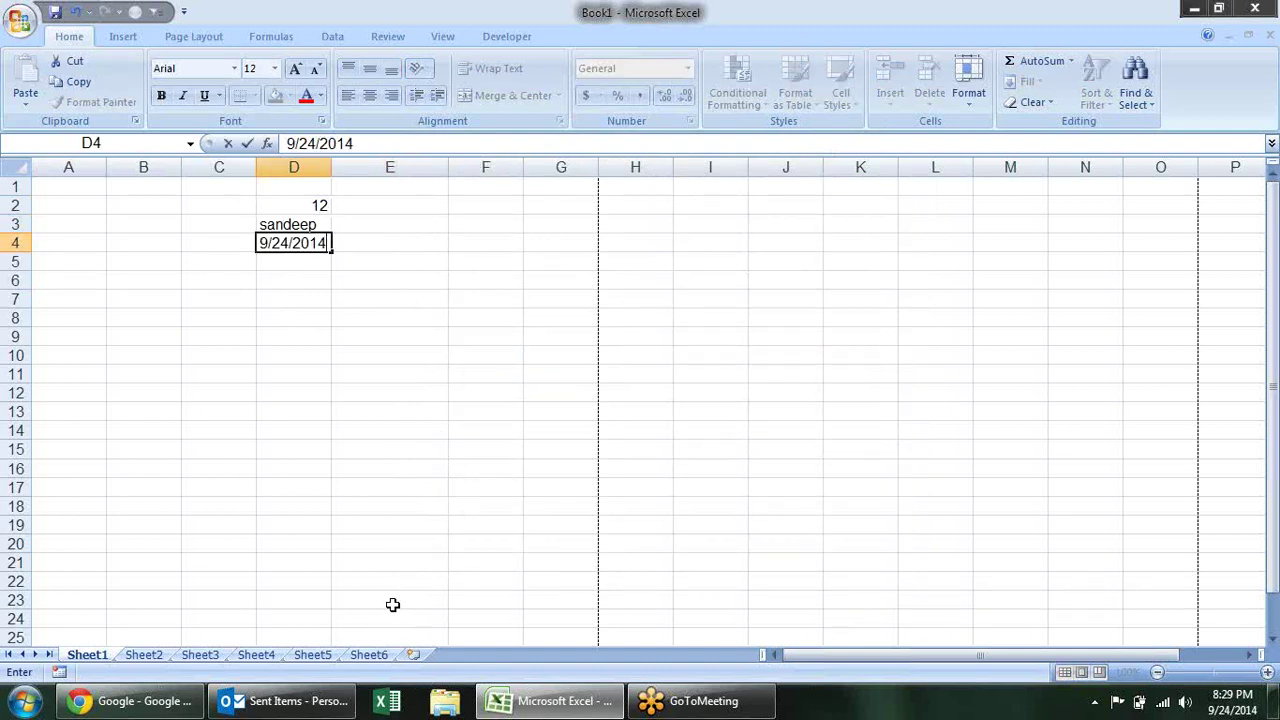
key("Return")
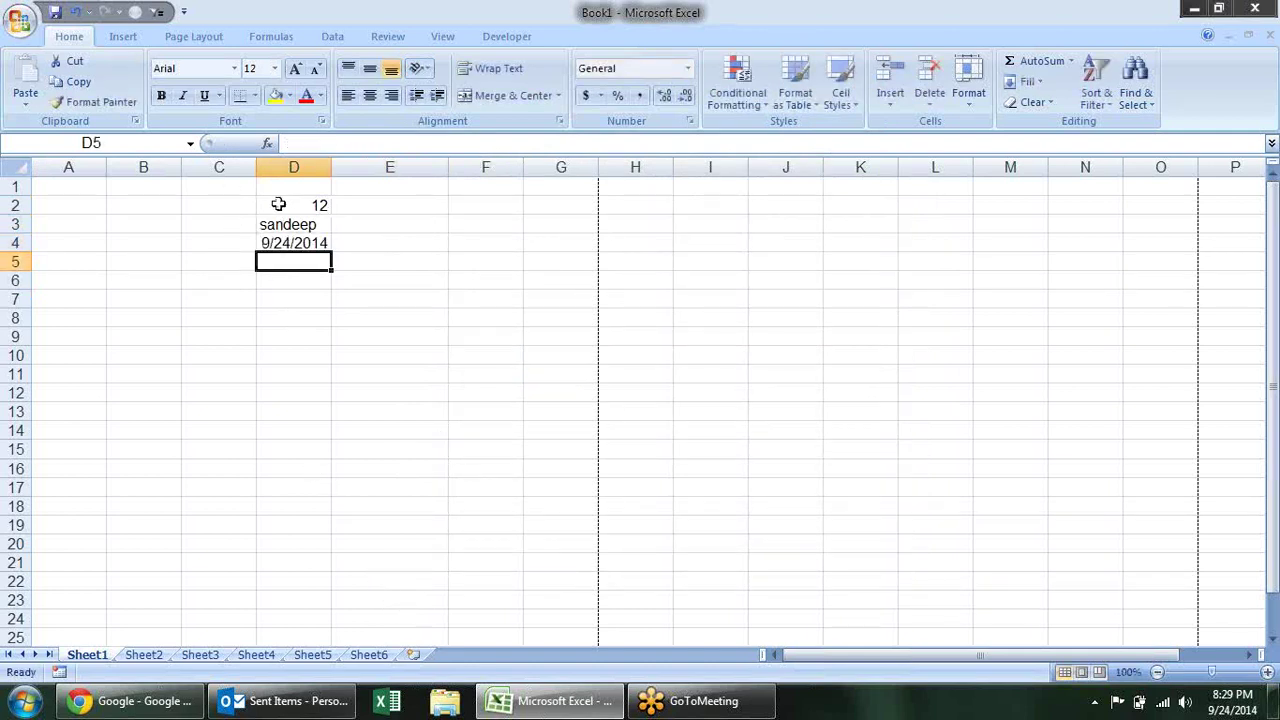
left_click_drag(282, 204, 300, 245)
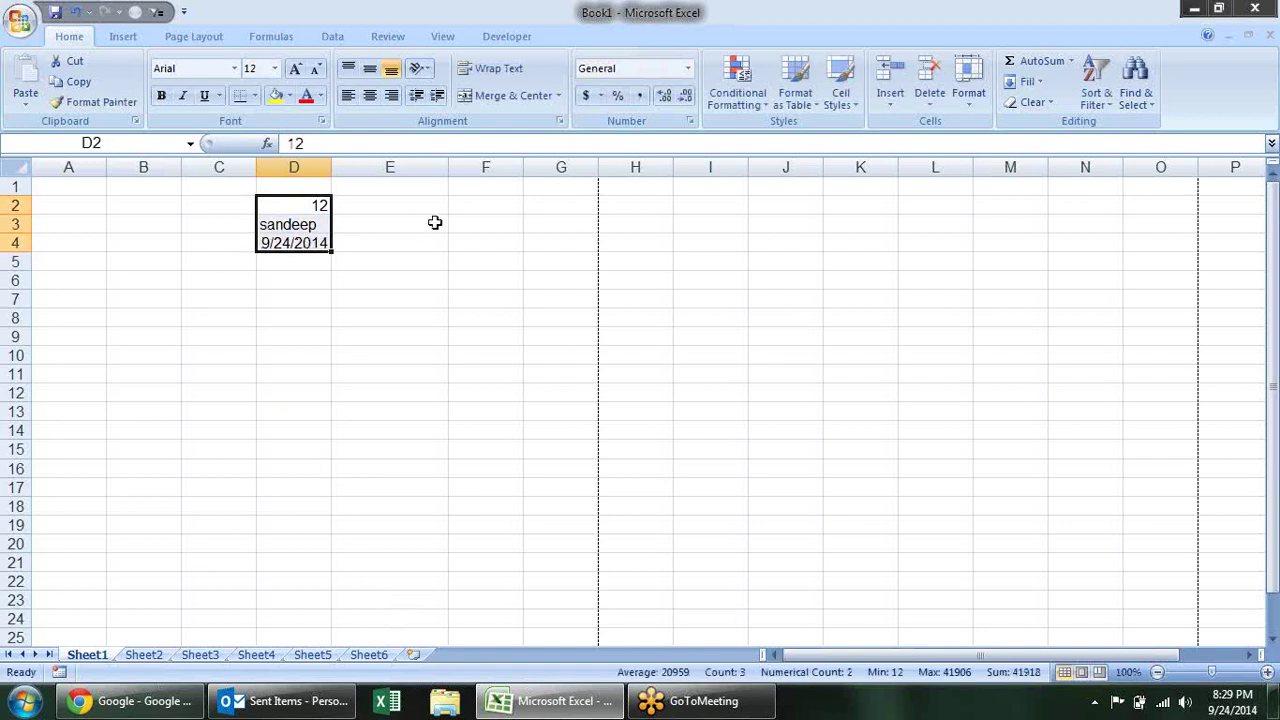
left_click(320, 206)
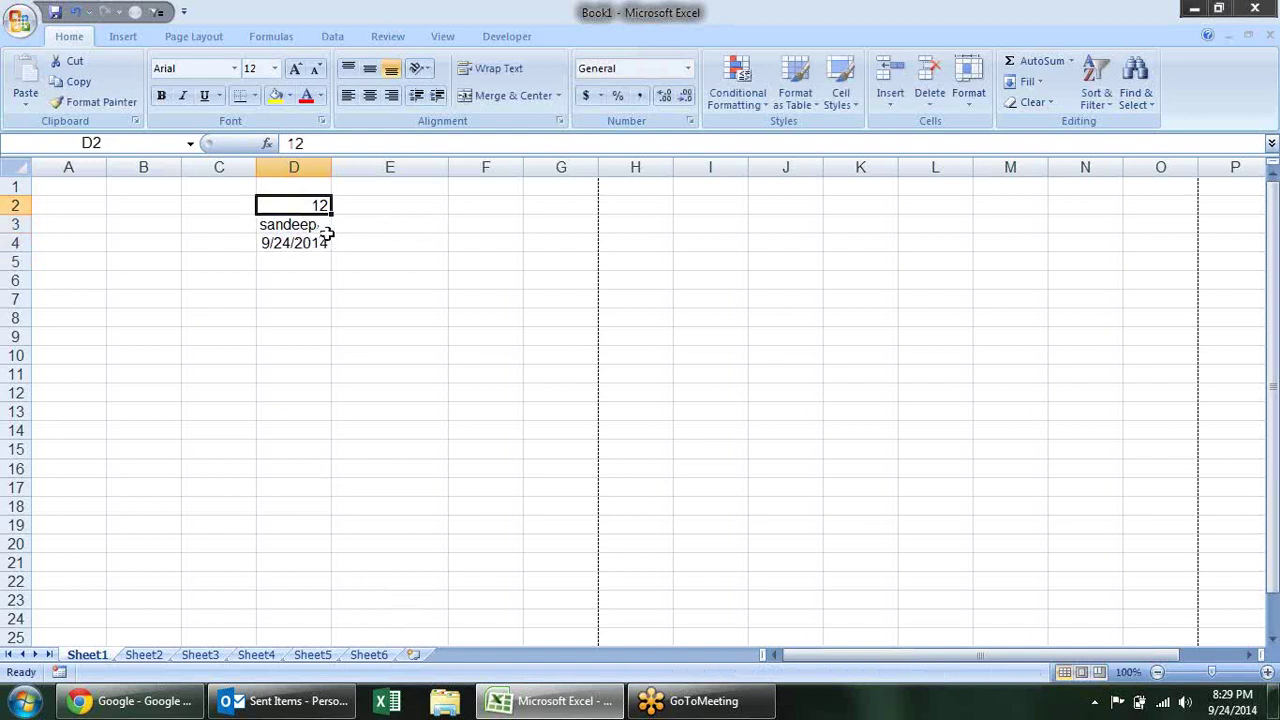
left_click(322, 244)
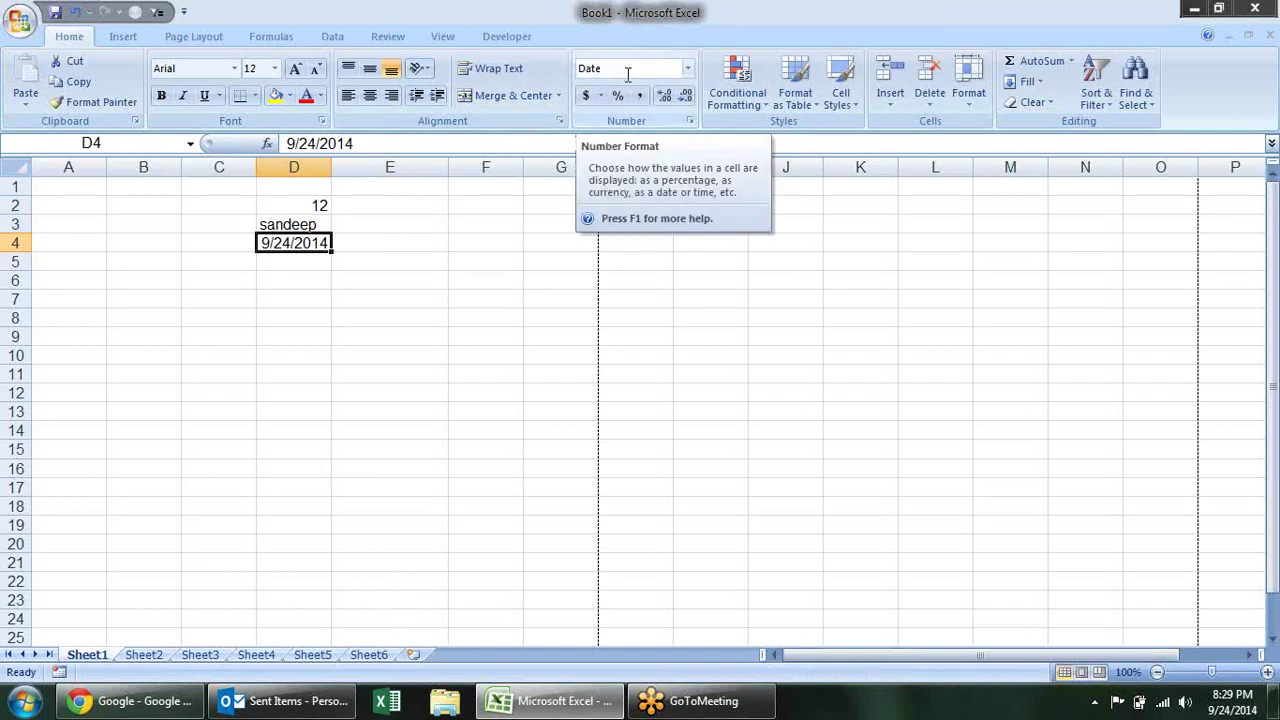
mouse_move(317, 205)
left_mouse_down()
mouse_move(312, 238)
mouse_move(337, 237)
left_mouse_up()
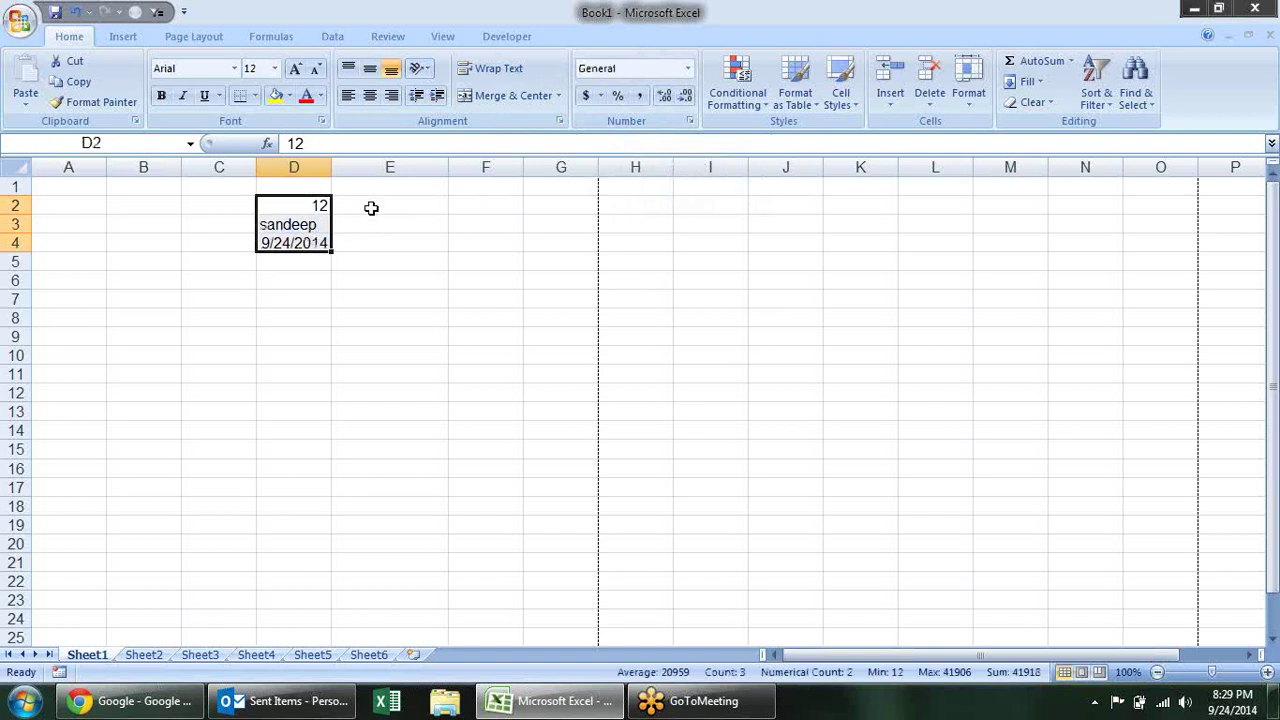
key("Delete")
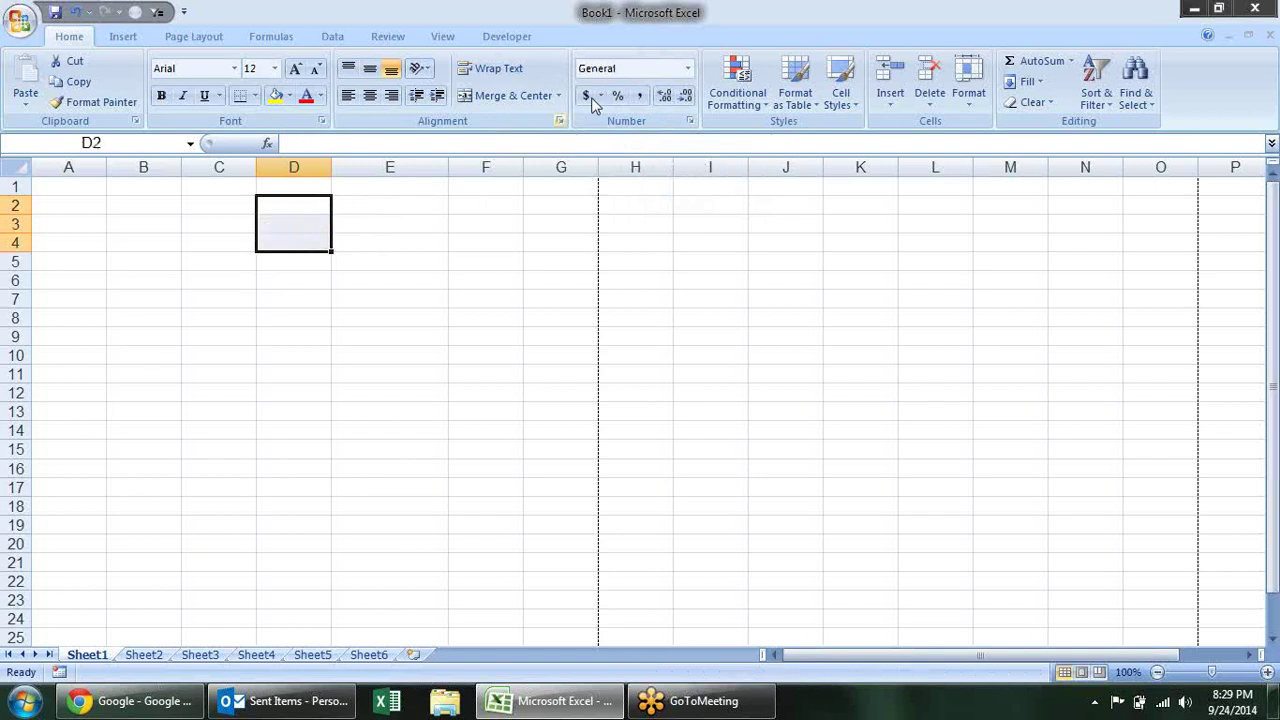
Fill B2:B16 with the formula =RANDBETWEEN(10,90) in one entry
left_click_drag(125, 208, 130, 463)
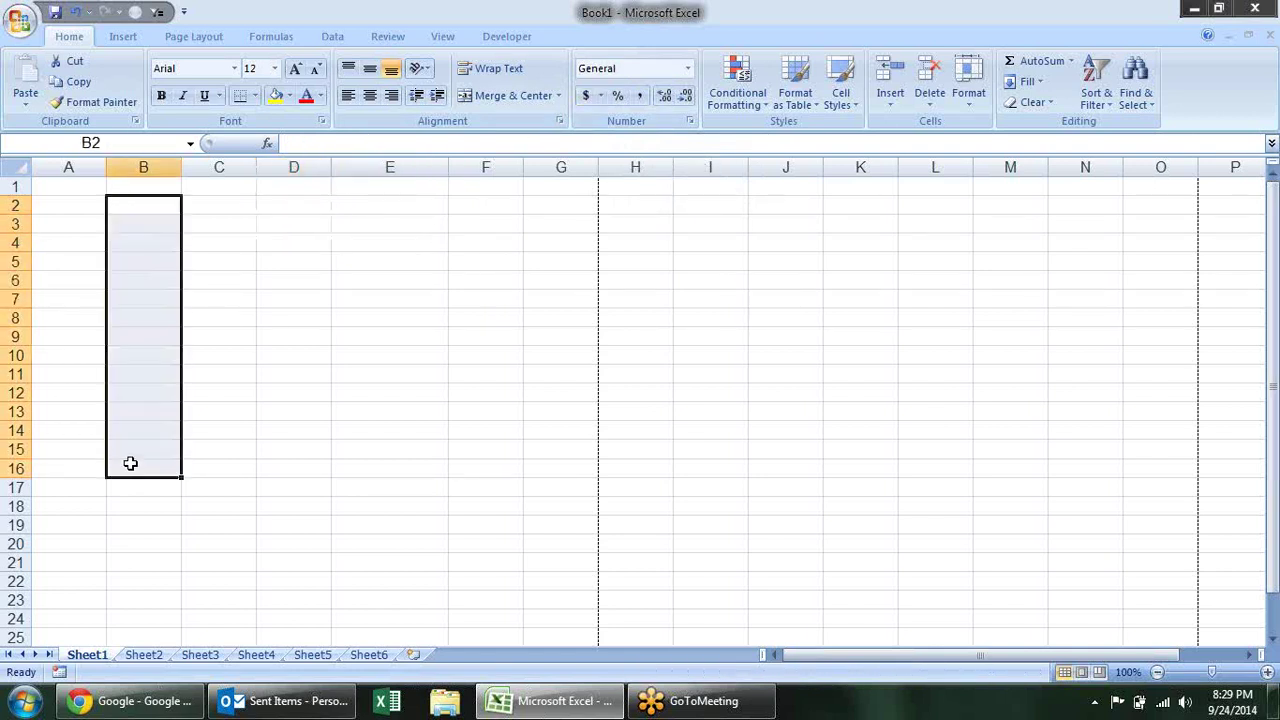
type("=")
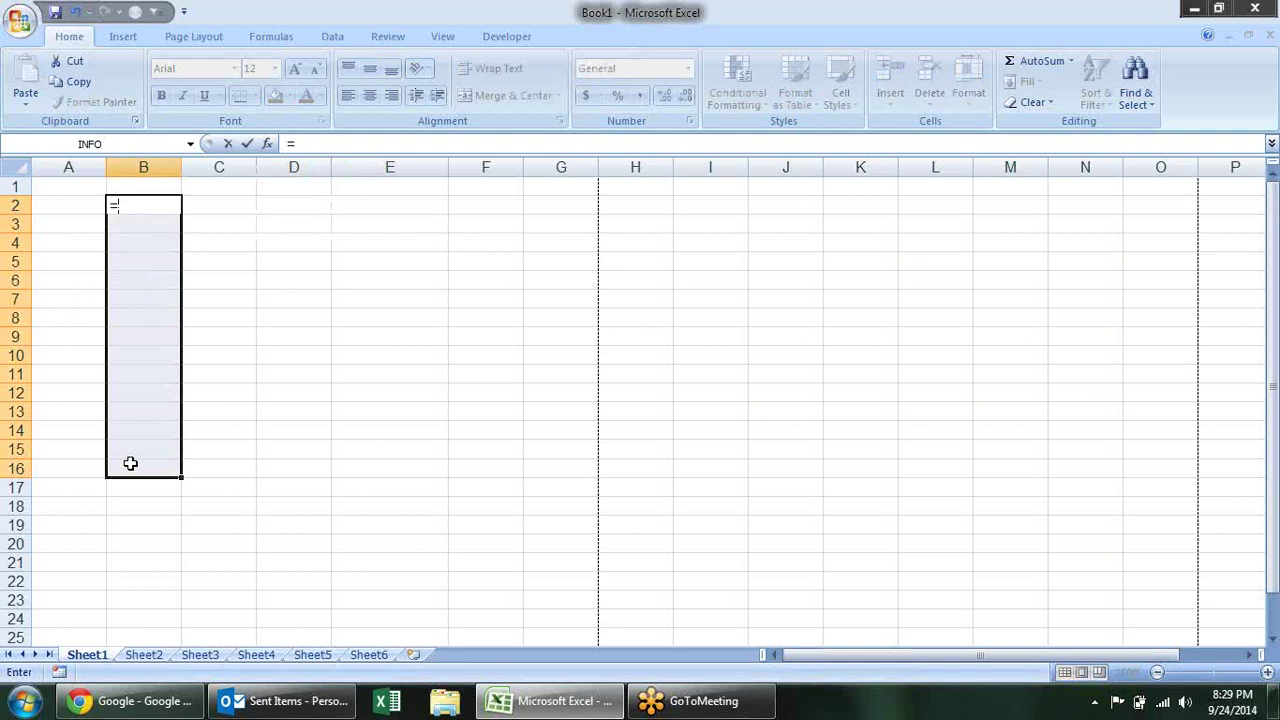
type("rand")
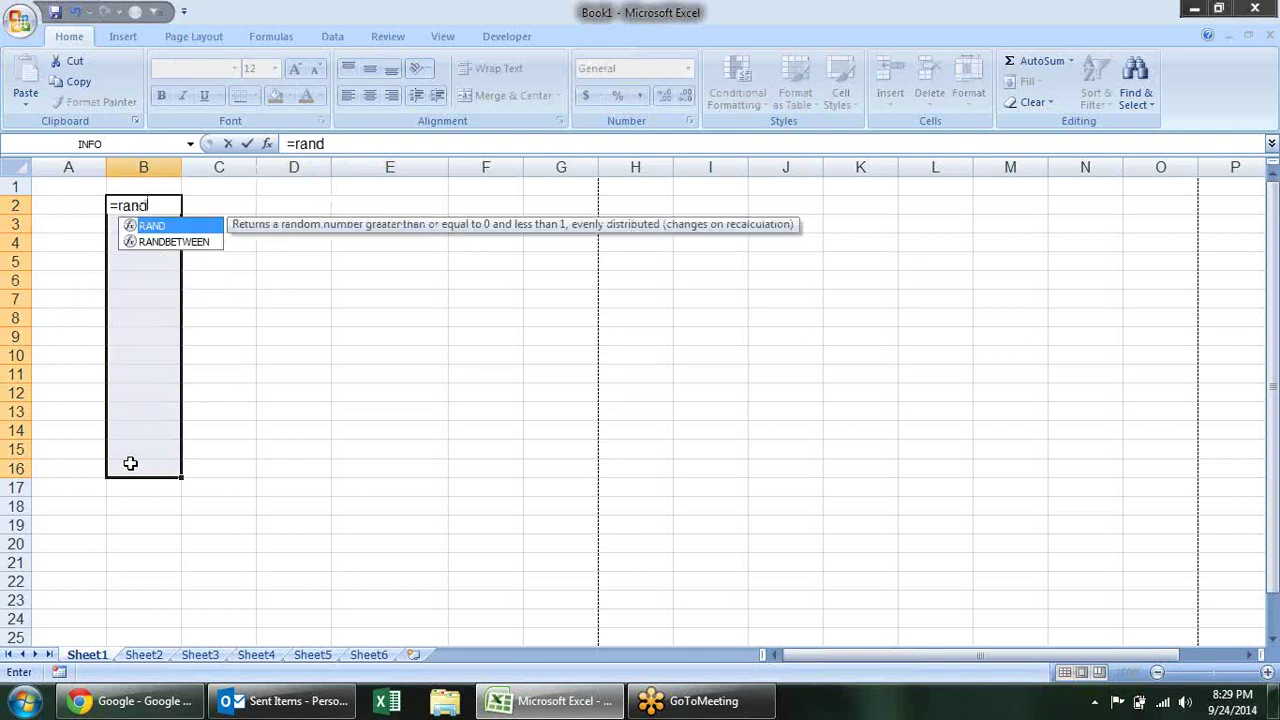
key("Down")
key("Tab")
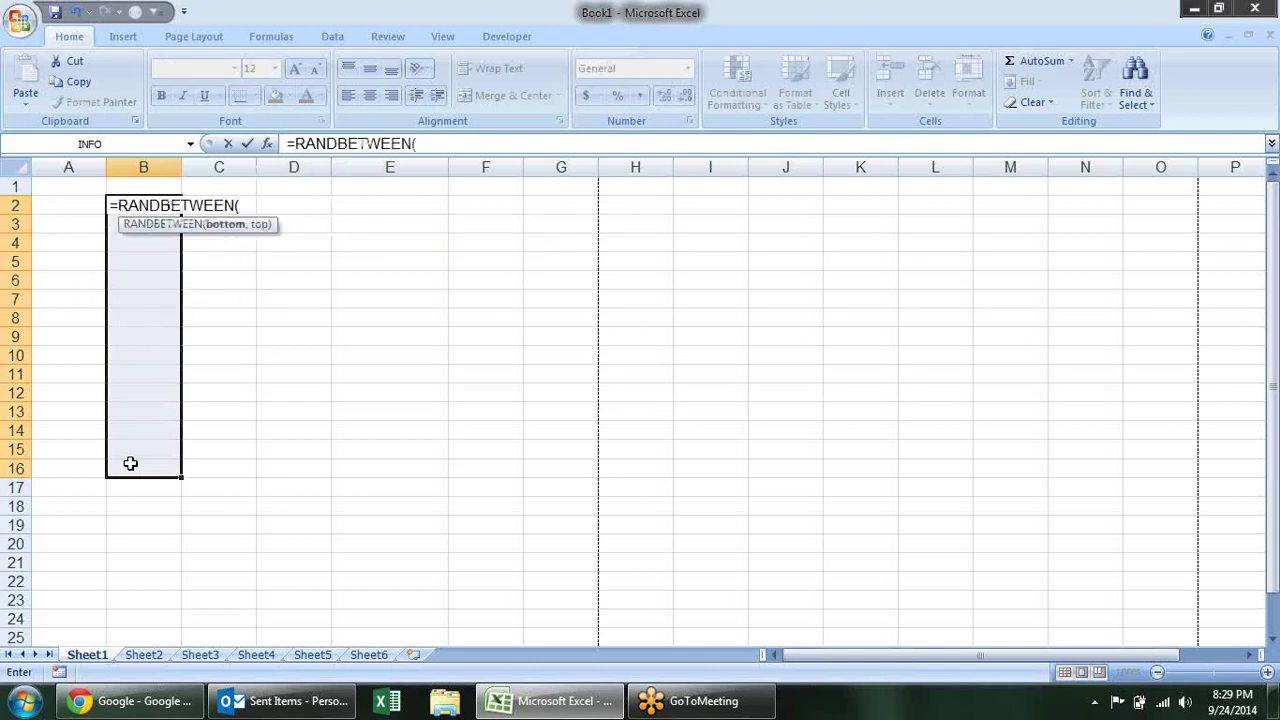
type("10,90")
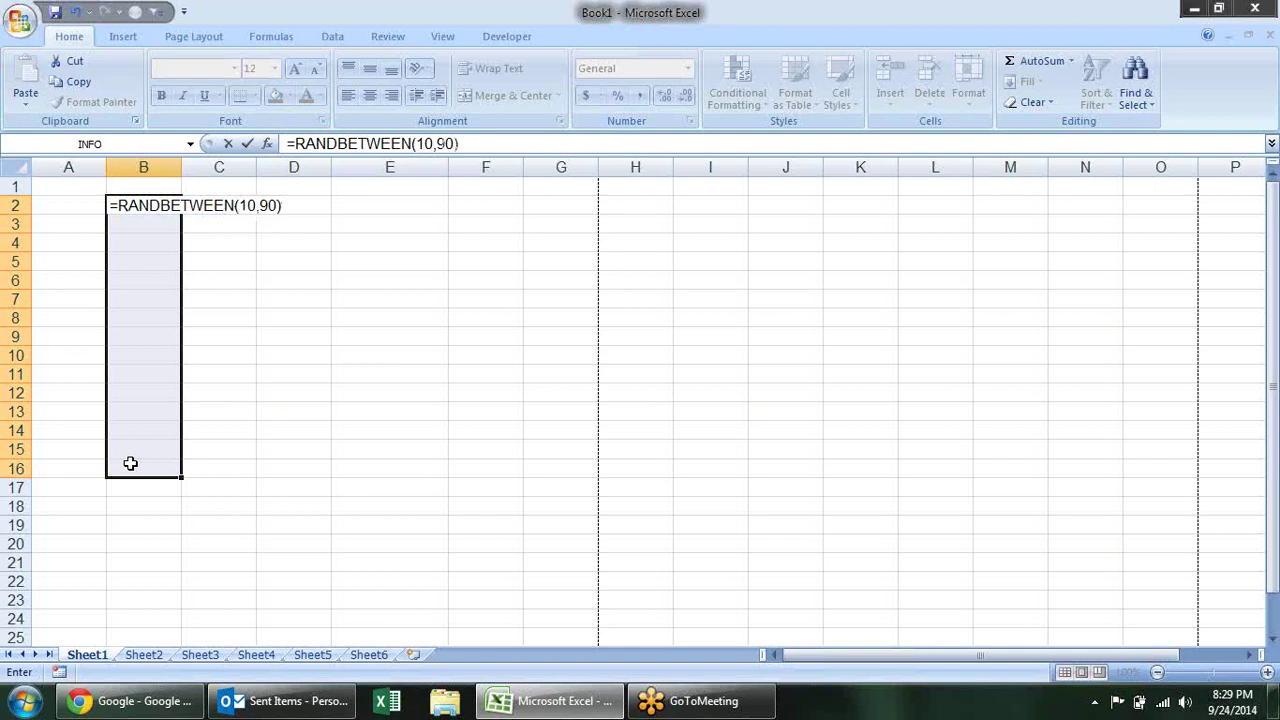
key("ctrl+Return")
Copy B2:B16 and paste it back as values only, clearing the copy marquee
key("ctrl+c")
key("ctrl+alt+v")
key("v")
key("Return")
key("Escape")
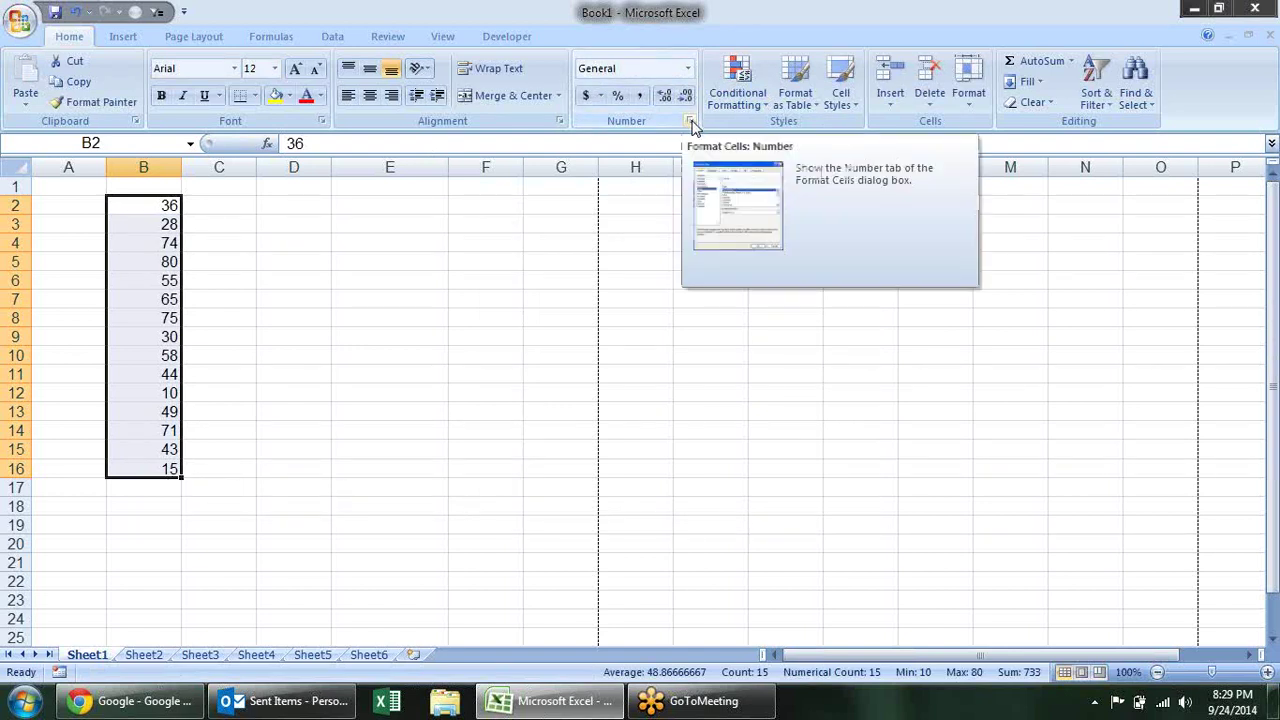
Open Format Cells for B2:B16 via right-click and show the Number category with 2 decimals
left_click(691, 124)
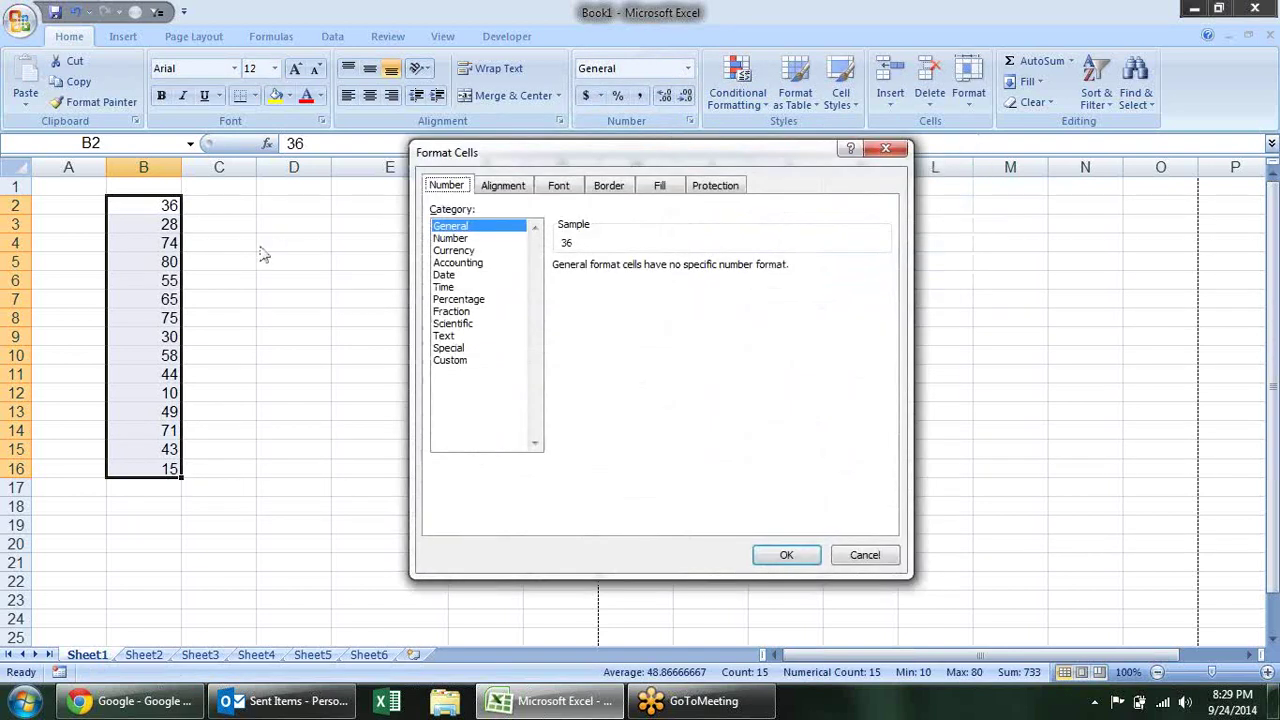
key("Escape")
right_click(159, 213)
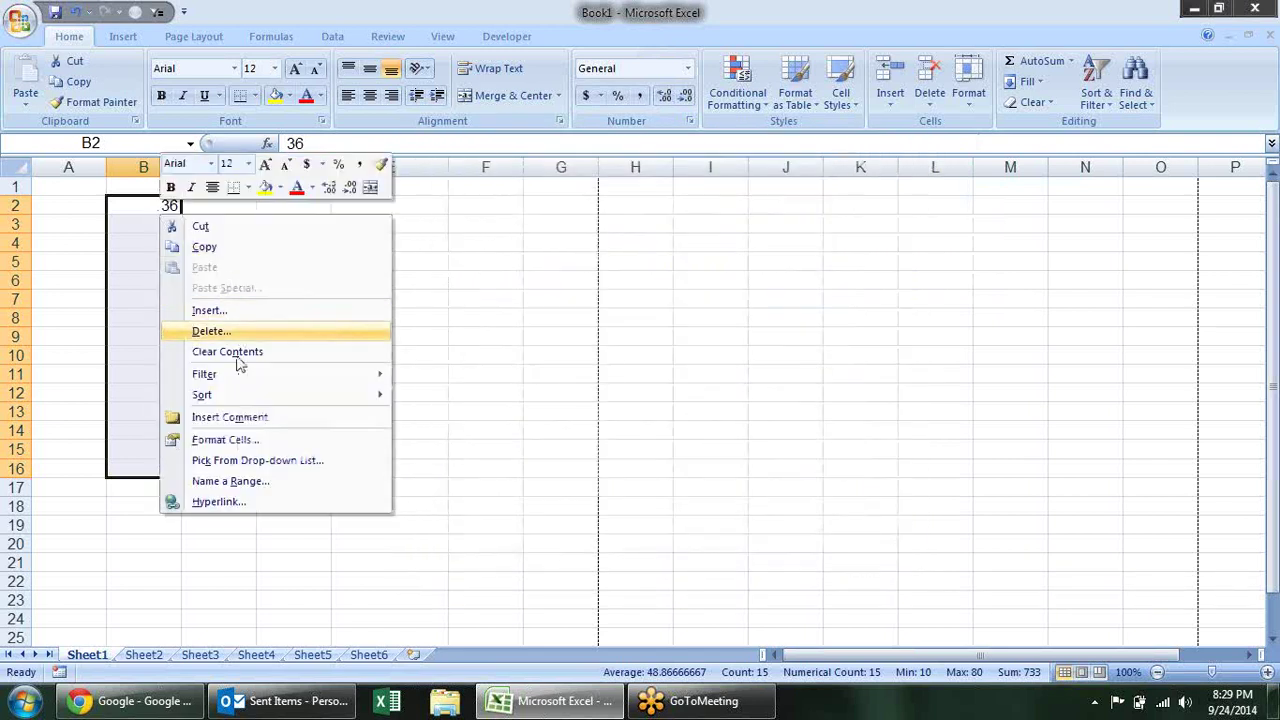
left_click(210, 447)
left_click_drag(206, 224, 447, 228)
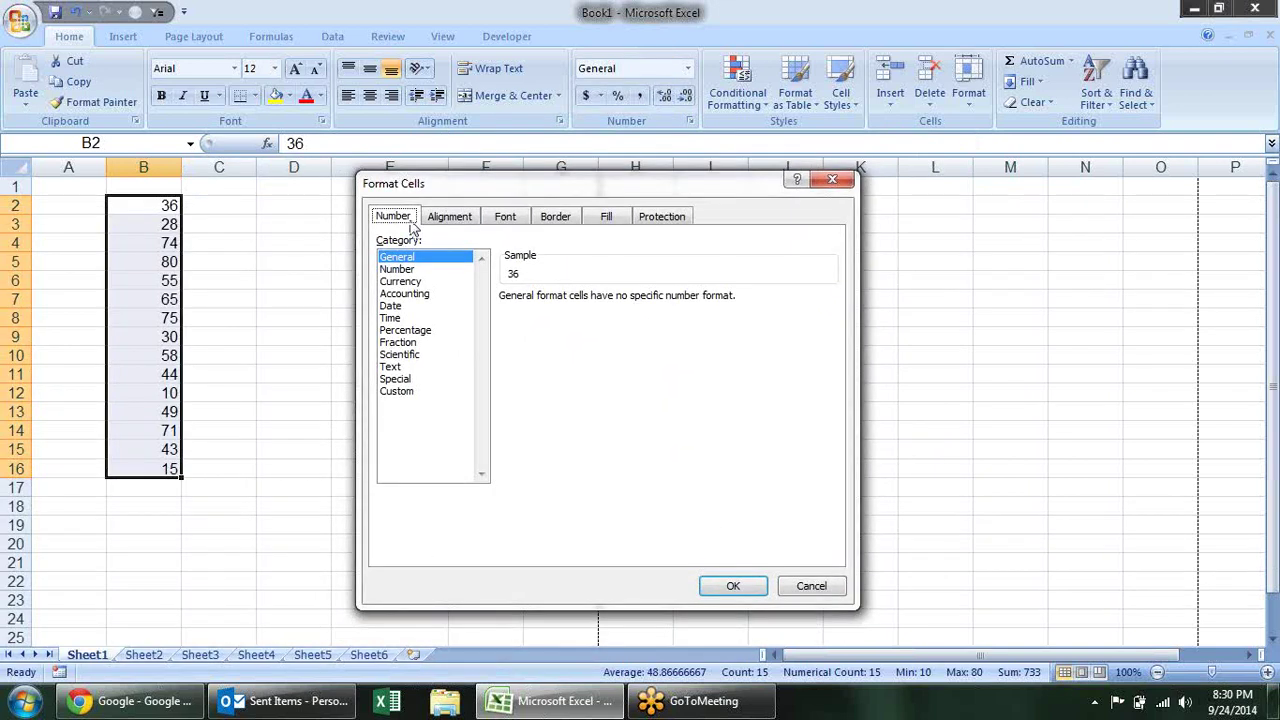
left_click(405, 270)
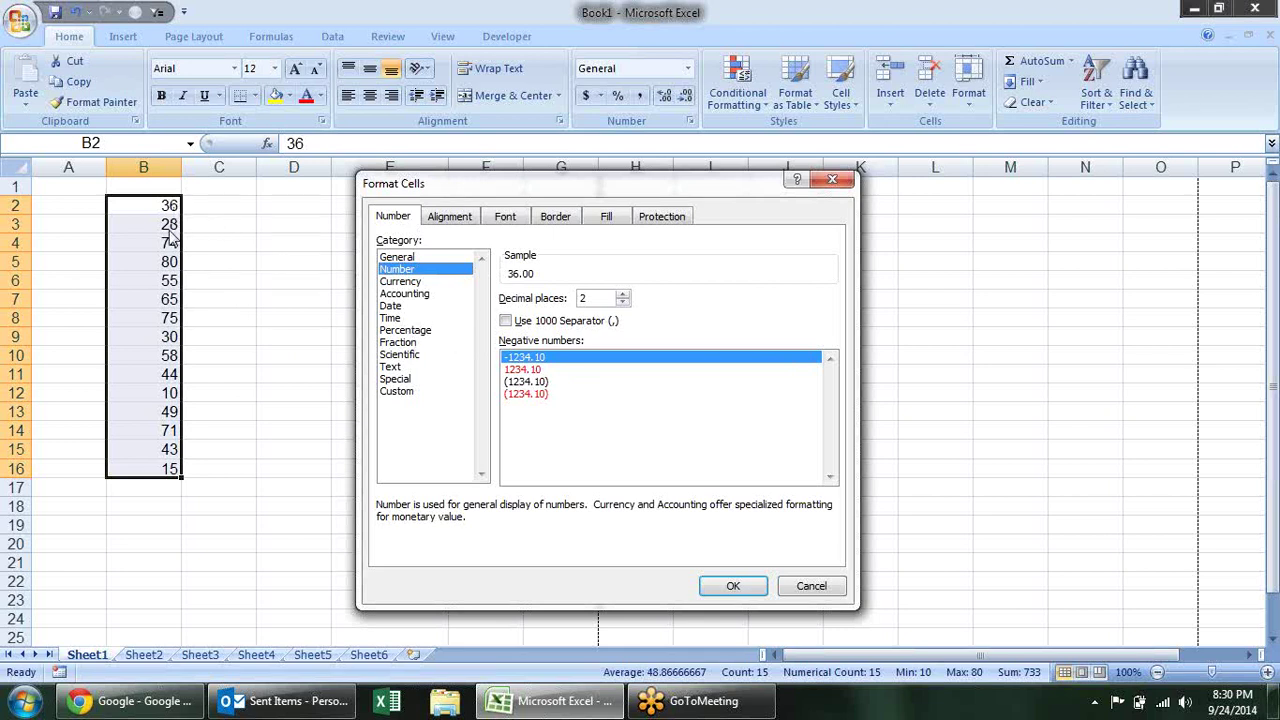
Dismiss the Format Cells dialog unchanged and move through the Developer tab to the Formulas tab
key("Escape")
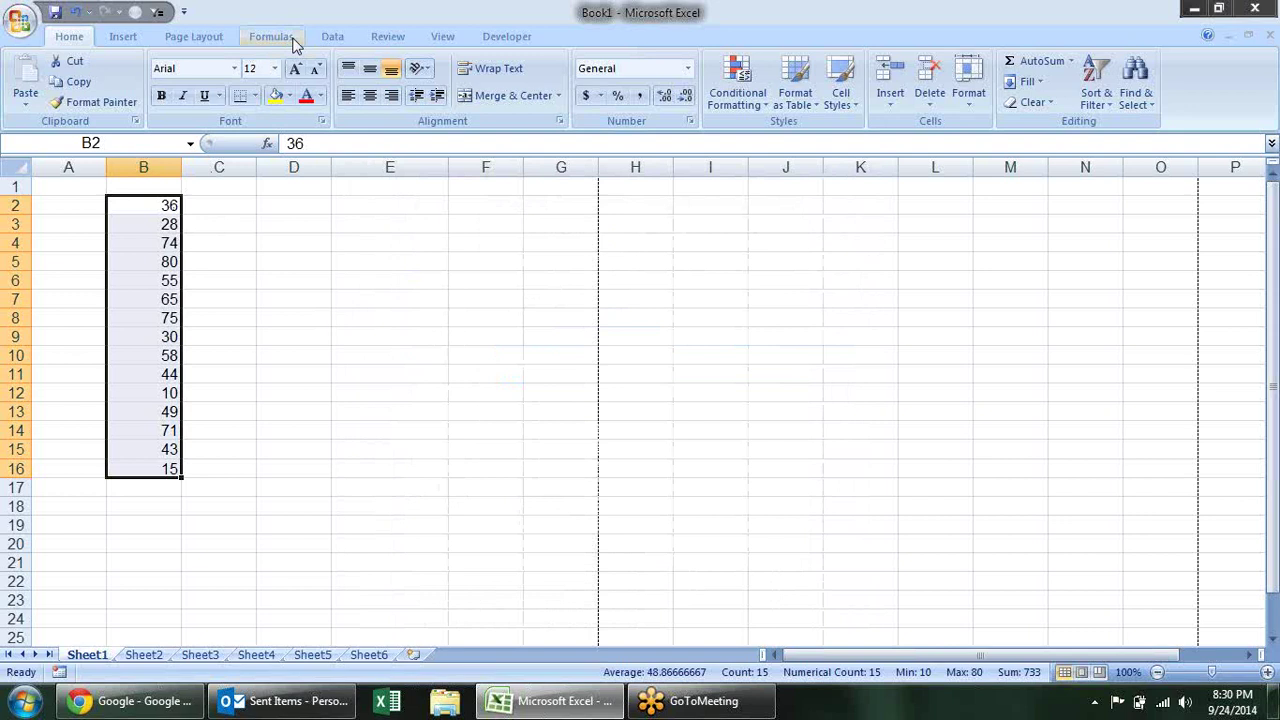
left_click(520, 40)
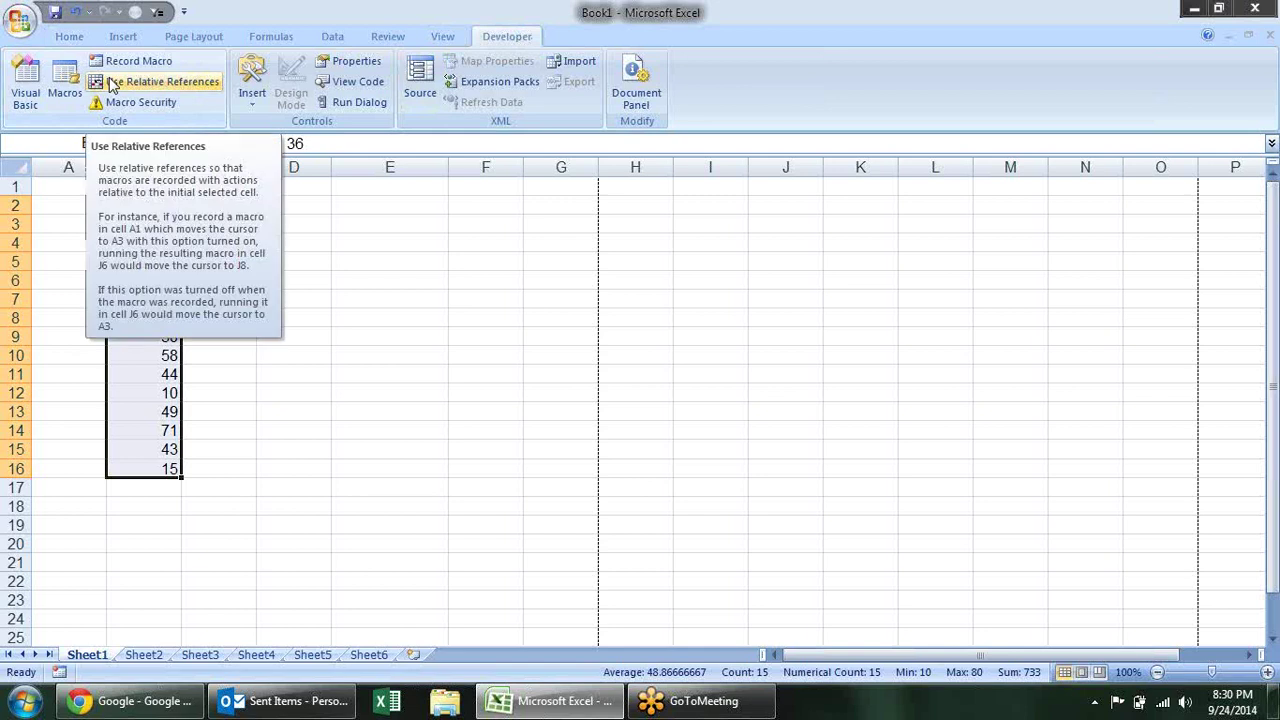
left_click(271, 36)
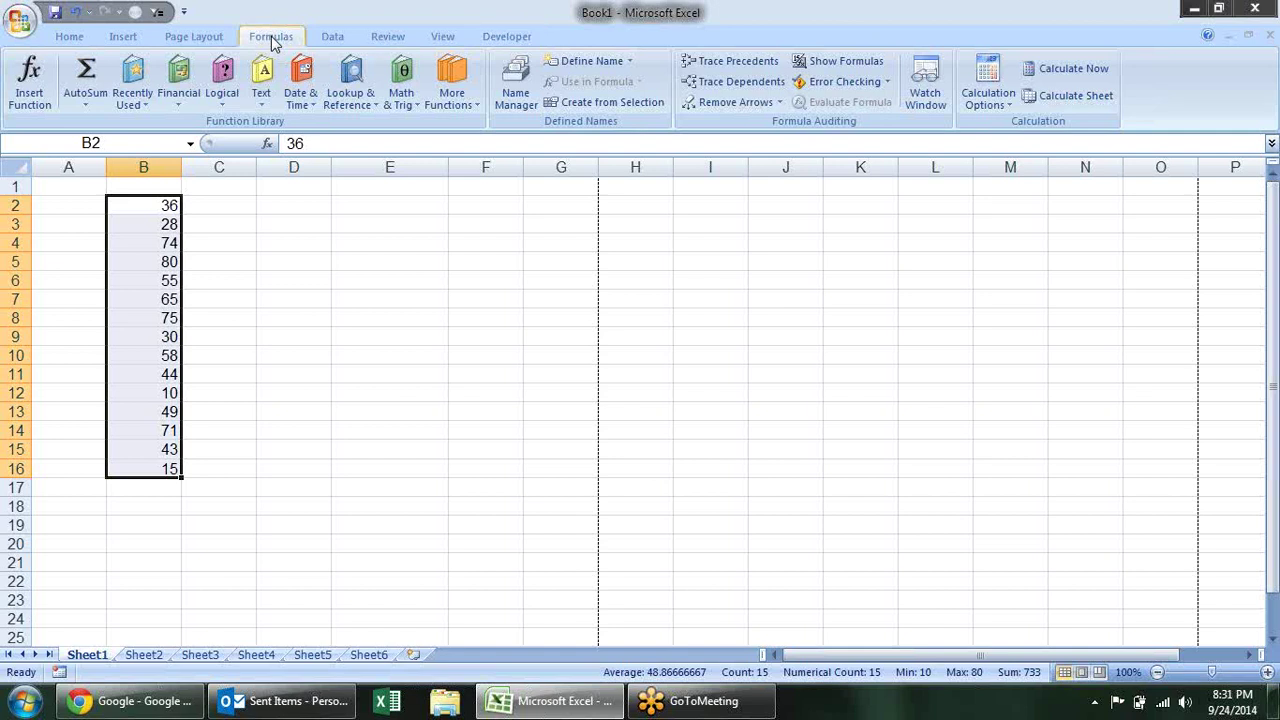
Clear B2:B16, then abandon a half-typed =RANDBETWEEN(10,90) formula in B2
key("Delete")
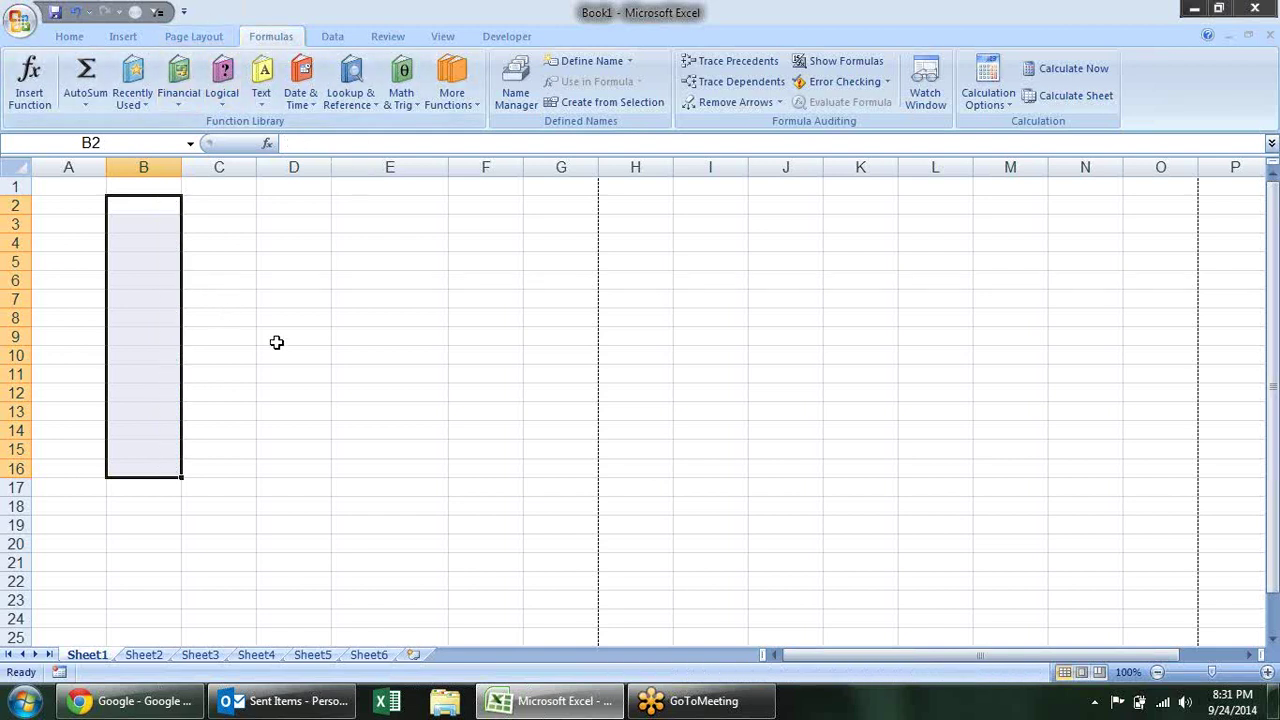
left_click(139, 205)
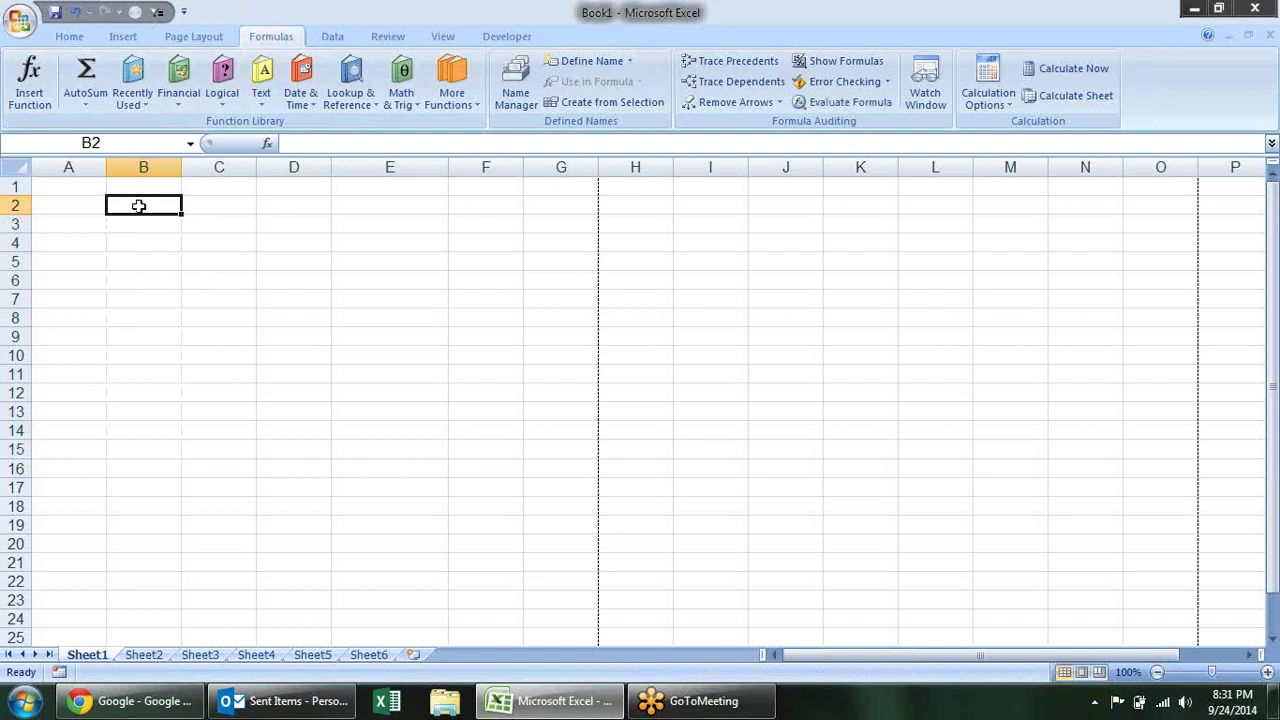
type("=ra")
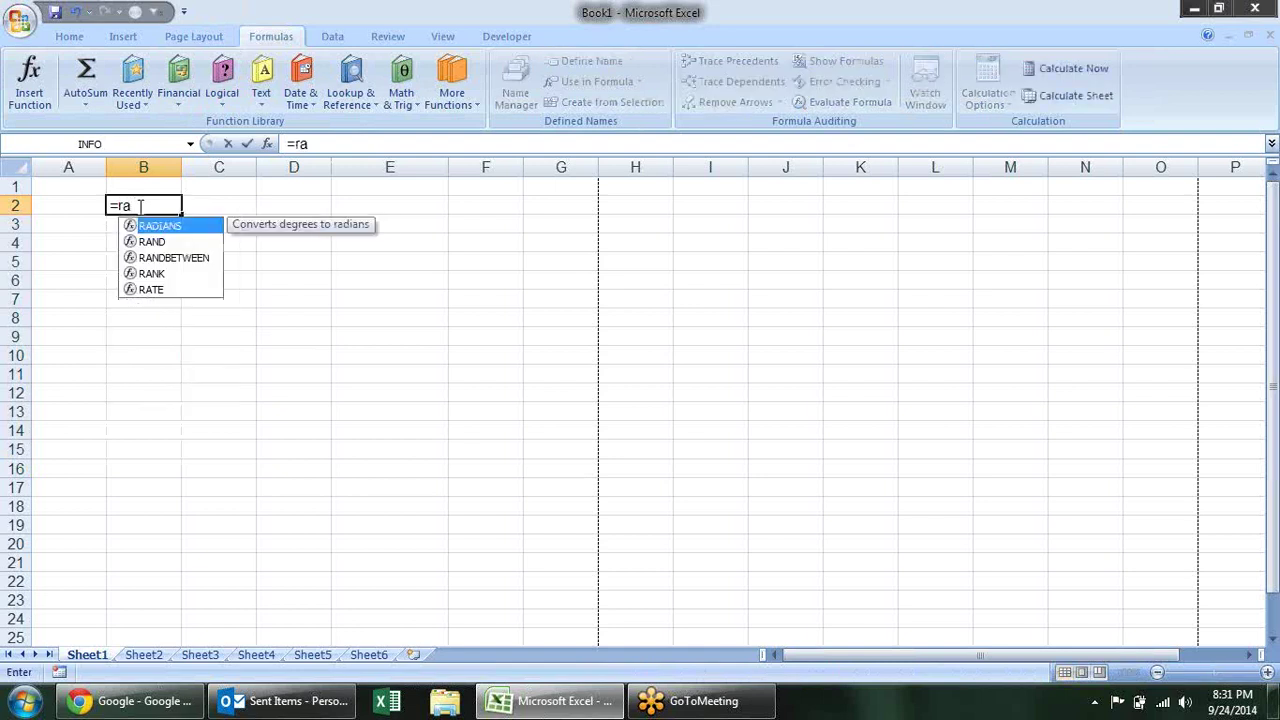
key("Down")
key("Down")
key("Tab")
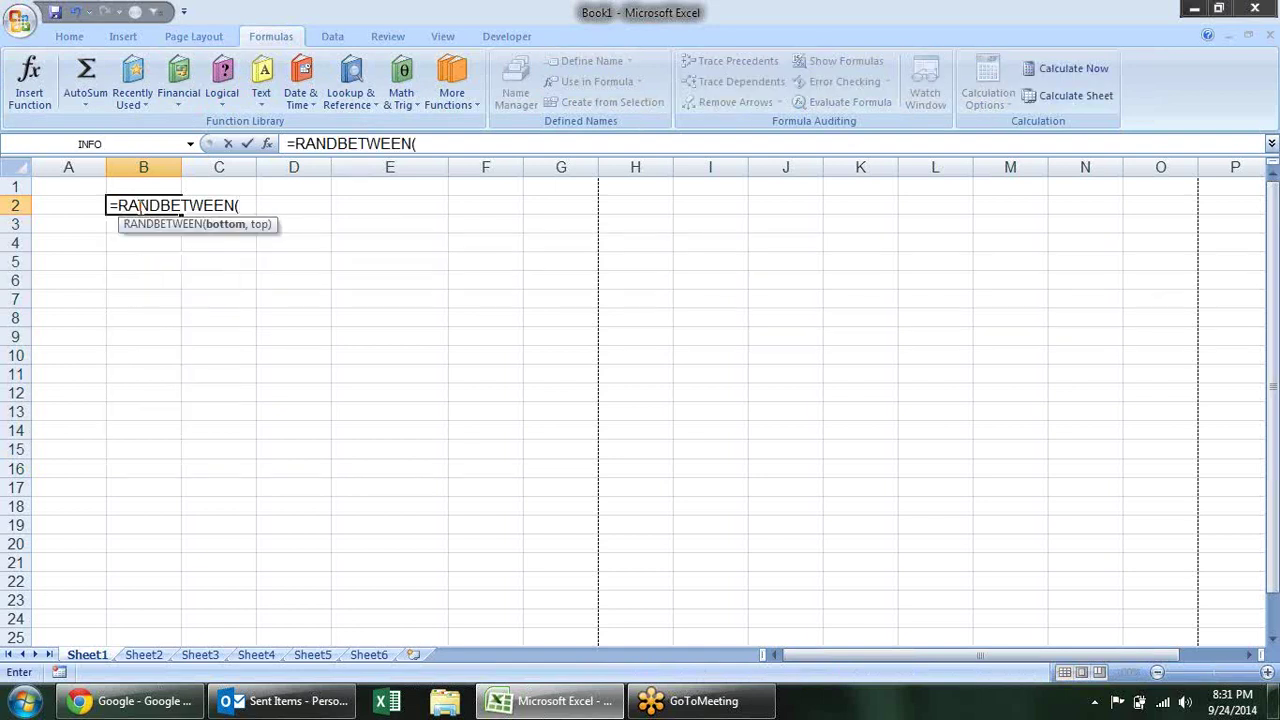
type("10,90")
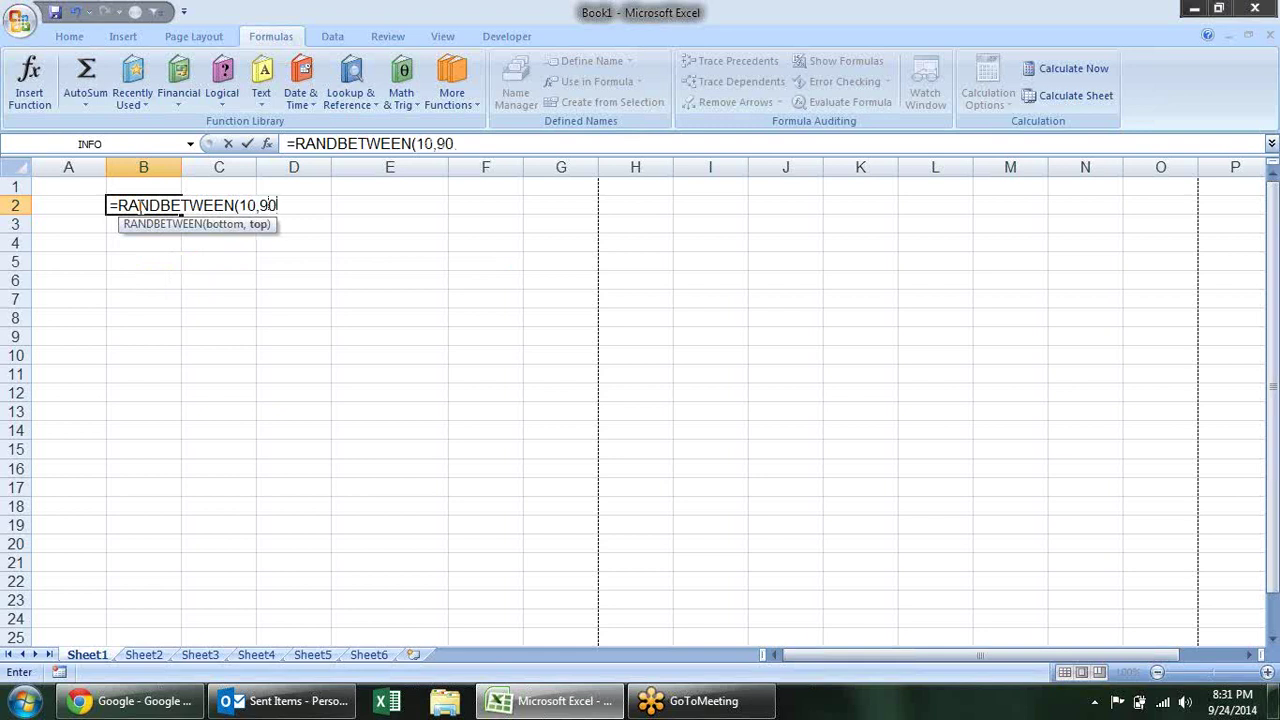
type(")")
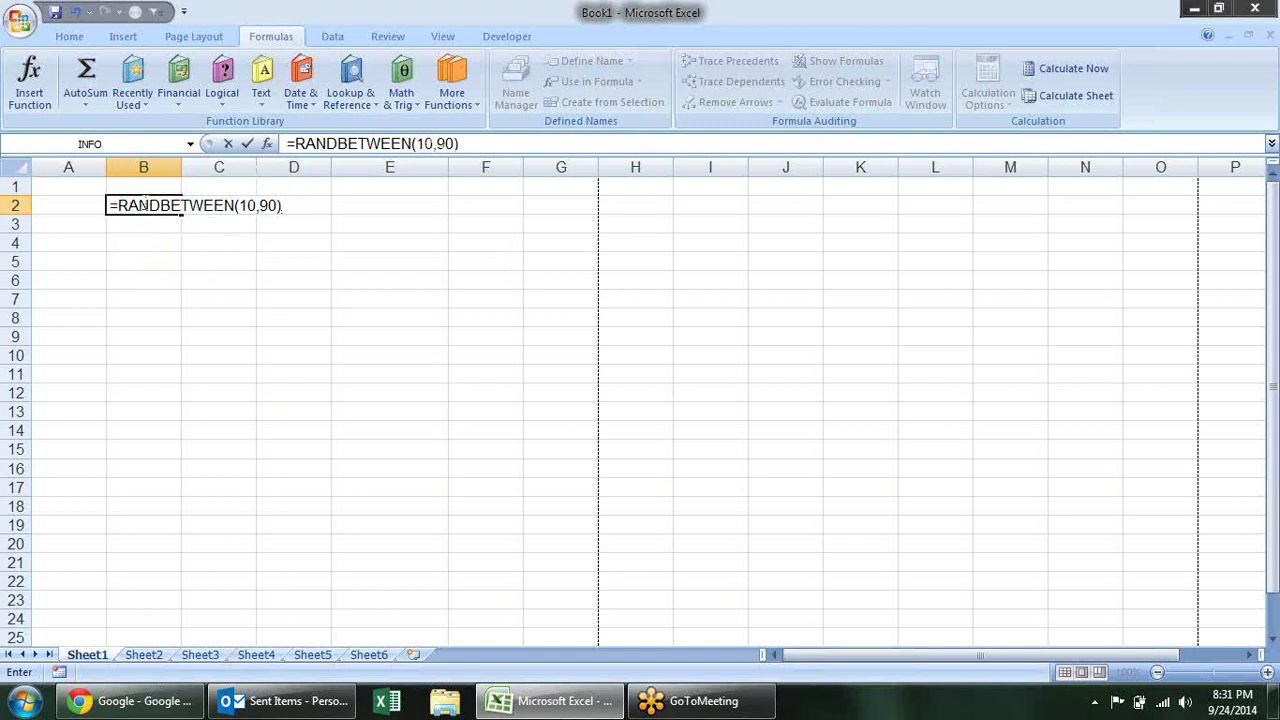
left_click(253, 207)
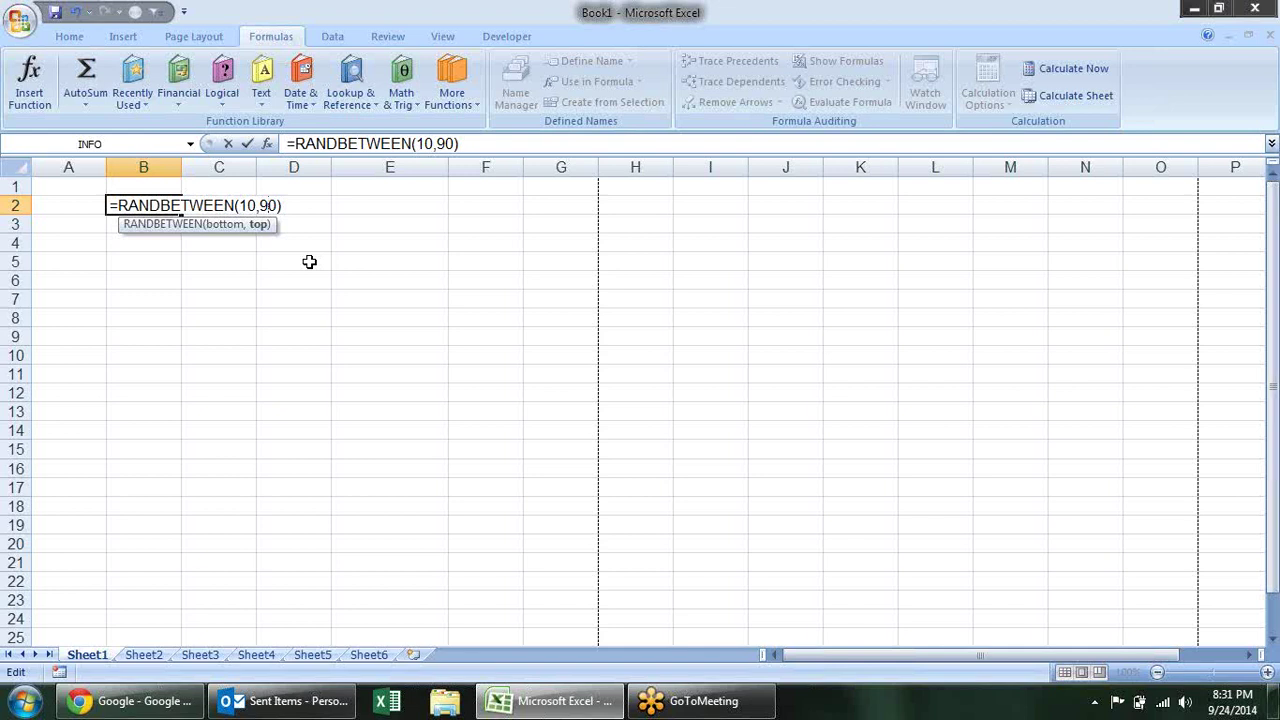
key("Escape")
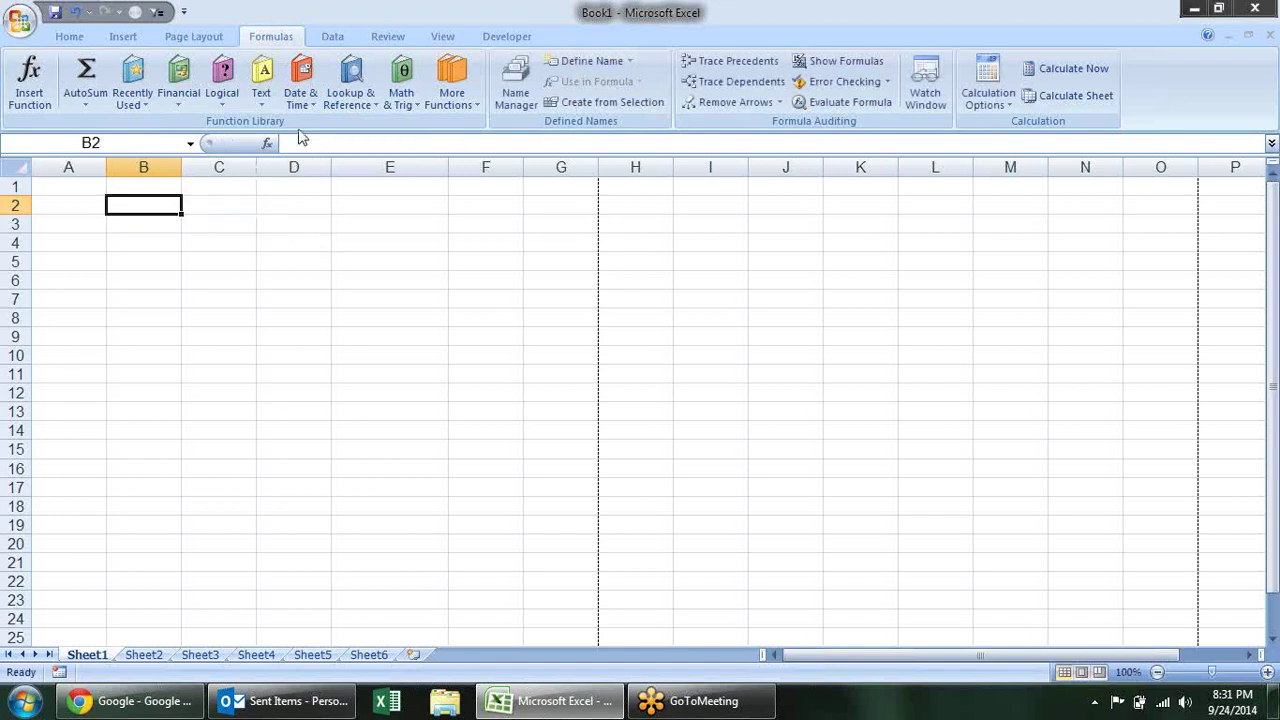
Enter =RANDBETWEEN(10,90) into all of B2:B14 at once
left_click(62, 38)
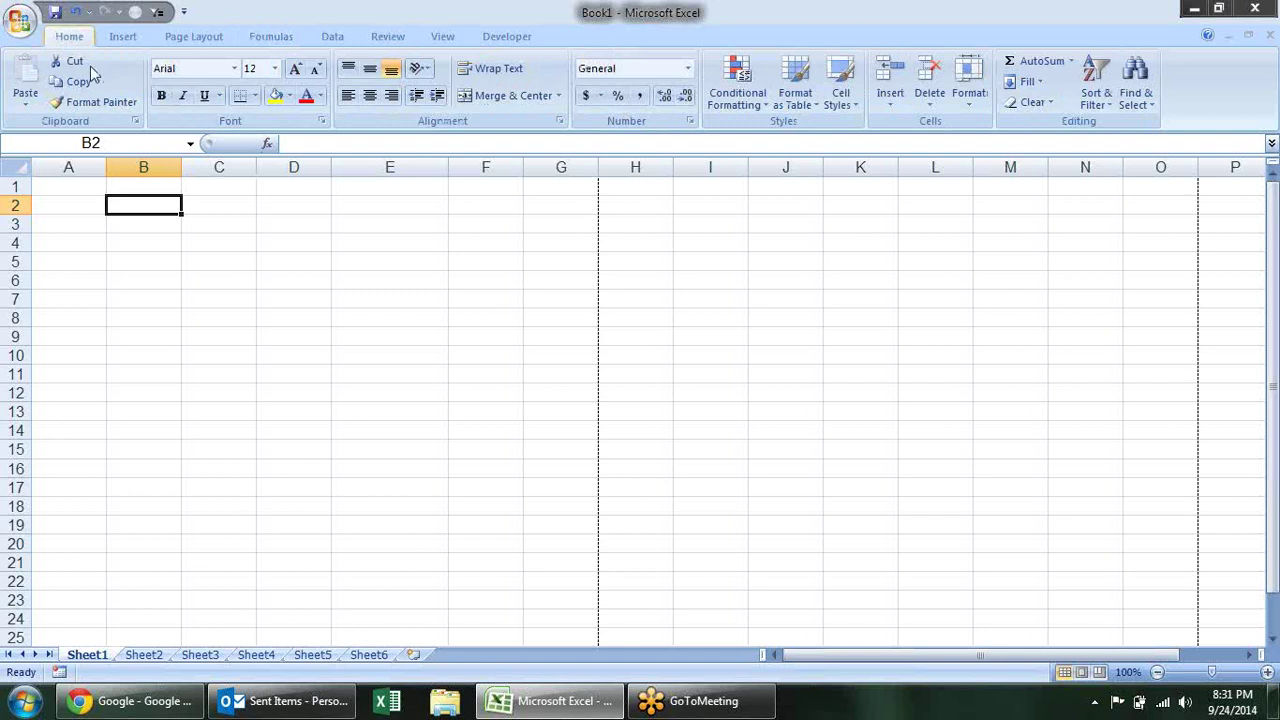
left_click(395, 220)
left_click(174, 212)
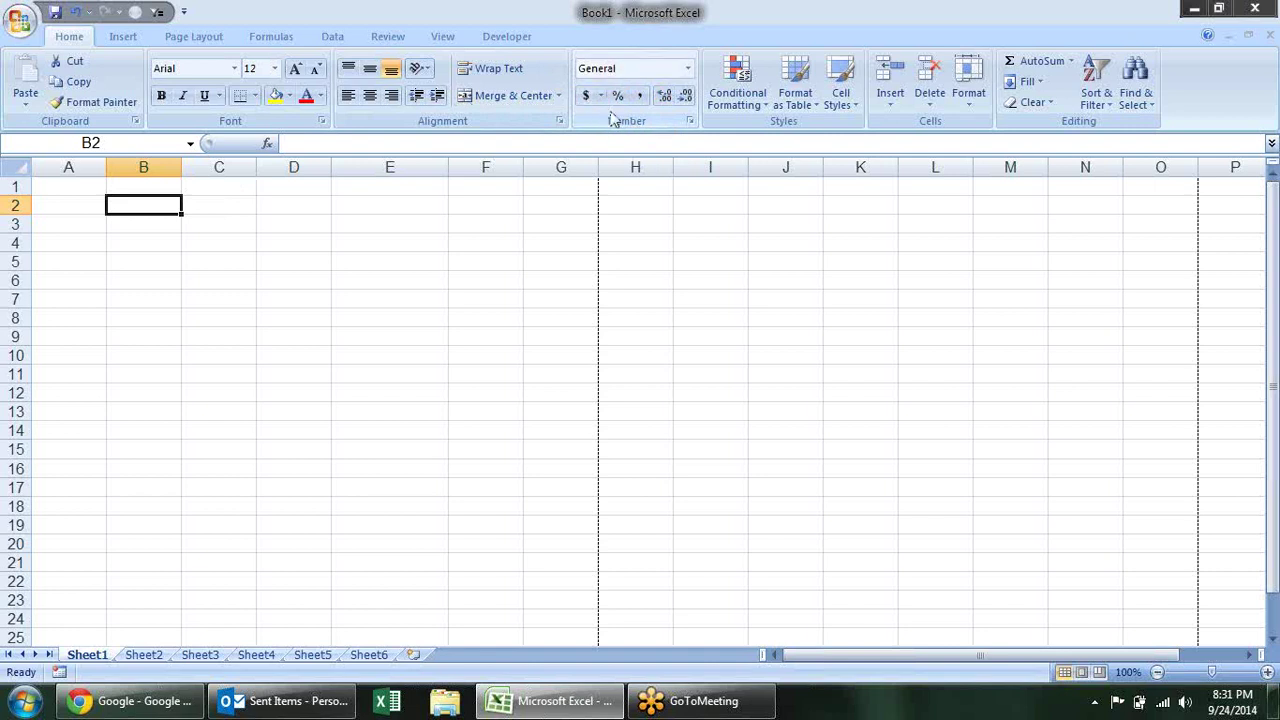
left_click_drag(156, 206, 144, 422)
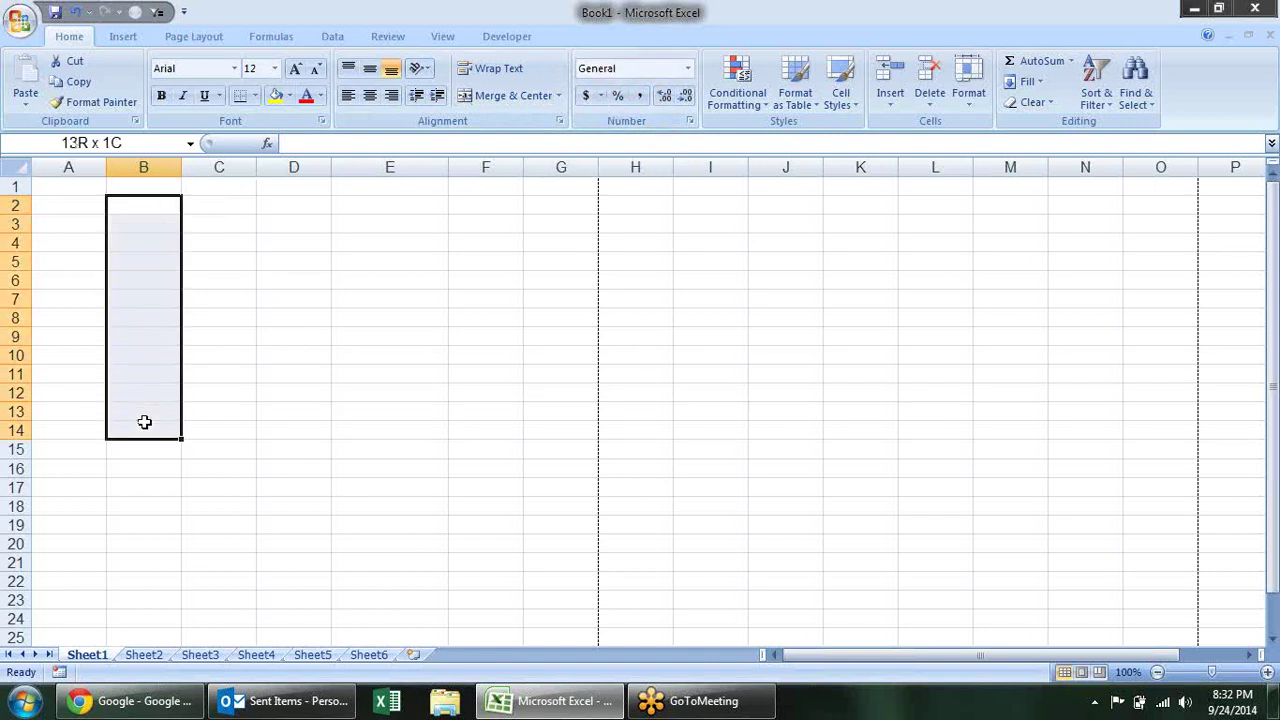
type("=ra")
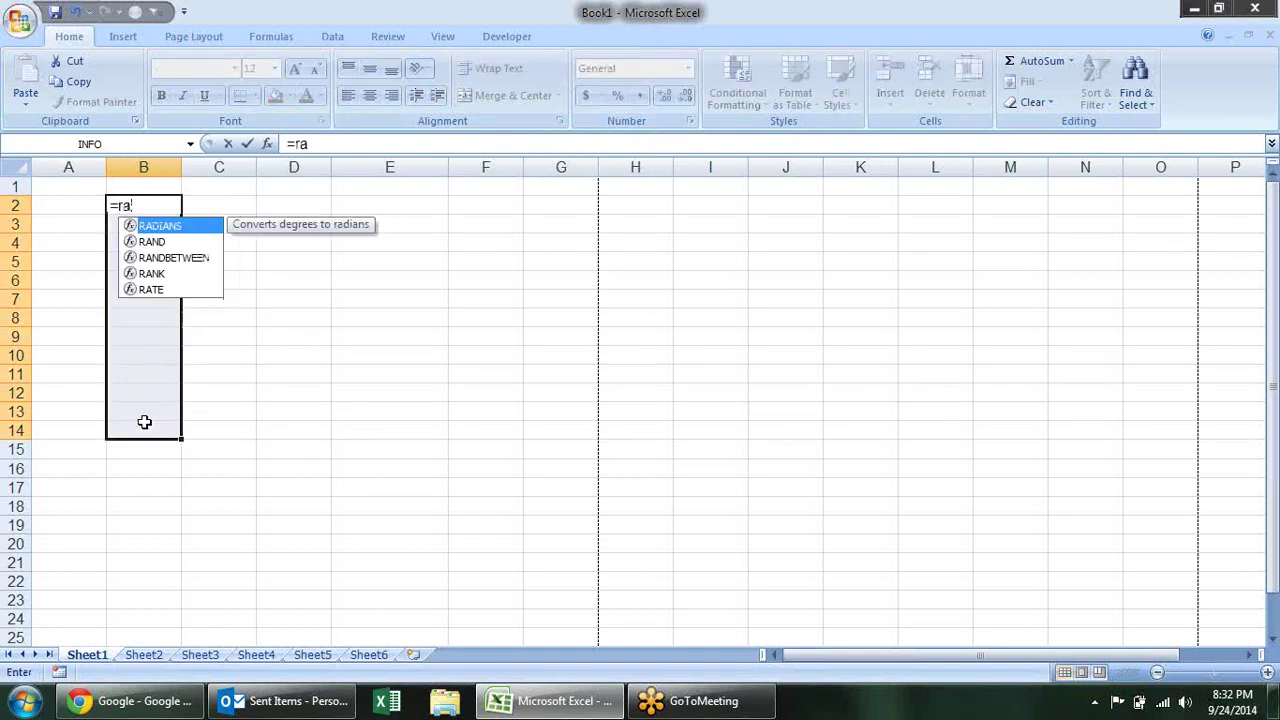
key("Down")
key("Down")
key("Tab")
type("10,90)")
key("ctrl+Return")
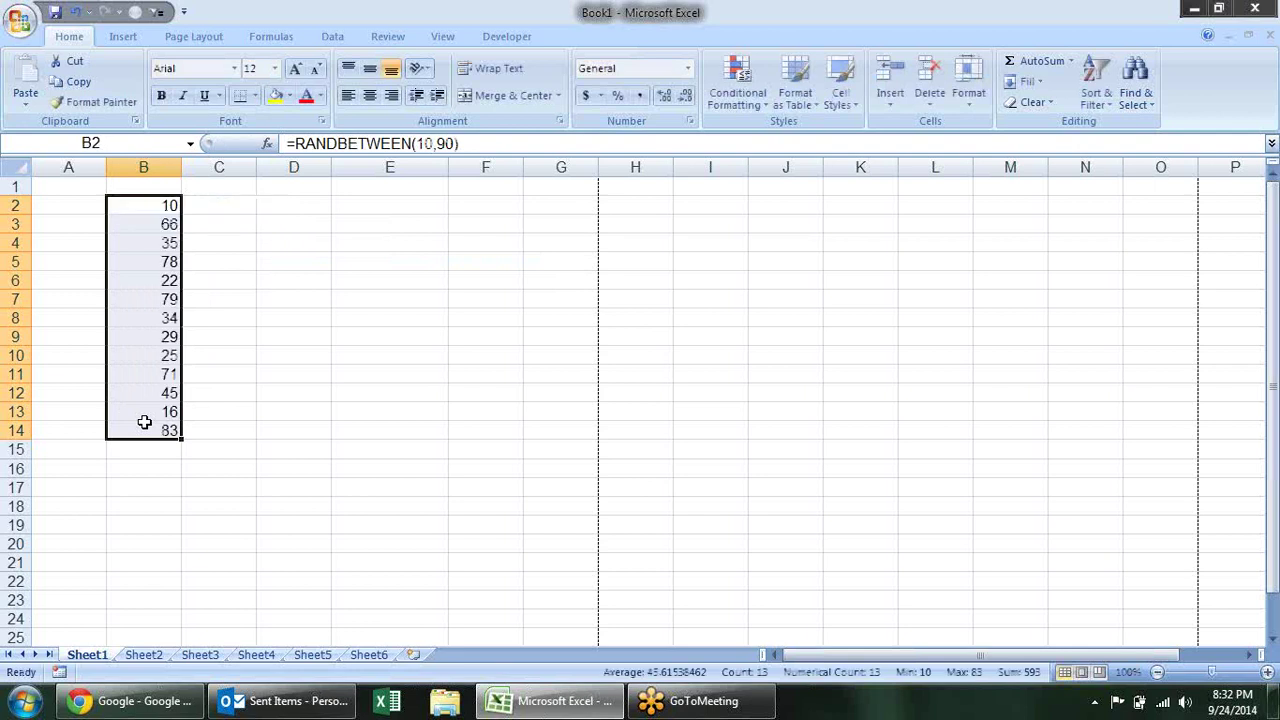
Convert the random numbers in B2:B14 to fixed values and reselect the range
key("ctrl+c")
key("alt+e")
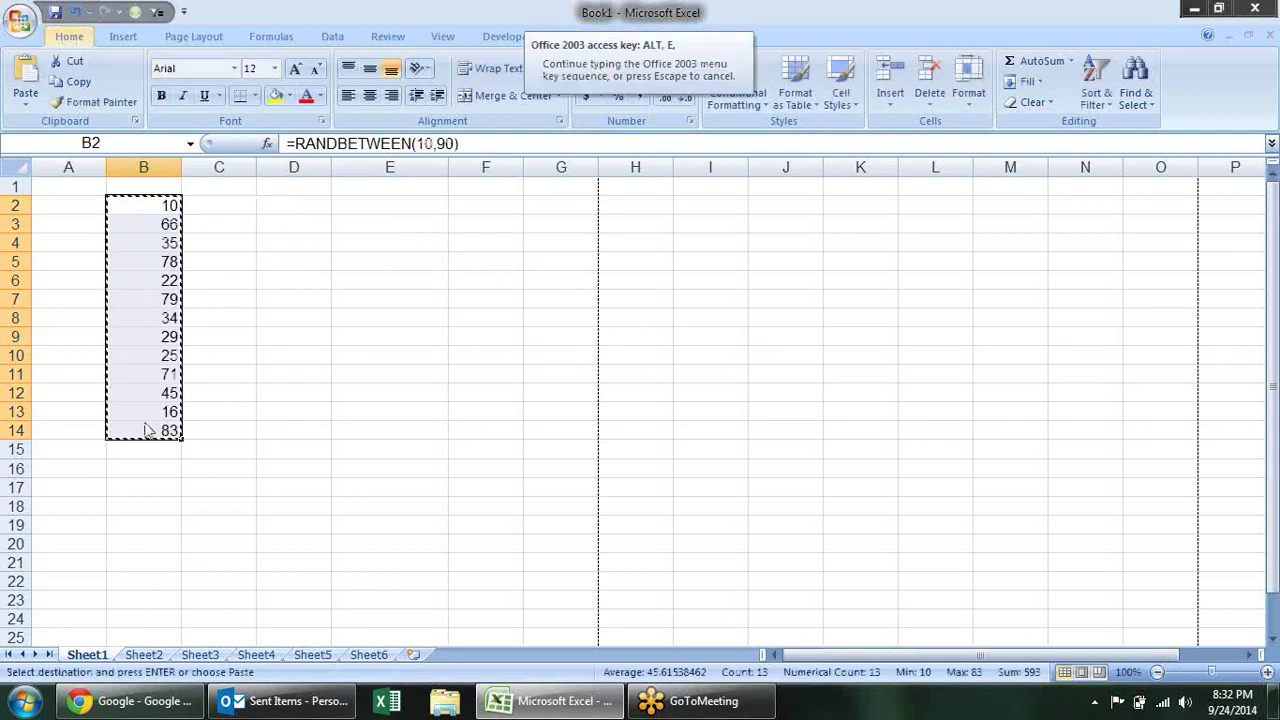
key("s")
key("v")
key("Return")
key("Escape")
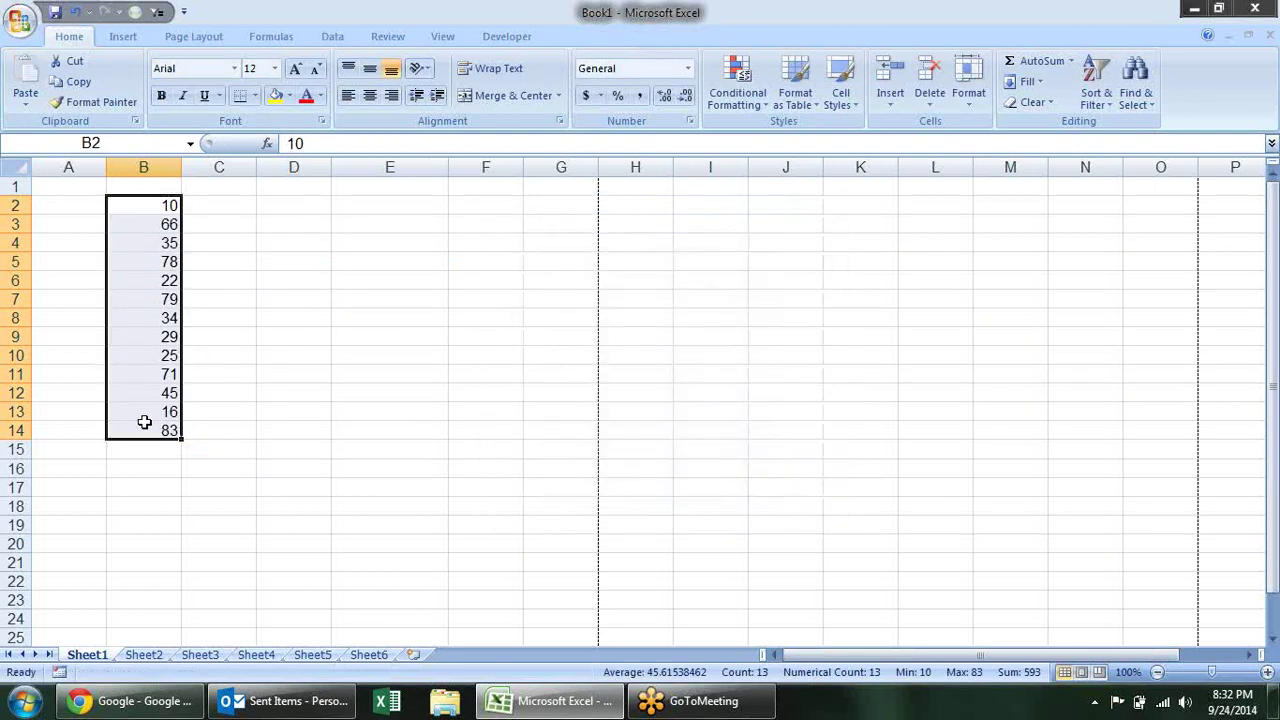
left_click(234, 208)
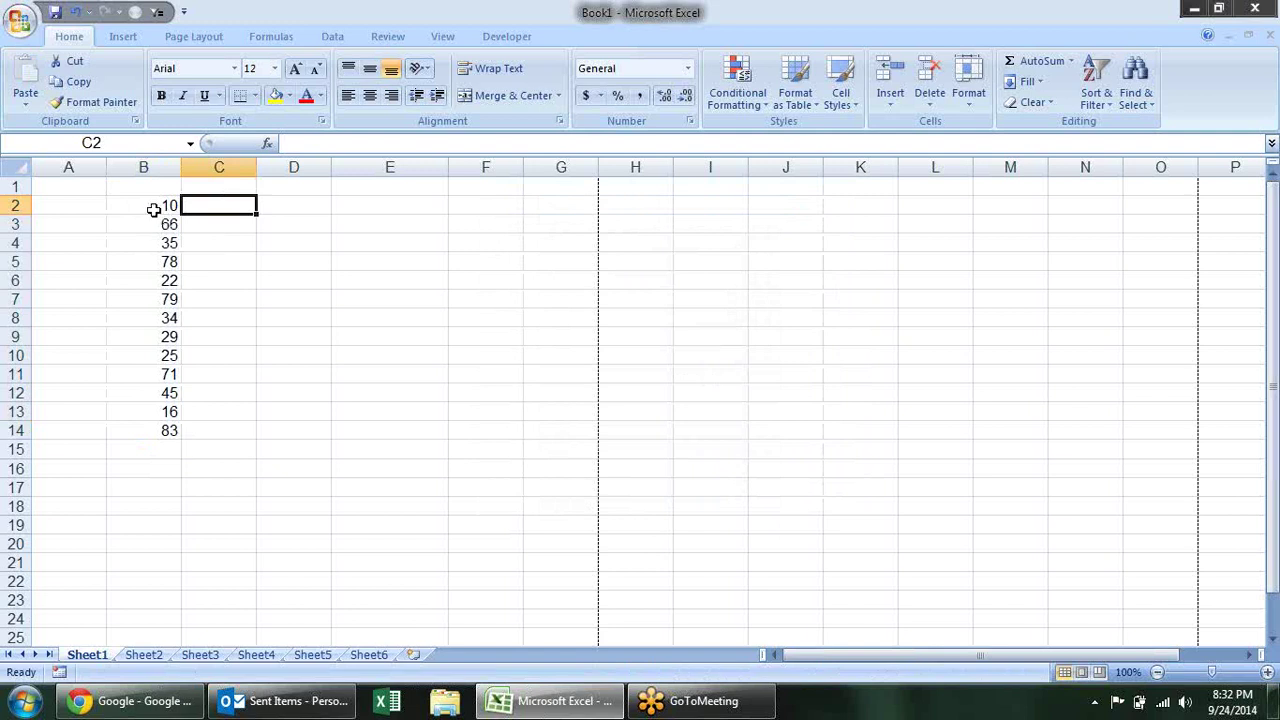
left_click_drag(157, 206, 149, 422)
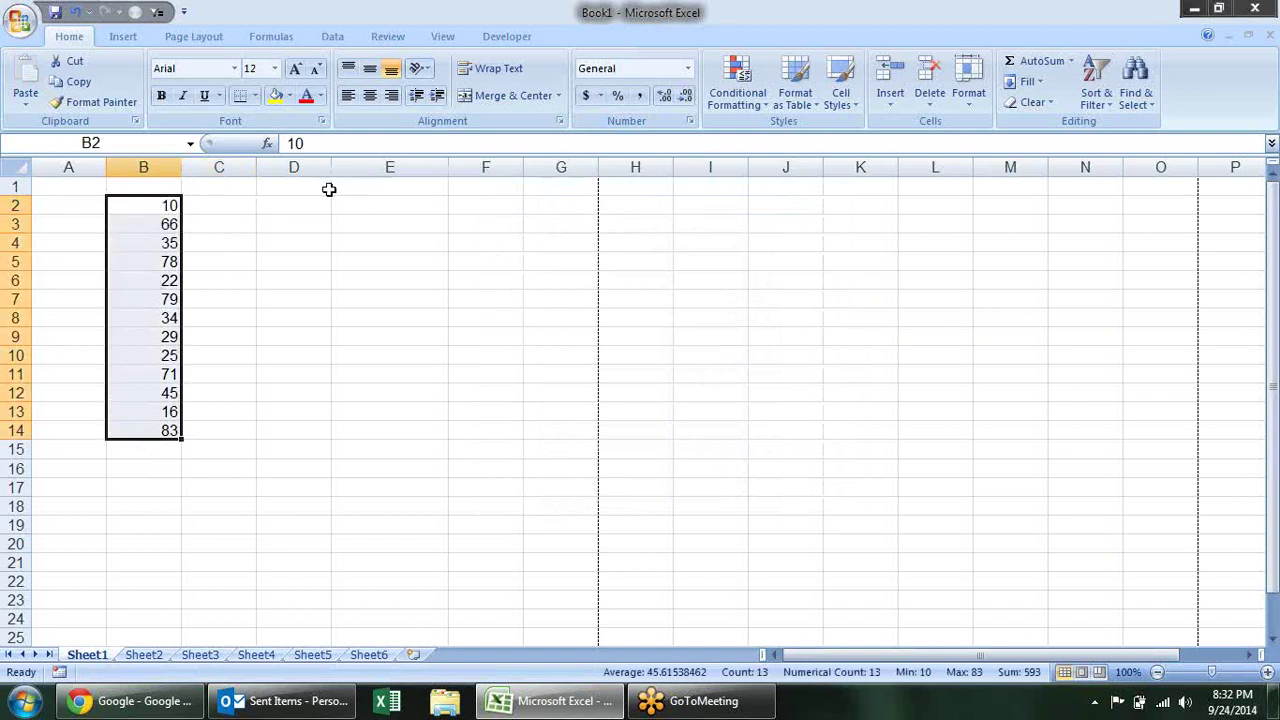
Give B2:B14 Number format with 2 decimal places and a 1000 separator
left_click(689, 122)
left_click_drag(688, 151, 547, 191)
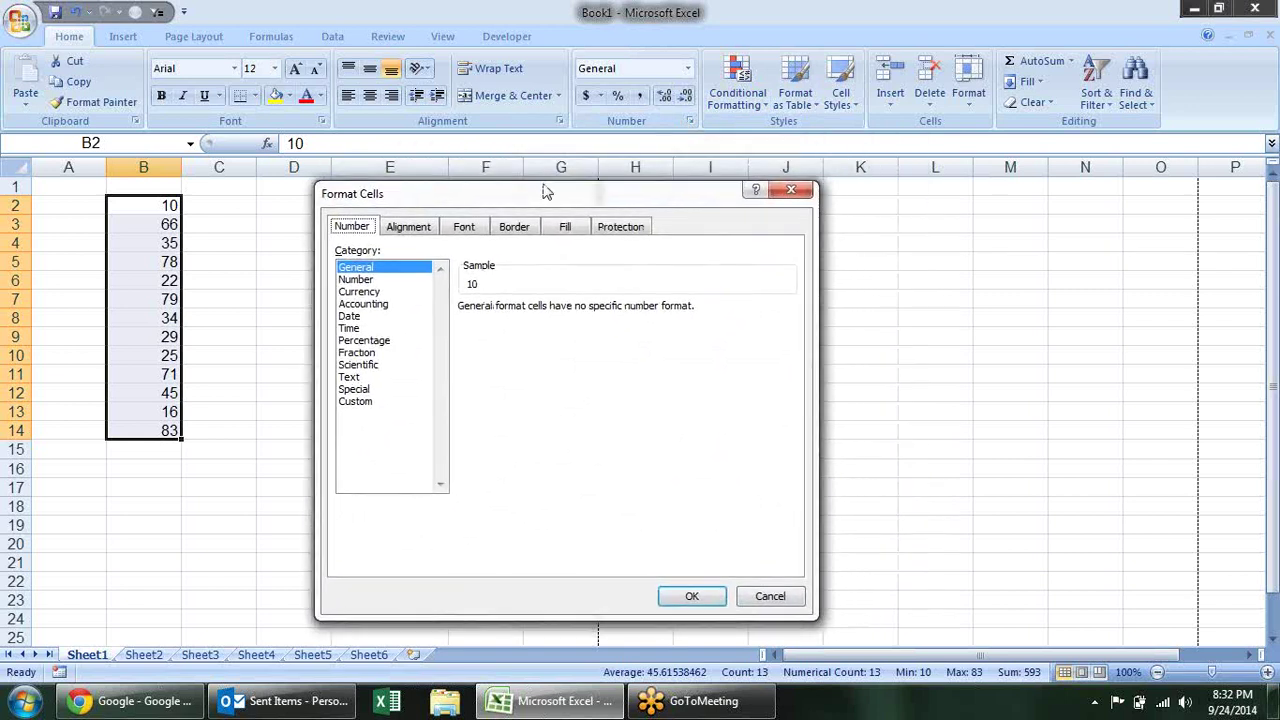
left_click(390, 283)
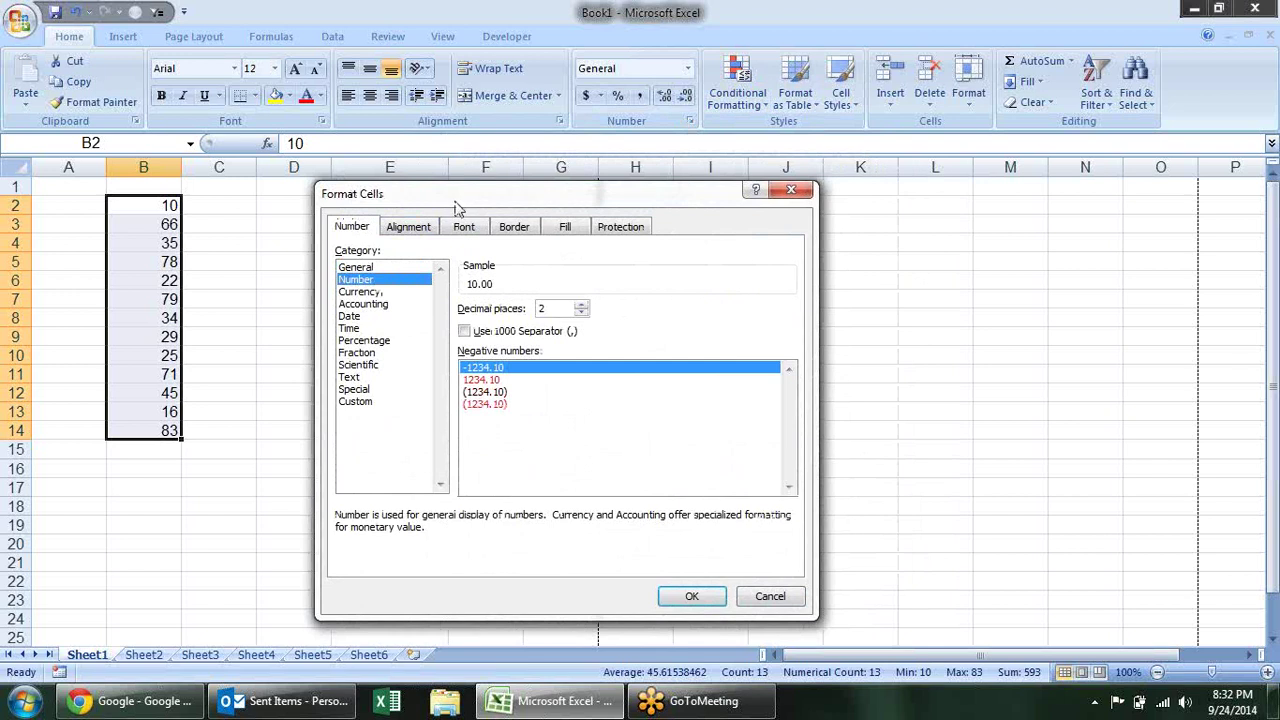
left_click_drag(456, 207, 460, 173)
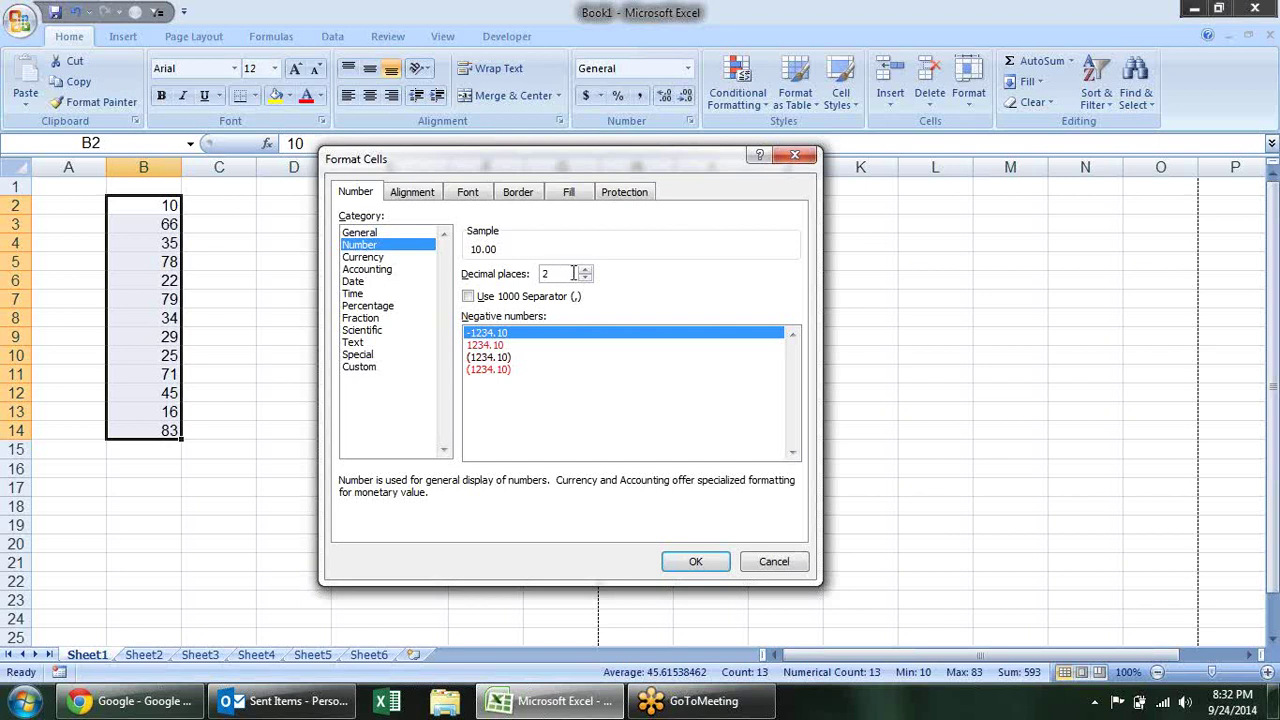
left_click(585, 271)
left_click(585, 271)
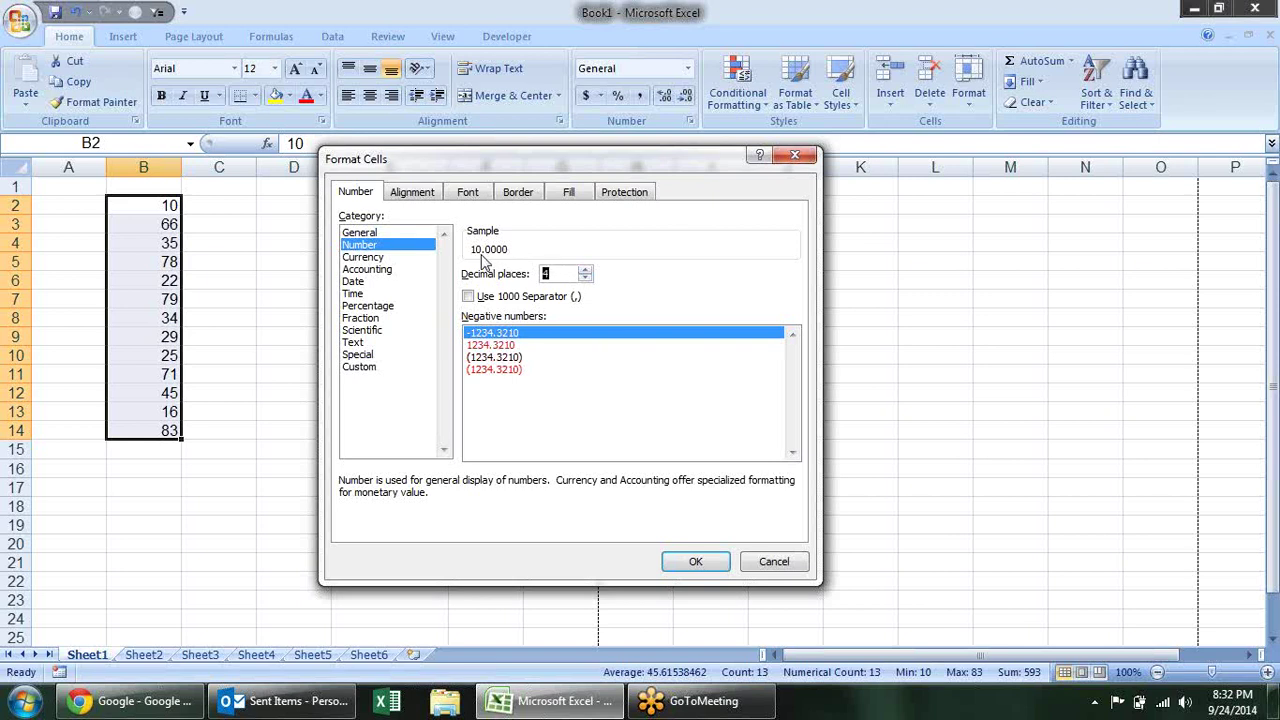
left_click(585, 279)
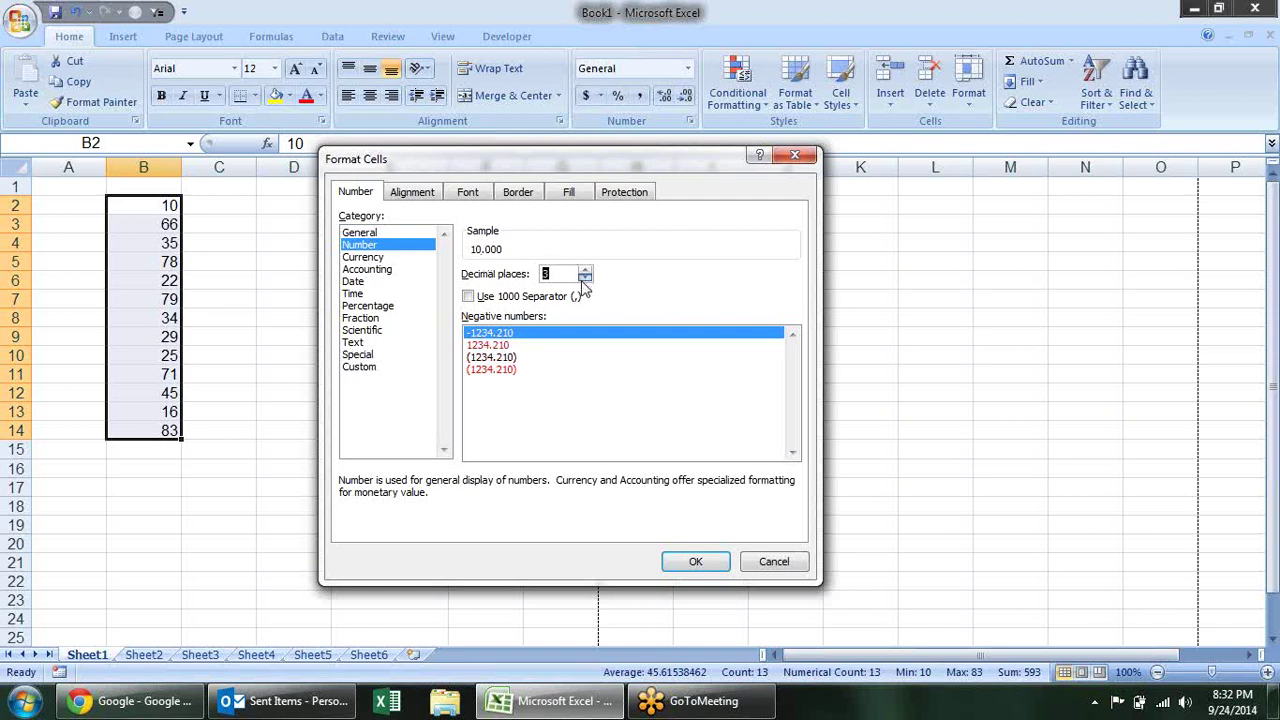
left_click(585, 279)
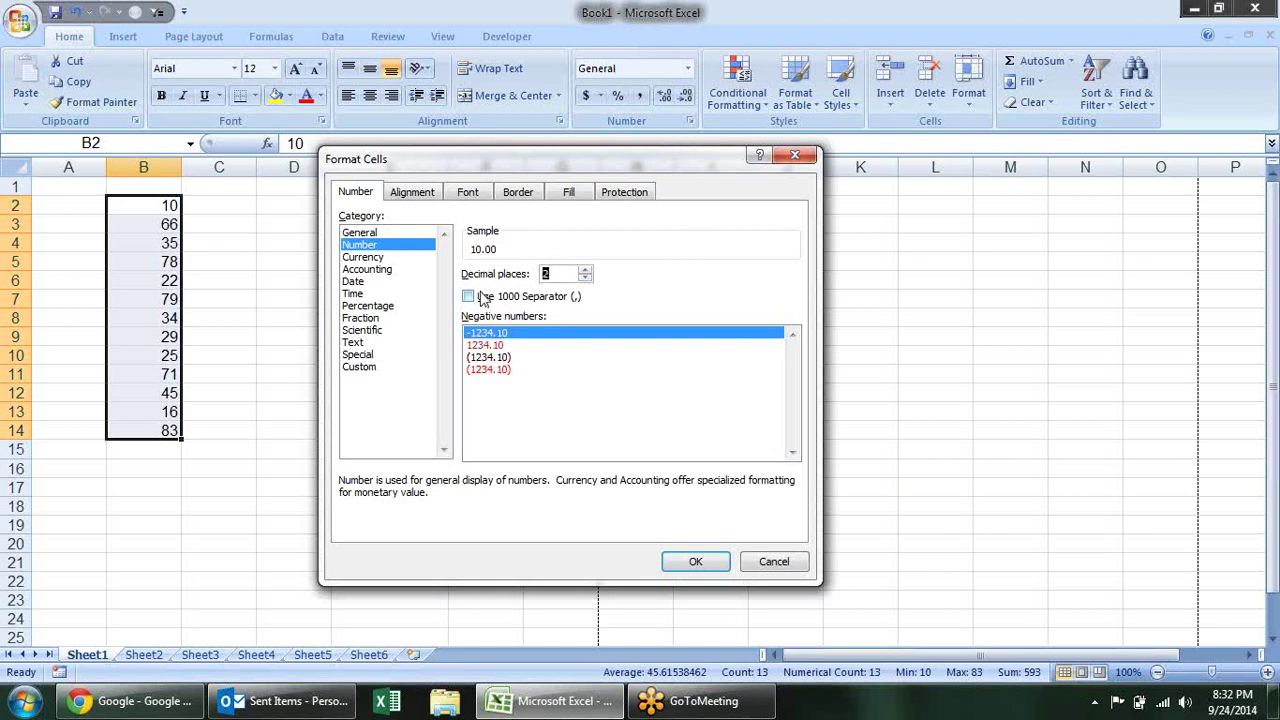
left_click(481, 302)
left_click(697, 561)
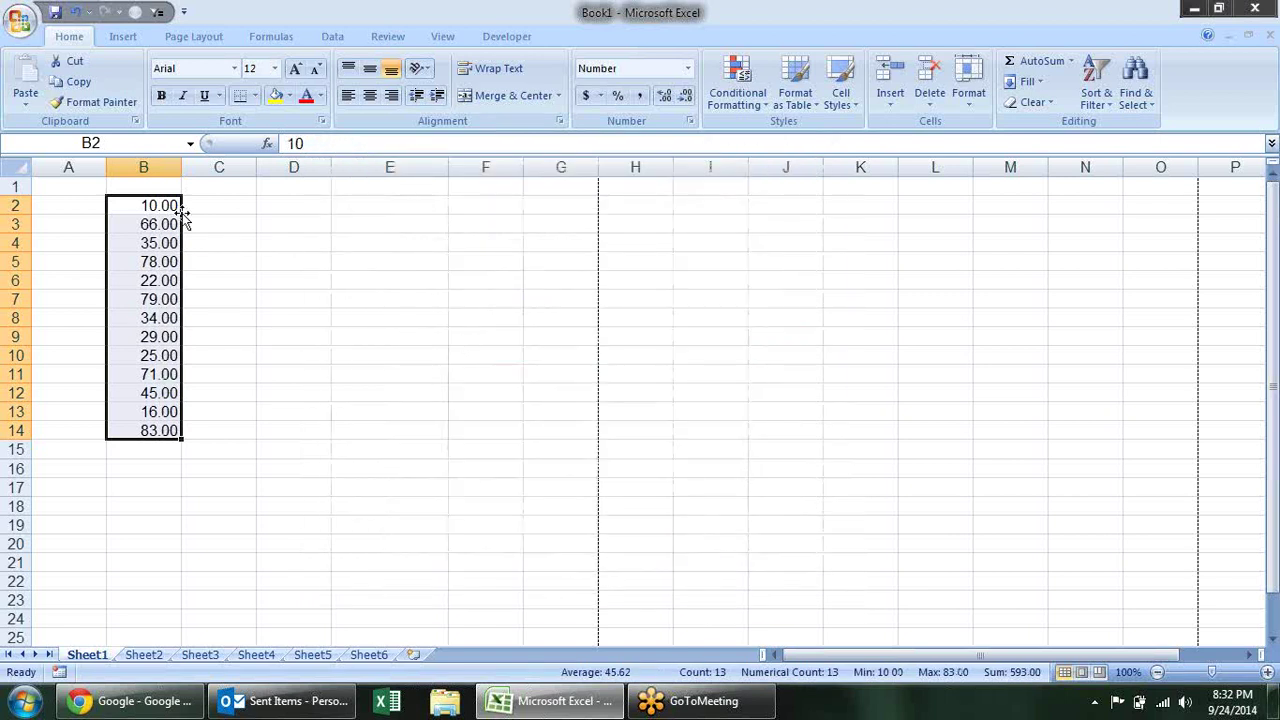
left_click(163, 222)
left_click(147, 280)
left_click(150, 370)
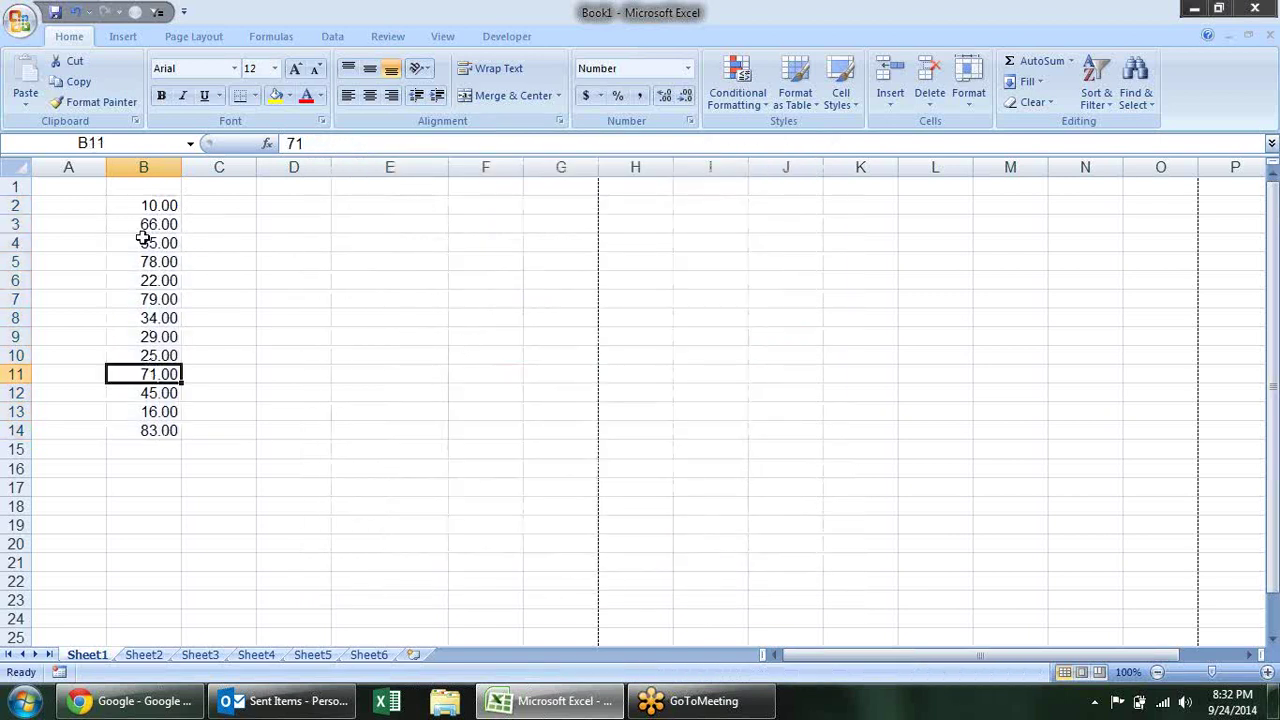
left_click(147, 243)
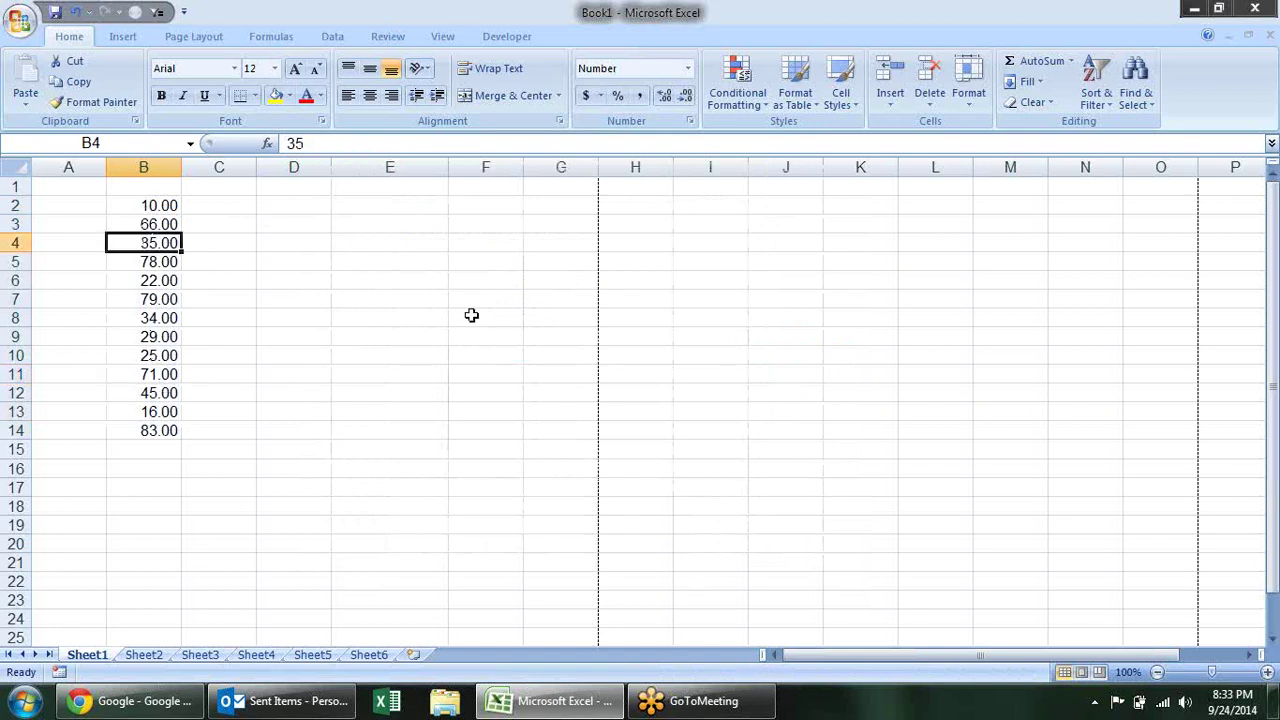
type("1253")
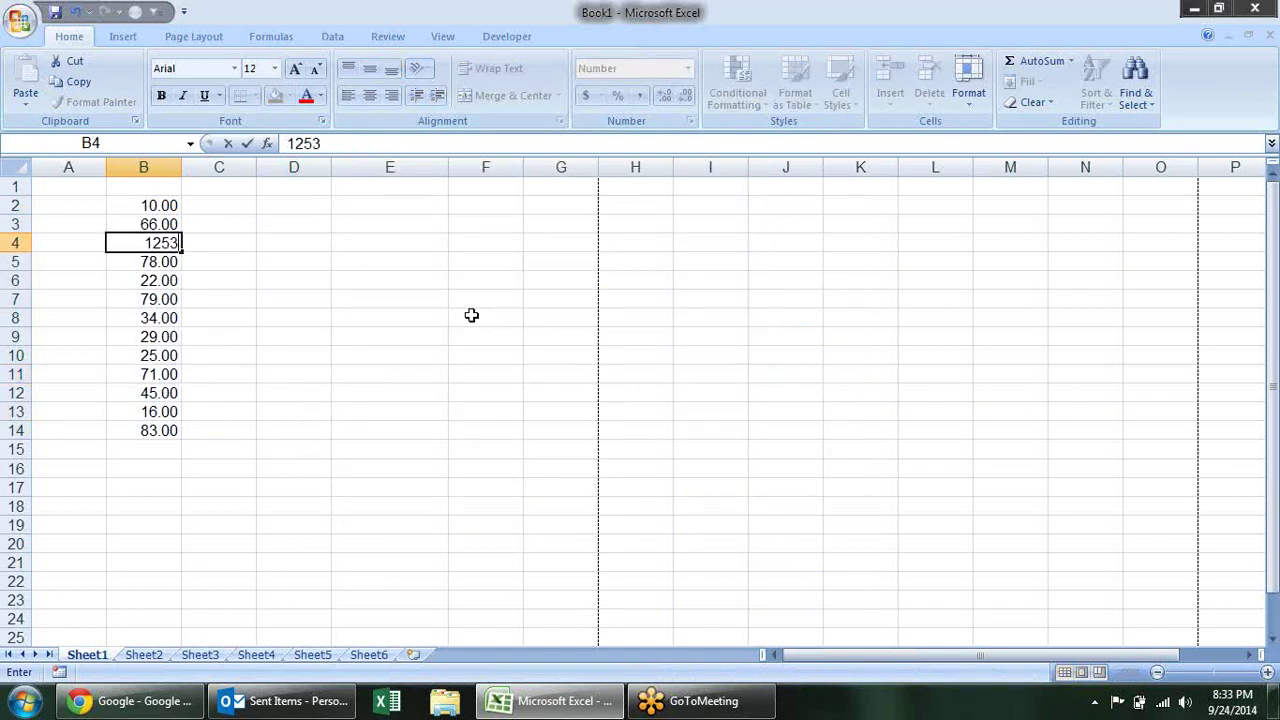
key("Return")
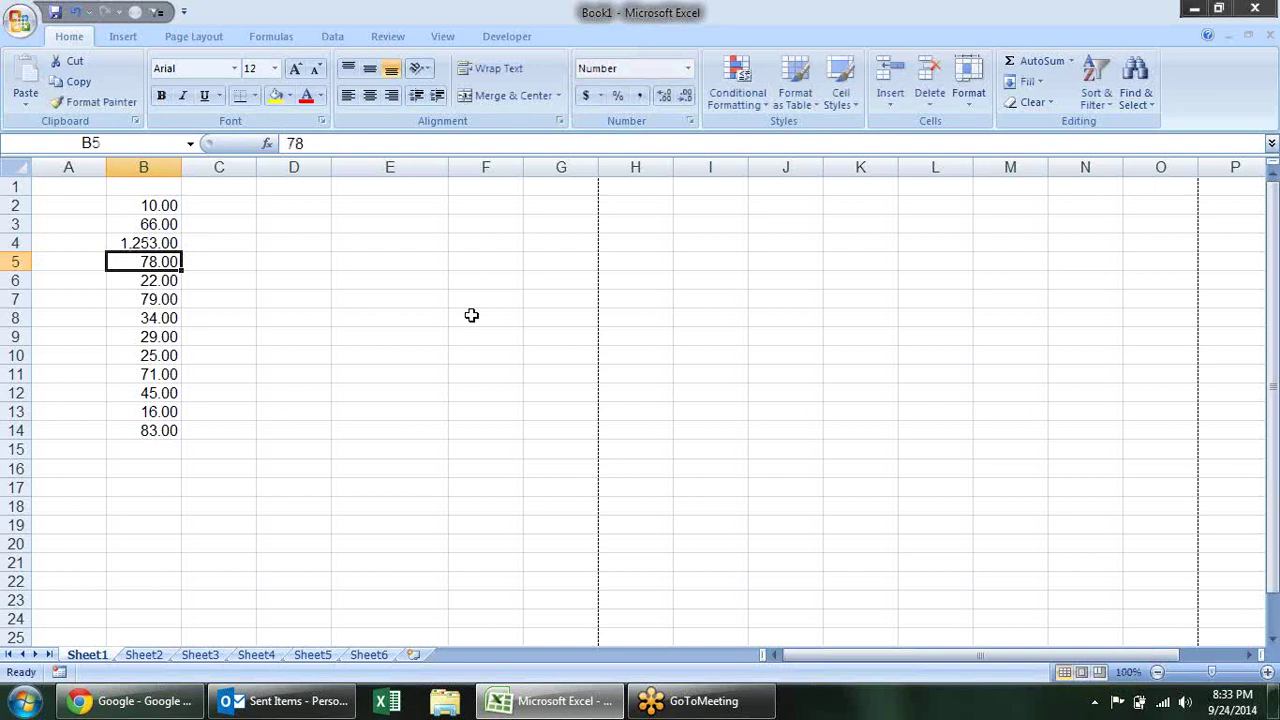
left_click(383, 327)
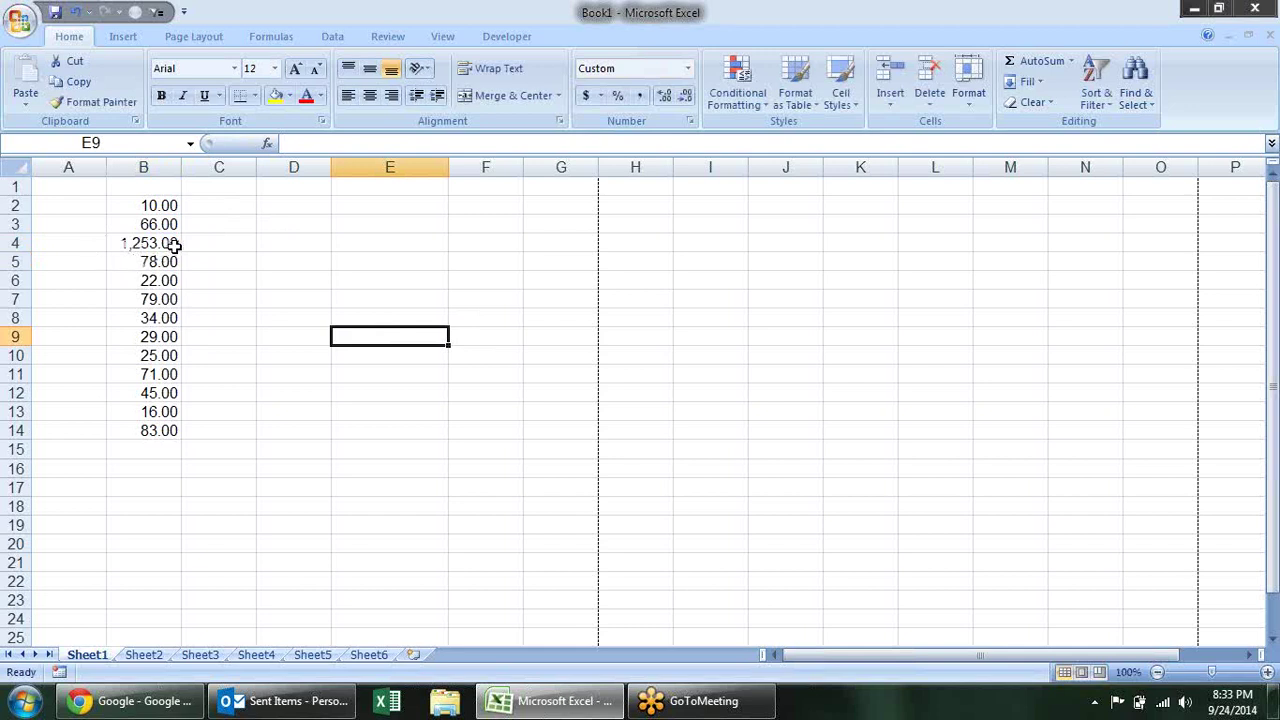
left_click(174, 245)
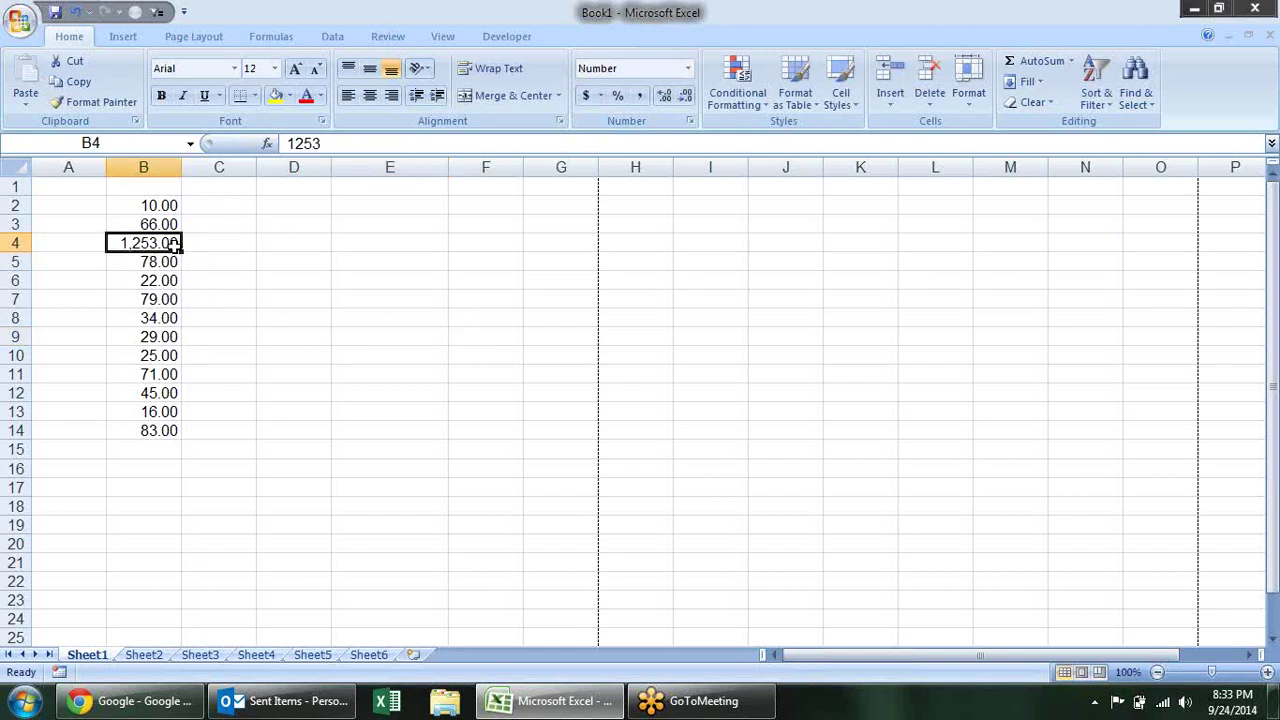
left_click(158, 276)
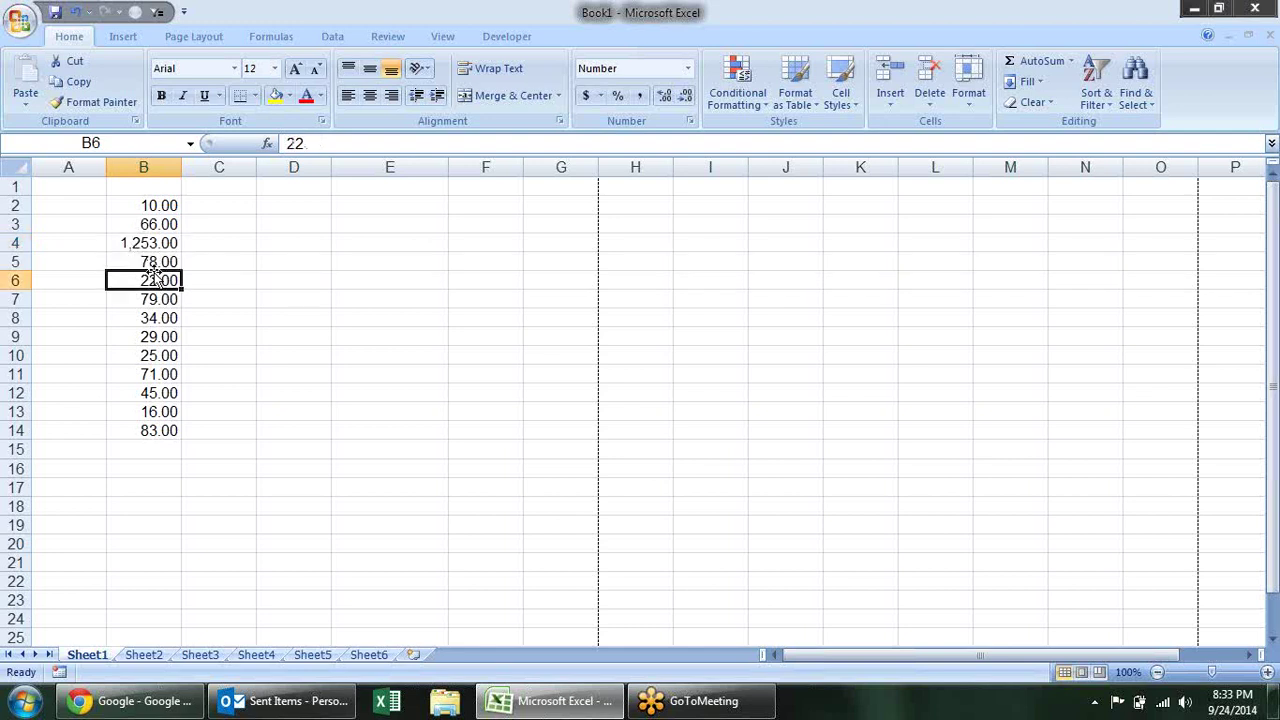
left_click(155, 335)
left_click(150, 296)
left_click(148, 258)
left_click(151, 206)
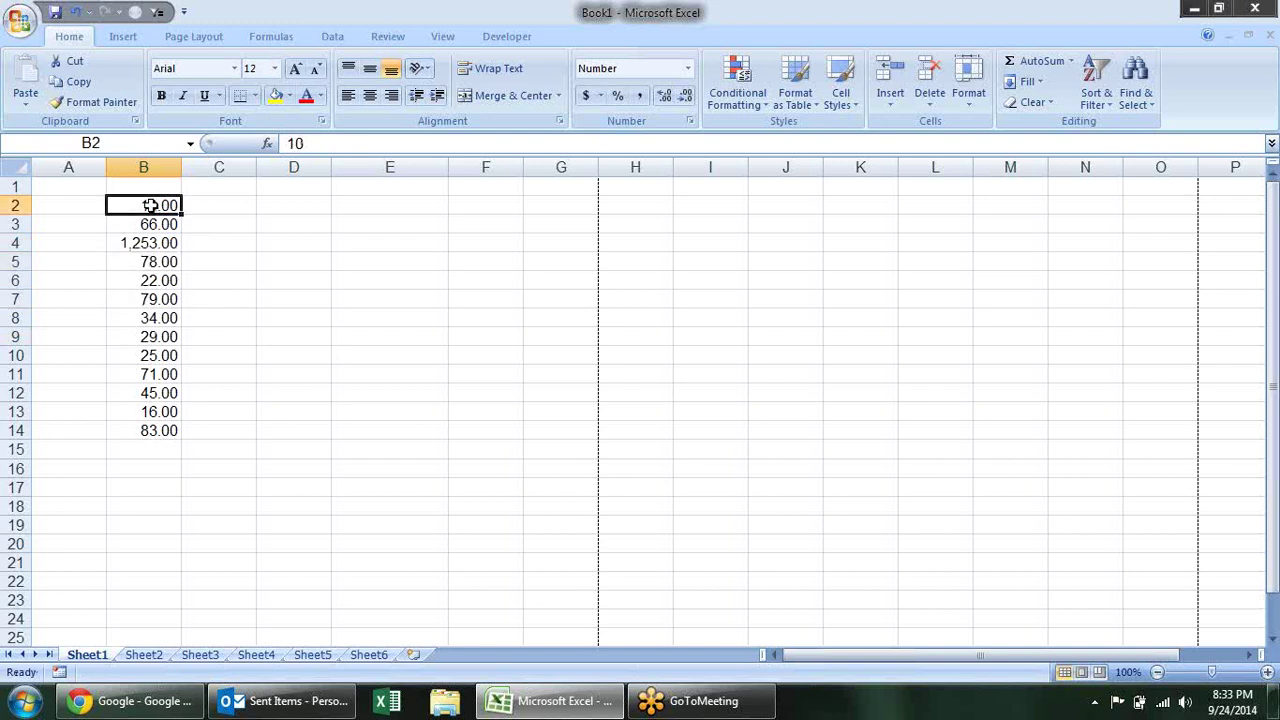
left_click(689, 121)
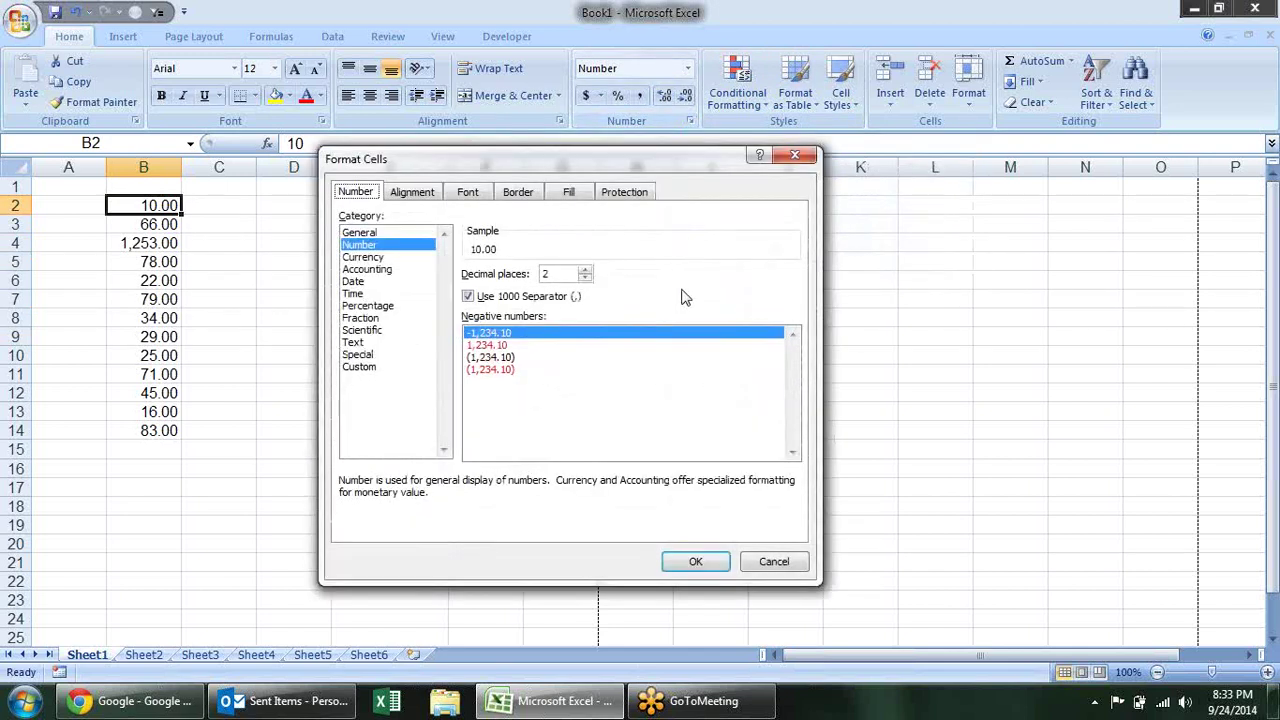
left_click(800, 158)
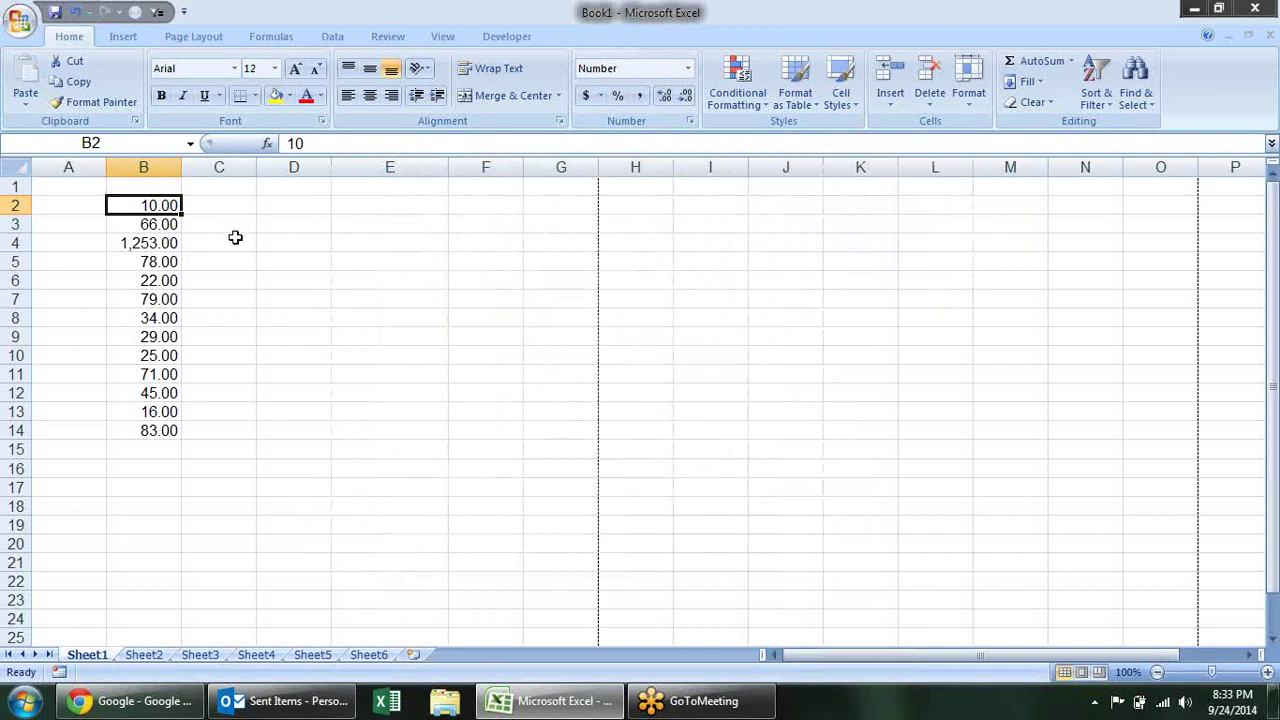
left_click(169, 246)
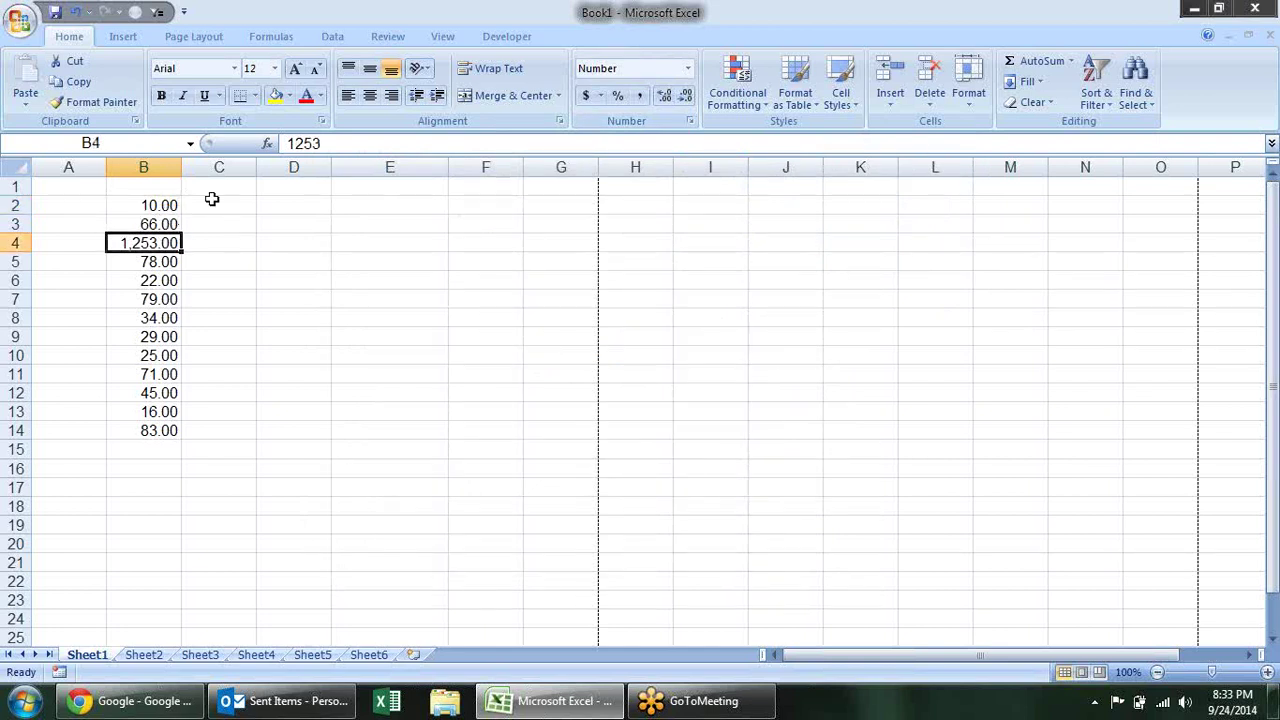
left_click(341, 145)
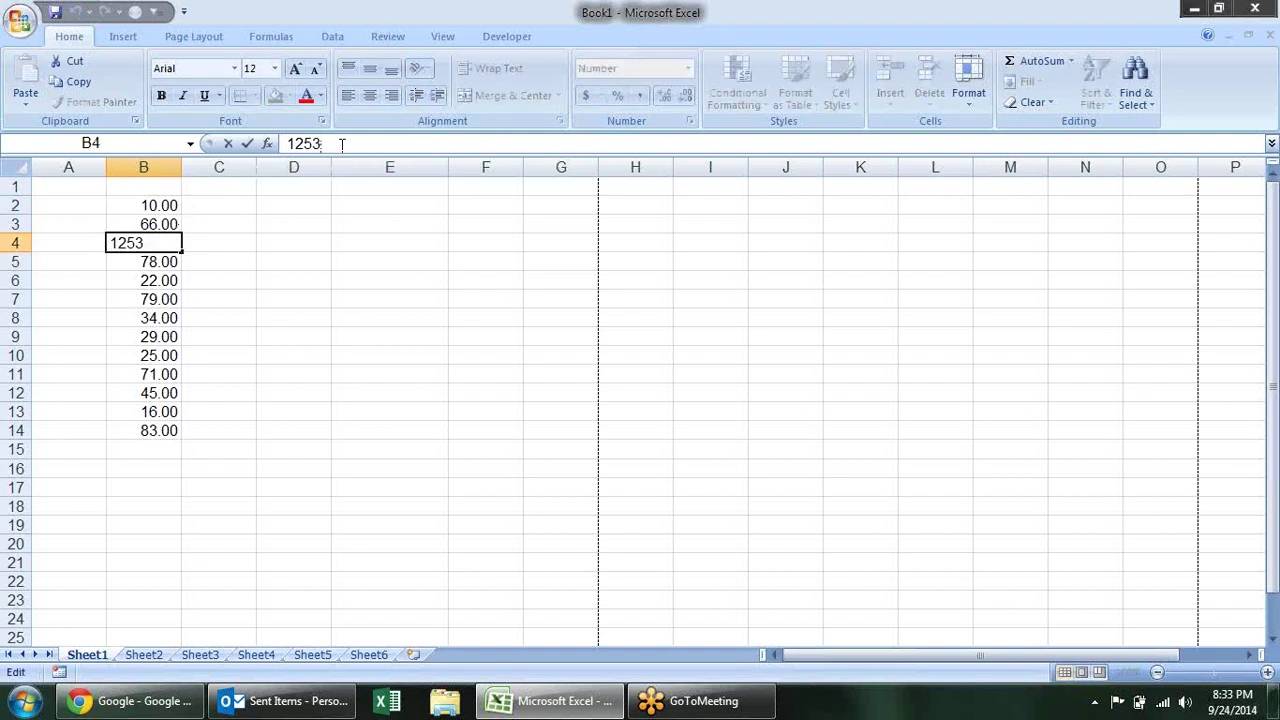
key("Return")
left_click(335, 144)
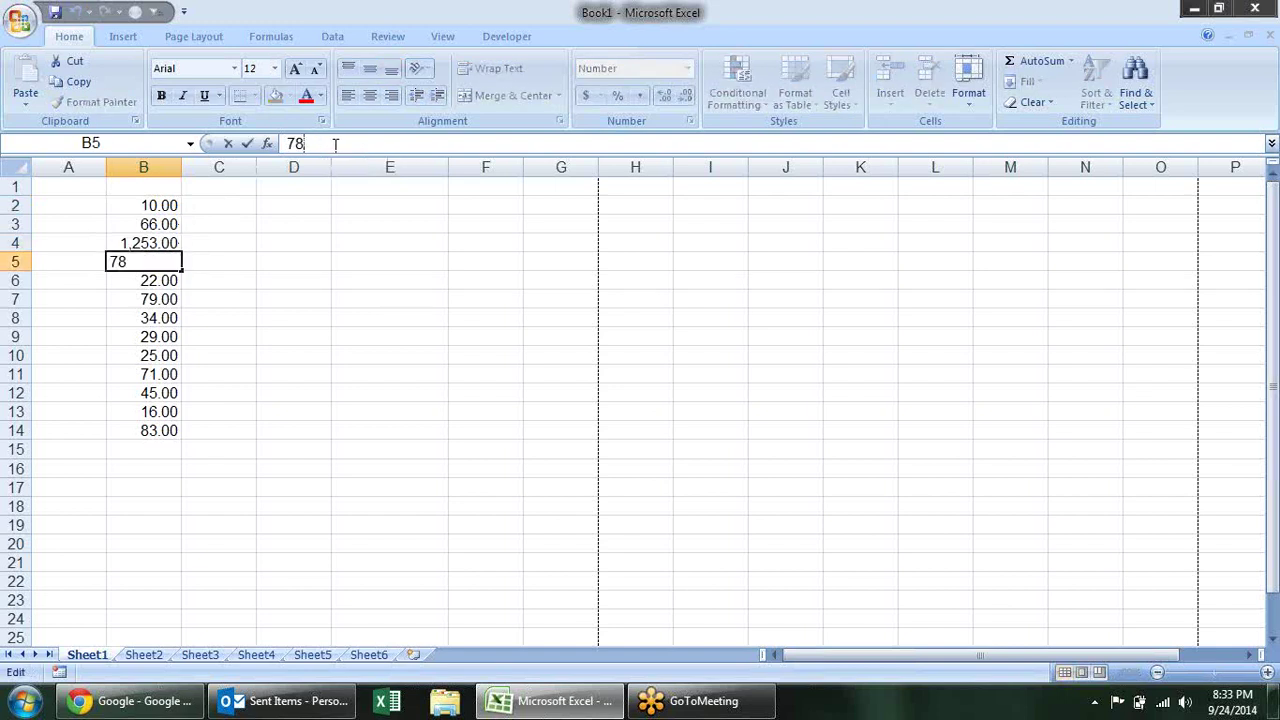
key("Return")
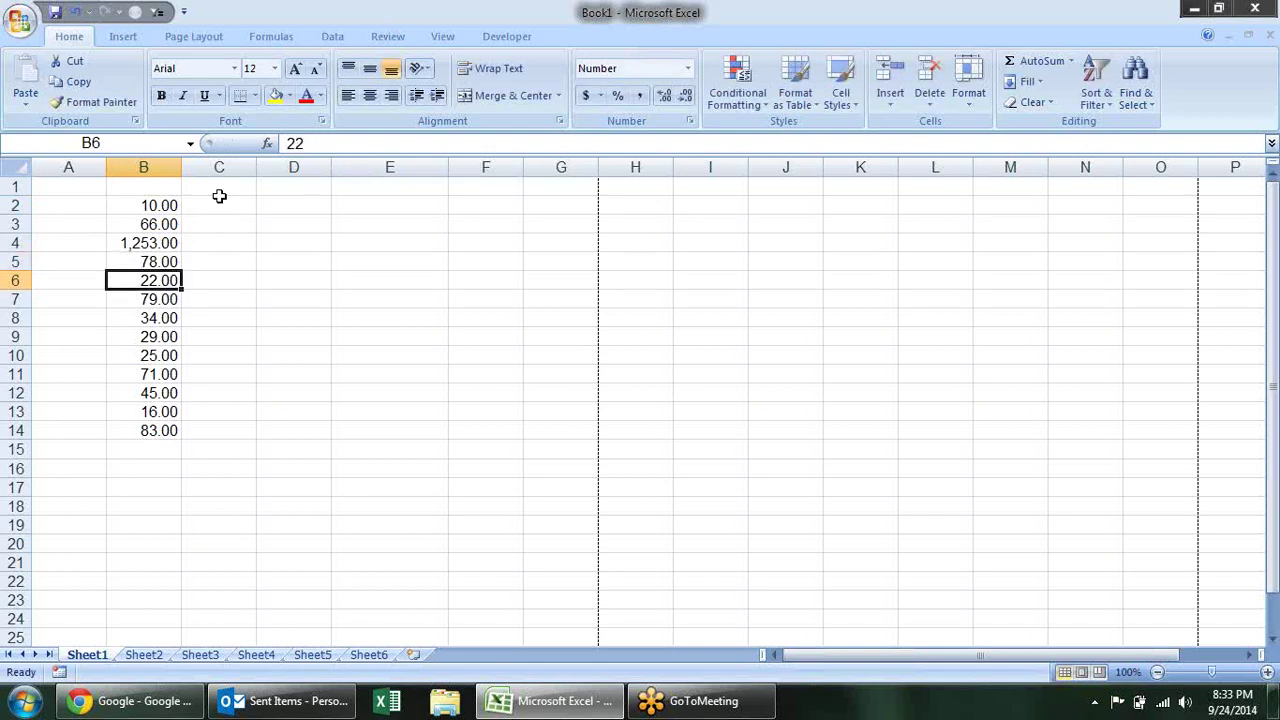
left_click(166, 205)
left_click(167, 228)
left_click_drag(158, 205, 173, 432)
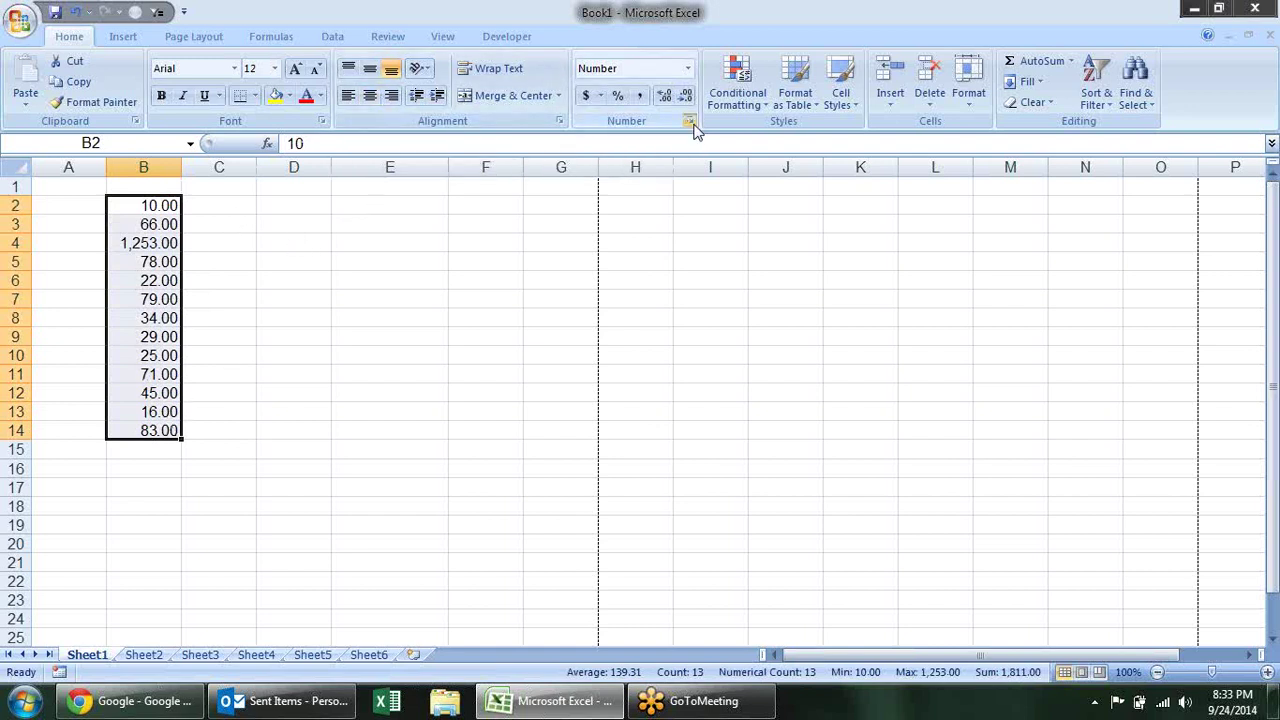
left_click(689, 121)
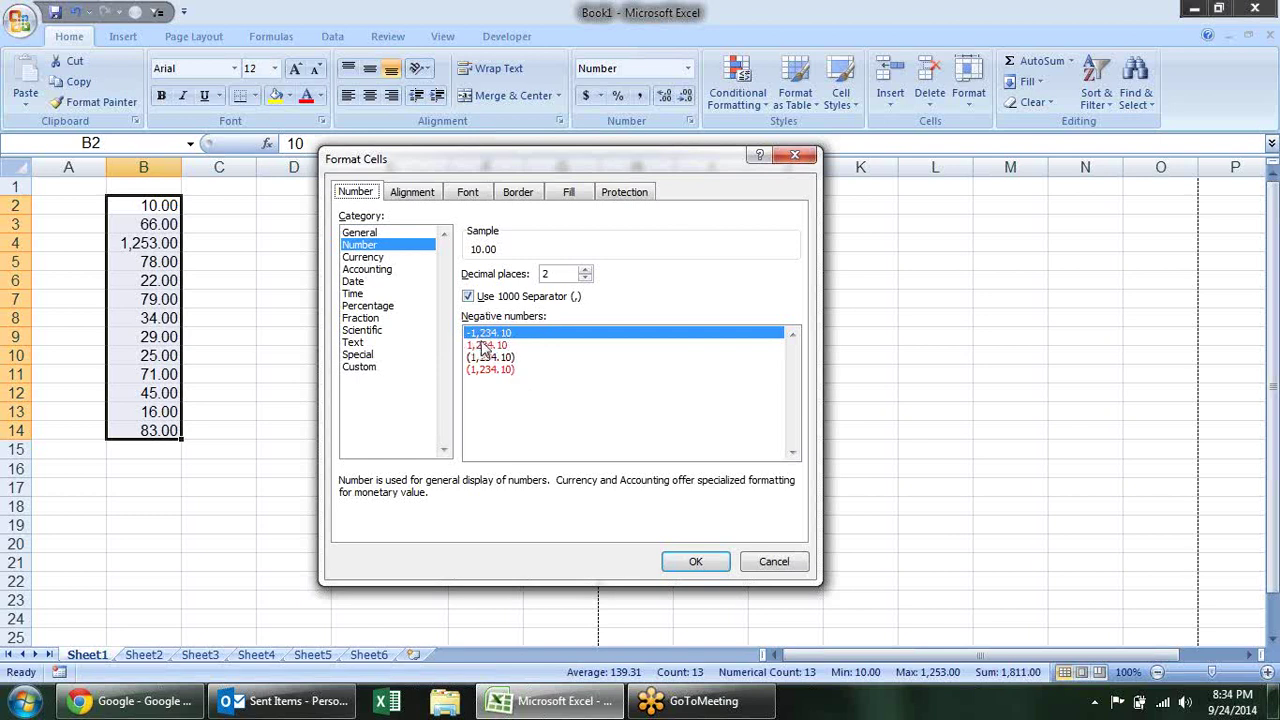
left_click(696, 562)
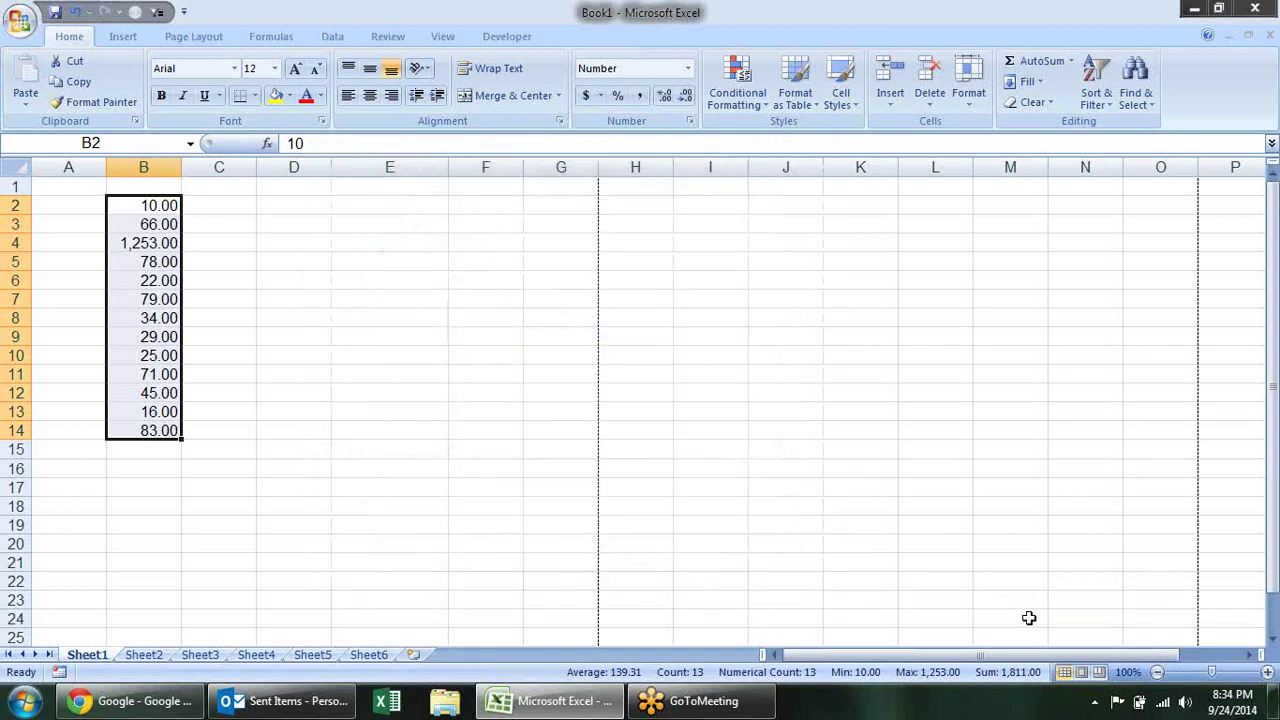
type("-12,558")
Enter -12558 in B2 and show negatives in B2:B14 in red without a minus
key("Return")
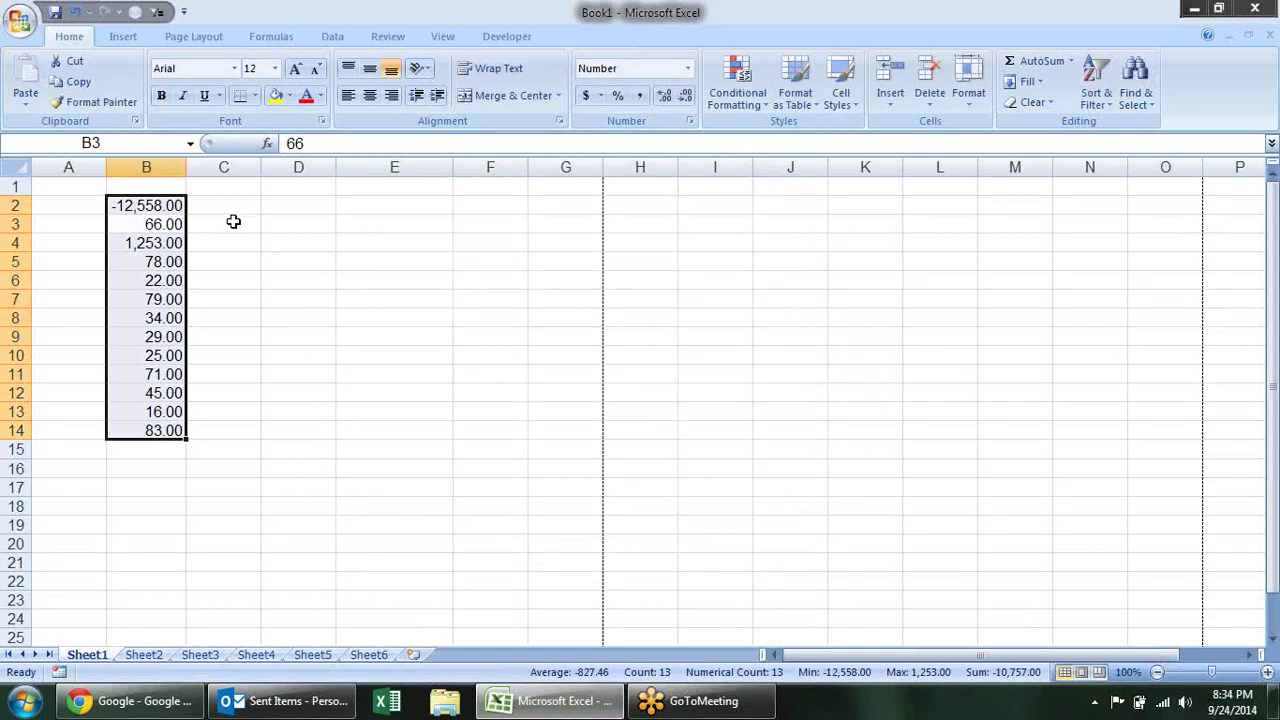
left_click(228, 242)
left_click(160, 205)
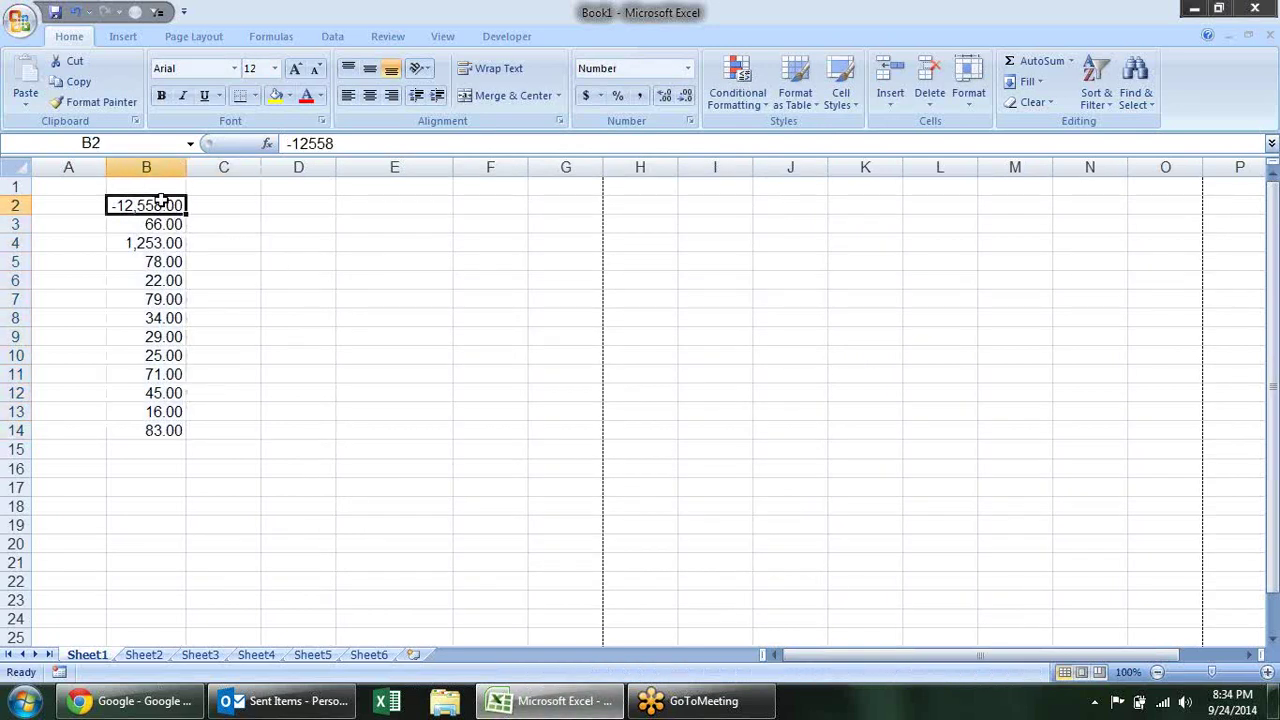
left_click_drag(160, 202, 170, 430)
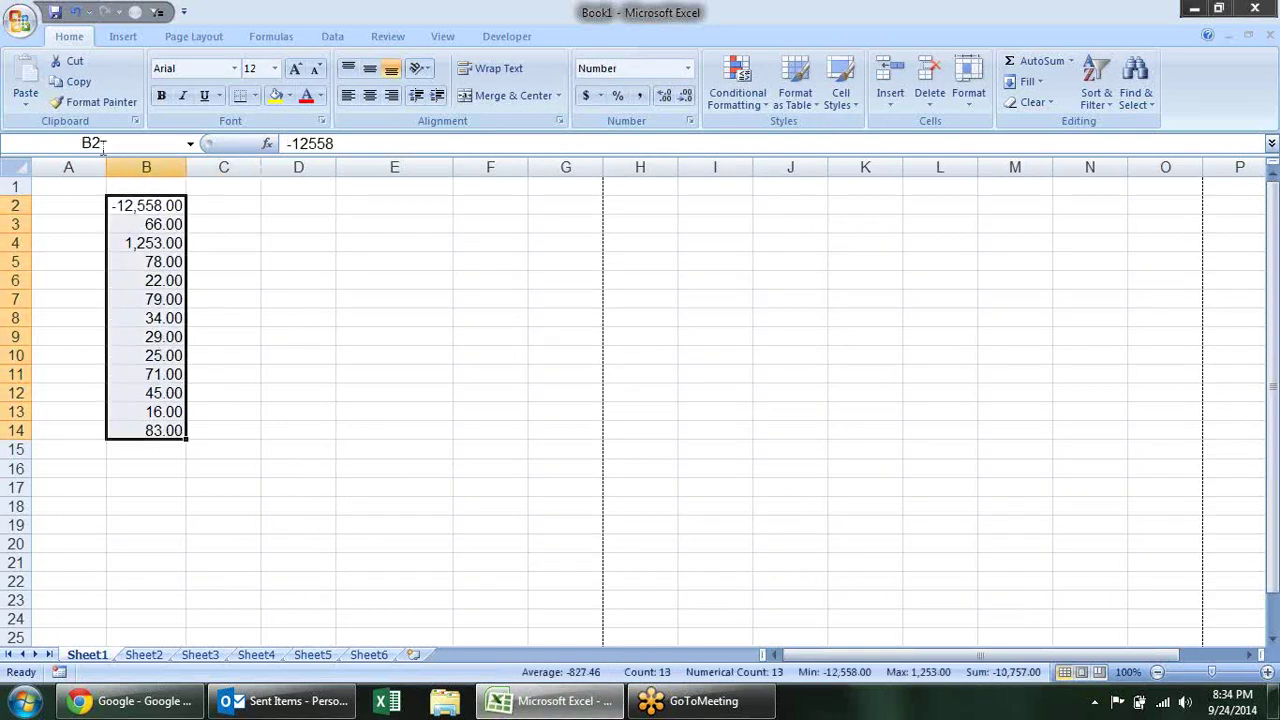
left_click(698, 124)
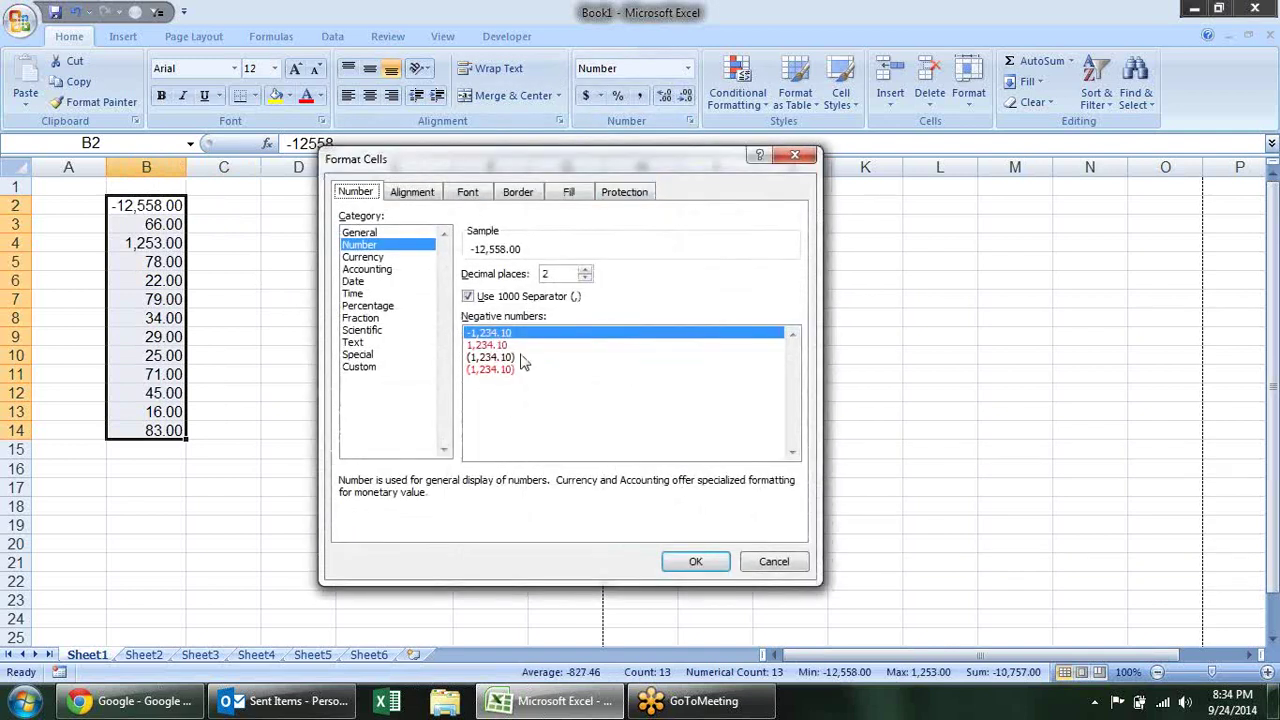
left_click(505, 346)
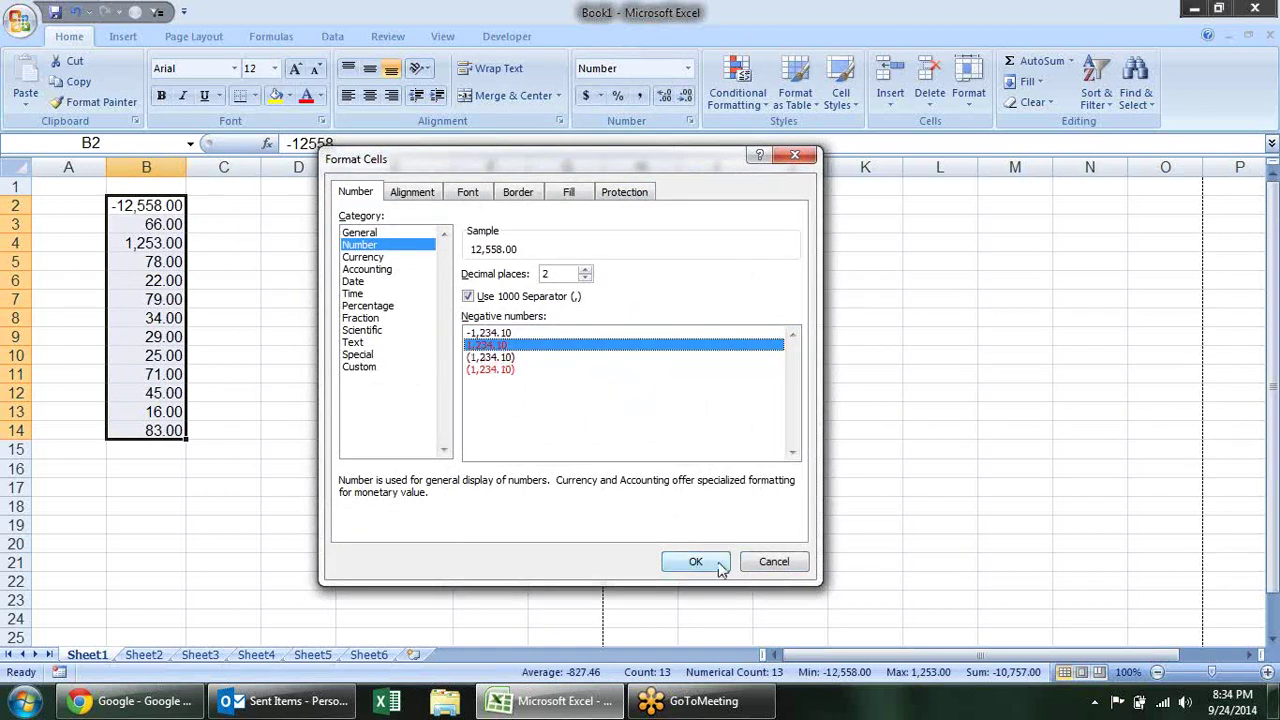
left_click(695, 562)
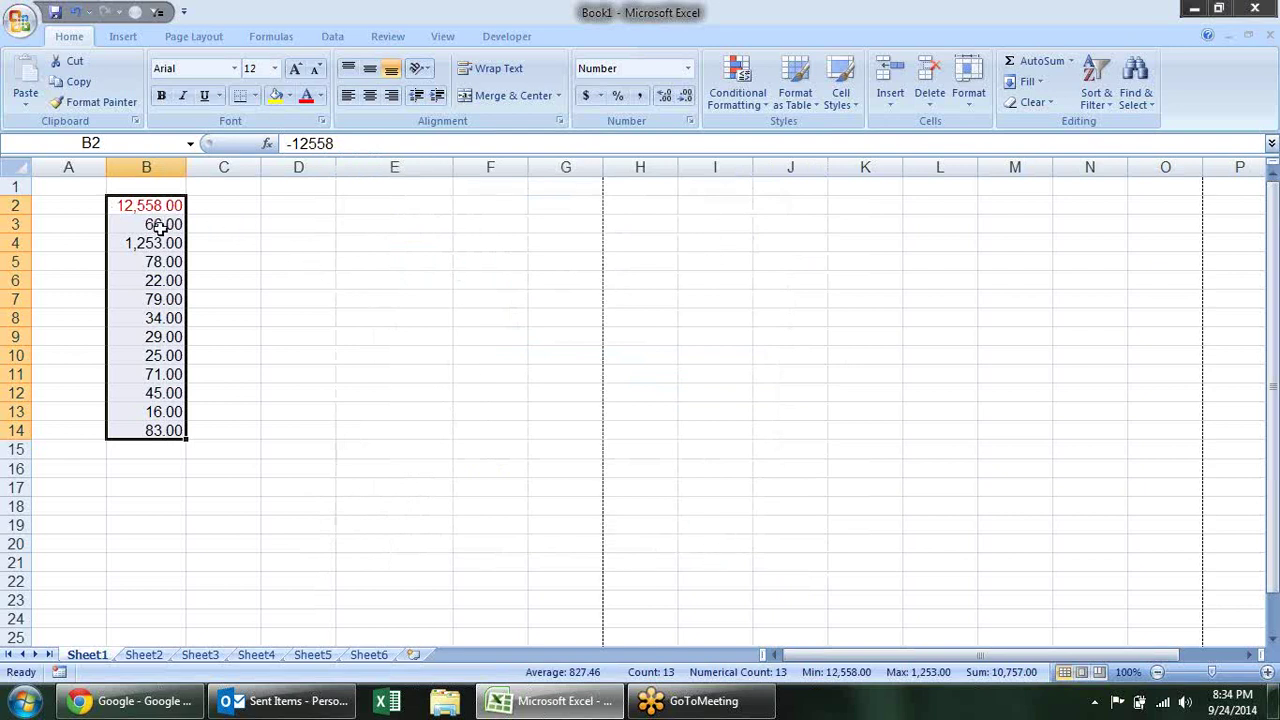
Change B7 to -25, displayed as red 25.00
left_click(150, 300)
type("25")
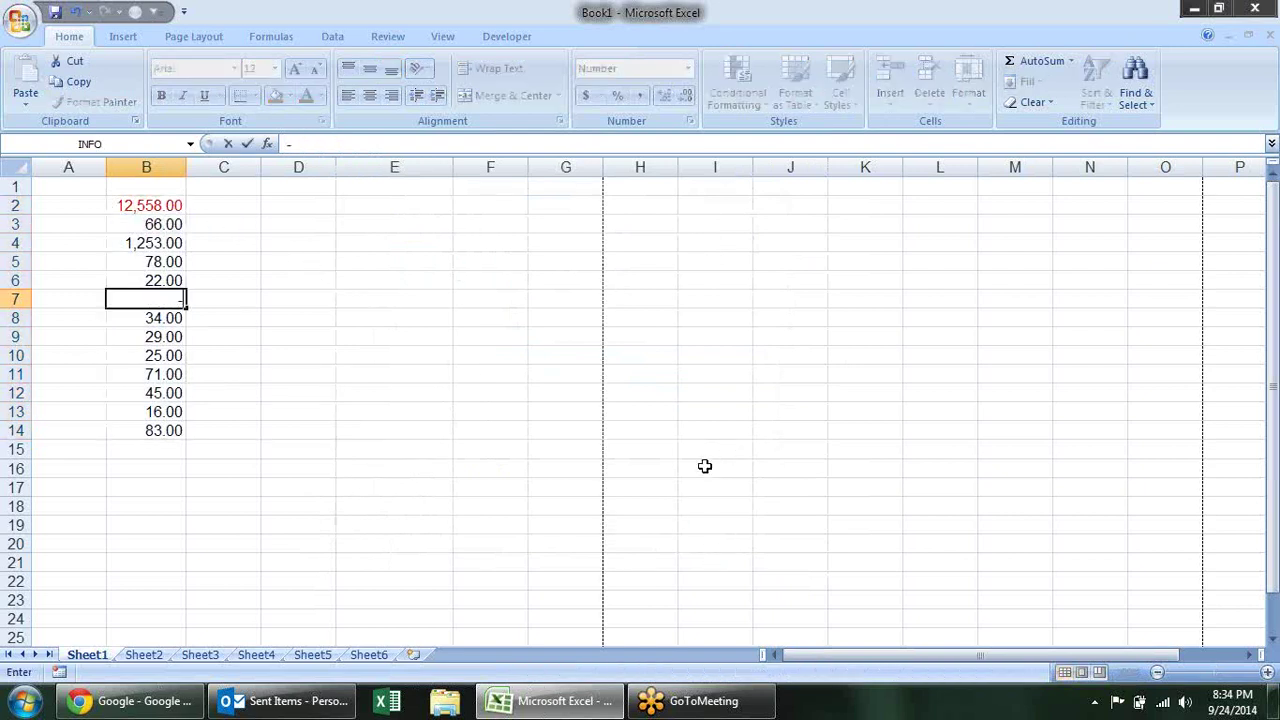
key("Return")
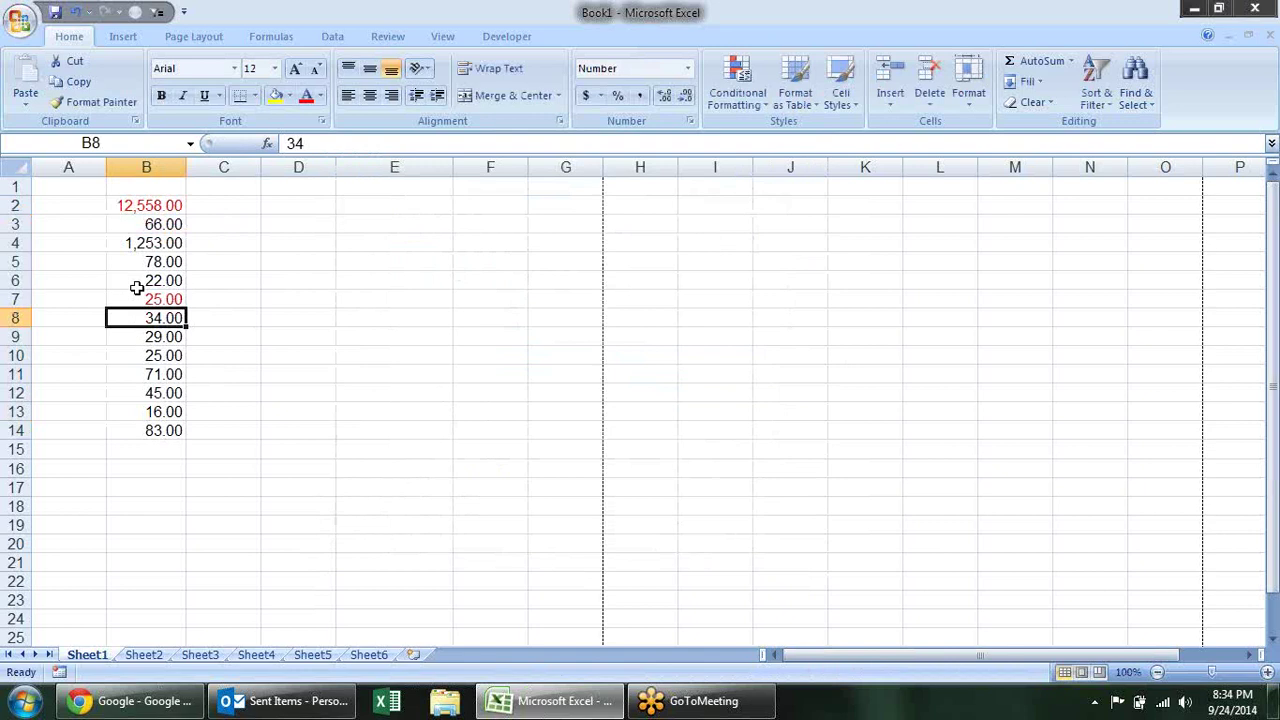
left_click(140, 299)
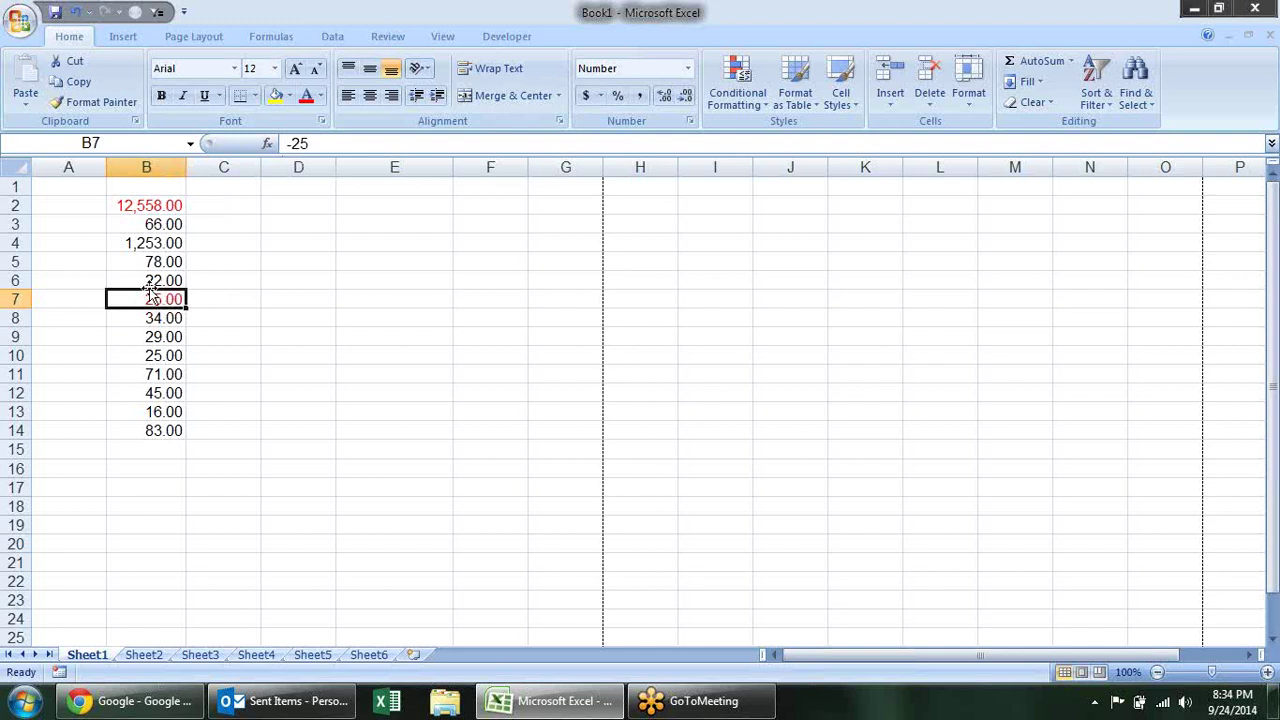
Apply the parentheses style for negative numbers to B2:B14
left_click_drag(170, 204, 172, 428)
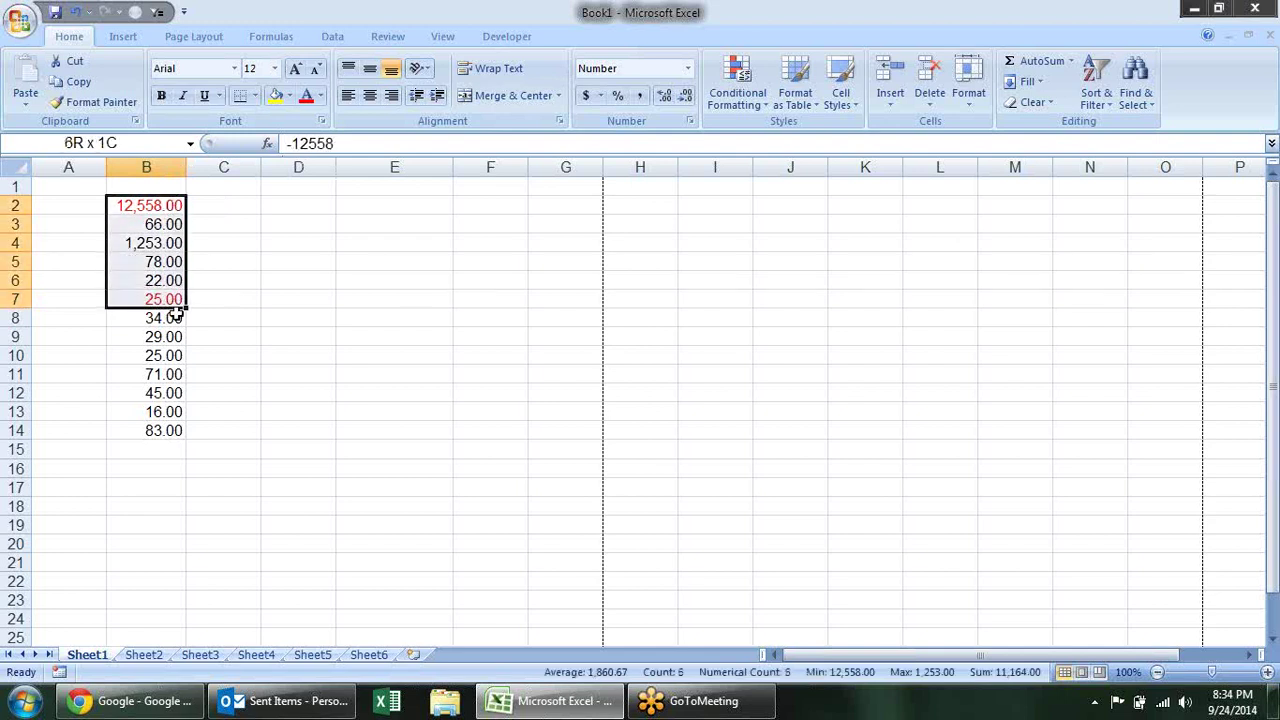
left_click(689, 121)
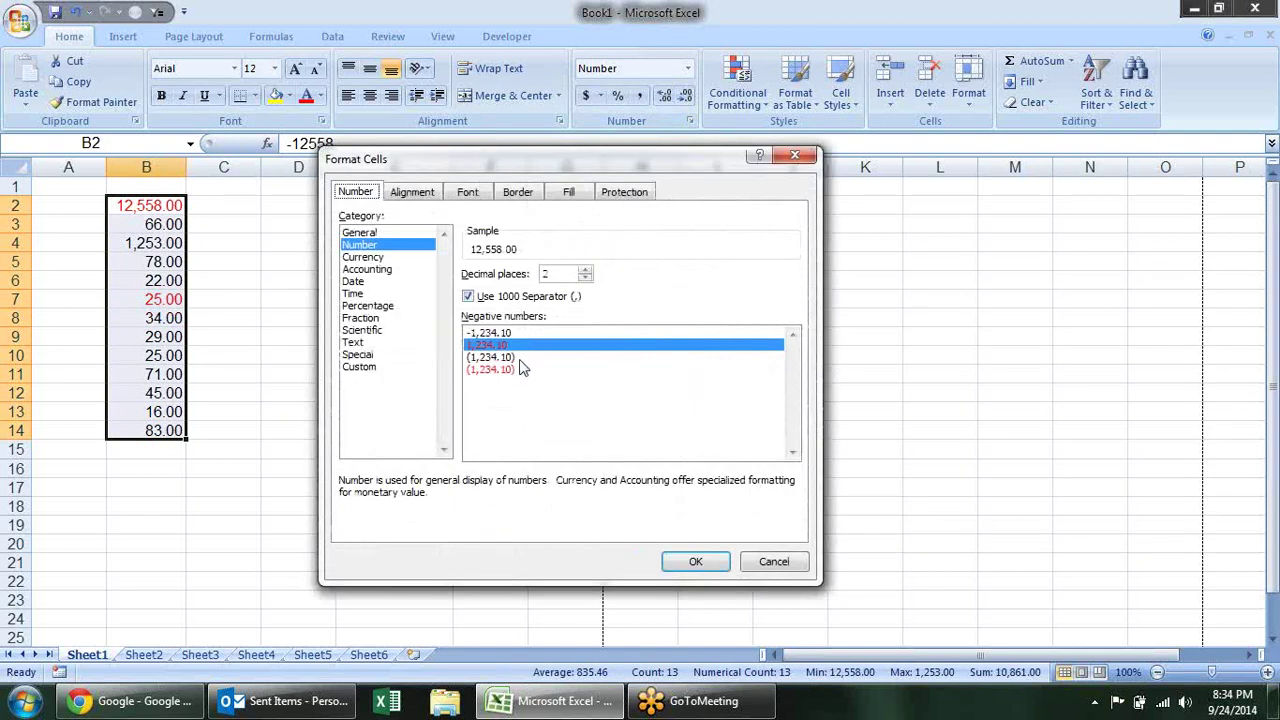
left_click(519, 360)
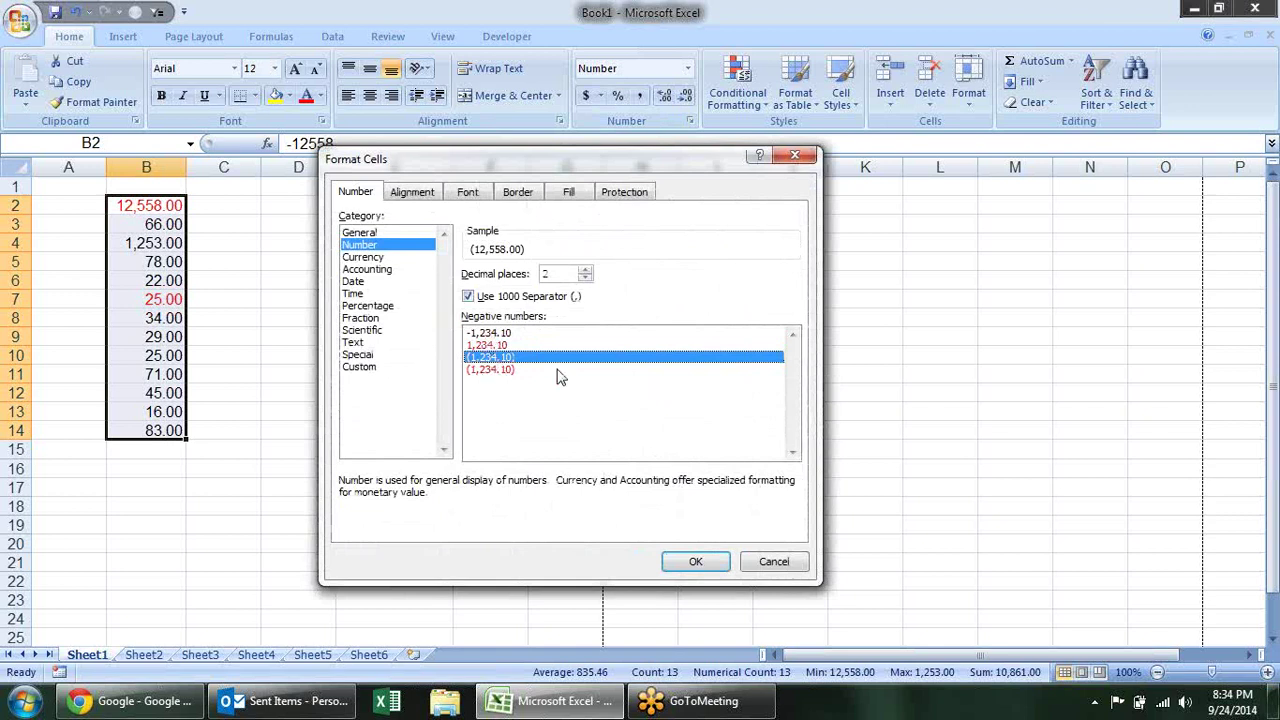
left_click(697, 561)
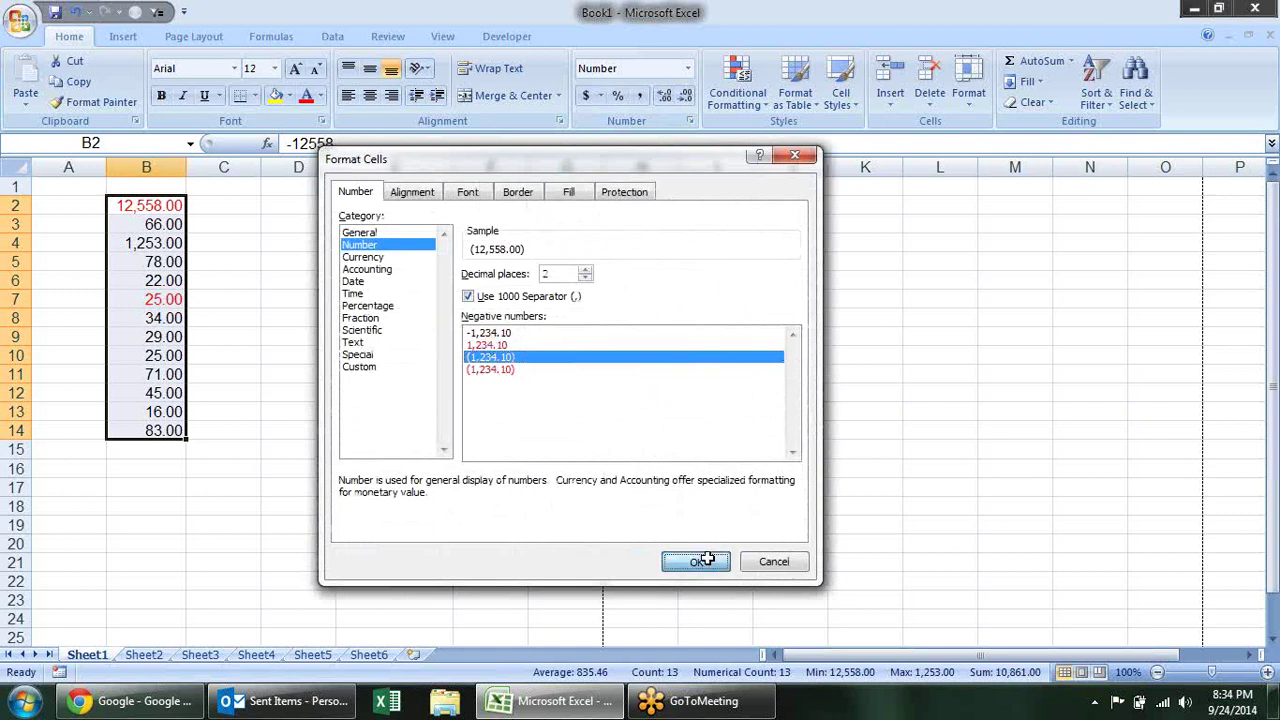
left_click(258, 224)
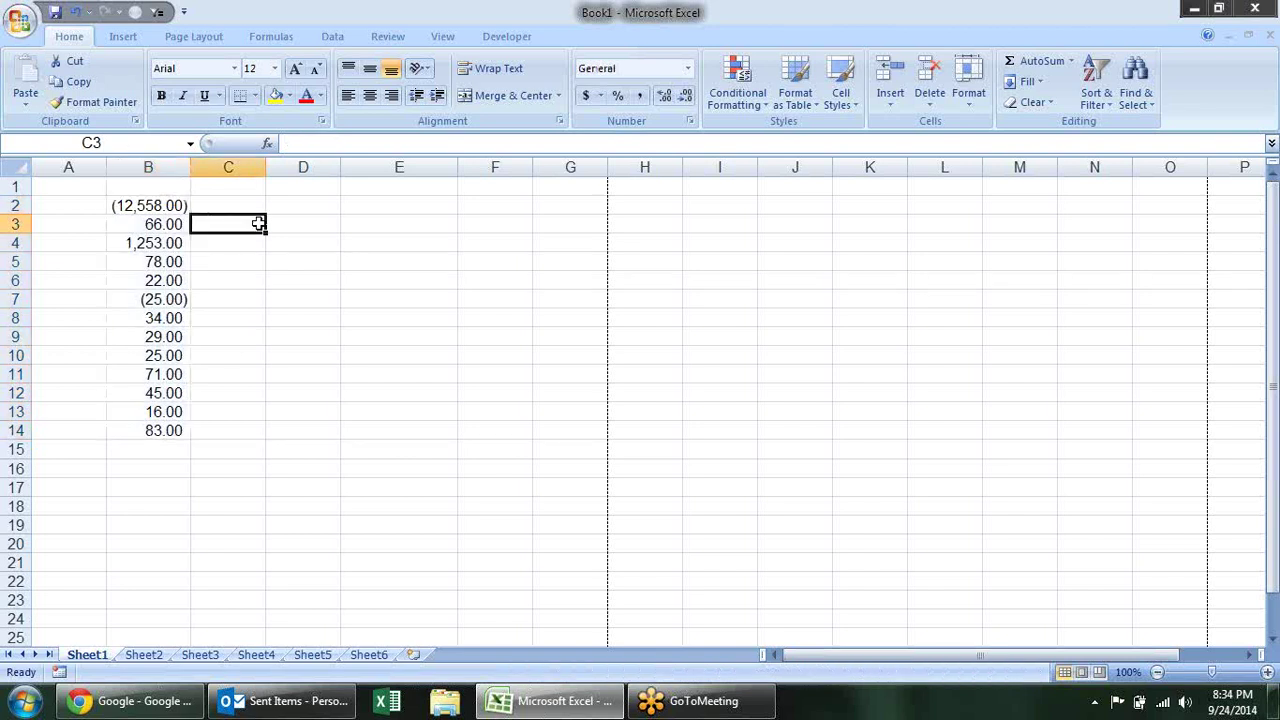
left_click(172, 207)
left_click(170, 318)
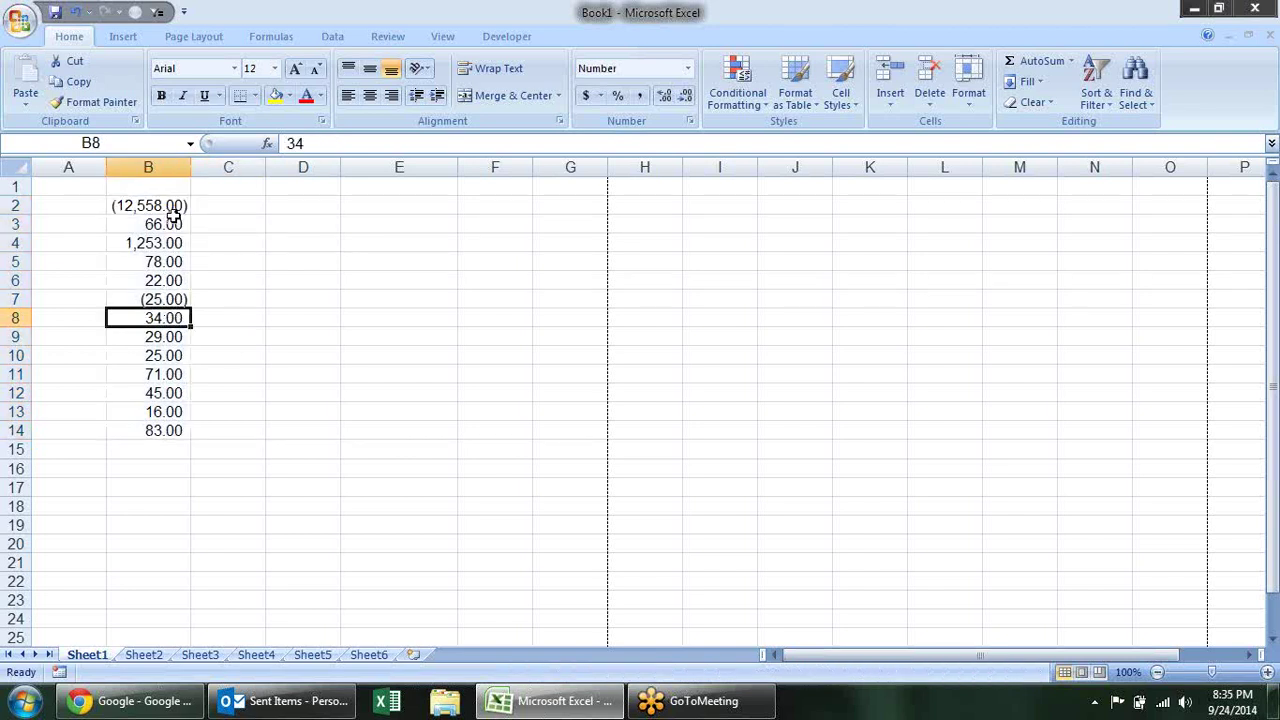
Try red parentheses for B2:B14 negatives, then settle on the -1,234.10 leading-minus style
left_click_drag(173, 208, 170, 430)
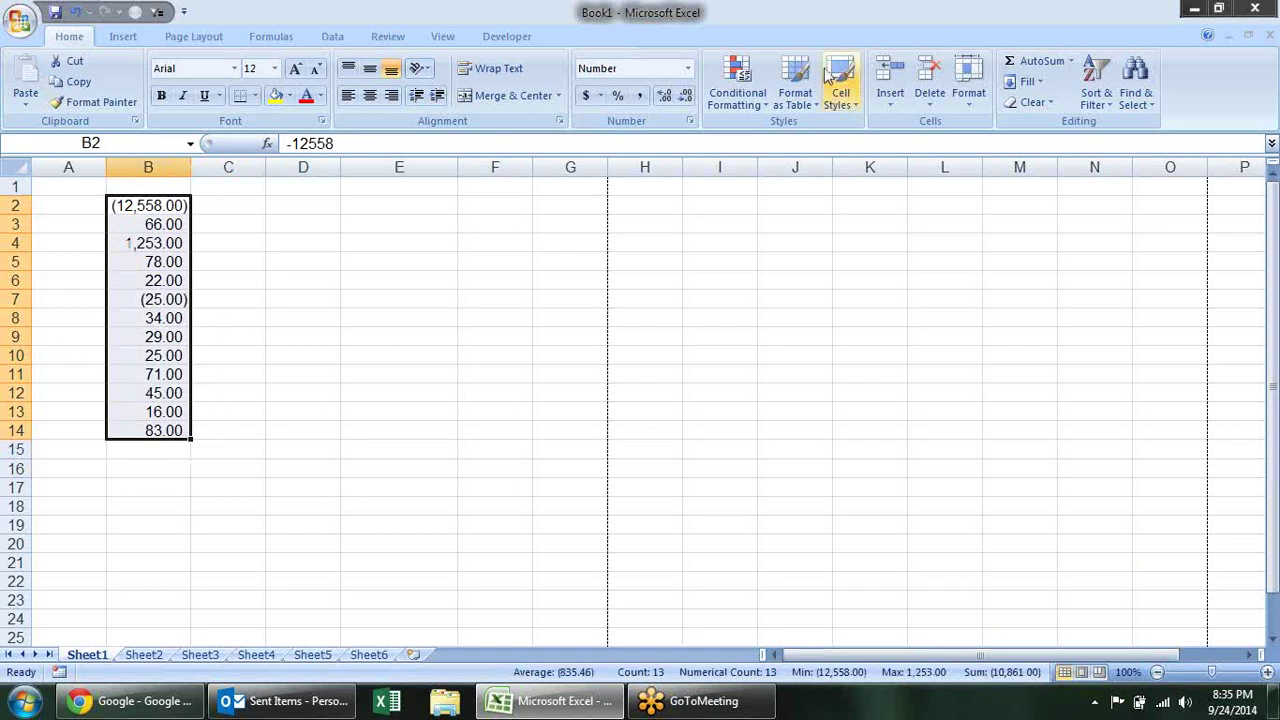
left_click(689, 121)
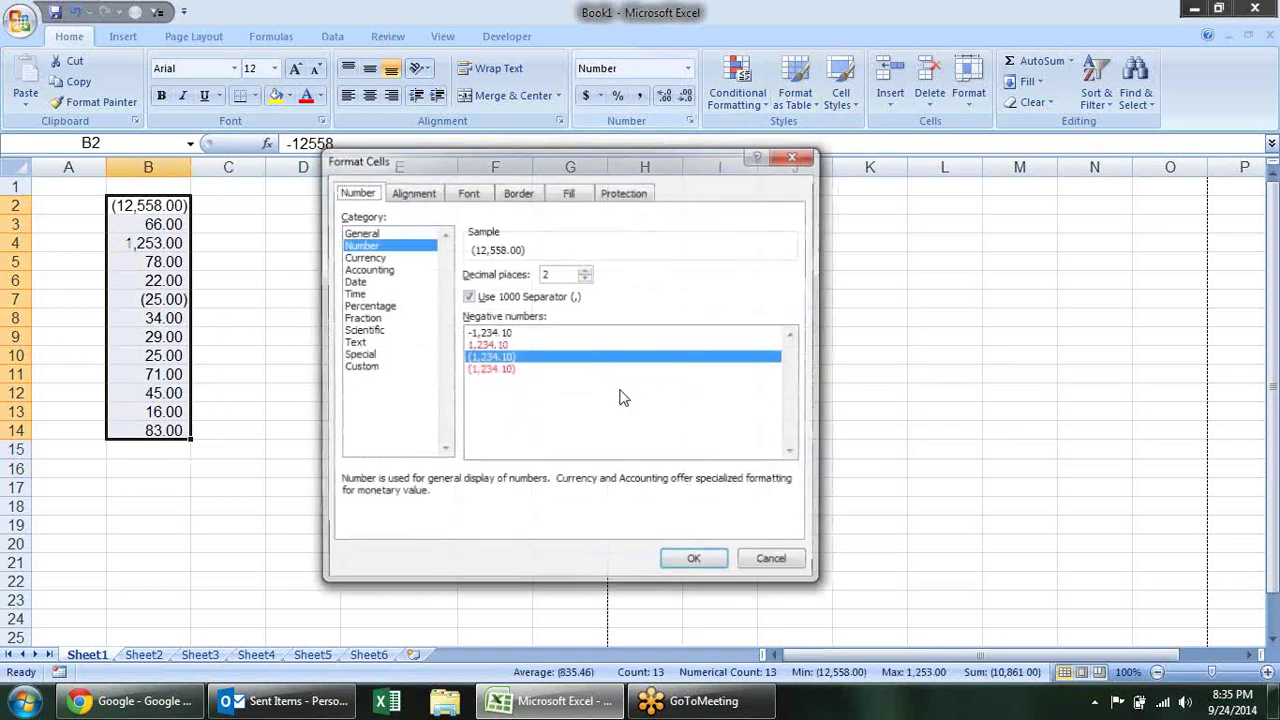
left_click(500, 369)
left_click(716, 561)
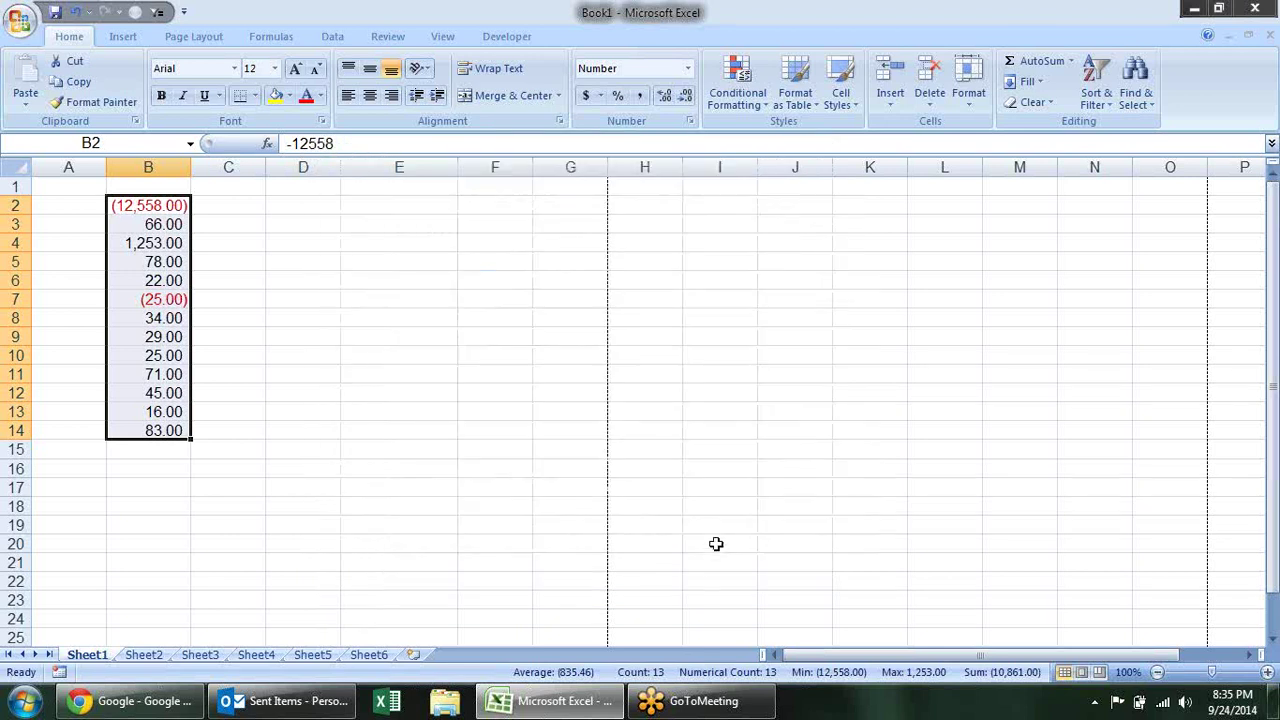
left_click(690, 122)
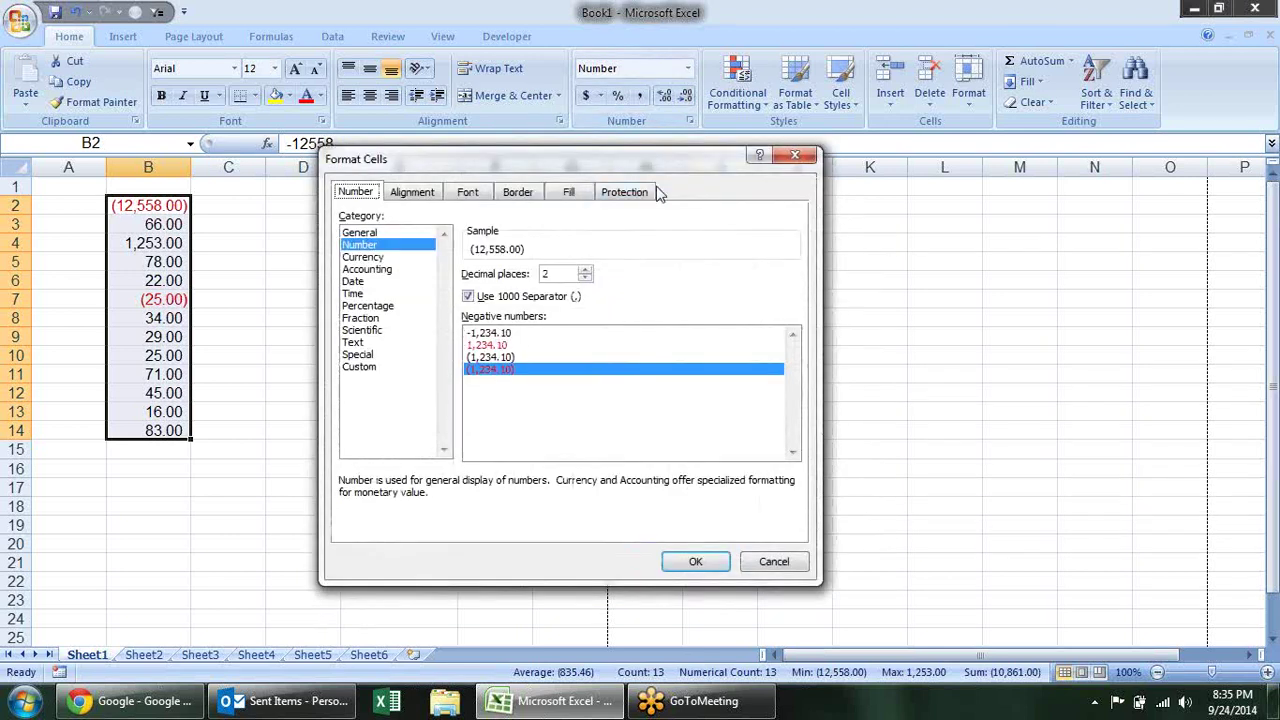
left_click(555, 333)
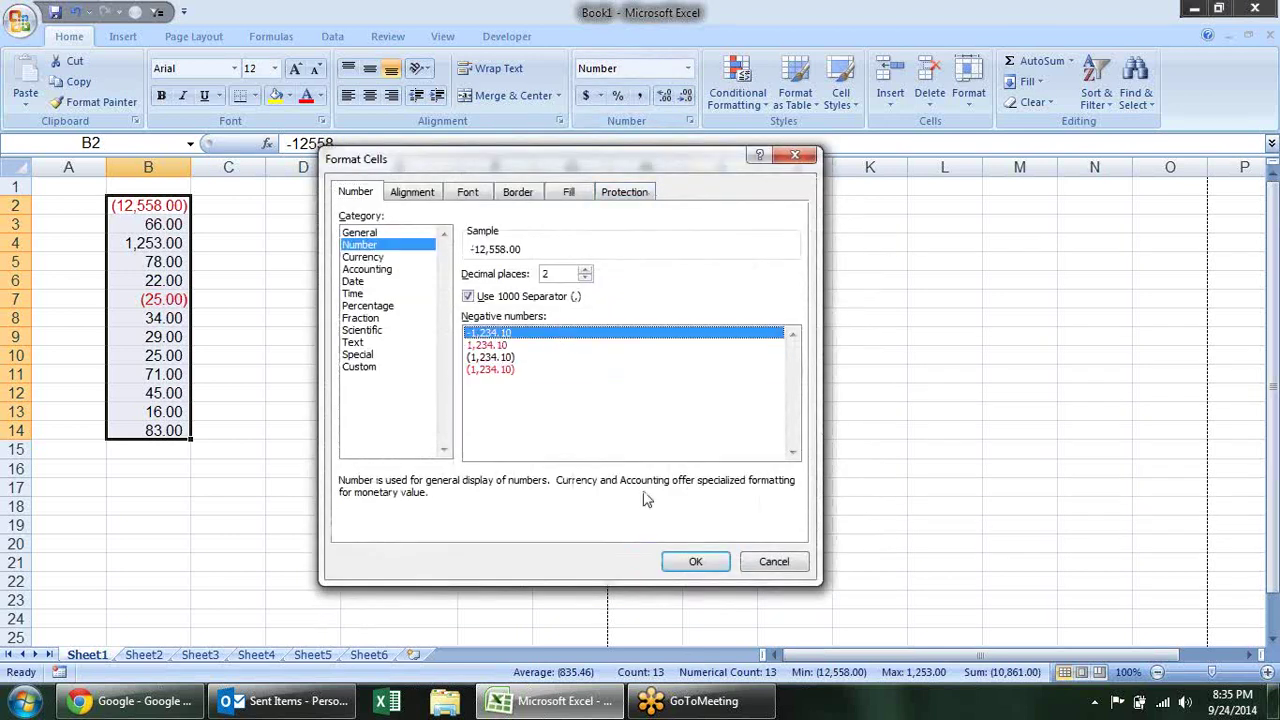
left_click(705, 573)
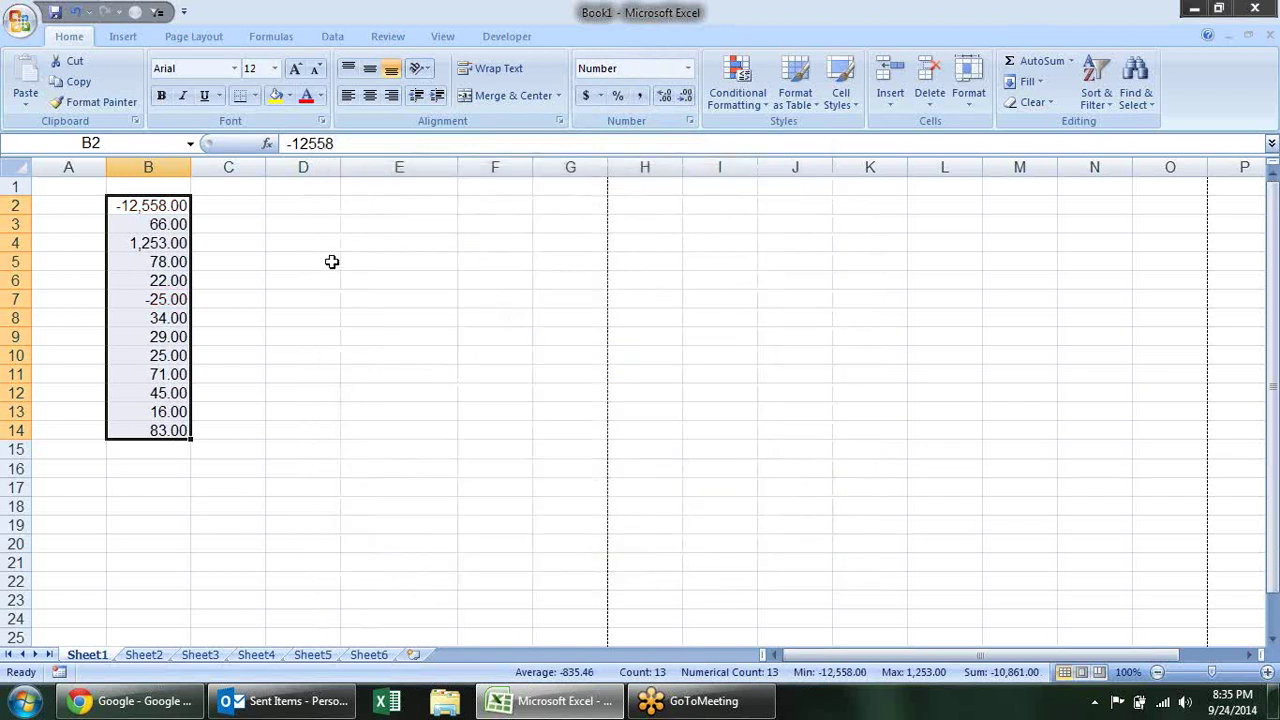
left_click(332, 263)
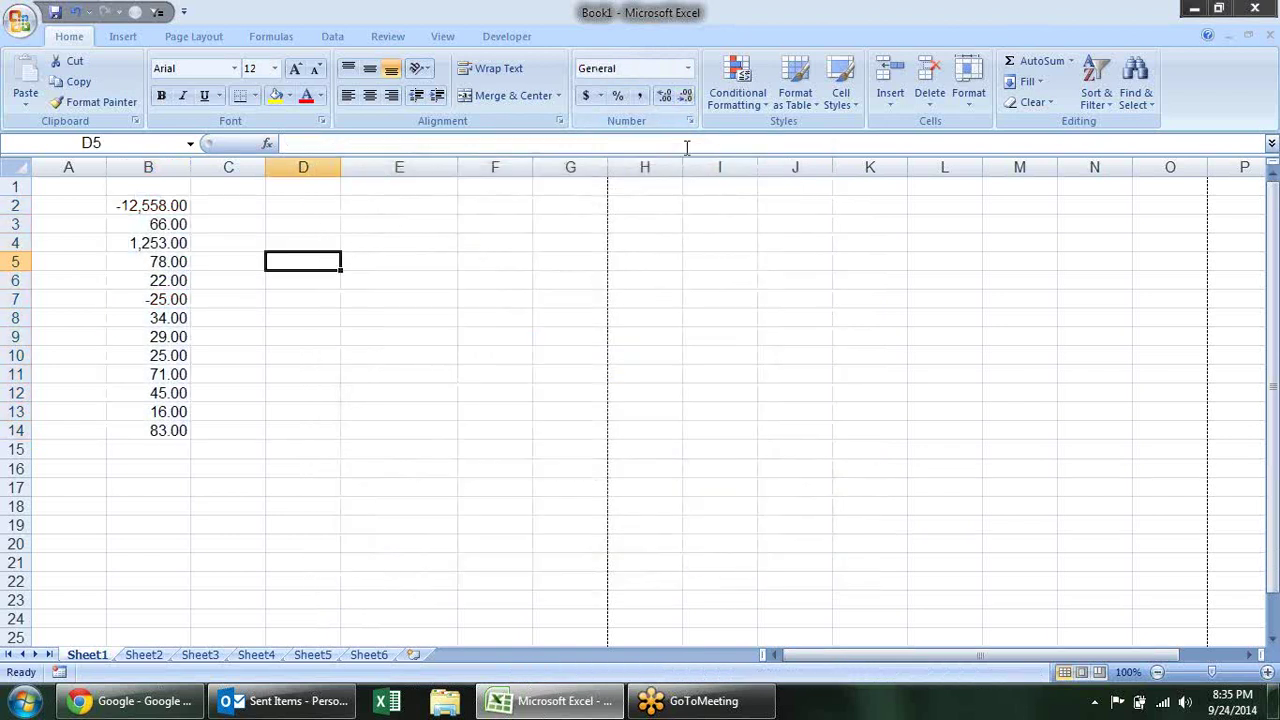
left_click(165, 203)
left_click_drag(170, 224, 165, 436)
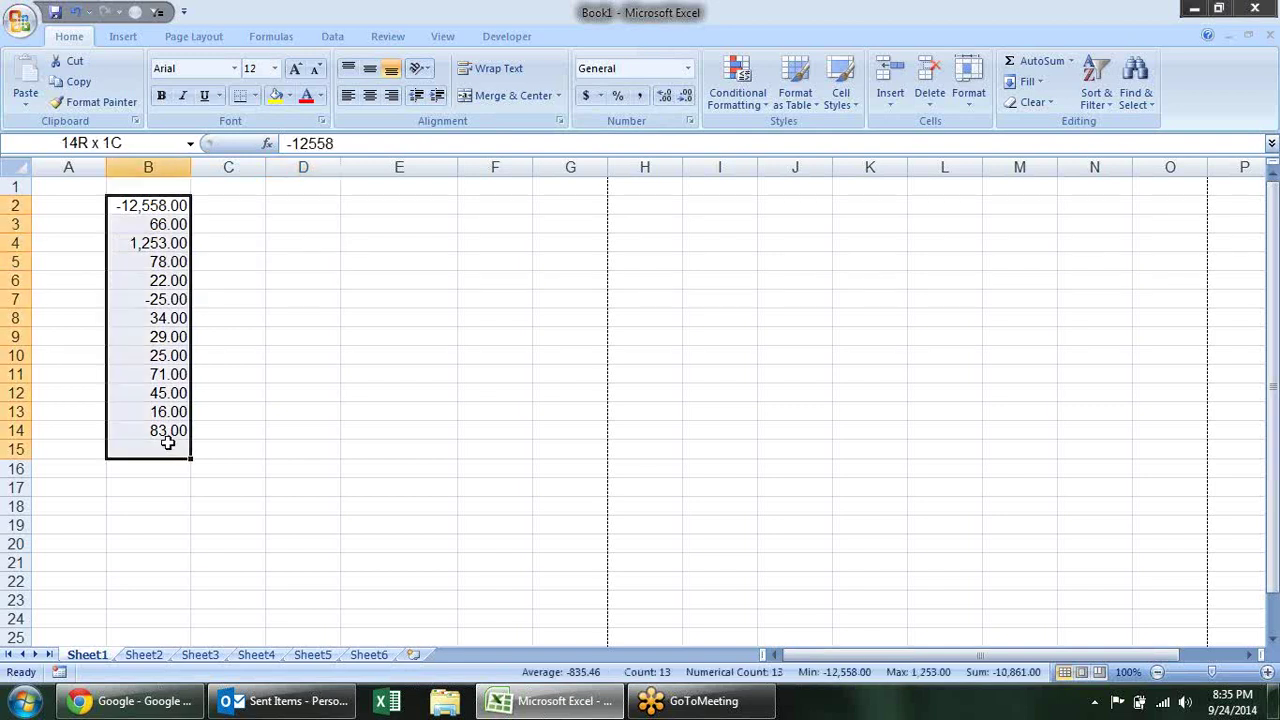
Browse the Currency symbol list for B2:B14, then cancel without changes
left_click(690, 121)
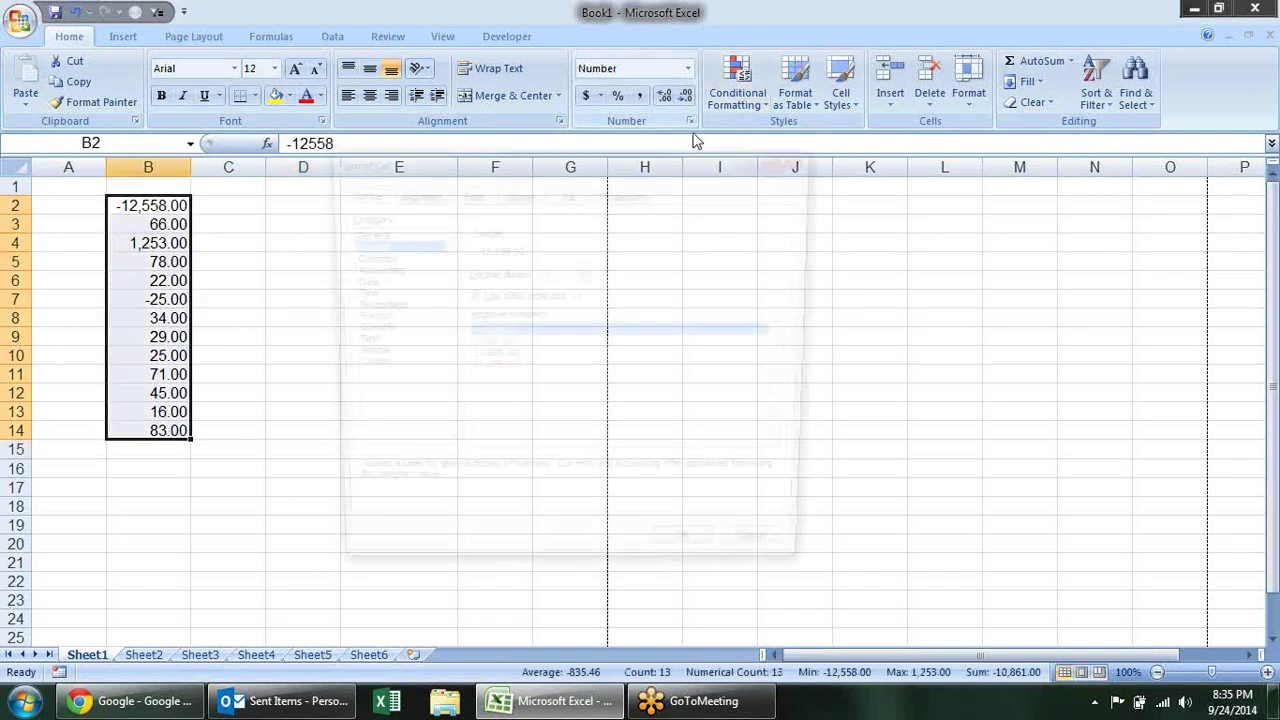
left_click(400, 259)
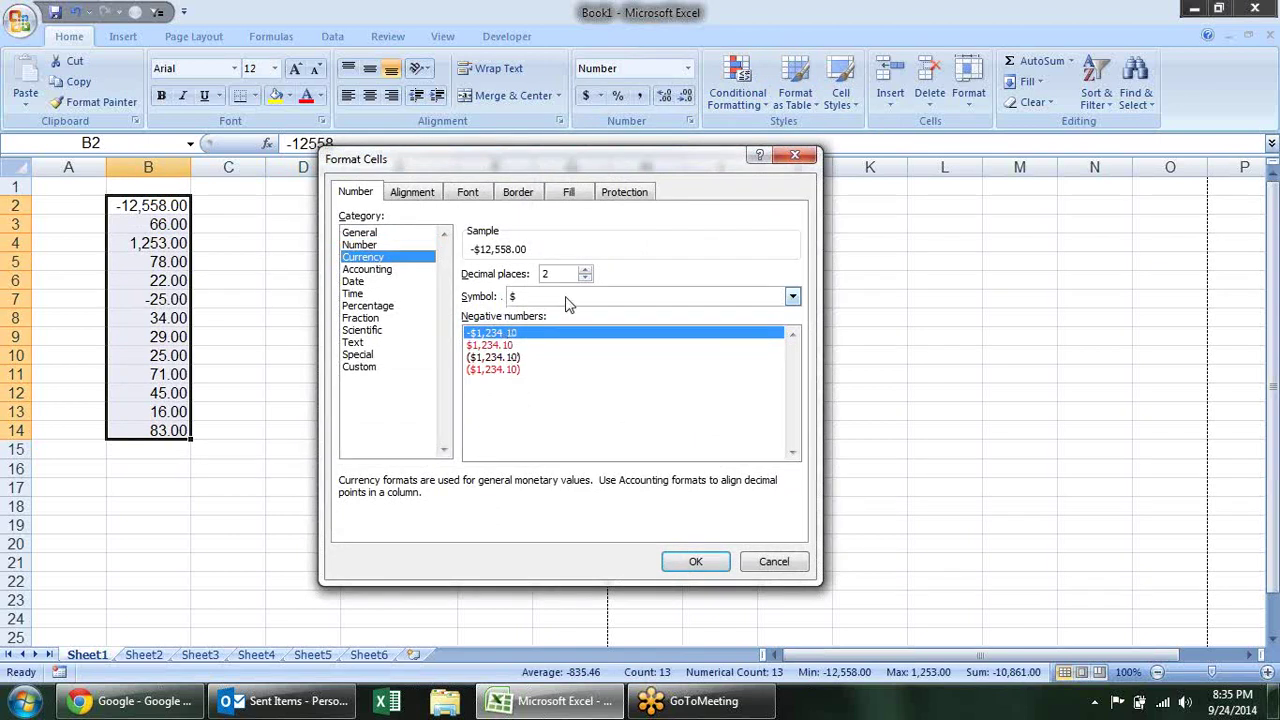
left_click(790, 299)
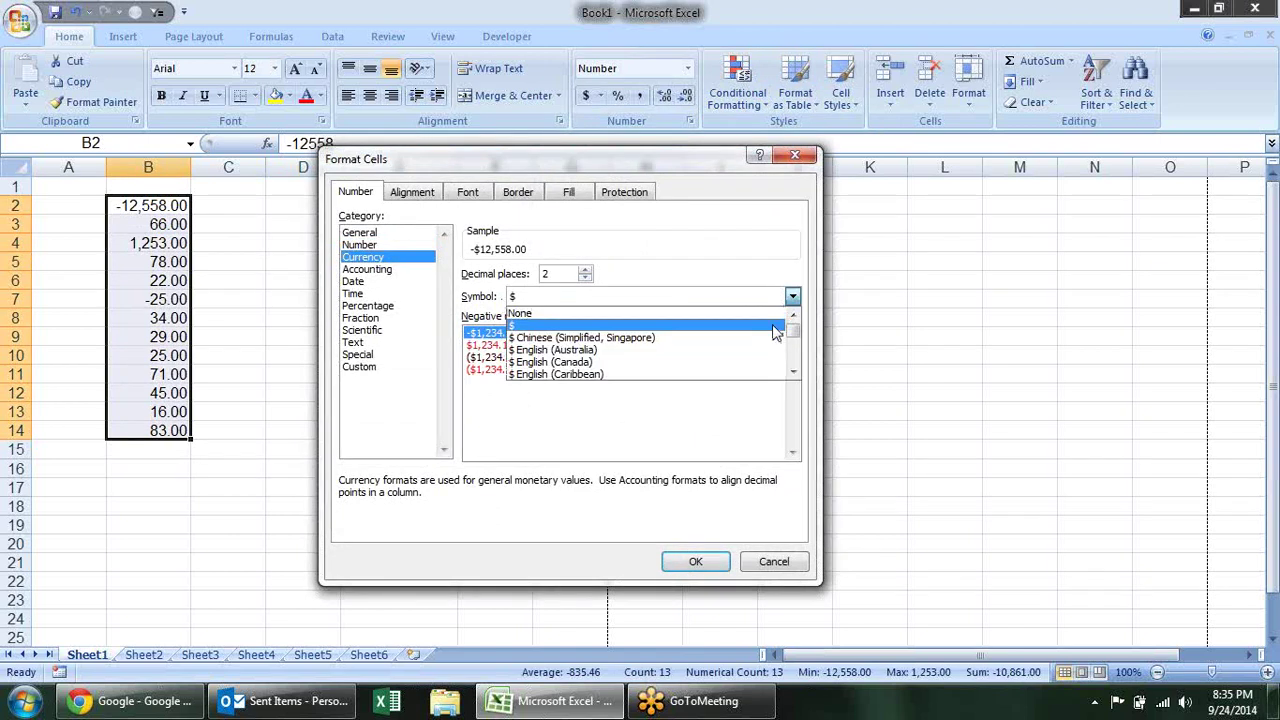
left_click(793, 371)
left_click(793, 371)
left_click(793, 371)
left_click(793, 371)
left_click(793, 371)
left_click(793, 371)
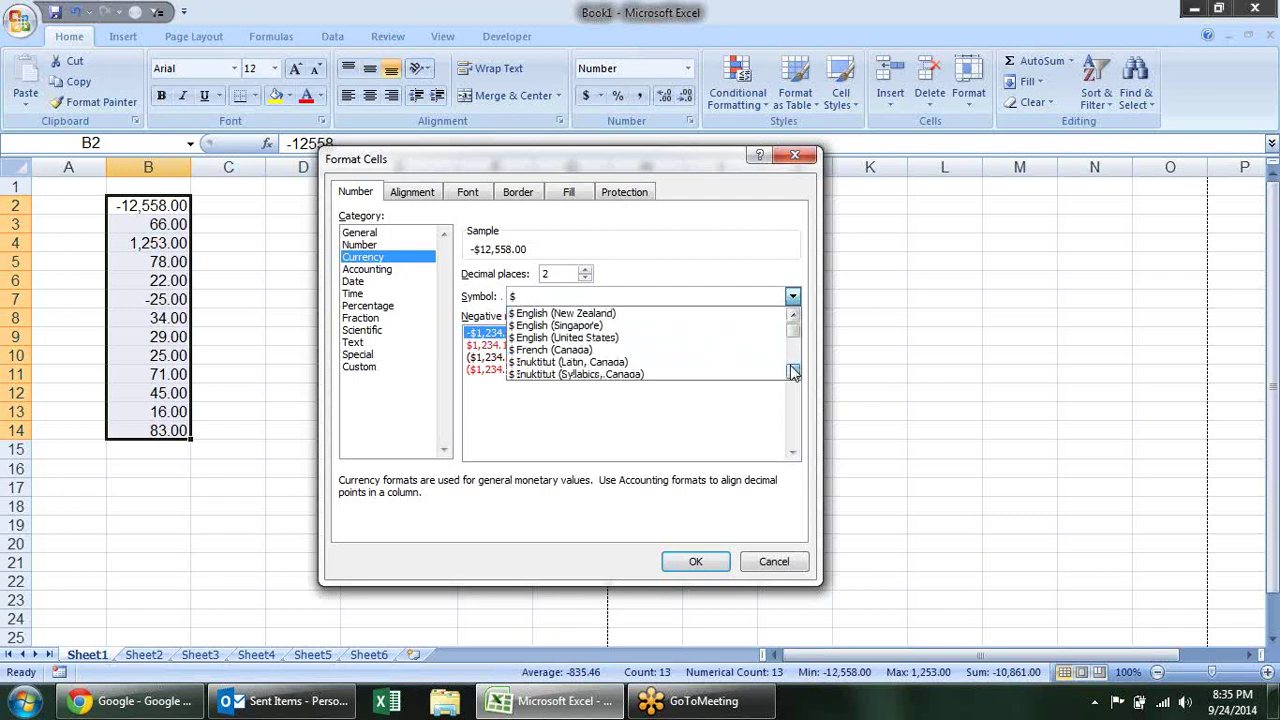
left_click(793, 371)
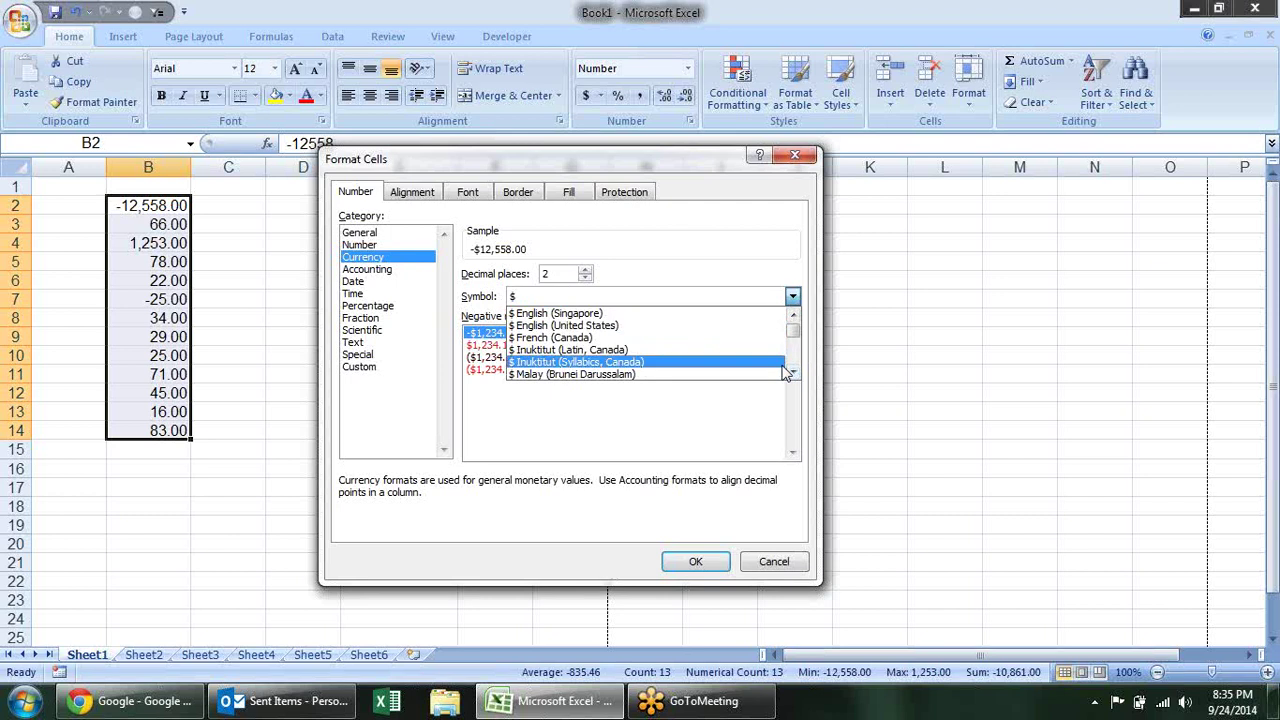
left_click(793, 350)
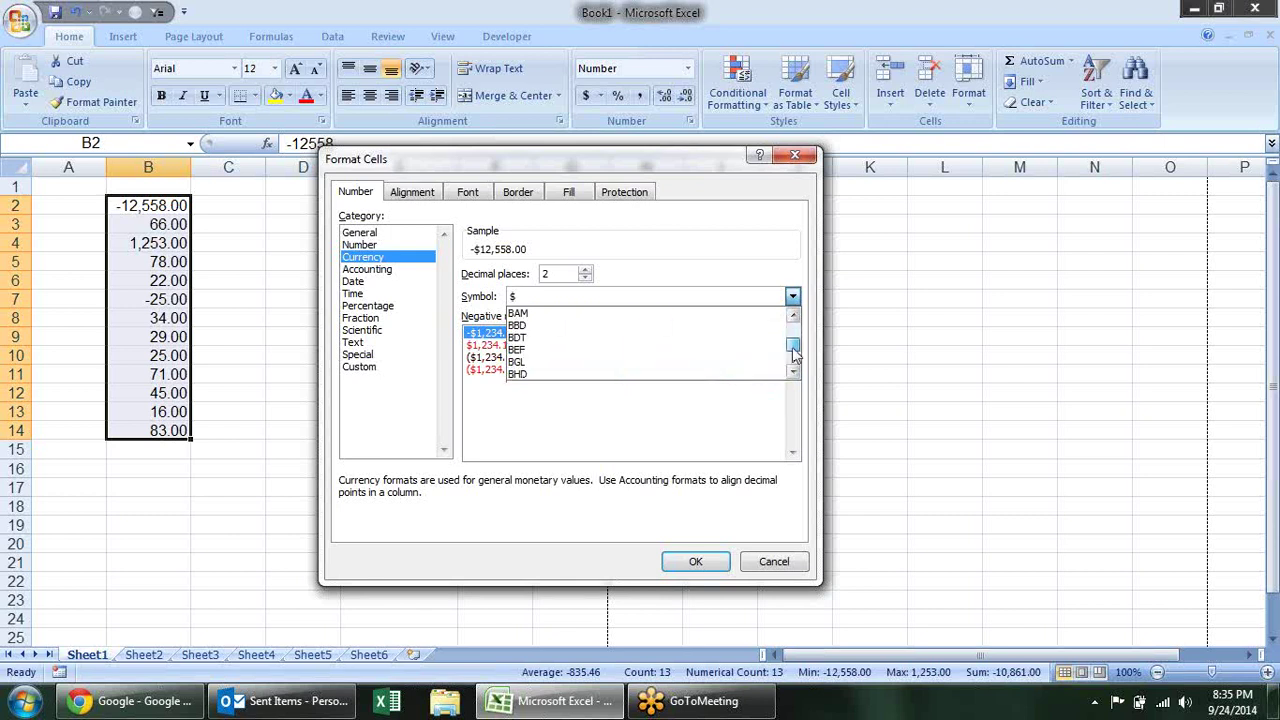
left_click_drag(793, 352, 793, 335)
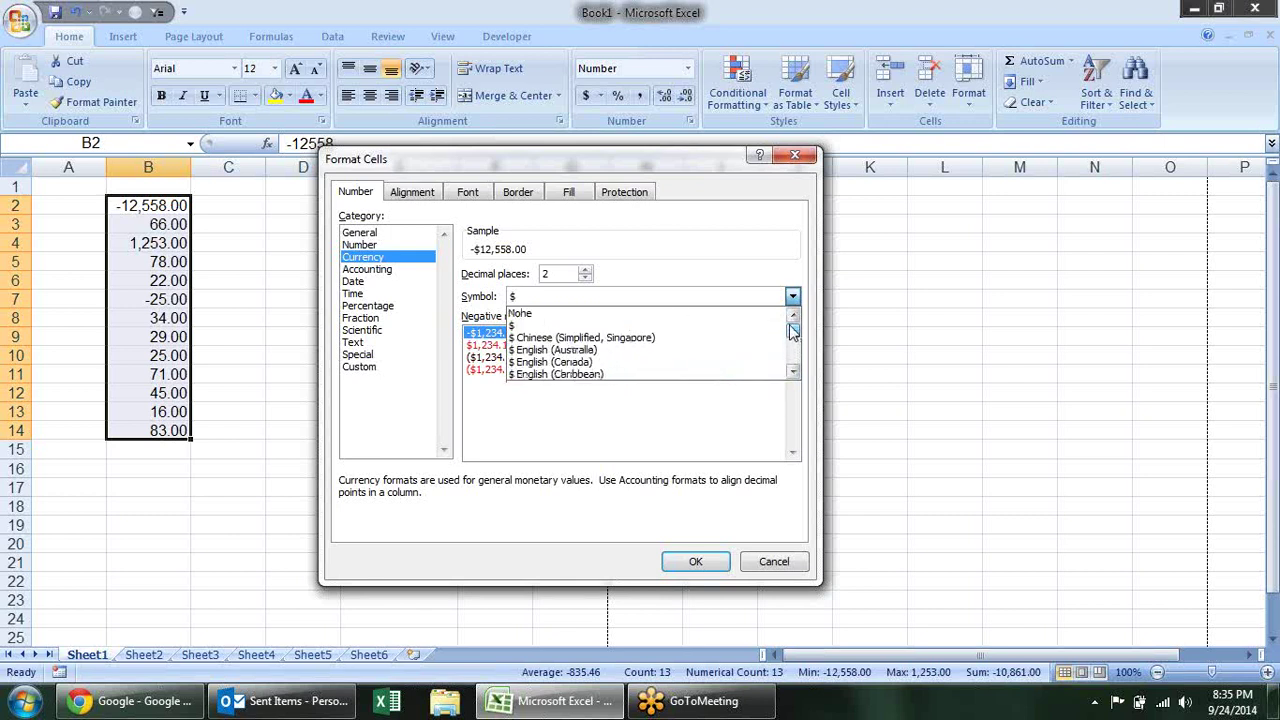
left_click(795, 371)
left_click(795, 371)
left_click(795, 371)
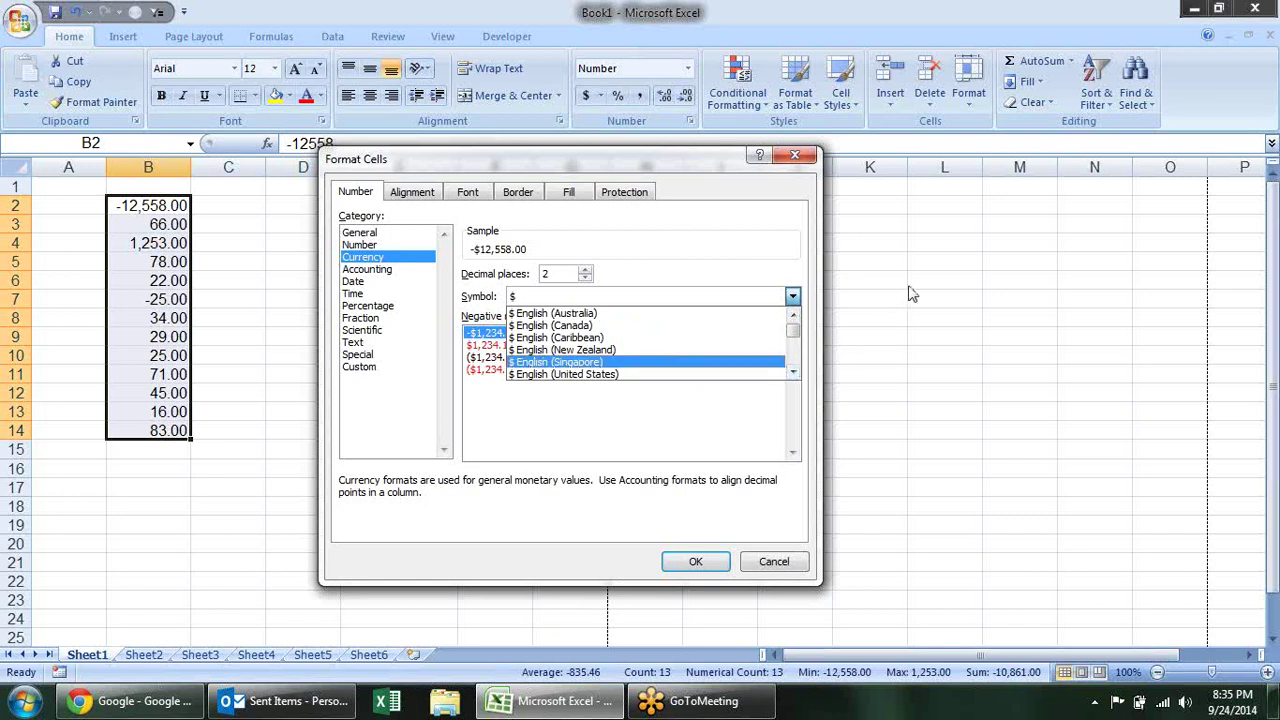
left_click(775, 562)
left_click(775, 562)
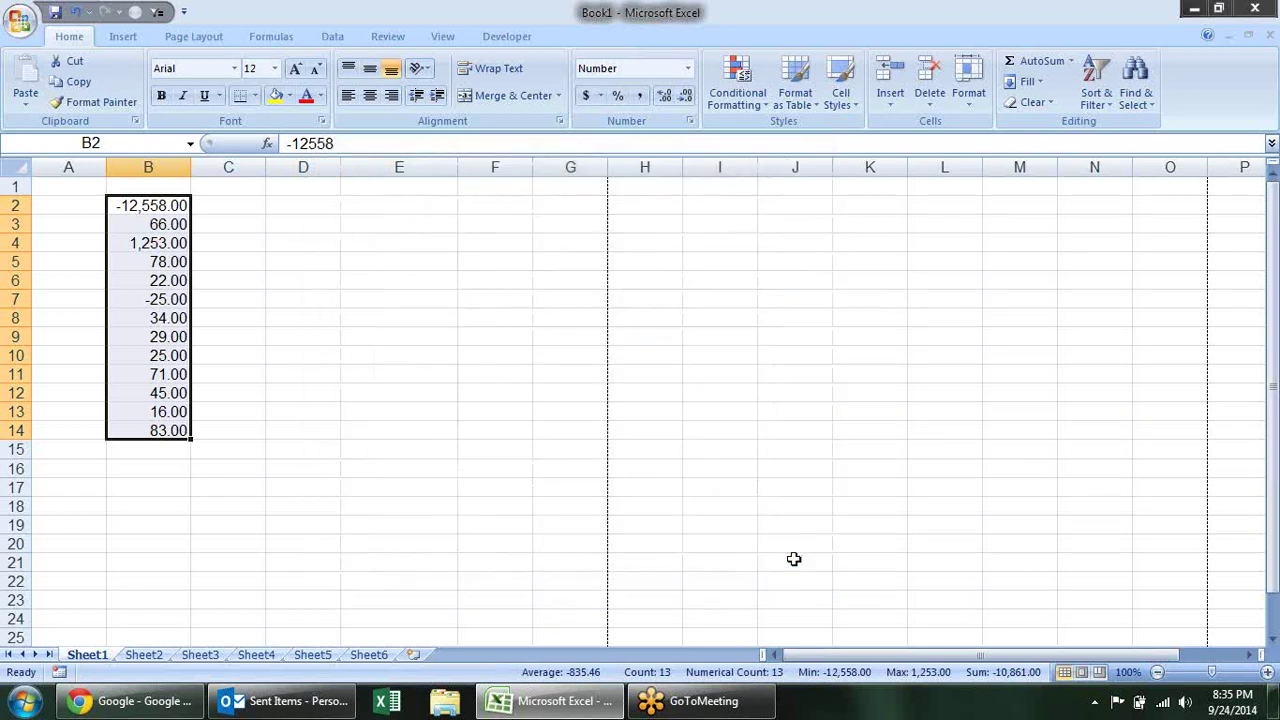
Format B2:B14 as Currency with the $ symbol and 2 decimals
left_click(689, 121)
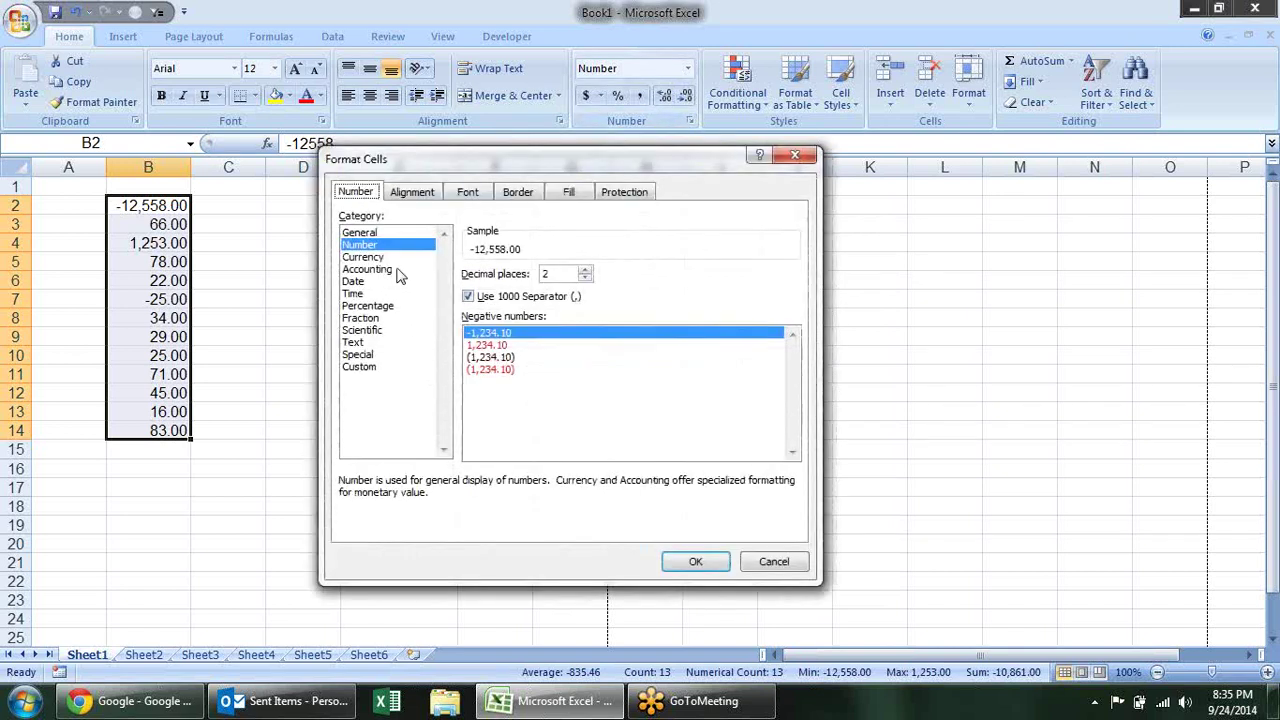
left_click(423, 258)
left_click(792, 296)
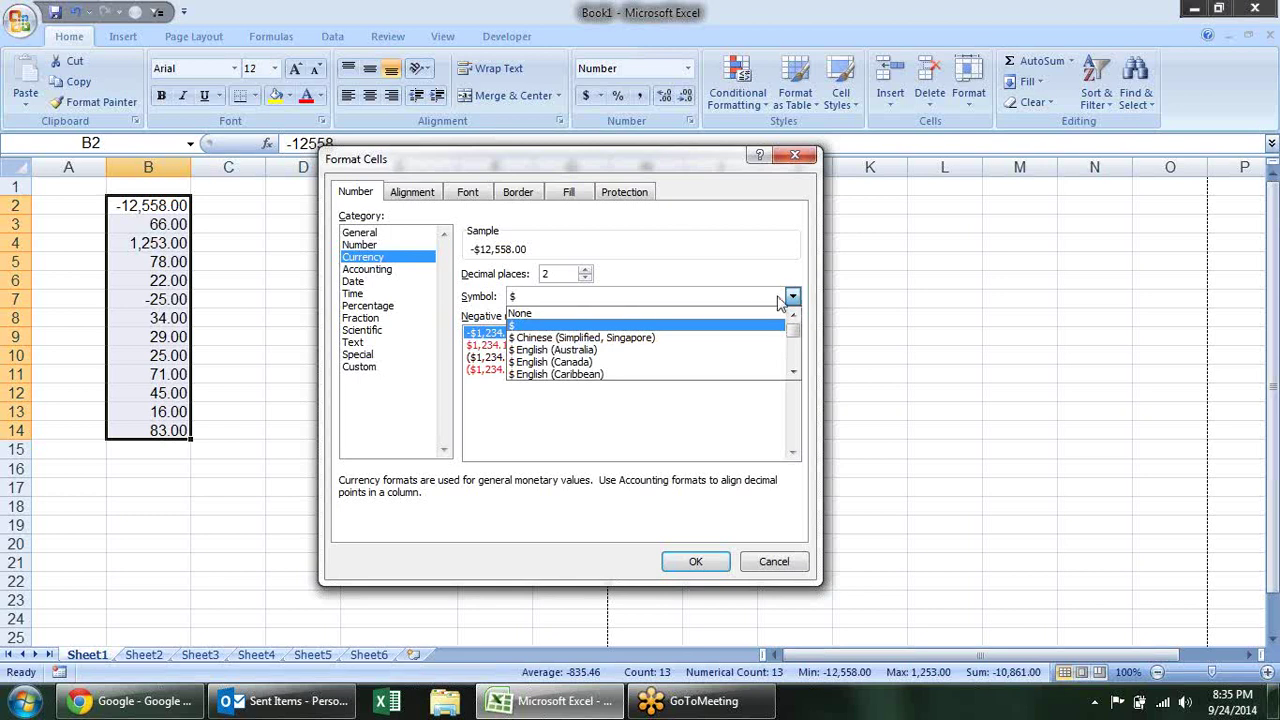
left_click(696, 334)
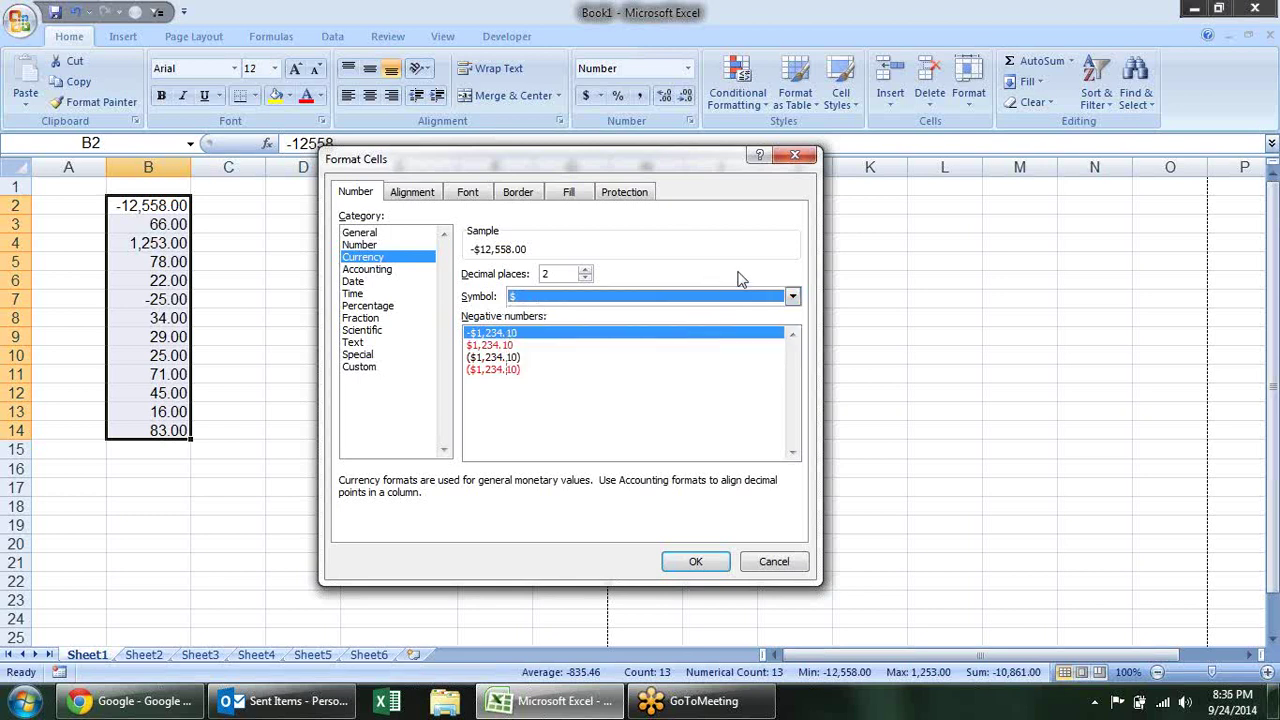
left_click(793, 298)
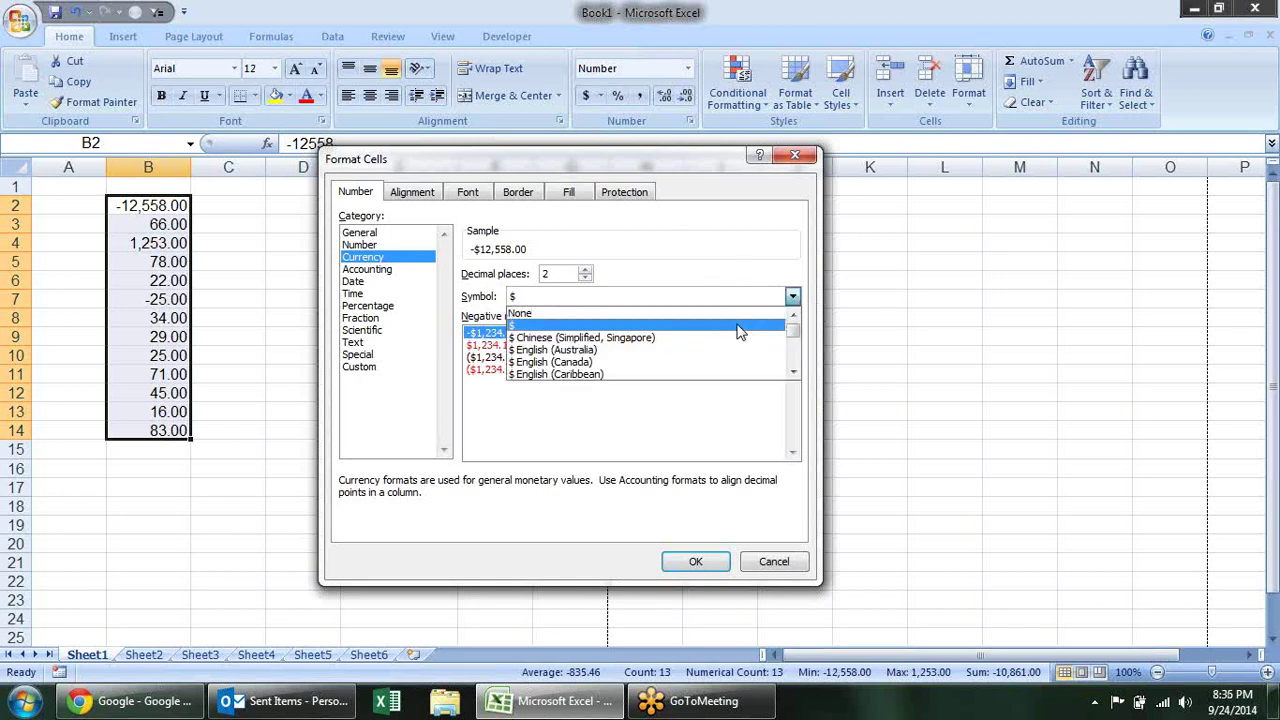
left_click(740, 309)
left_click(792, 297)
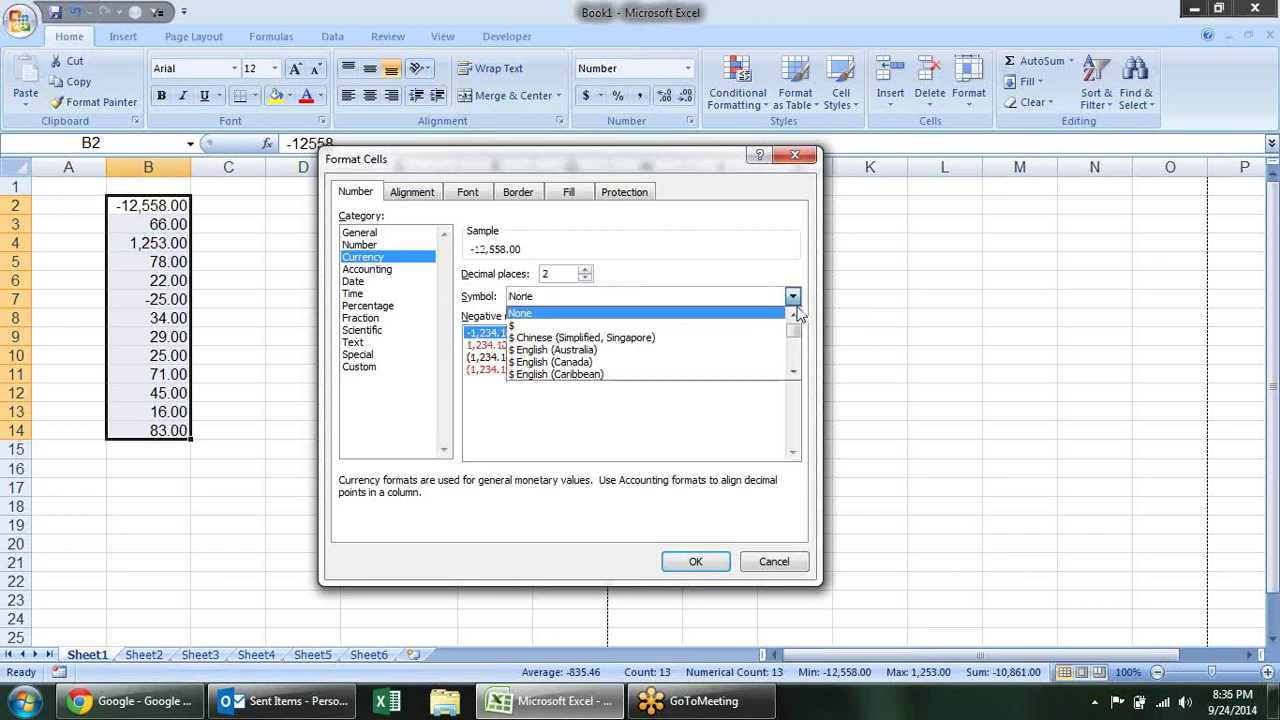
left_click(756, 328)
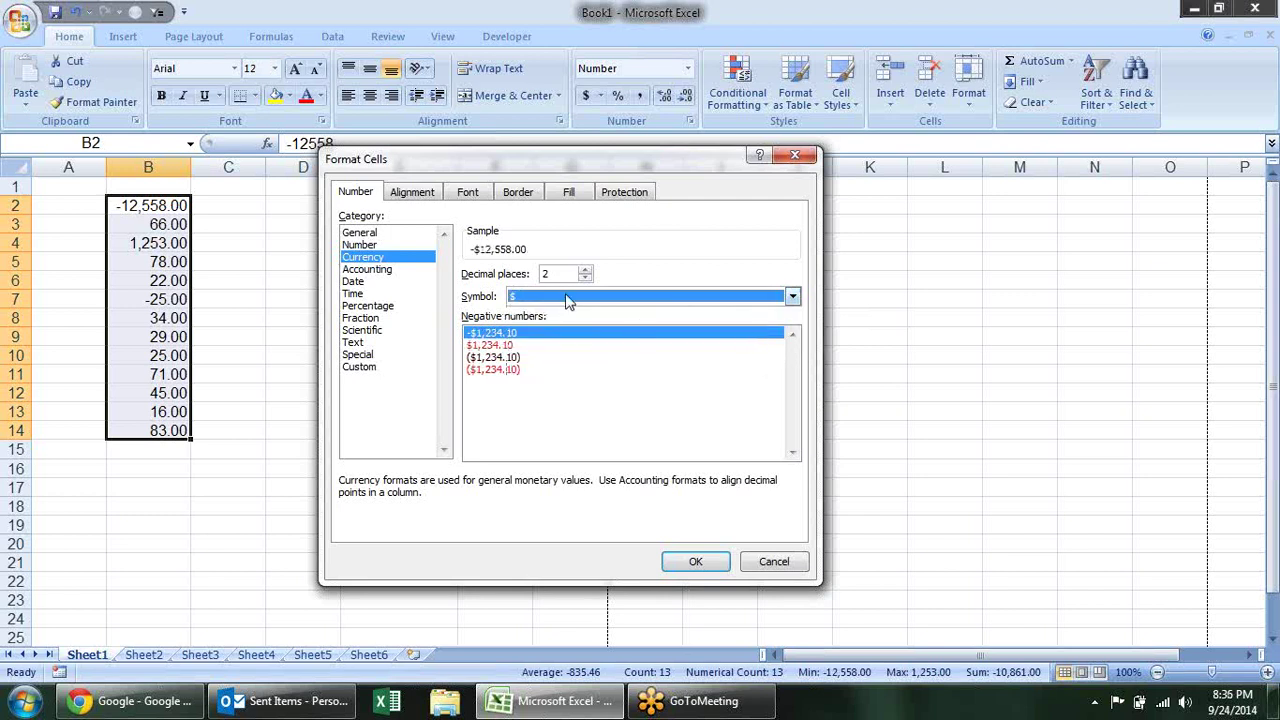
left_click(694, 561)
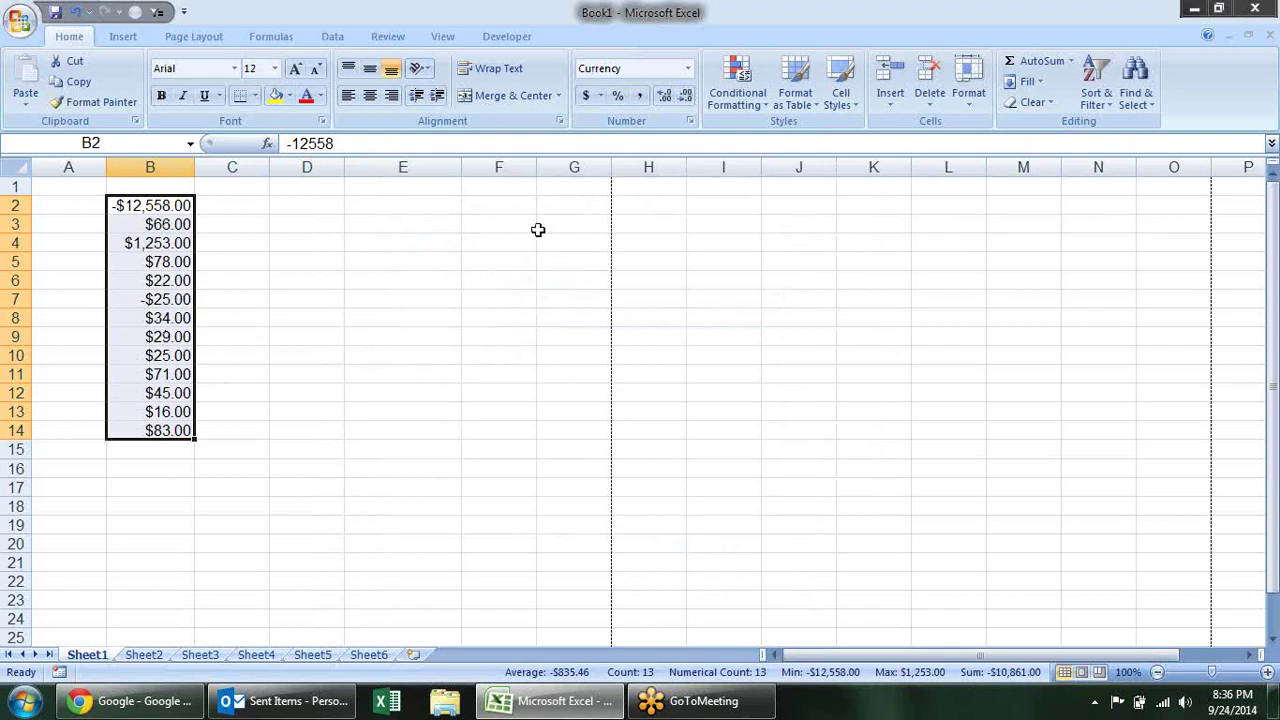
left_click(360, 263)
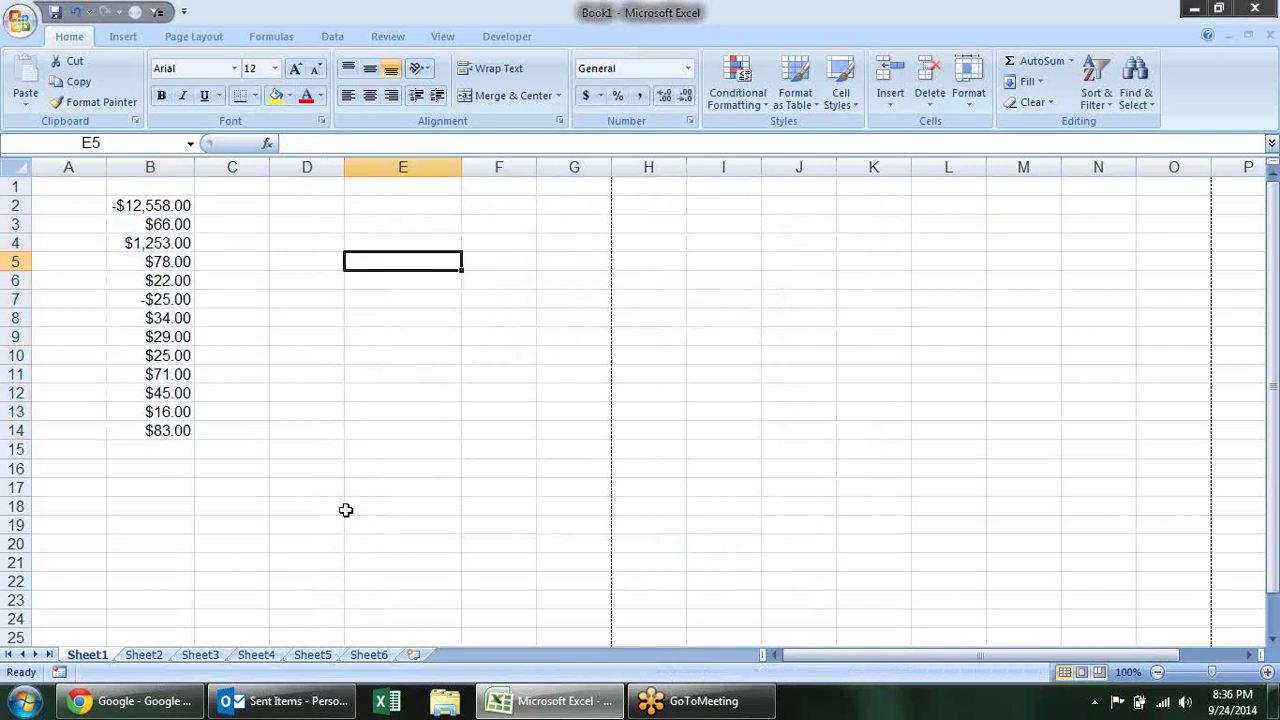
Search Chrome for a free euro font download and open FontPalace's Euro Symbol page
left_click(130, 701)
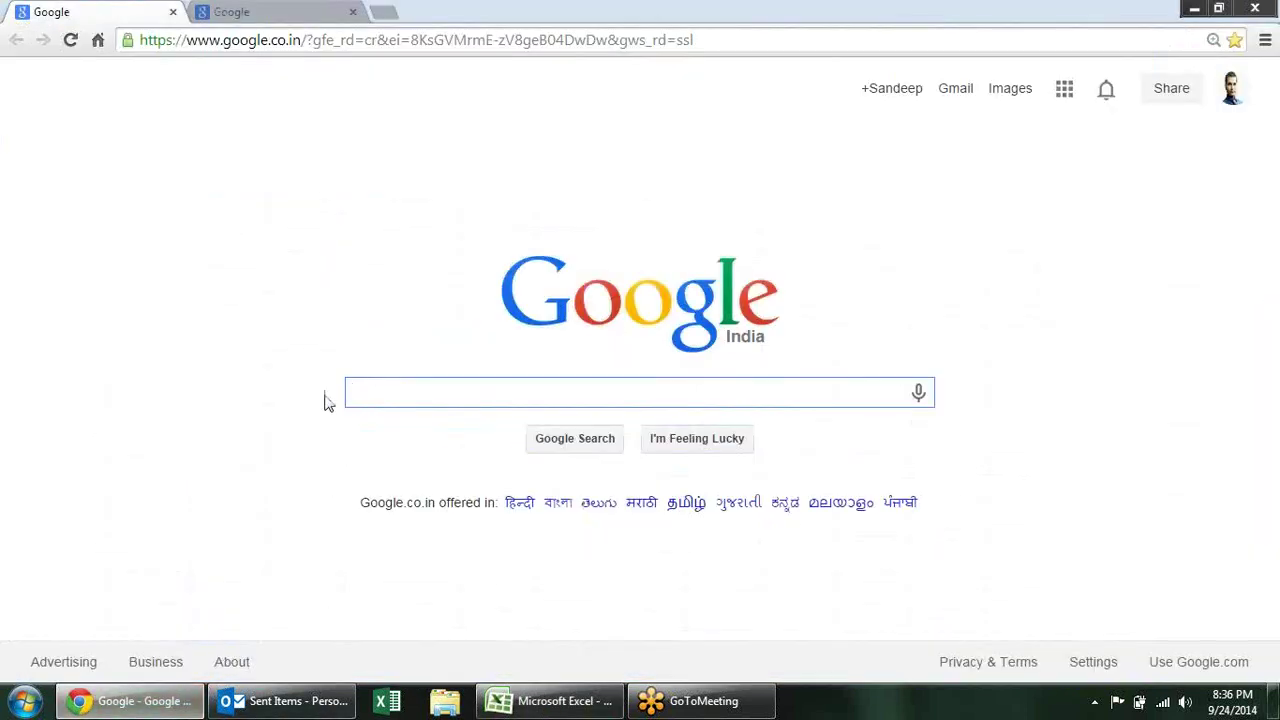
left_click(352, 12)
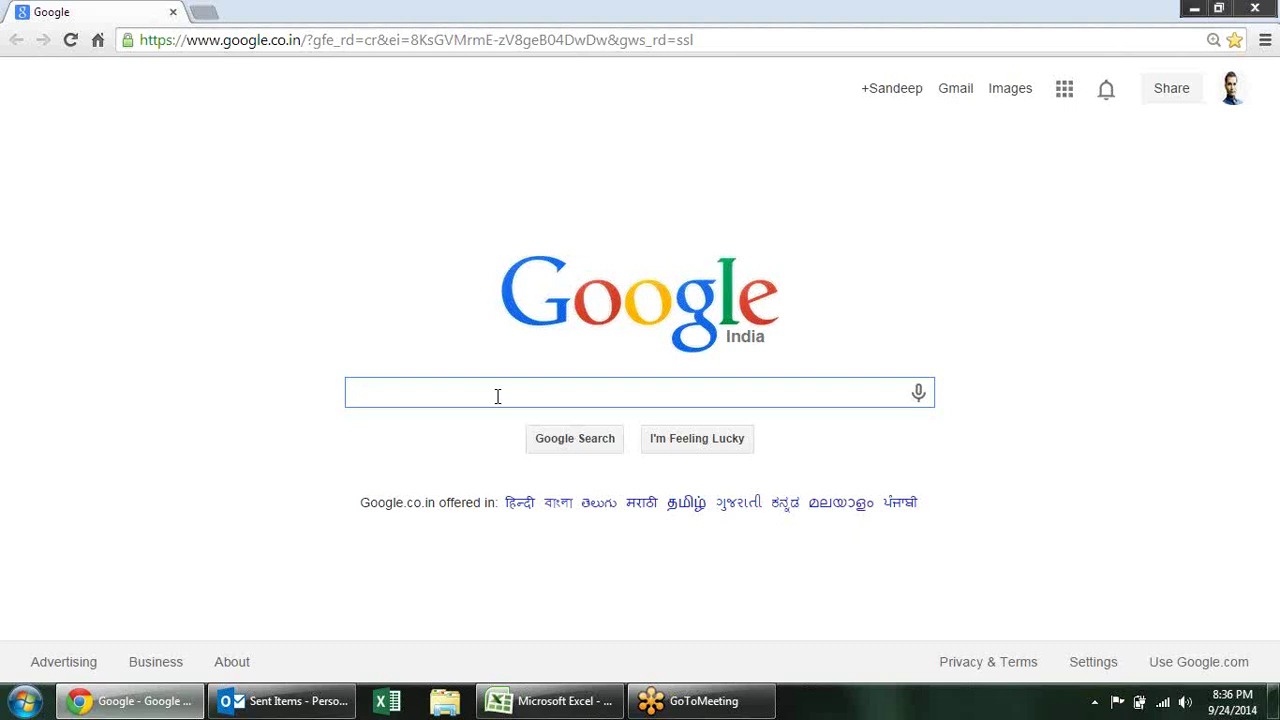
type("euro")
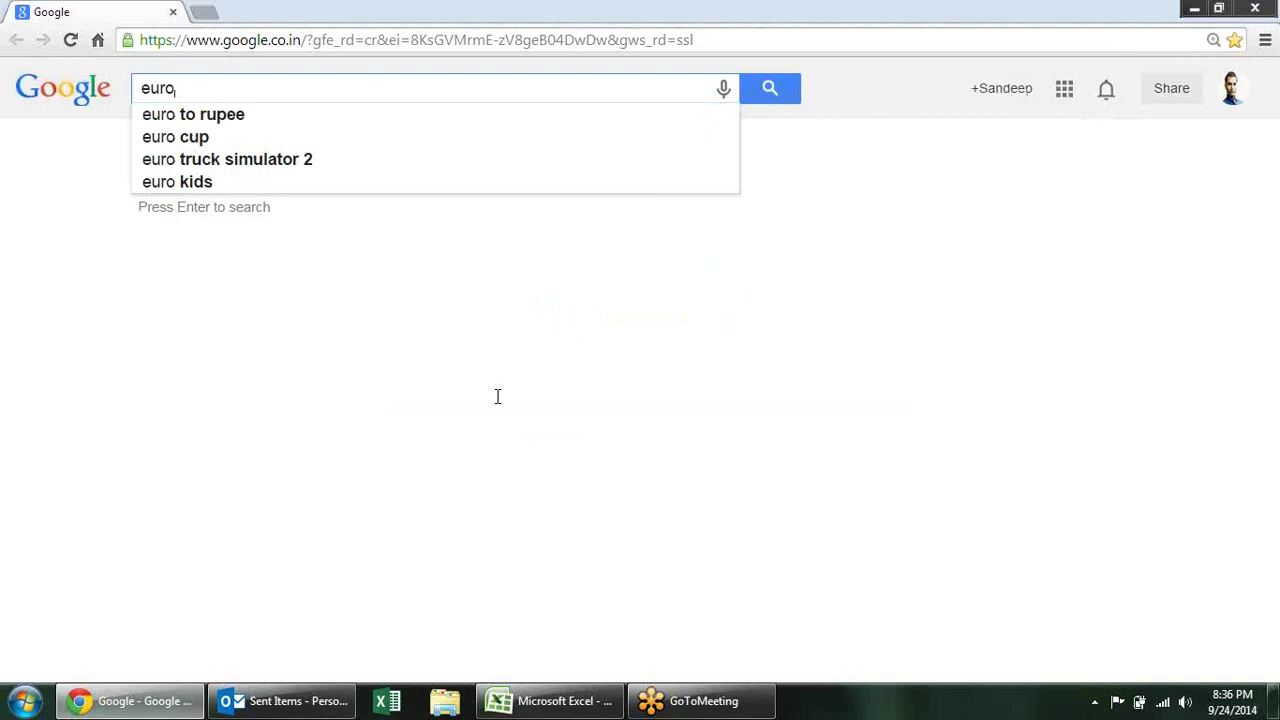
type(" font")
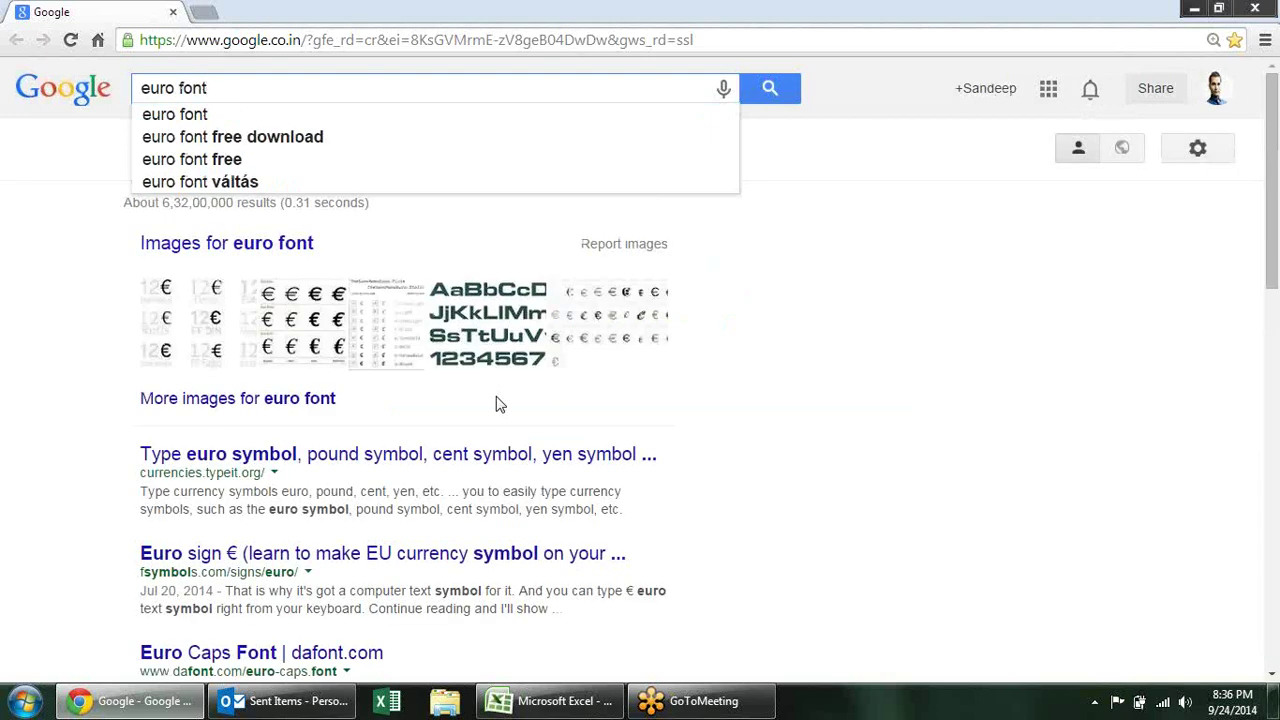
key("Down")
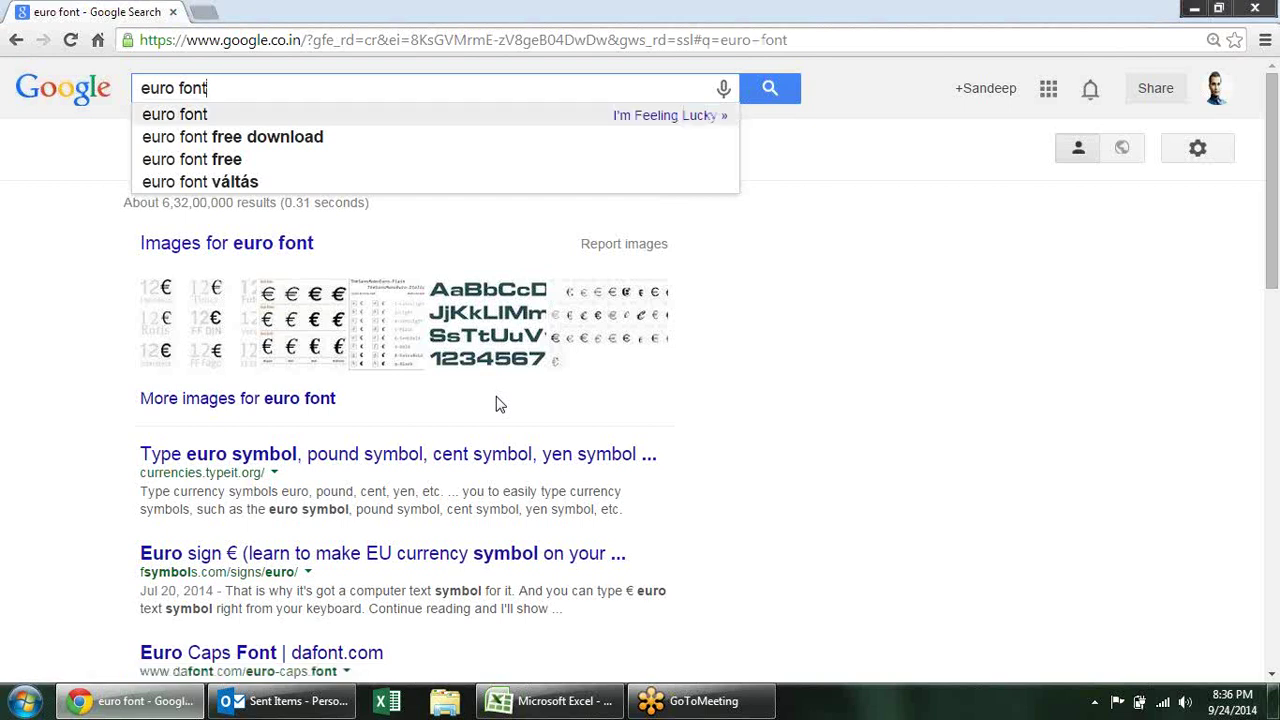
key("Down")
key("Return")
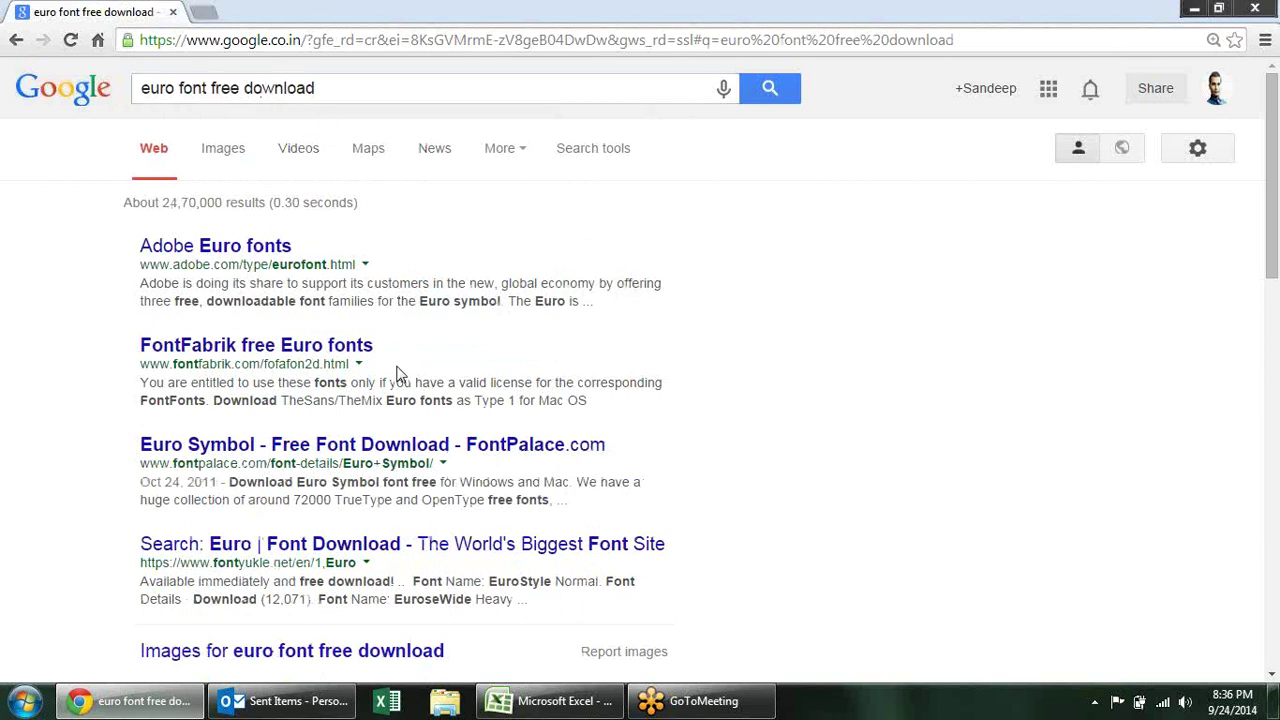
left_click(330, 446)
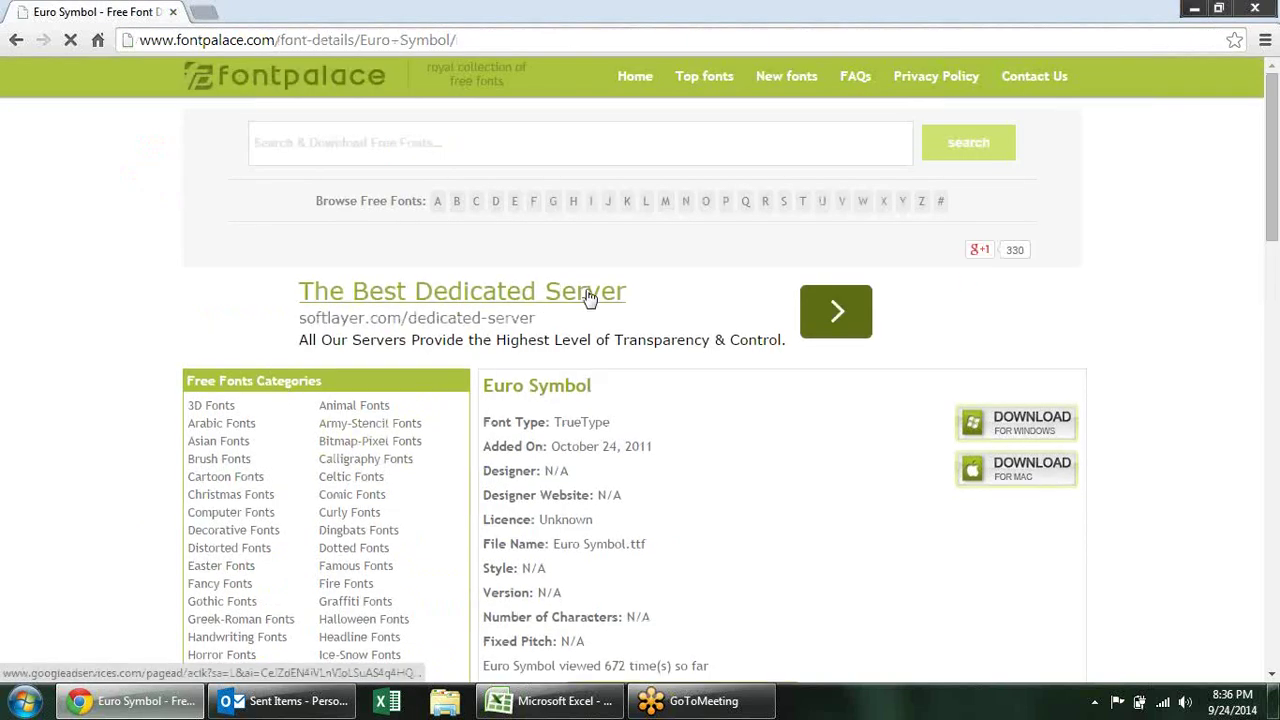
Enter the verification code and download Euro Symbol.ttf
scroll(826, 363, "down", 2)
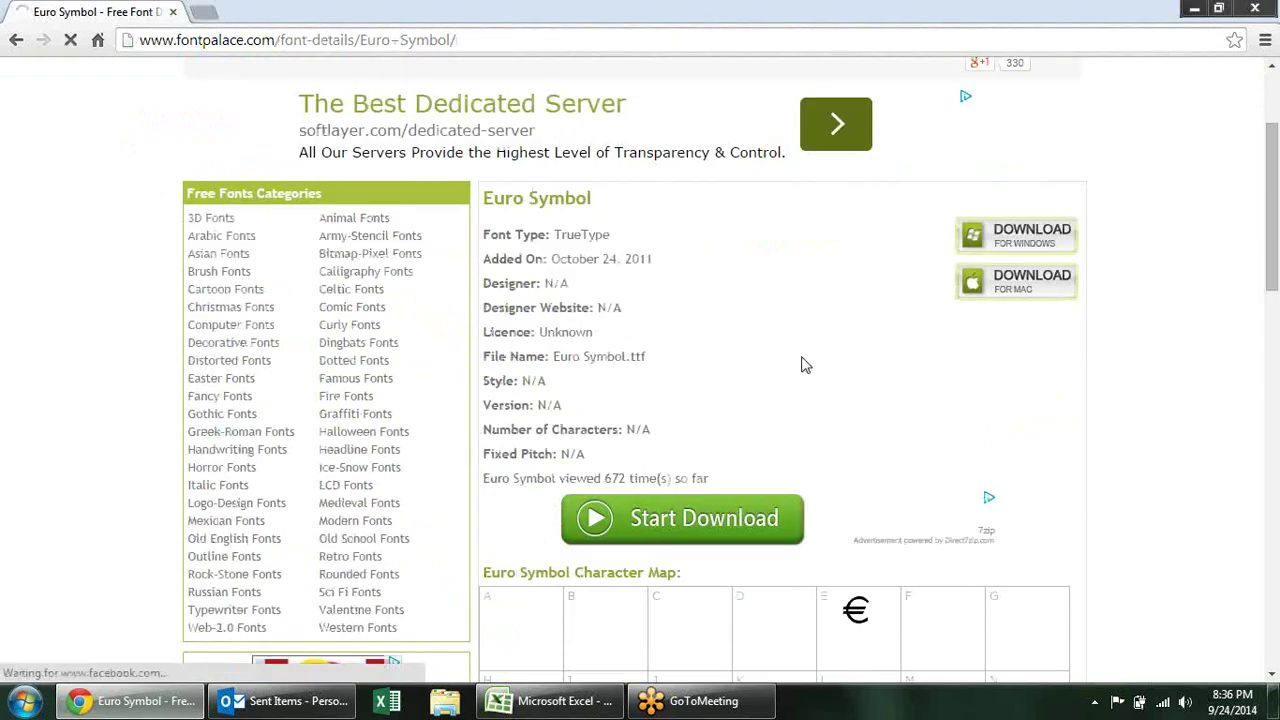
scroll(763, 383, "down", 2)
scroll(837, 317, "down", 2)
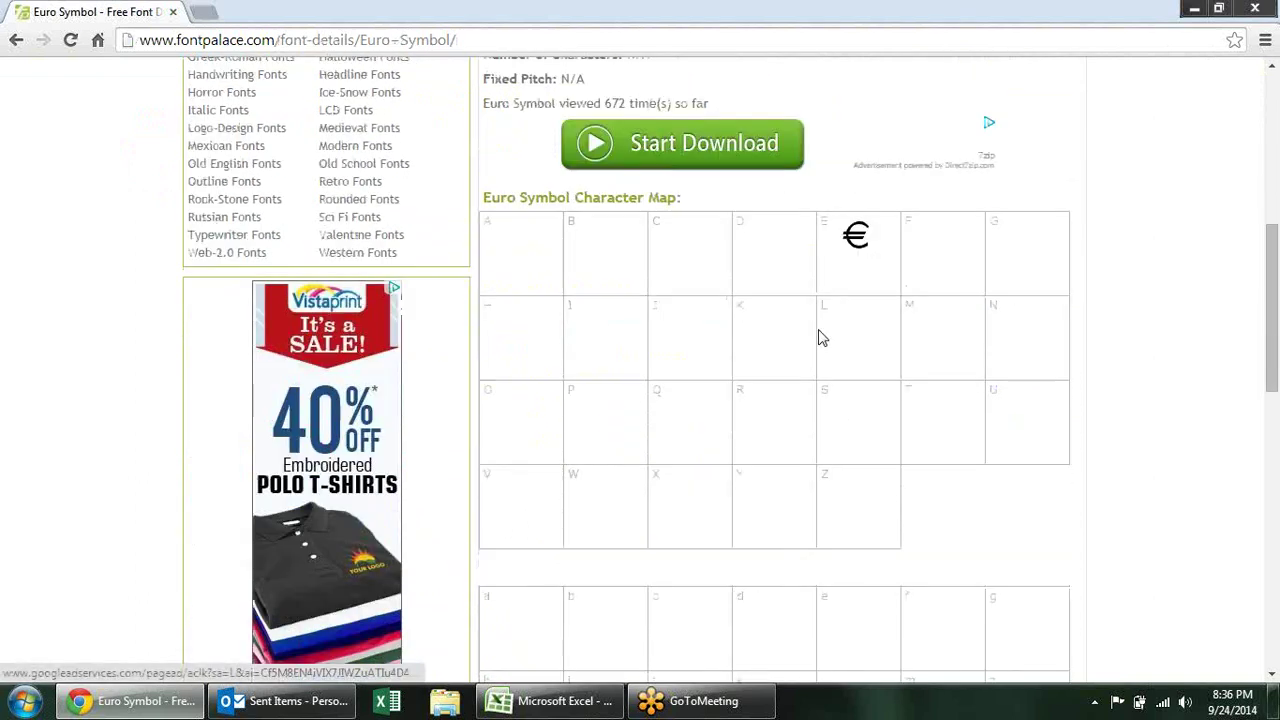
scroll(820, 335, "up", 3)
scroll(786, 376, "up", 1)
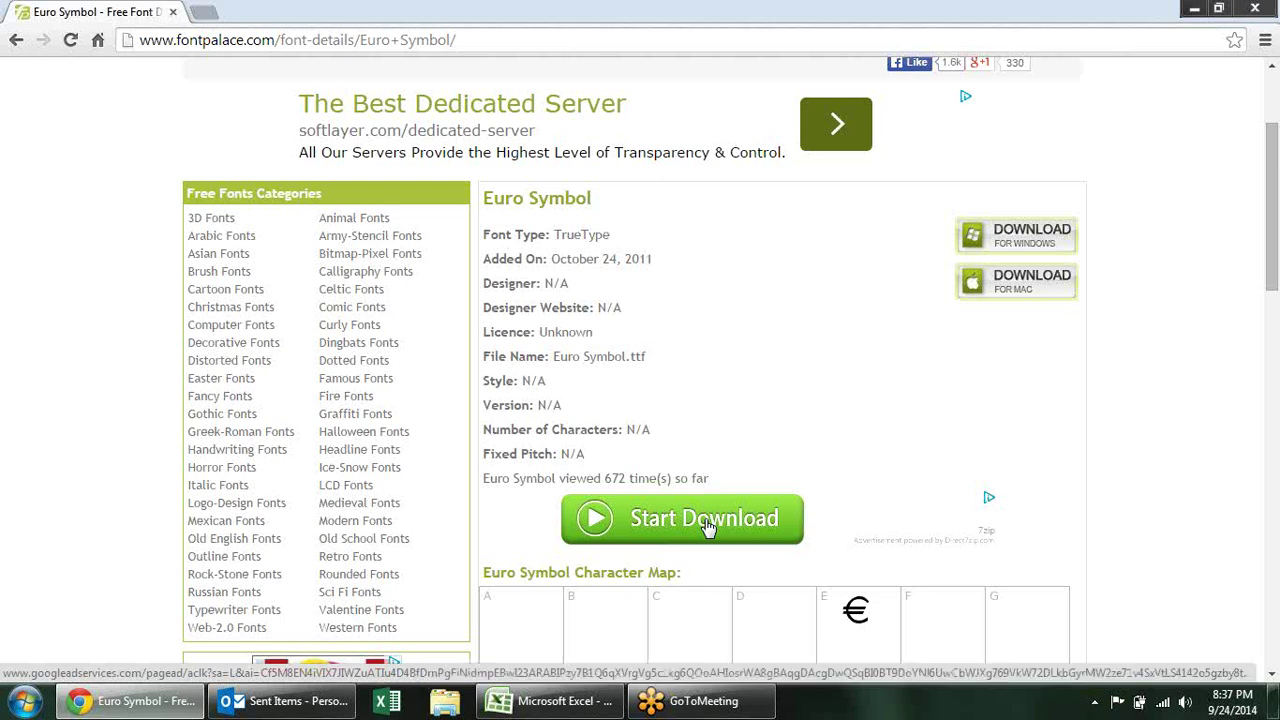
left_click(977, 234)
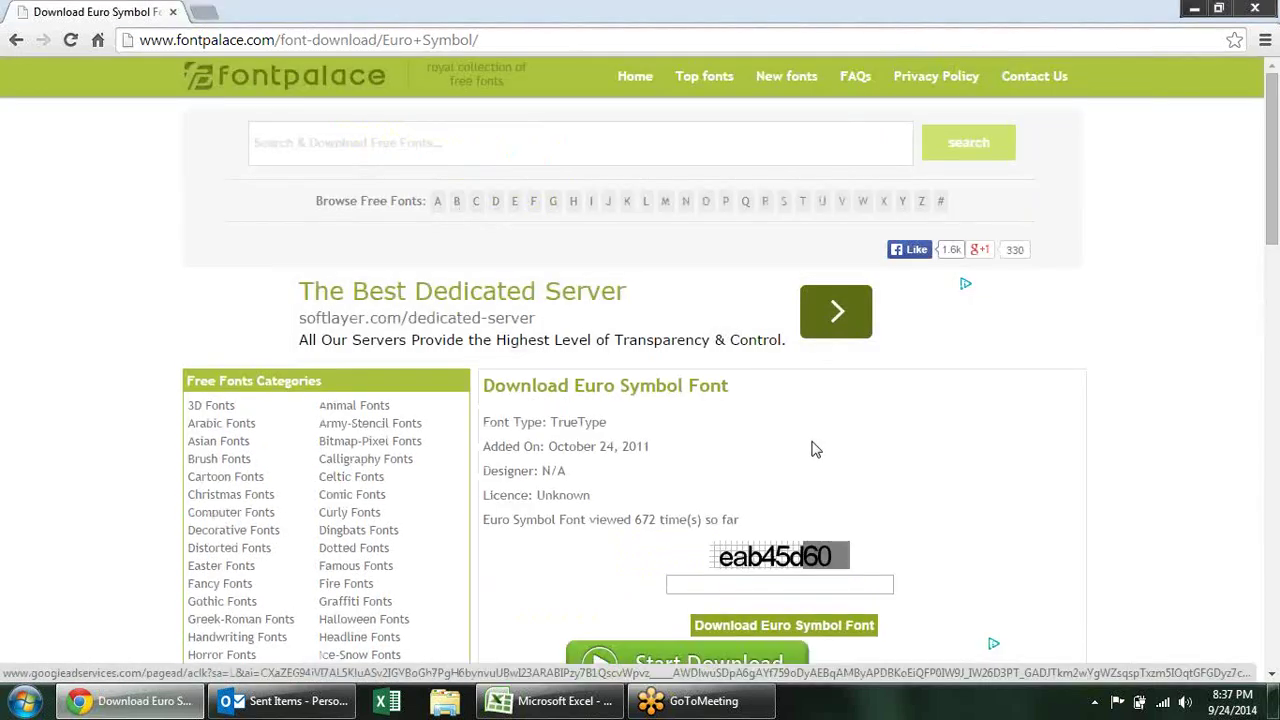
scroll(814, 449, "down", 2)
left_click(819, 397)
type("eab45d60")
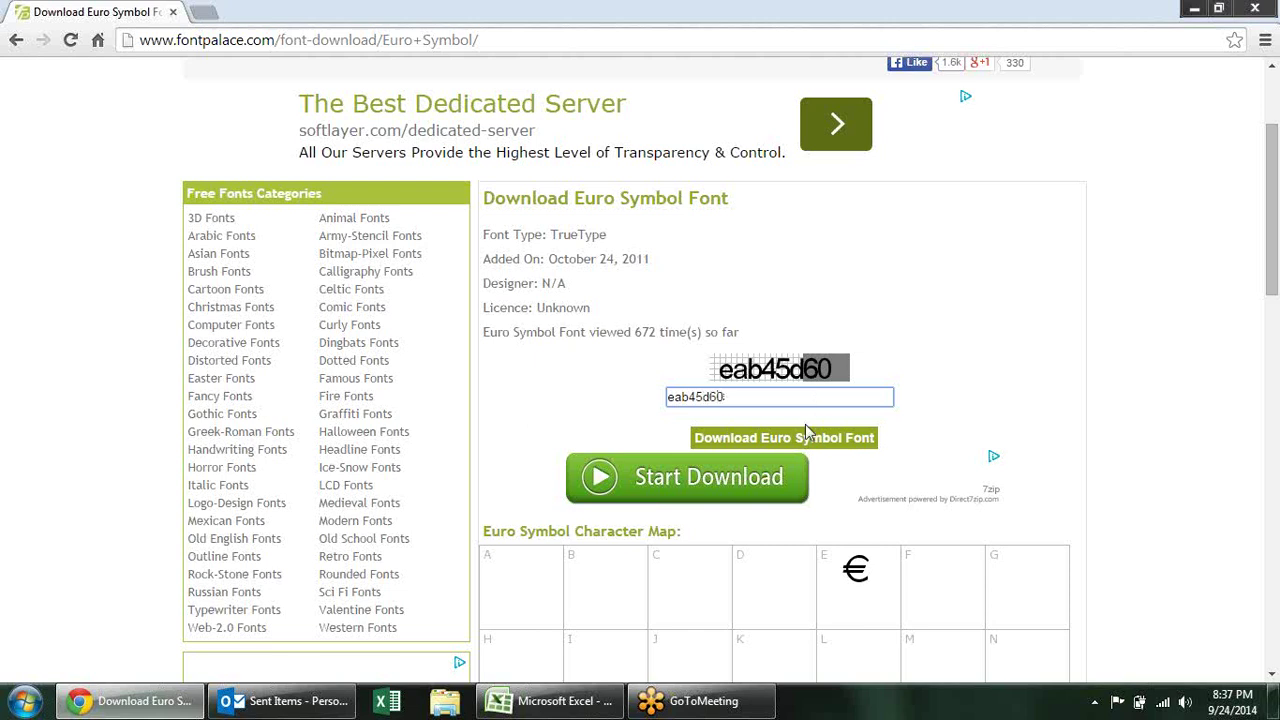
left_click(807, 440)
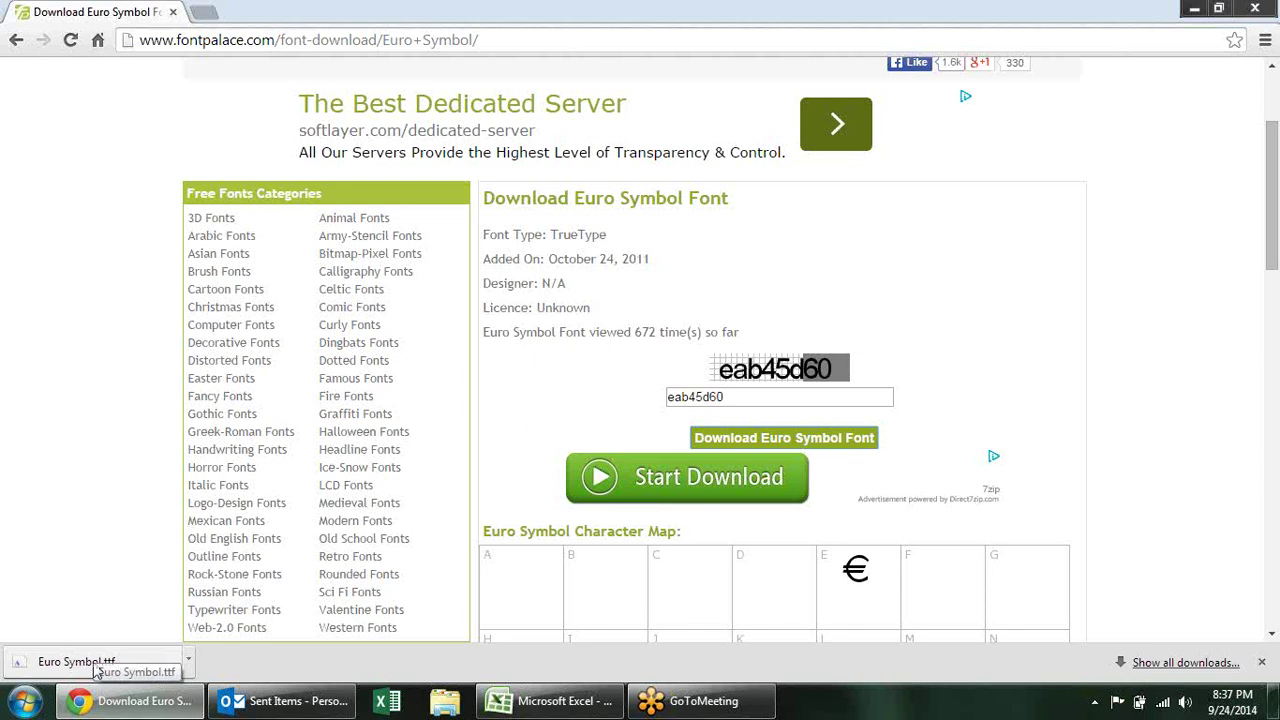
Open Euro Symbol.ttf, install it, and close the Font Viewer
left_click(136, 670)
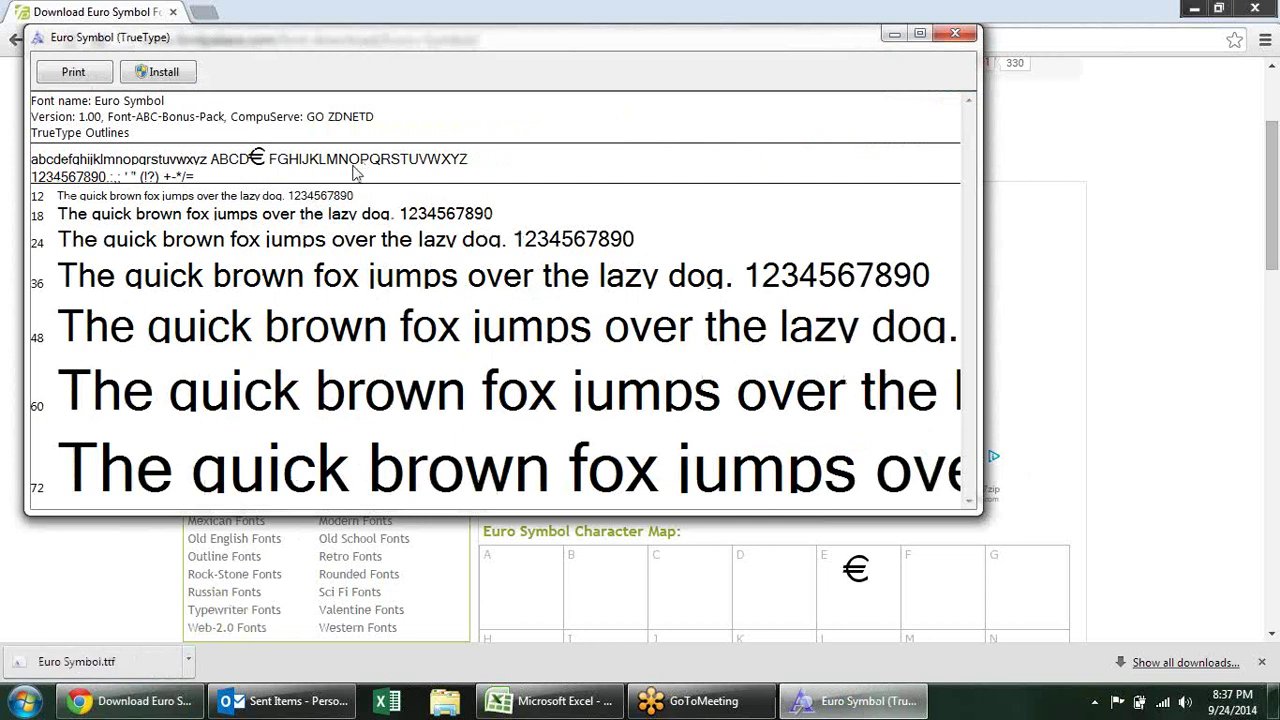
left_click(150, 80)
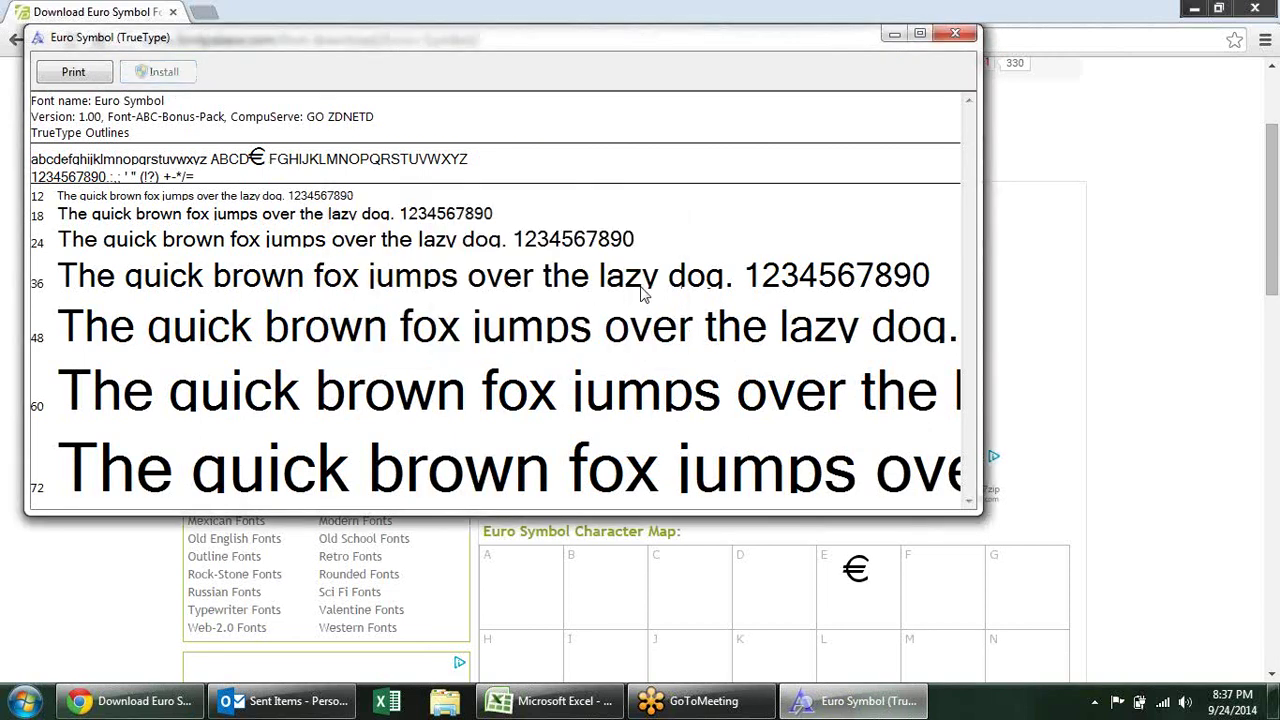
left_click(946, 38)
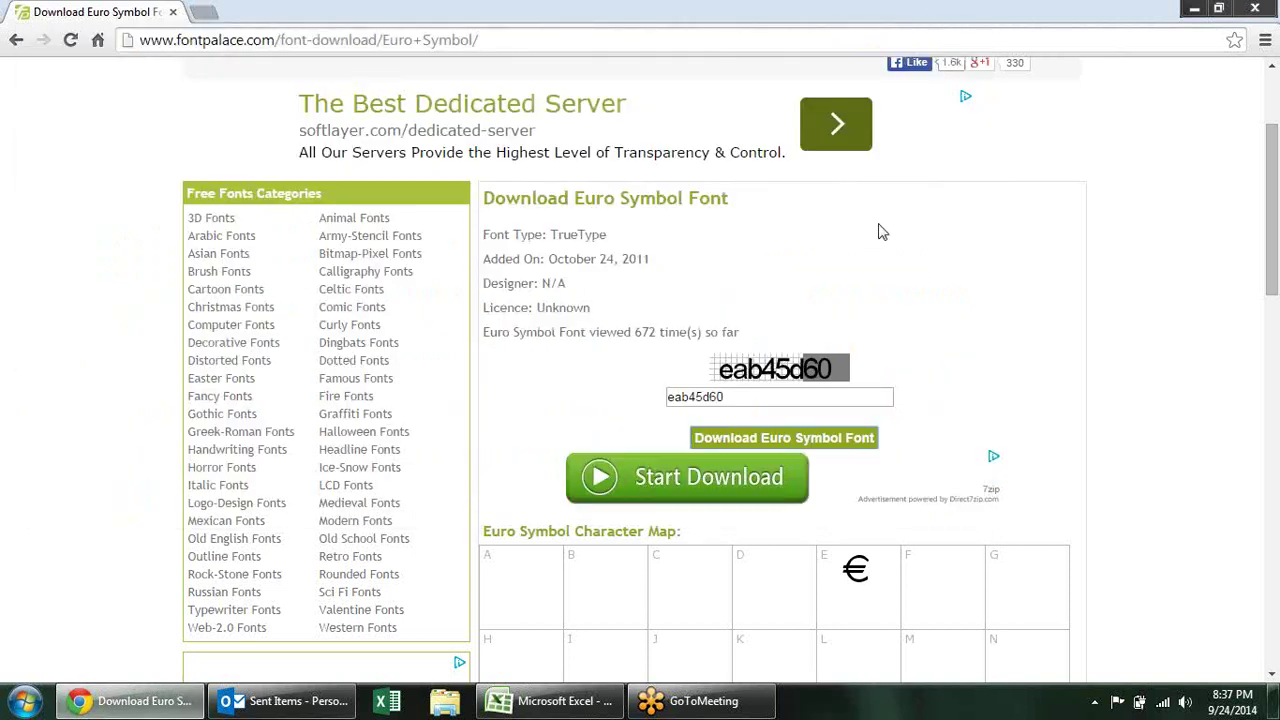
Show the downloaded font file in its folder and open Control Panel's Fonts folder
key("ctrl+j")
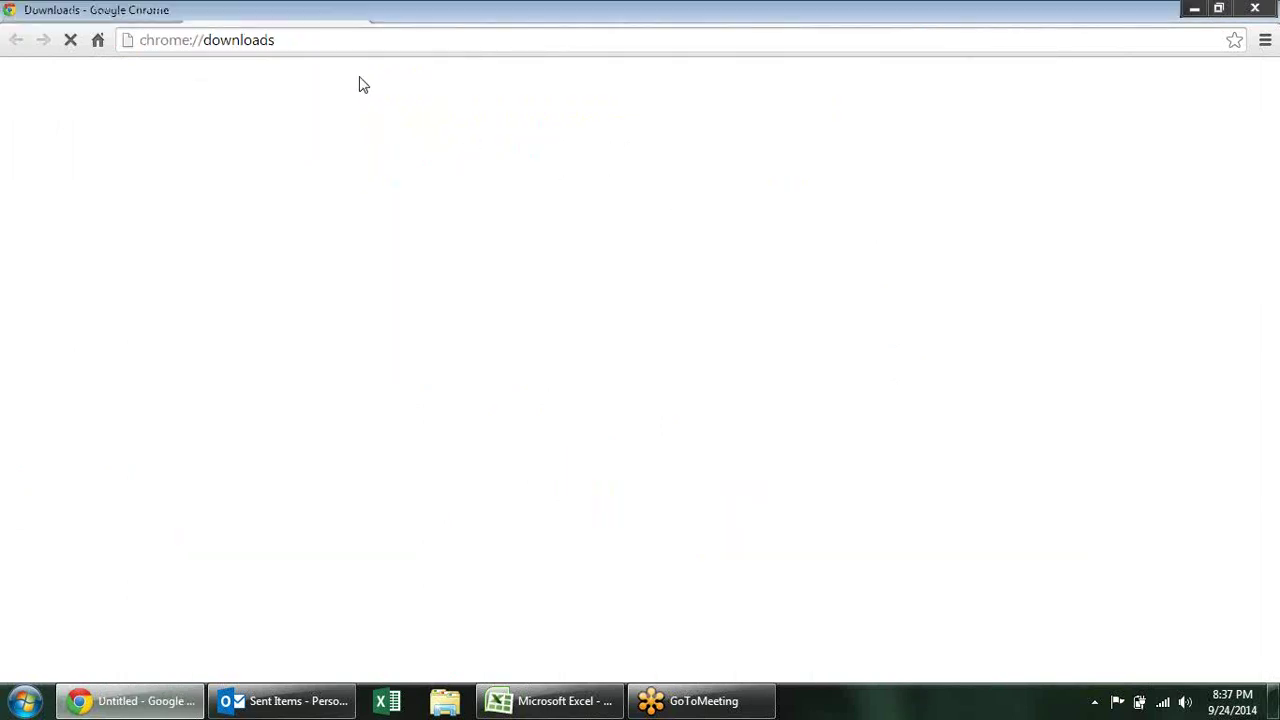
left_click(229, 188)
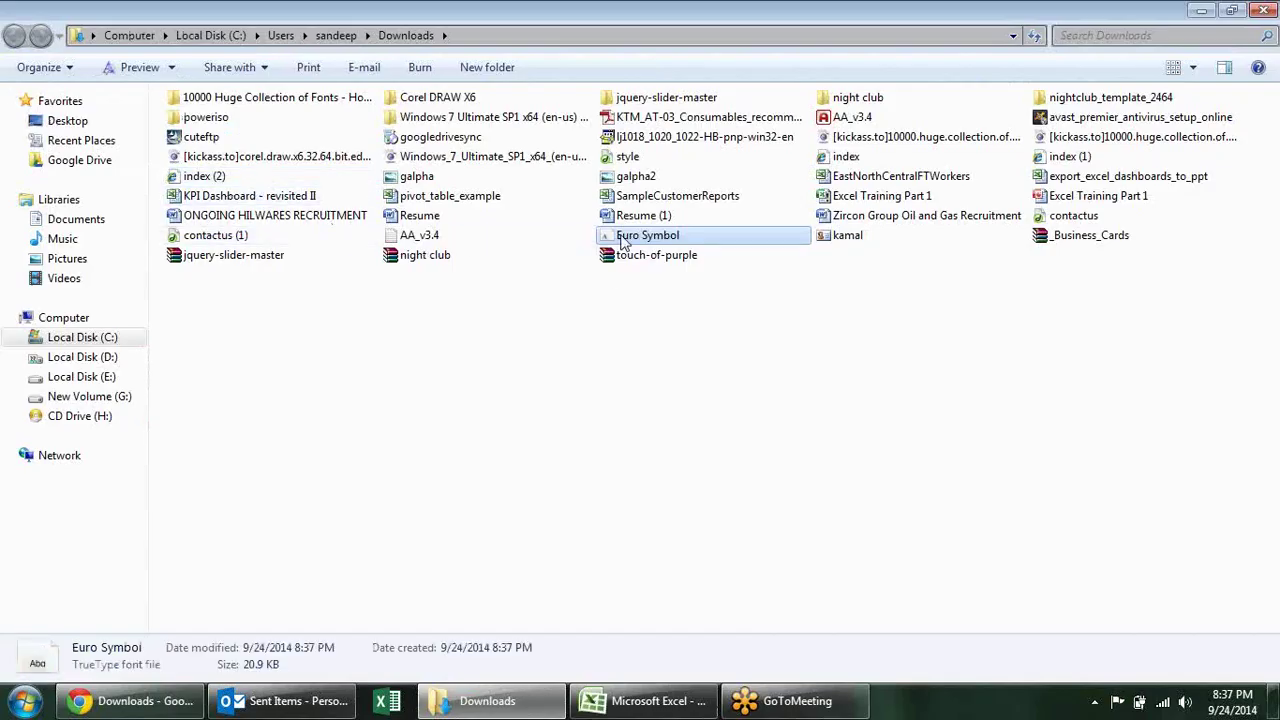
left_click(24, 701)
left_click(283, 497)
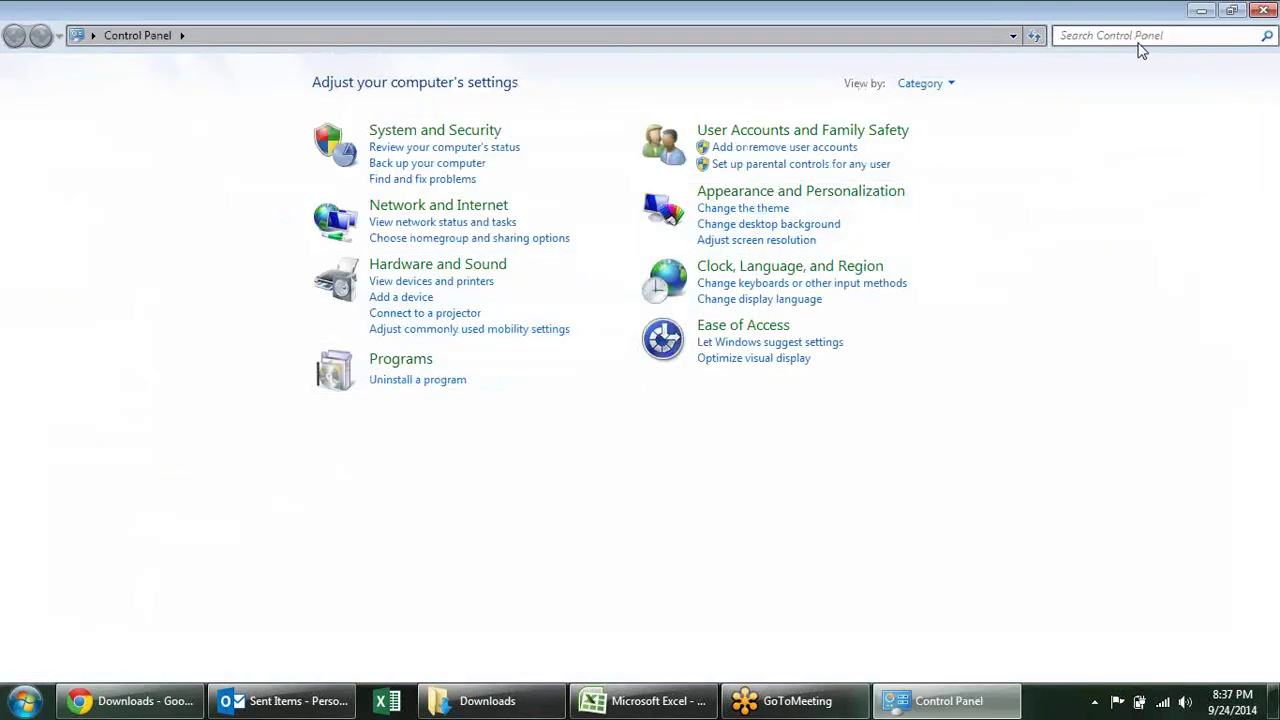
type("fonts")
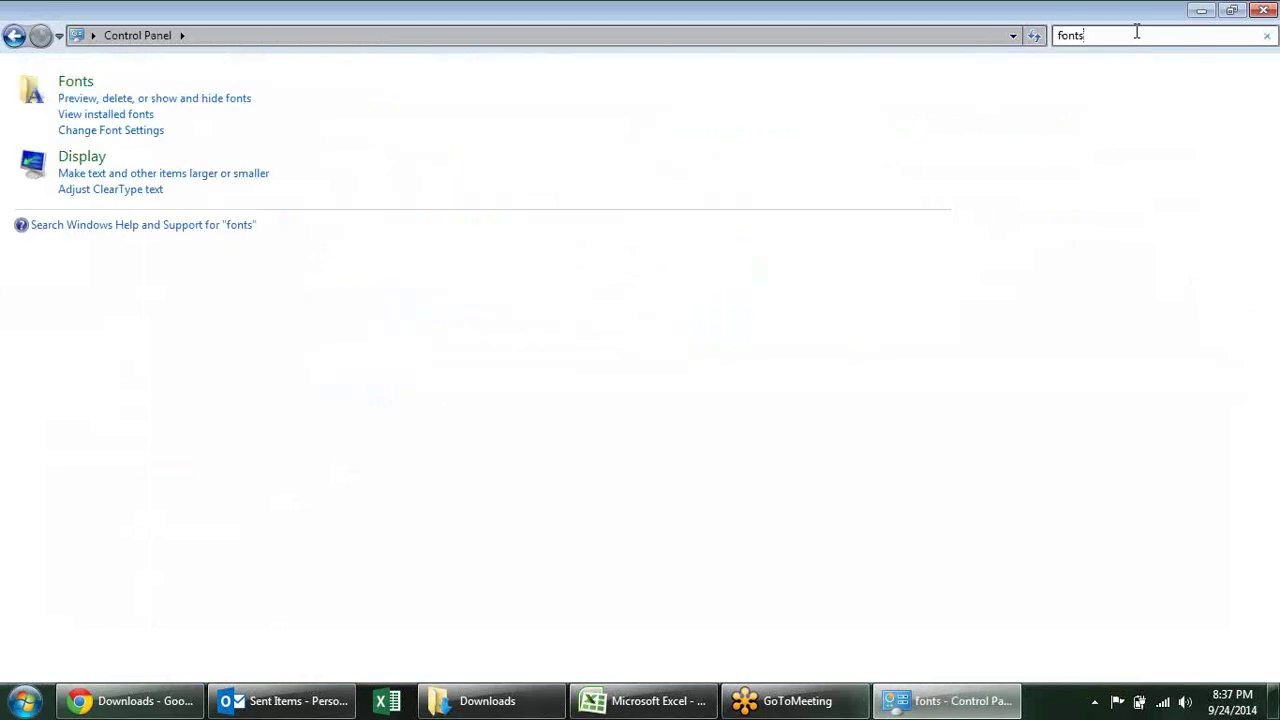
left_click(76, 84)
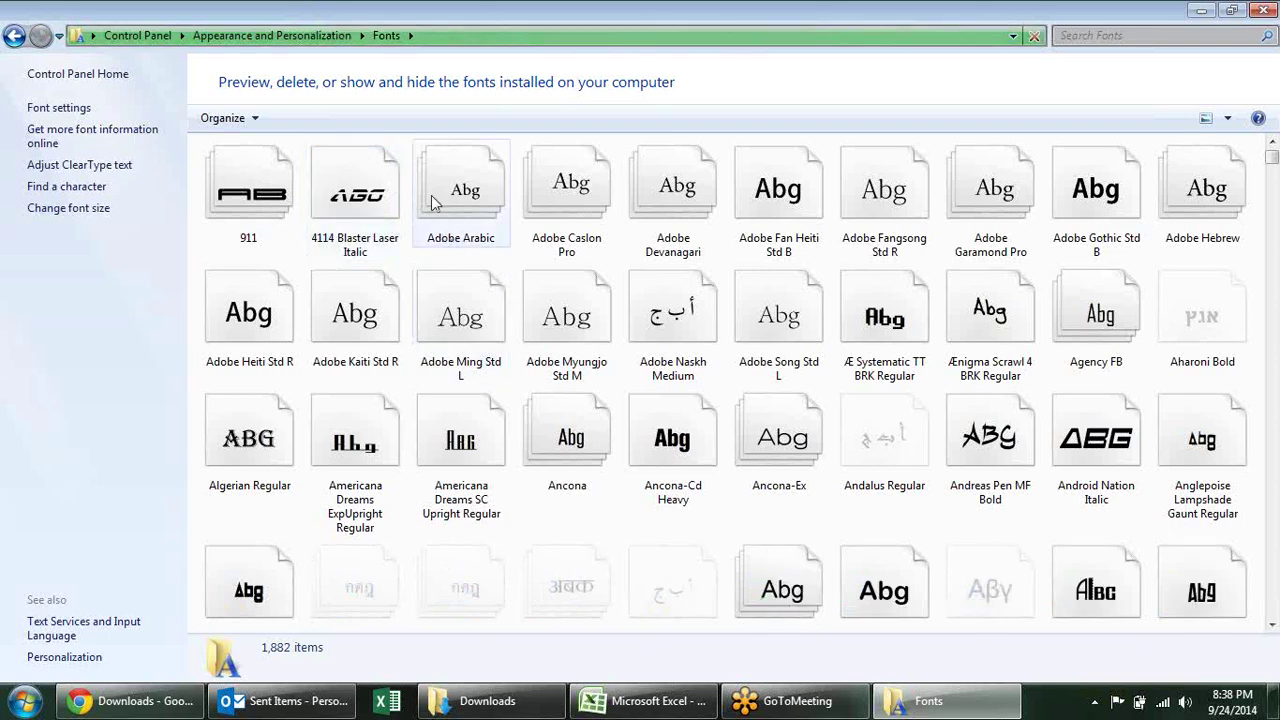
Paste Euro Symbol into Fonts, replacing the existing copy, then return to Excel
left_click(586, 300)
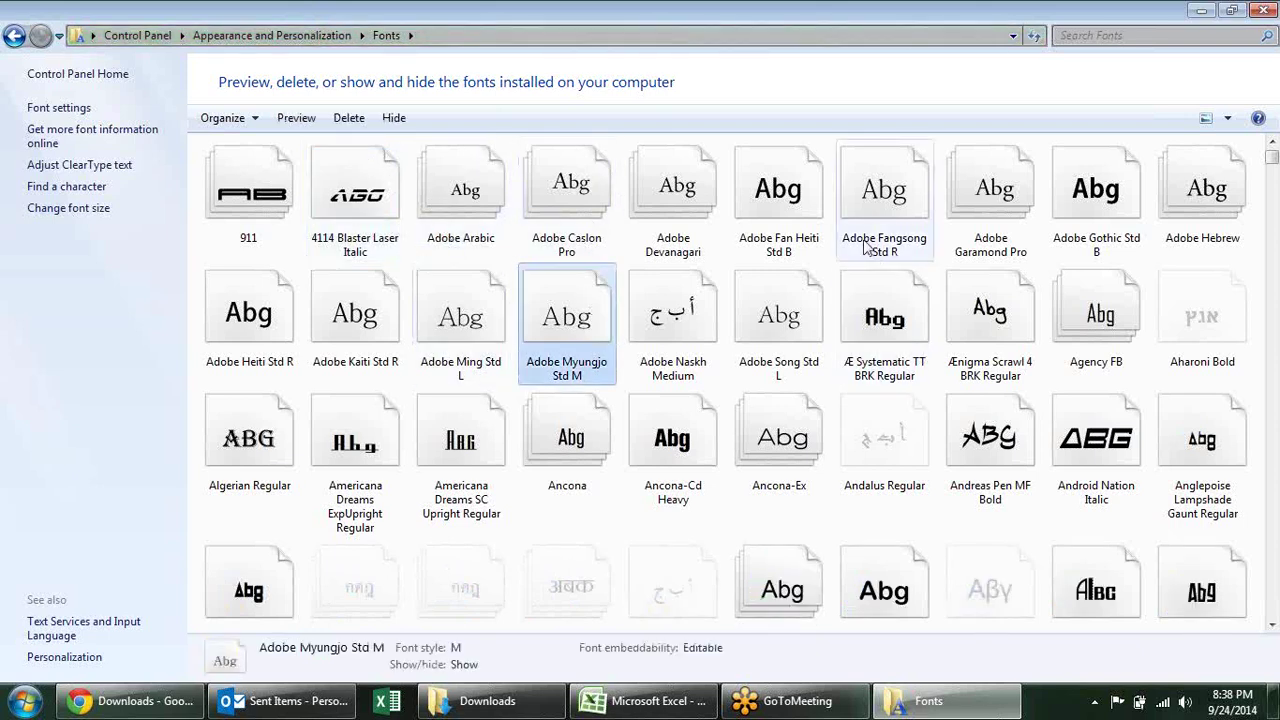
key("ctrl+v")
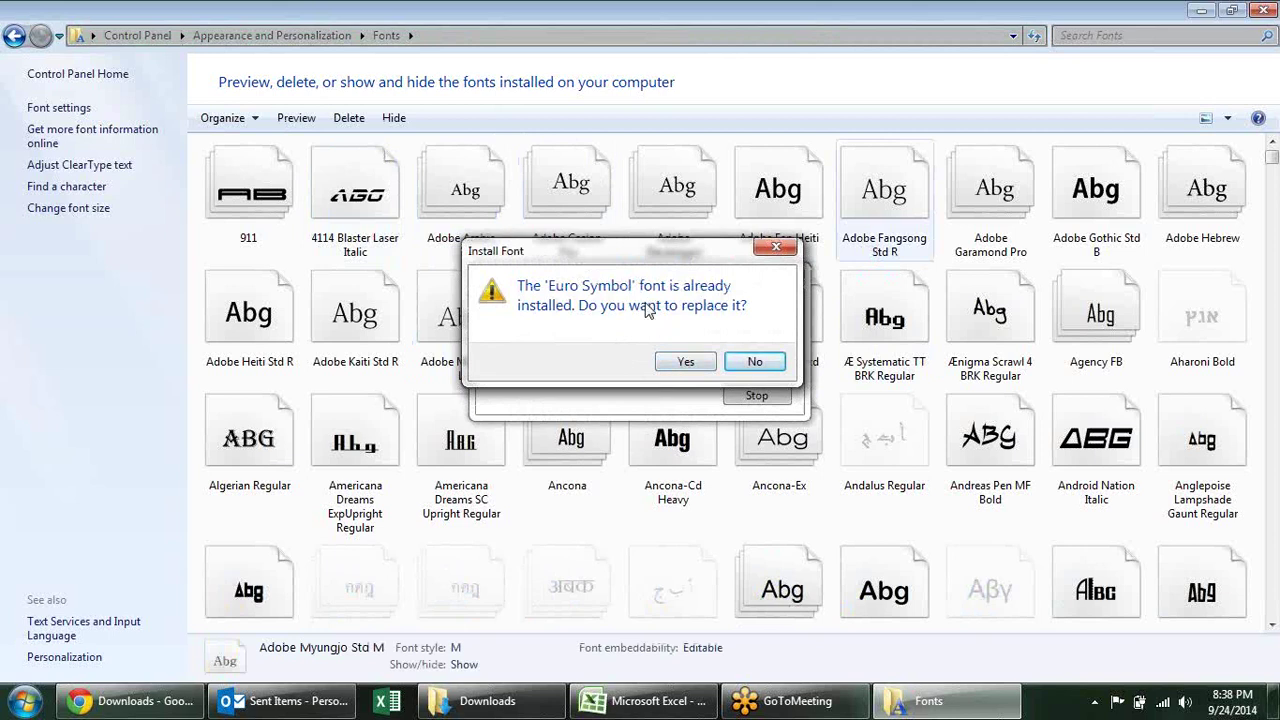
left_click(688, 364)
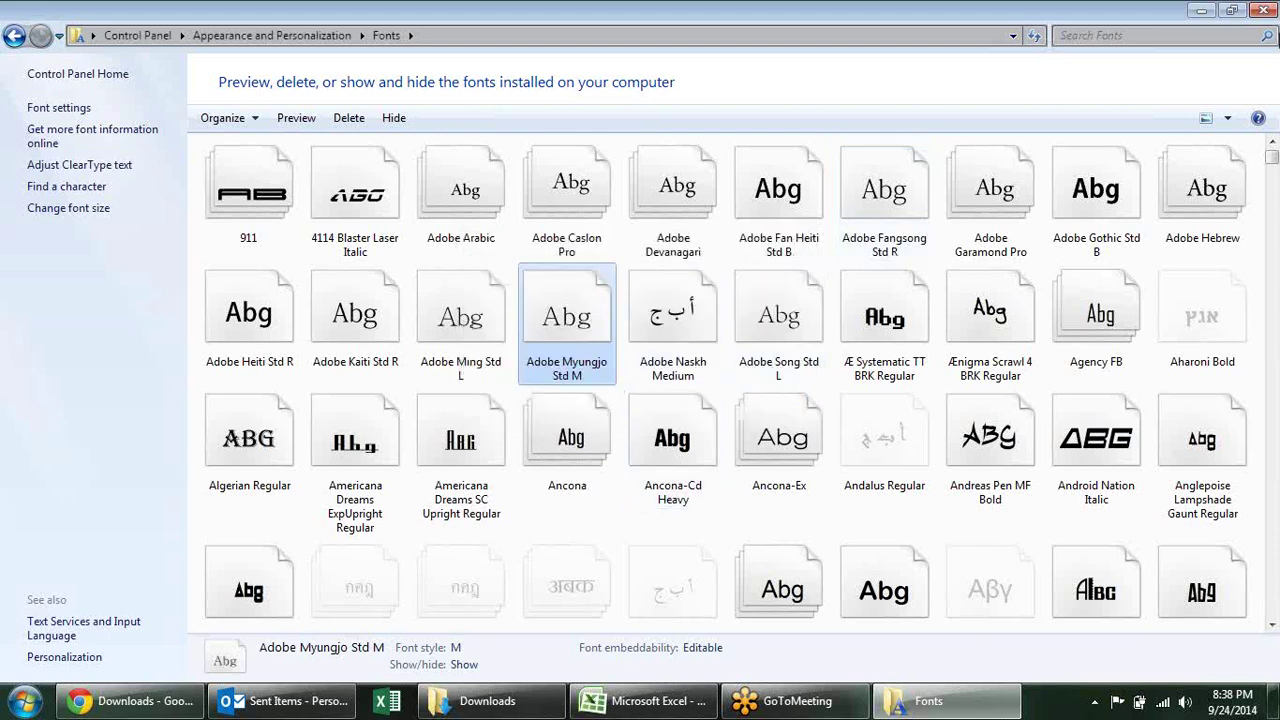
left_click(1268, 10)
left_click(1268, 10)
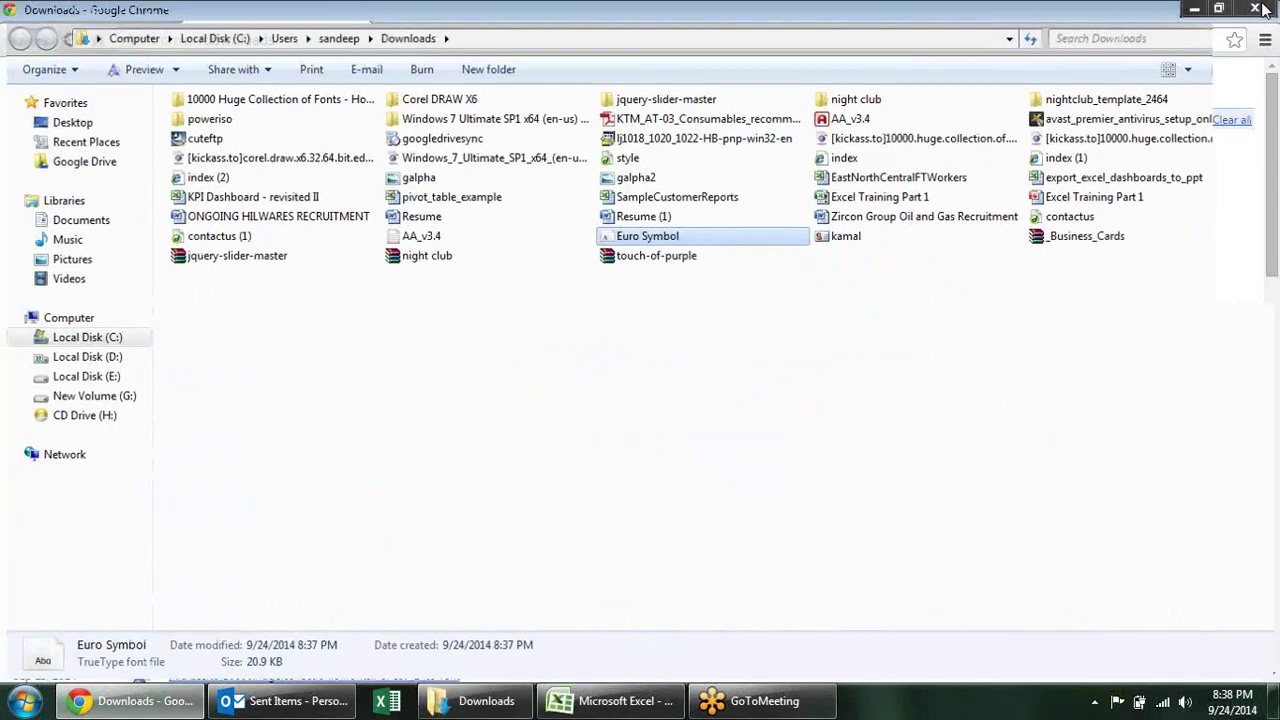
left_click(550, 700)
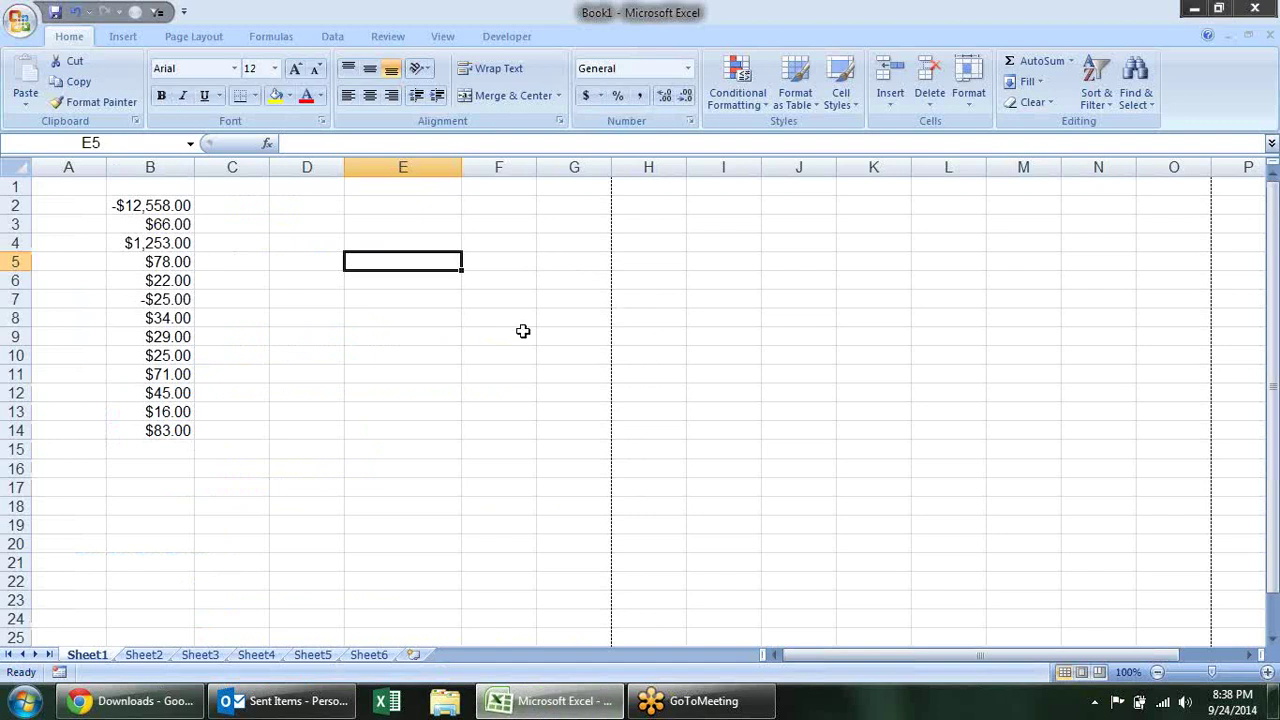
Select the amounts in B2:B14 and bring up Format Cells for them
key("ctrl+1")
key("Escape")
left_click_drag(170, 206, 165, 431)
key("ctrl+1")
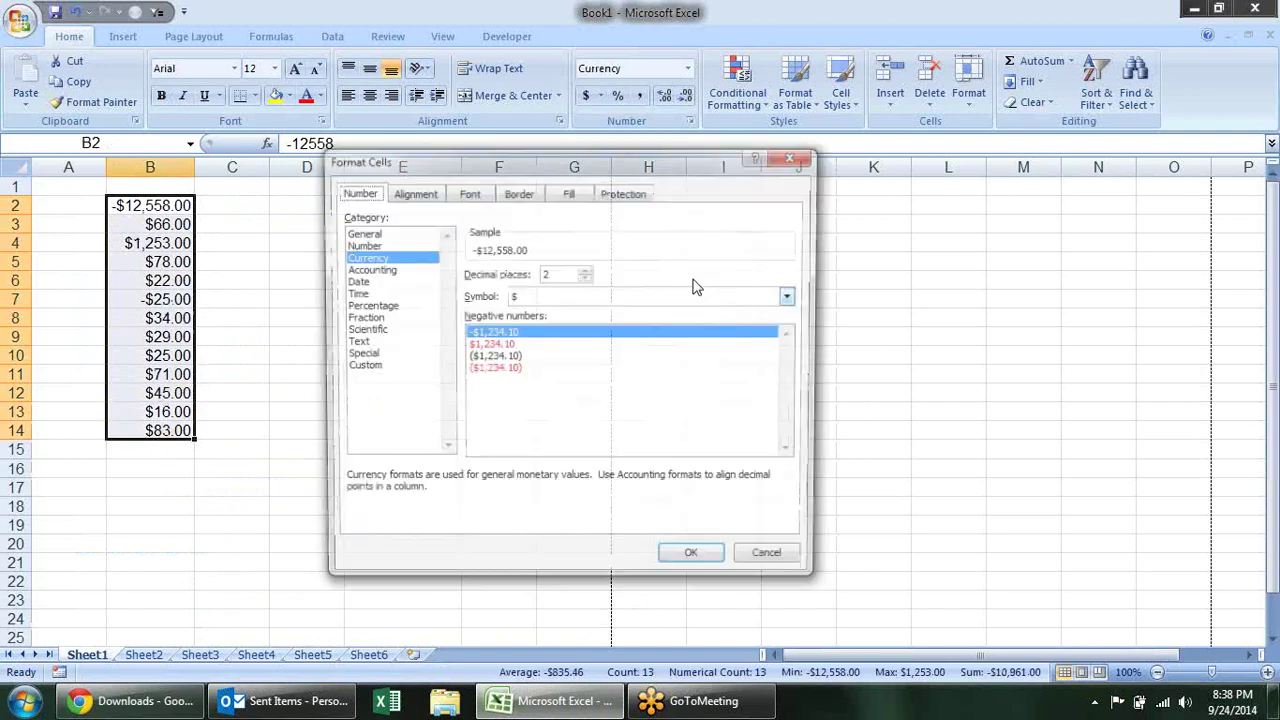
Scroll through the currency Symbol list to locate £ English (United Kingdom)
left_click(792, 300)
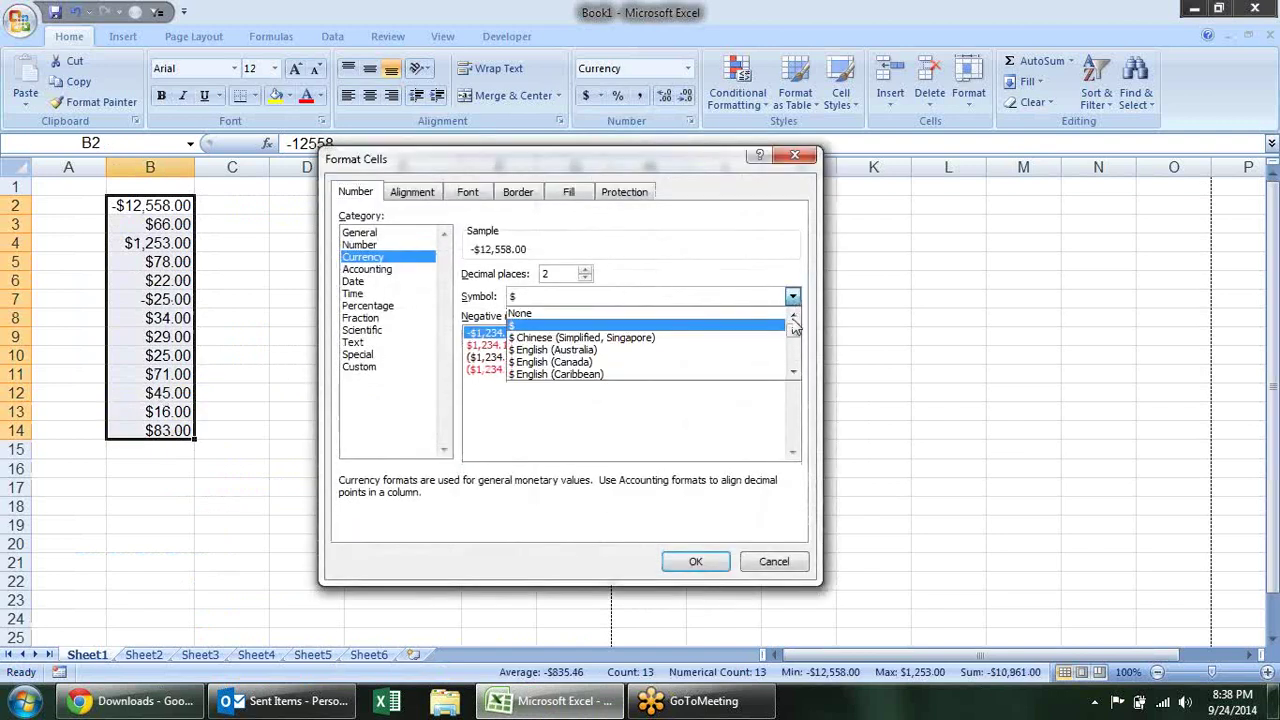
left_click(797, 372)
left_click(797, 372)
left_click(797, 372)
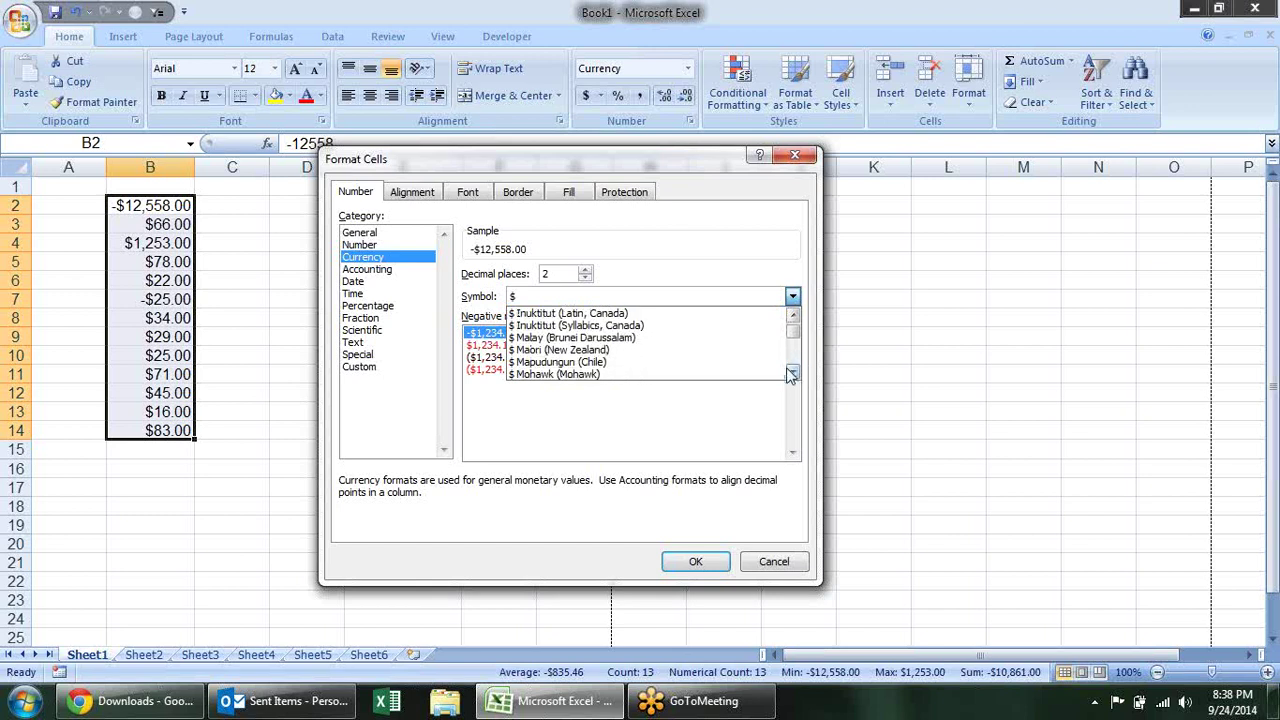
left_click(791, 368)
left_click(791, 368)
left_click(791, 368)
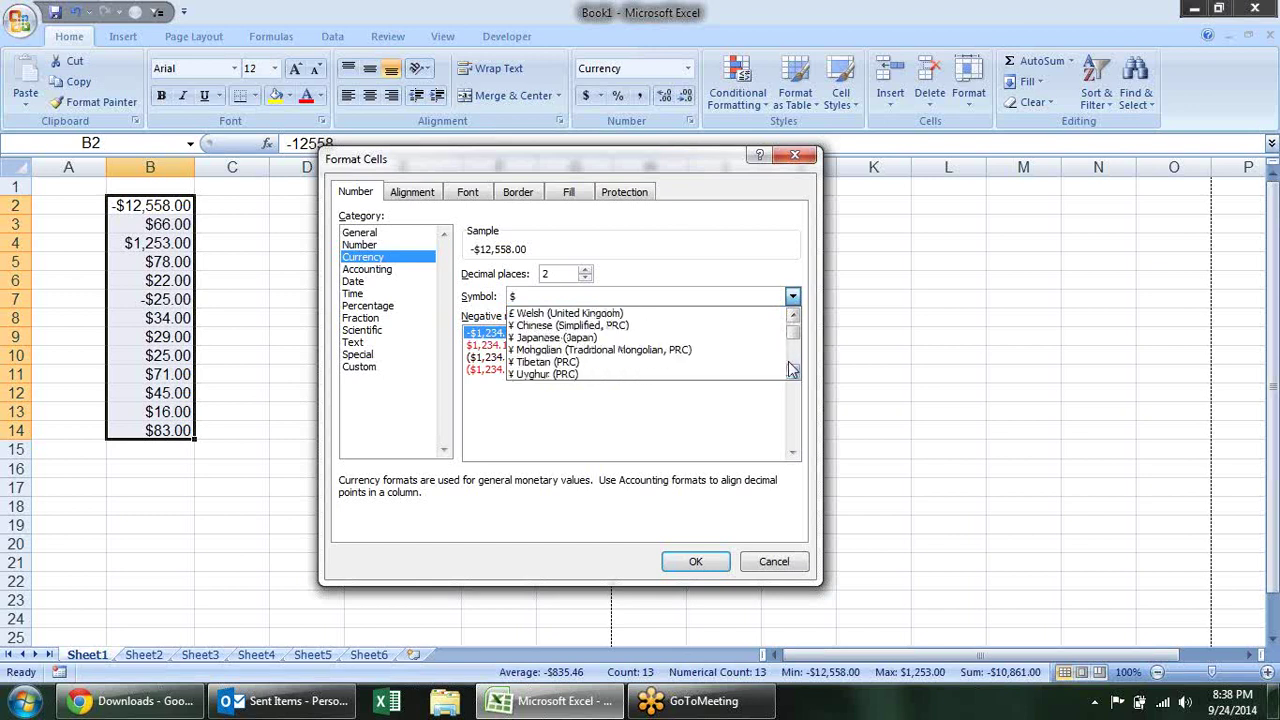
left_click(797, 372)
left_click(797, 372)
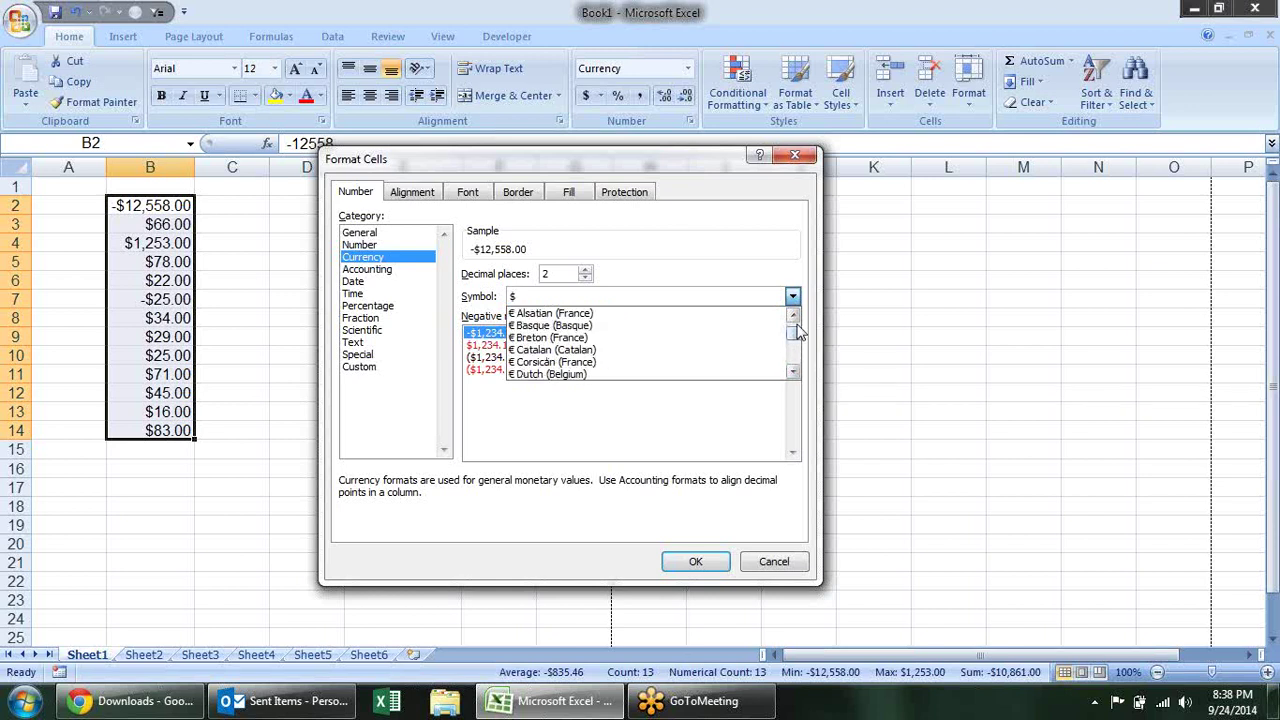
left_click(795, 318)
left_click(795, 318)
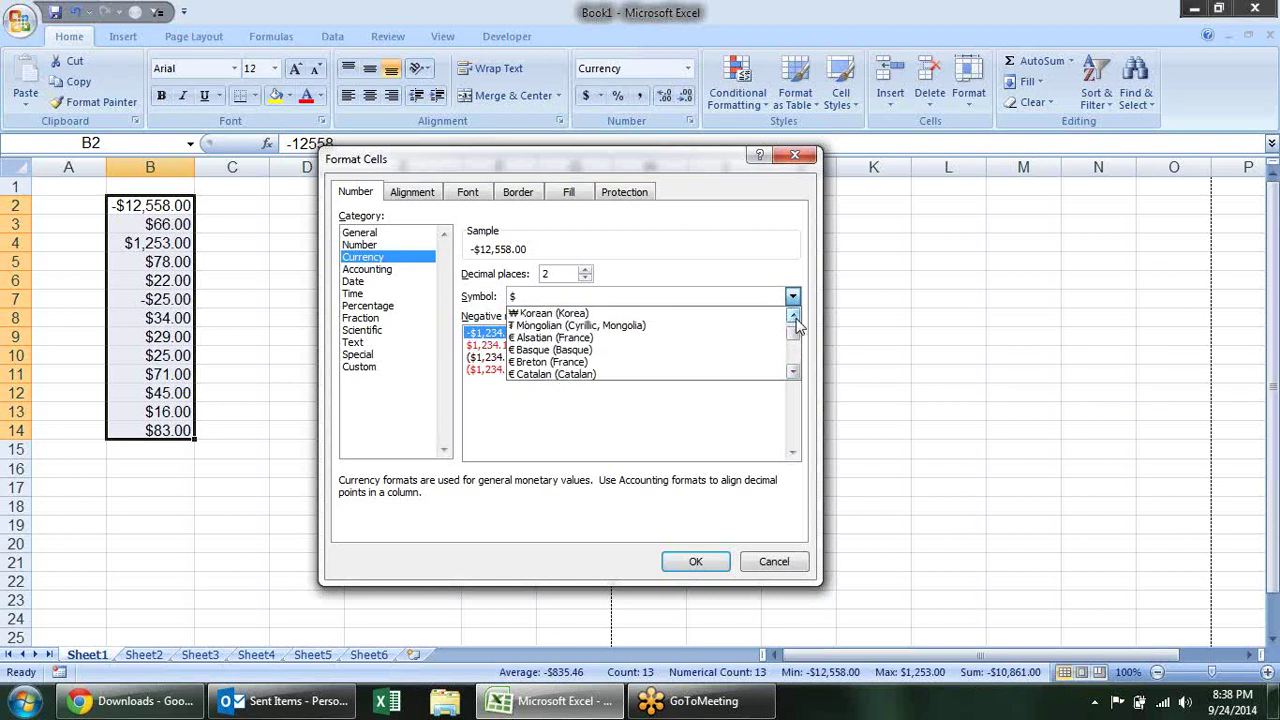
left_click(795, 369)
left_click(795, 369)
left_click(795, 369)
left_click(795, 369)
left_click(795, 369)
left_click(795, 369)
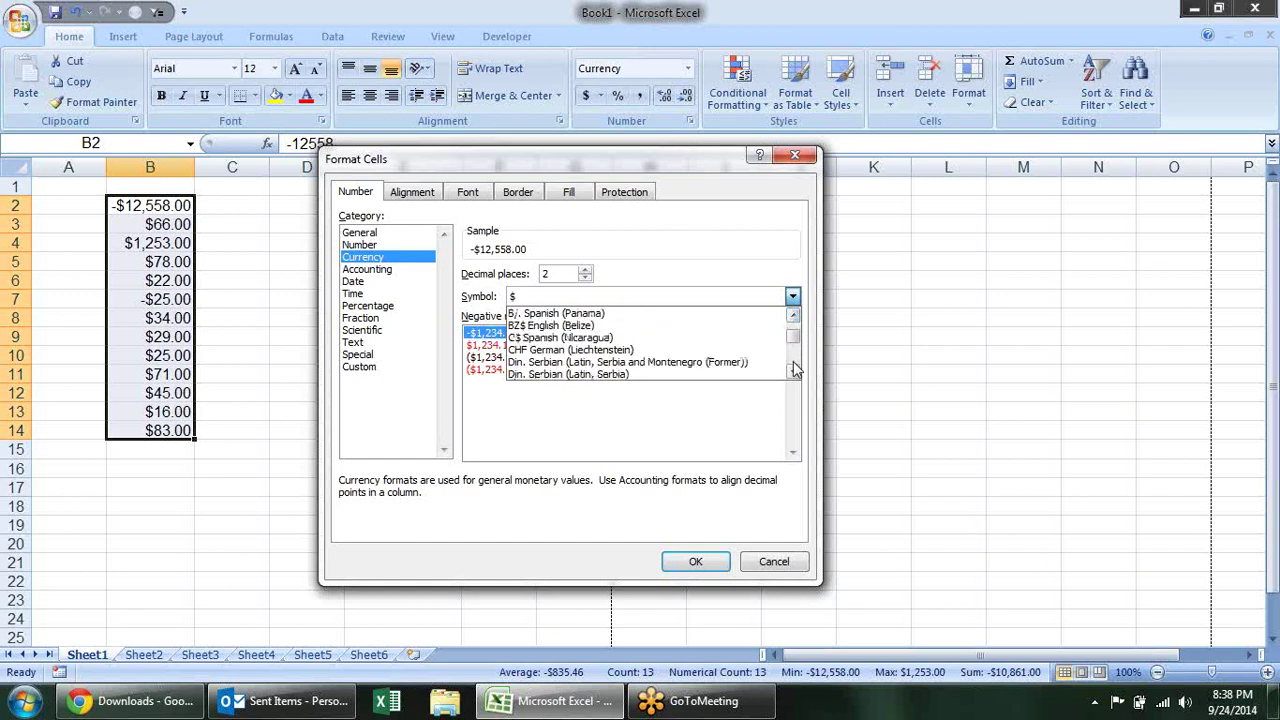
left_click(795, 369)
left_click(795, 369)
left_click(795, 369)
left_click(795, 369)
left_click(795, 369)
left_click(795, 369)
left_click(795, 369)
left_click(795, 369)
left_click(795, 369)
left_click(795, 369)
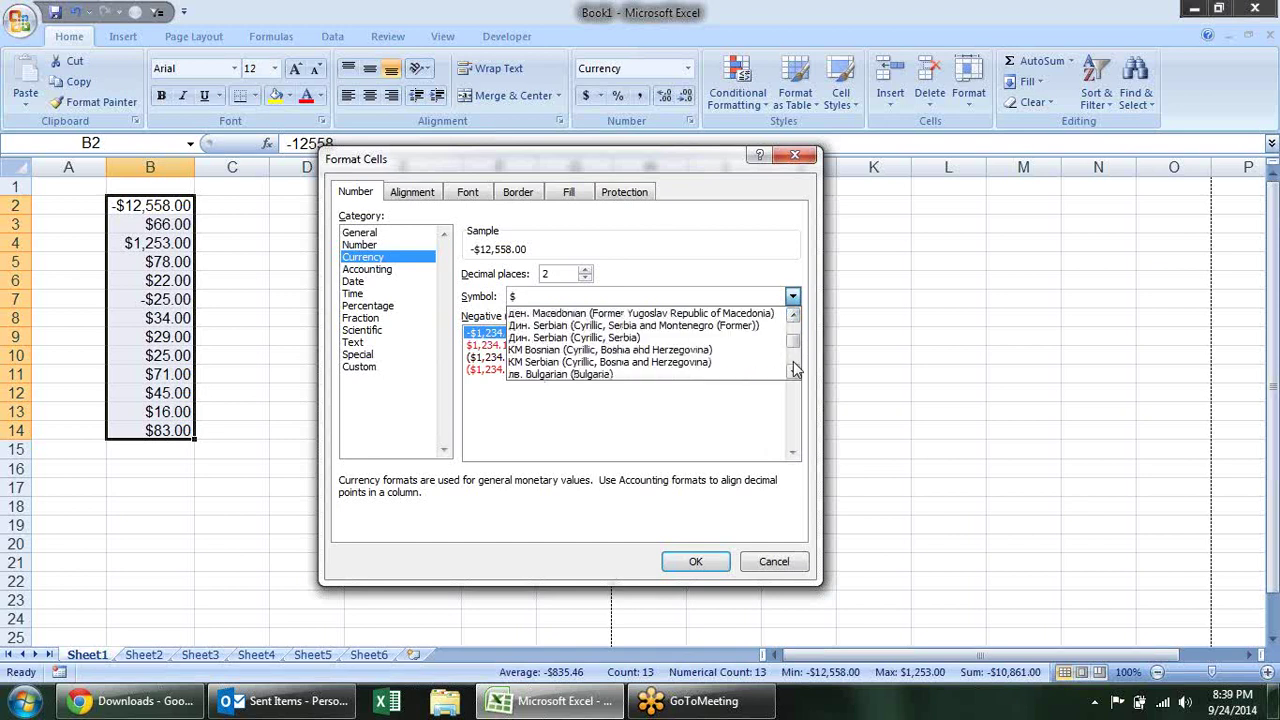
left_click_drag(797, 347, 802, 337)
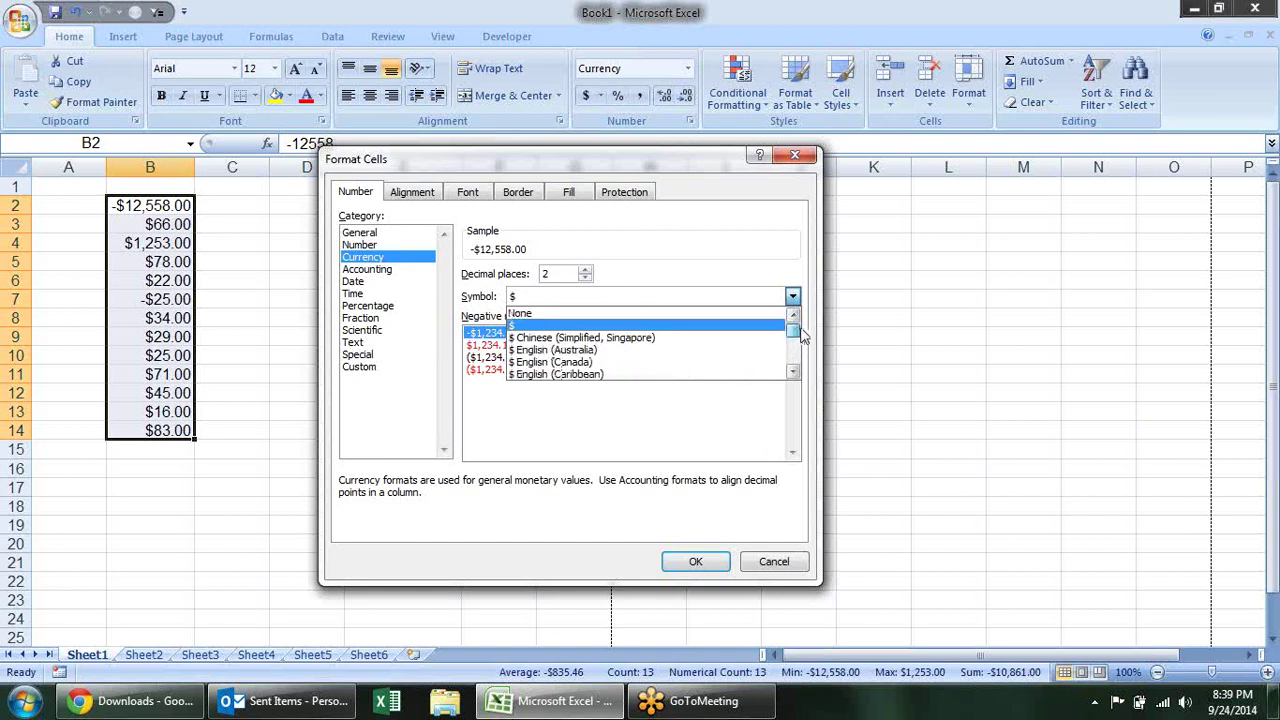
left_click(796, 372)
left_click(796, 372)
left_click(796, 372)
left_click(796, 372)
left_click(796, 372)
left_click(796, 372)
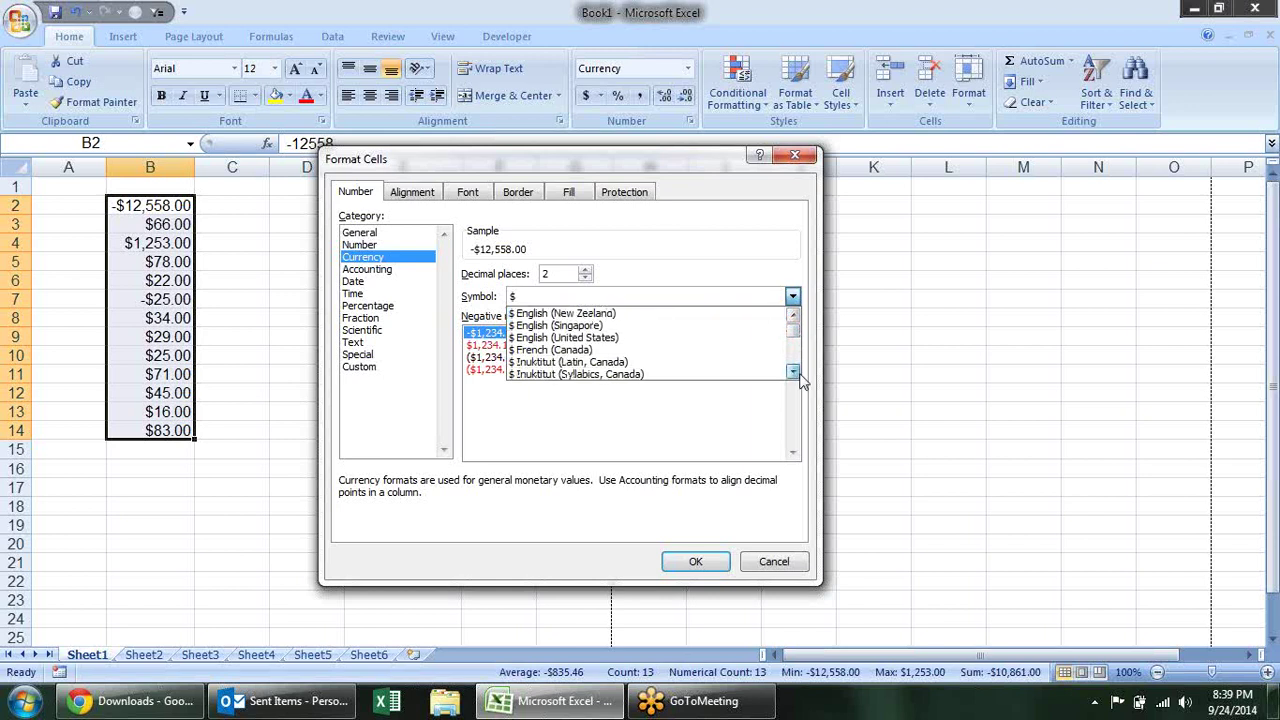
double_click(796, 372)
double_click(796, 372)
double_click(796, 372)
double_click(796, 372)
double_click(796, 372)
double_click(796, 372)
double_click(796, 372)
double_click(797, 374)
double_click(797, 374)
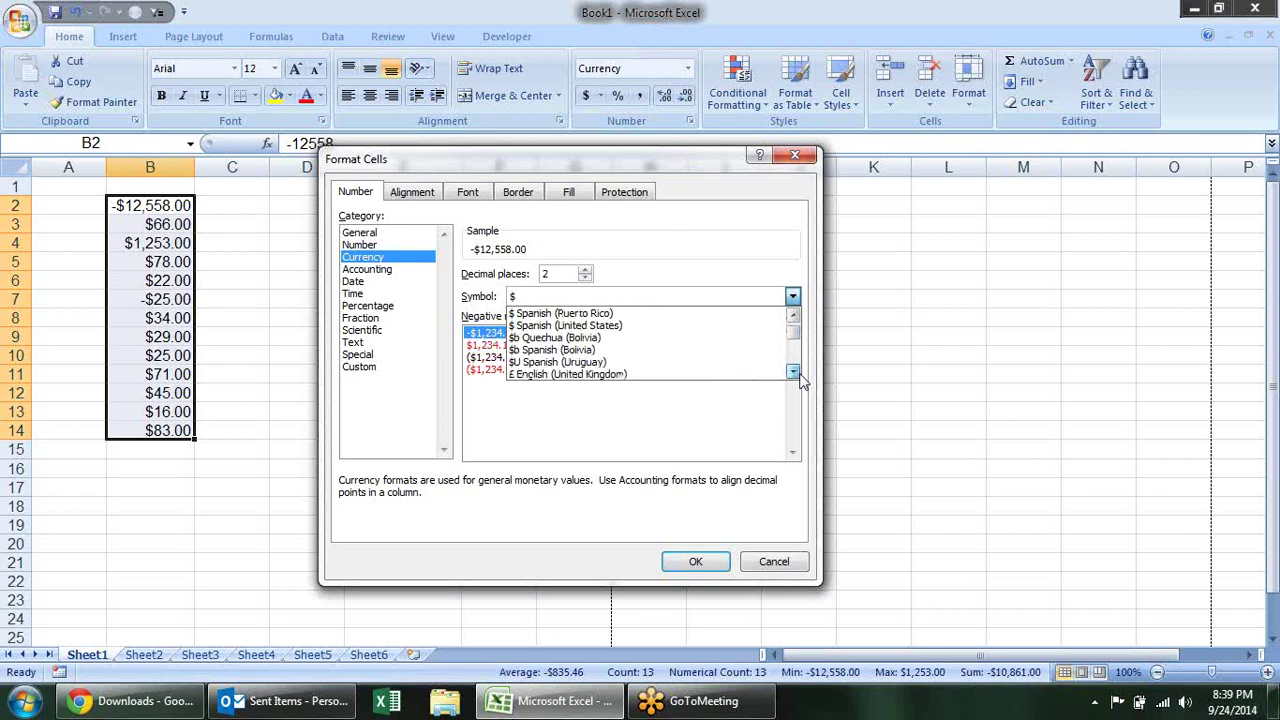
Pick the £ English (United Kingdom) symbol and apply Currency format to B2:B14
left_click(796, 372)
left_click(641, 355)
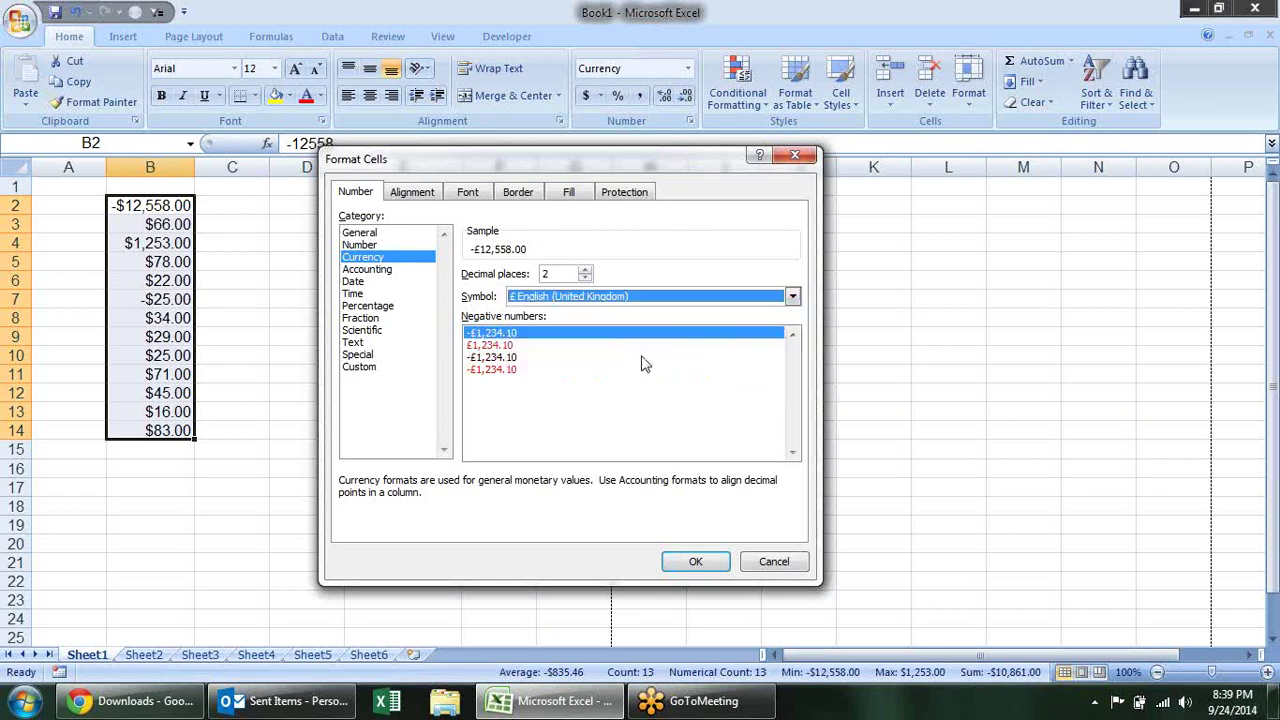
left_click(692, 563)
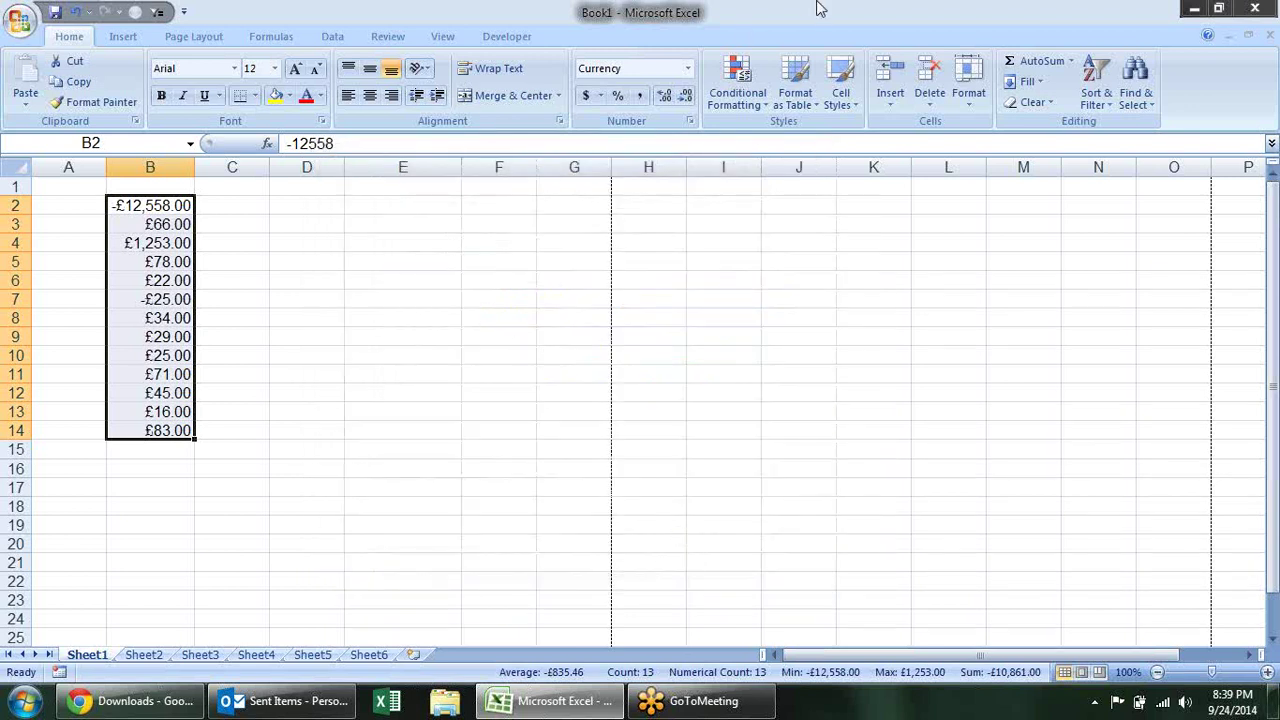
Copy the £ amounts from B2:B14 and paste them starting at C2
left_click(689, 120)
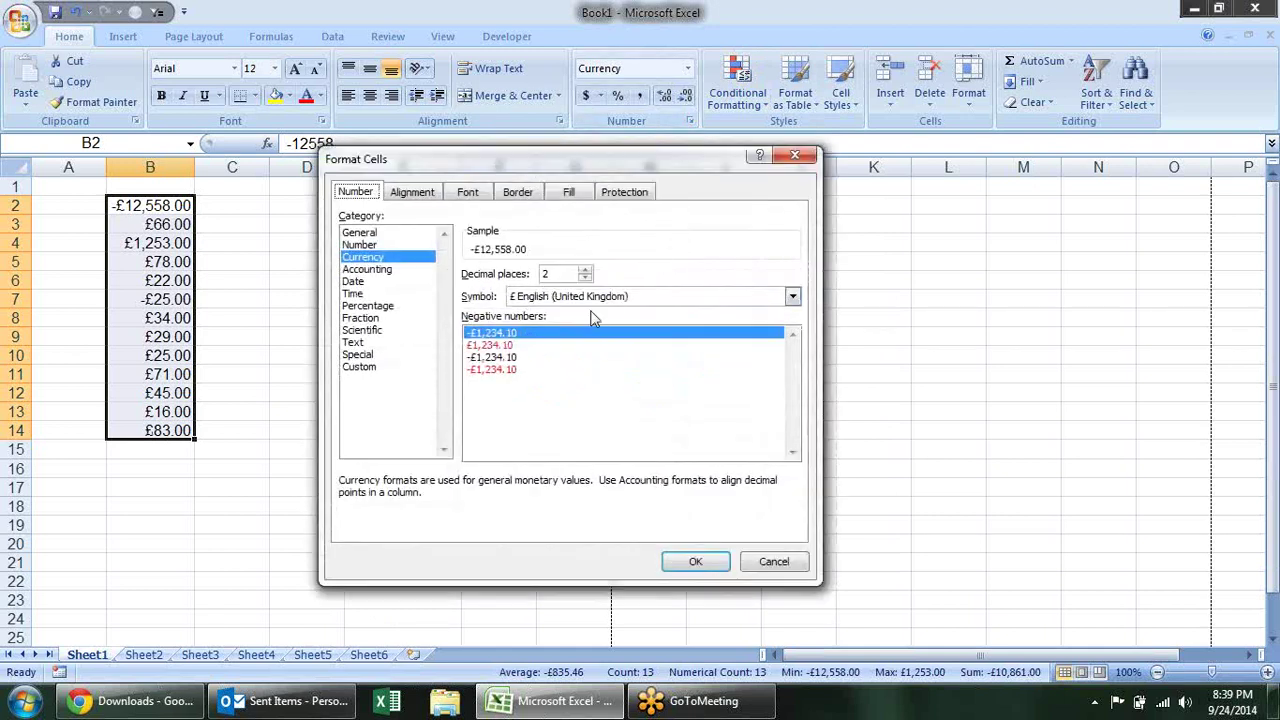
key("Escape")
key("ctrl+c")
left_click(218, 208)
key("Return")
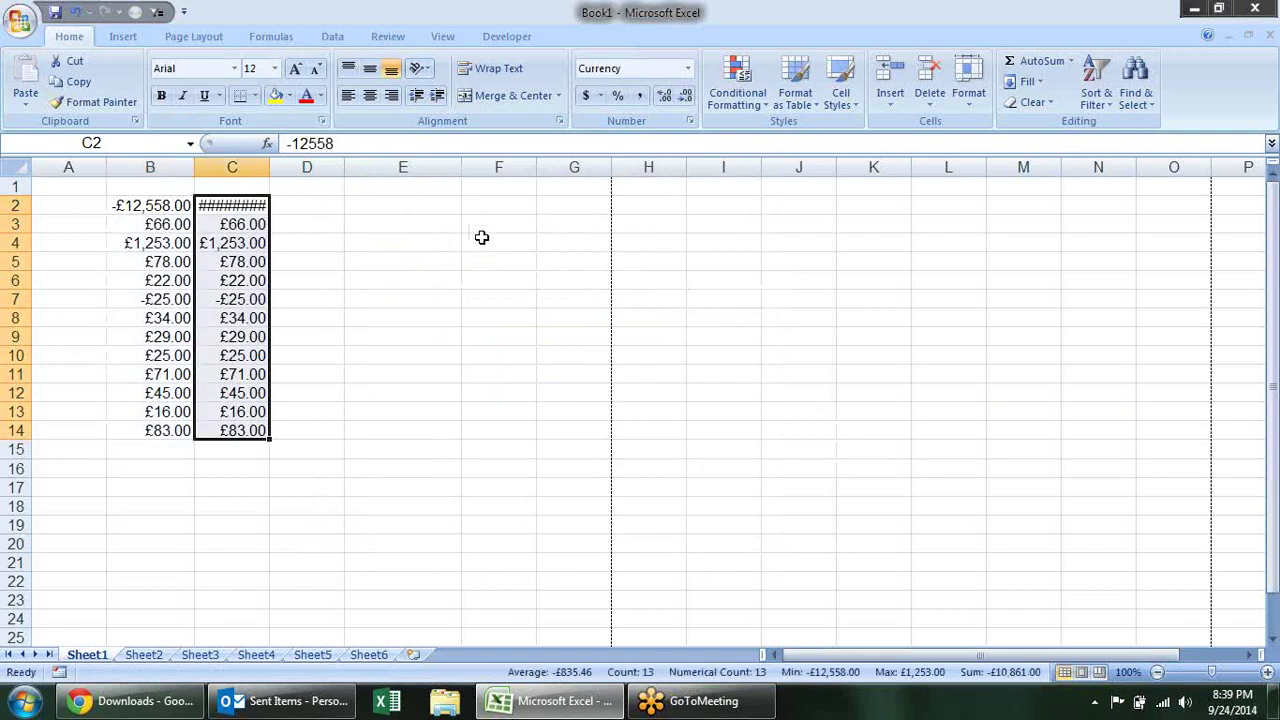
Widen column C to fit its values and select the pasted amounts
double_click(270, 167)
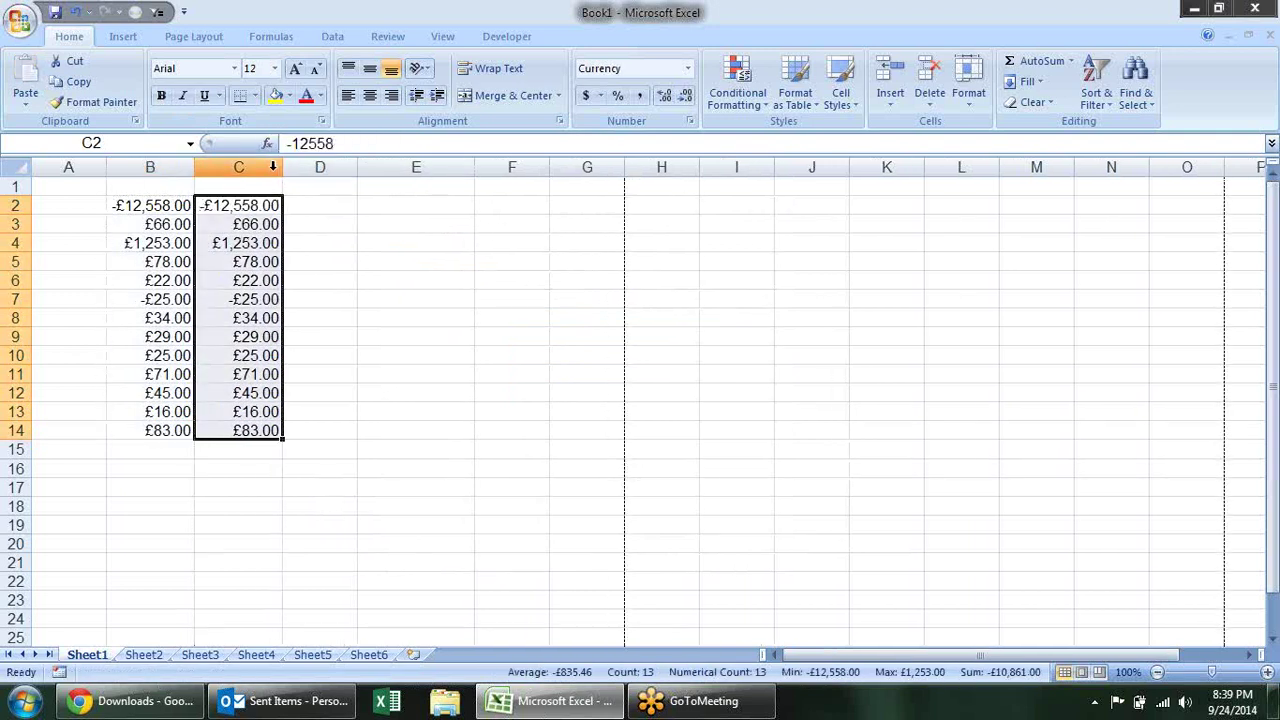
left_click_drag(278, 167, 314, 167)
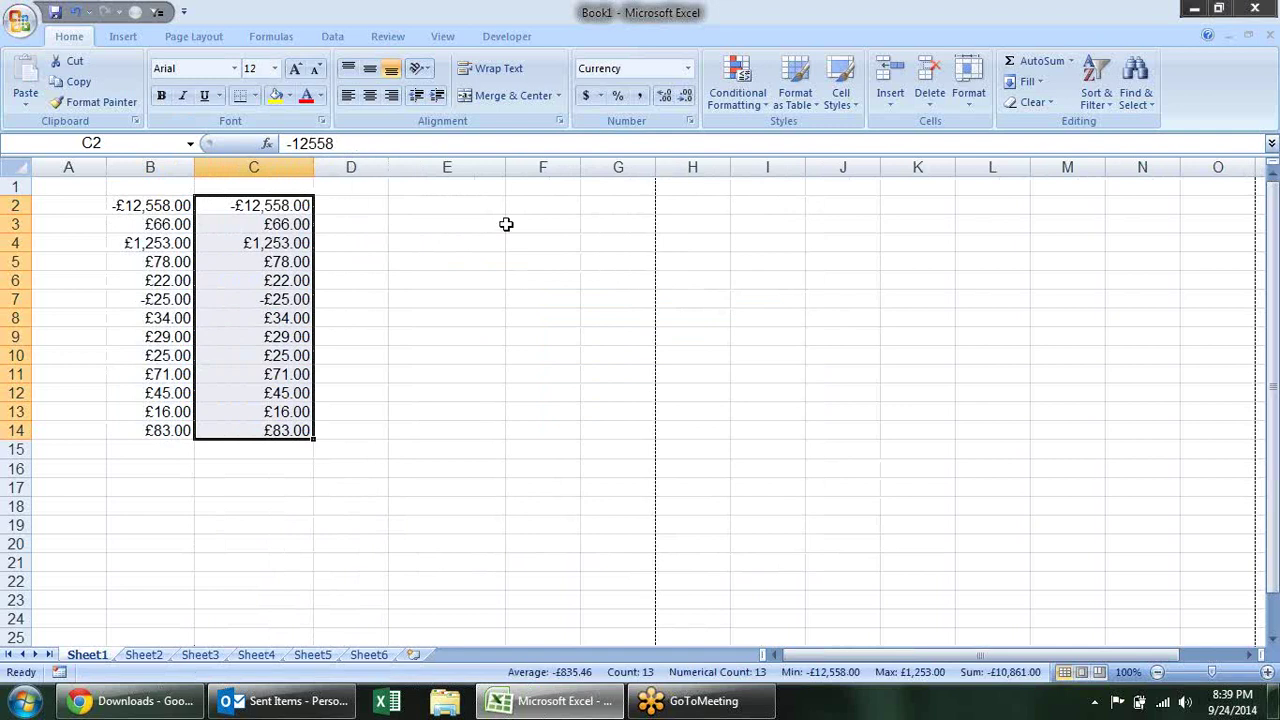
left_click(166, 222)
left_click(268, 242)
left_click_drag(277, 205, 287, 430)
Format C2:C14 as Accounting with the £ English (United Kingdom) symbol
left_click(689, 121)
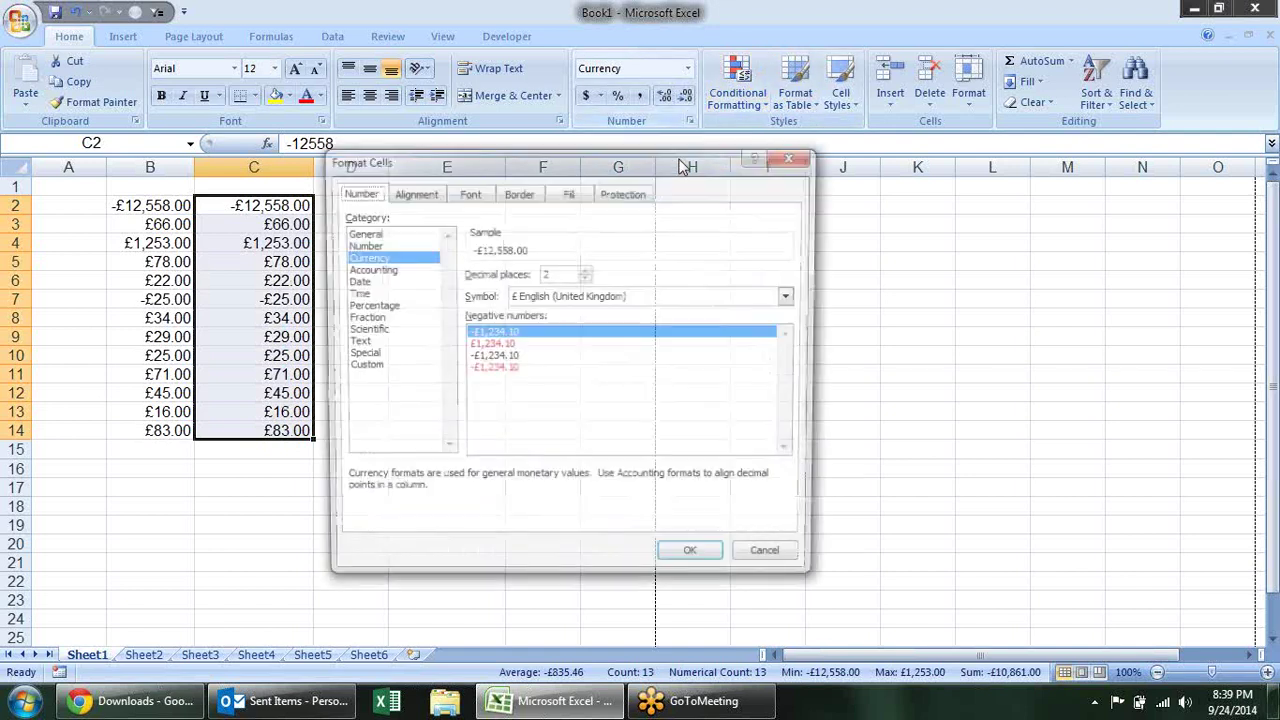
left_click(388, 270)
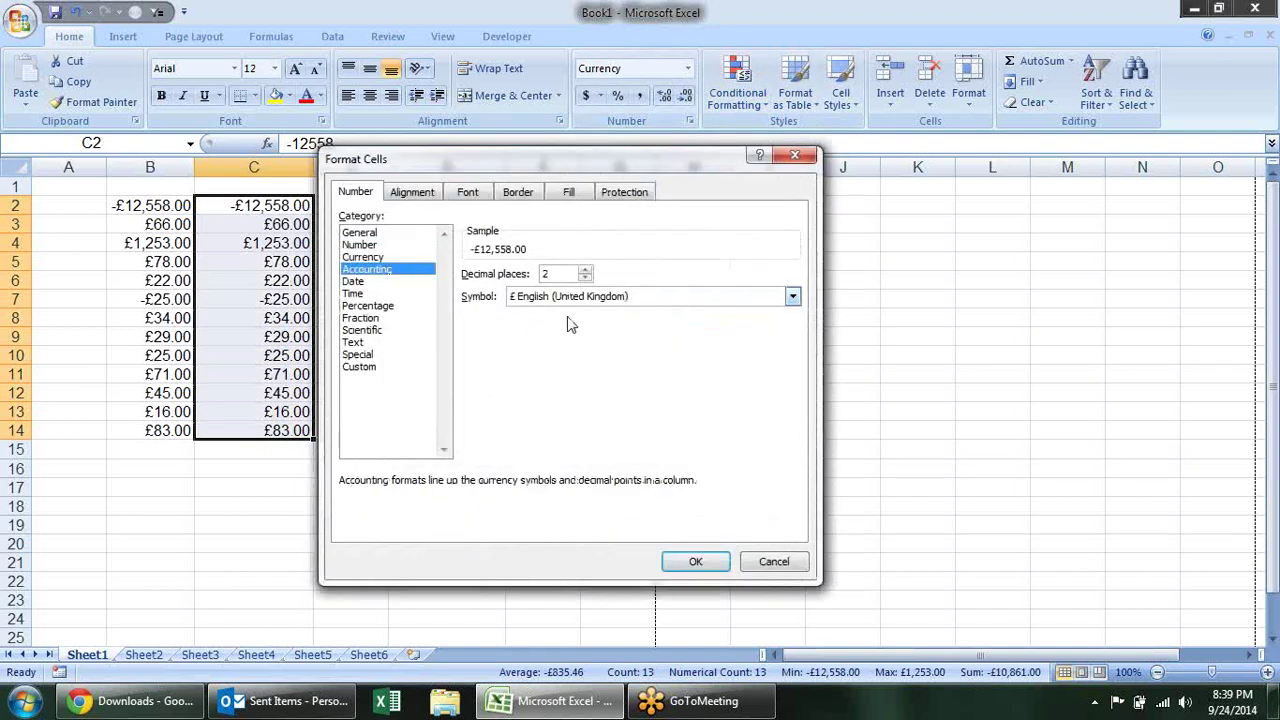
left_click(791, 298)
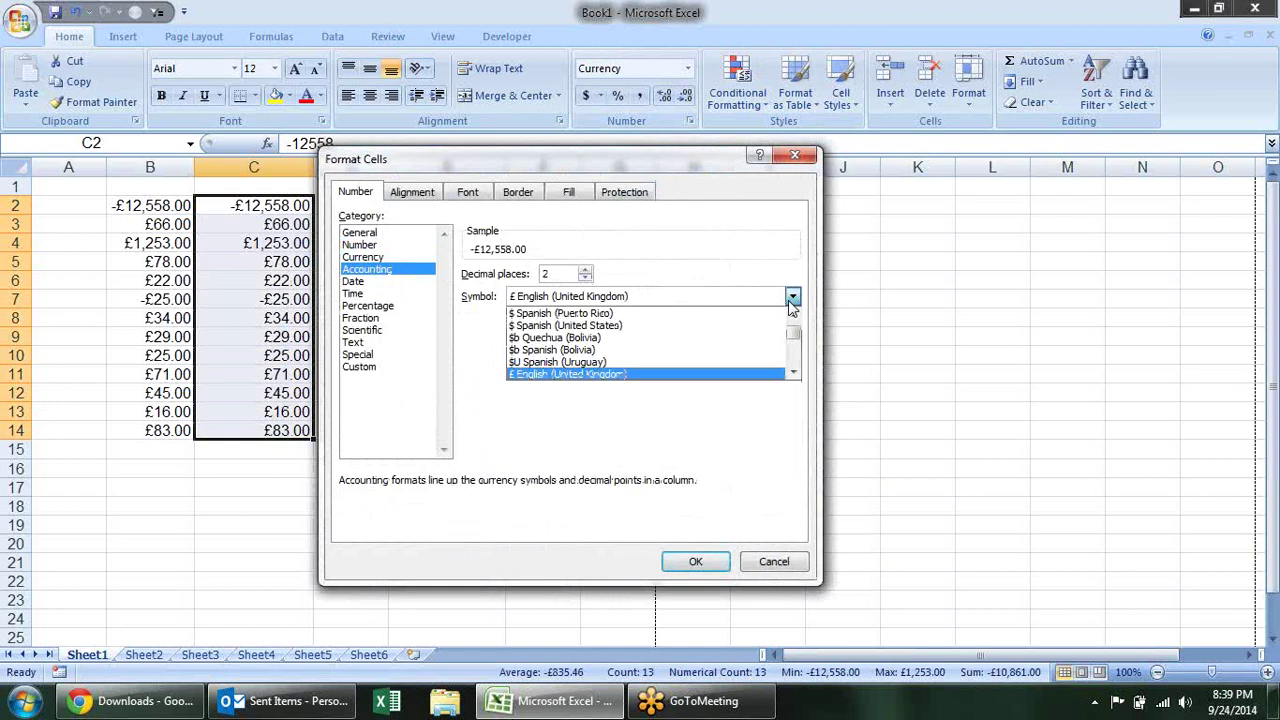
left_click(790, 300)
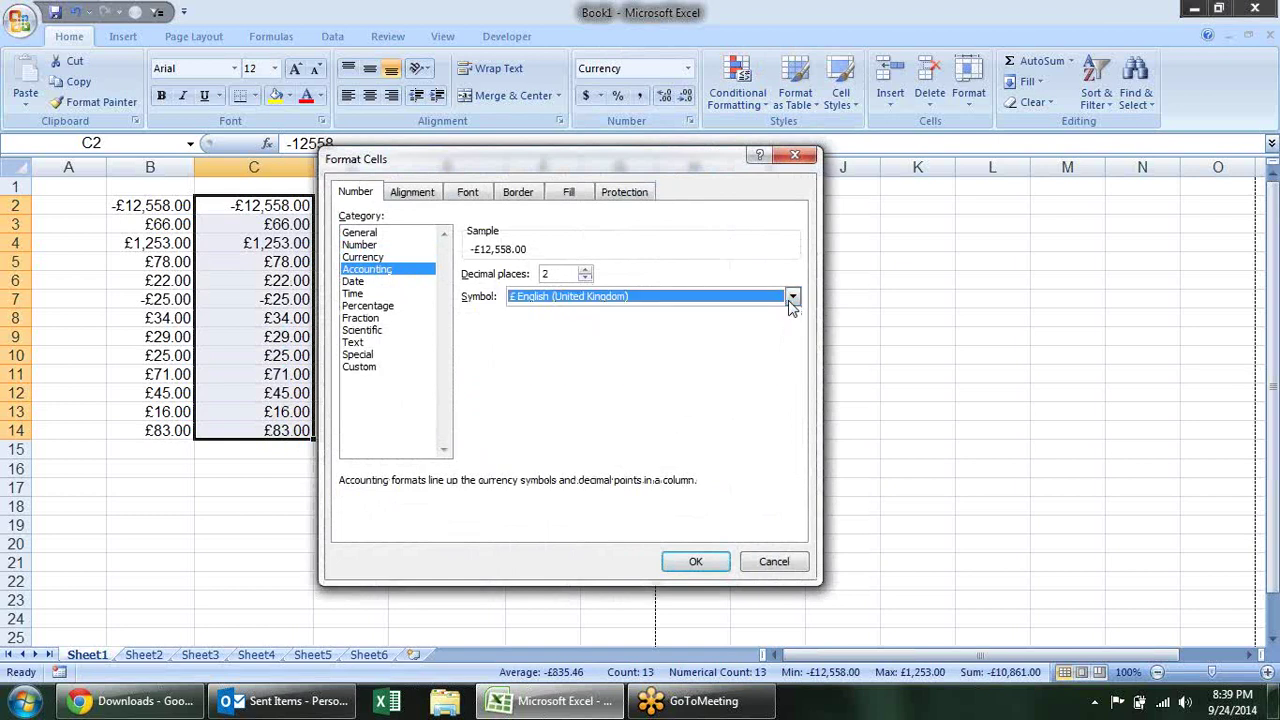
left_click(697, 562)
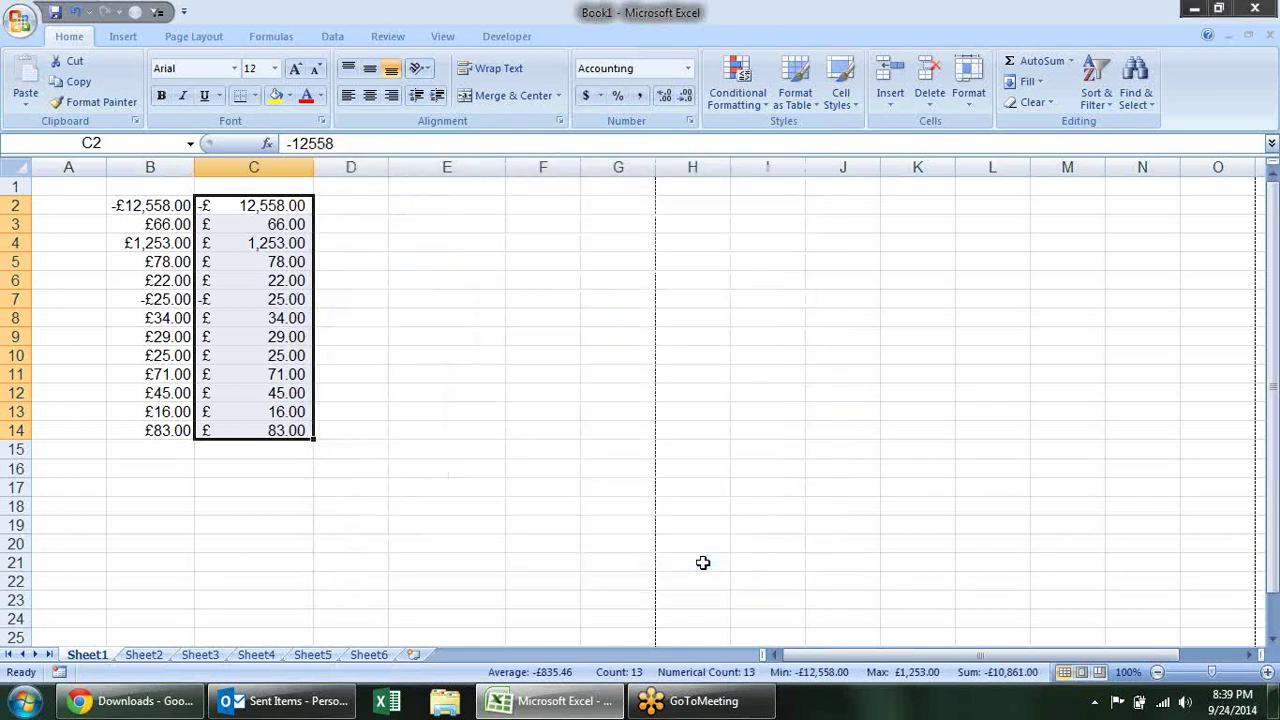
Click through cells C2 to C14 to inspect their stored values
left_click(370, 302)
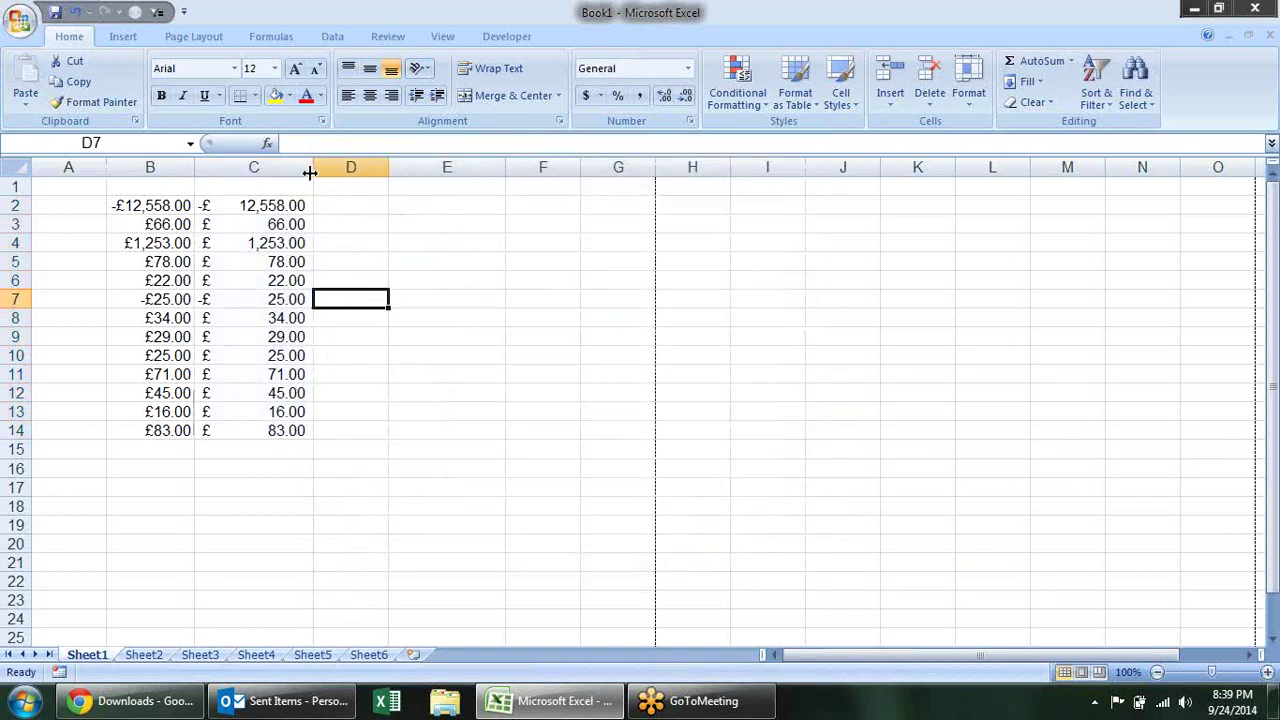
left_click(251, 206)
left_click(250, 226)
left_click(242, 246)
left_click(236, 263)
left_click(233, 301)
left_click(231, 318)
left_click(230, 339)
left_click(236, 374)
left_click(240, 393)
left_click(244, 428)
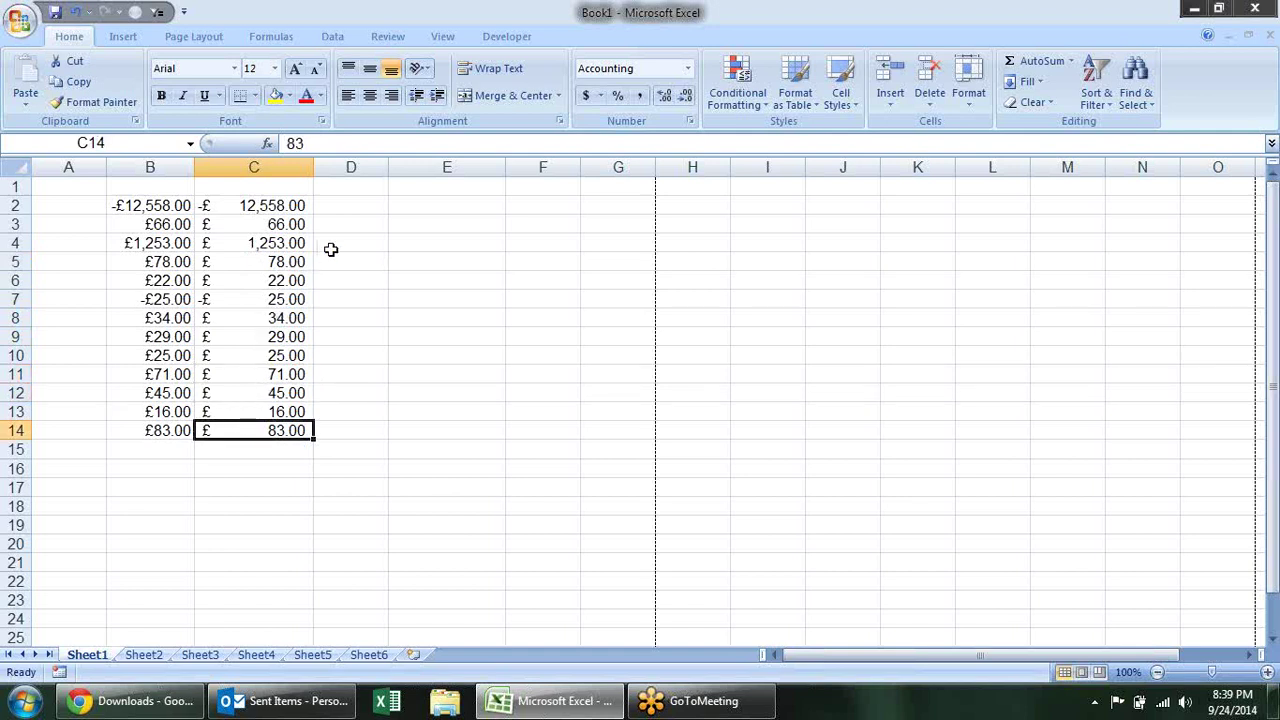
left_click(240, 211)
left_click(246, 238)
left_click(240, 304)
left_click(249, 350)
left_click(248, 396)
left_click(252, 430)
Enter 0 in C9 and confirm it displays as a dash
left_click(280, 338)
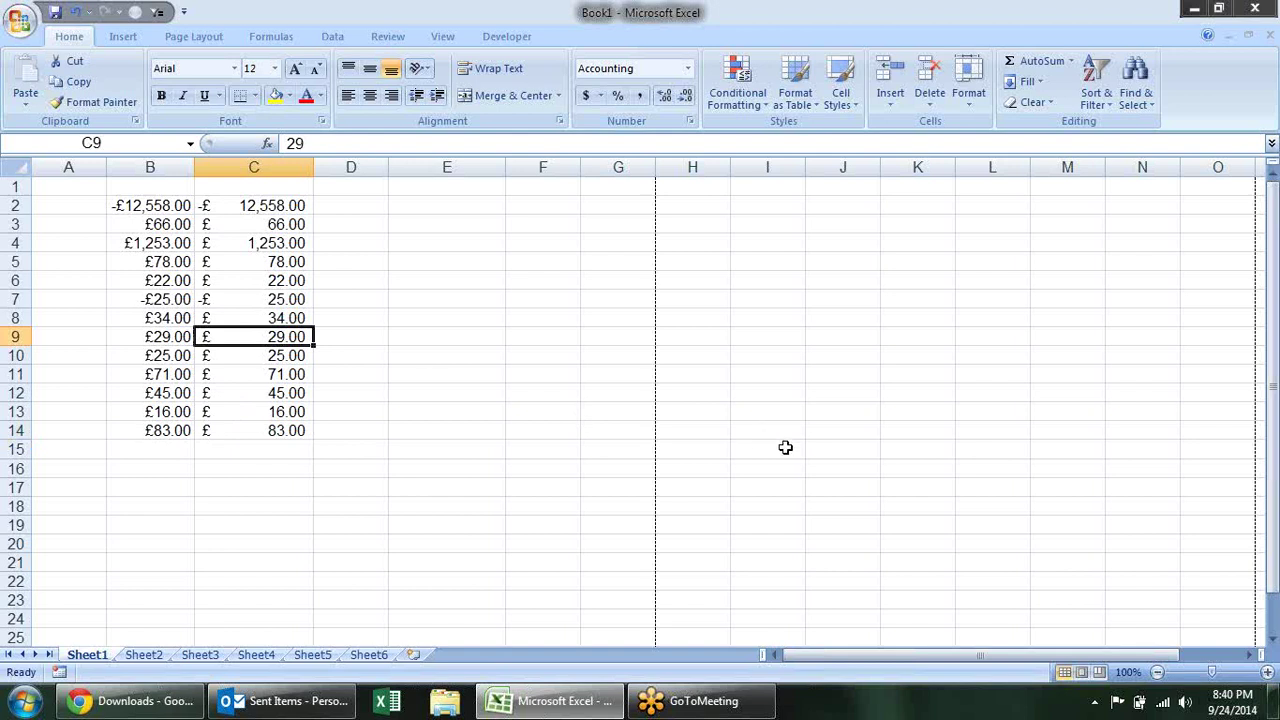
type("0")
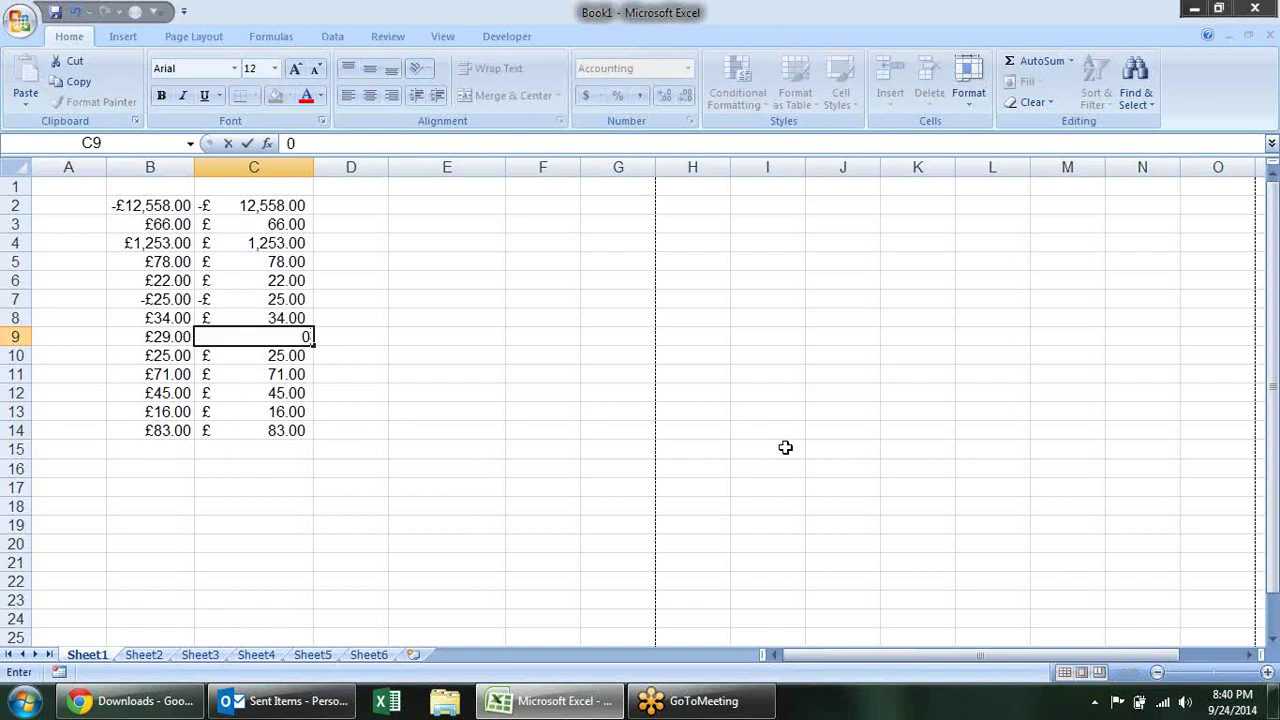
key("Return")
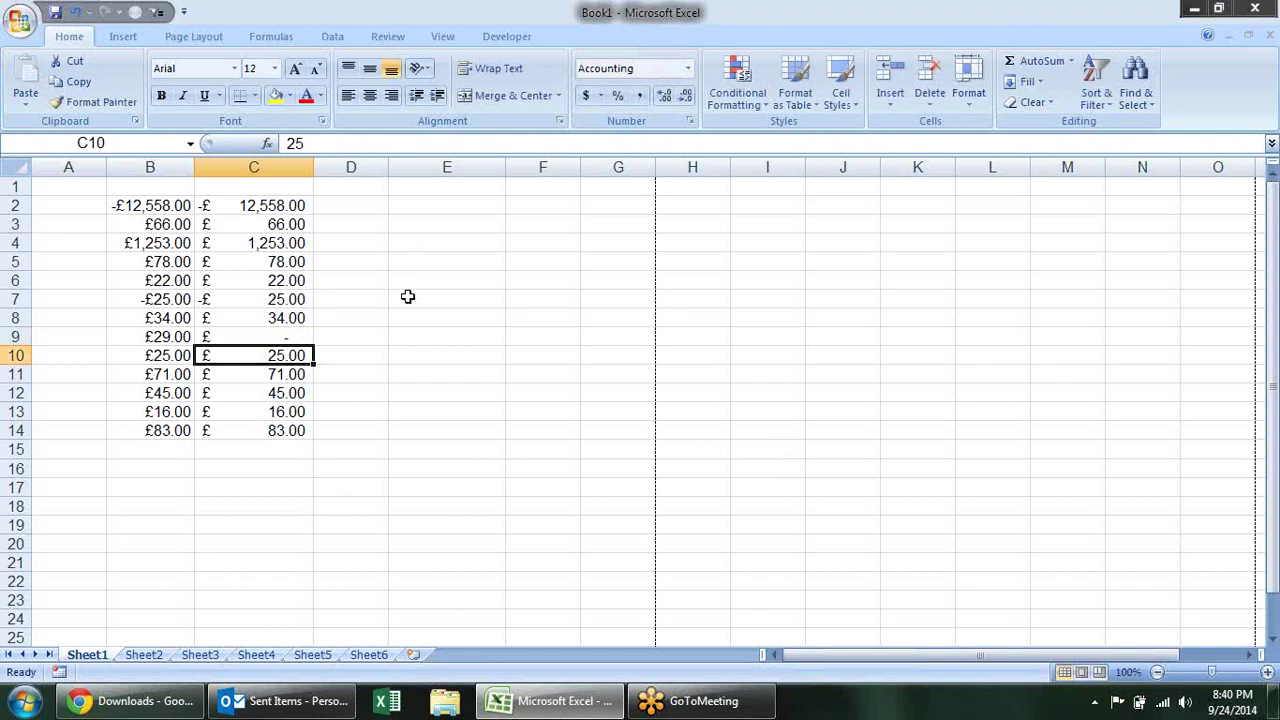
left_click(406, 295)
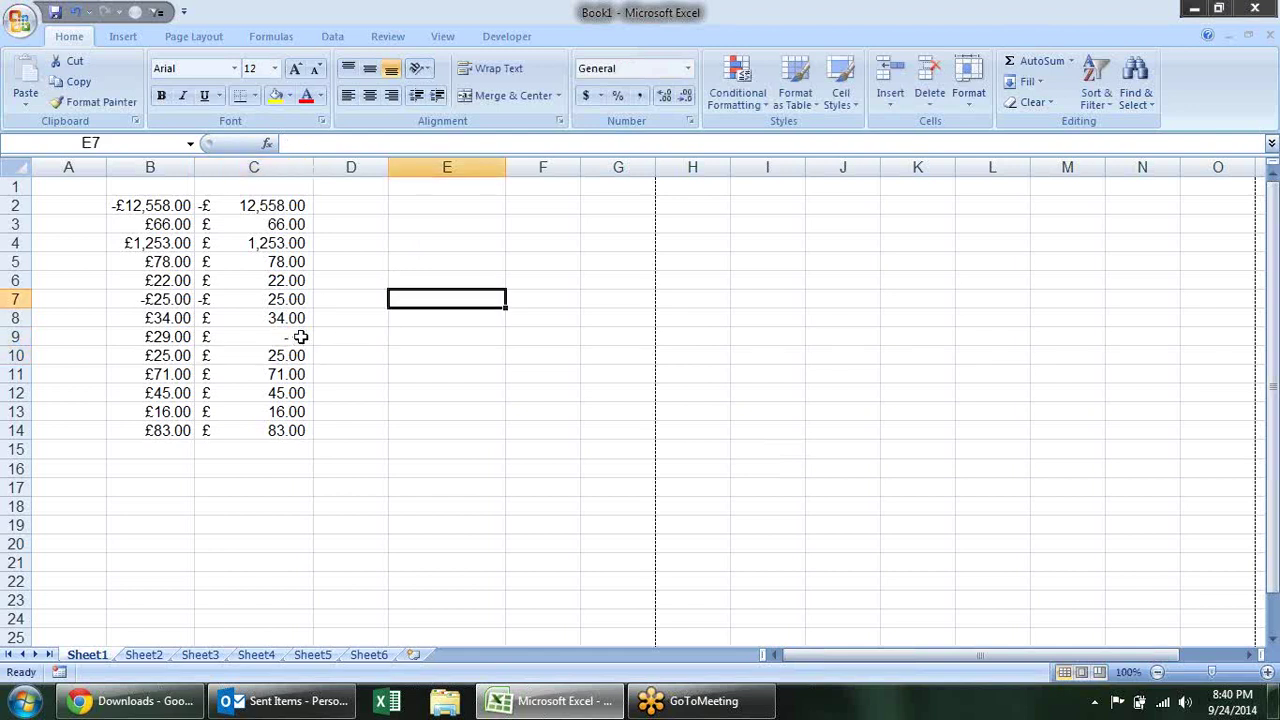
left_click(298, 340)
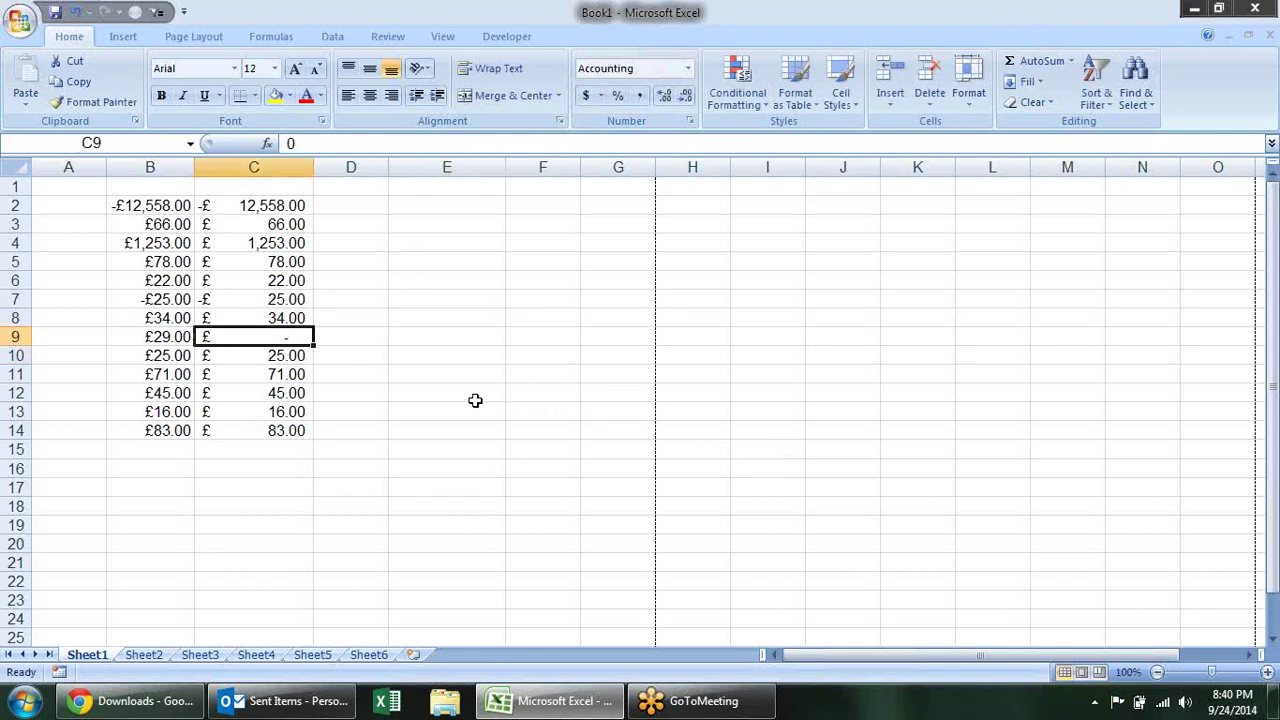
Enter 0 in C12 and in B8, checking B8 shows £0.00
left_click(291, 393)
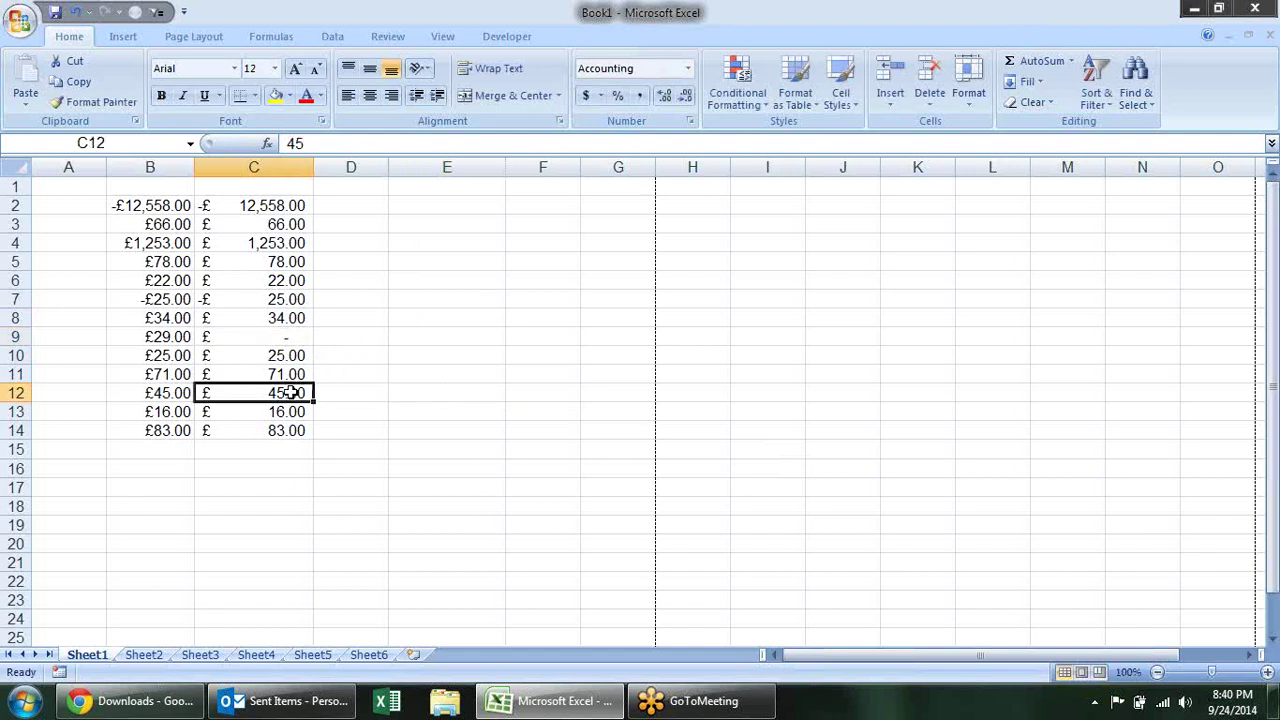
type("0")
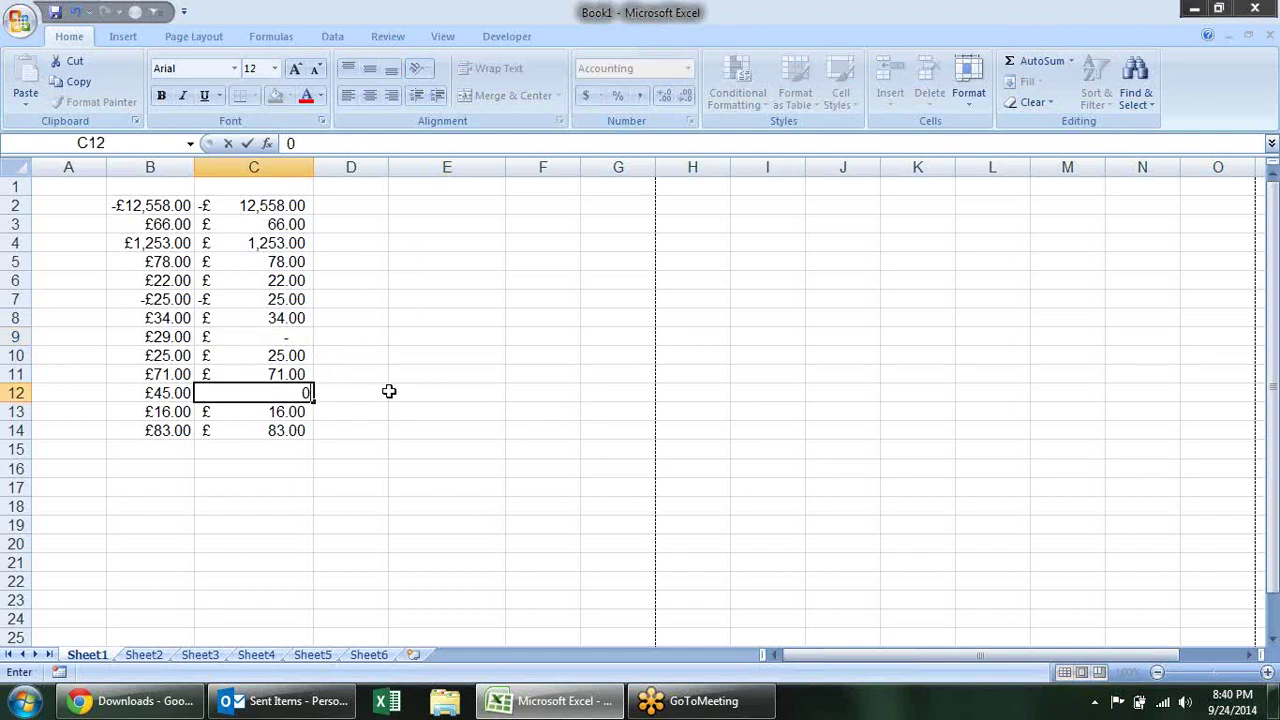
key("Return")
left_click(168, 317)
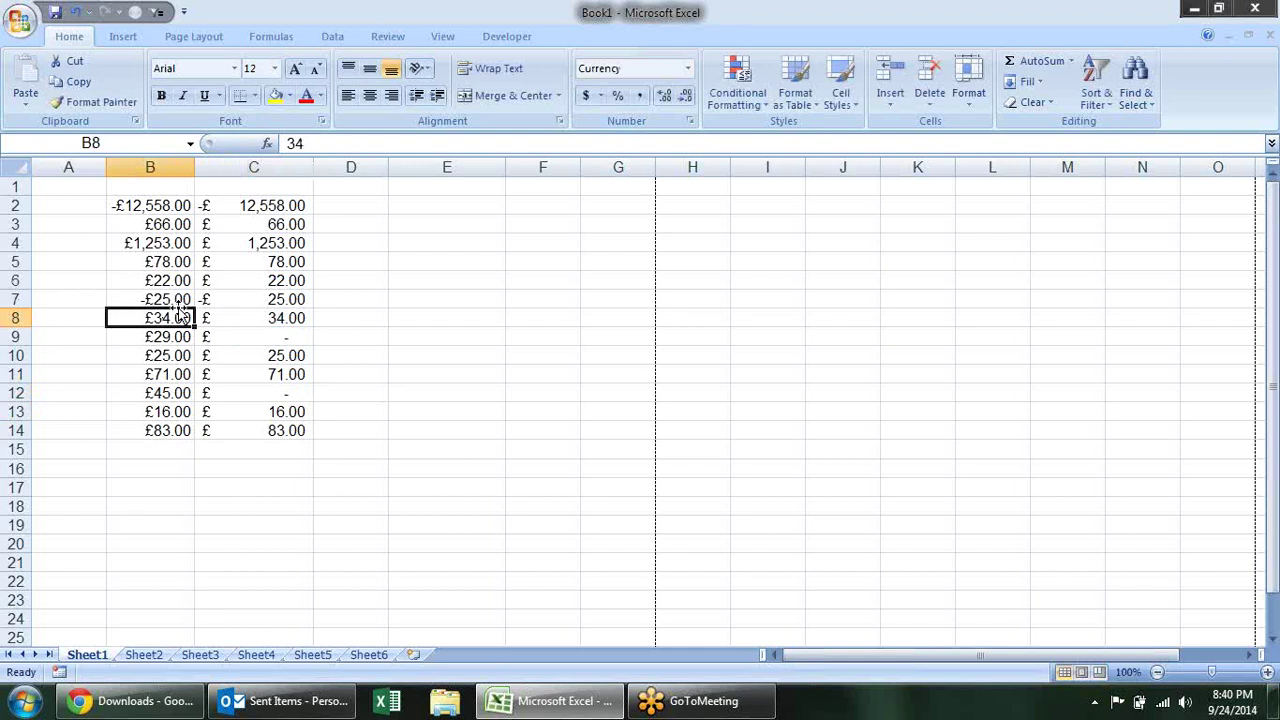
type("0")
key("Return")
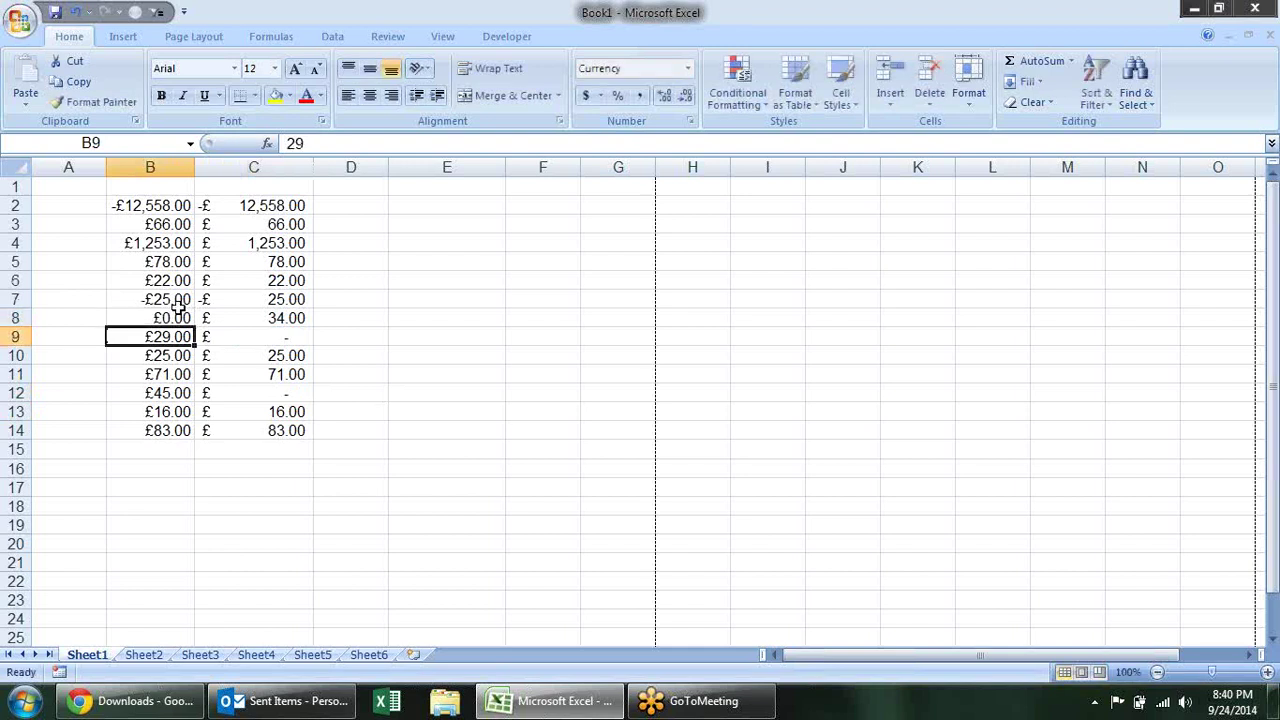
left_click(178, 315)
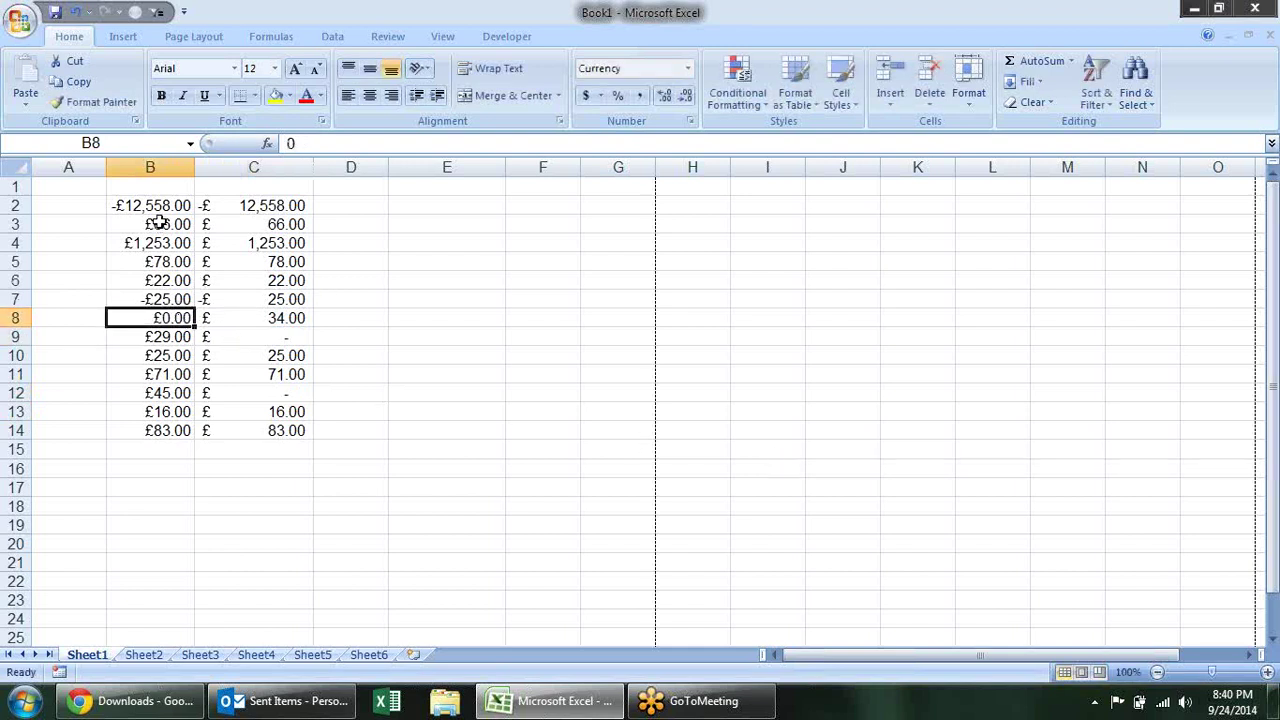
Select C2:C14 and then B2:B14 to compare their status-bar totals
left_click(247, 204)
left_click_drag(247, 204, 287, 428)
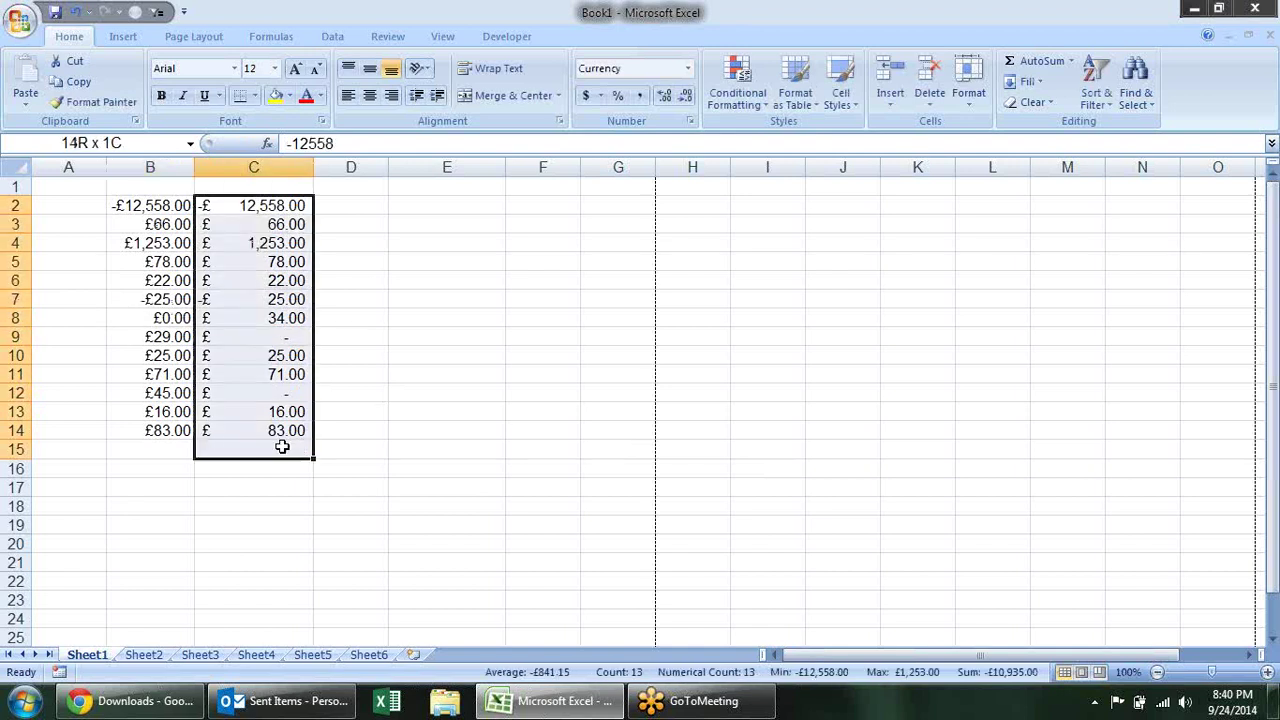
mouse_move(145, 206)
left_mouse_down()
mouse_move(163, 447)
mouse_move(165, 430)
left_mouse_up()
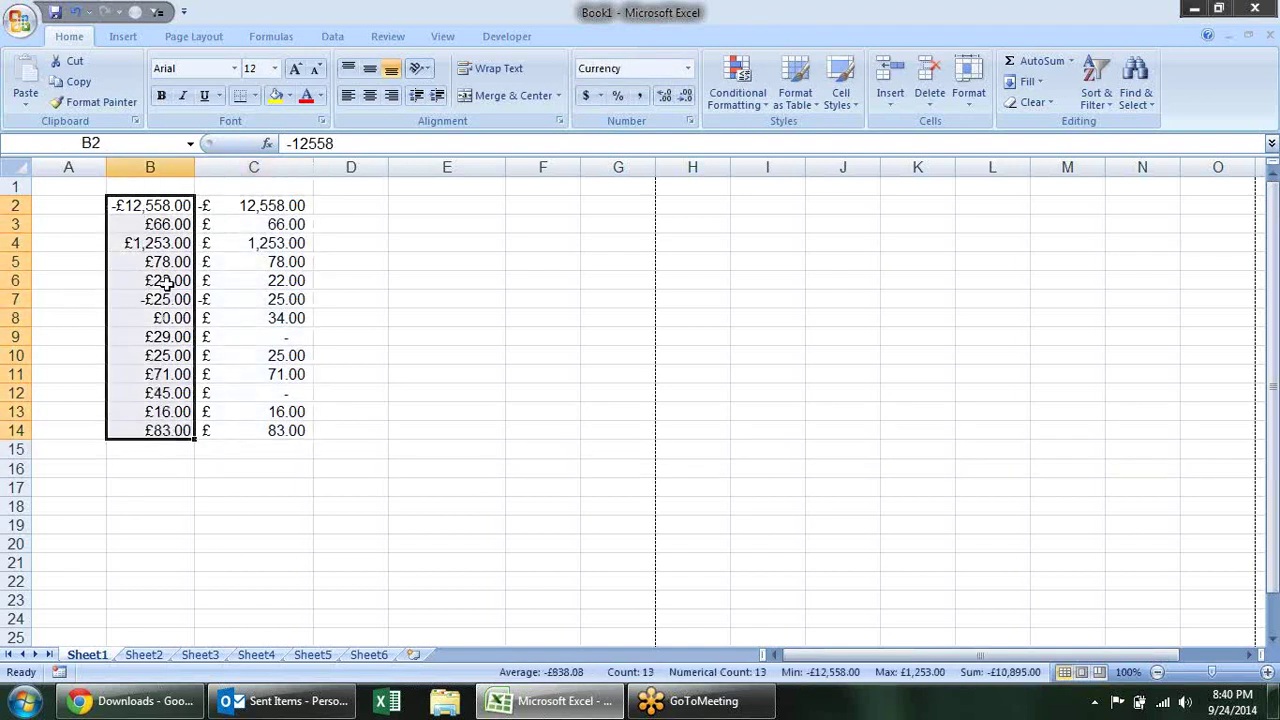
left_click(288, 340)
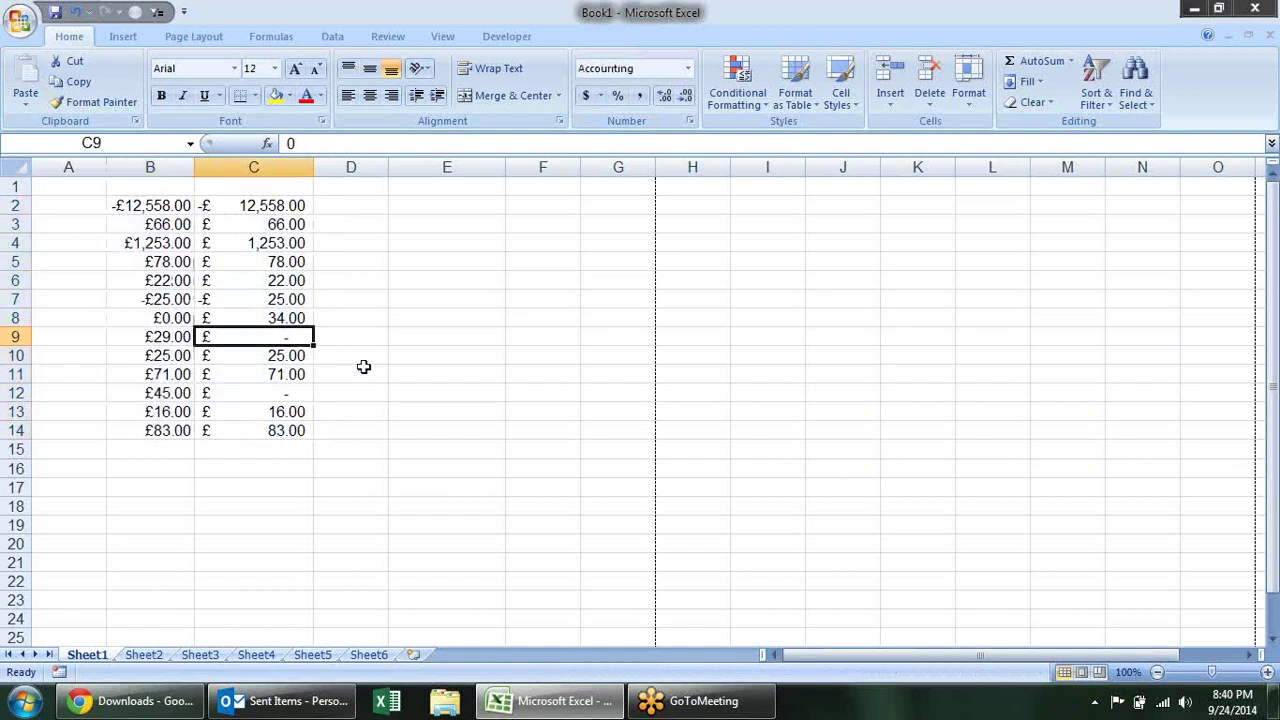
Insert today's date into E3 with Ctrl+;
left_click(374, 204)
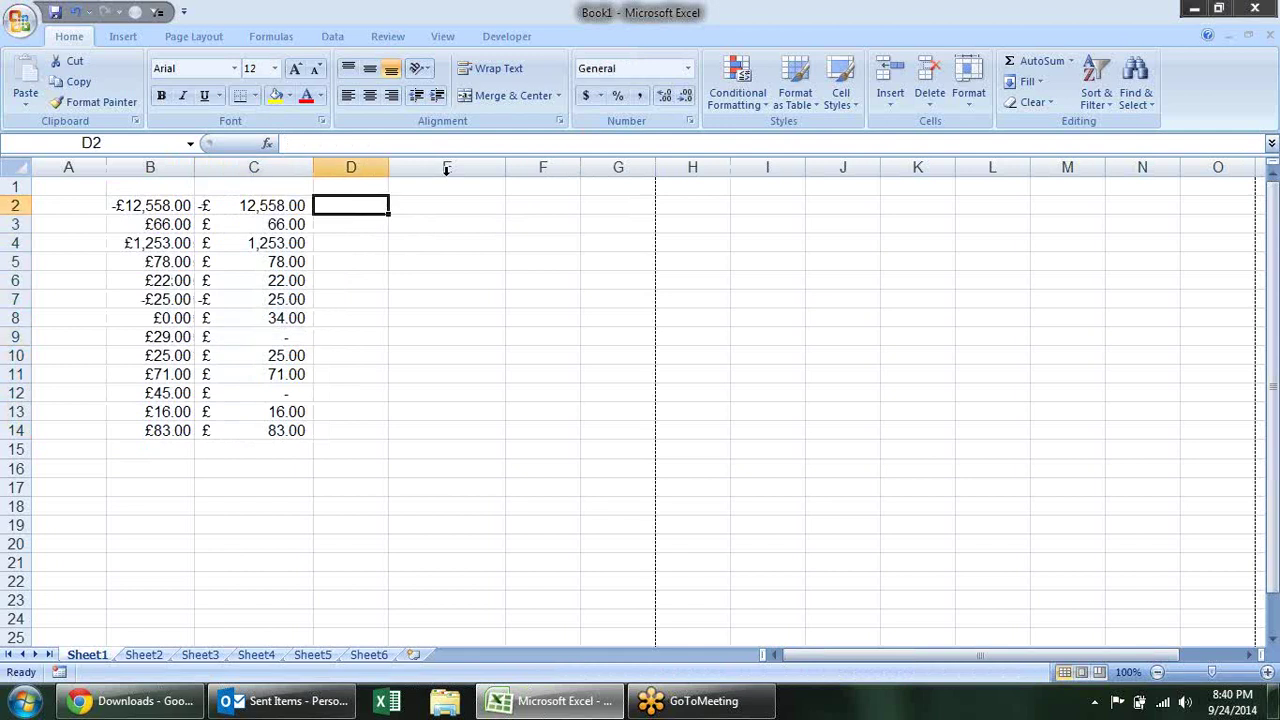
left_click(690, 121)
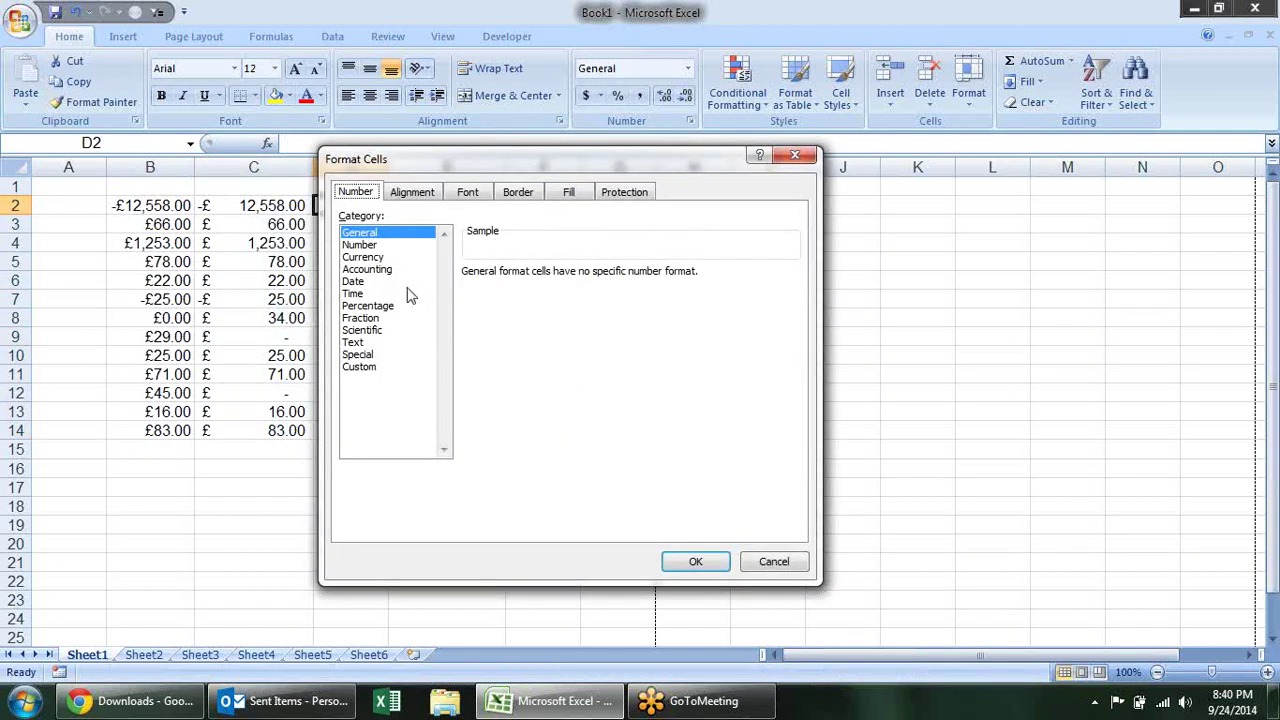
key("Escape")
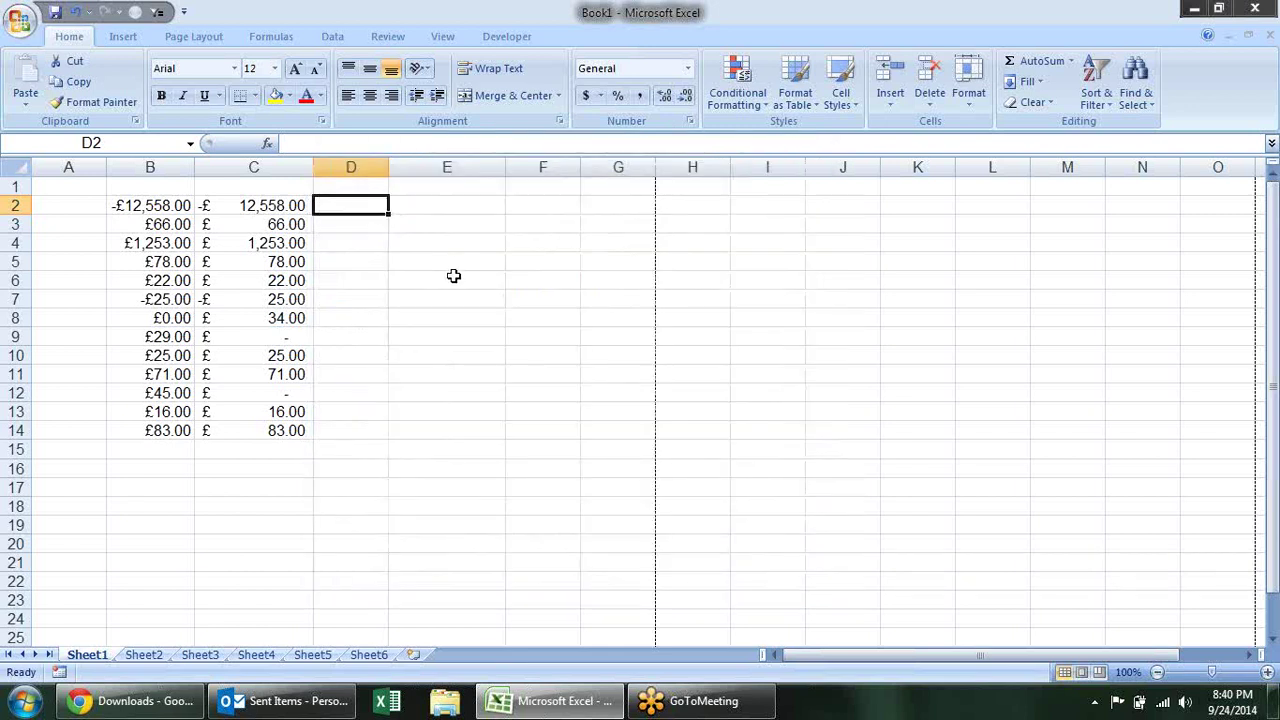
left_click(433, 224)
key("ctrl+semicolon")
key("Return")
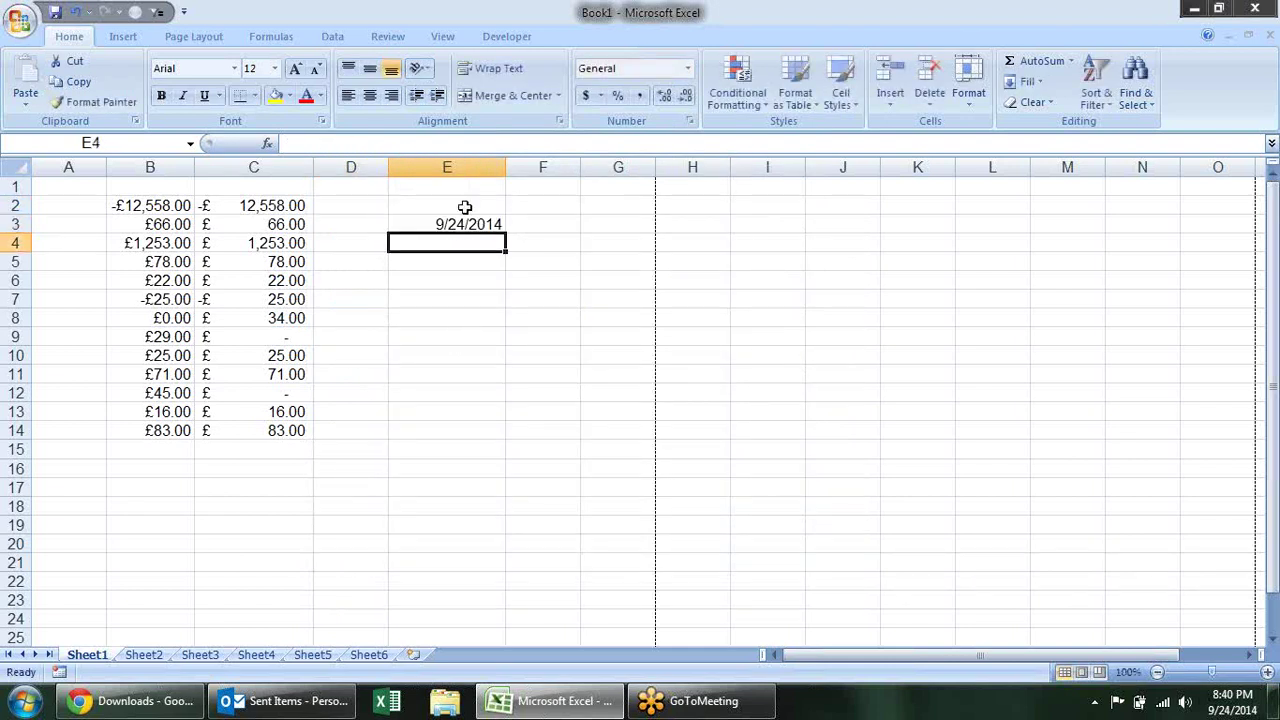
Reveal E3's underlying serial value 41906
left_click(474, 226)
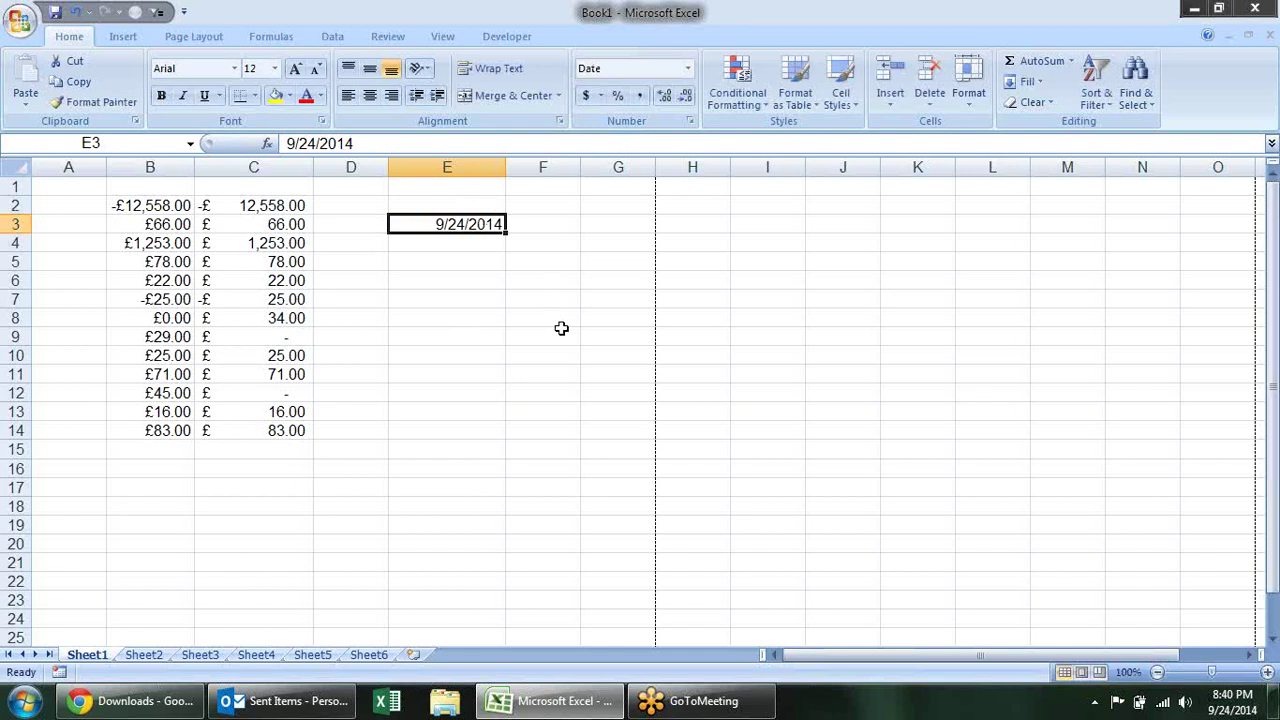
key("ctrl+shift+1")
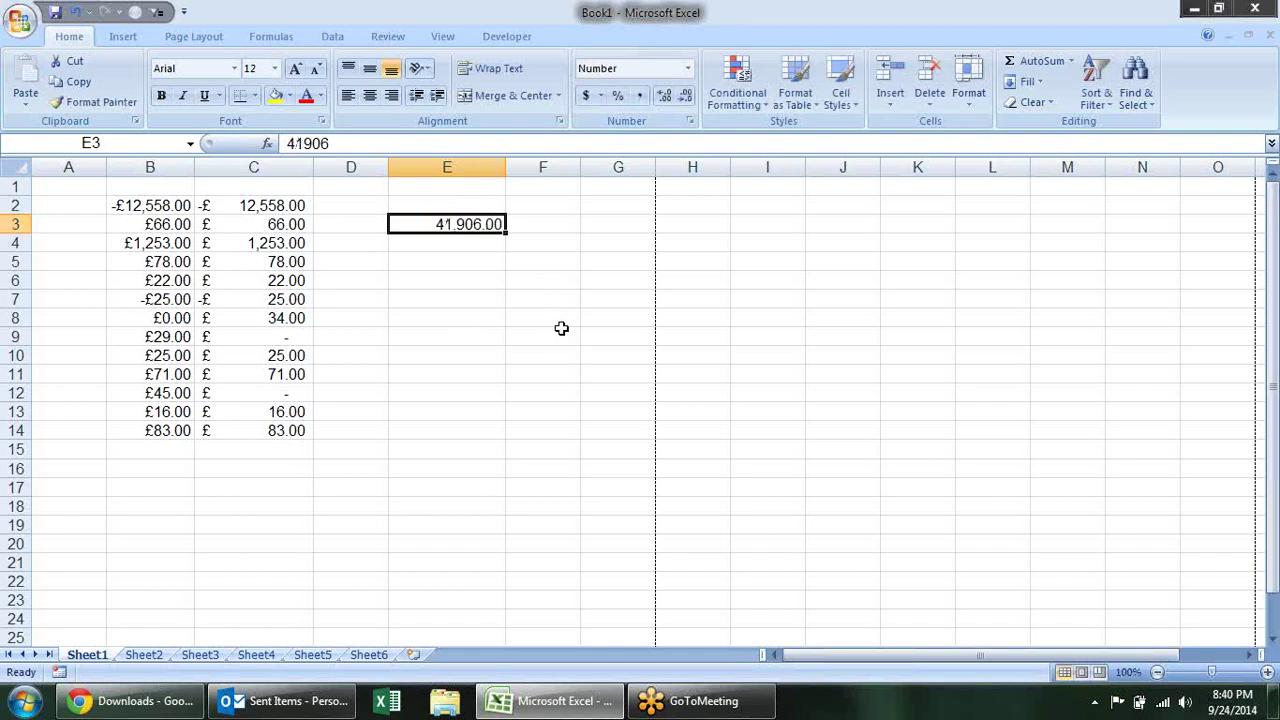
key("ctrl+shift+grave")
Re-enter today's date 9/24/2014 in E3 as a Date
key("ctrl+semicolon")
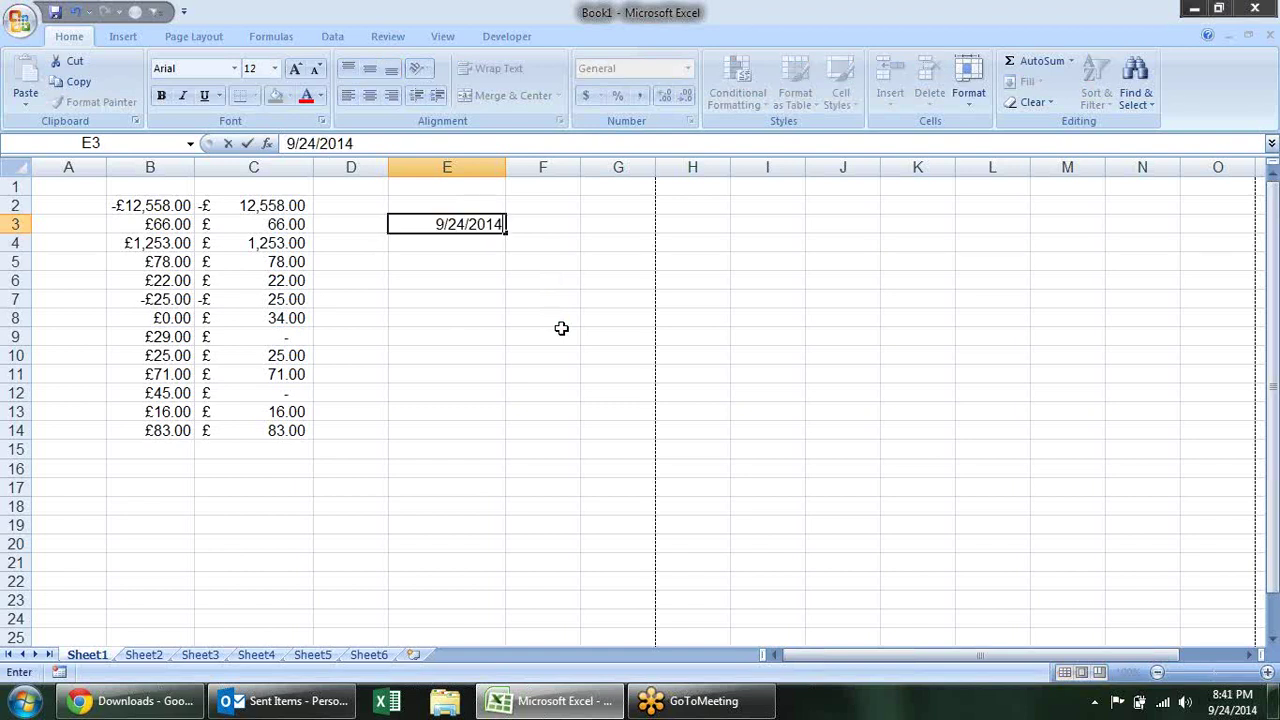
key("Return")
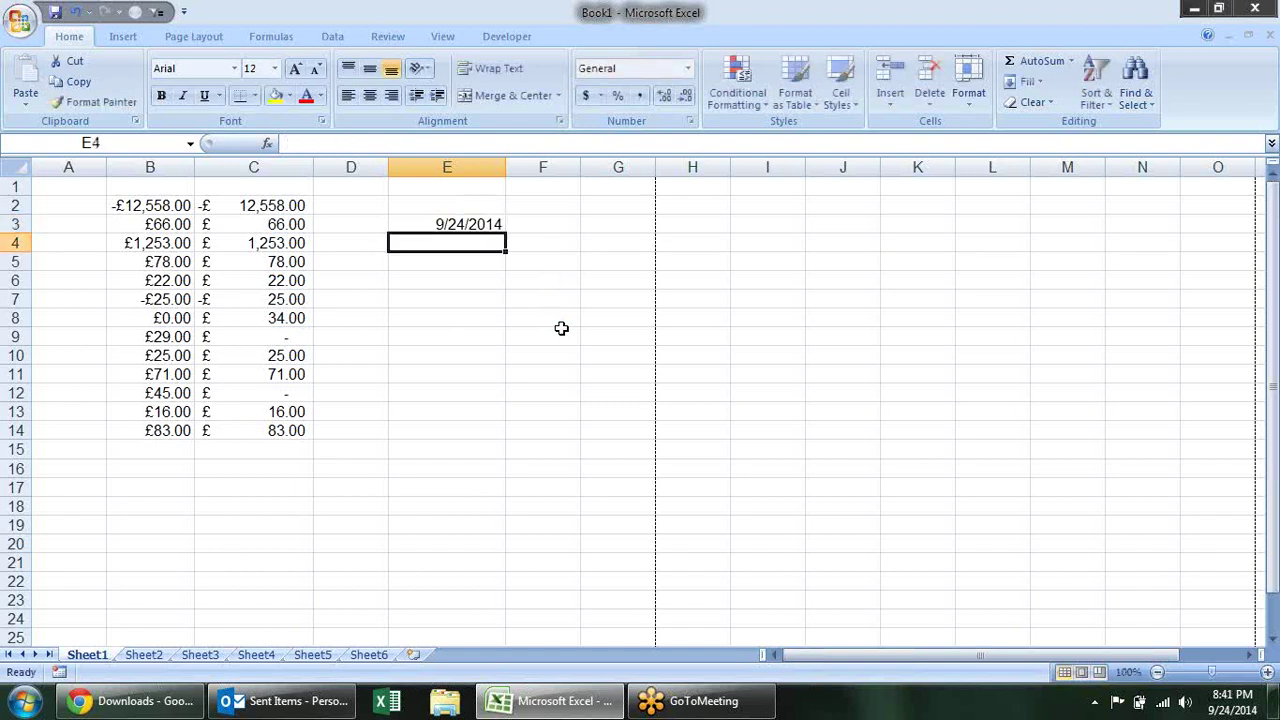
key("Up")
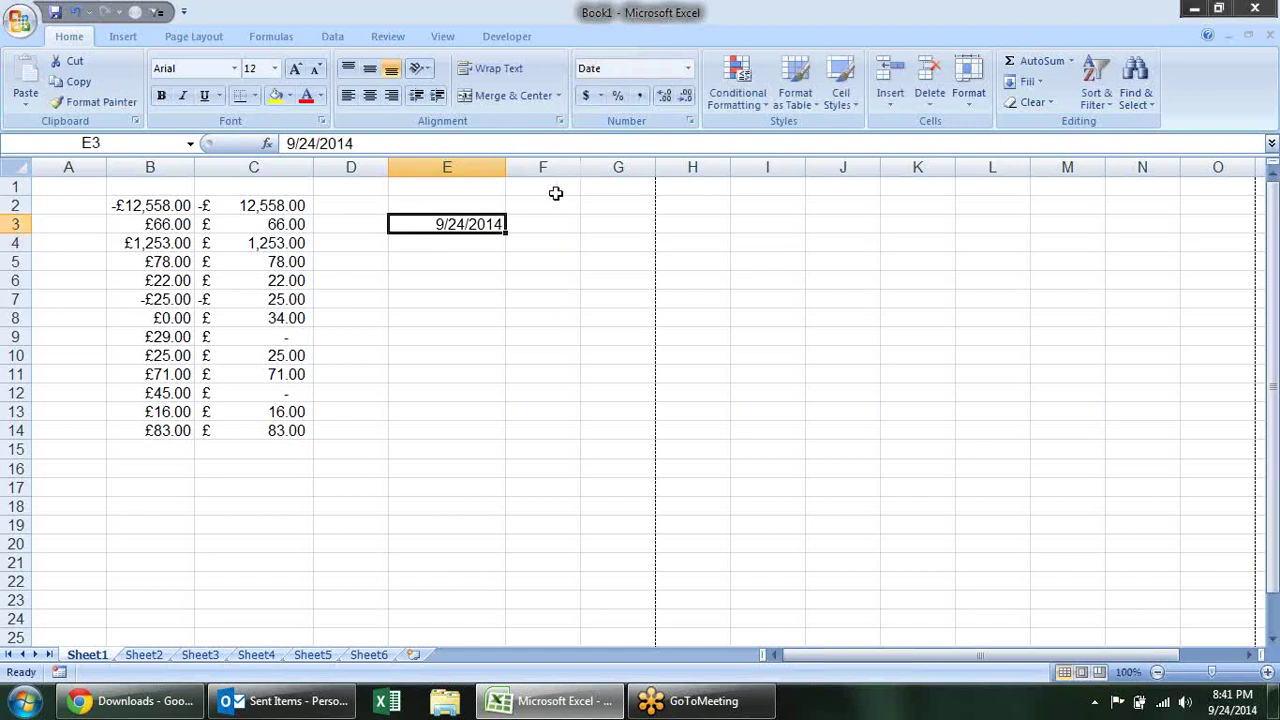
Enter today's date 9/24/2014 in F4 and the current time 8:41 PM in F5
left_click(544, 242)
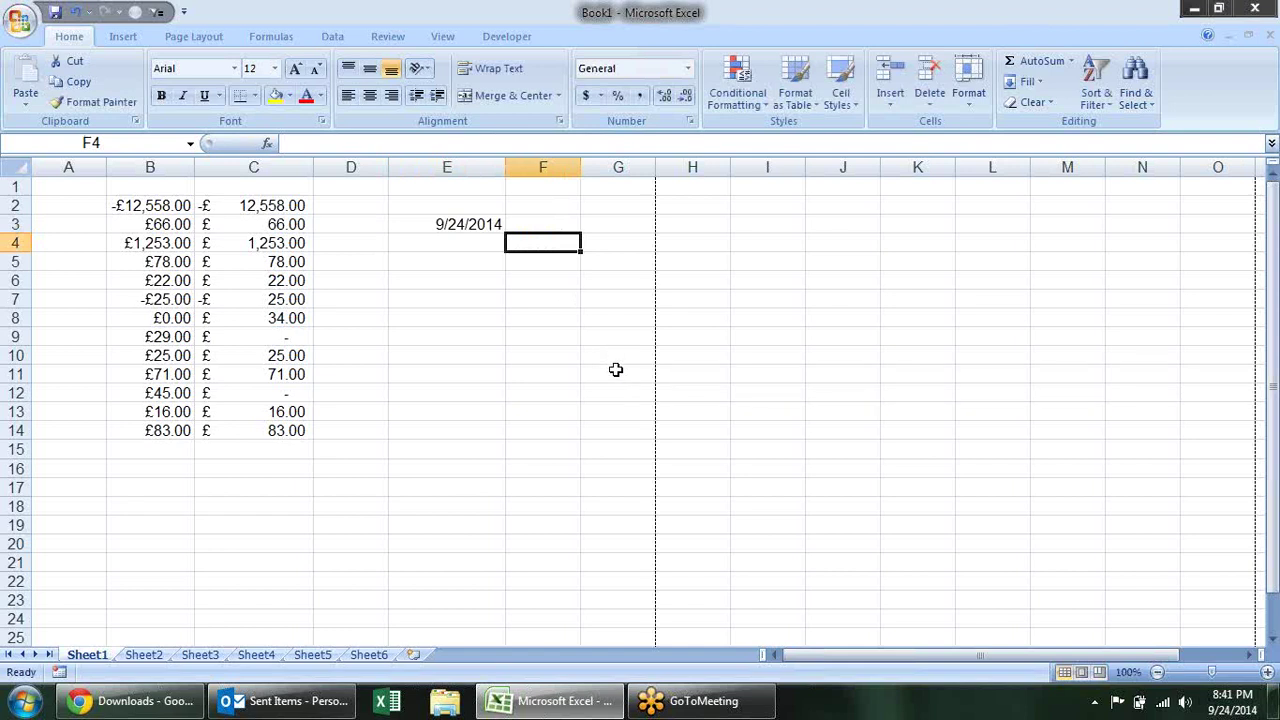
key("ctrl+semicolon")
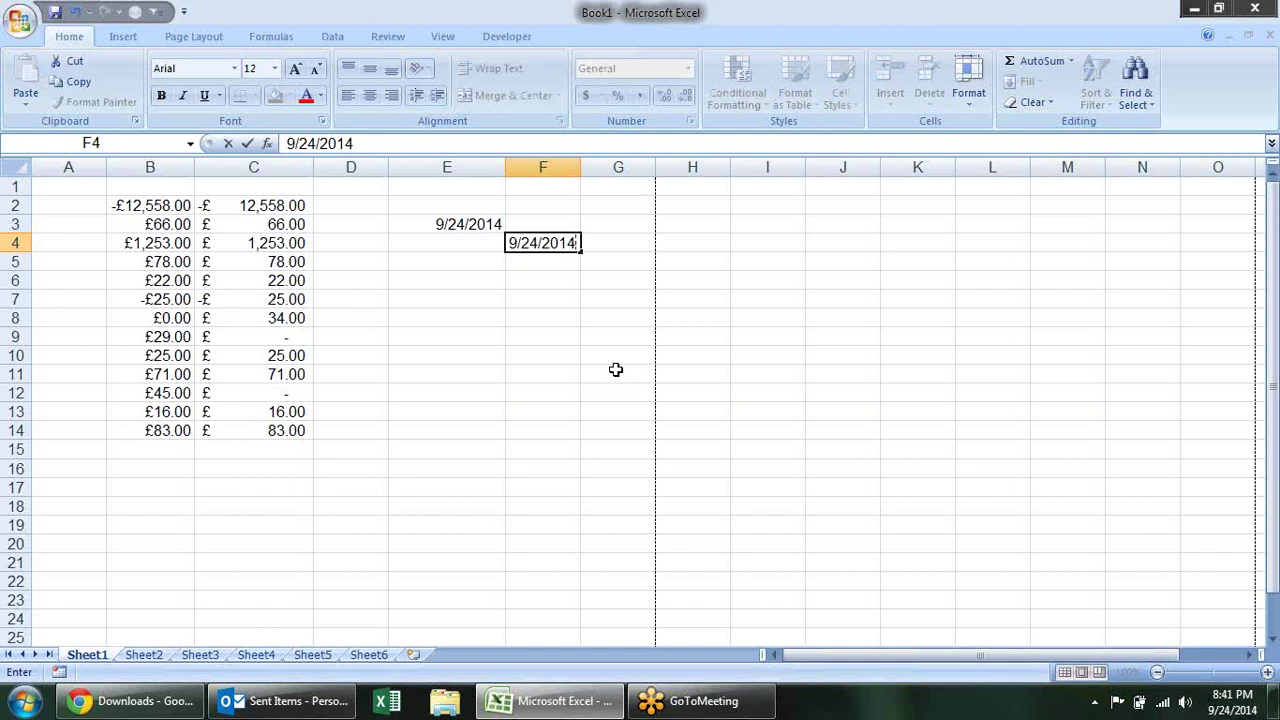
key("Return")
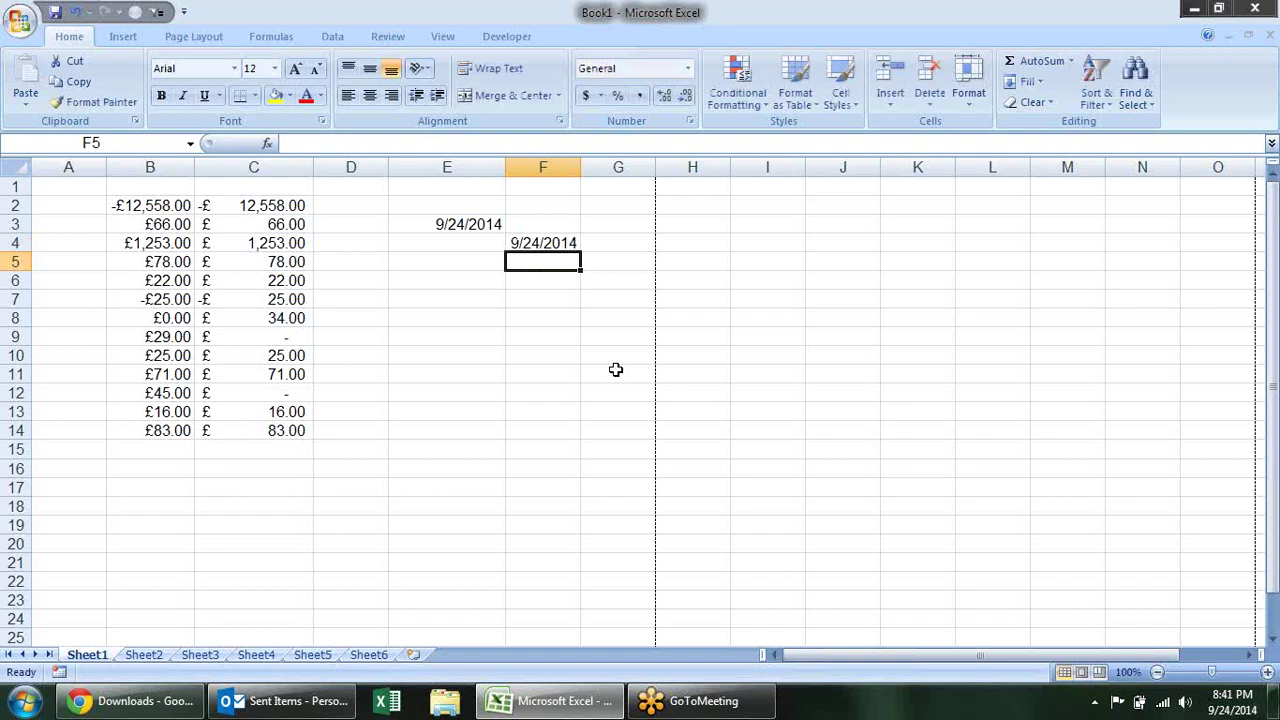
key("ctrl+shift+semicolon")
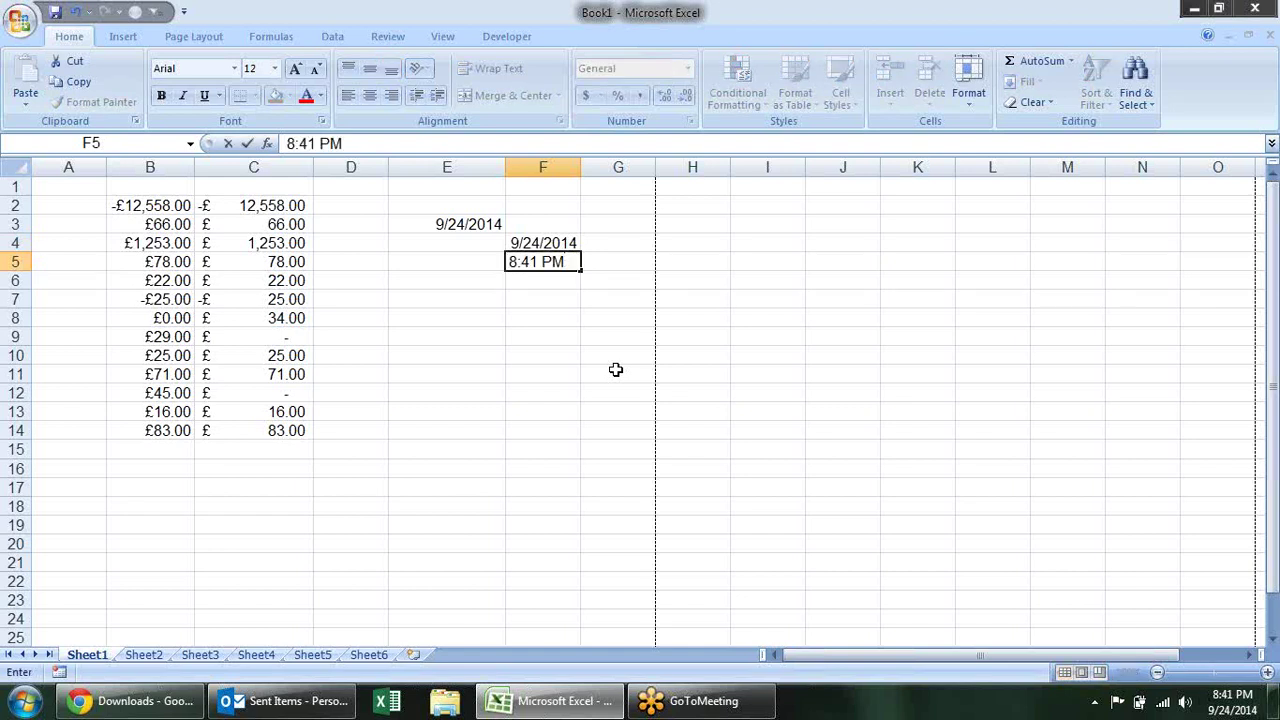
key("Return")
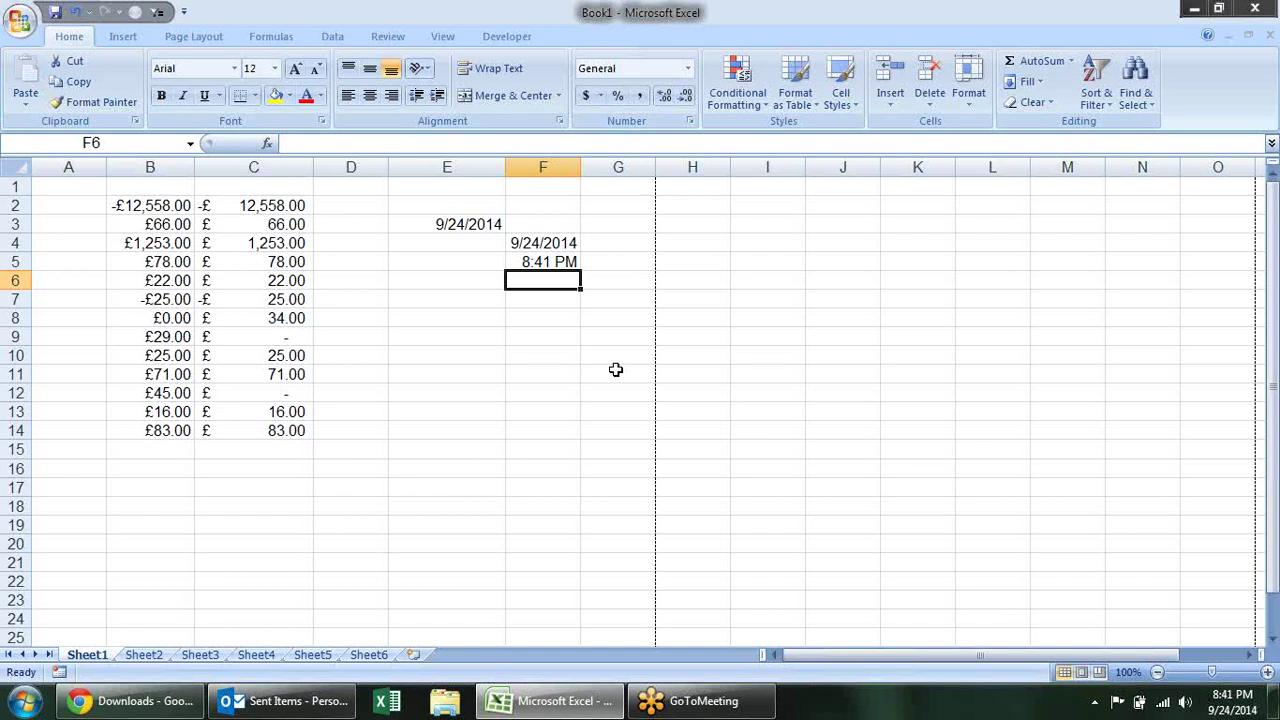
key("Up")
key("Up")
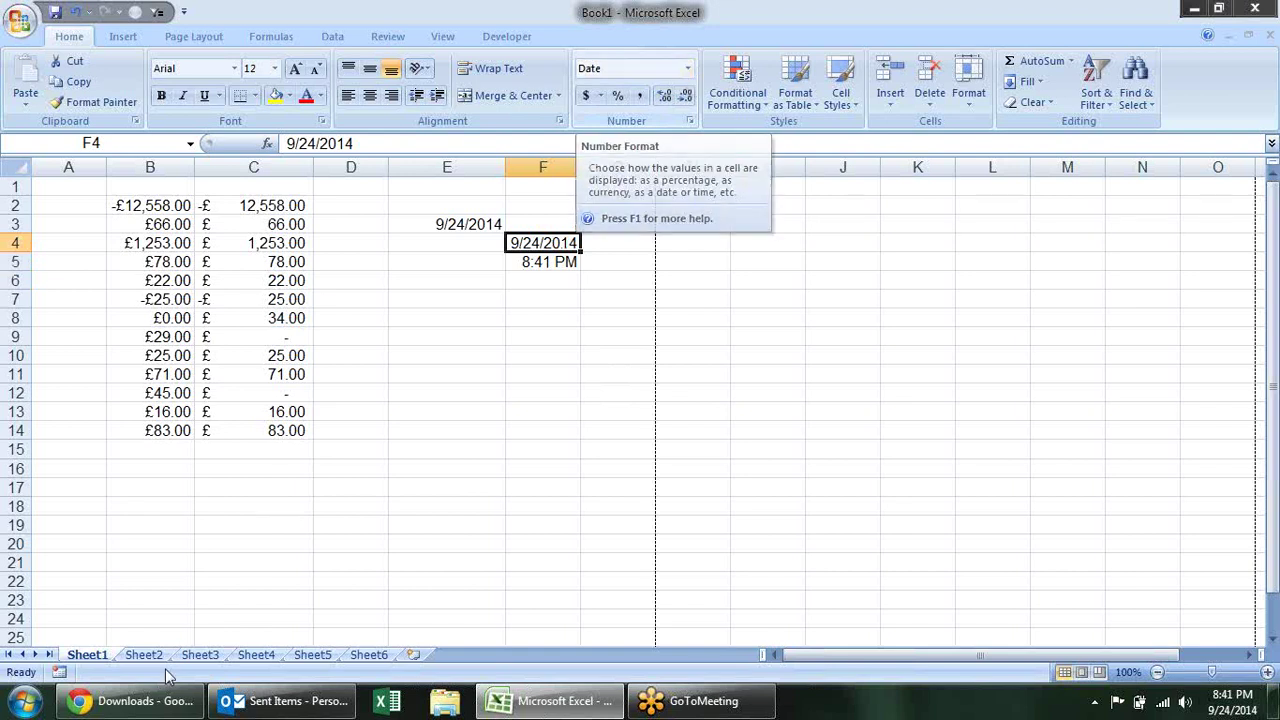
Apply General format to F4:F5, showing 41906 and 0.861806
left_click(515, 299)
left_click(537, 245)
left_click_drag(537, 245, 540, 262)
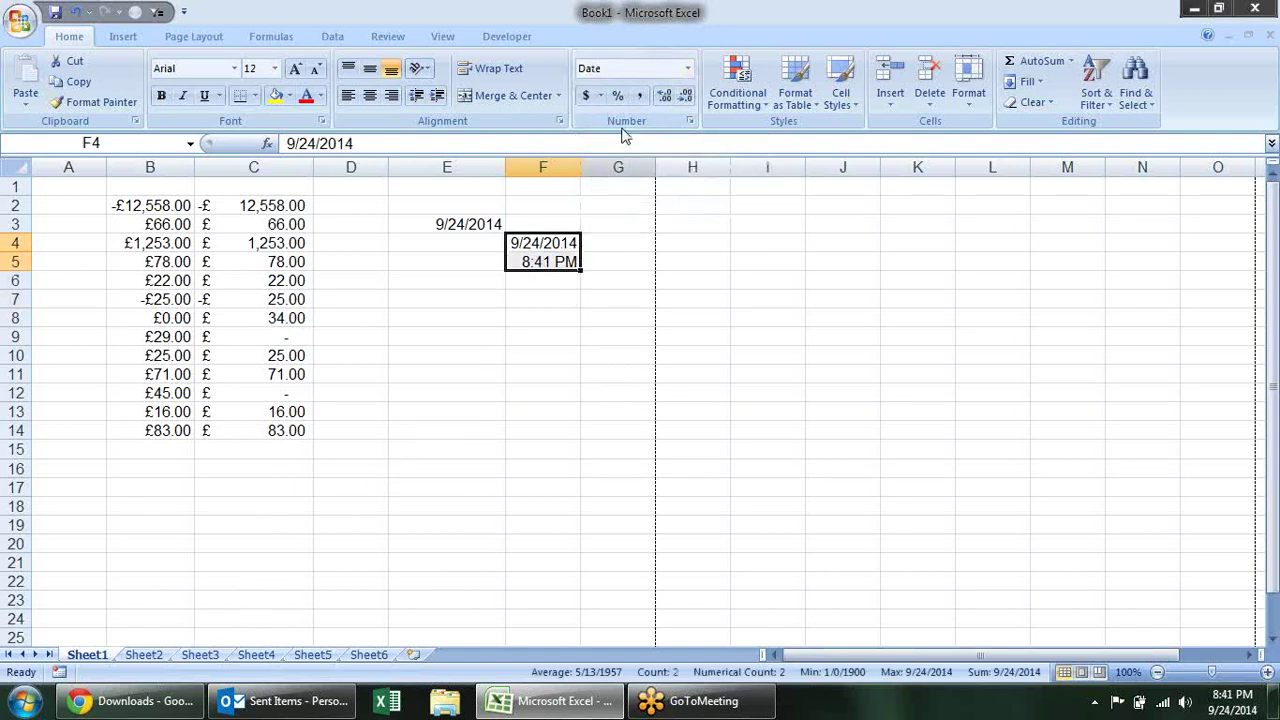
left_click(687, 68)
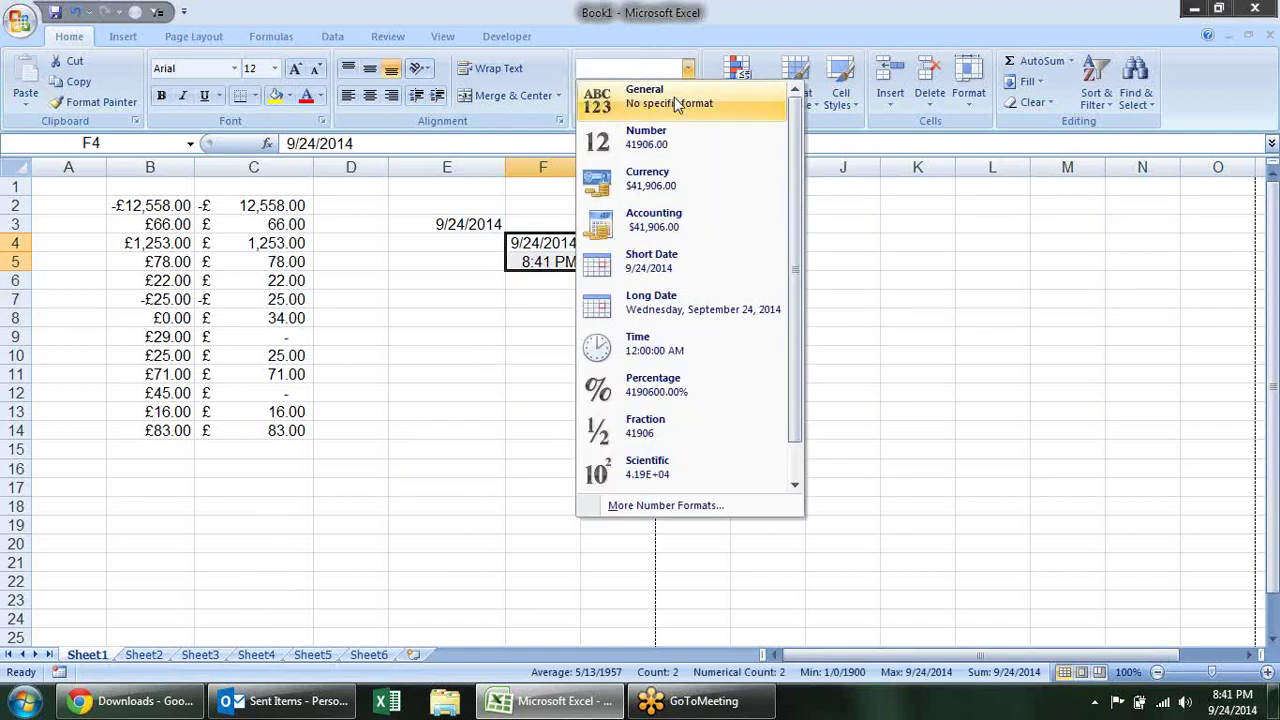
left_click(676, 95)
left_click(676, 338)
Compare the serial values in F4 and F5, then select E6
left_click(552, 243)
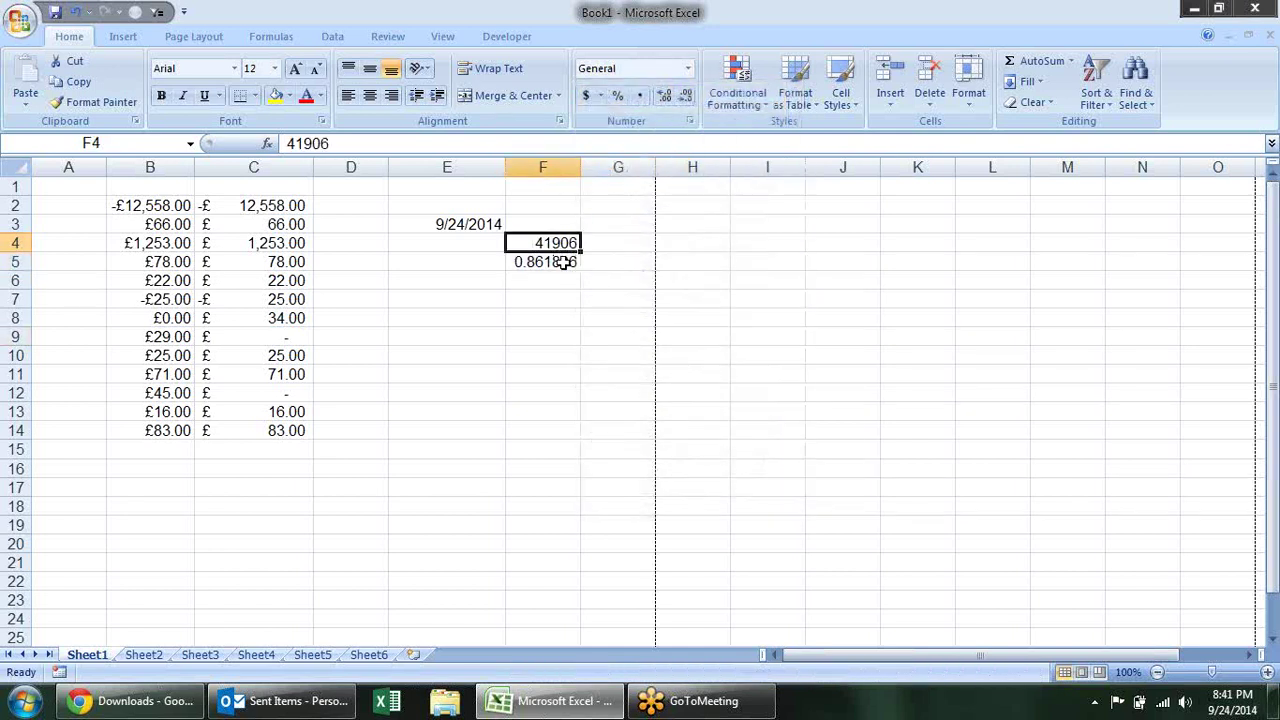
left_click(530, 262)
left_click(540, 243)
left_click(544, 262)
left_click(541, 245)
left_click(541, 262)
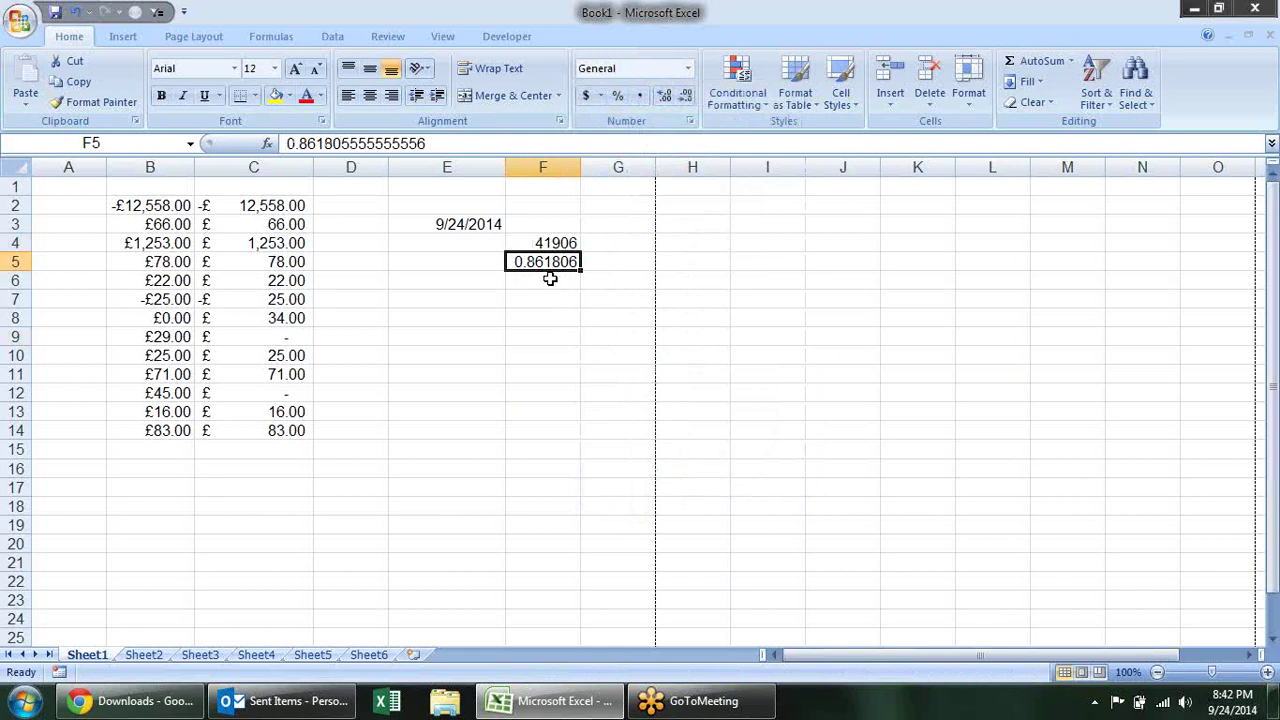
left_click(454, 284)
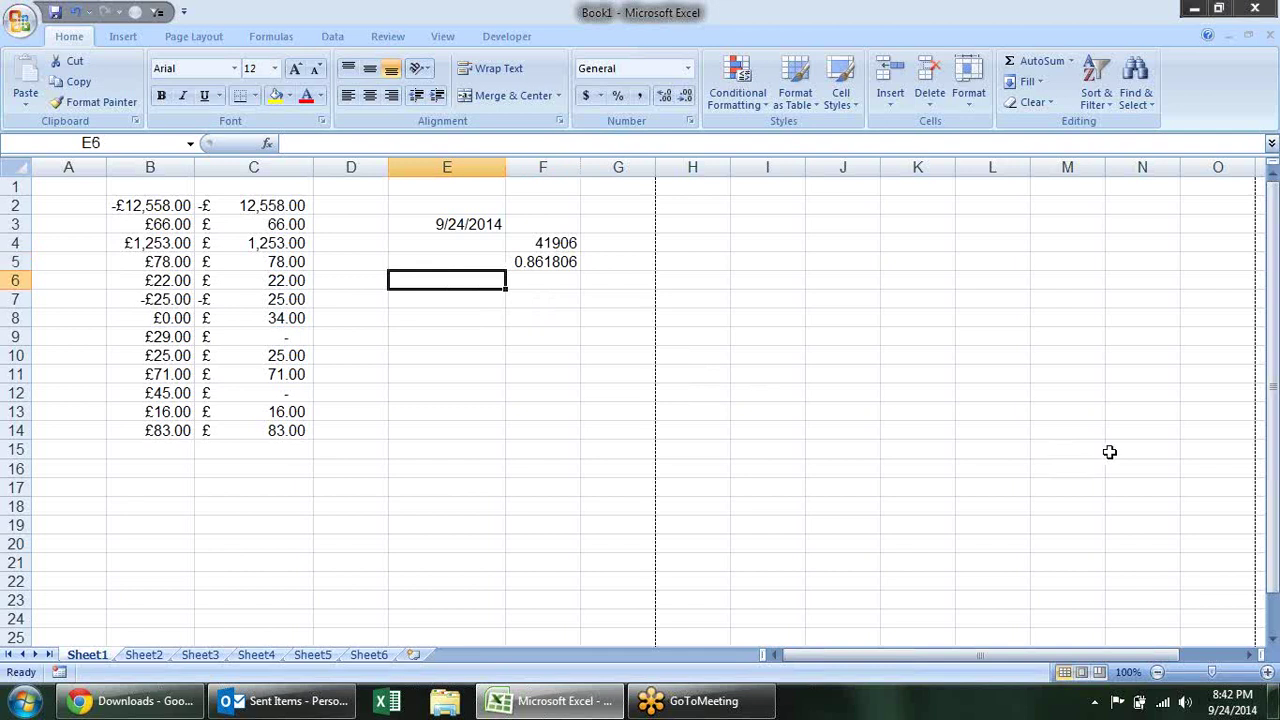
Enter 1 in E6 and format it as Long Date (Sunday, January 01, 1900)
type("1")
key("Return")
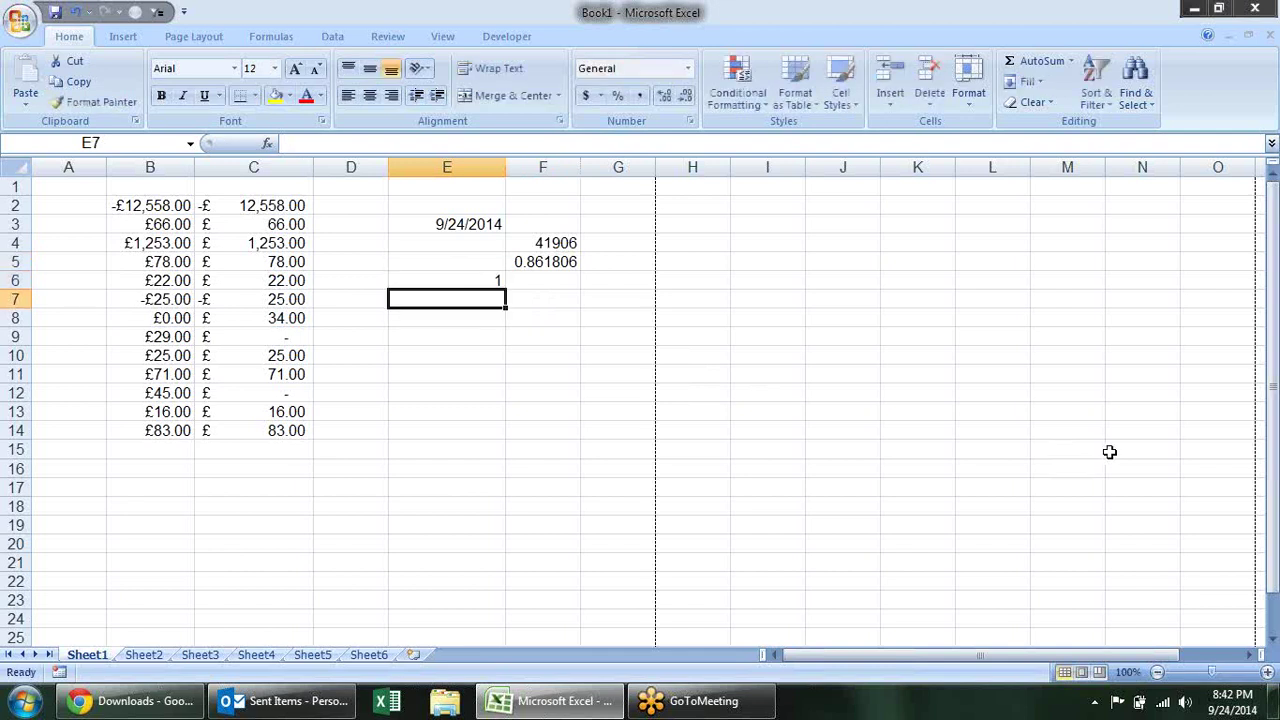
key("Up")
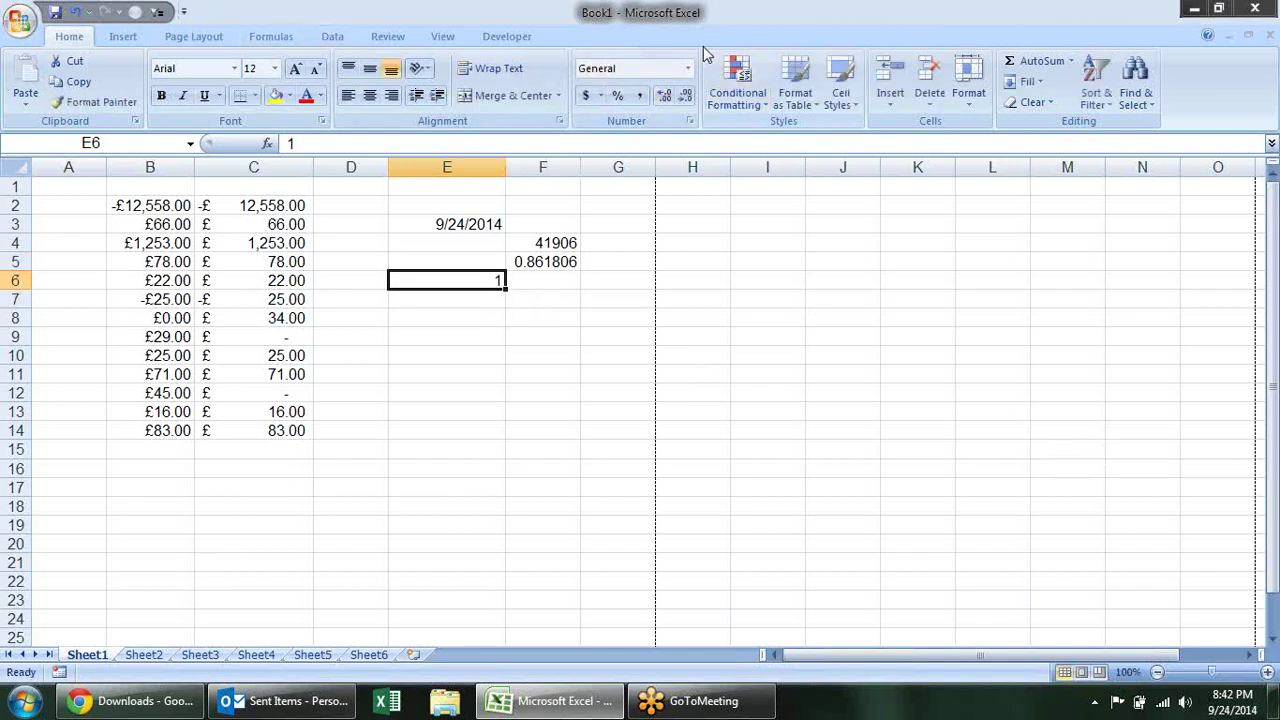
left_click(688, 69)
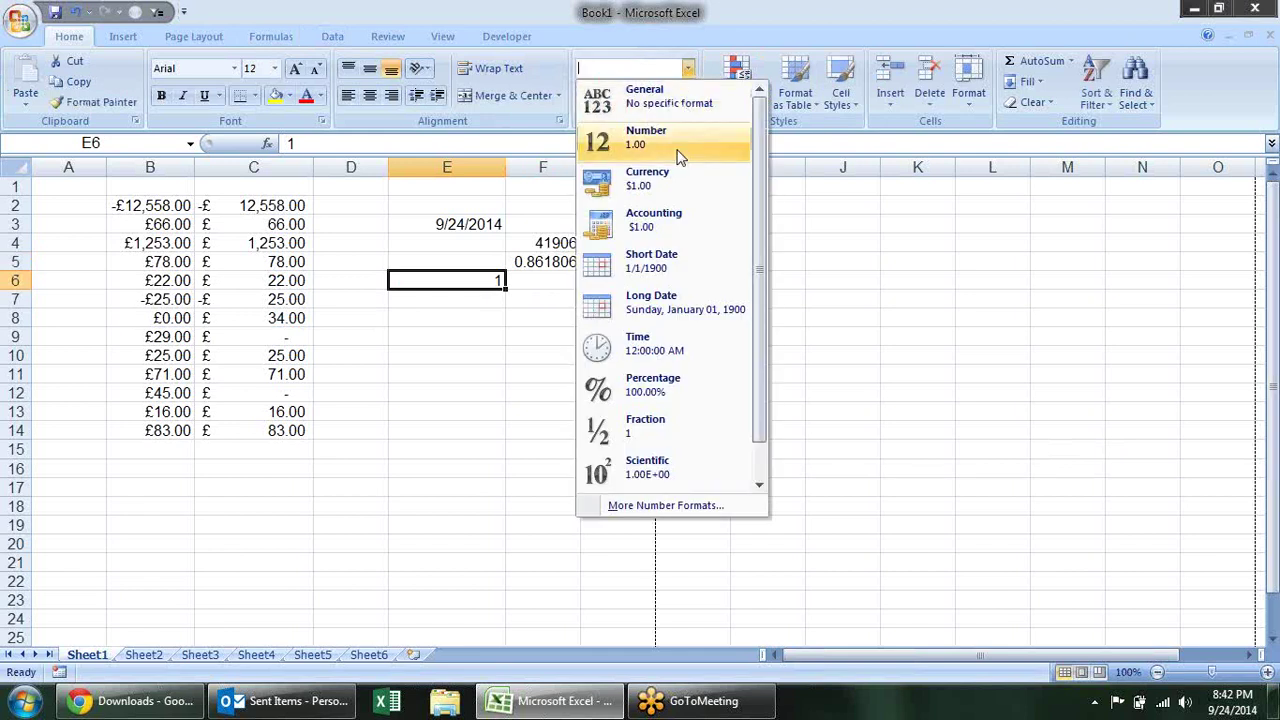
left_click(690, 306)
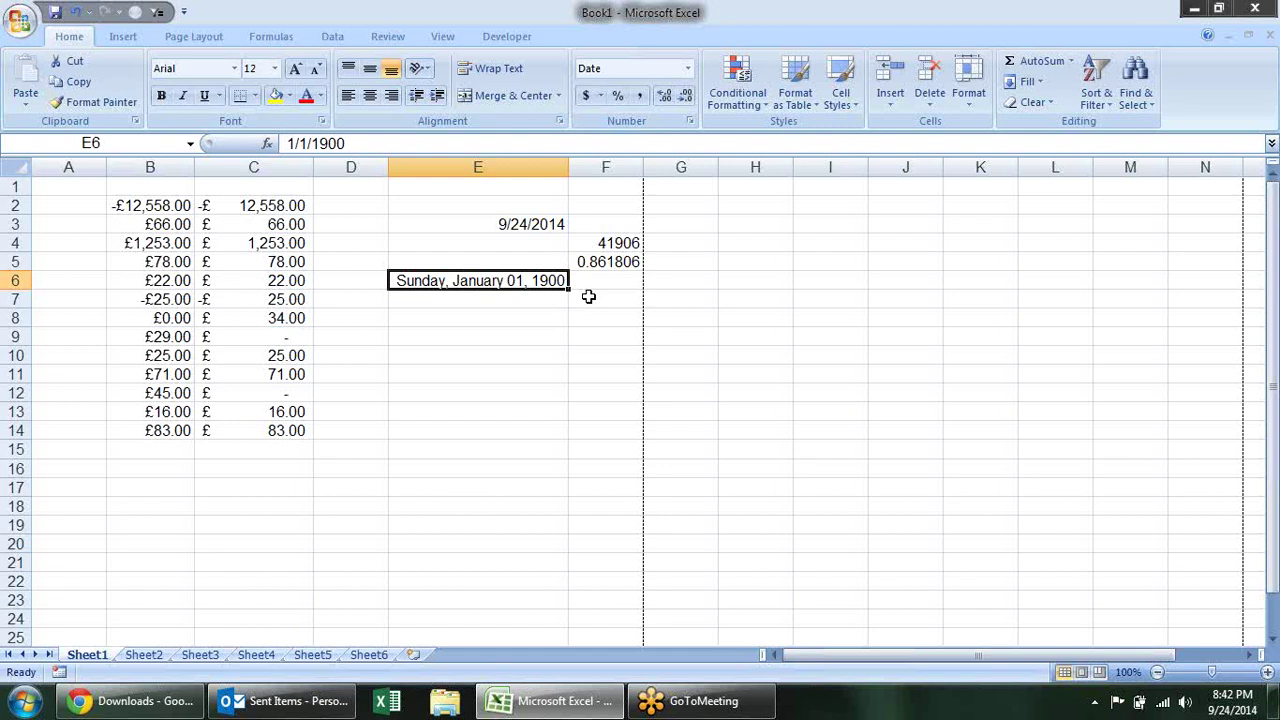
Enter 2 in E6 so it reads Monday, January 02, 1900
type("2")
key("Return")
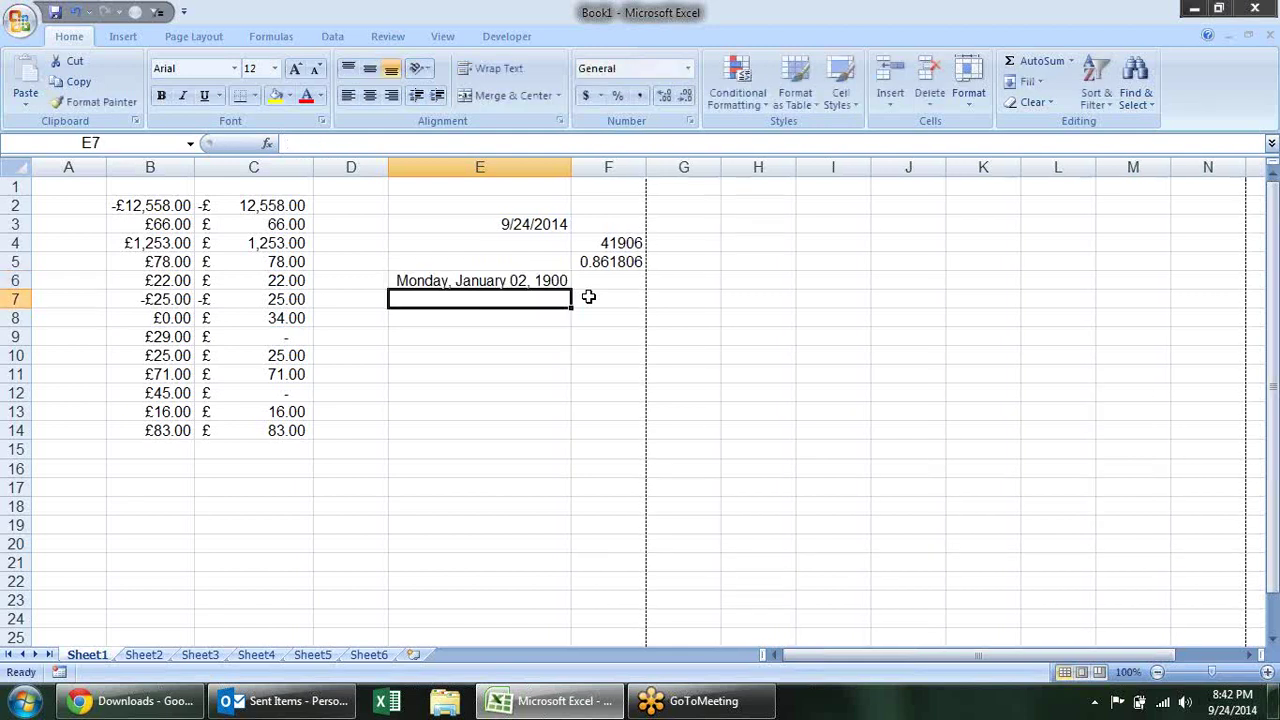
left_click(529, 266)
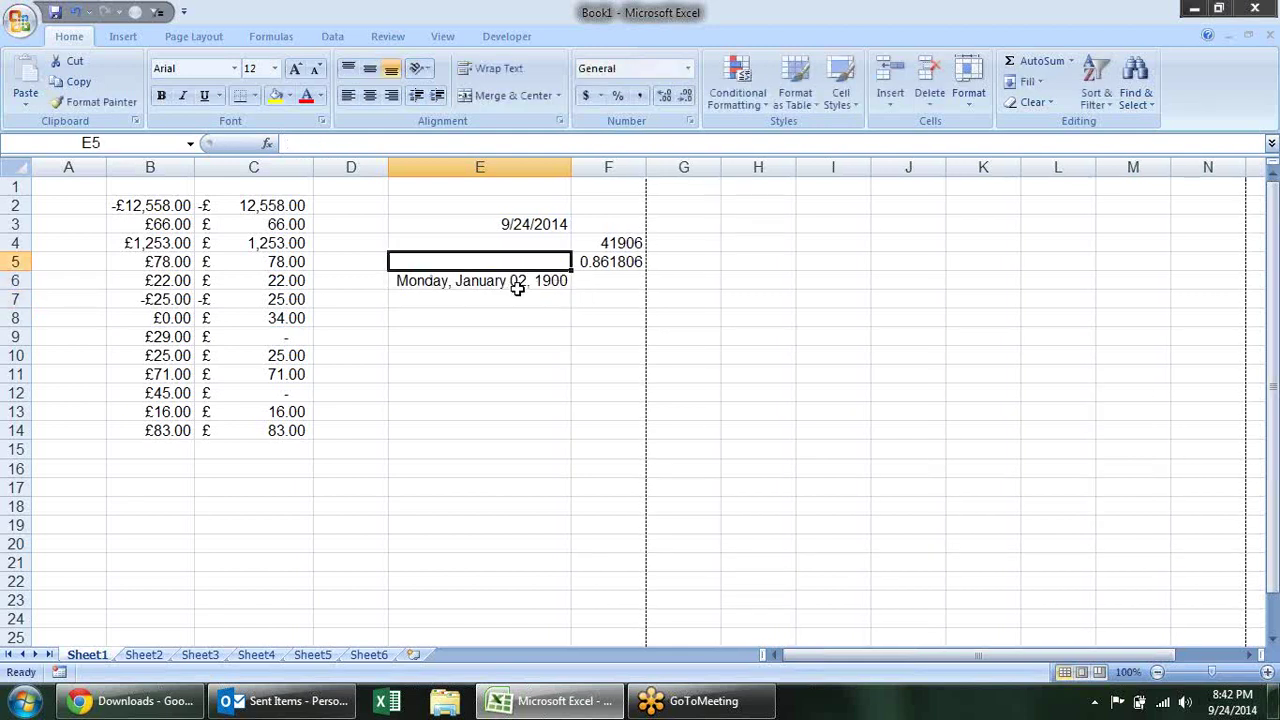
key("Down")
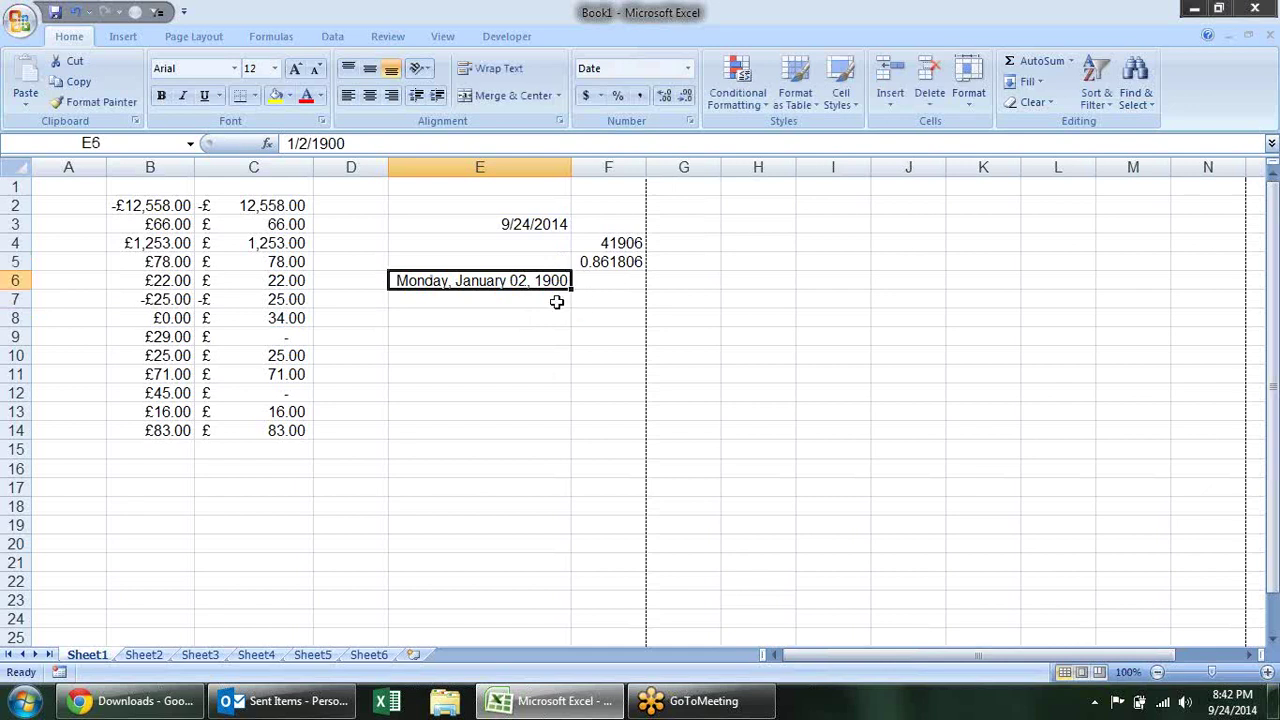
Insert today's date in E7 and show it in General as the serial 41906
left_click(557, 301)
key("ctrl+semicolon")
key("Return")
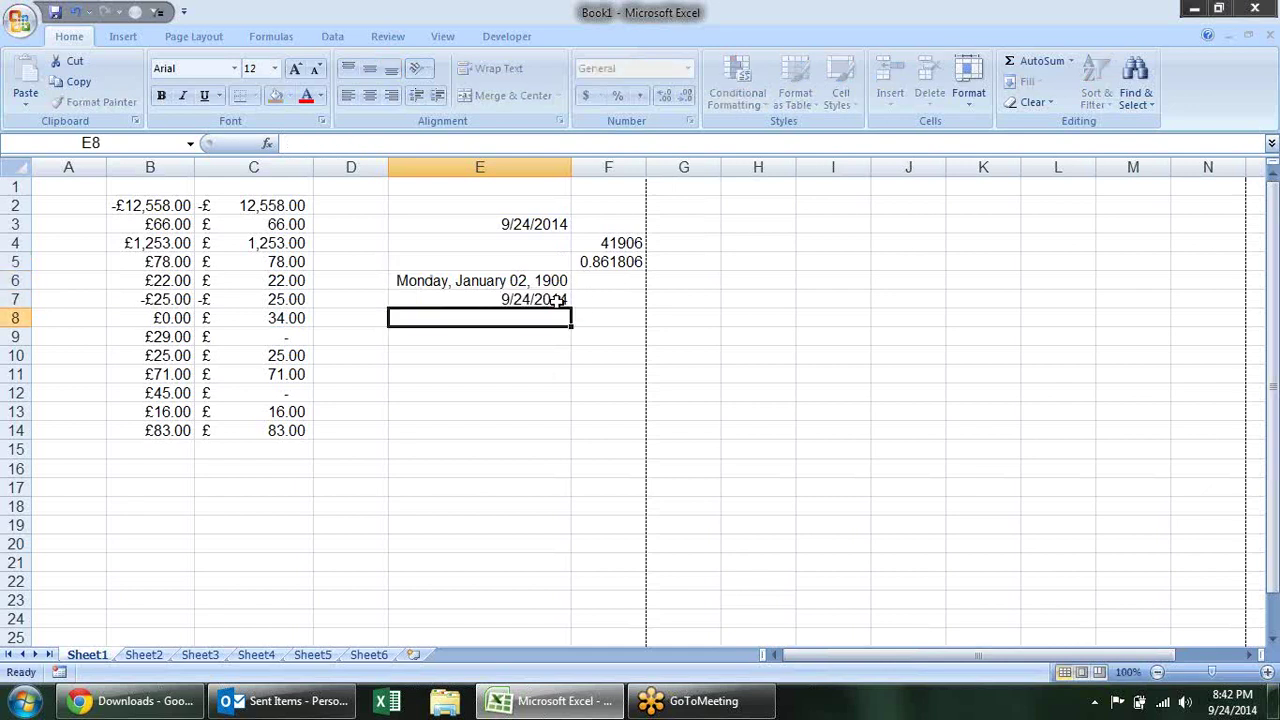
left_click(557, 301)
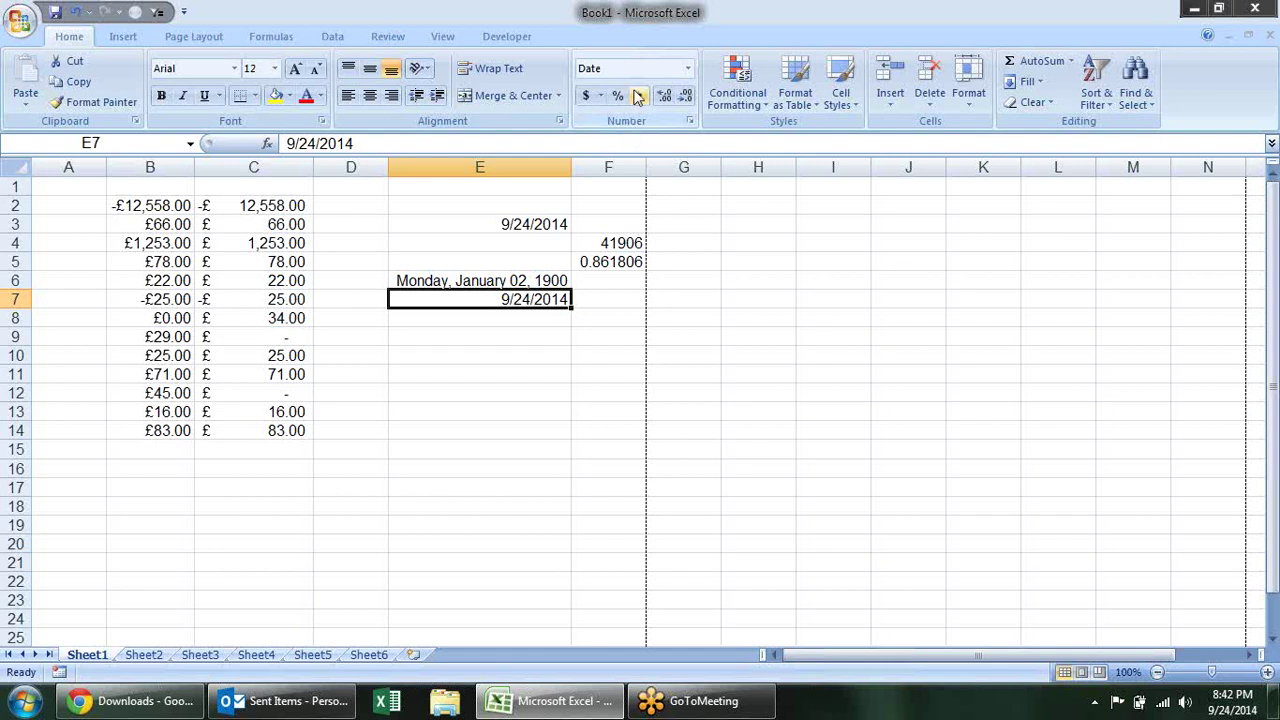
left_click(687, 68)
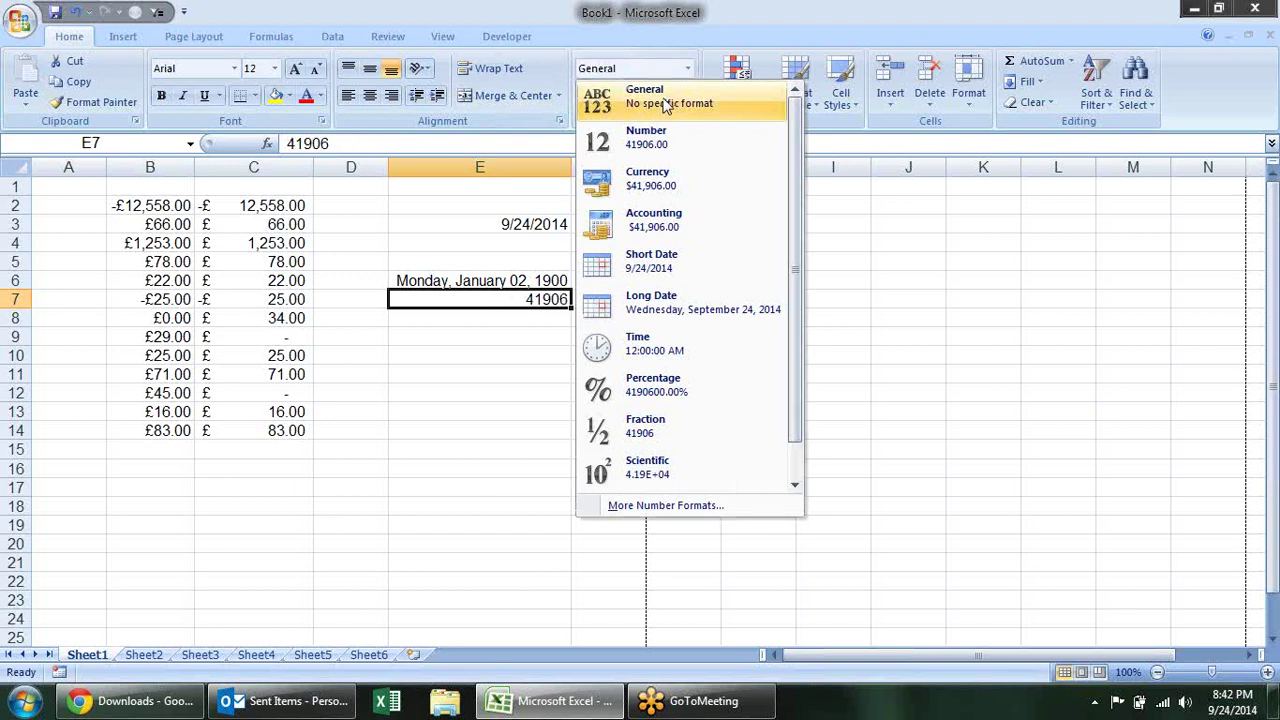
left_click(666, 106)
Reformat E7's serial number as the date 24-Sep-14 with Ctrl+Shift+#
left_click(586, 378)
left_click(557, 299)
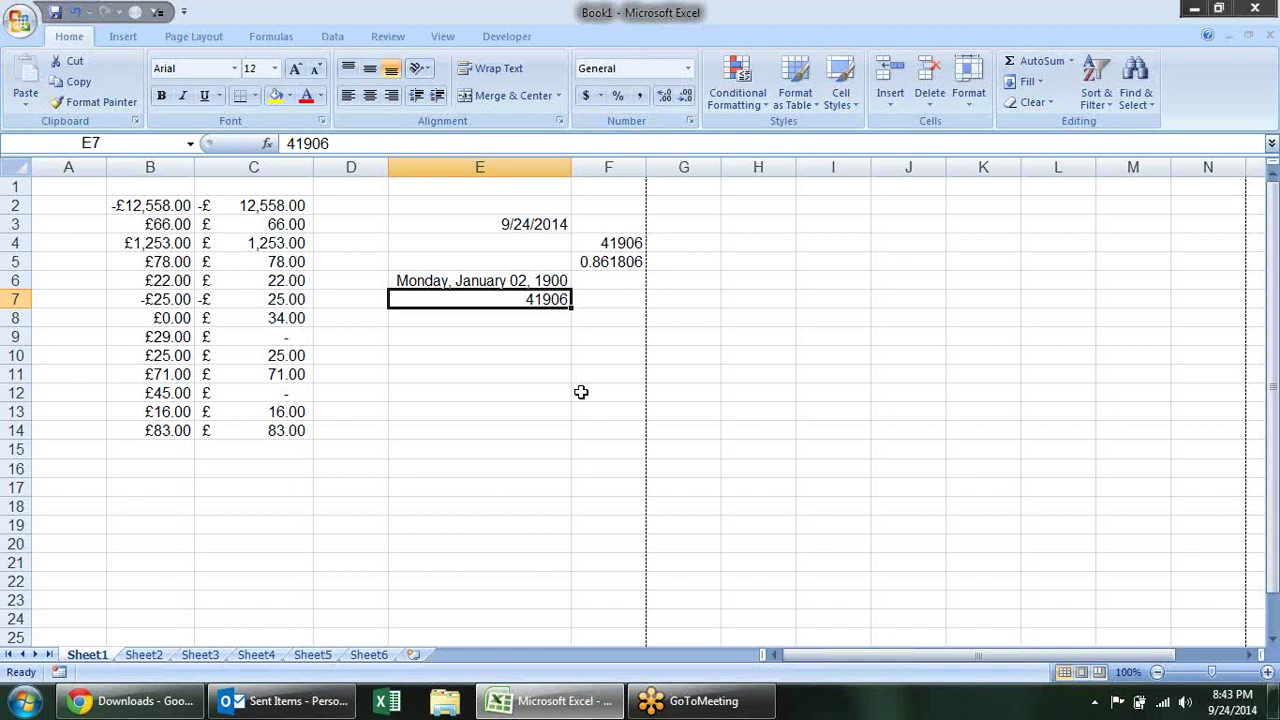
key("ctrl+shift+3")
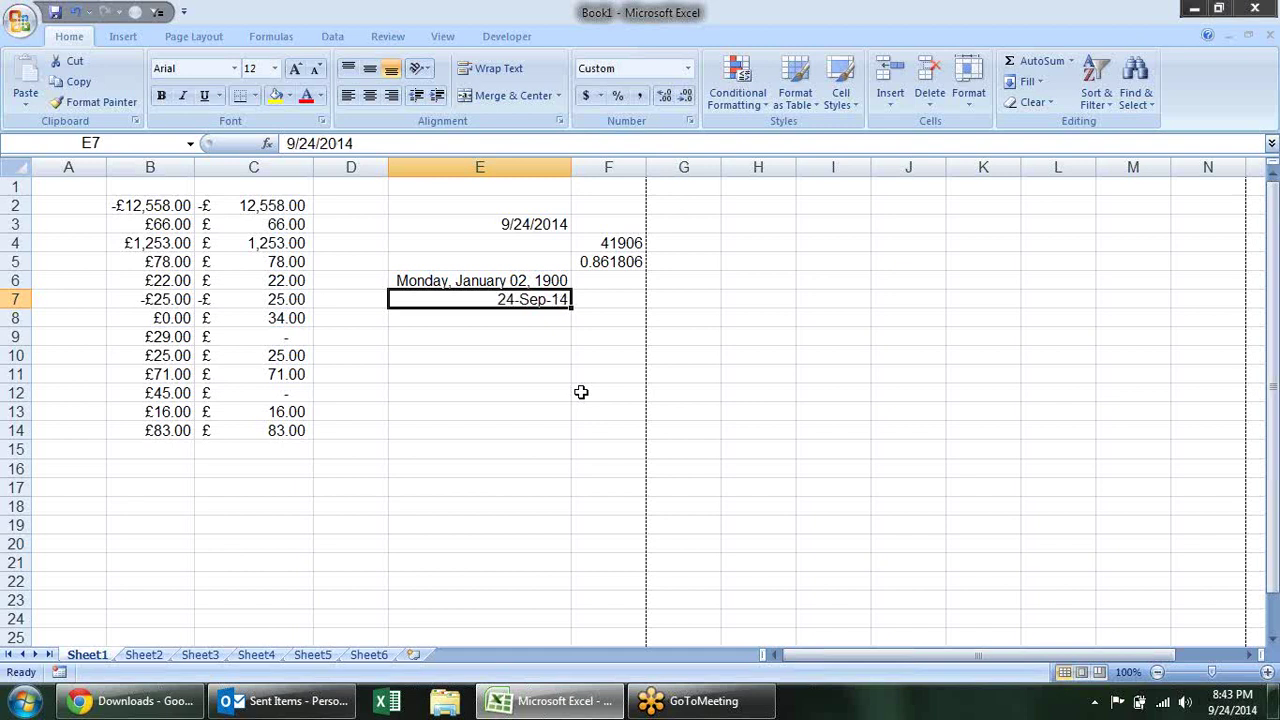
key("Down")
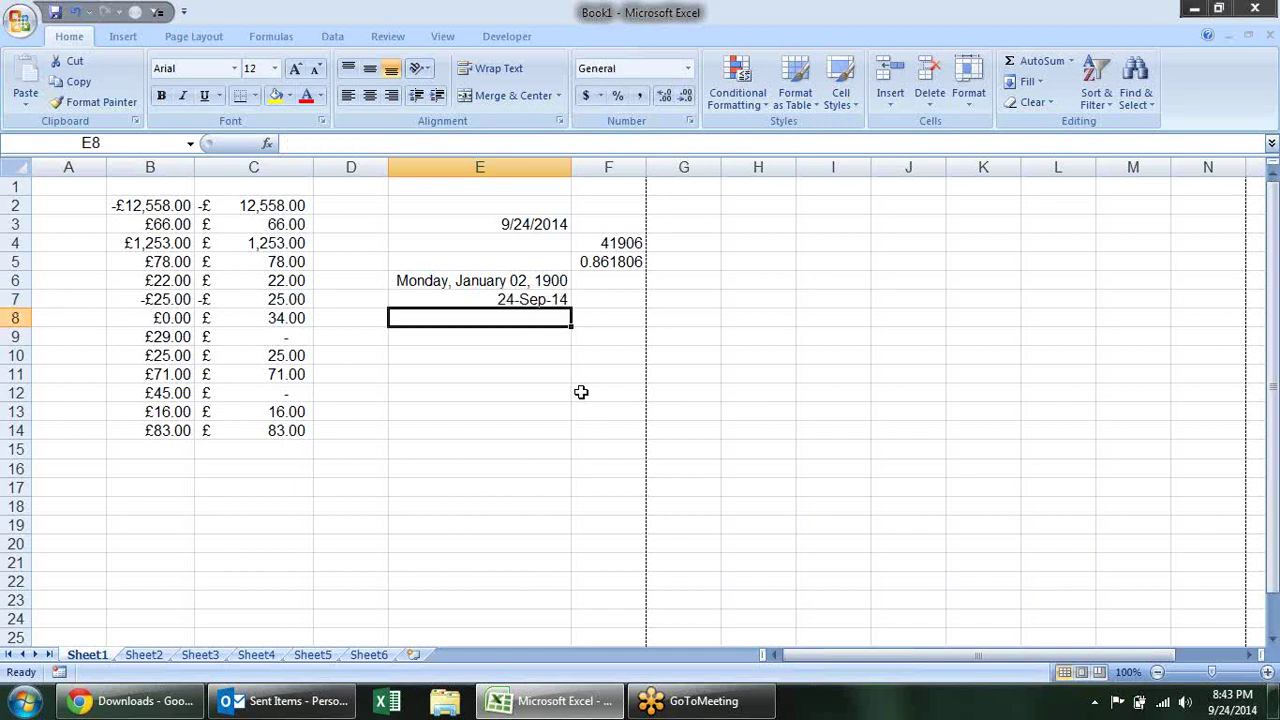
Enter 25-sep-14 in E8 and display it in General as the serial 41907
type("25-sep-14")
key("Return")
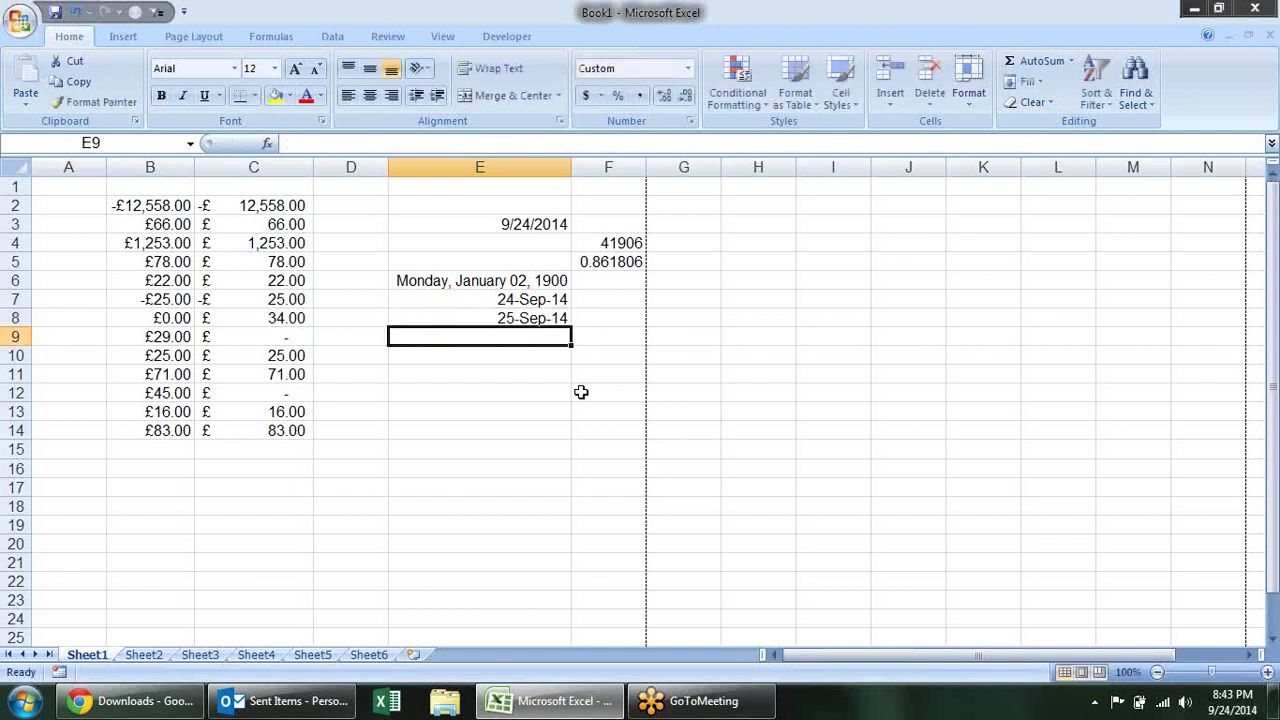
left_click(532, 316)
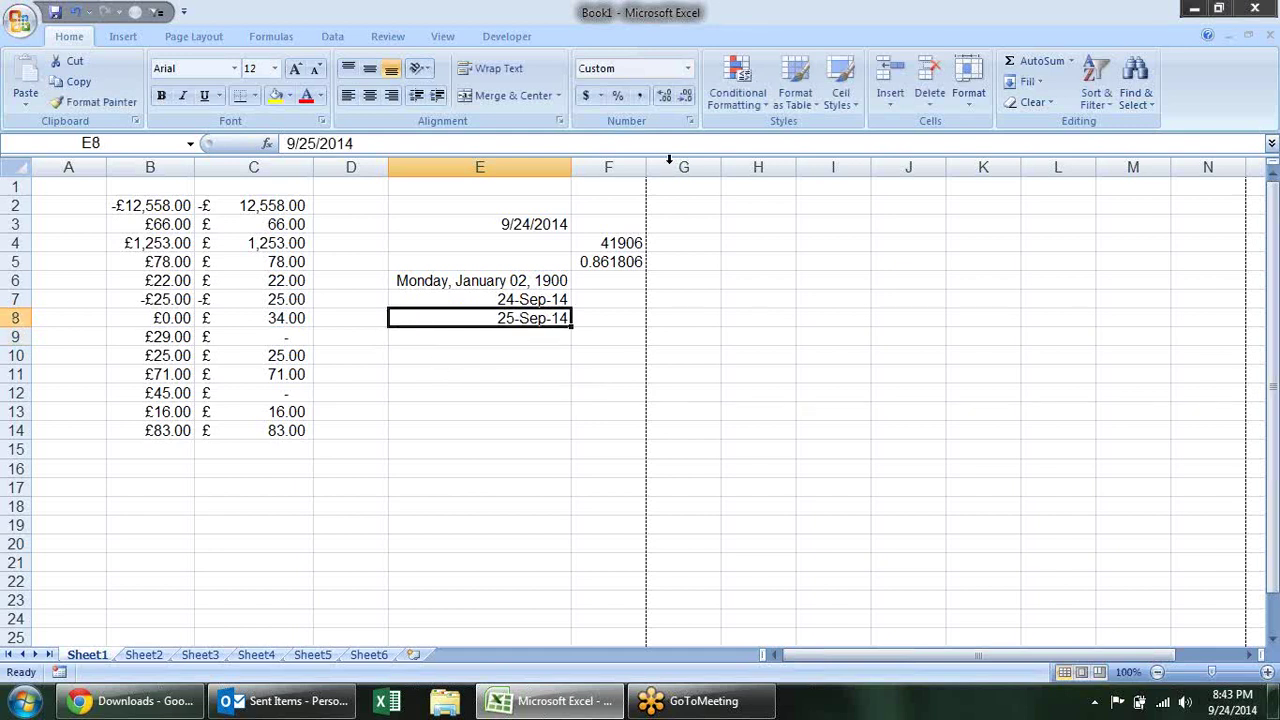
left_click(687, 68)
left_click(651, 103)
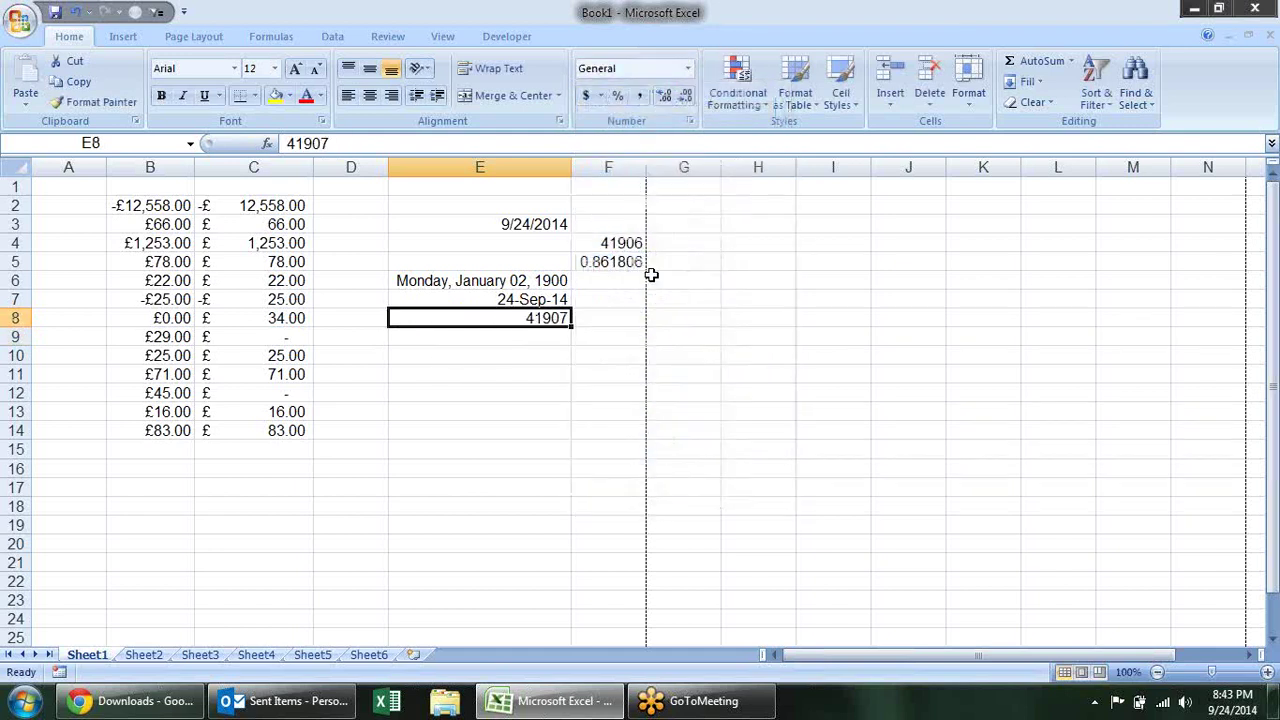
left_click(564, 390)
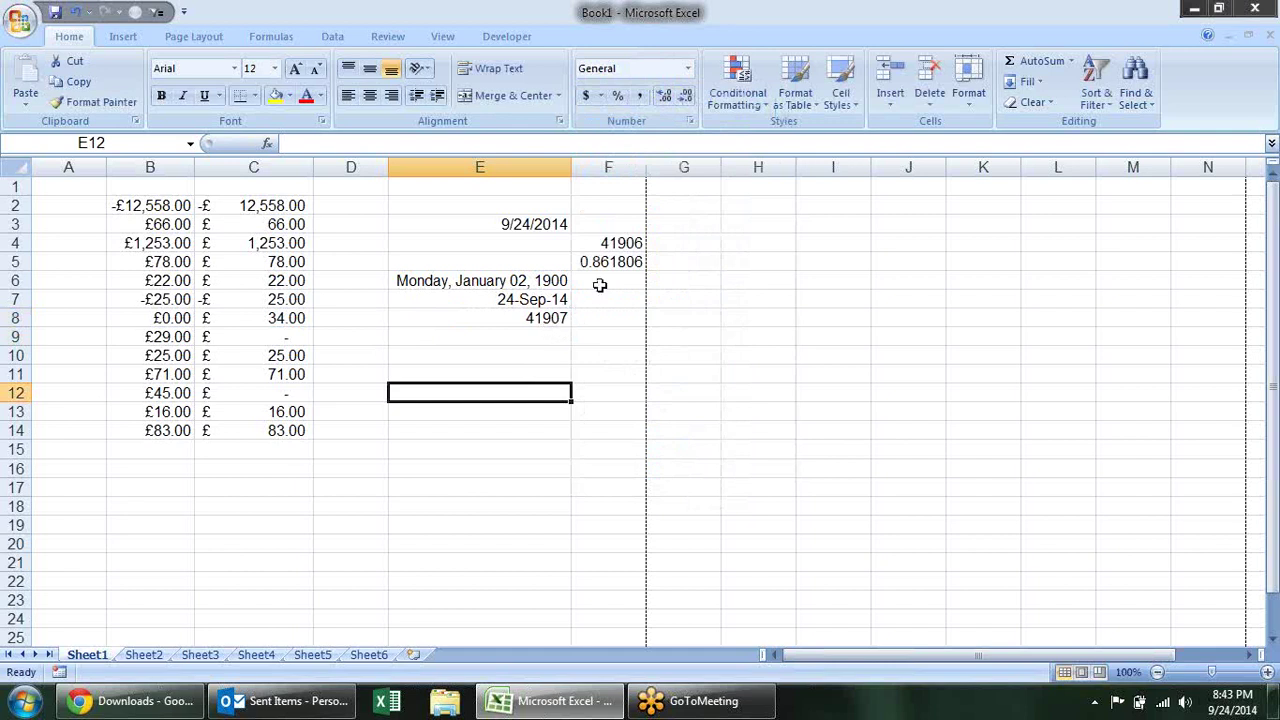
Inspect the serial number in F4 and the time fraction in F5
left_click(610, 245)
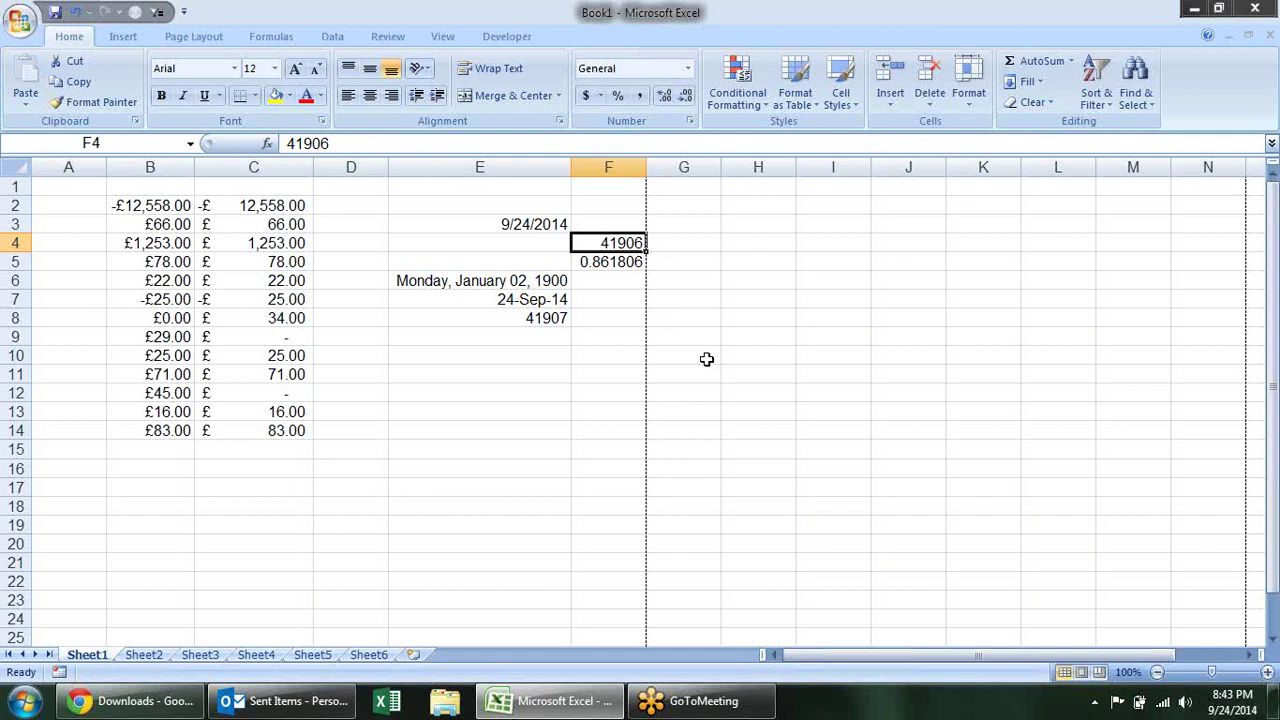
left_click(602, 264)
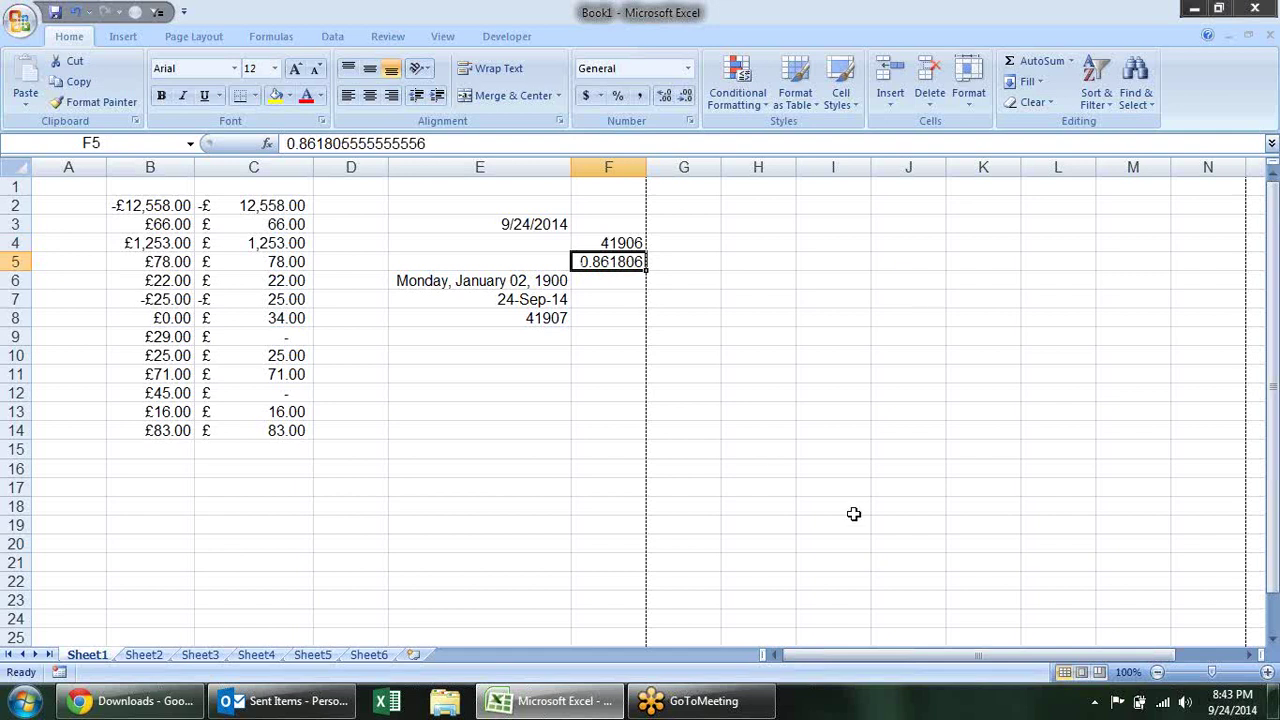
key("Down")
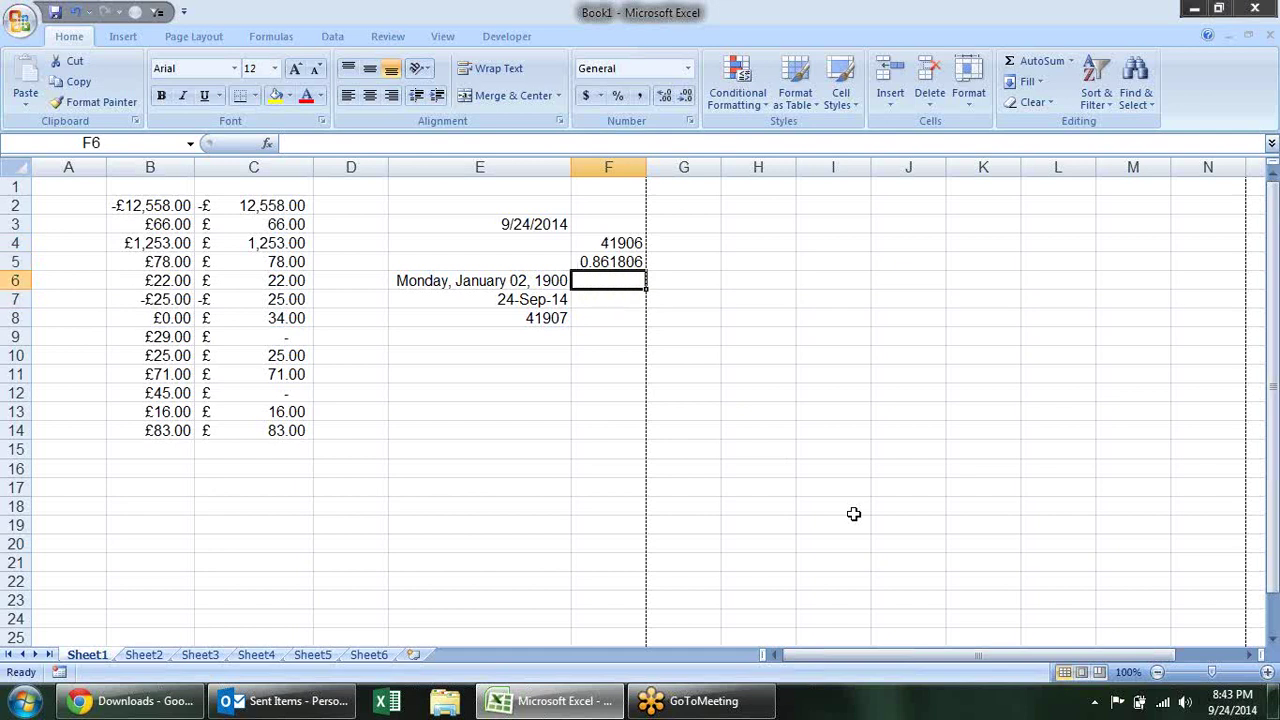
key("Down")
key("Down")
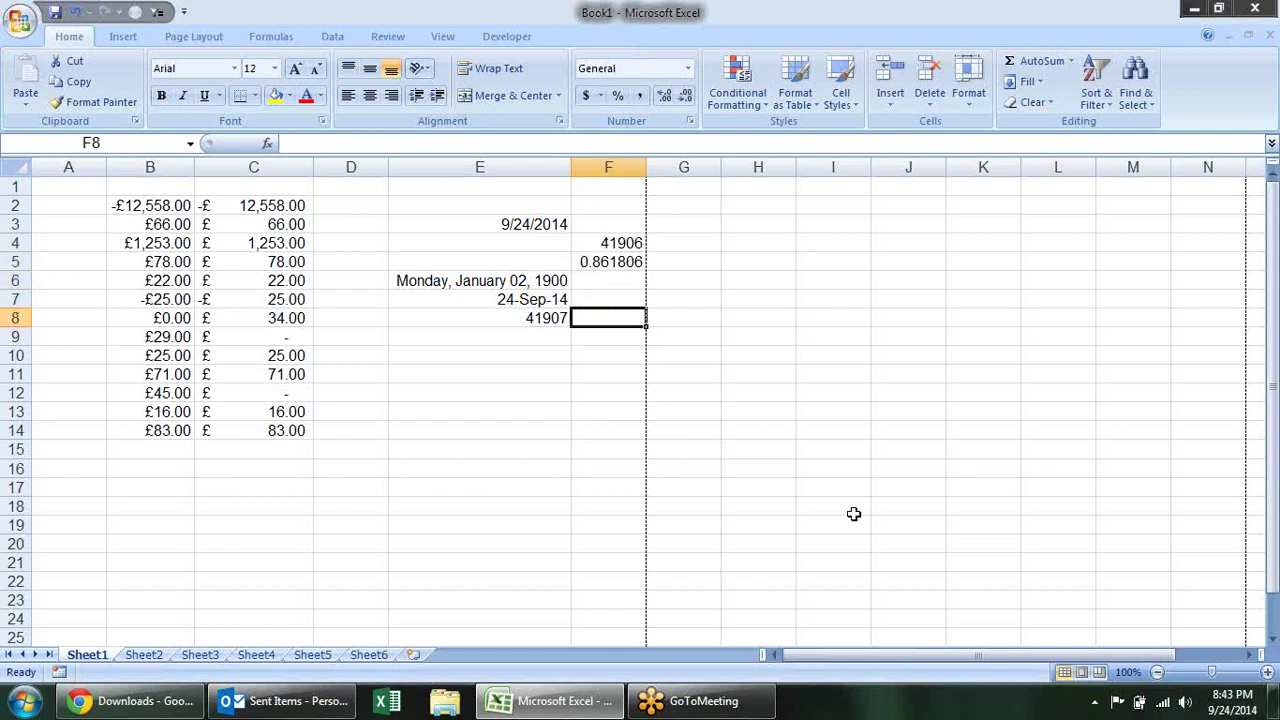
Enter =NOW() in F8 to get the current date and time
type("=now")
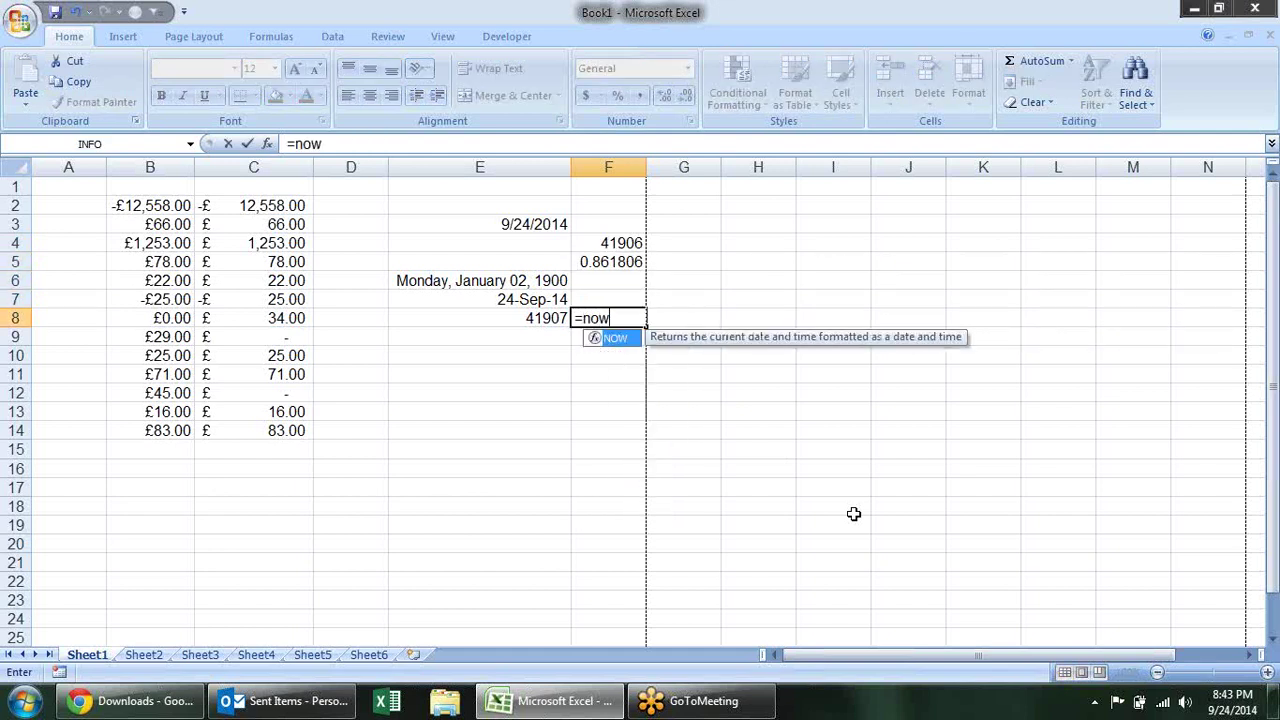
key("Tab")
type(")")
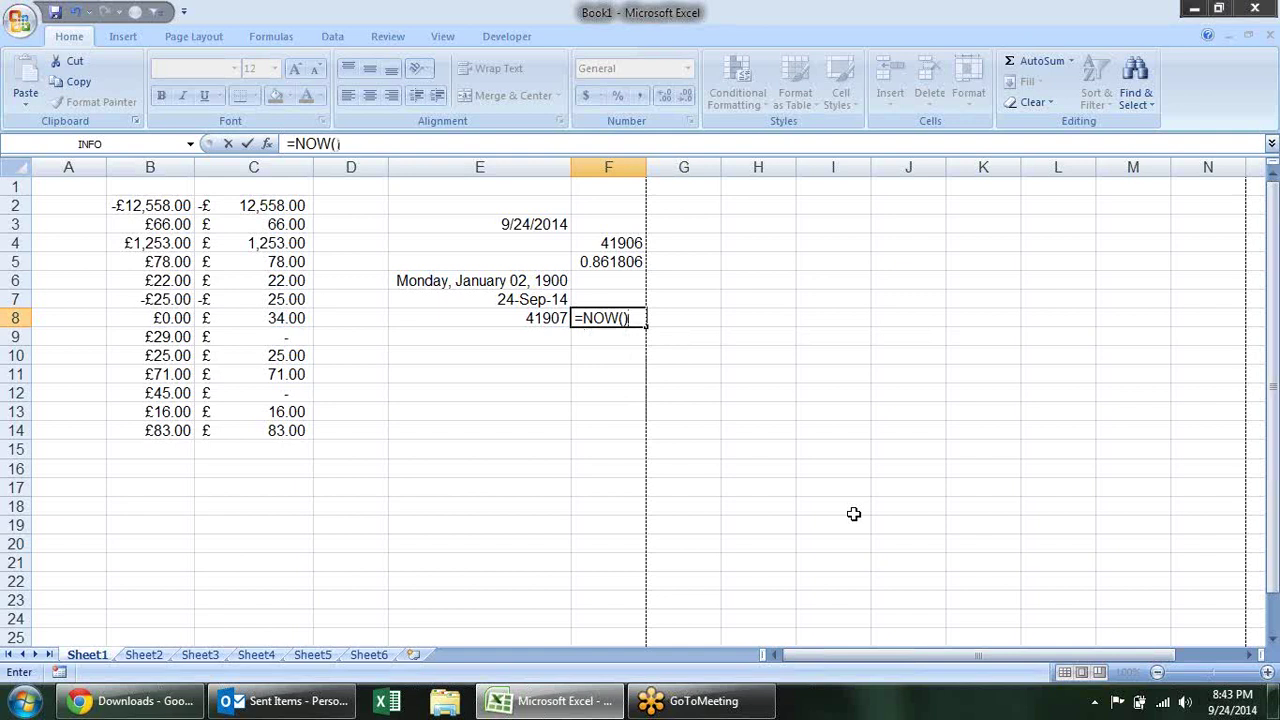
key("Return")
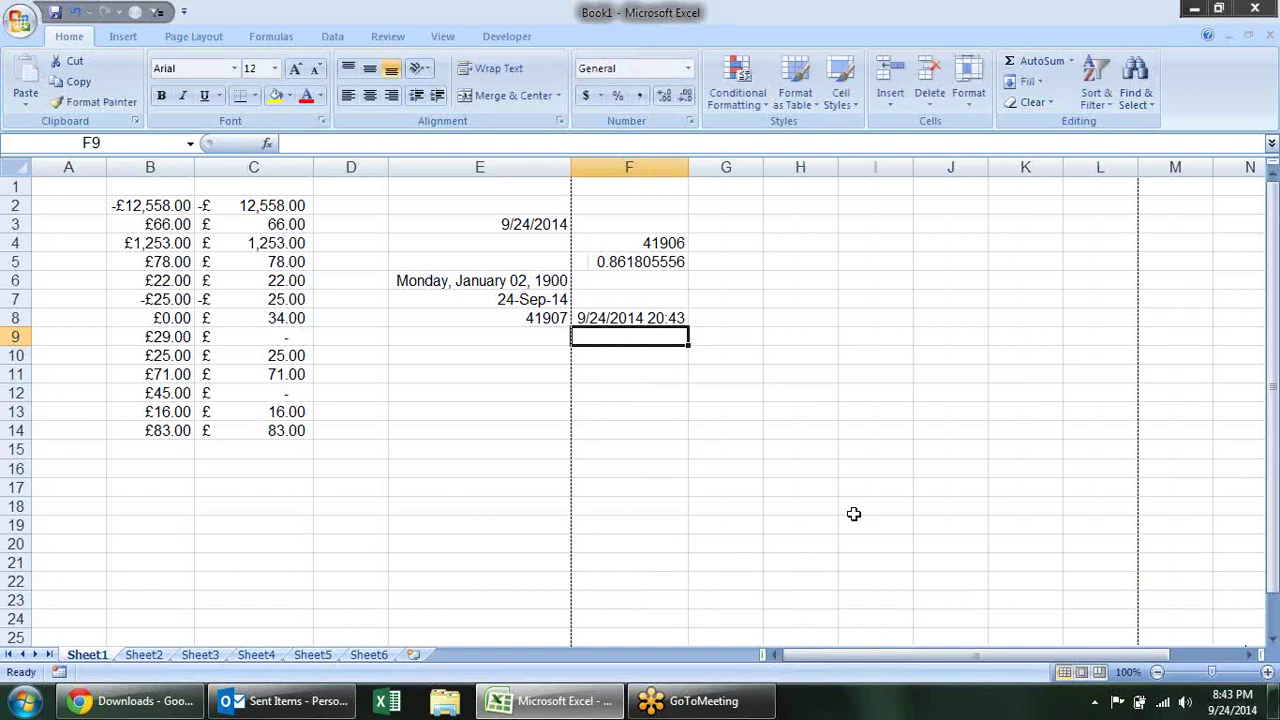
Paste only F8's value into F10 as the frozen number 41906.86382
key("Up")
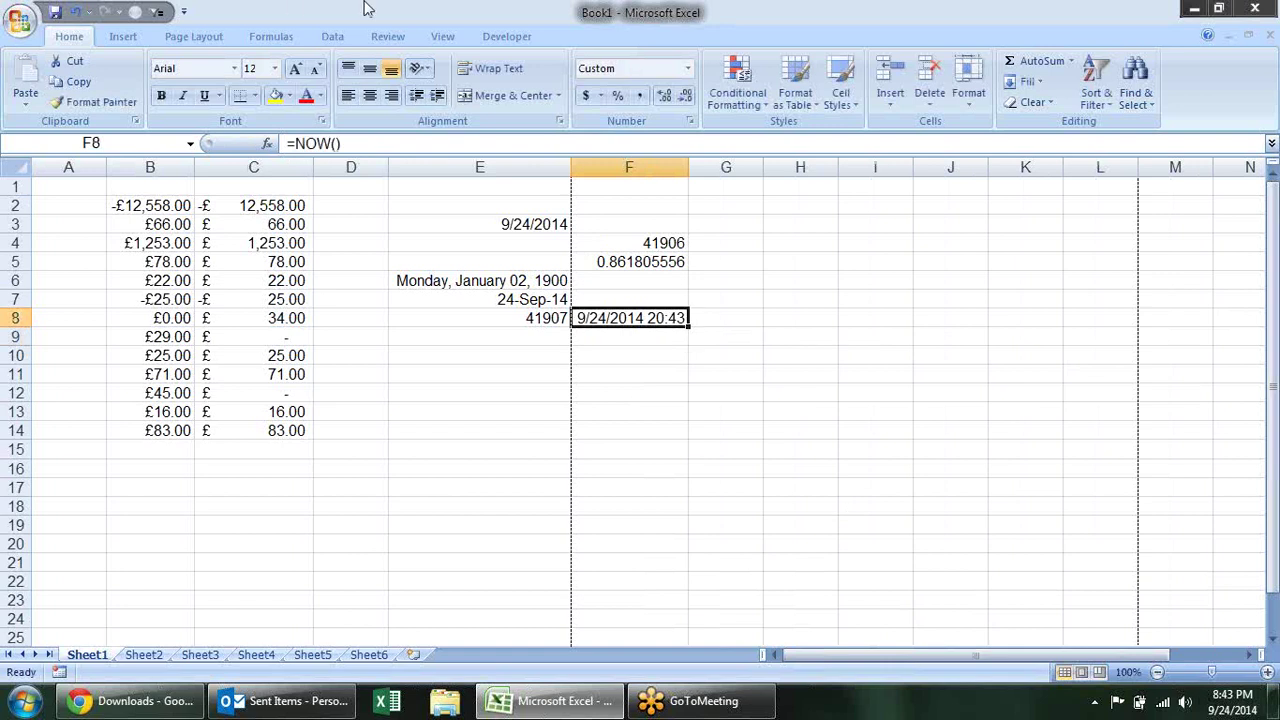
key("ctrl+c")
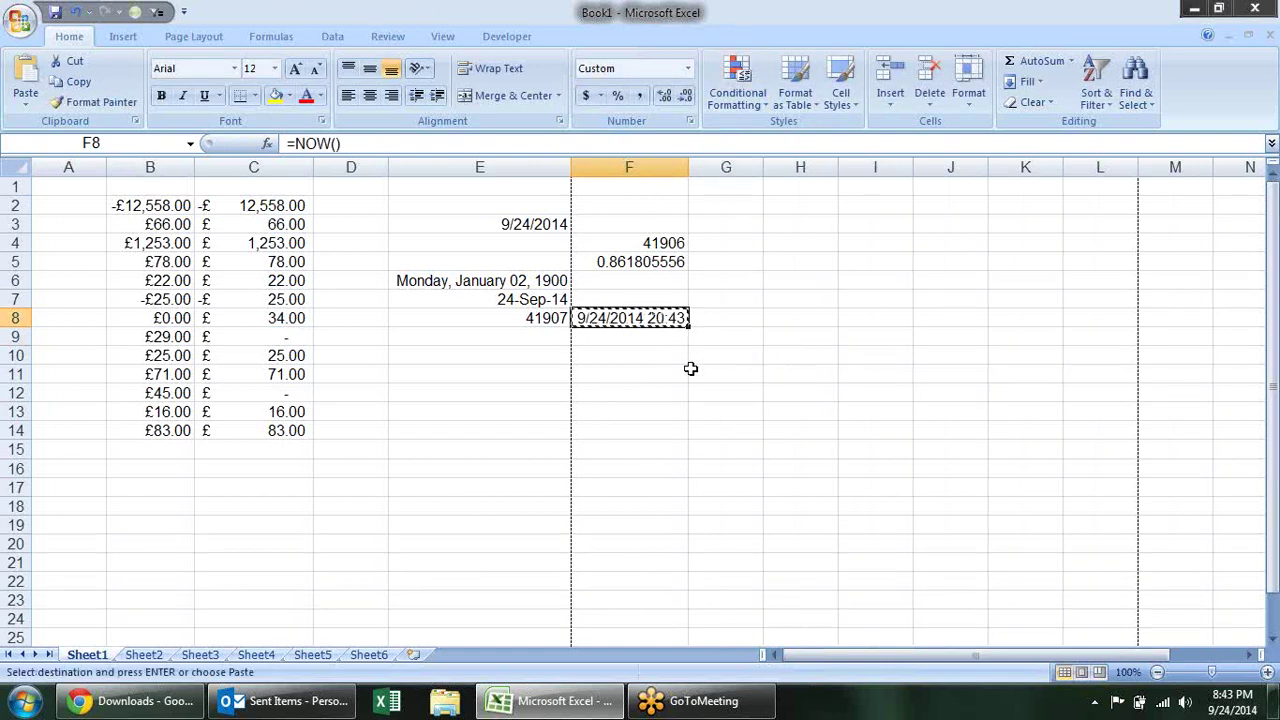
left_click(655, 356)
key("alt+e")
key("s")
key("v")
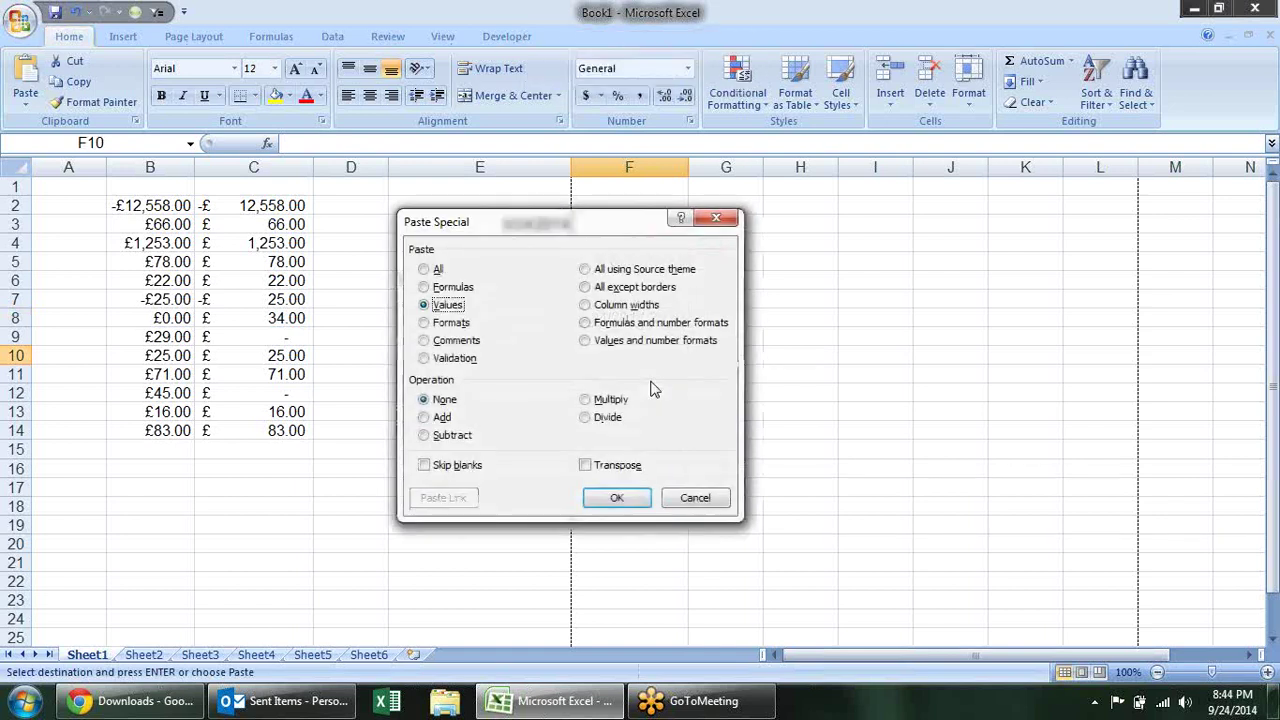
key("Return")
key("Escape")
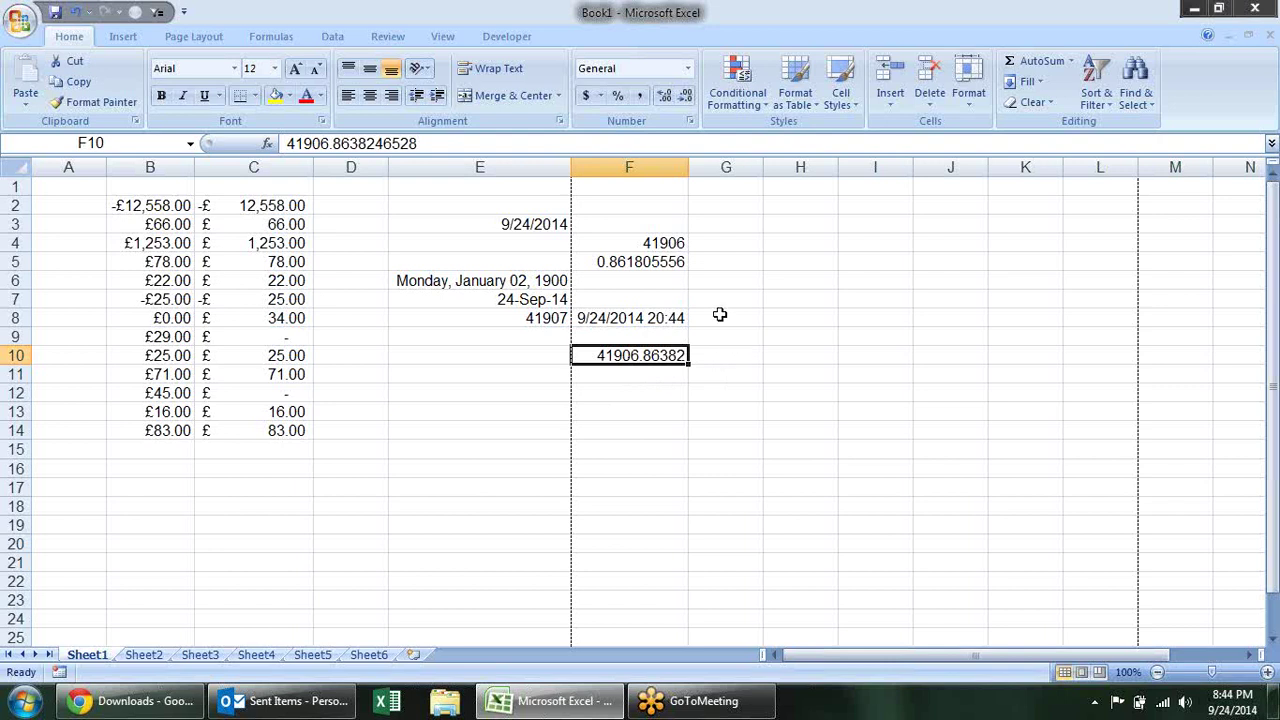
left_click(653, 265)
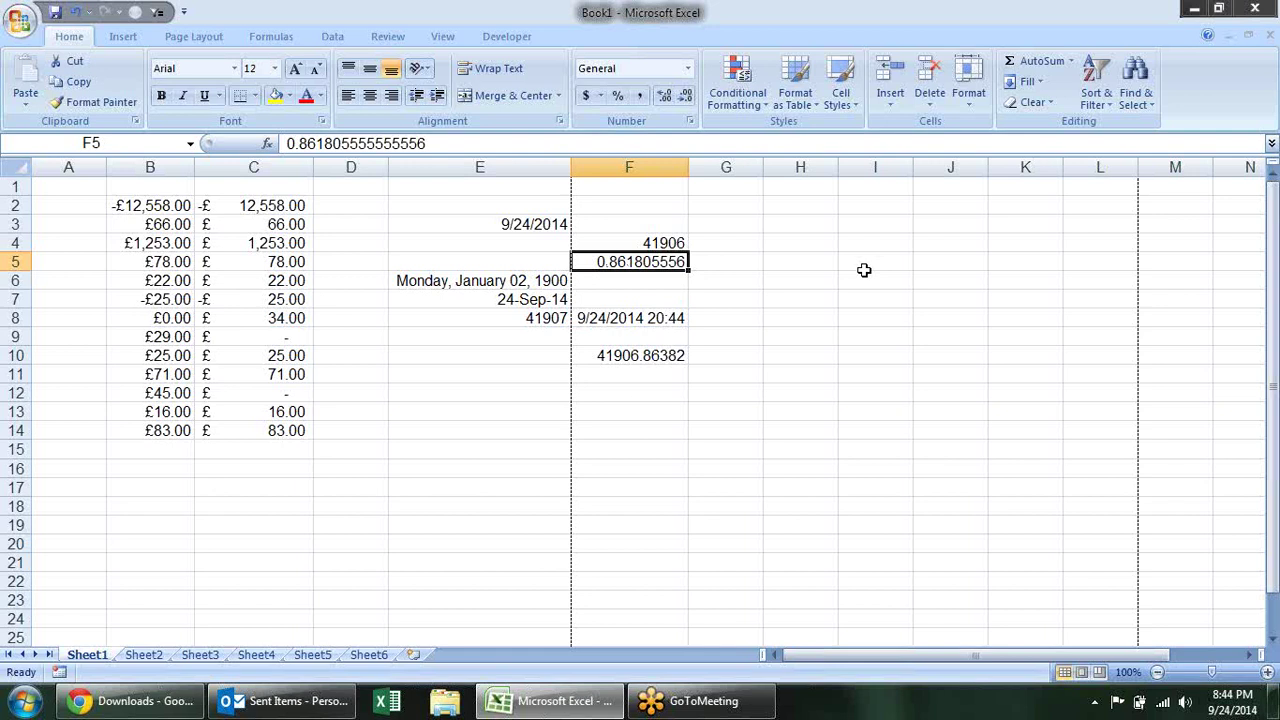
Format E8 as the date 25-Sep-14 with Ctrl+Shift+#
left_click(541, 321)
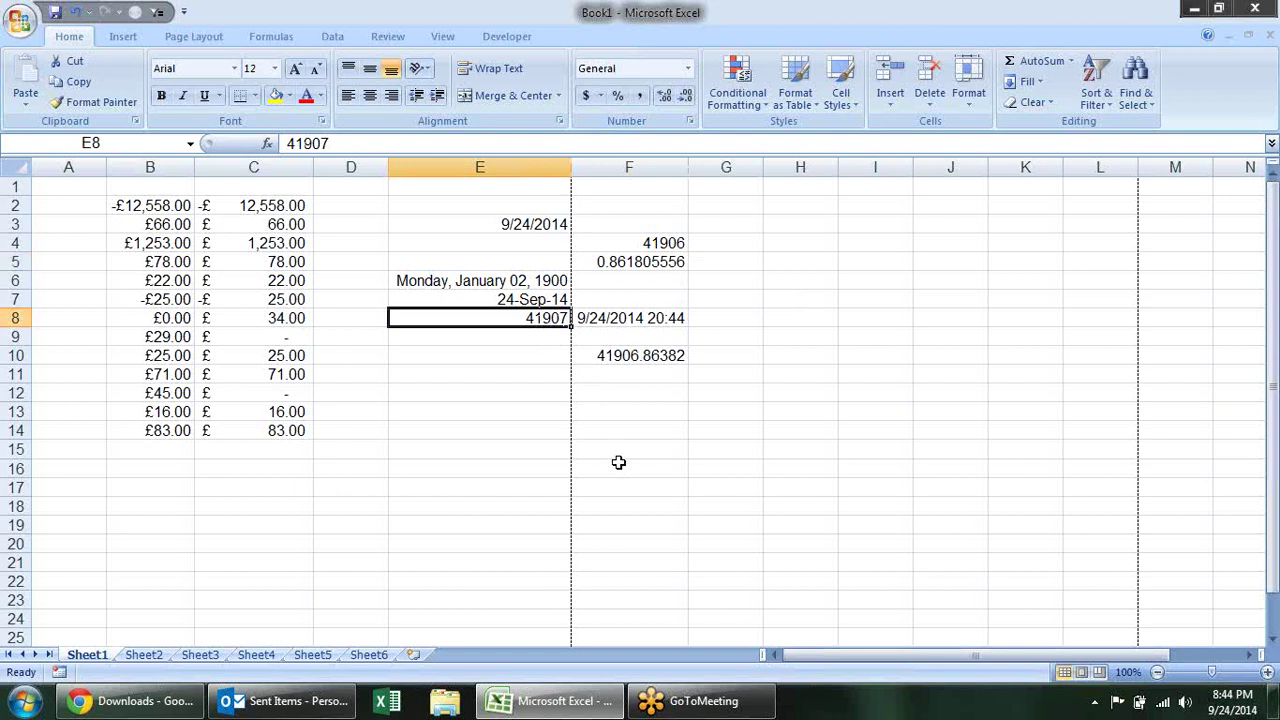
key("ctrl+shift+3")
key("Down")
key("Down")
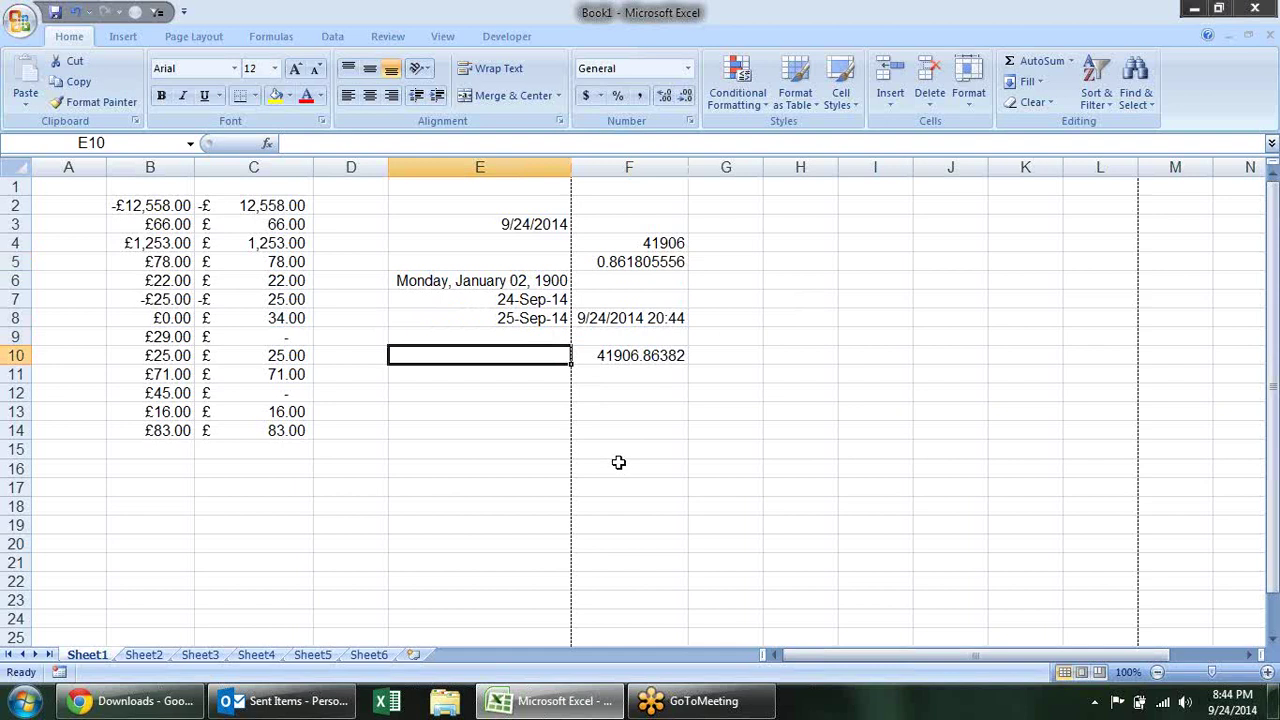
type("1")
key("Escape")
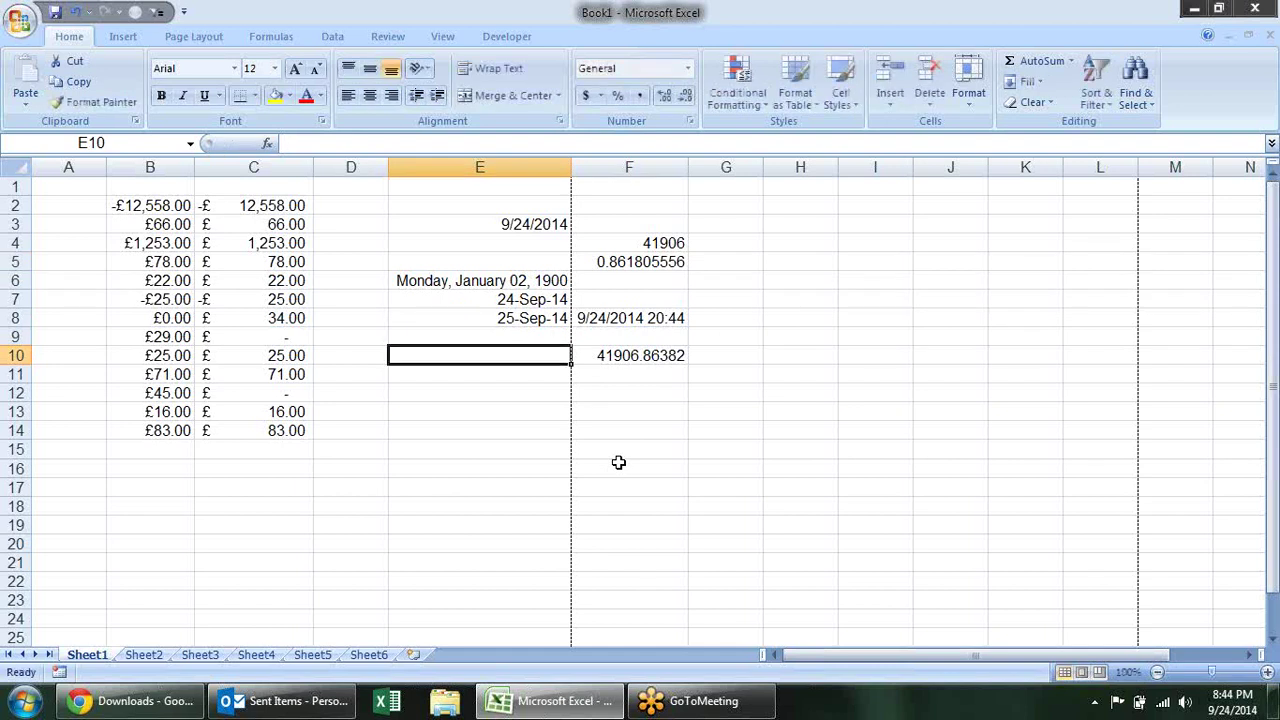
key("Up")
Enter 5 in E9 and give it the General format
type("5")
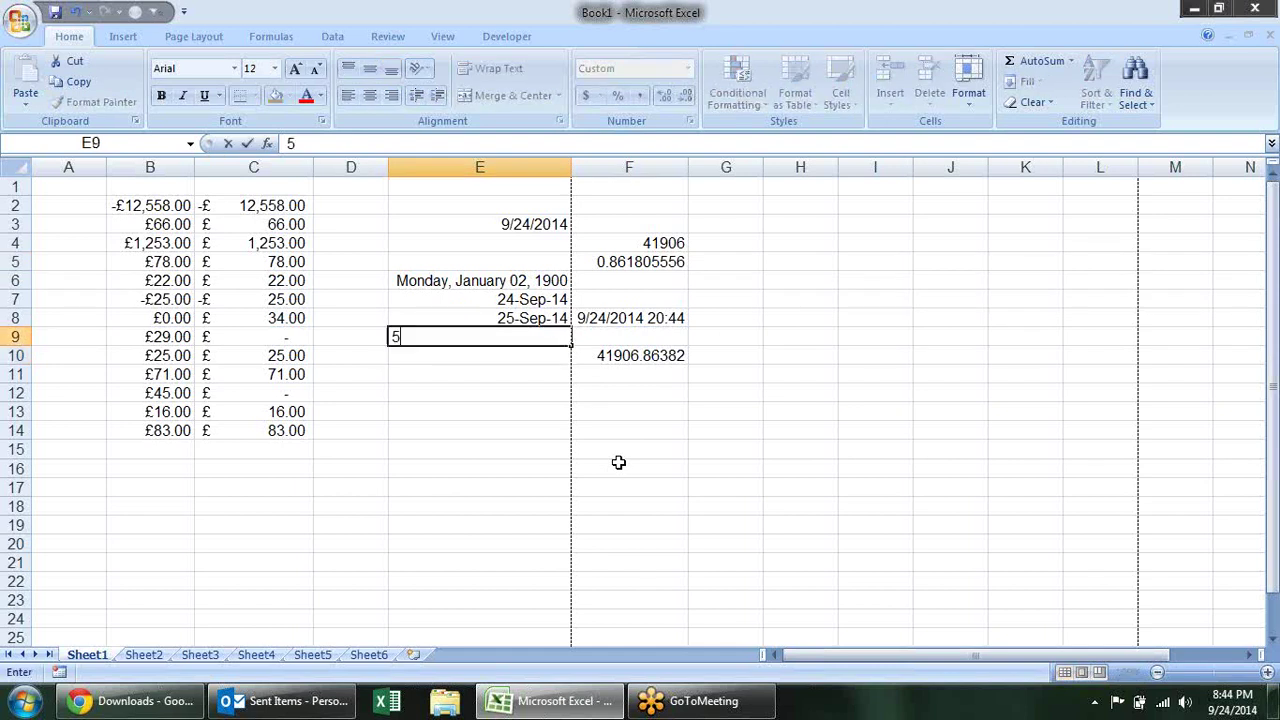
key("Return")
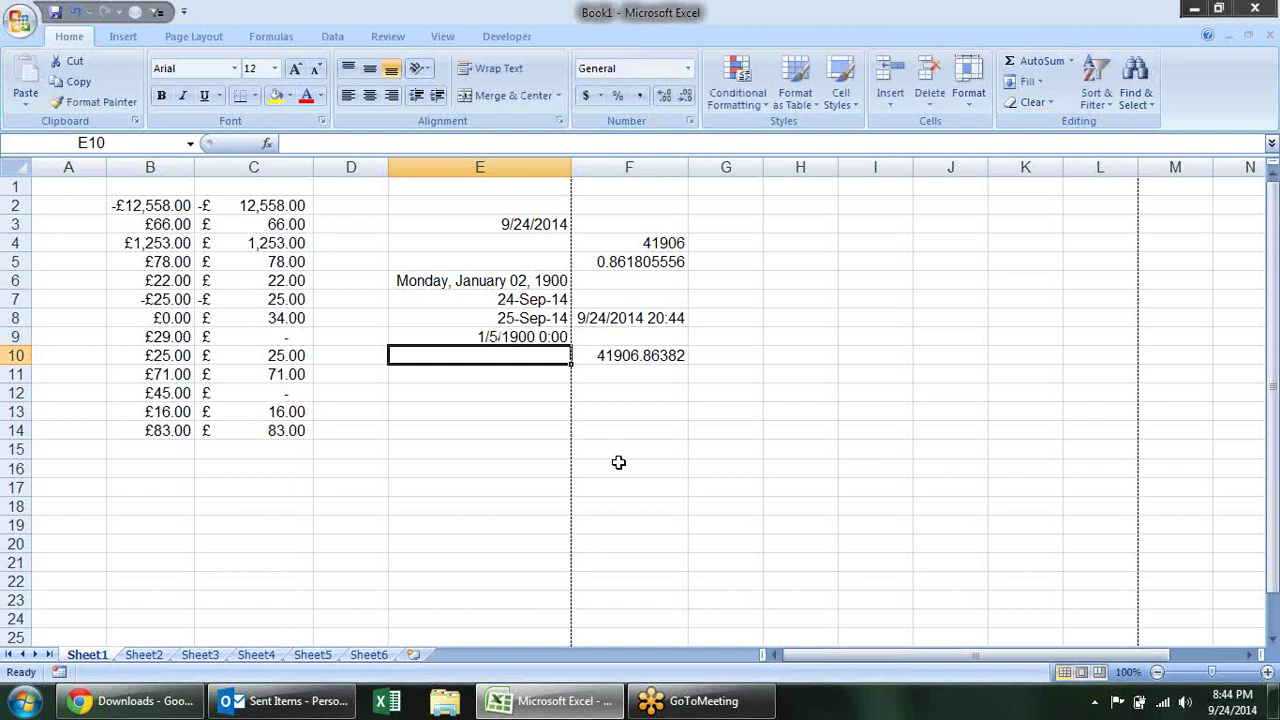
key("Up")
key("ctrl+shift+asciitilde")
Enter =E8+E9 in E10 to get the date 30-Sep-14
key("Down")
type("=")
key("Up")
key("Up")
key("Up")
key("Down")
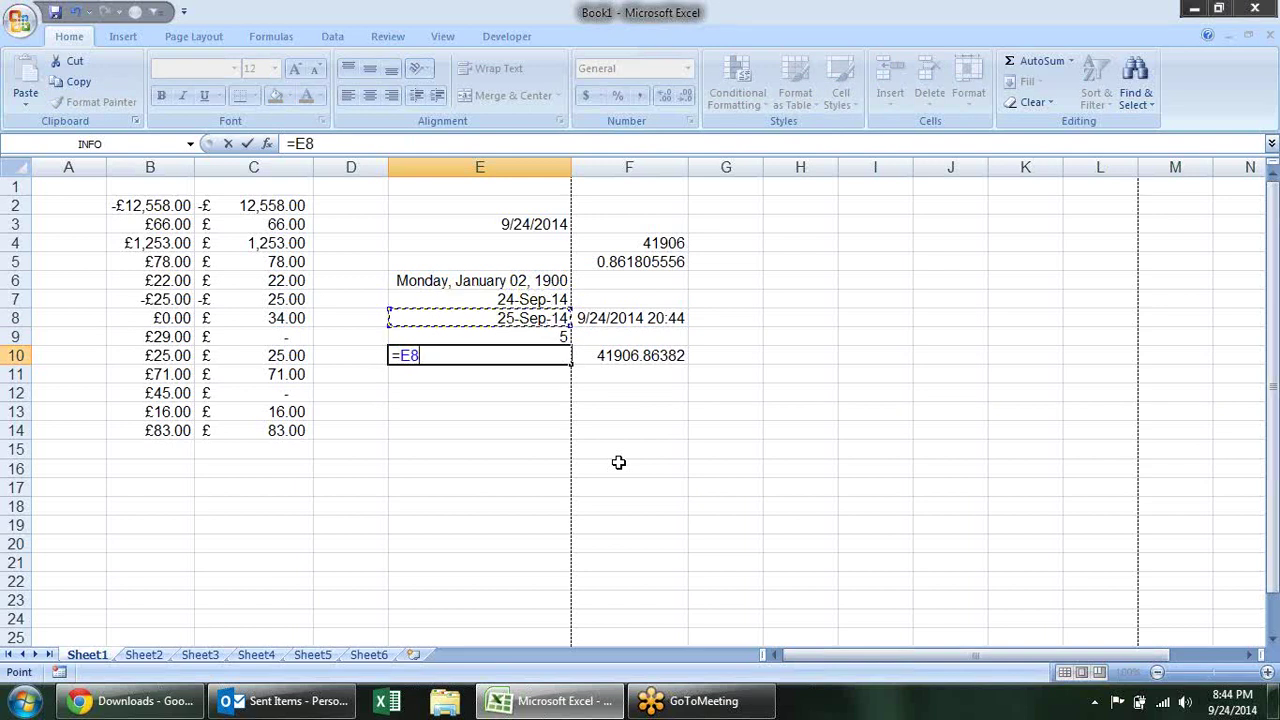
type("+")
key("Up")
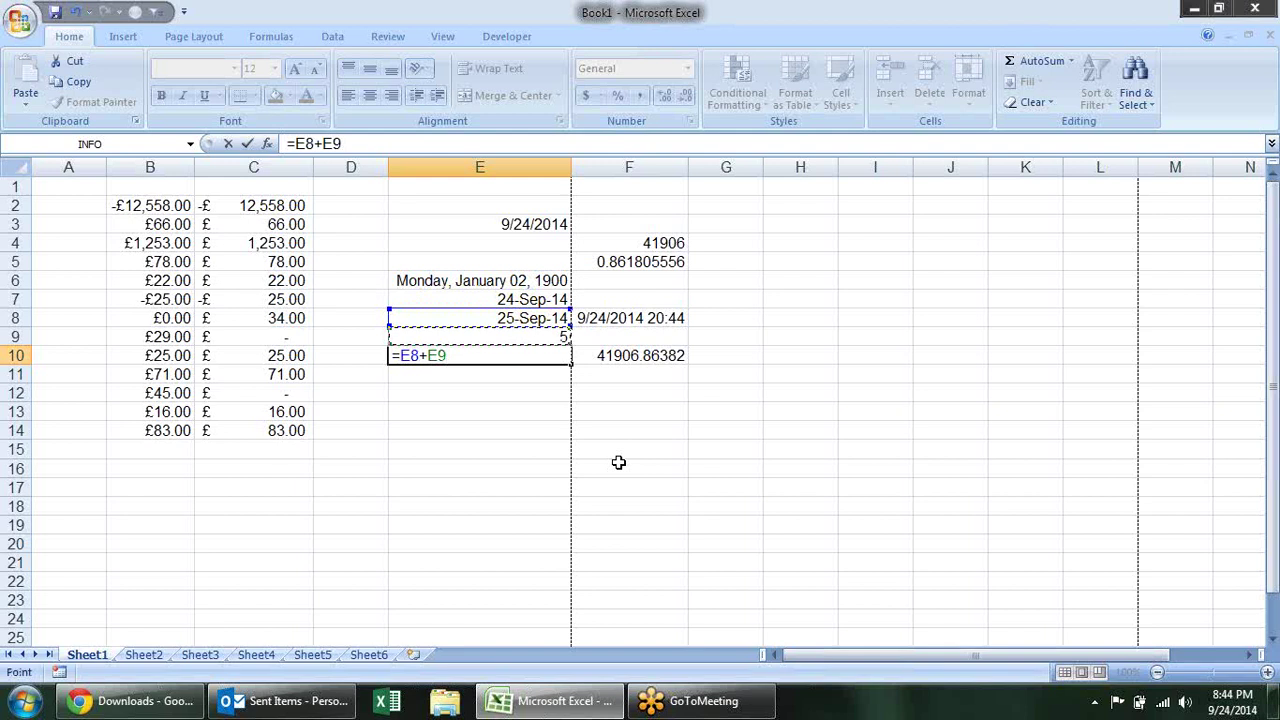
key("Return")
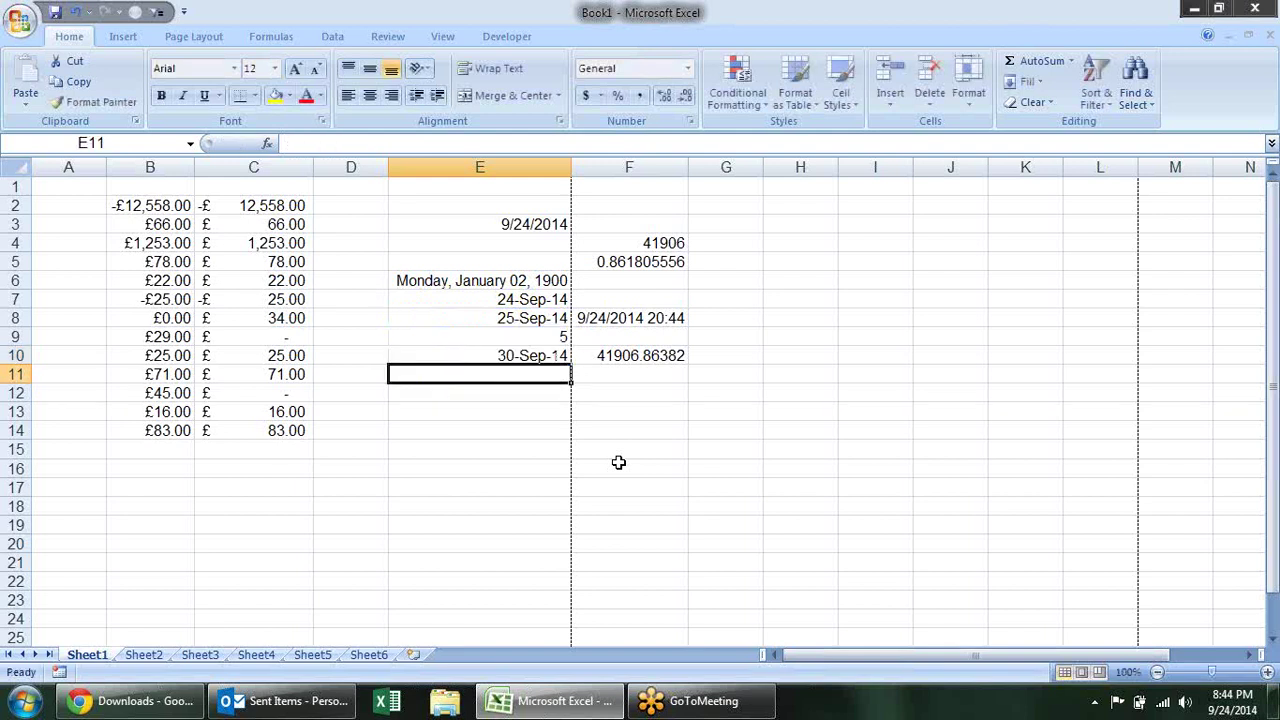
key("Up")
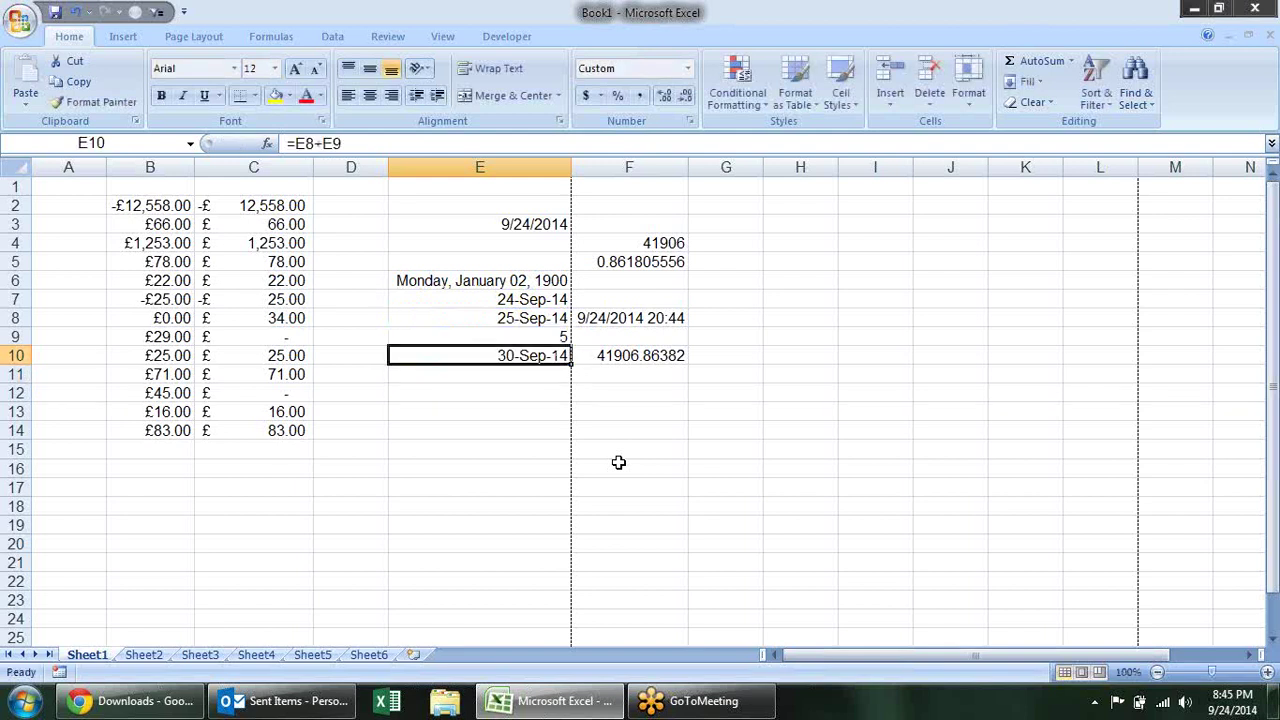
key("Up")
key("Up")
key("Up")
key("Up")
key("Up")
key("Right")
key("Right")
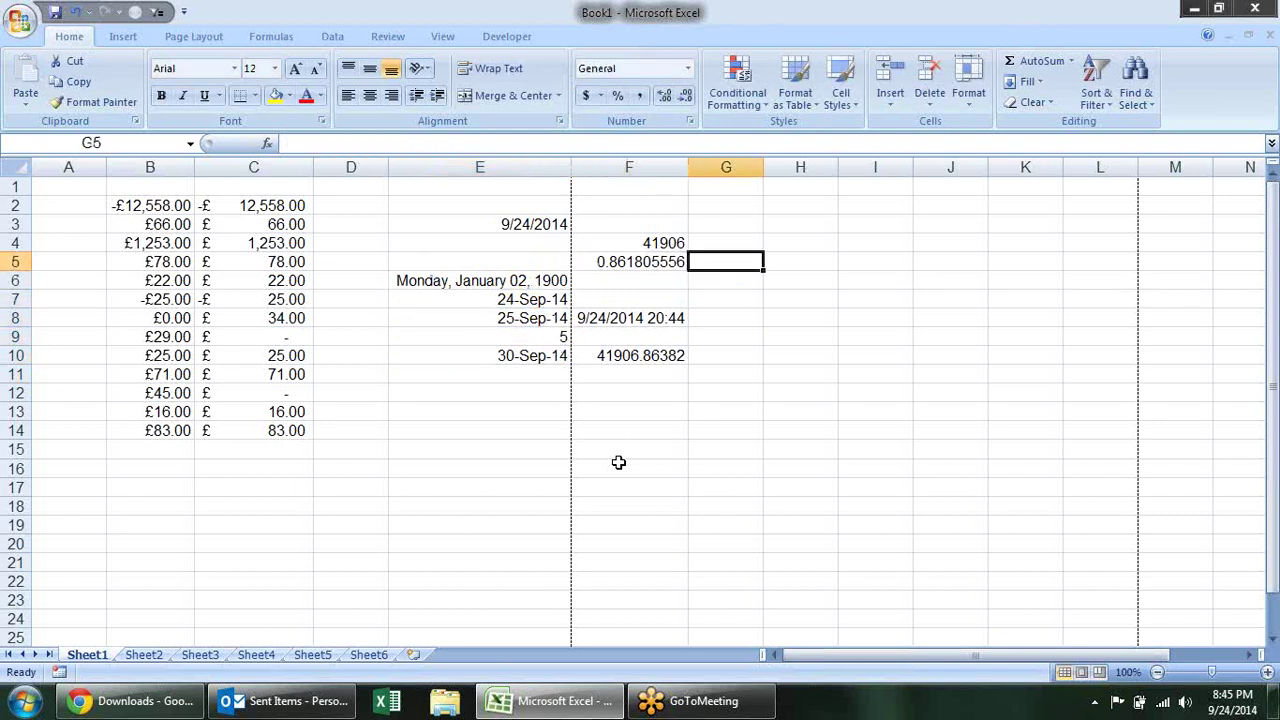
Try 5 in G5 and =F5+G5 in H5, giving 5.861806
type("5")
key("Return")
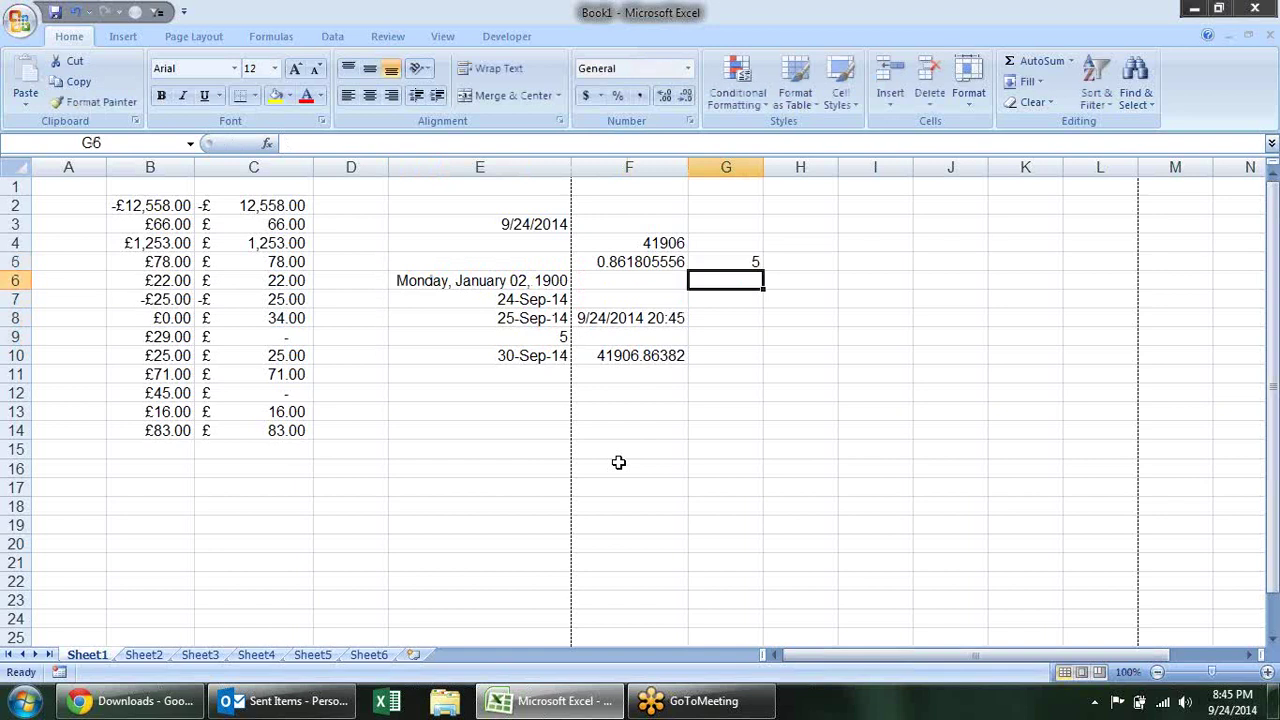
key("Up")
key("Right")
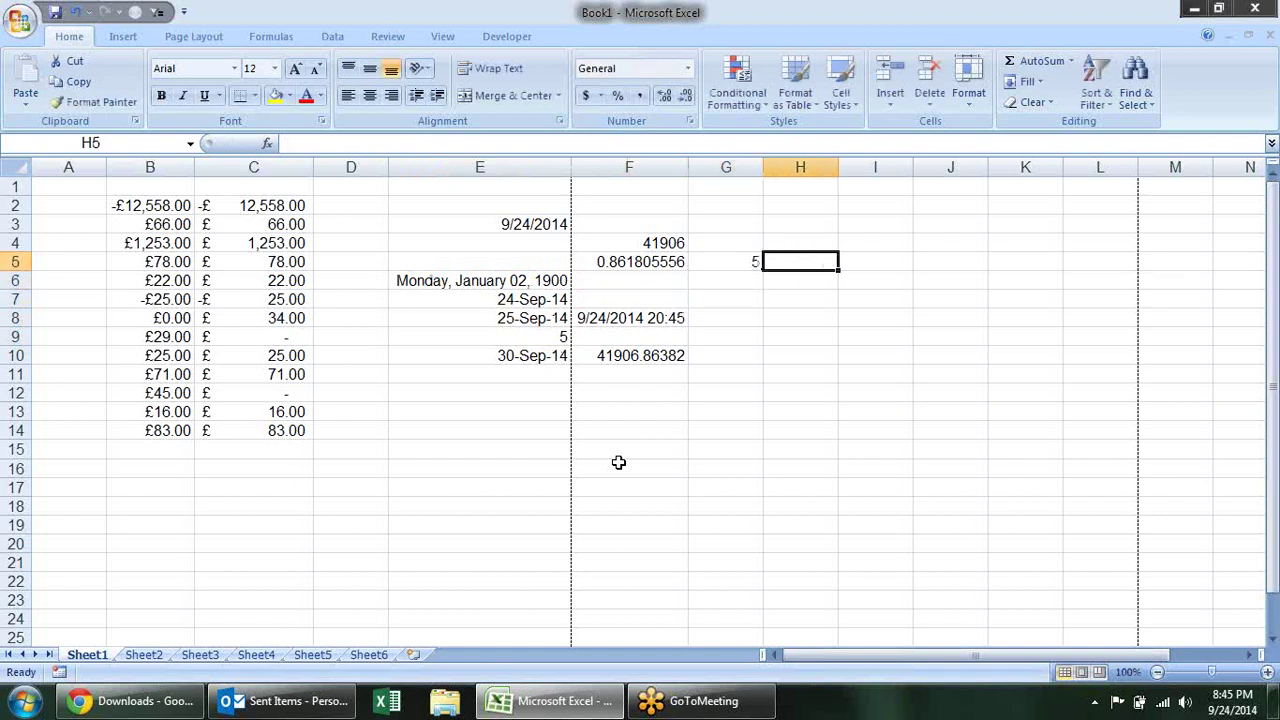
type("=")
key("Left")
key("Left")
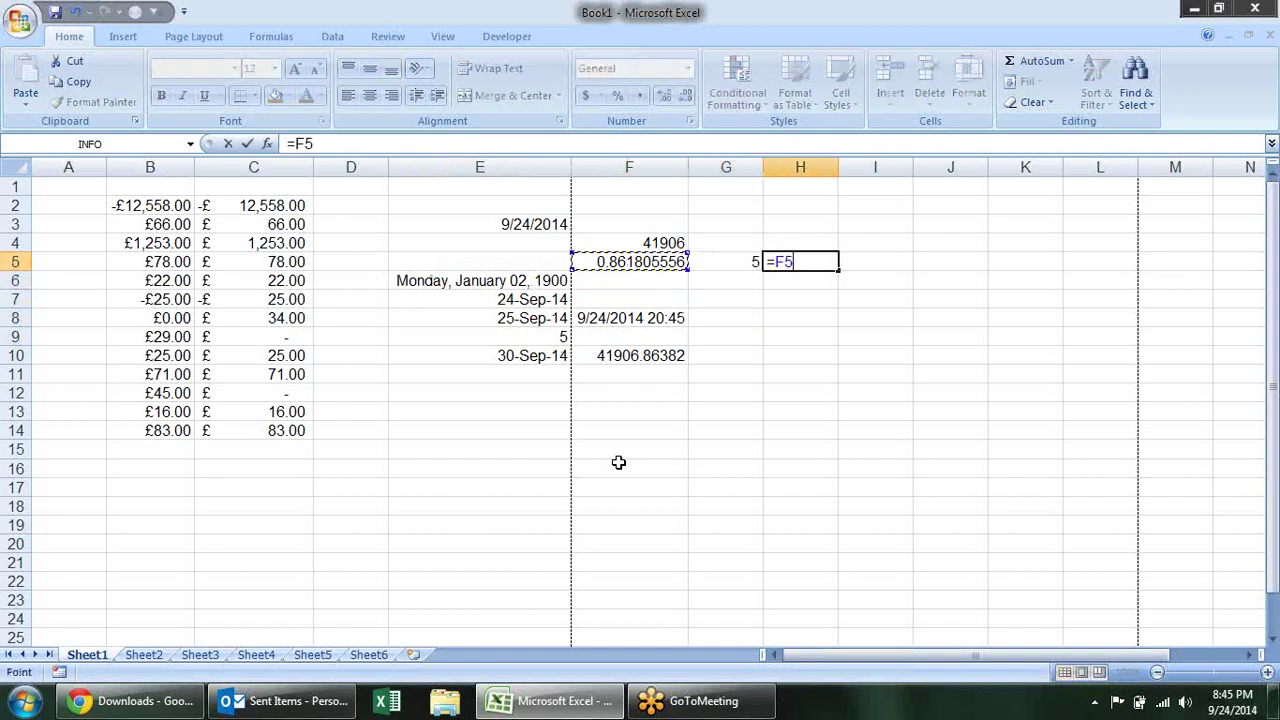
type("+")
key("Left")
key("Return")
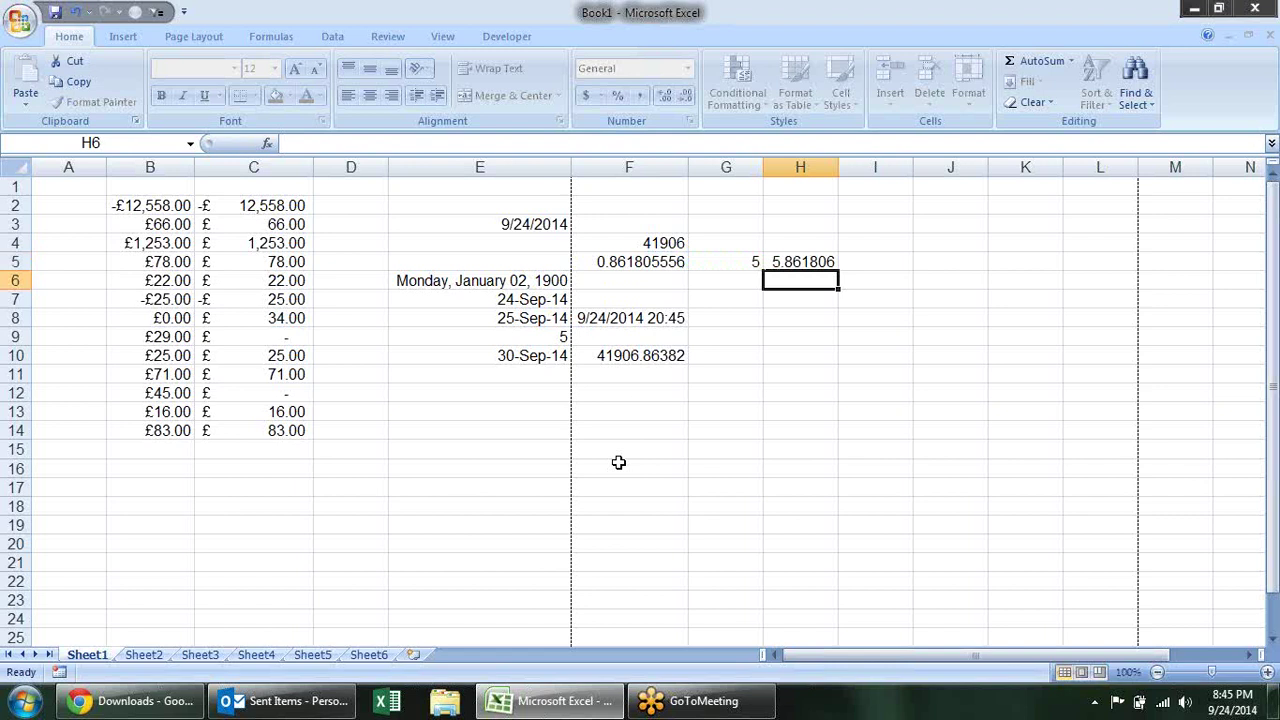
Format F5 as the time 8:41 PM with Ctrl+Shift+@
key("Up")
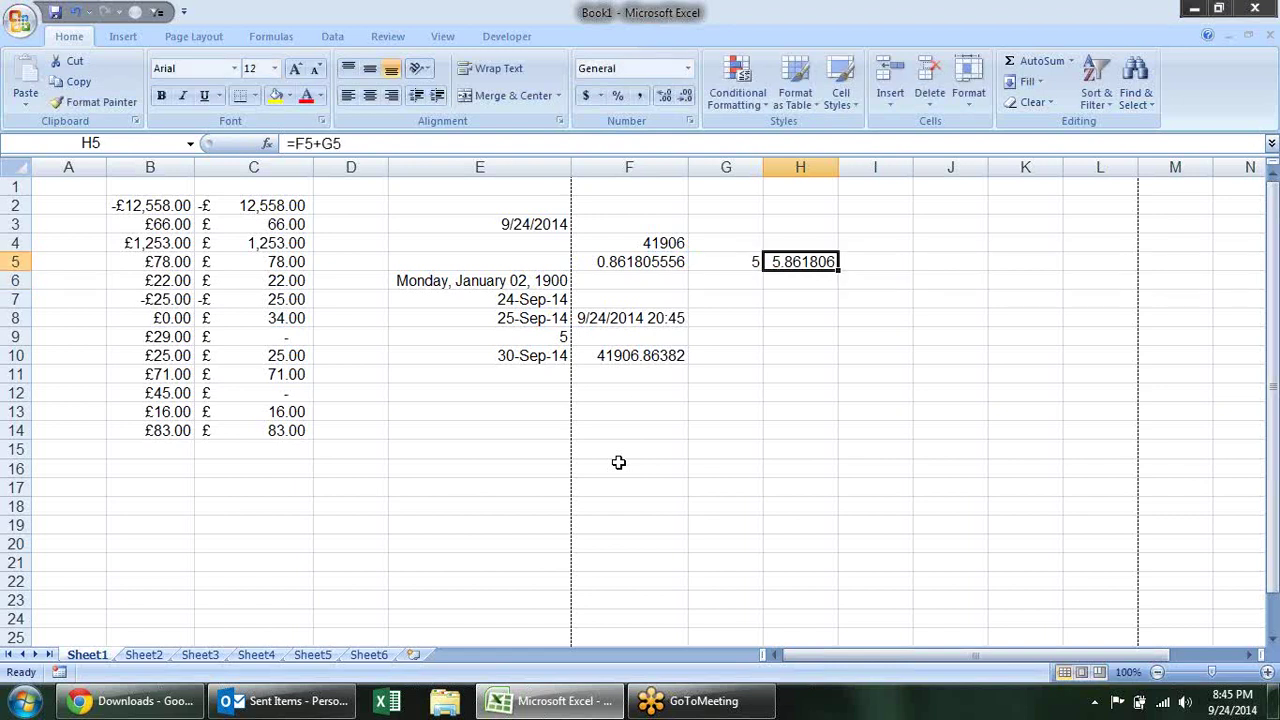
key("Left")
key("Left")
key("ctrl+shift+2")
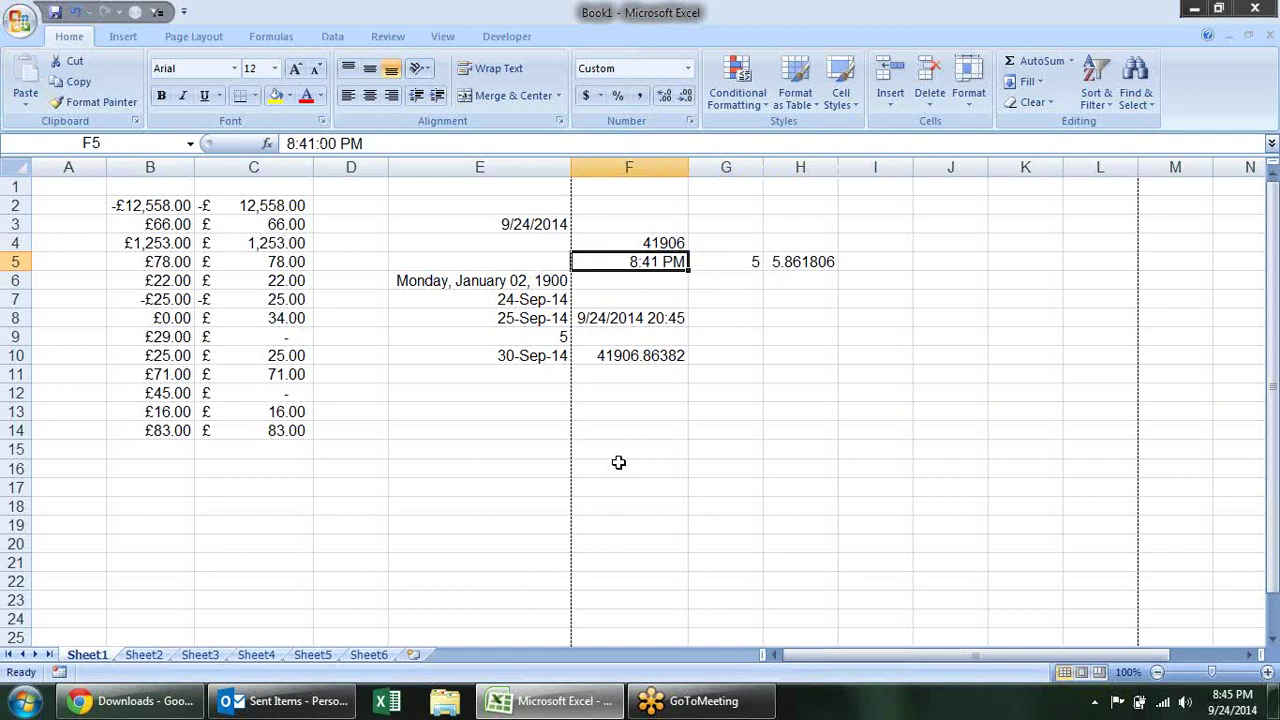
Clear the trial values from G5 and H5
key("Right")
key("shift+Right")
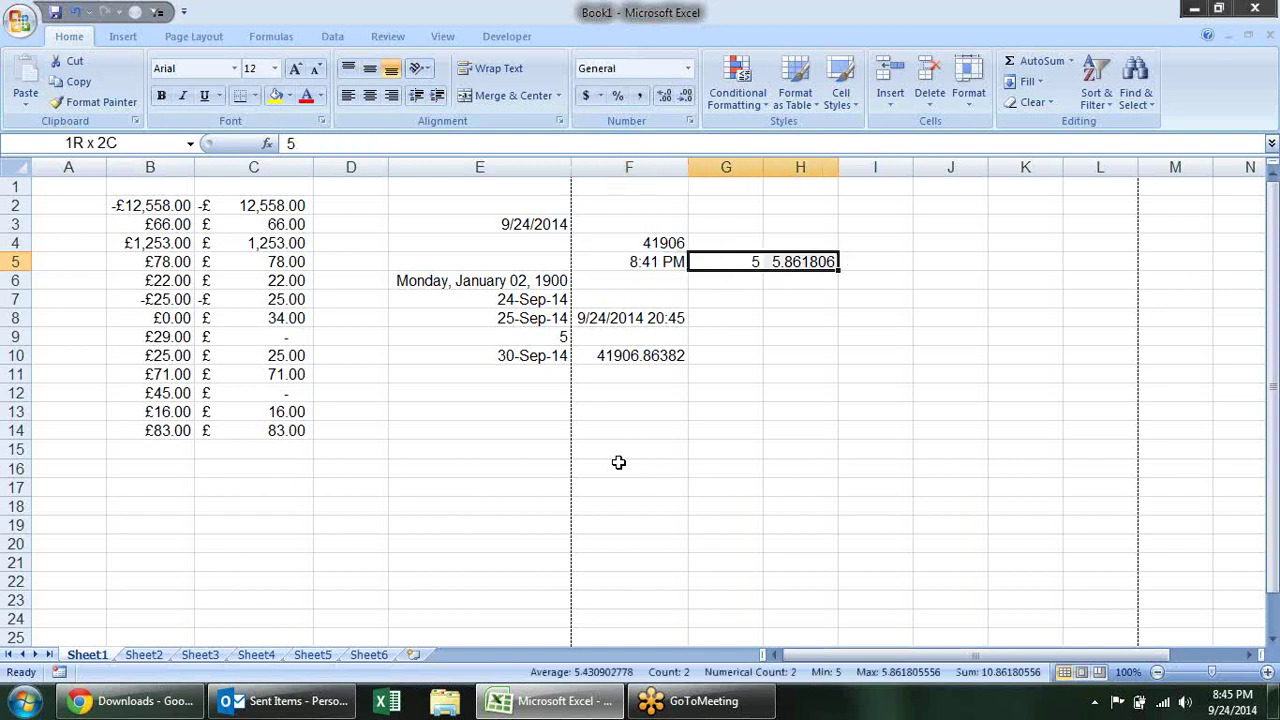
key("Delete")
key("Down")
key("Down")
key("Down")
key("Down")
key("Down")
key("Left")
key("Right")
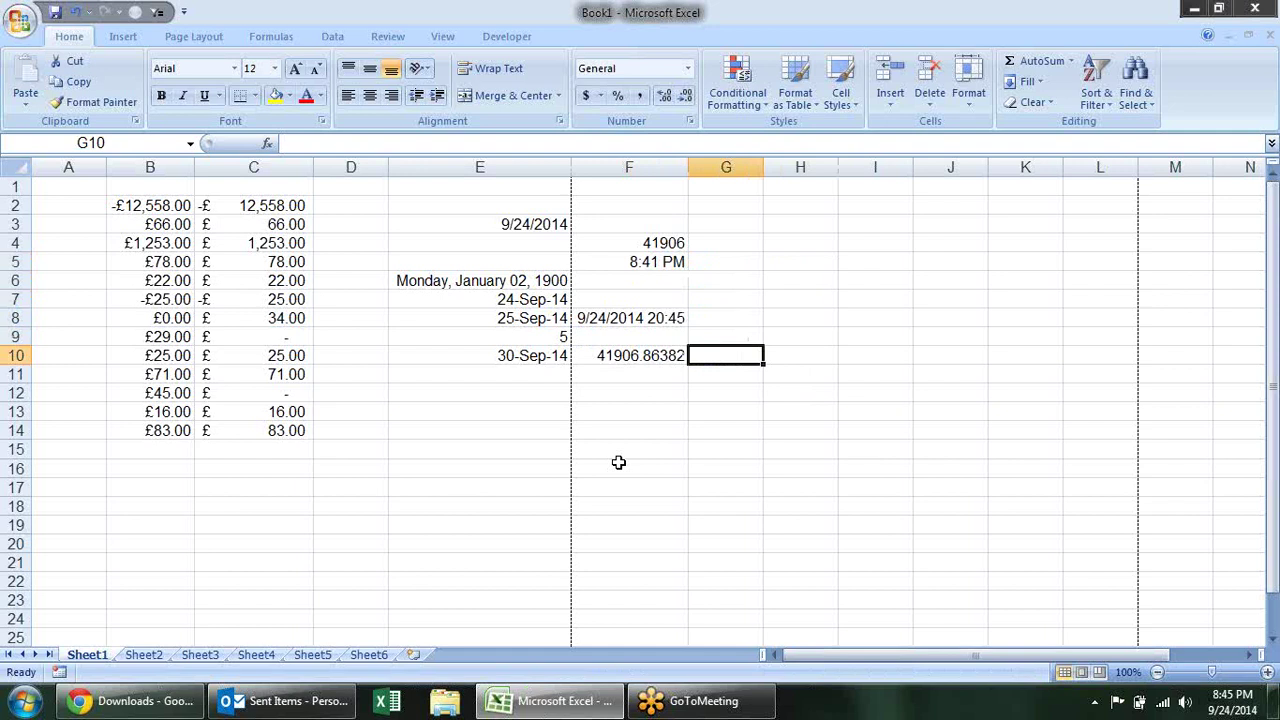
Enter =2/24 in G5 for two hours (0.083333)
key("Up")
key("Up")
key("Up")
key("Up")
key("Up")
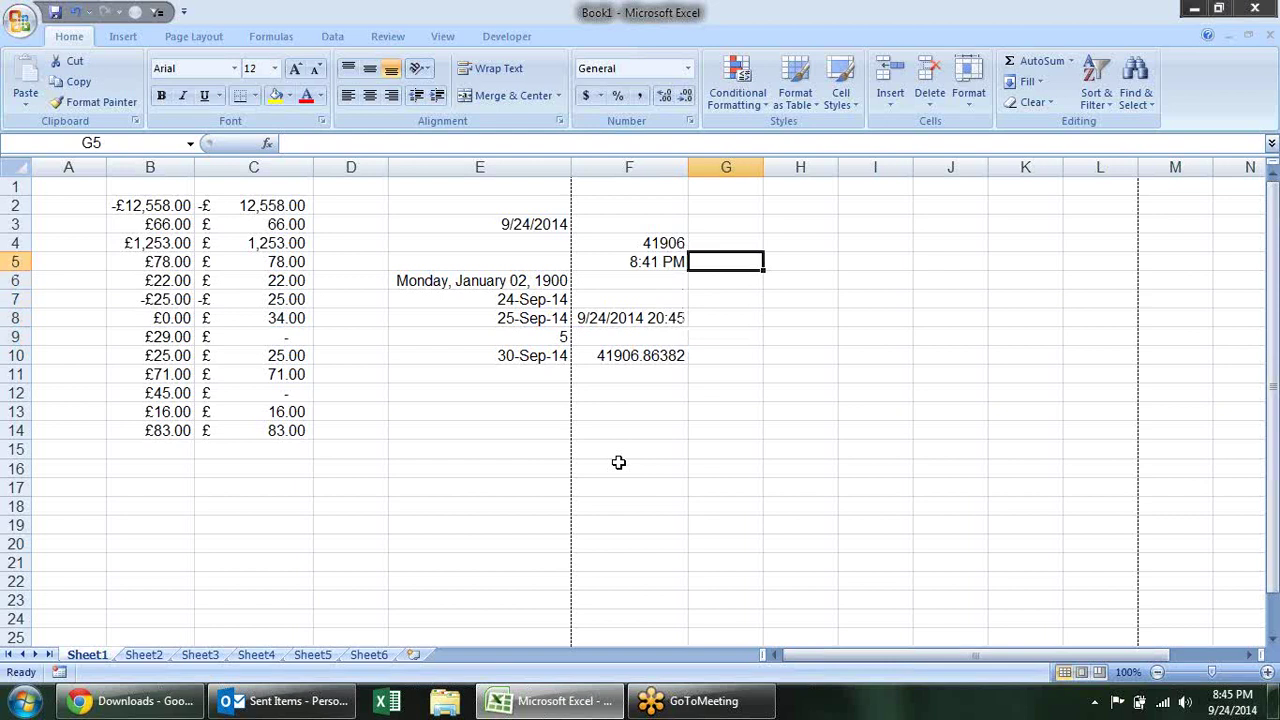
type("=")
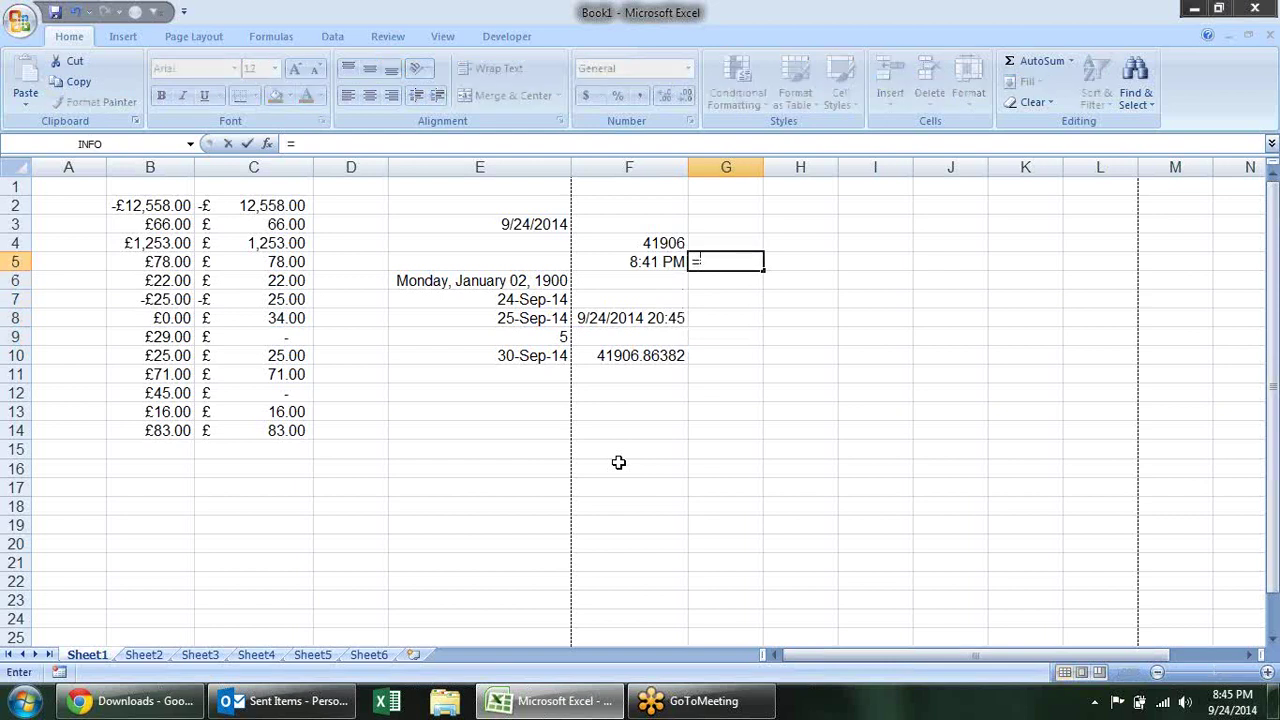
type("2/24")
key("Return")
key("Up")
Enter =F5+G5 in H5 so it shows 10:41 PM
key("Right")
type("=")
key("Left")
key("Left")
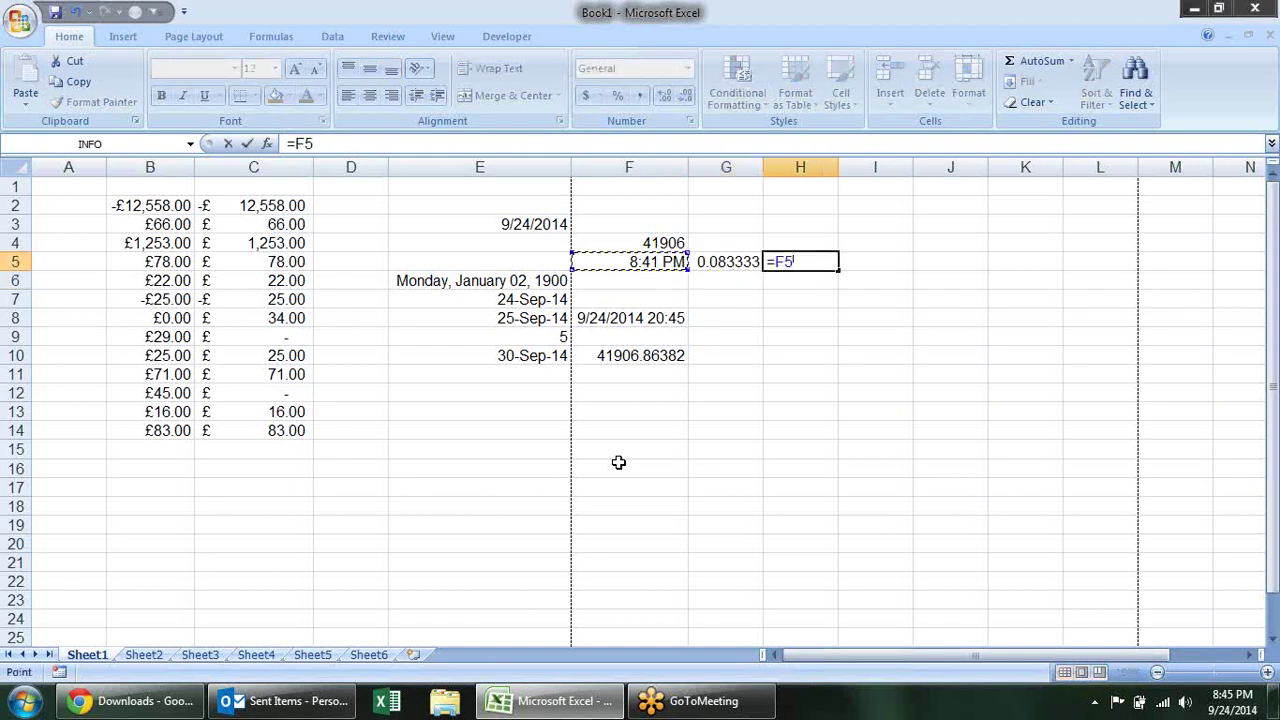
type("+")
key("Left")
key("Return")
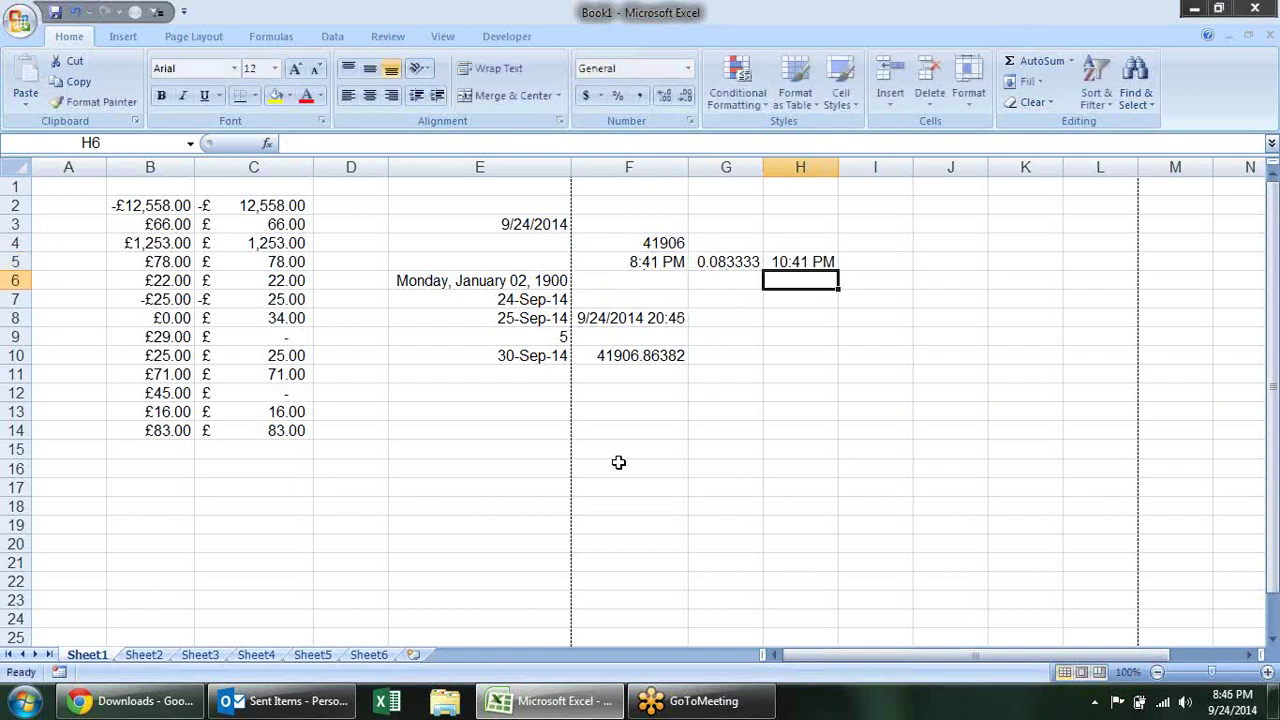
key("Up")
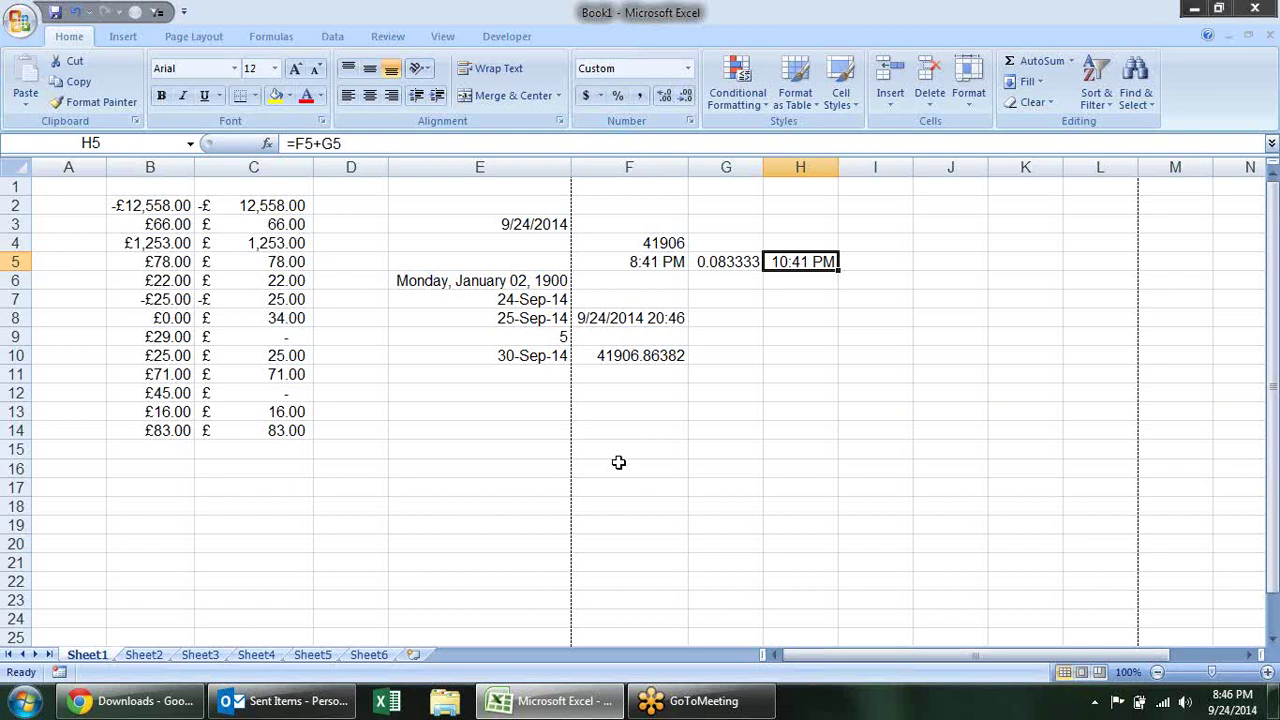
Bring up Format Cells on the Date category for E3's 9/24/2014 and move the dialog aside
left_click_drag(462, 203, 830, 380)
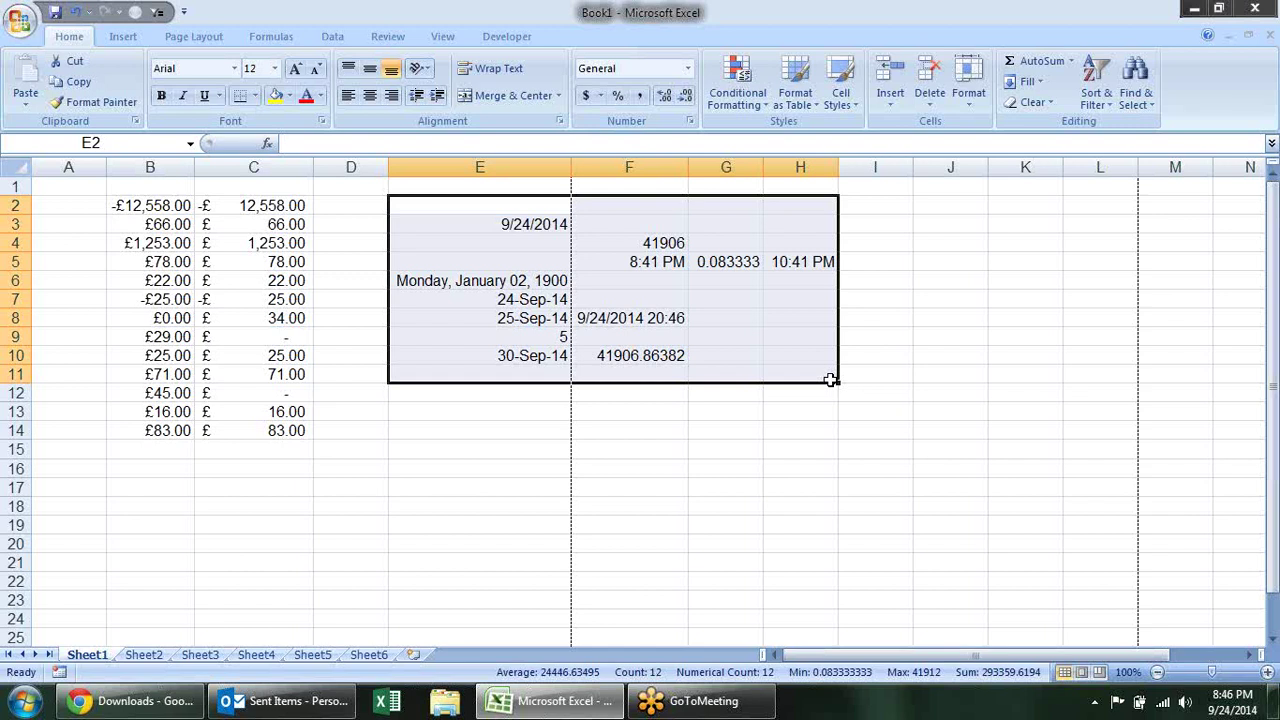
key("Down")
key("Down")
key("Down")
key("Down")
key("Down")
key("Down")
key("Down")
key("Down")
key("Down")
key("Down")
key("Up")
key("Up")
key("Up")
key("Up")
key("Up")
key("Up")
key("Up")
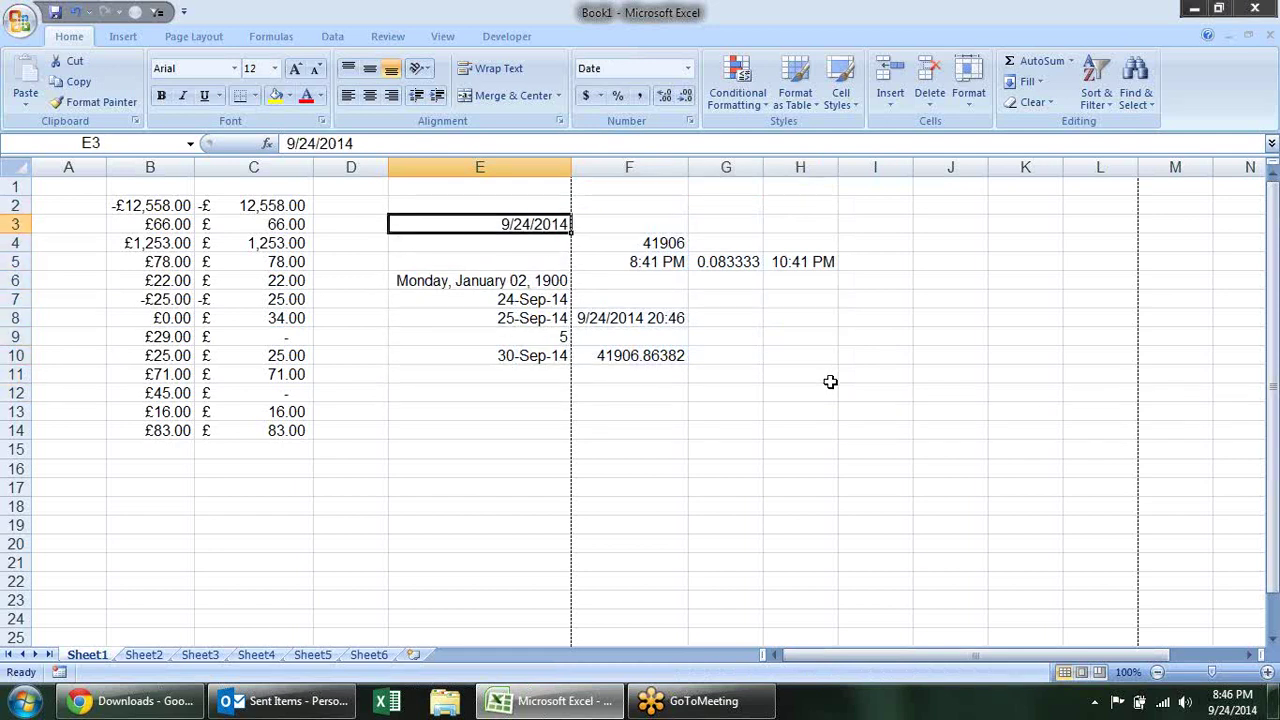
left_click(691, 122)
mouse_move(574, 131)
left_mouse_down()
mouse_move(892, 132)
mouse_move(865, 133)
left_mouse_up()
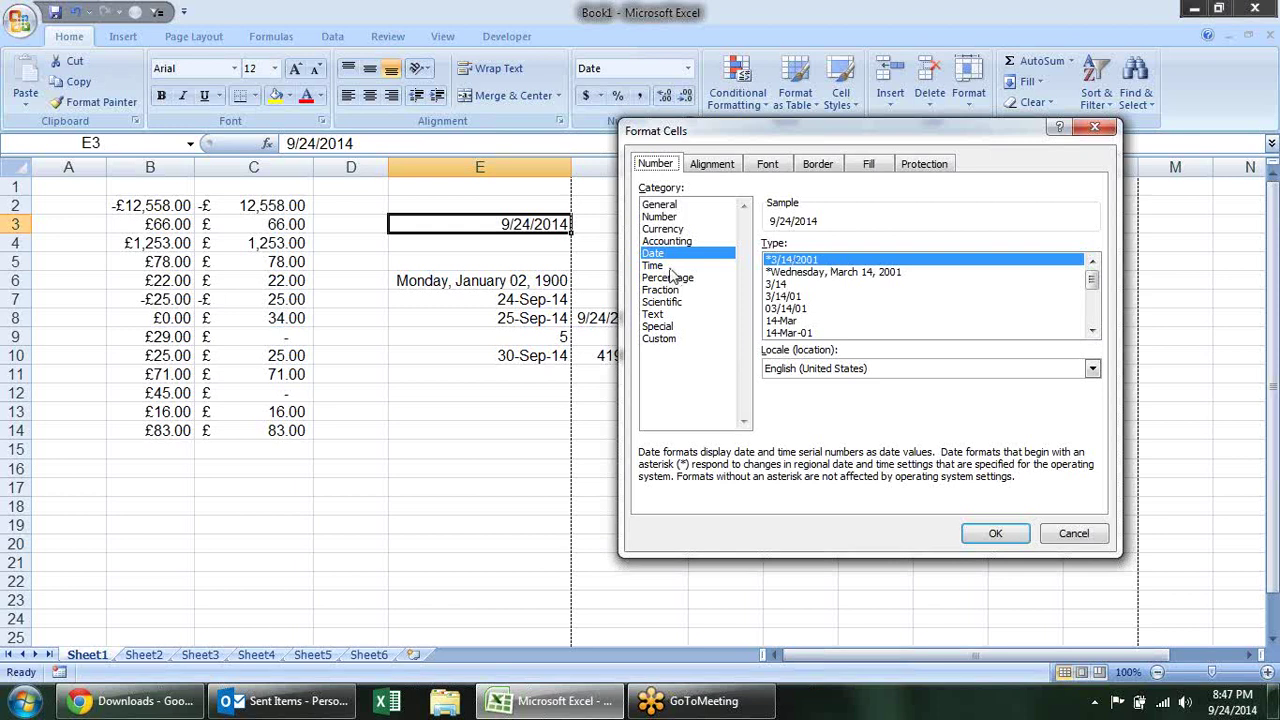
Try the long weekday date style on E3, then the 3/14 style showing 9/24
left_click(882, 273)
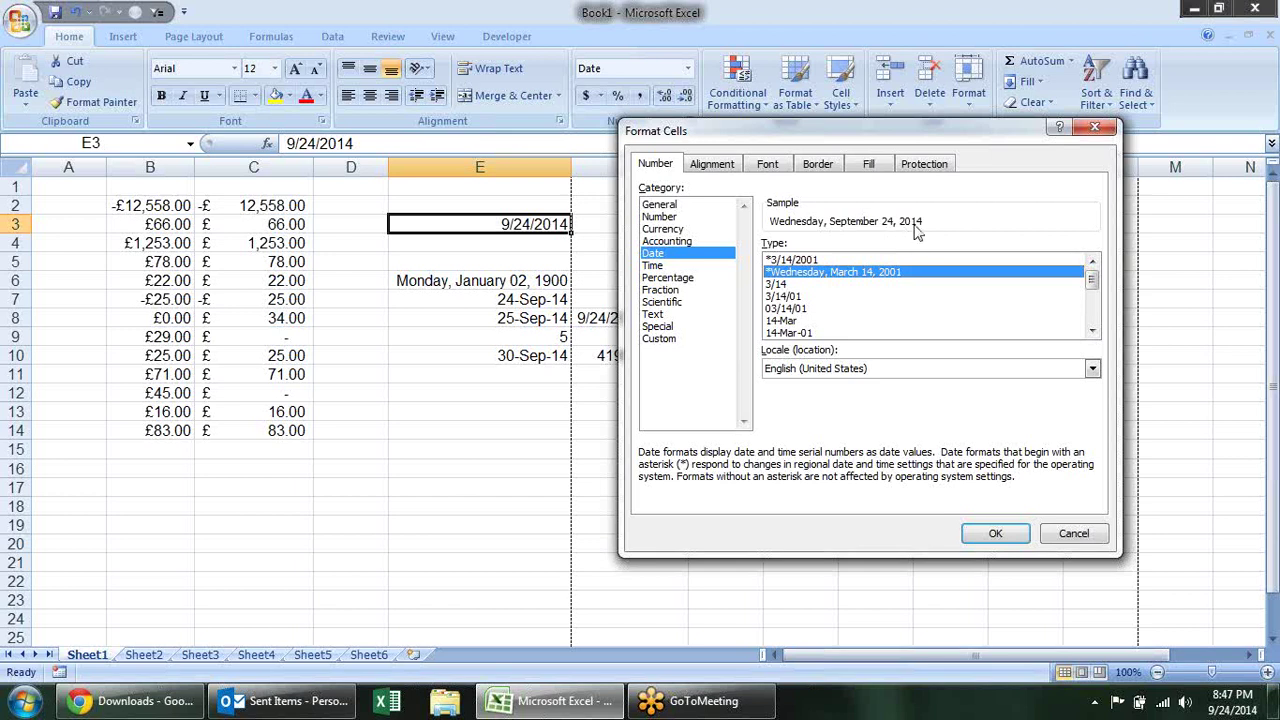
left_click(988, 533)
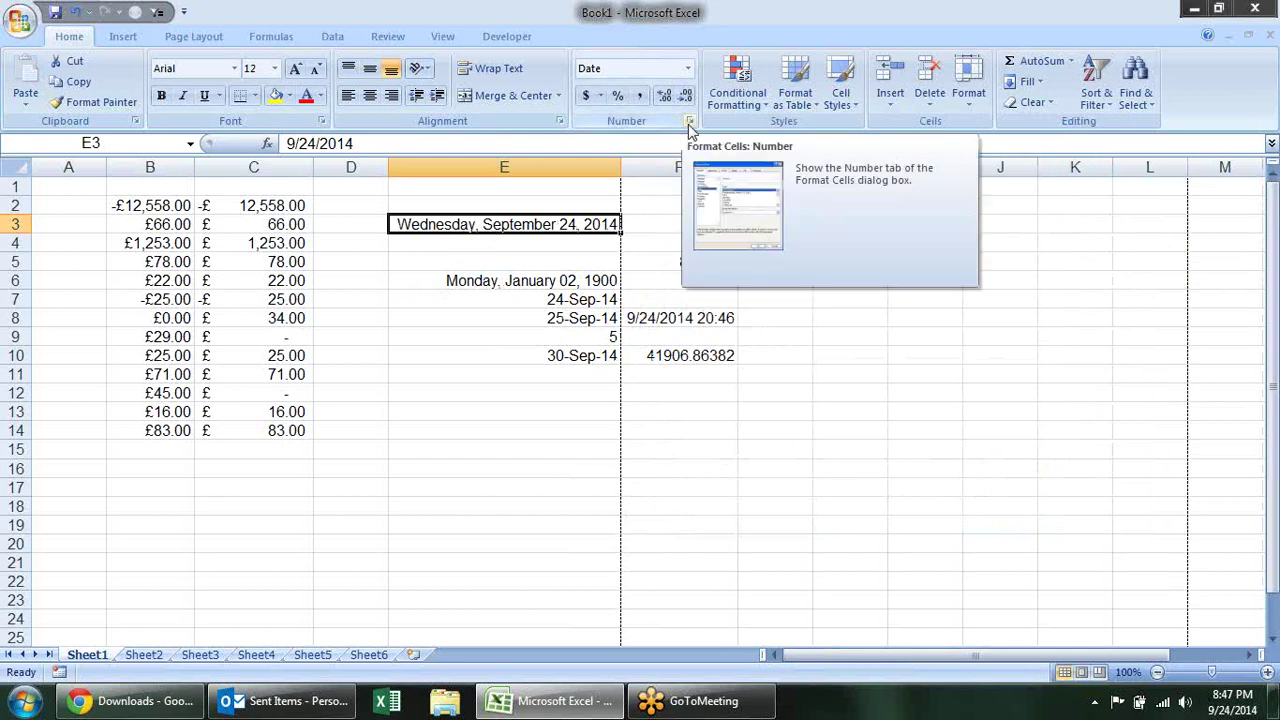
left_click(689, 127)
left_click_drag(718, 137, 794, 134)
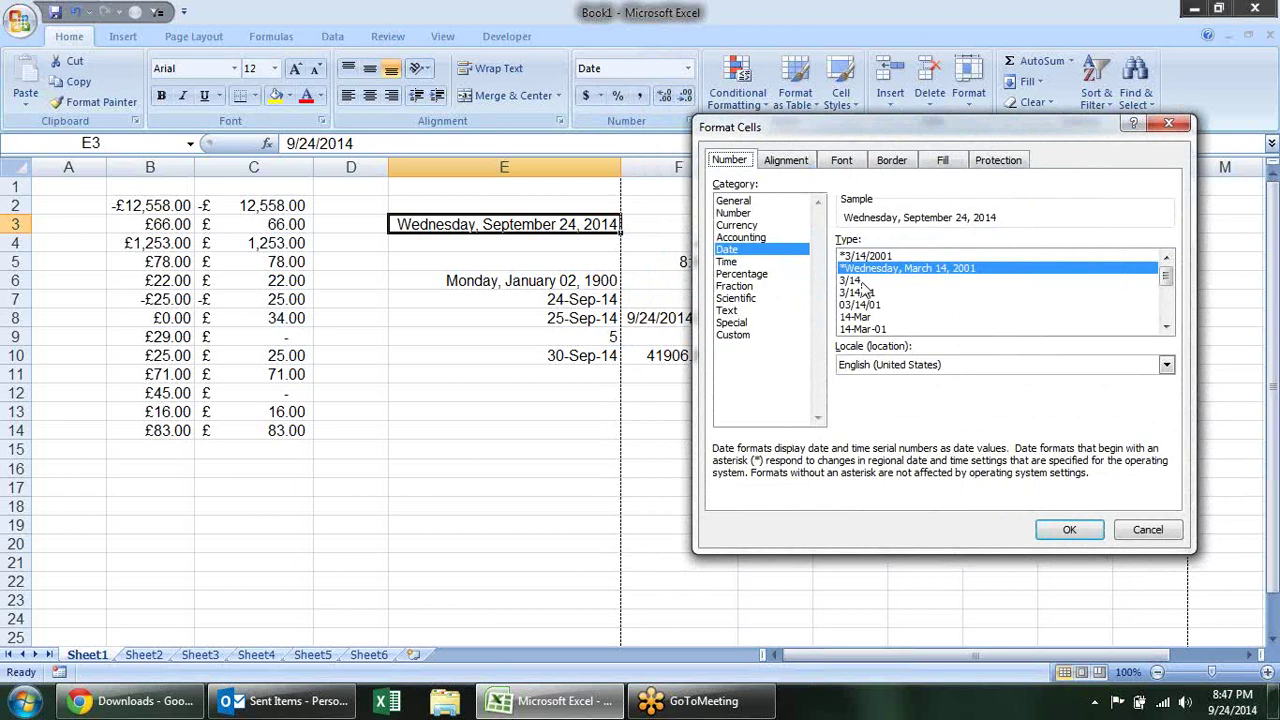
left_click(866, 281)
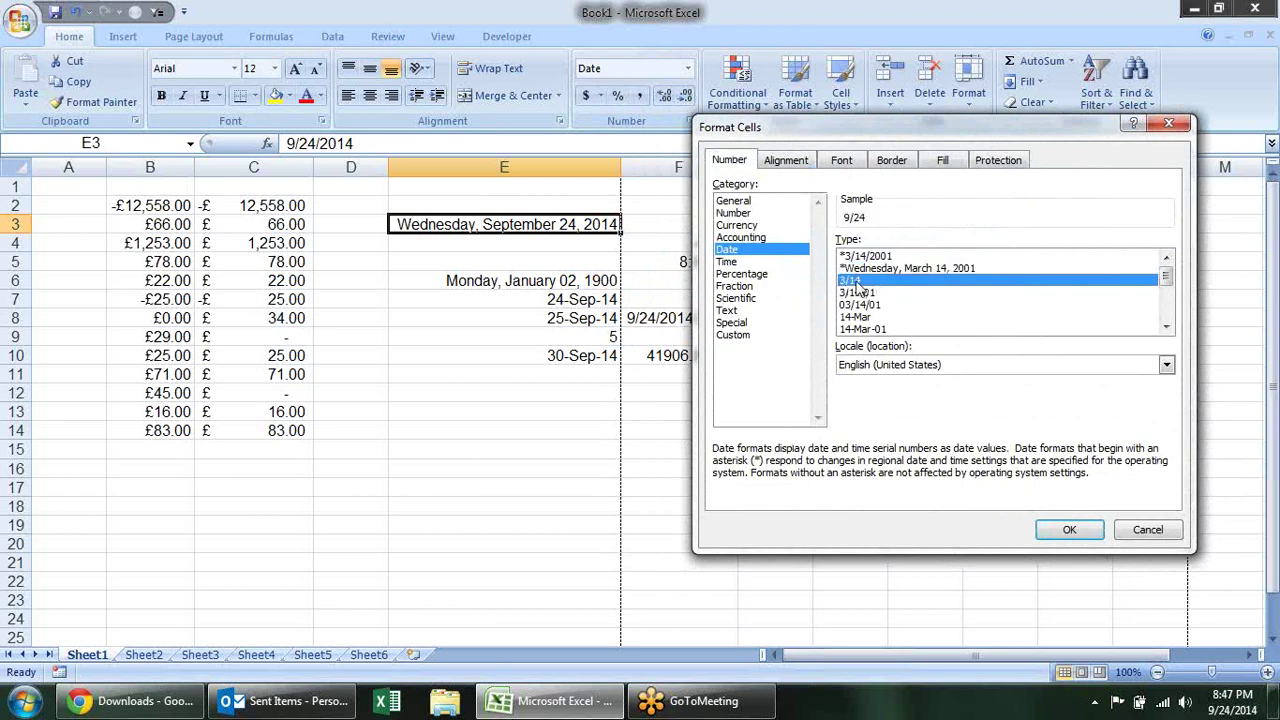
left_click(1086, 533)
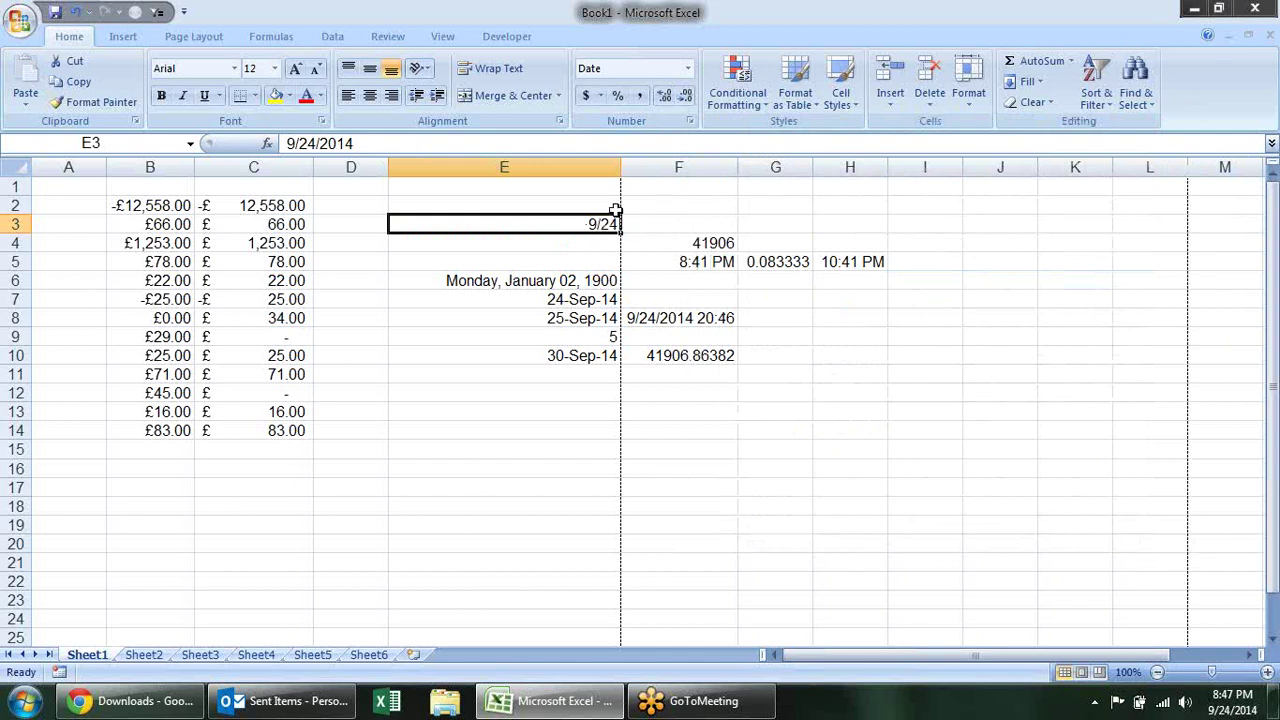
Apply the 14-Mar date style to E3 so it displays 24-Sep
left_click(690, 121)
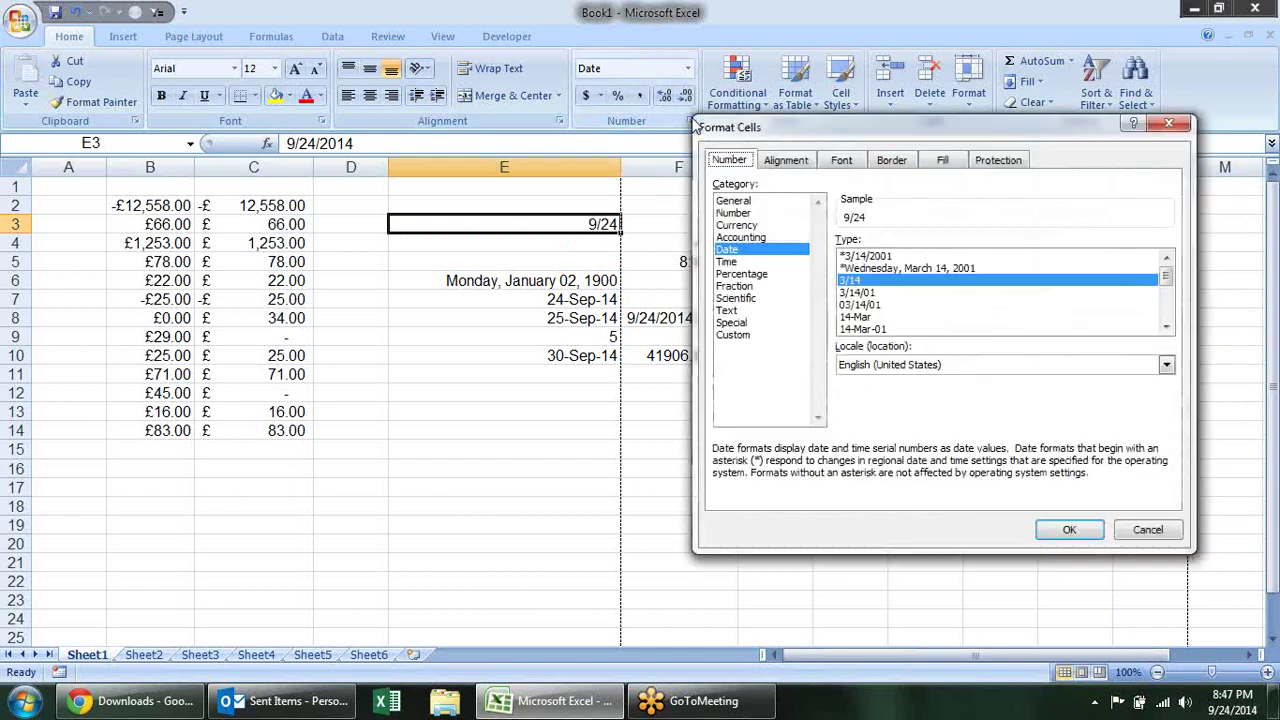
left_click(871, 293)
left_click(873, 304)
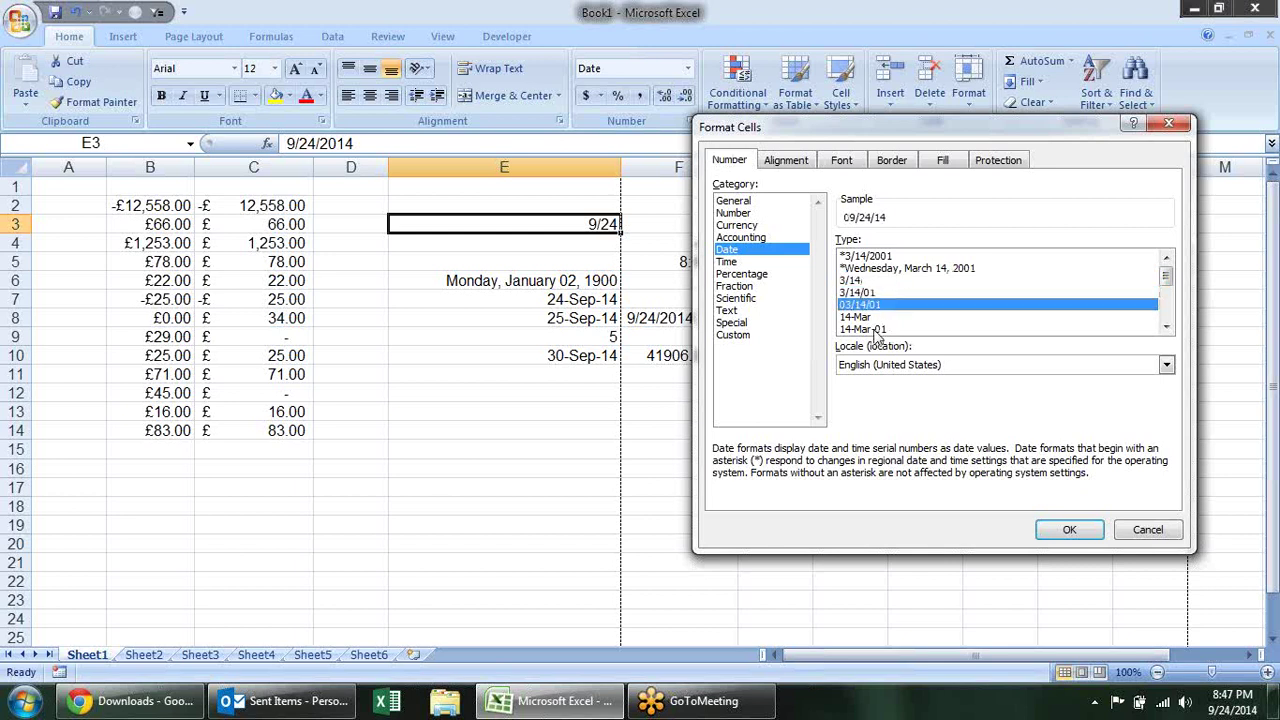
left_click(860, 316)
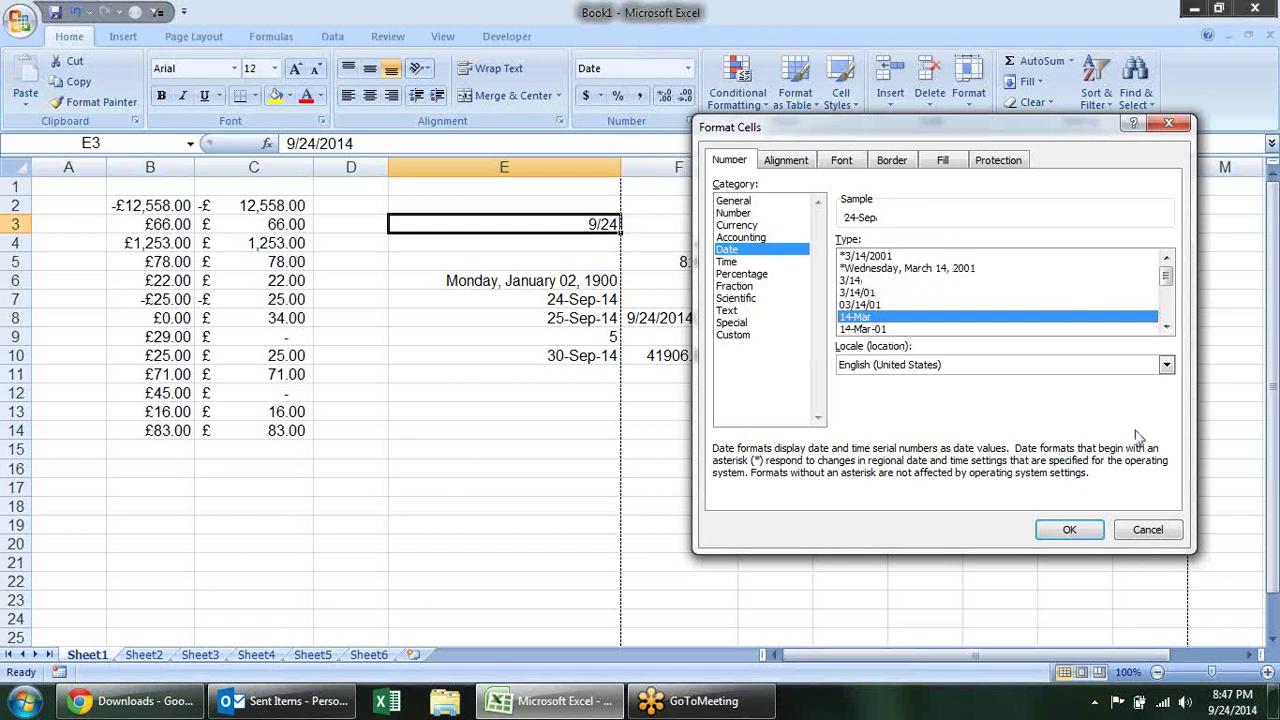
left_click(1071, 529)
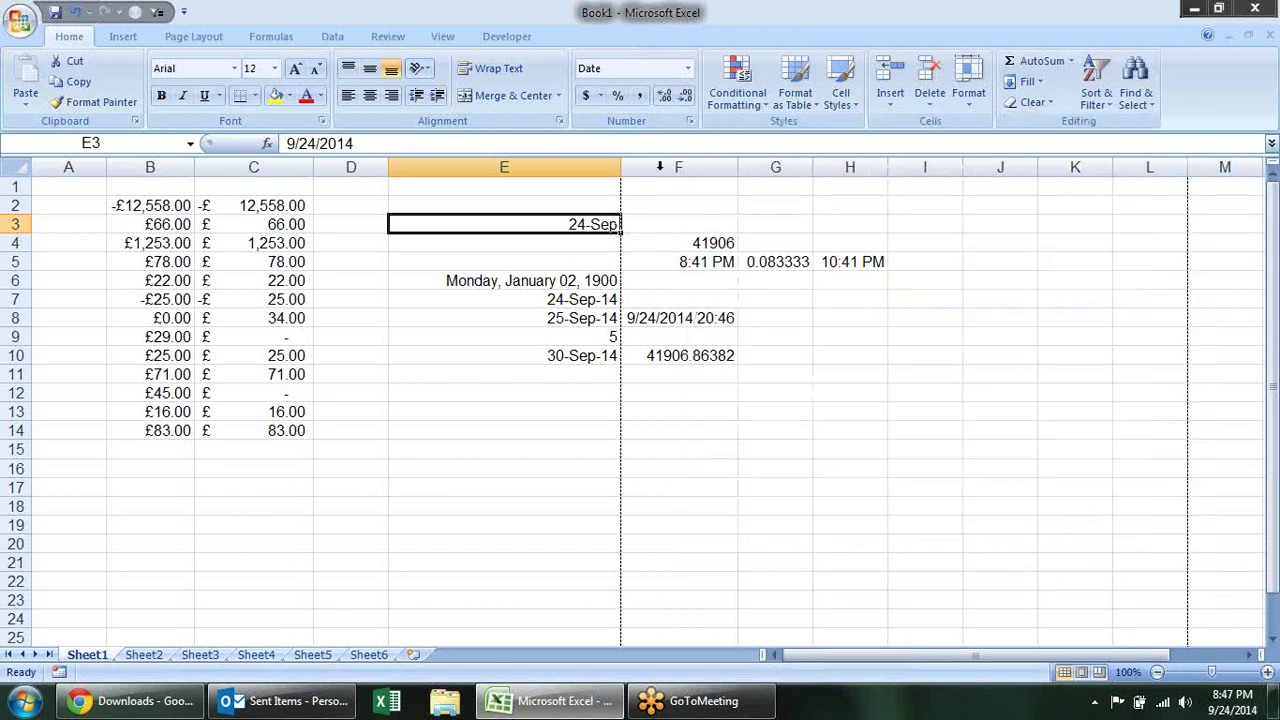
Apply the 14-Mar-01 date style to E3 so it shows 24-Sep-14
left_click(690, 121)
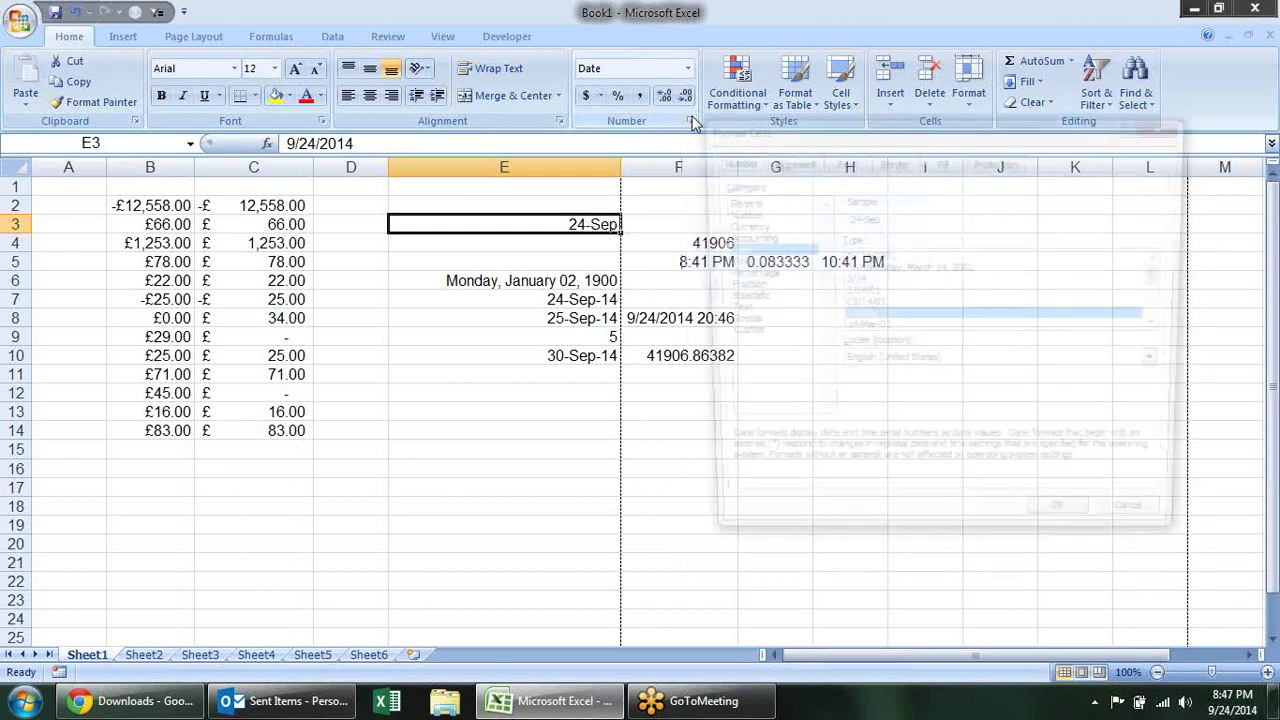
left_click(1166, 327)
left_click(1166, 327)
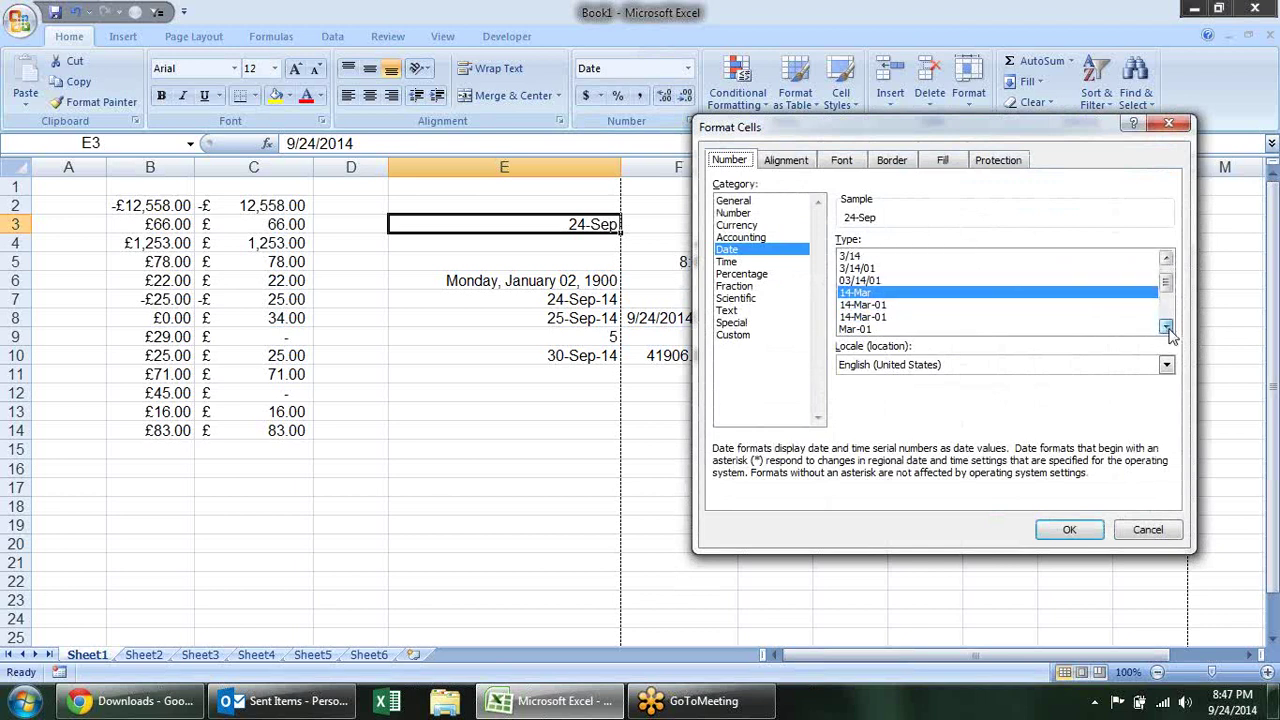
left_click(1166, 327)
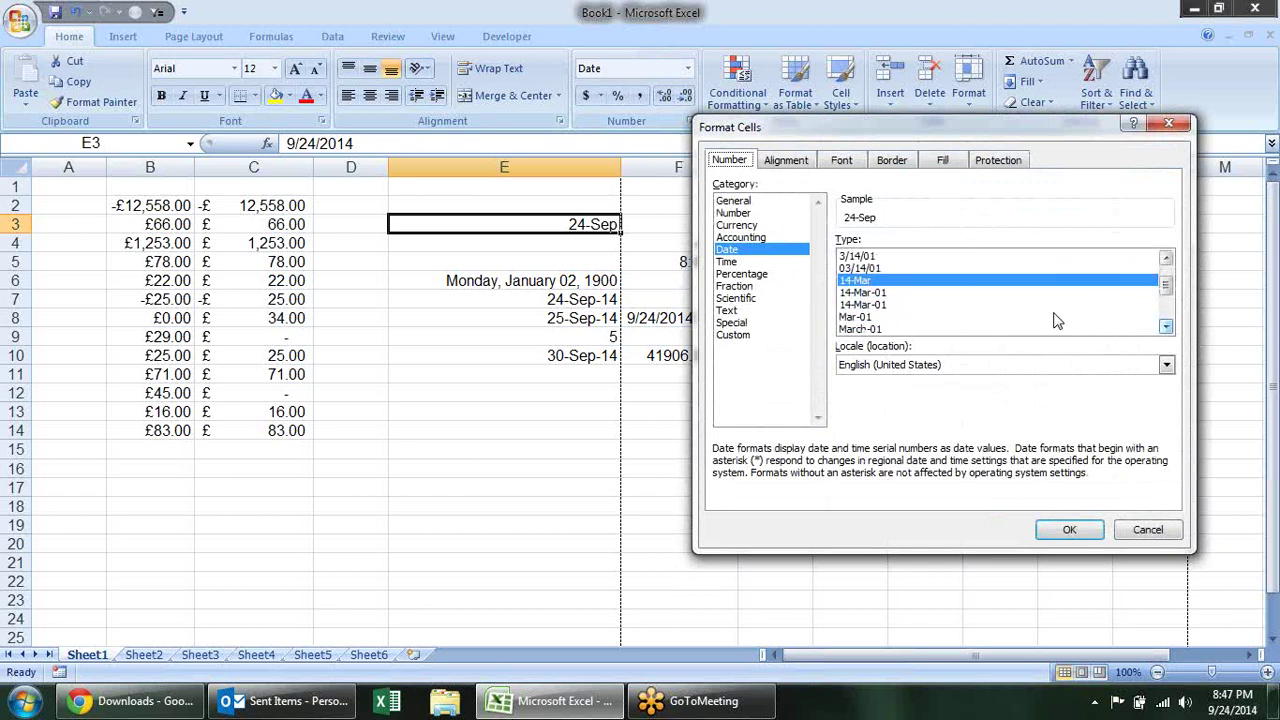
left_click(872, 292)
left_click(1069, 531)
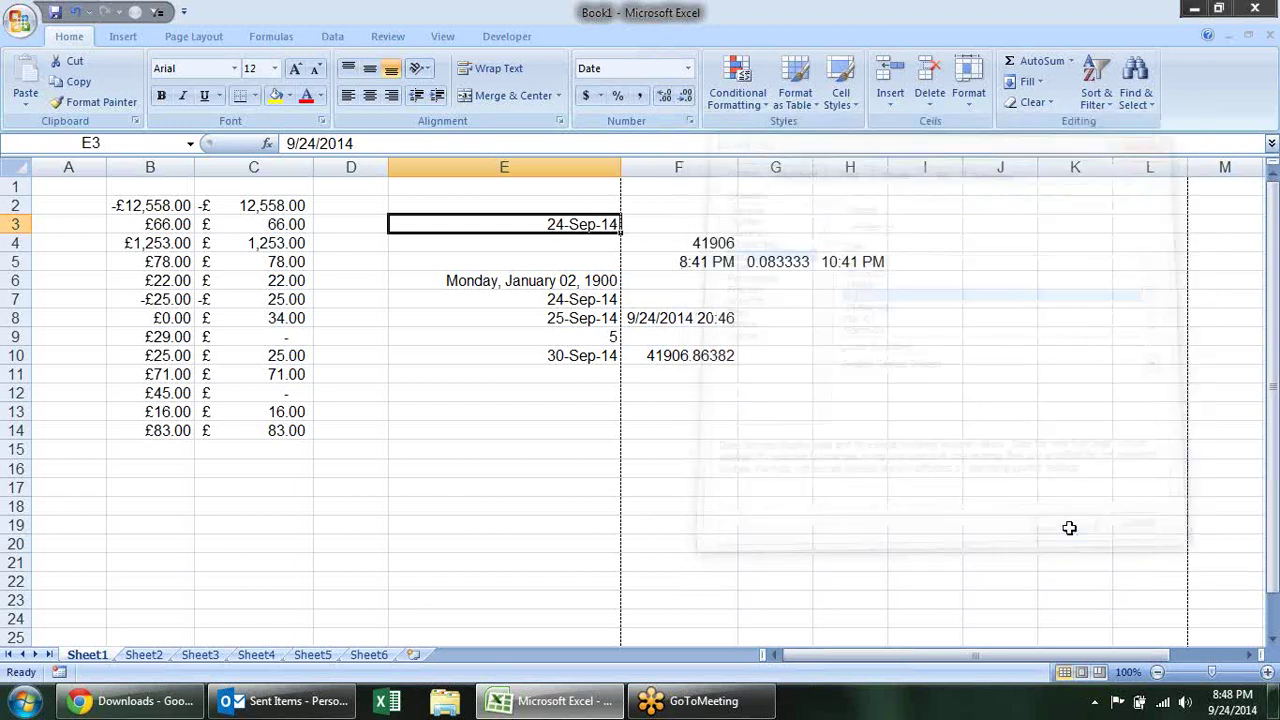
Switch E3 to the March-01 style so it shows September-14
left_click(689, 121)
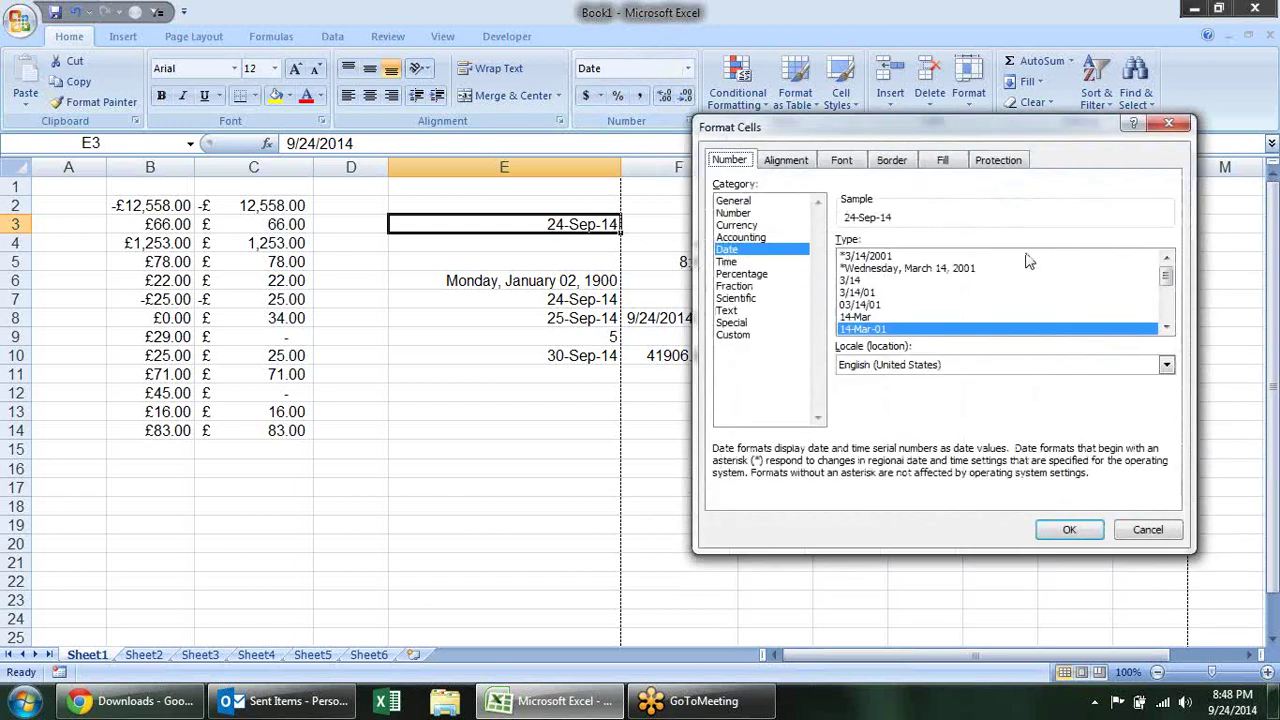
left_click(1166, 327)
left_click(1166, 327)
left_click(1166, 327)
left_click(1169, 327)
left_click(1169, 327)
left_click(1169, 327)
left_click(1169, 327)
left_click(1169, 327)
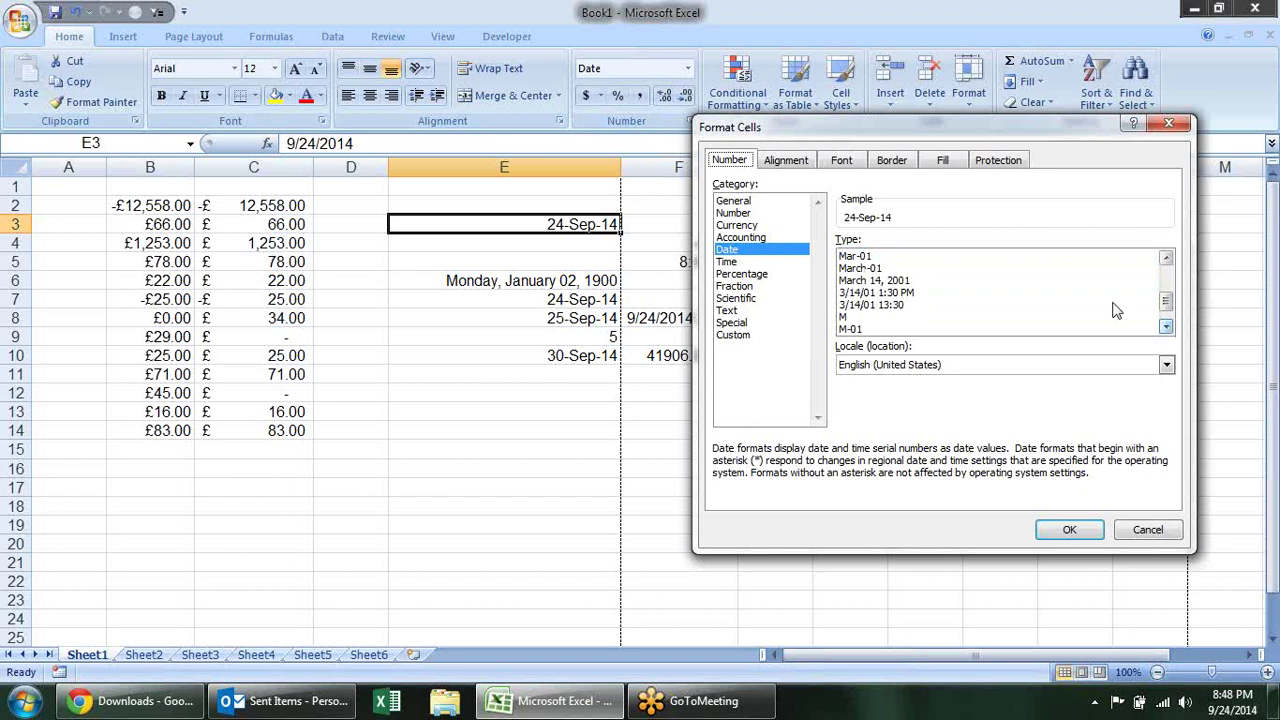
left_click(879, 270)
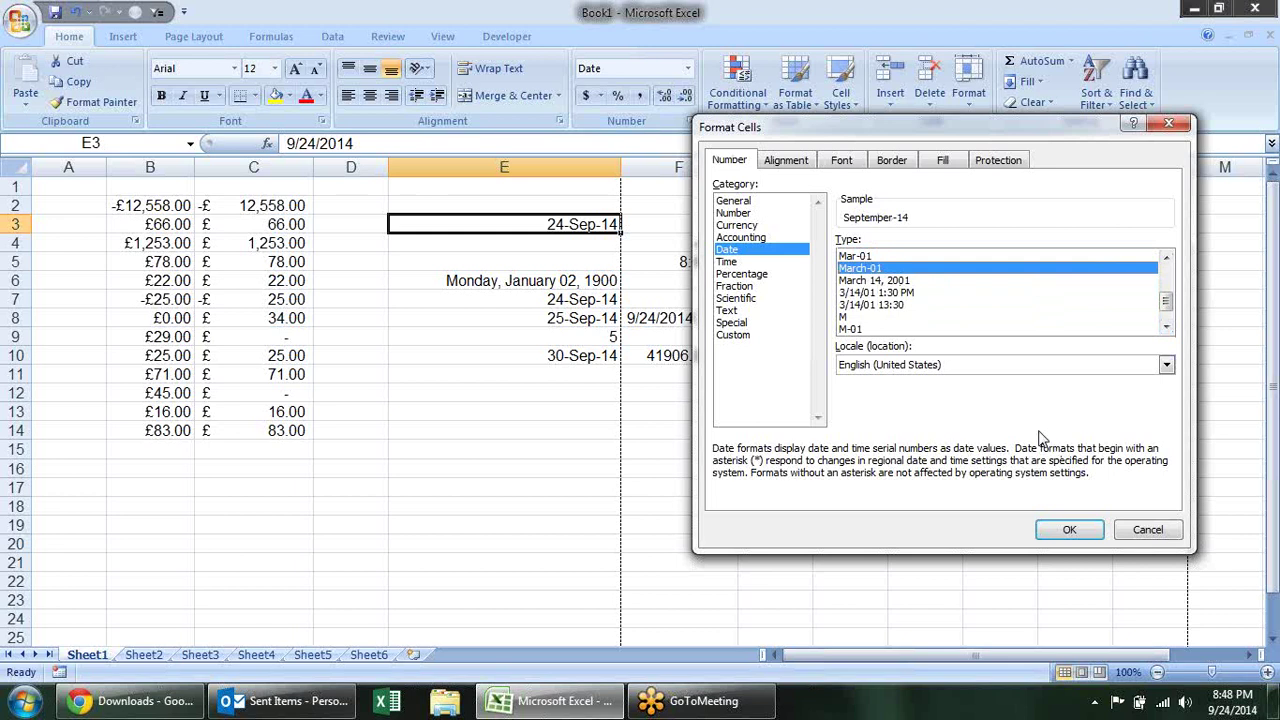
left_click(1062, 530)
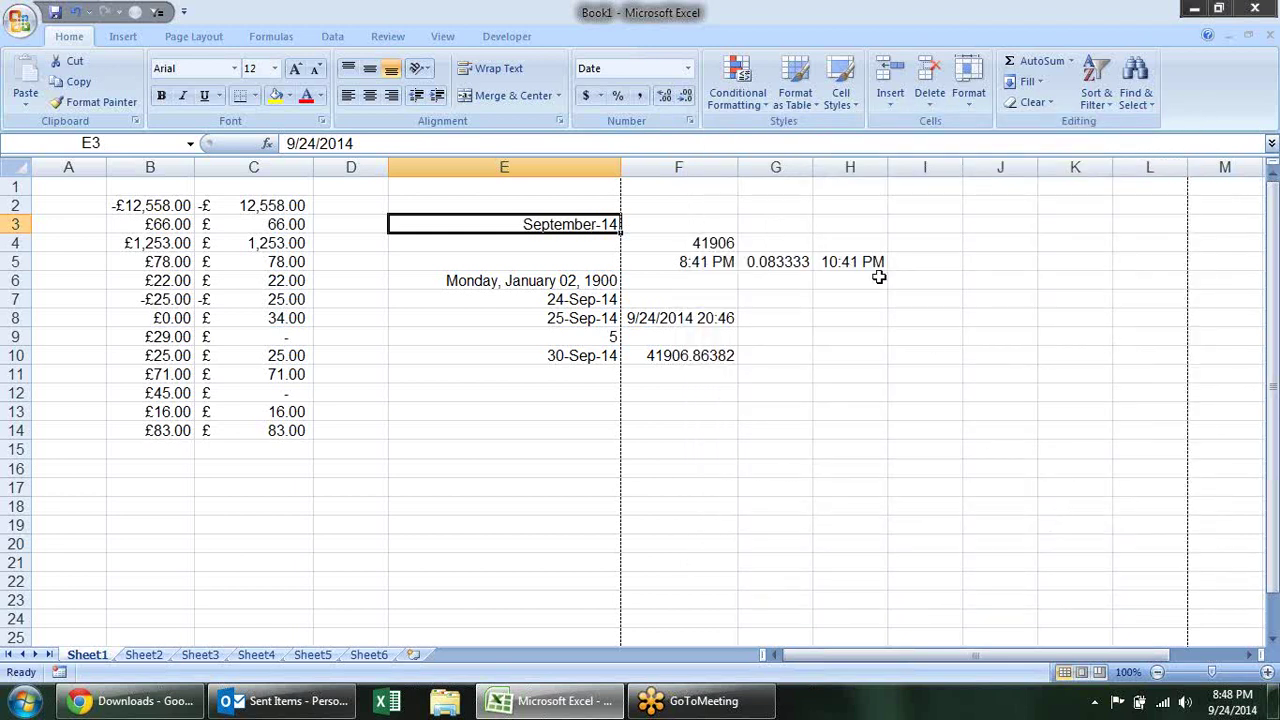
Give E3 the month-initial-only M style so it shows just S
left_click(689, 121)
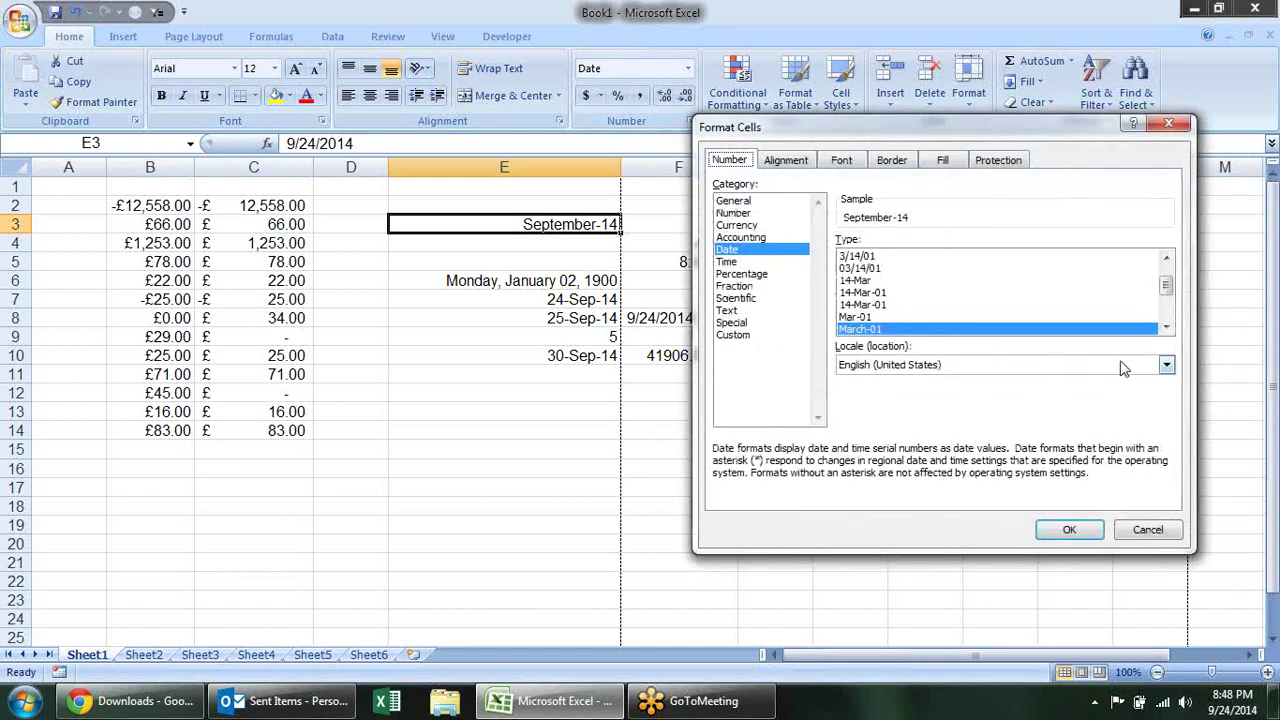
left_click(1166, 326)
left_click(1166, 326)
left_click(1166, 326)
left_click(1166, 326)
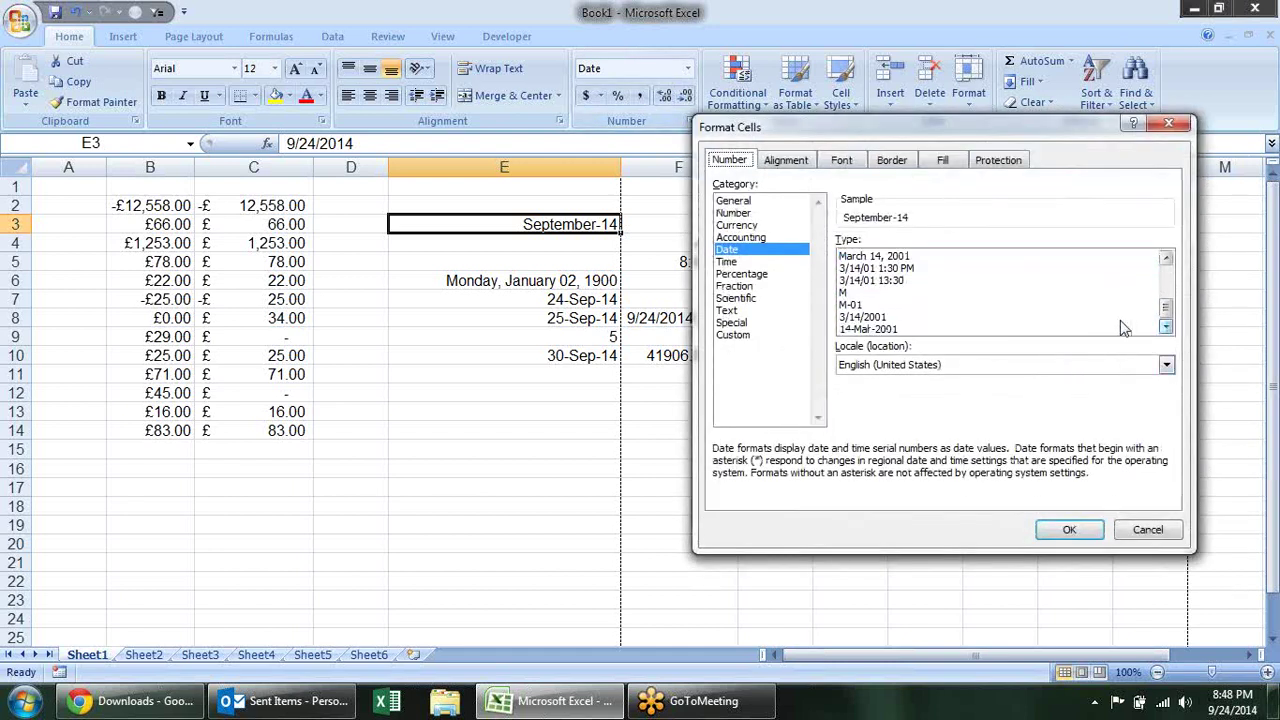
left_click(852, 292)
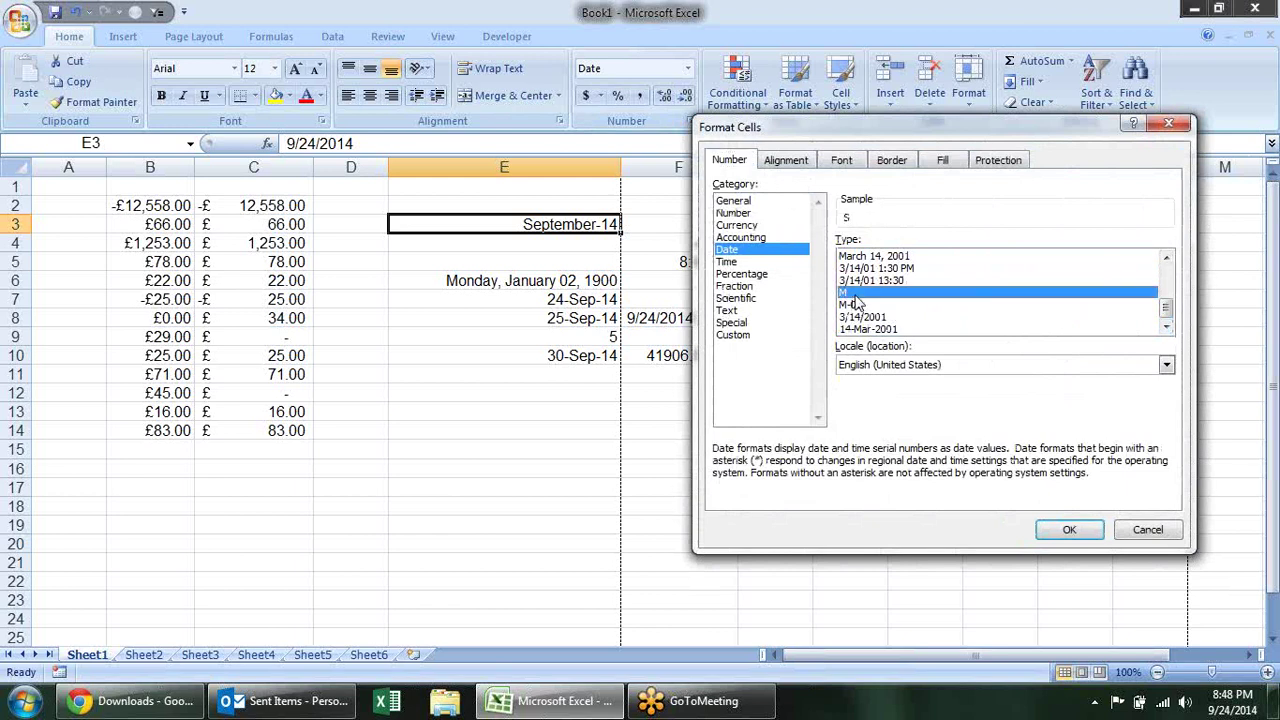
left_click(1070, 531)
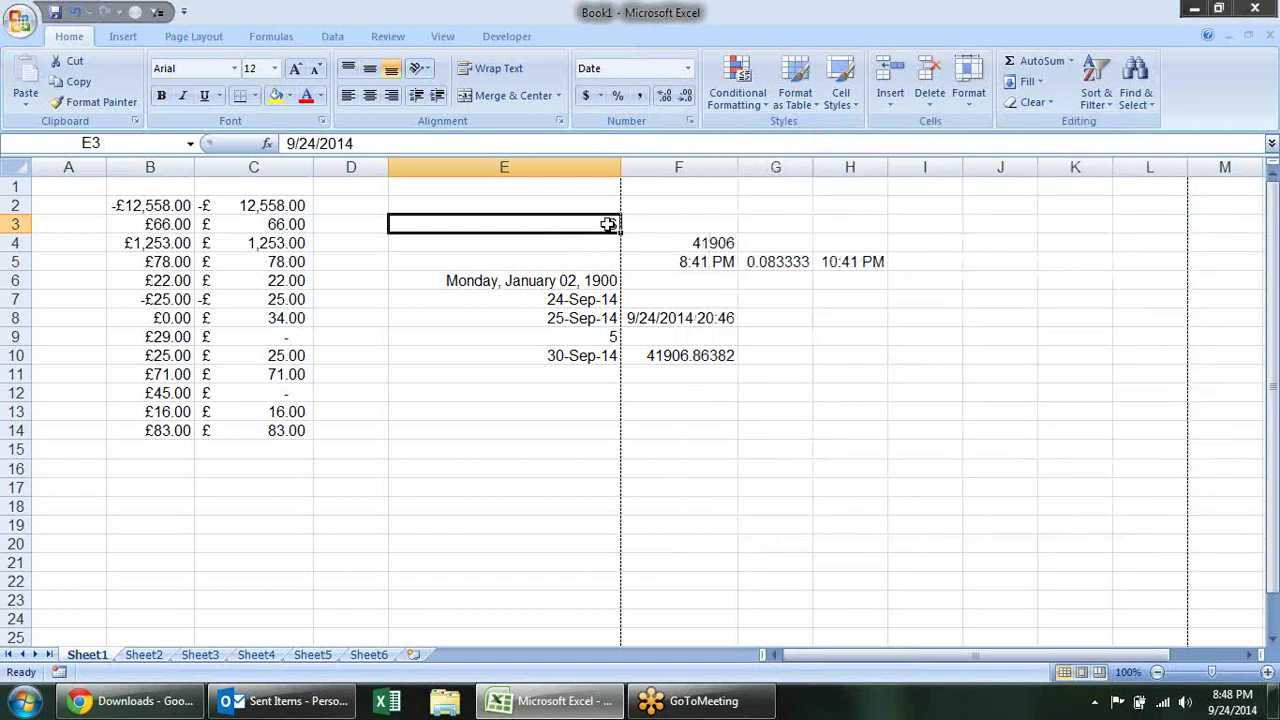
Apply the month-initial-with-year date style so E3 shows S-14
left_click(689, 121)
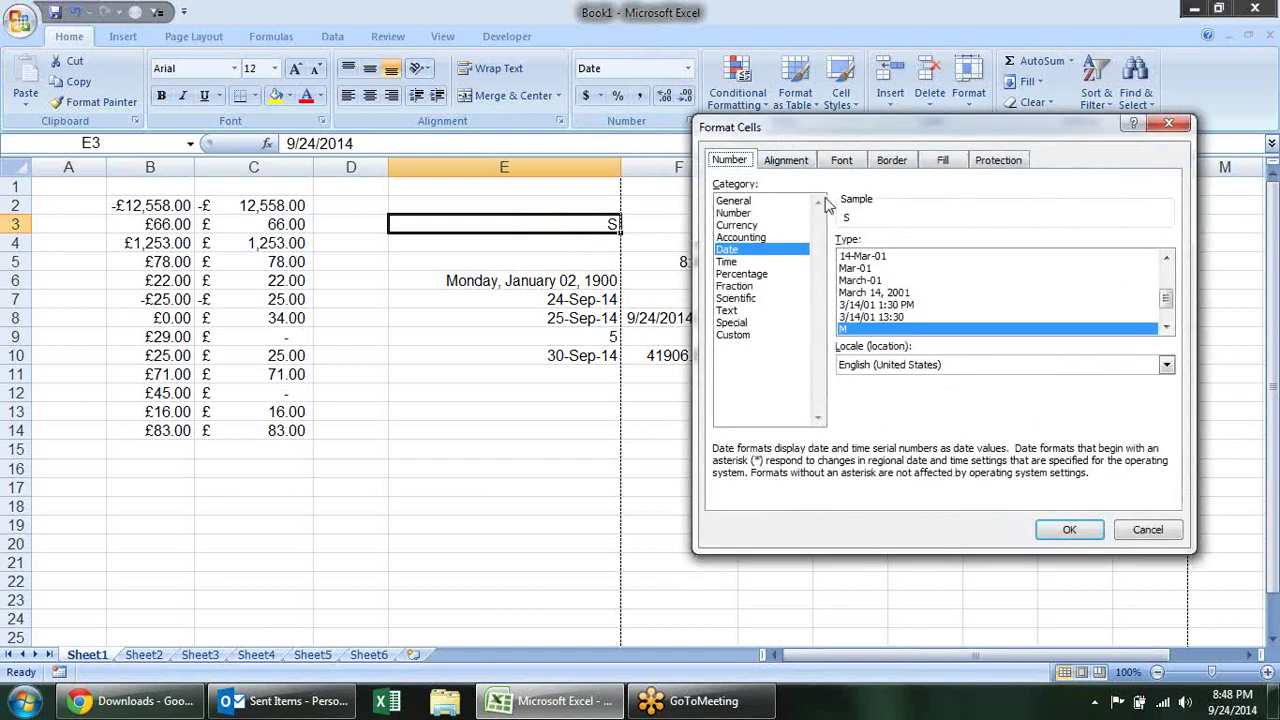
left_click(1166, 327)
left_click(1166, 327)
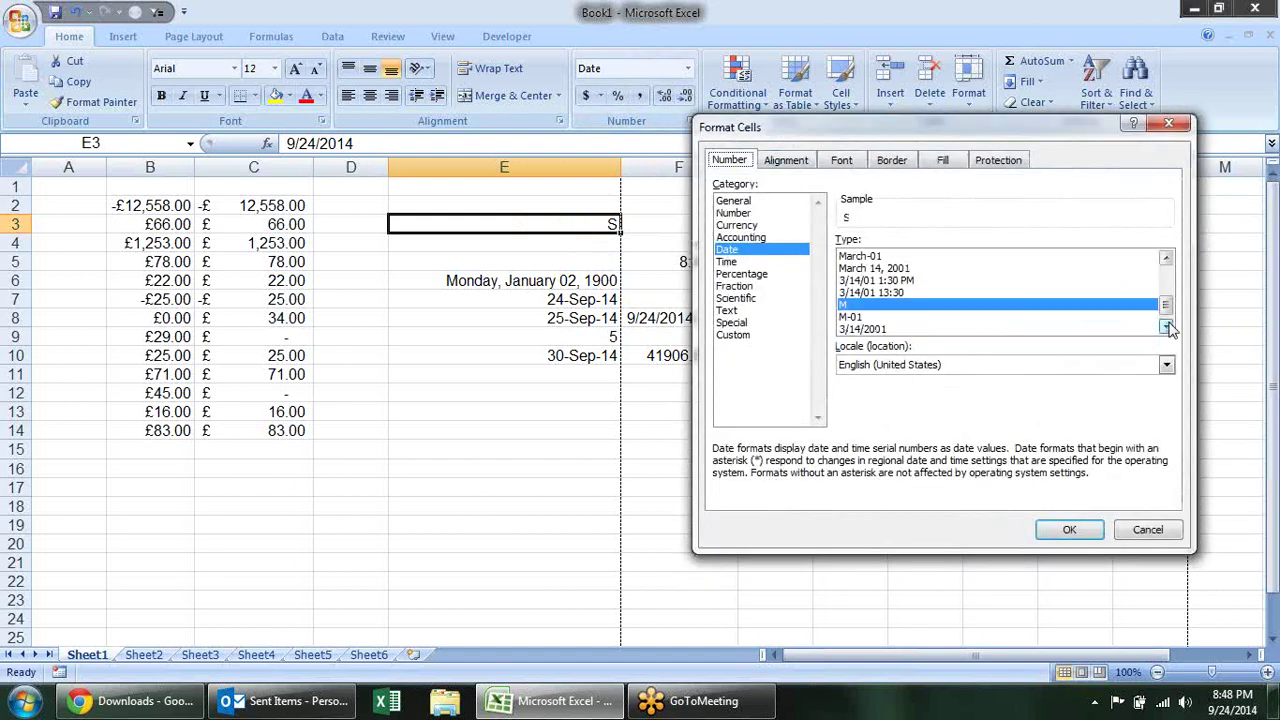
left_click(855, 317)
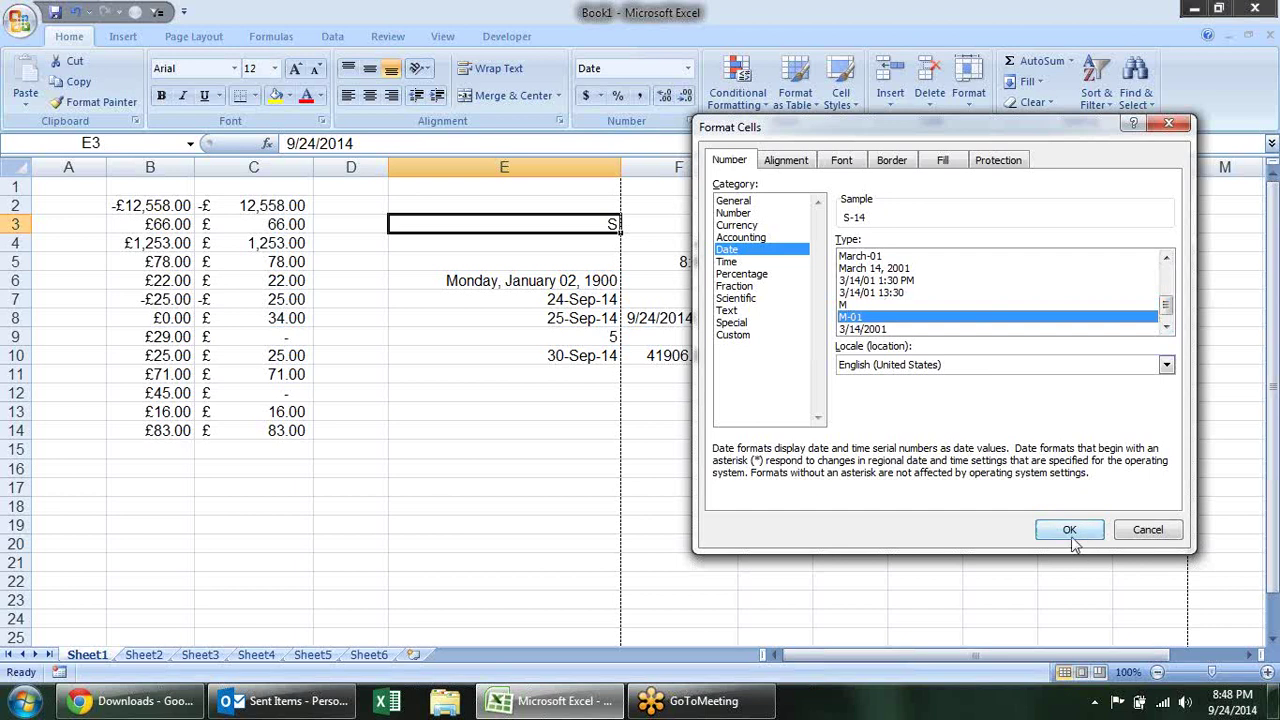
left_click(1069, 533)
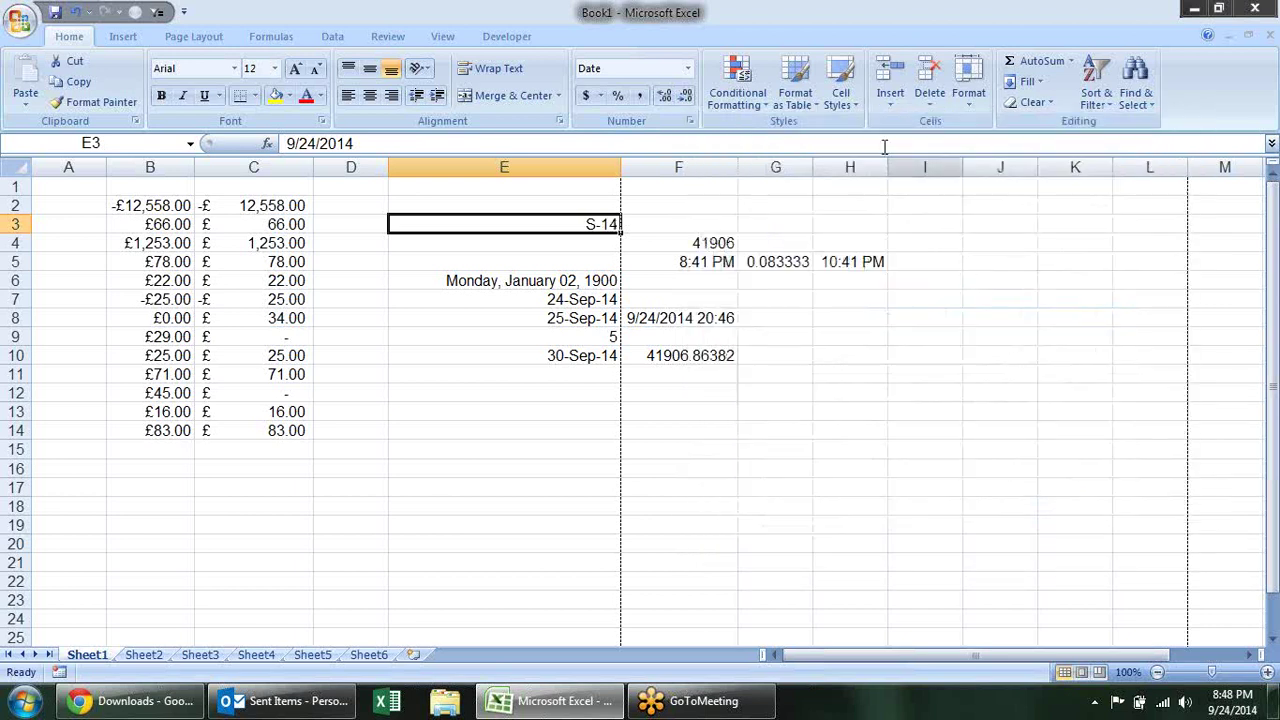
Set E3 to the 14-Mar-2001 style so it reads 24-Sep-2014
left_click(690, 121)
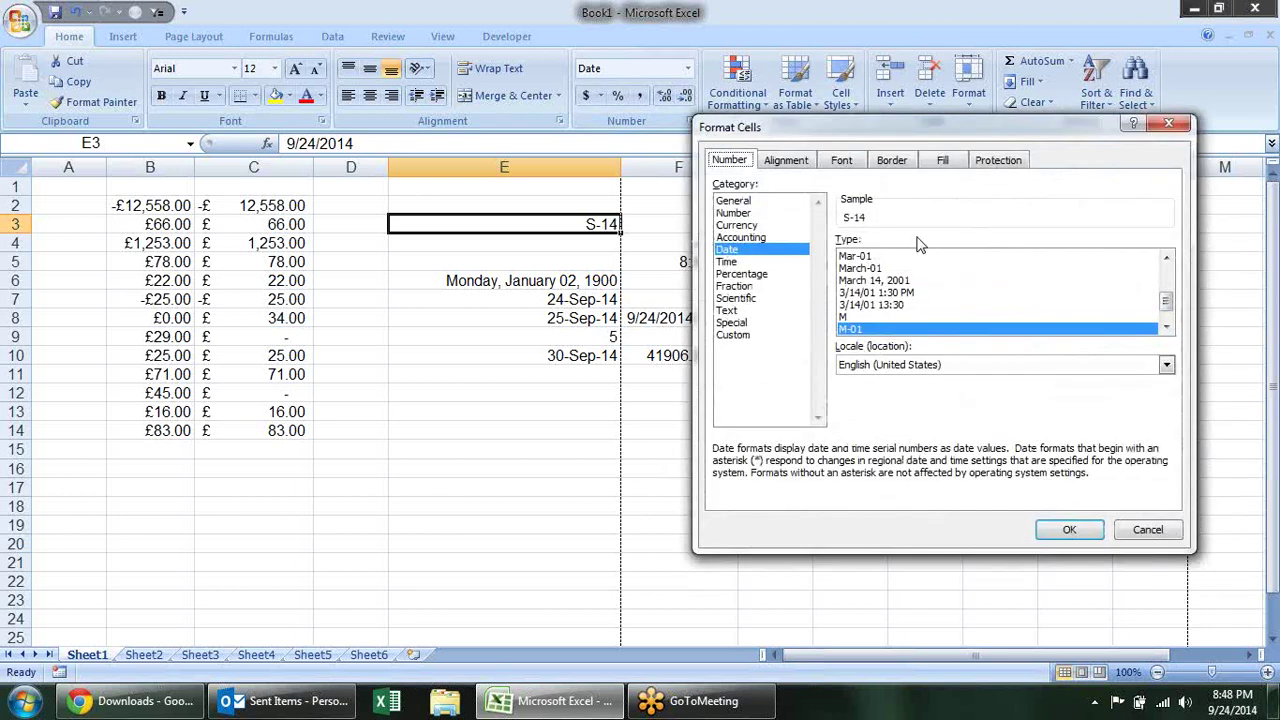
left_click(1166, 327)
left_click(1166, 327)
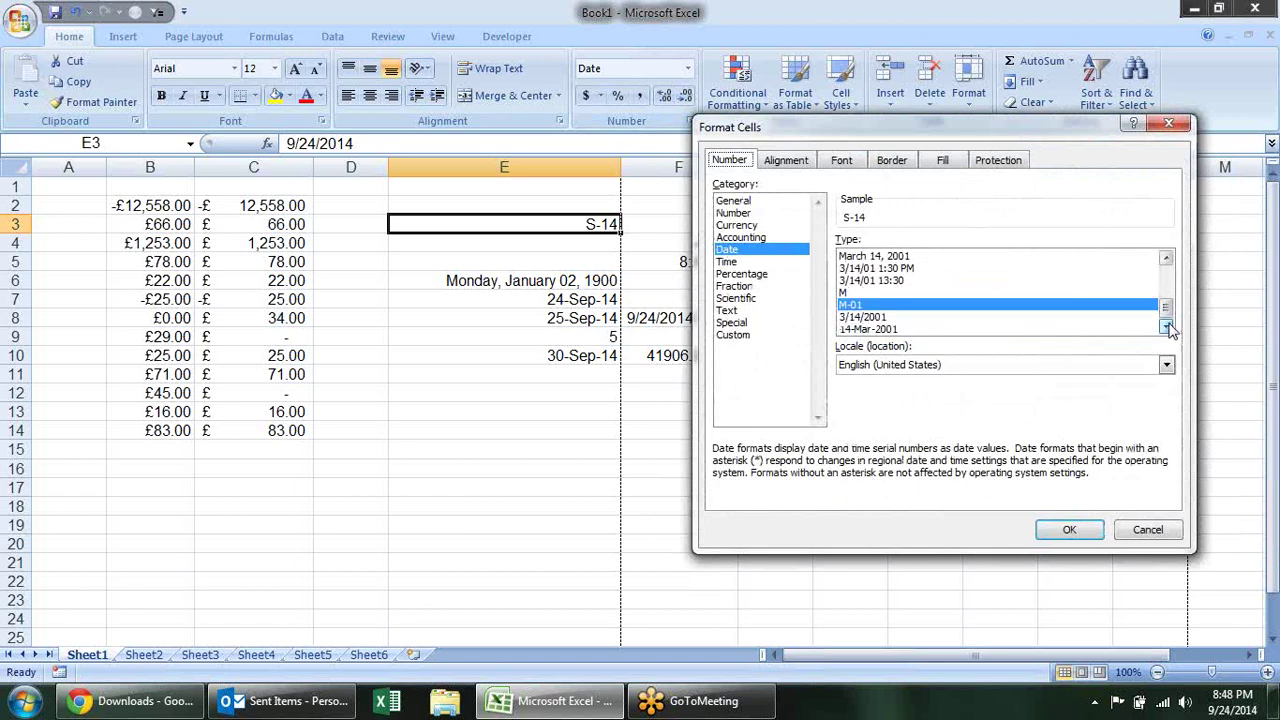
left_click(888, 330)
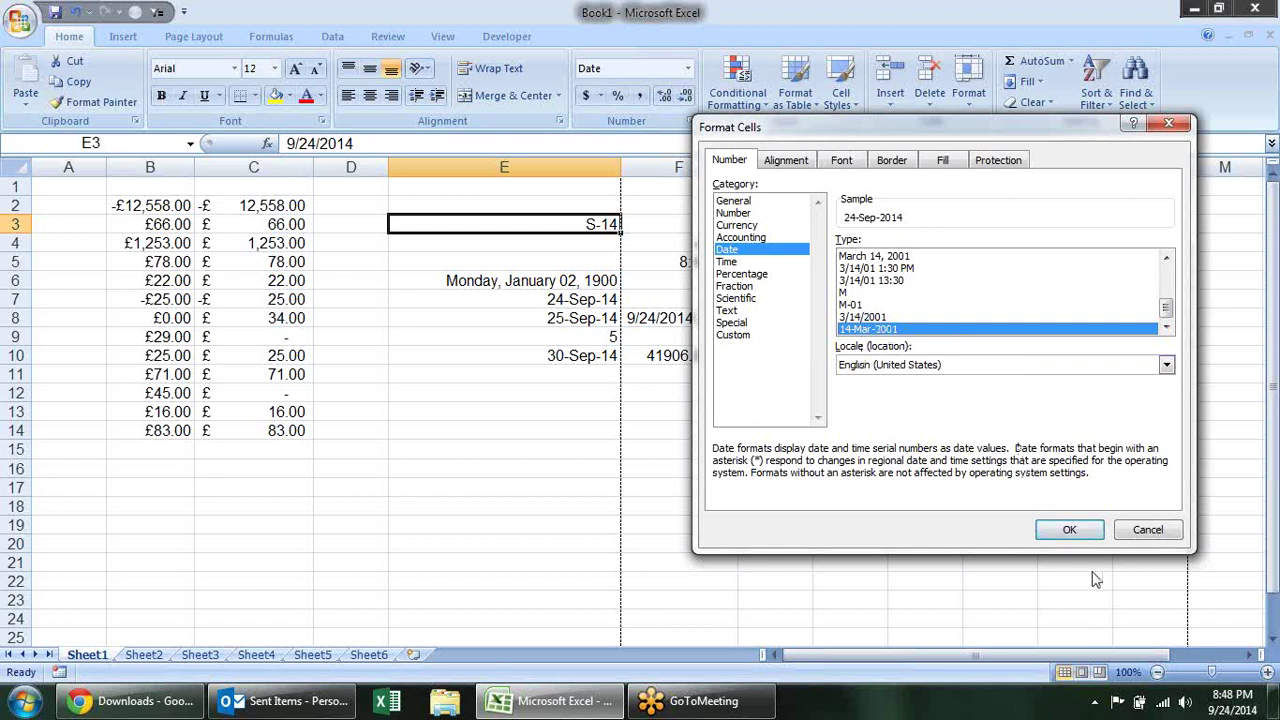
left_click(1068, 530)
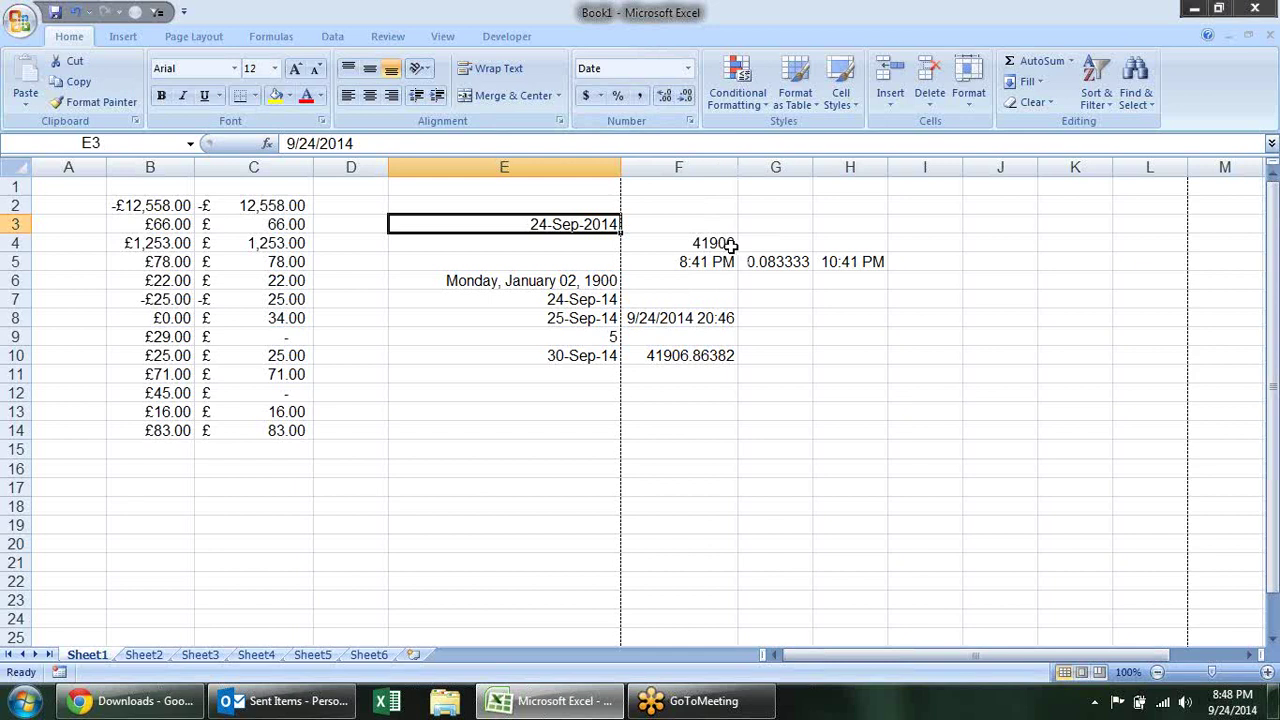
left_click(700, 262)
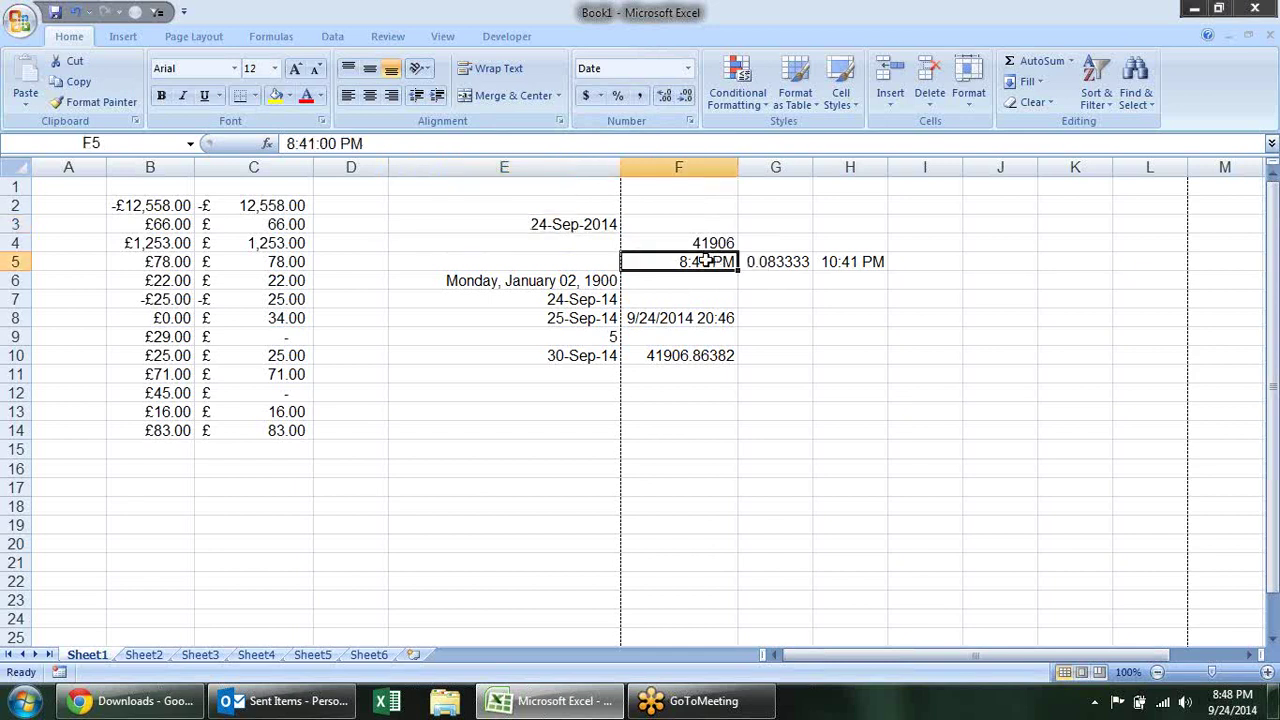
Give F5 the 1:30:55 PM time style so it shows 8:41:00 PM
left_click(689, 122)
mouse_move(765, 122)
left_mouse_down()
mouse_move(912, 142)
mouse_move(888, 132)
left_mouse_up()
left_click(845, 268)
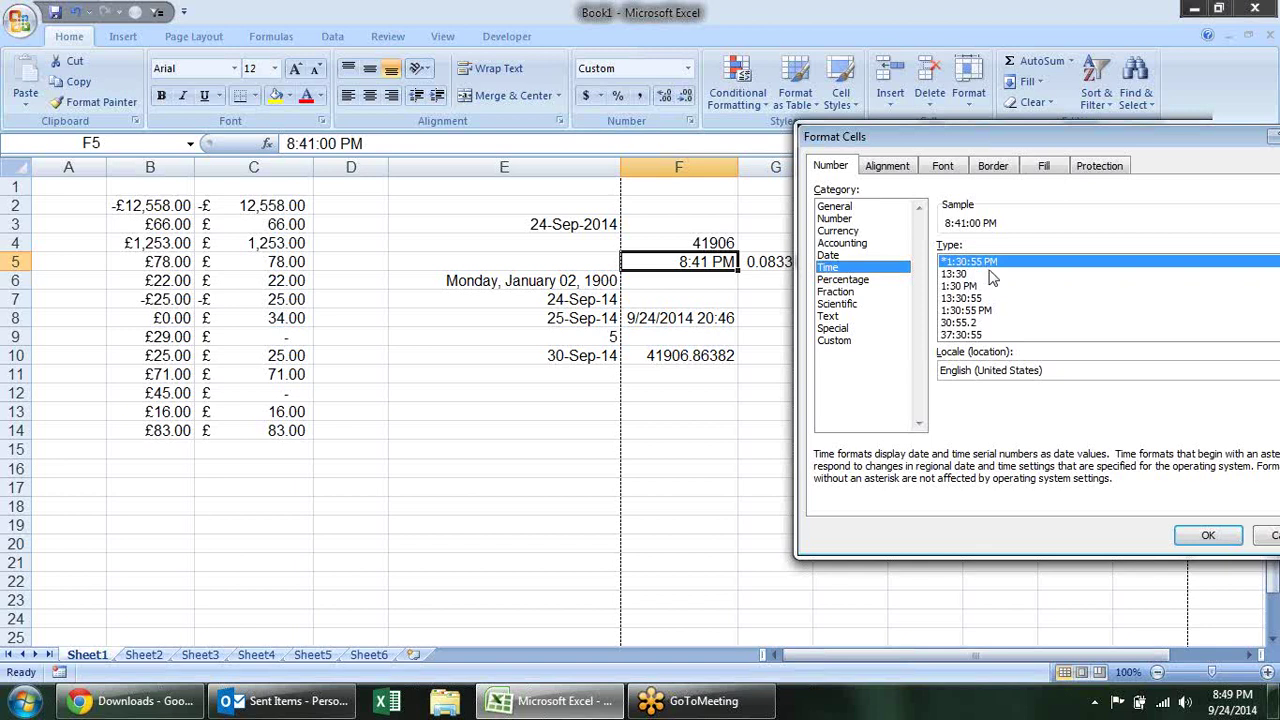
left_click_drag(1036, 141, 1014, 121)
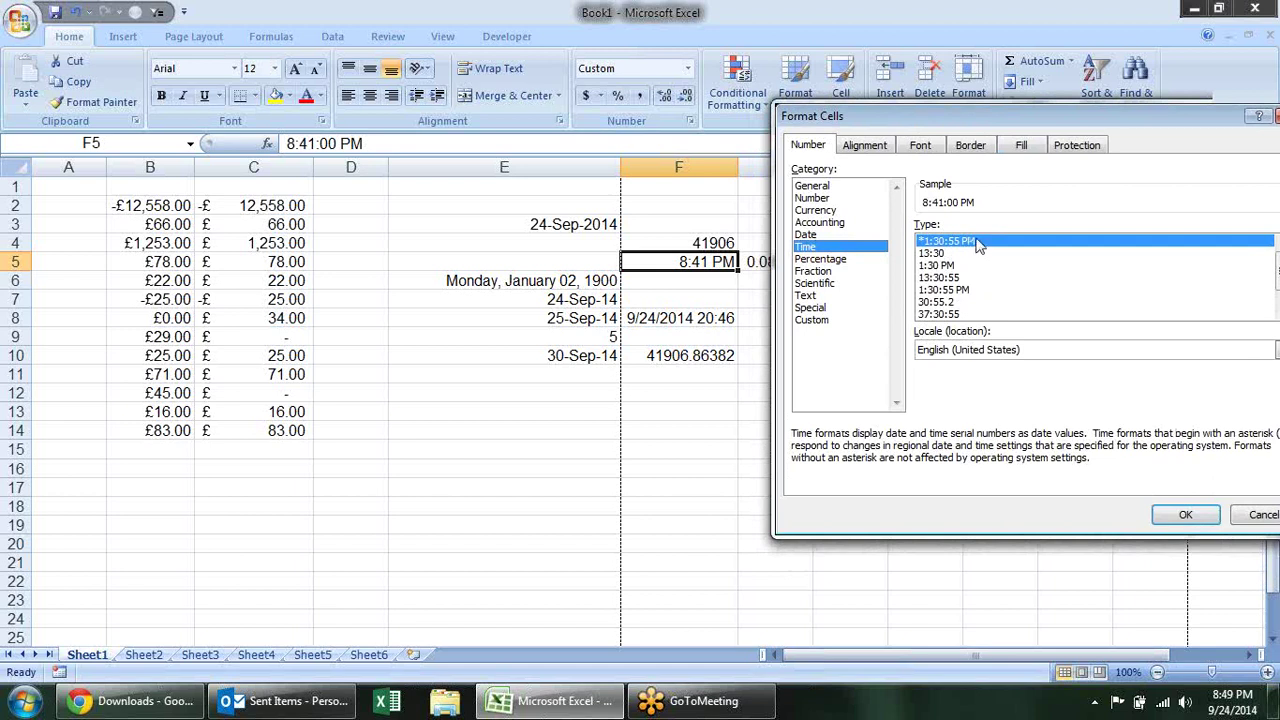
left_click(1185, 516)
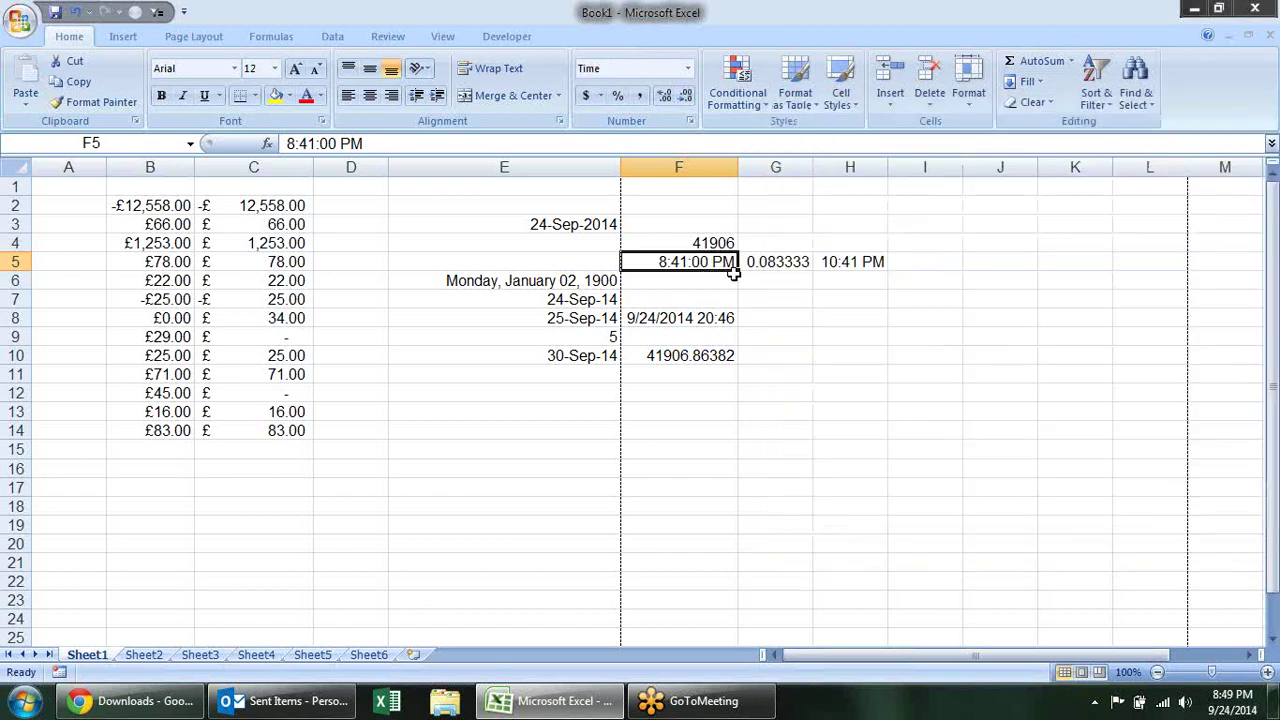
Make F5 bold and zoom the sheet to 130%
key("ctrl+b")
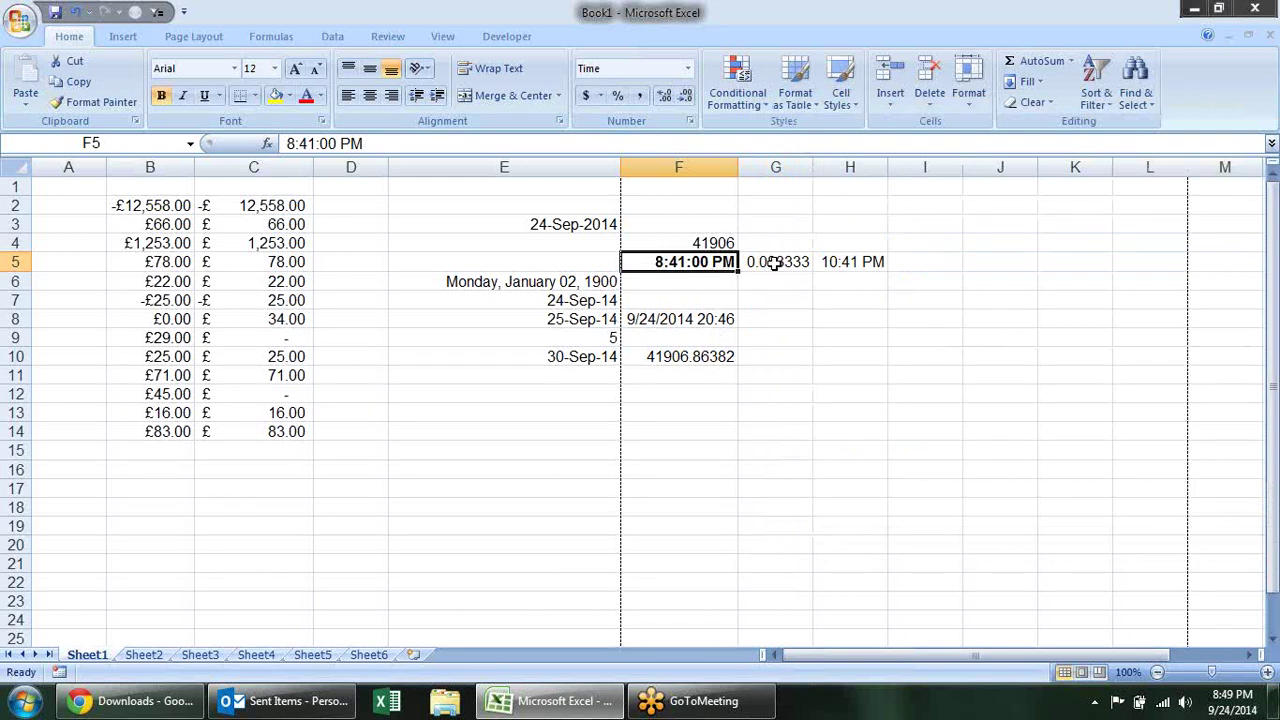
scroll(775, 262, "up", 1, "ctrl")
scroll(913, 287, "up", 1, "ctrl")
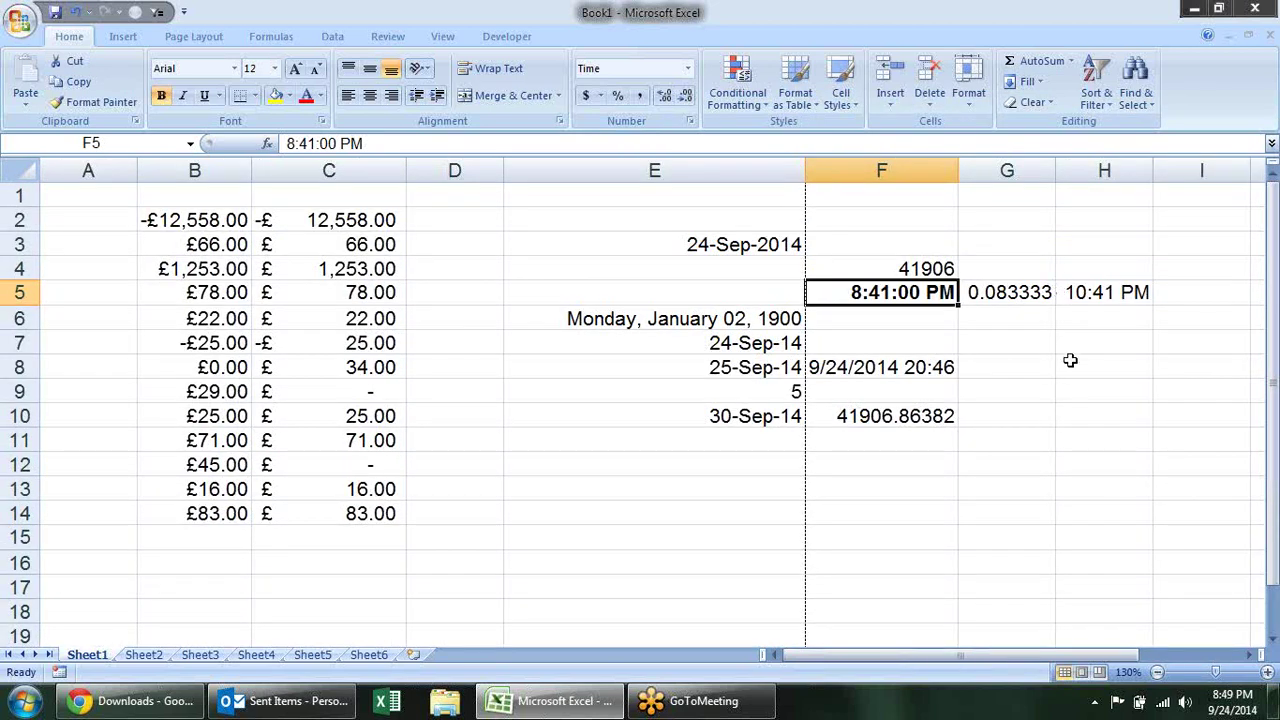
left_click(1249, 655)
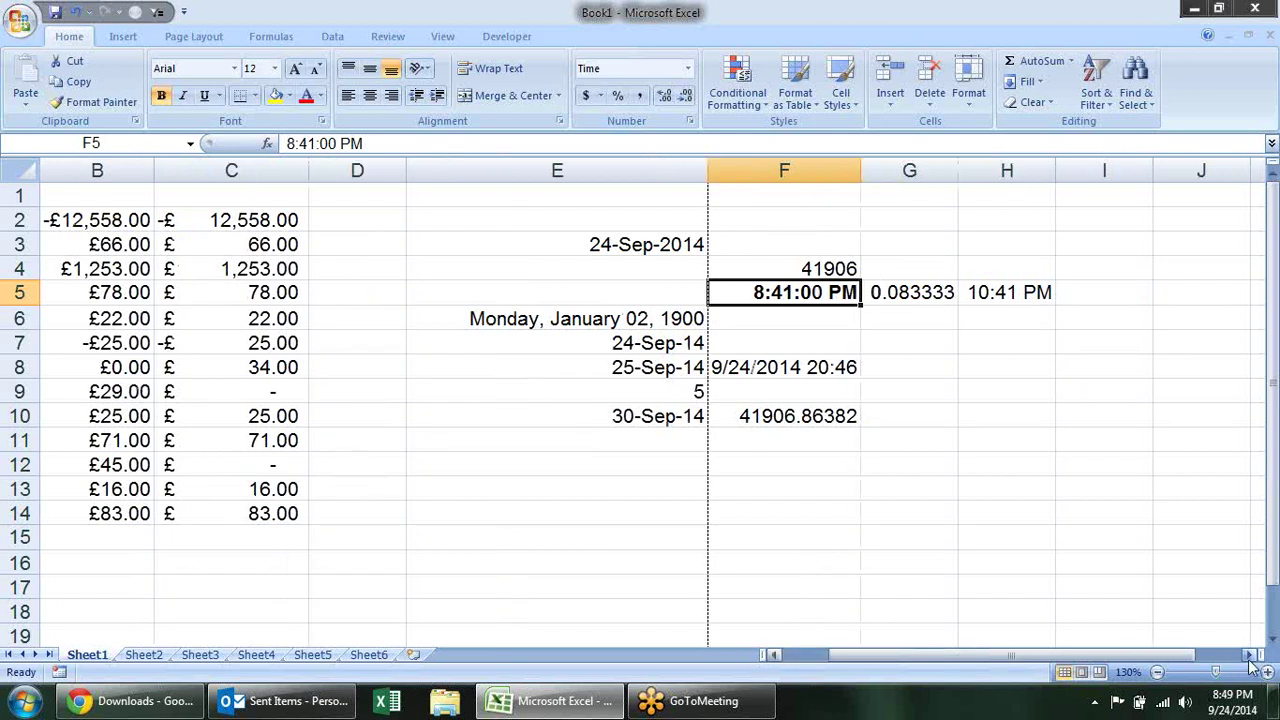
left_click(1249, 655)
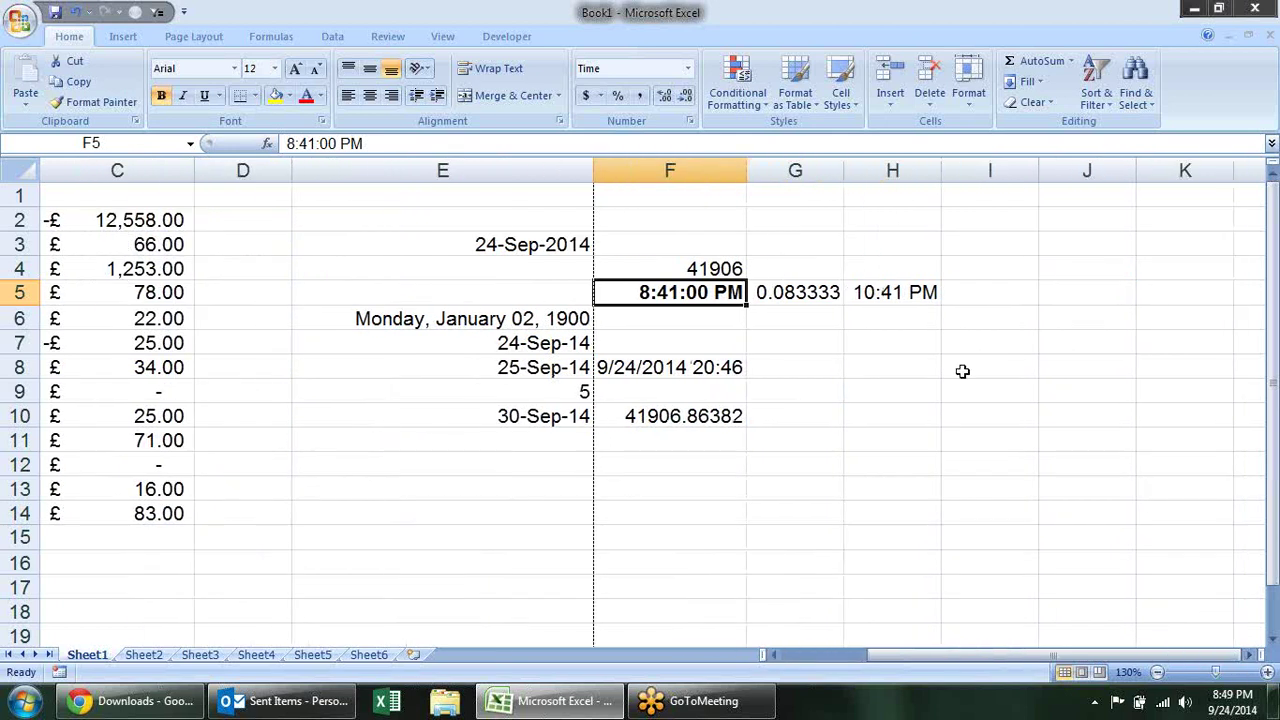
Switch F5 to the 24-hour 13:30 time style so it displays 20:41
left_click(689, 121)
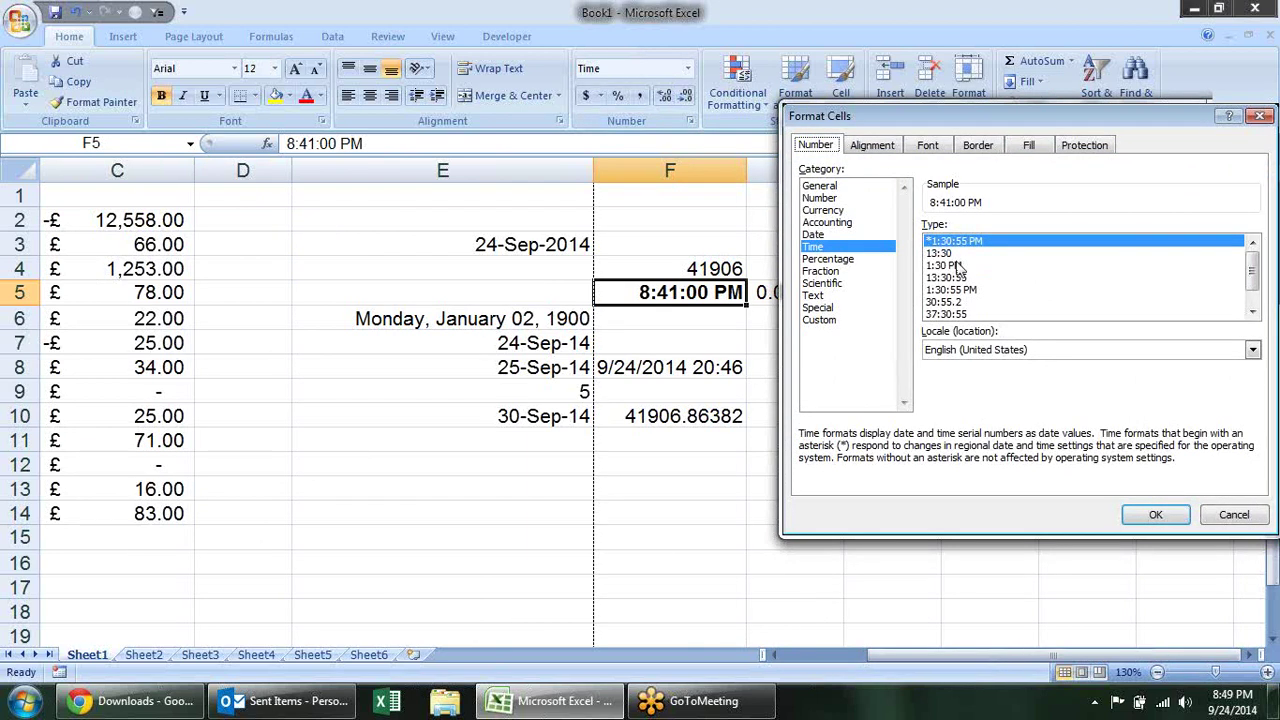
left_click(946, 254)
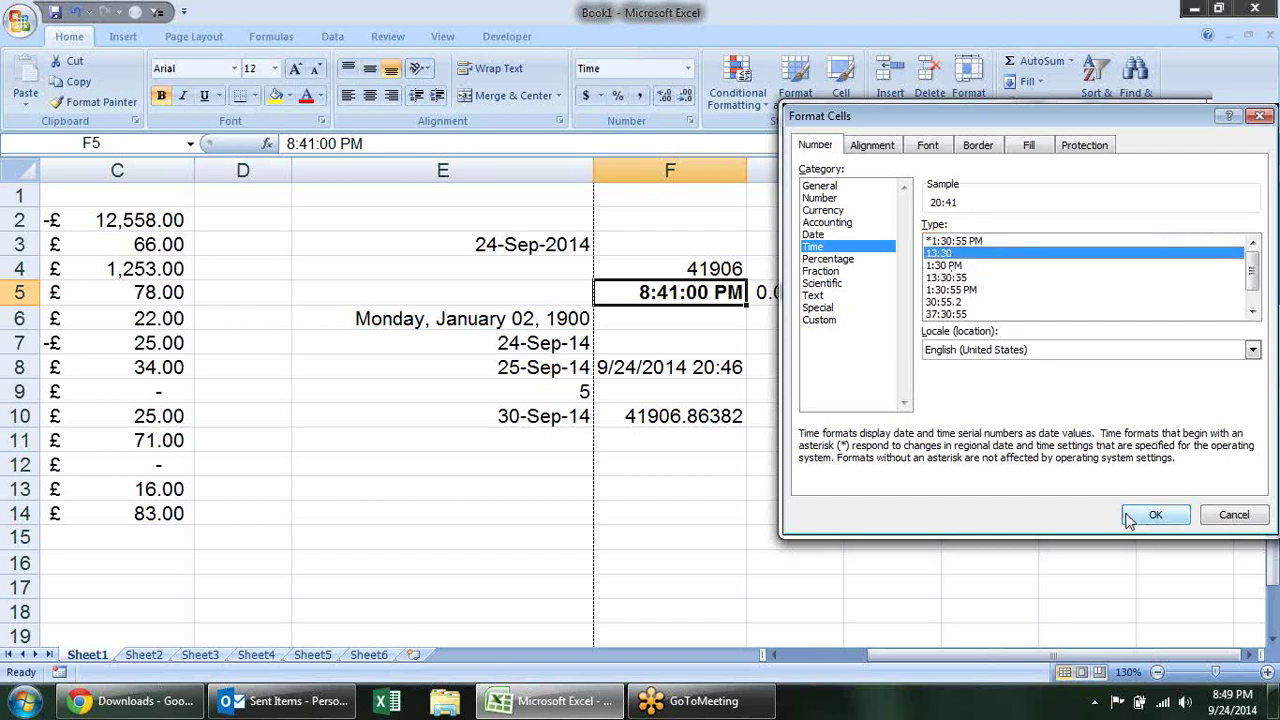
left_click(1151, 533)
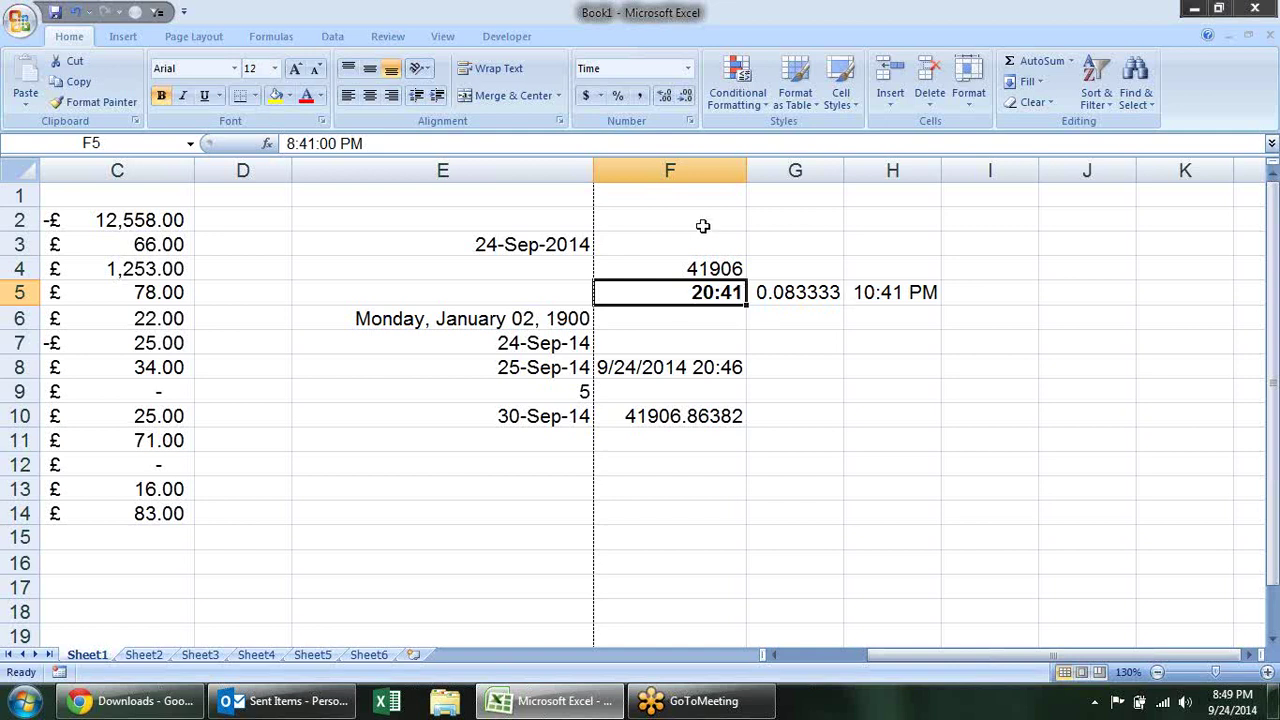
left_click(690, 121)
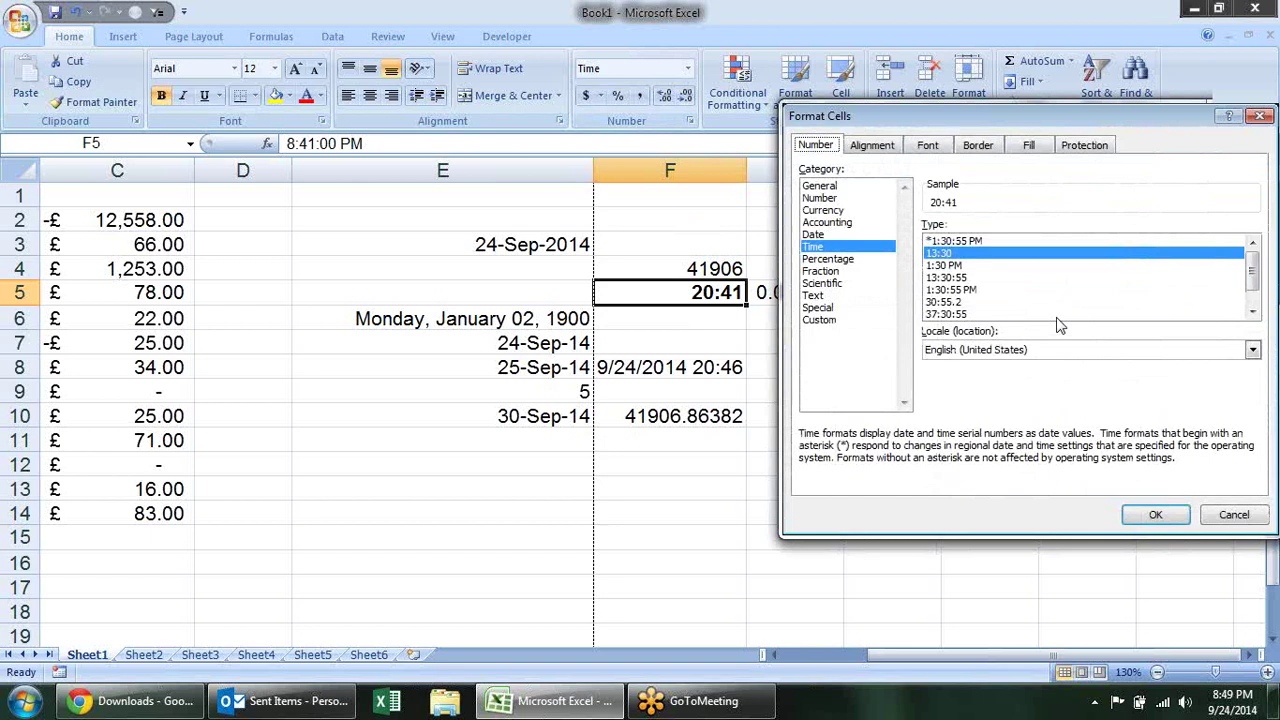
Leave F5's format unchanged and enter 1.5 so it displays 12:00
left_click(945, 302)
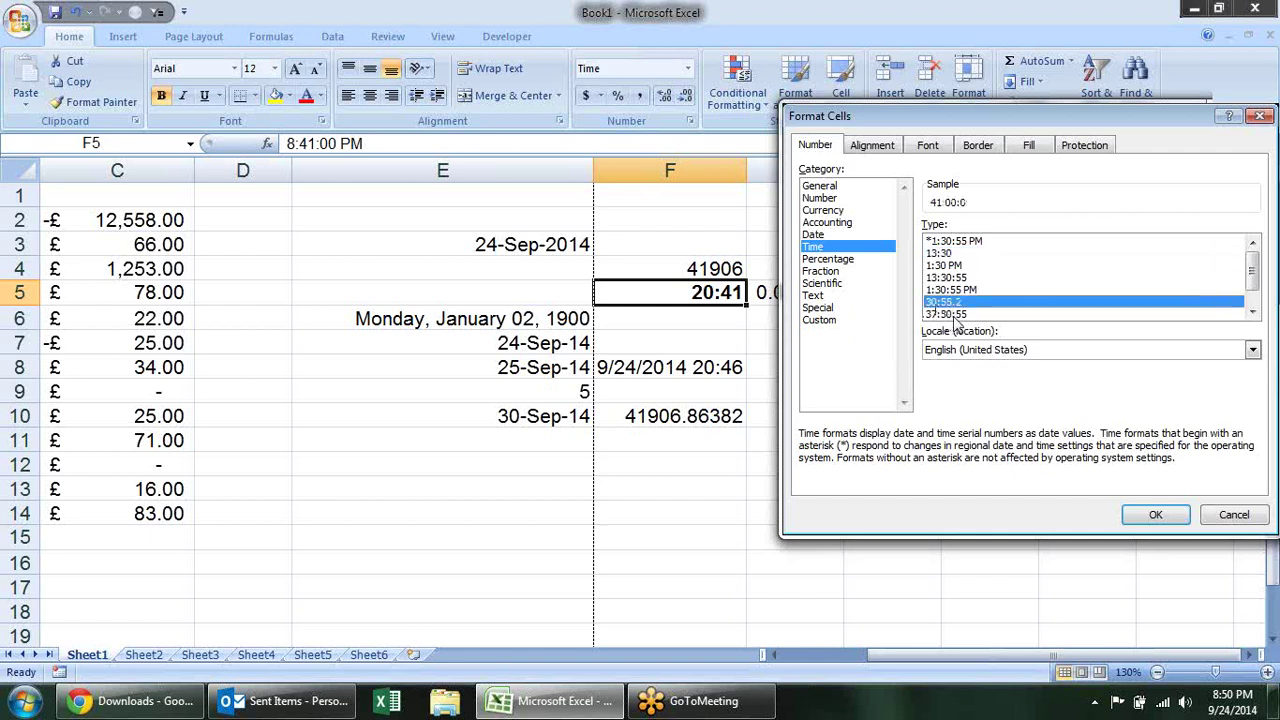
left_click(1235, 515)
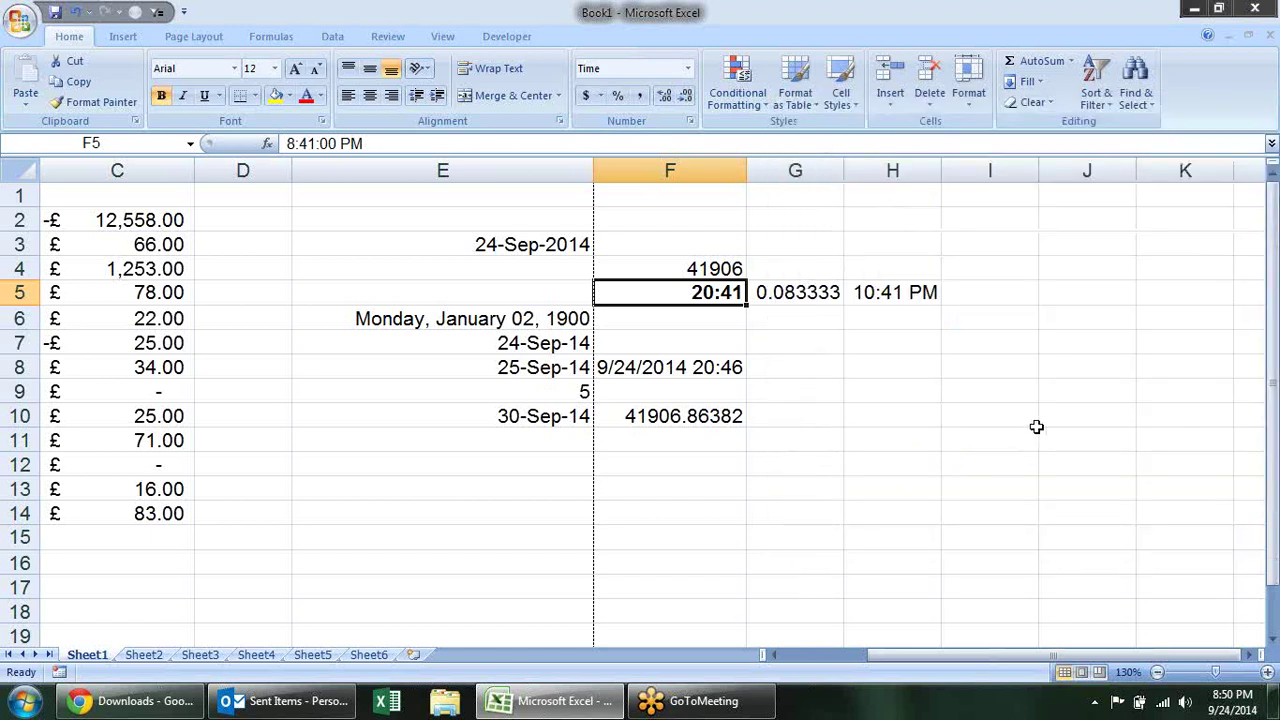
type("1.5")
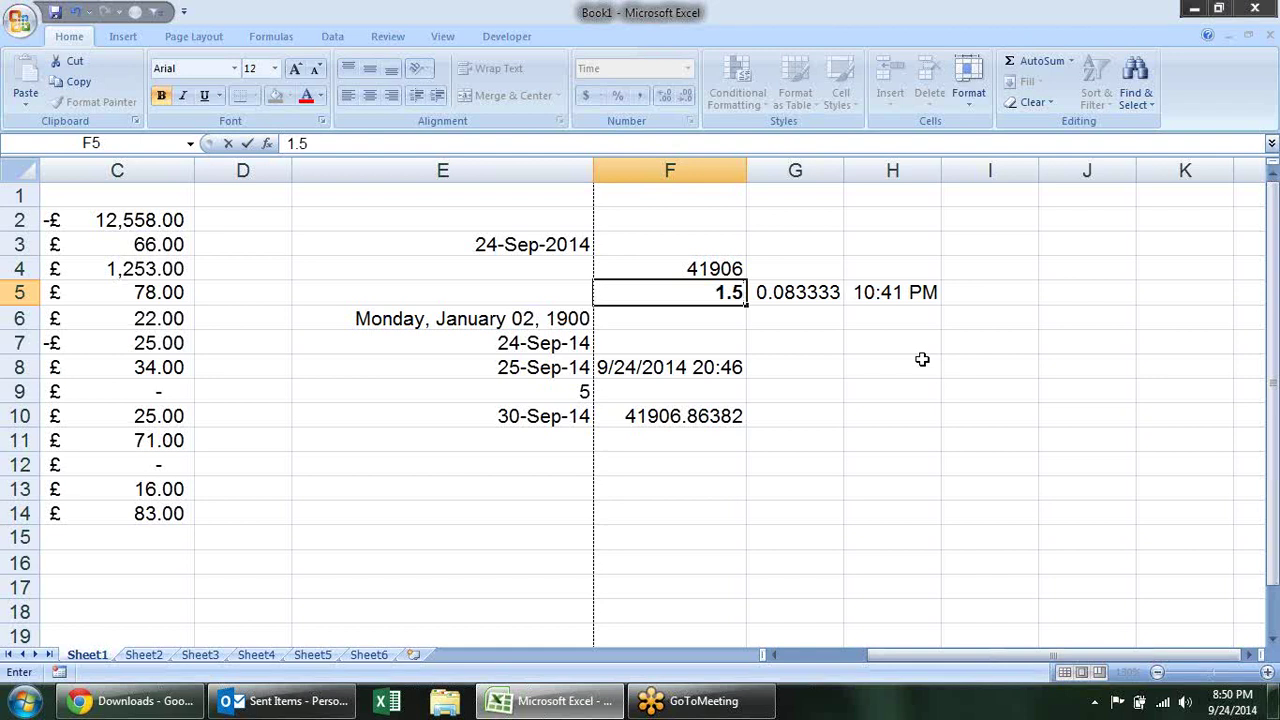
key("Return")
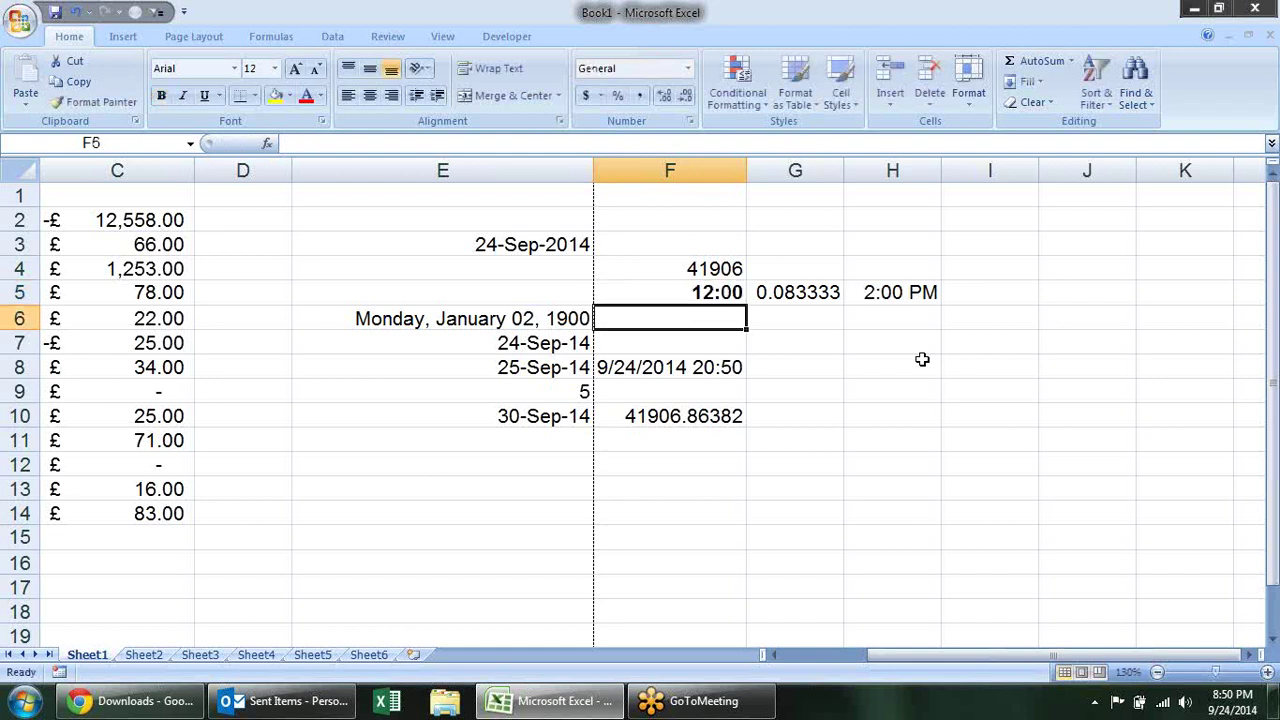
key("Up")
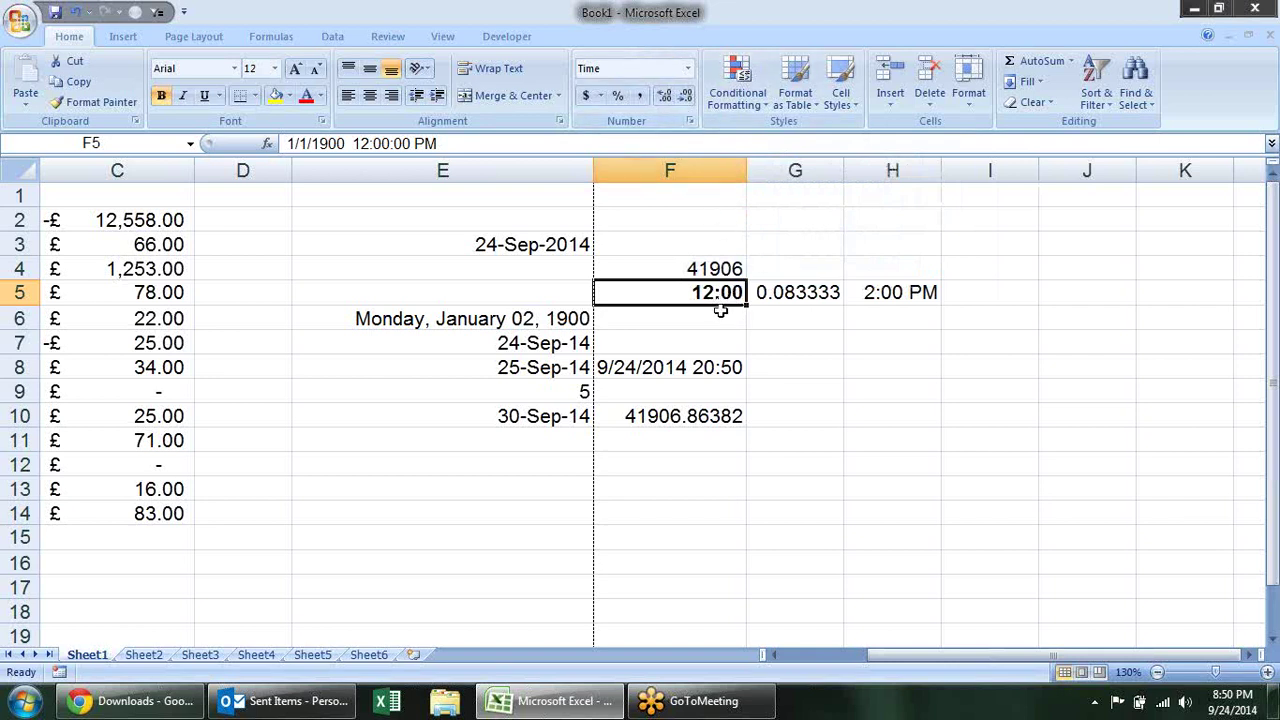
Try the 30:55.2 time style on F5, then apply 37:30:55 to show 36:00:00
left_click(689, 121)
left_click(966, 302)
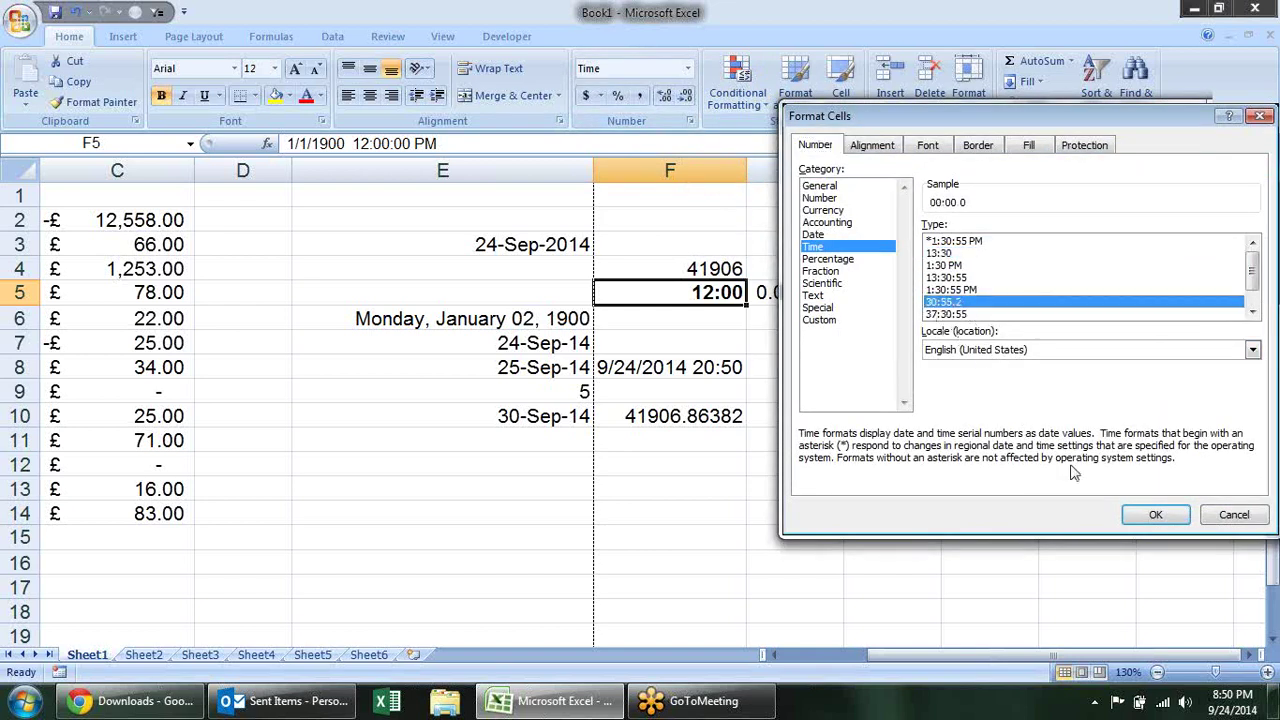
left_click(1153, 514)
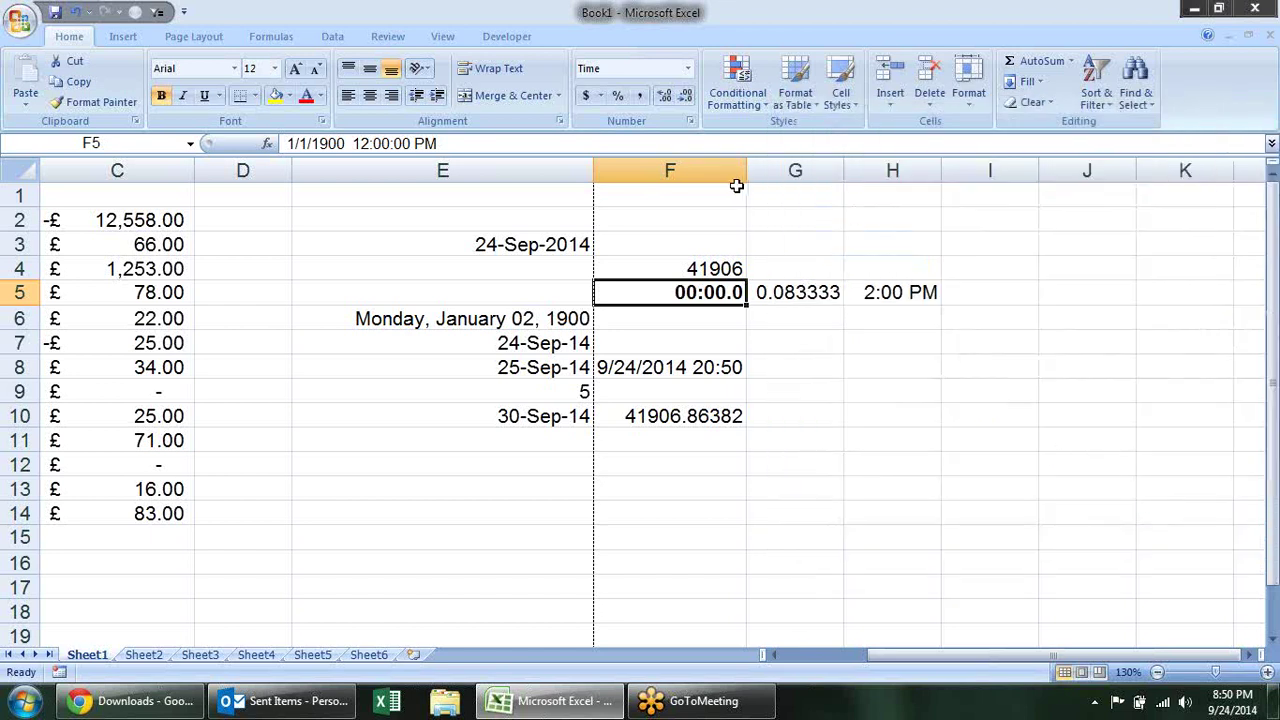
left_click(690, 122)
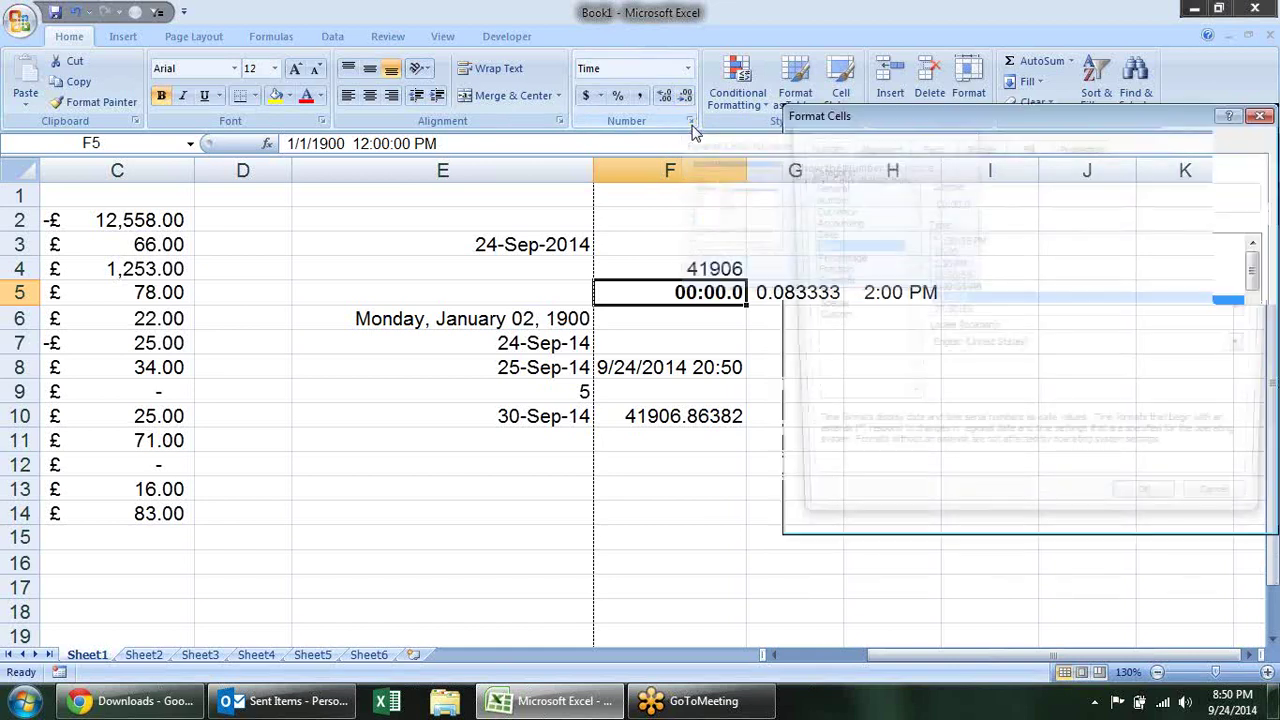
left_click(958, 314)
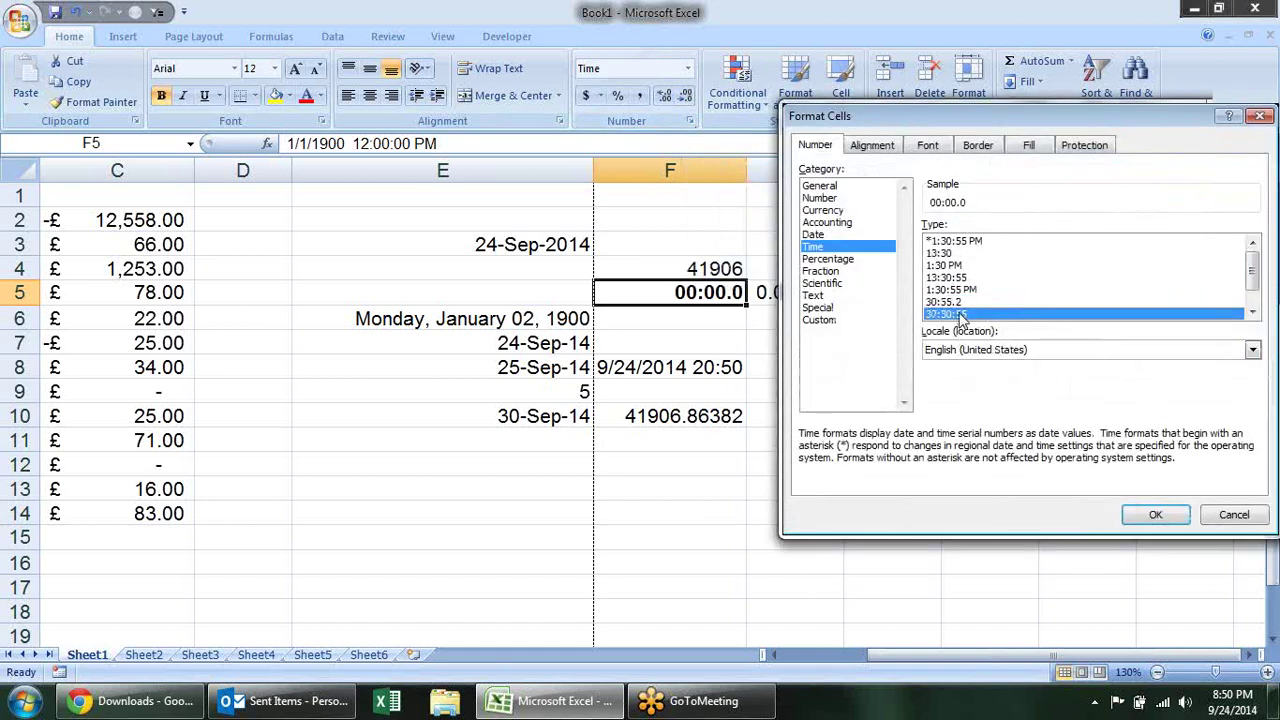
left_click(1160, 515)
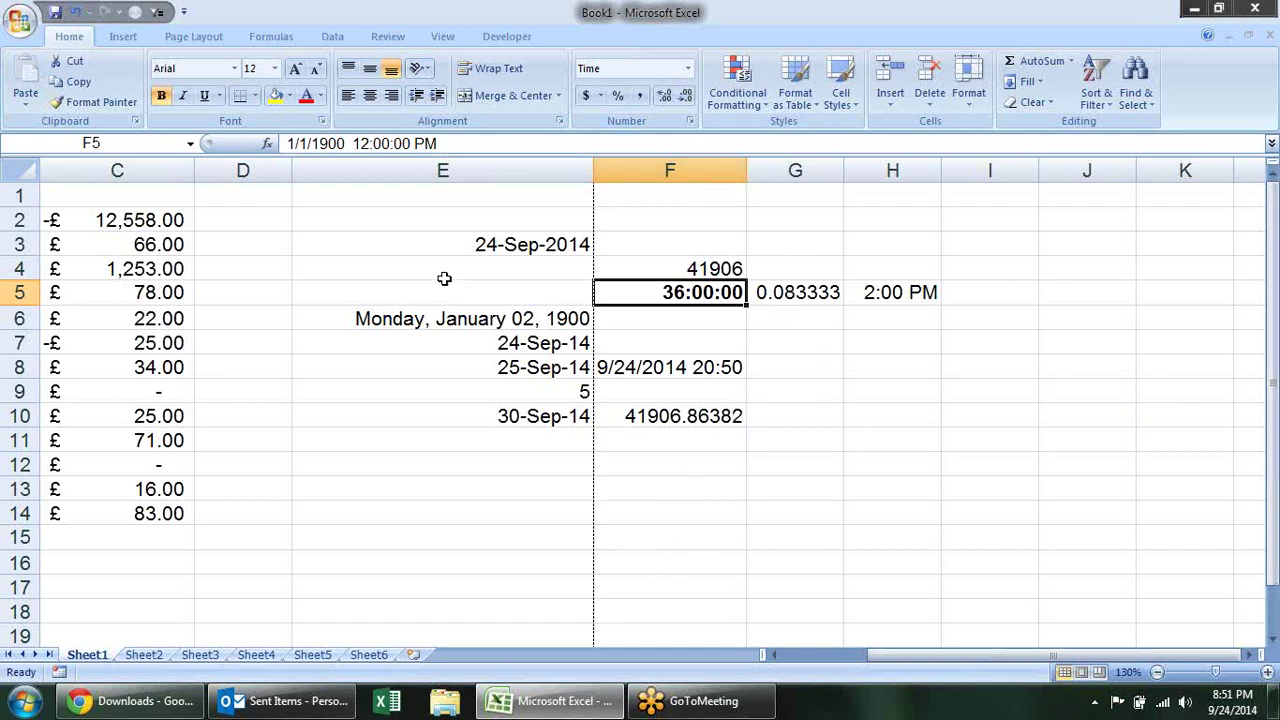
Enter 1, 2 and 3 in D2:D4, reset D4 to General, and select the range
left_click(276, 224)
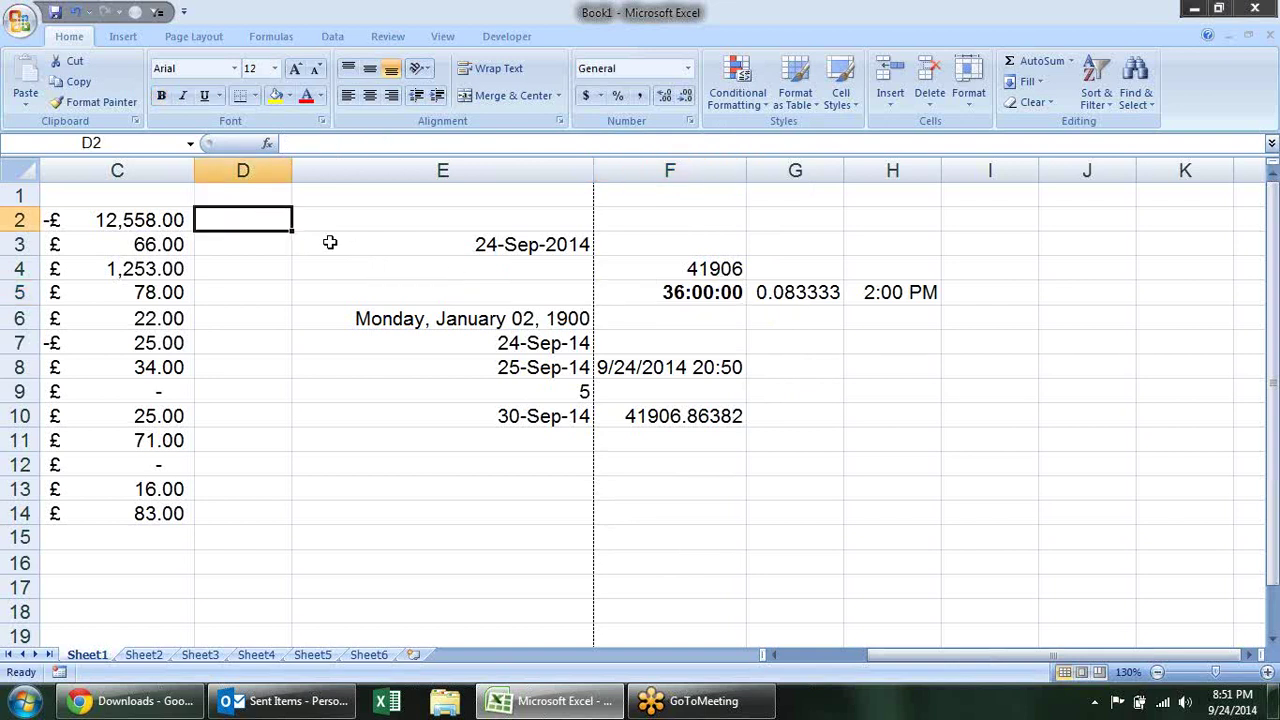
type("1")
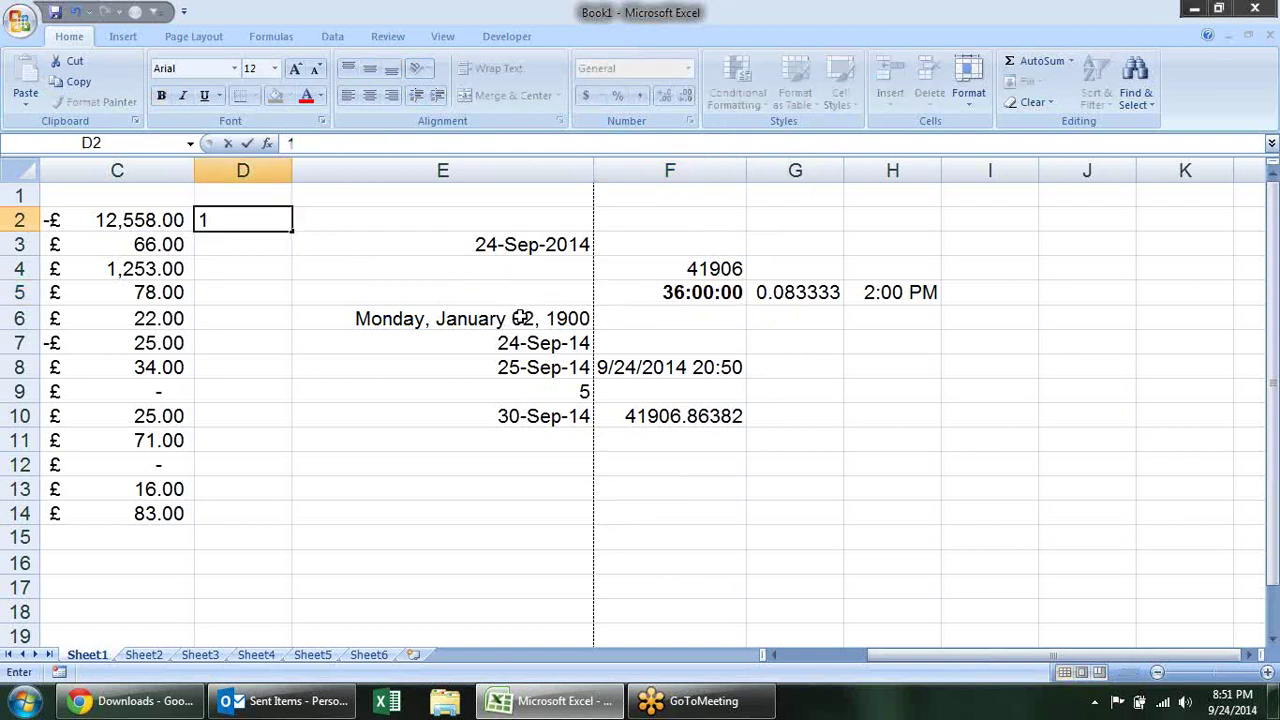
key("Return")
type("2")
key("Return")
type("3")
key("Return")
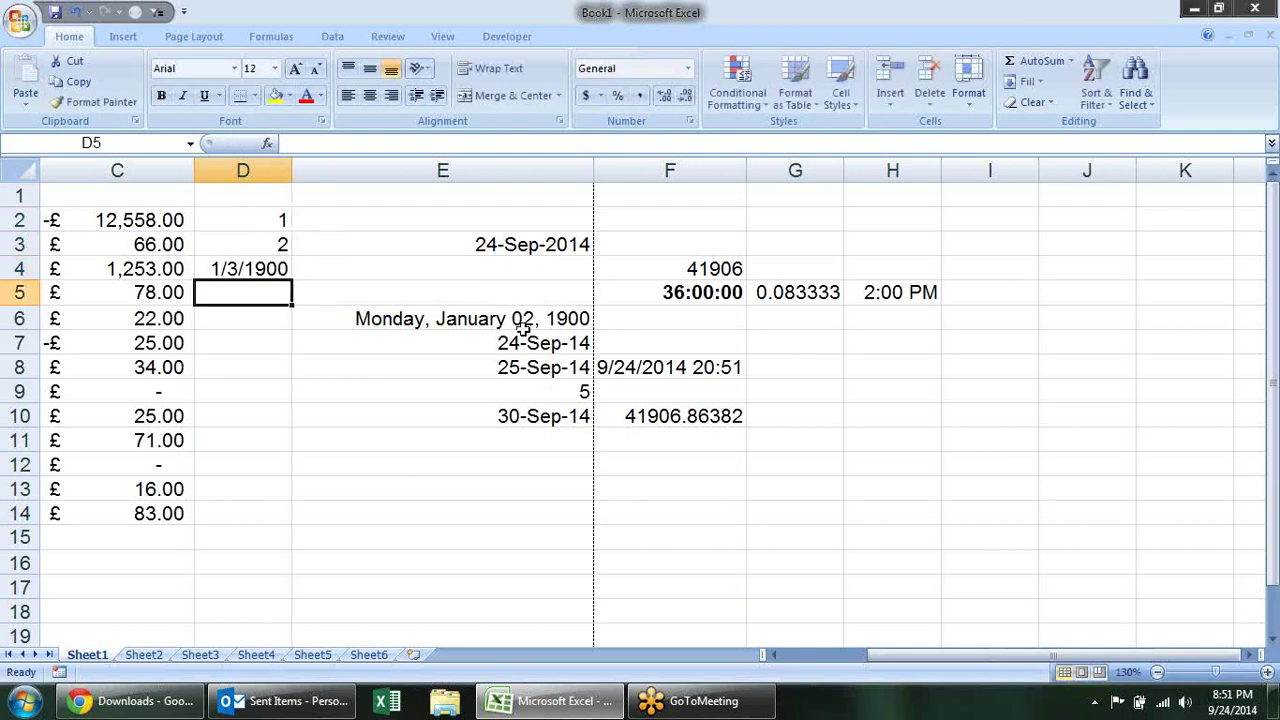
left_click(279, 266)
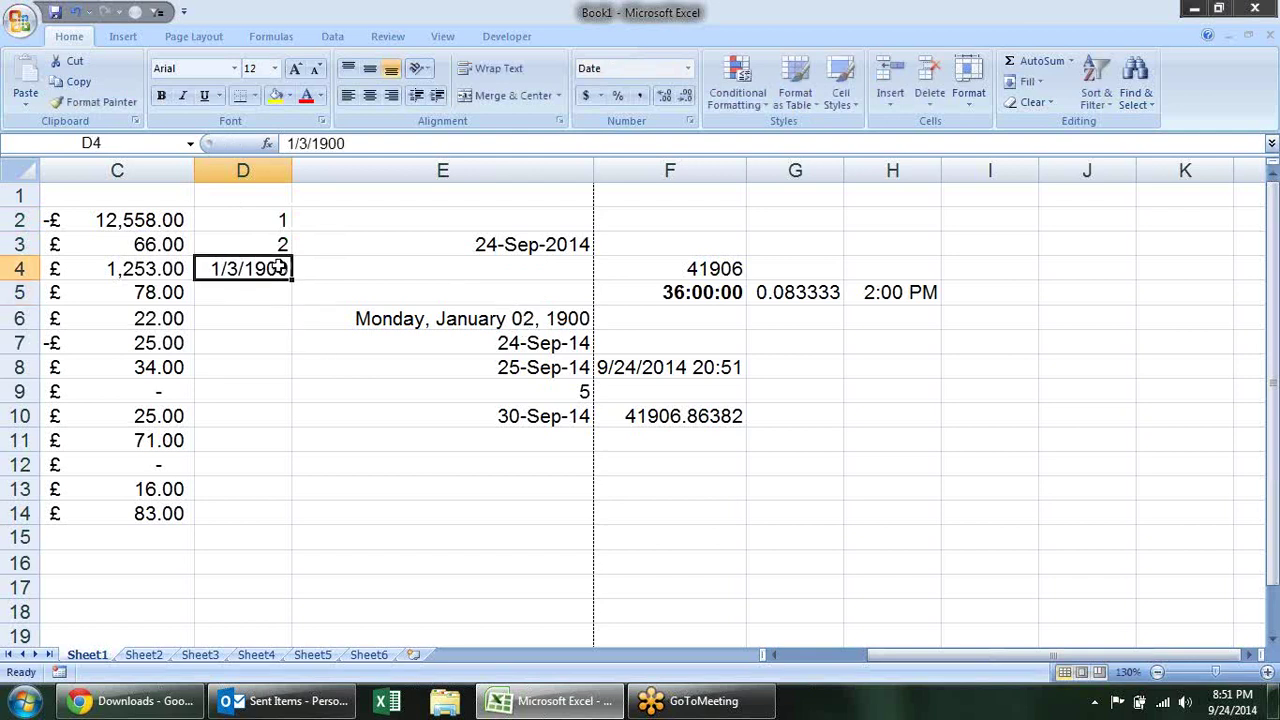
key("ctrl+shift+asciitilde")
left_click_drag(270, 227, 265, 274)
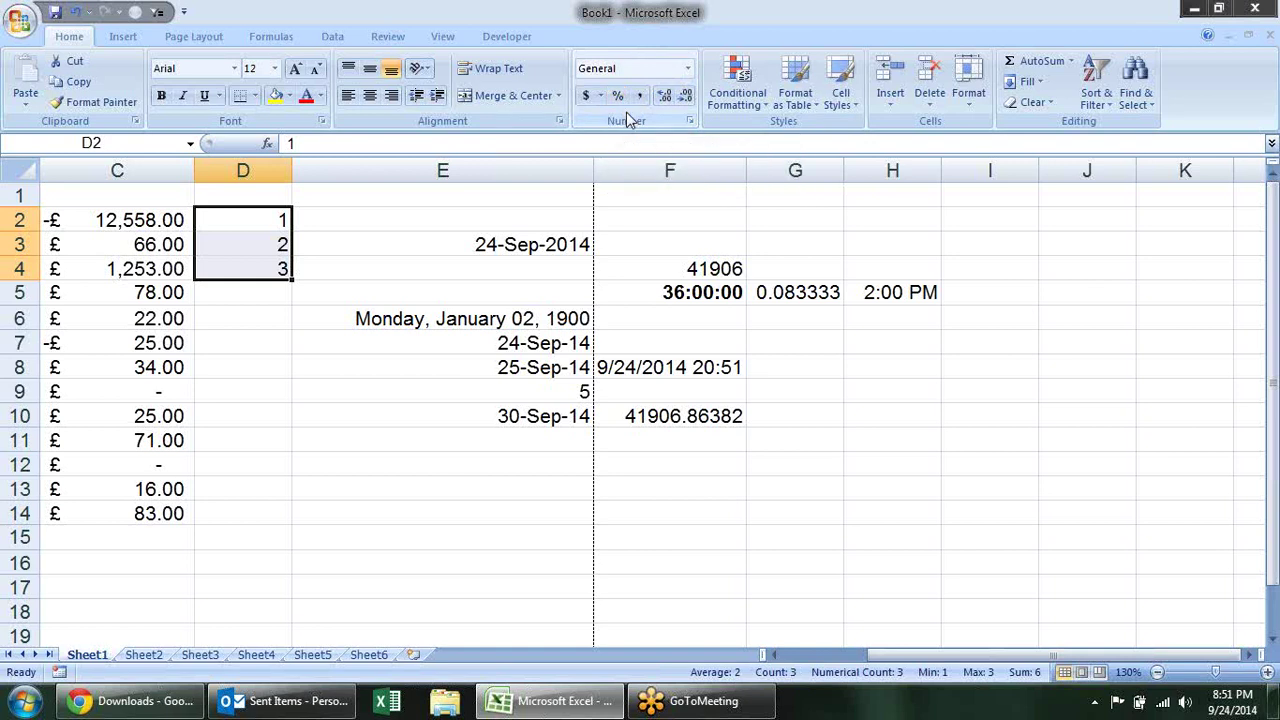
Apply Percentage with 2 decimals to D2:D4, showing 100.00%, 200.00% and 300.00%
left_click(689, 121)
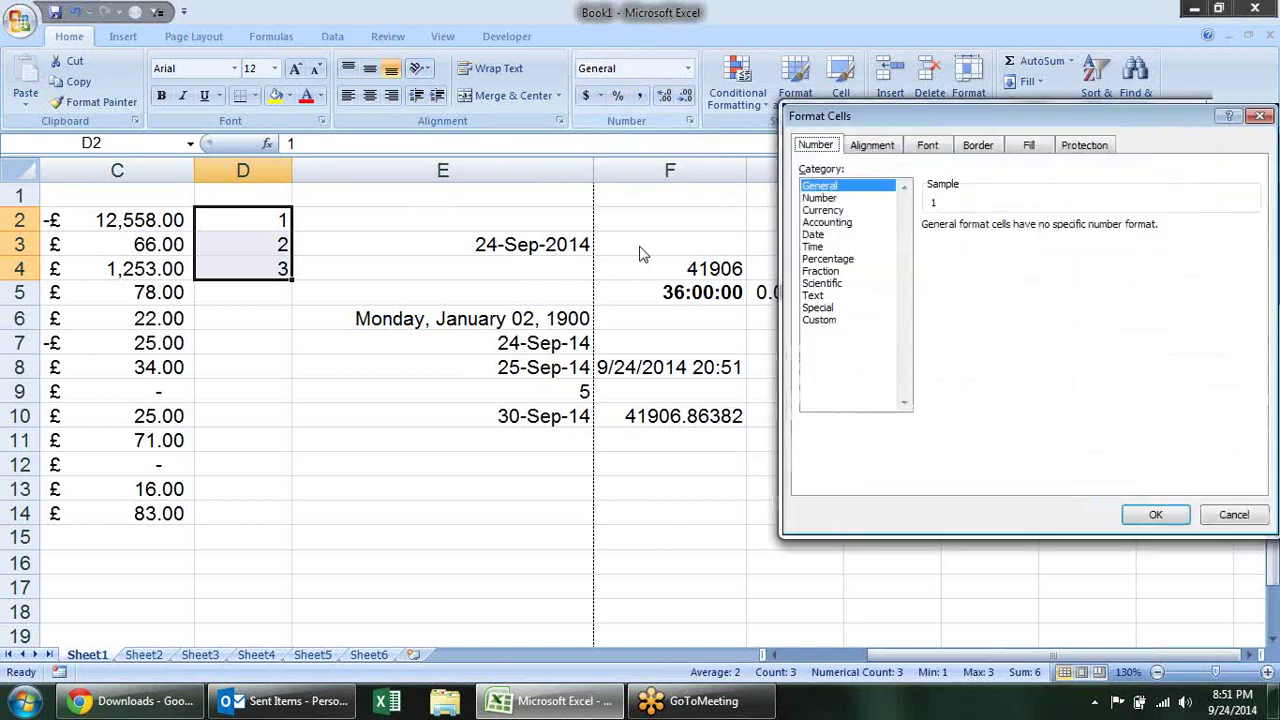
left_click(826, 259)
left_click_drag(984, 116, 816, 104)
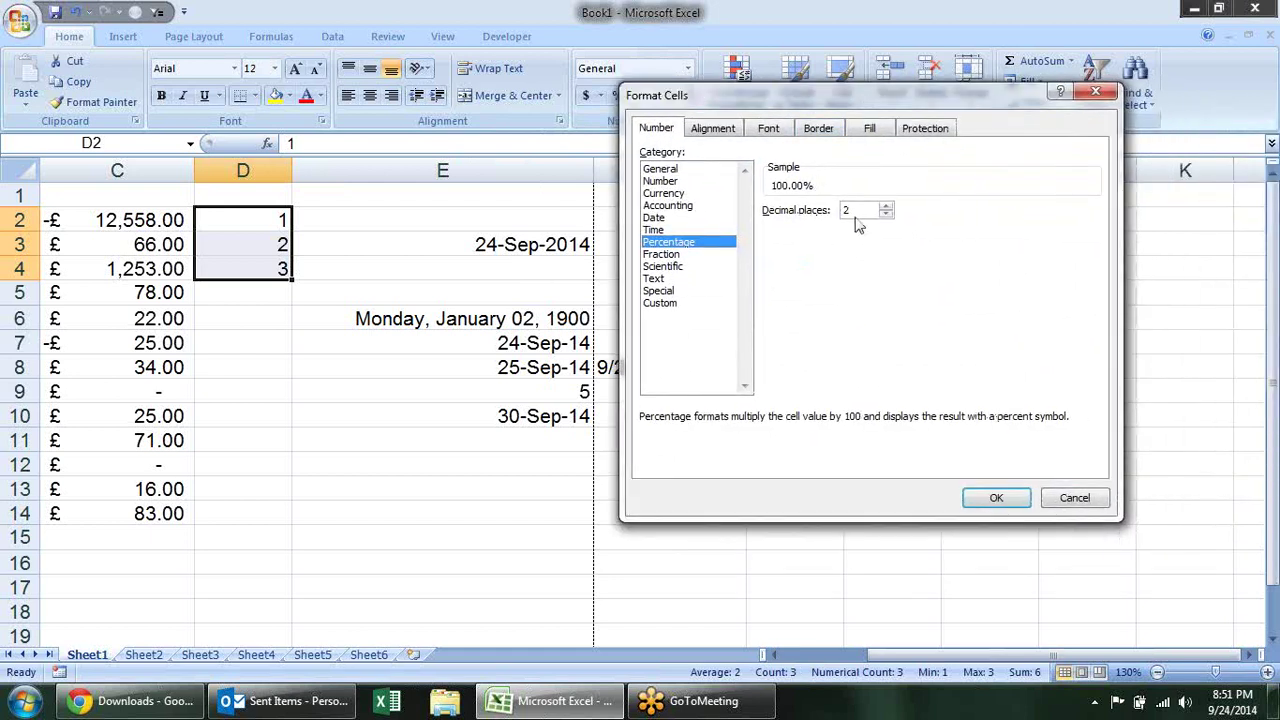
left_click(997, 497)
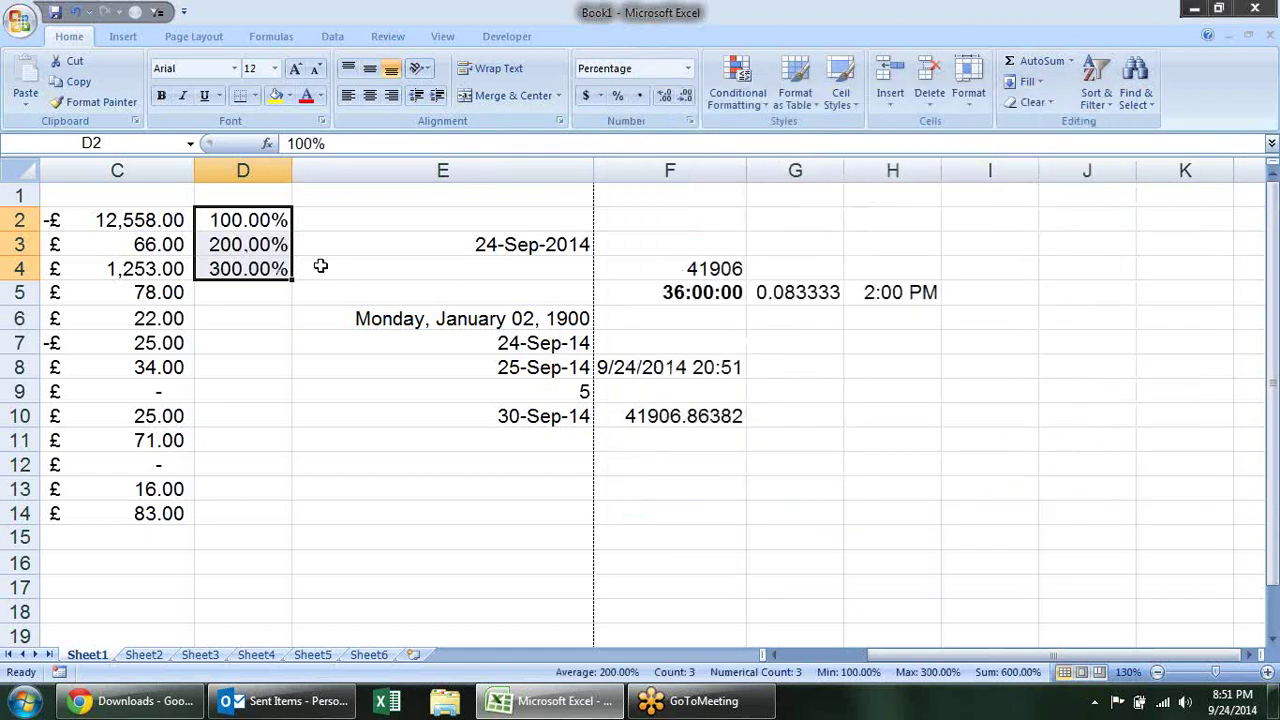
left_click(253, 224)
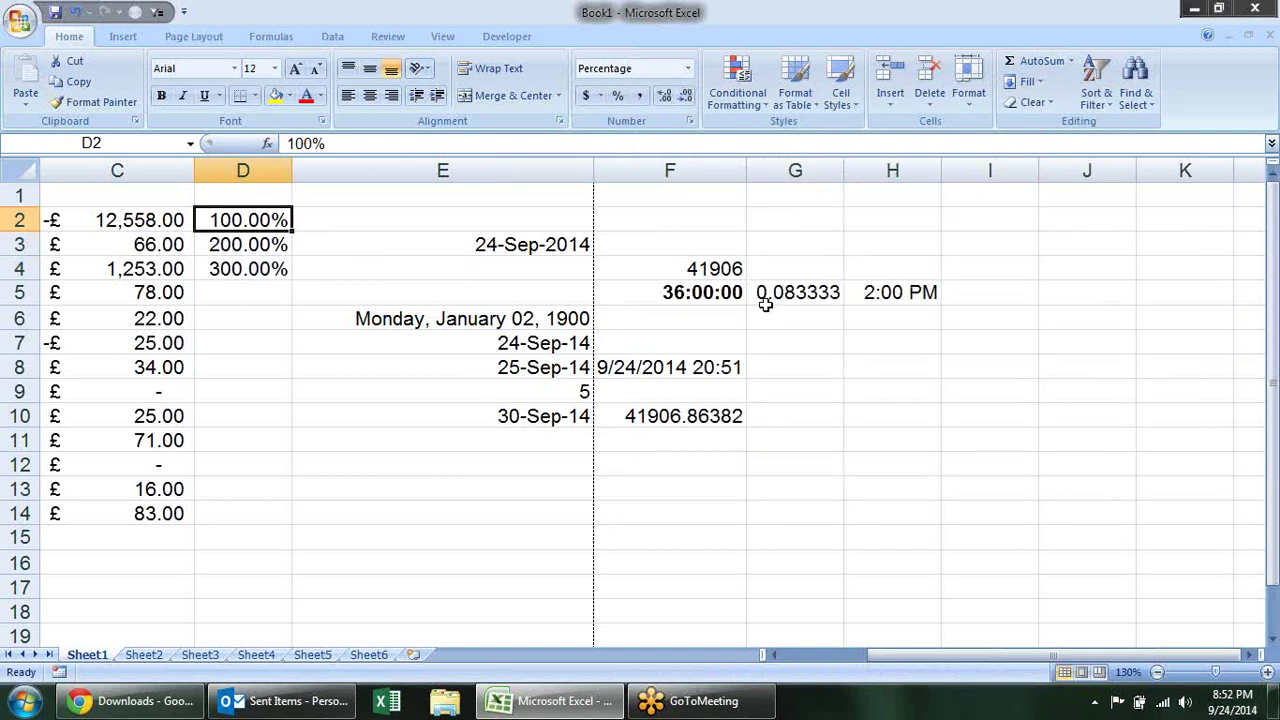
Enter 25, 50 and 75 in D2:D4, which appear as 25%, 50% and 75%
type("25")
key("Return")
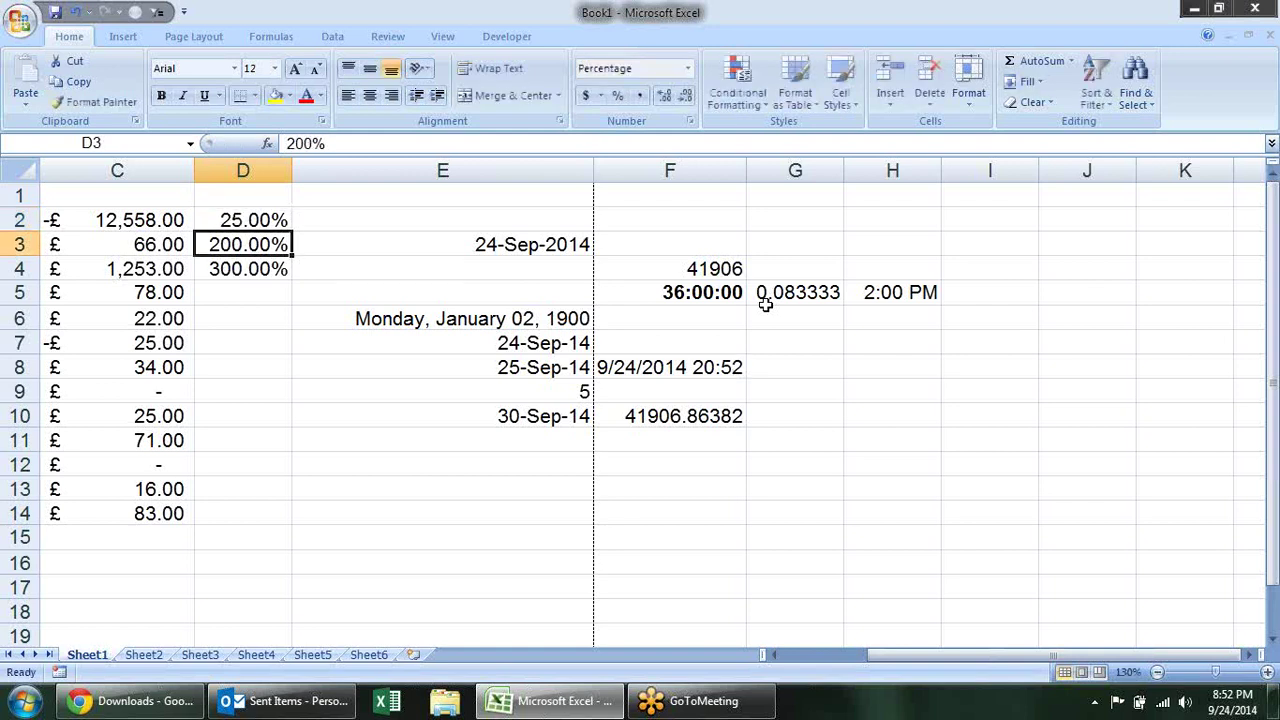
type("50")
key("Return")
type("7")
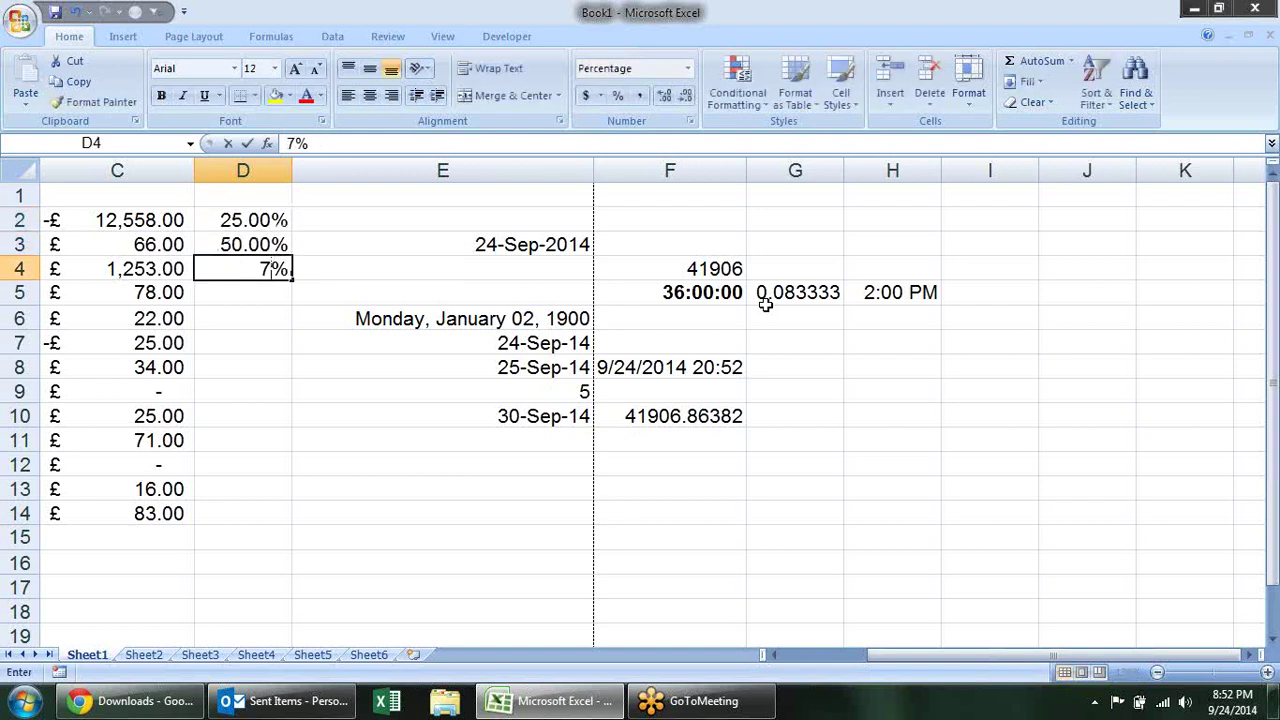
type("5")
key("Return")
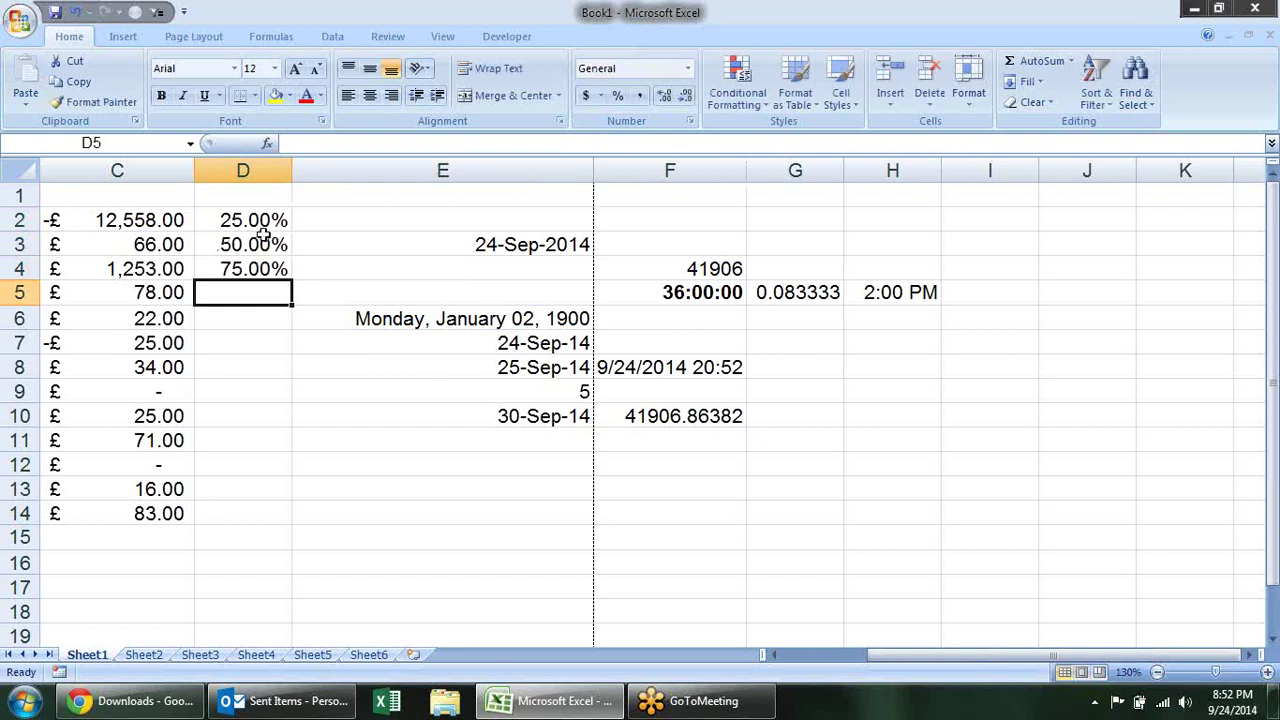
Return D2:D4 to General so they read 0.25, 0.5 and 0.75, checking each cell
left_click_drag(258, 222, 255, 268)
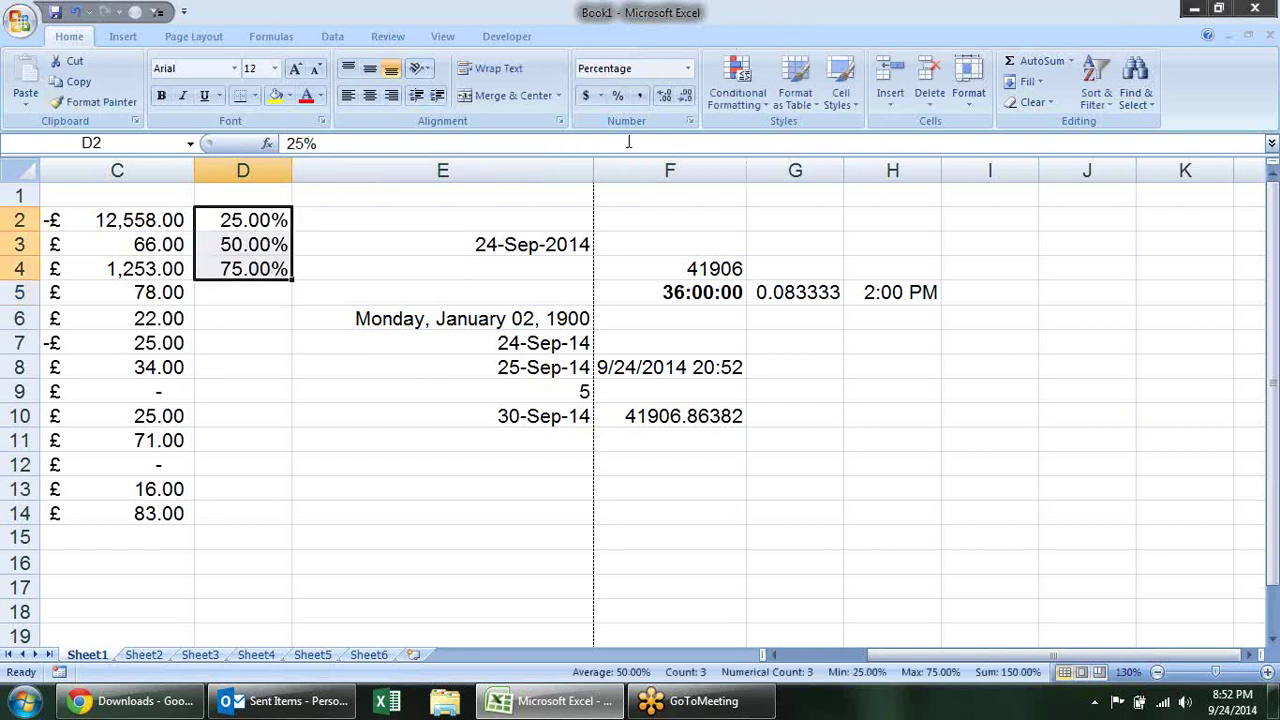
left_click(688, 70)
left_click(660, 106)
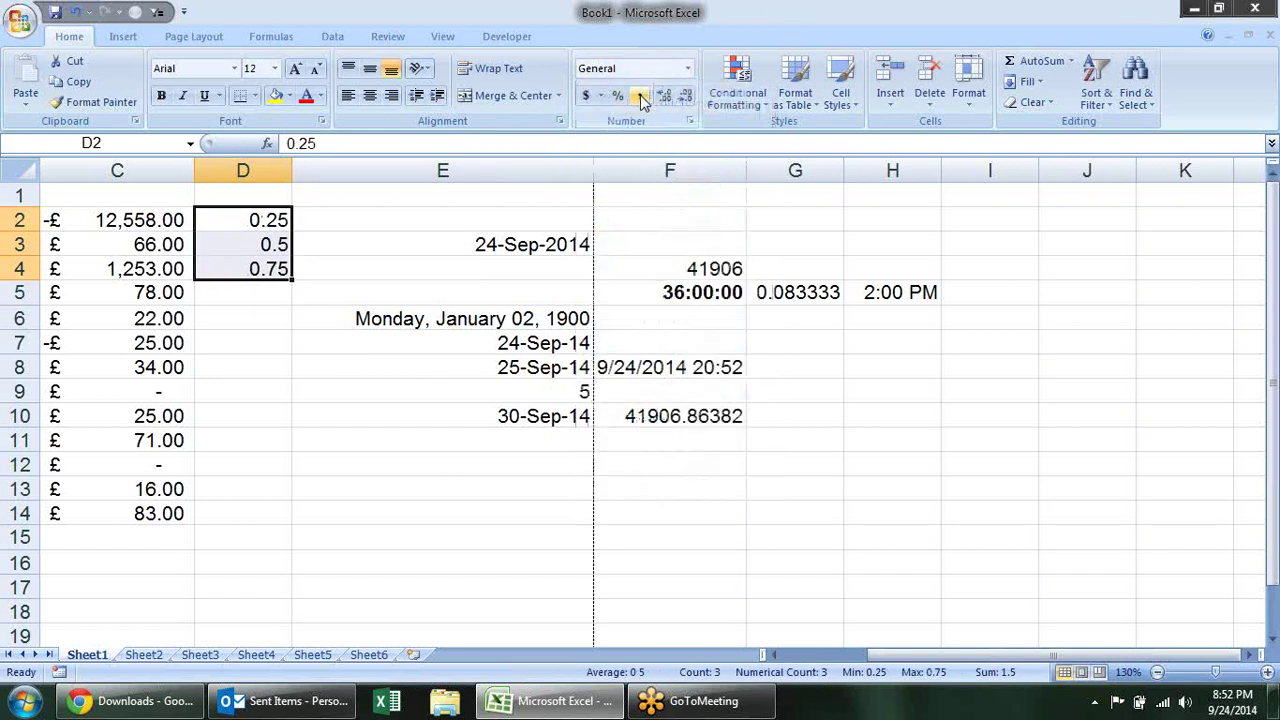
left_click(308, 240)
left_click(270, 218)
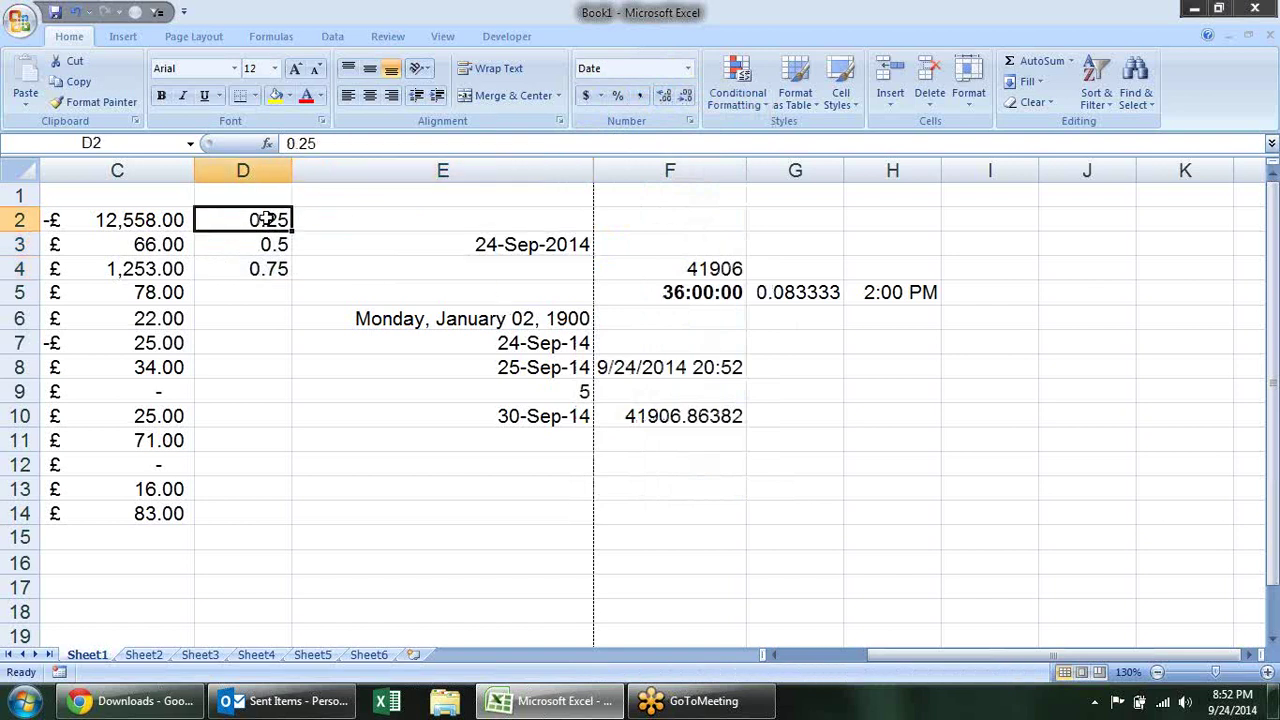
left_click(284, 243)
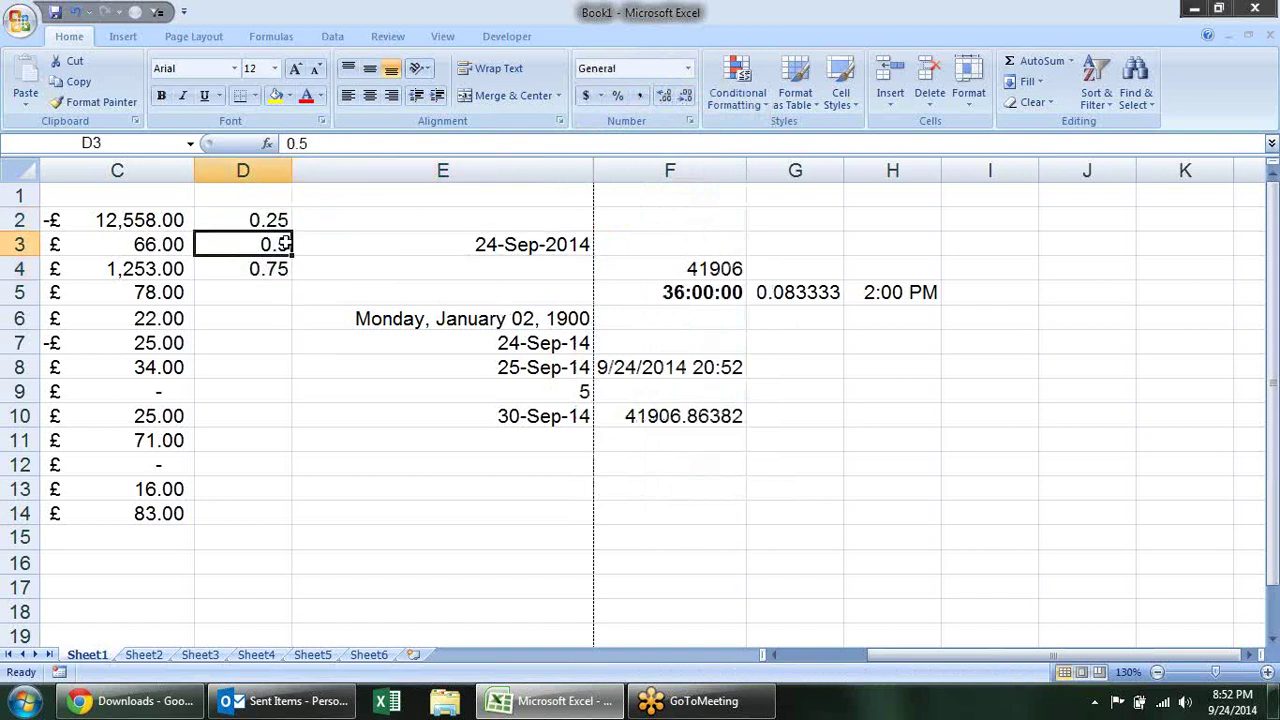
left_click(270, 278)
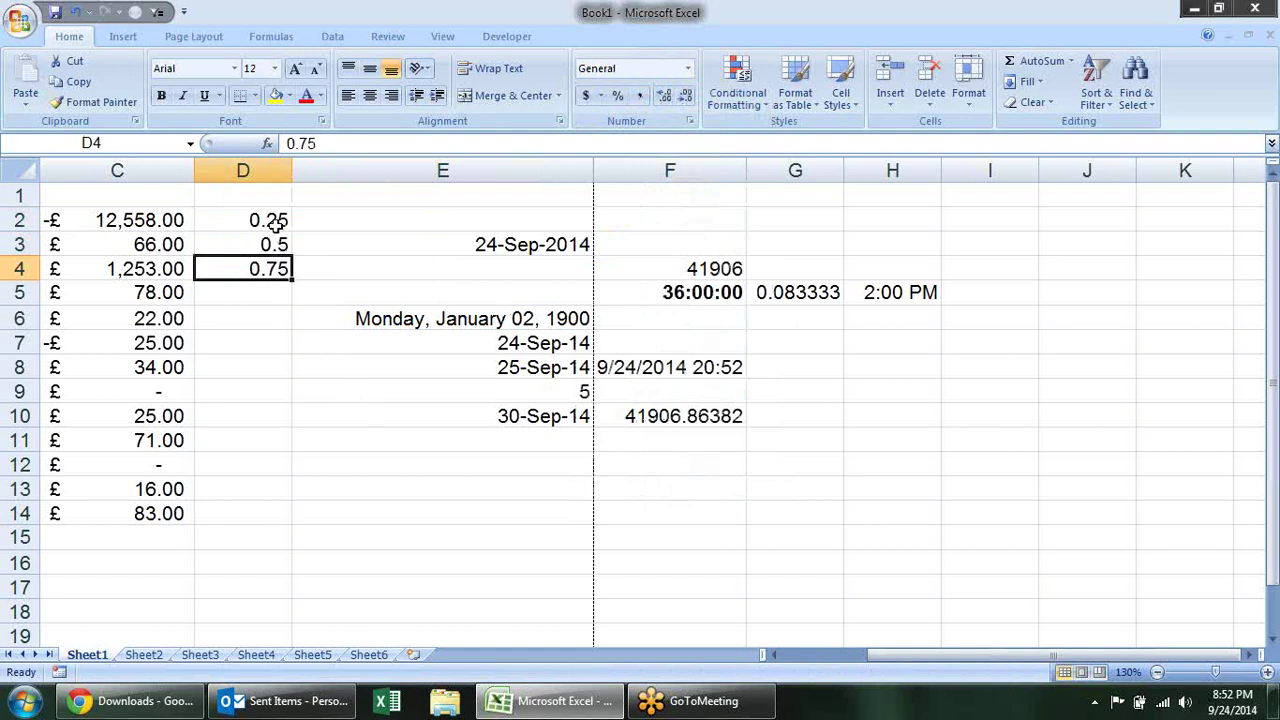
left_click_drag(272, 222, 280, 268)
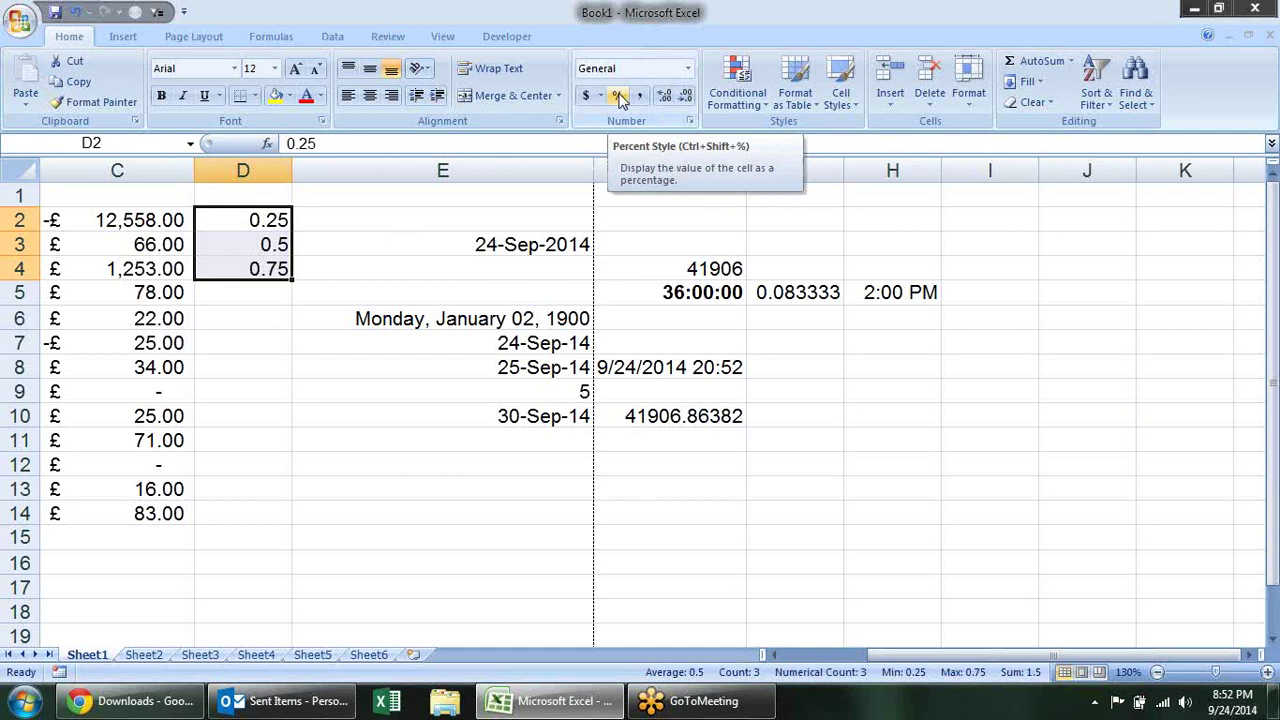
Reformat D2:D4 as Percentage (25.00%, 50.00%, 75.00%), then preview the Fraction category
left_click(689, 124)
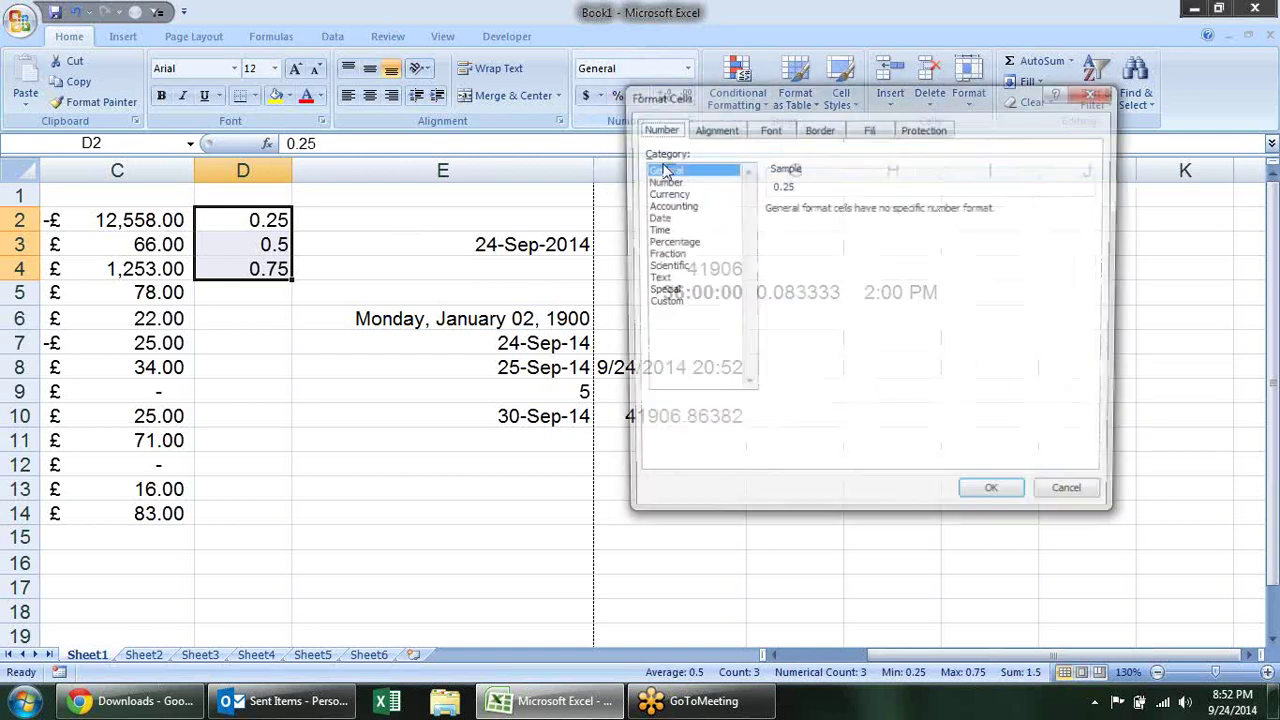
left_click(668, 242)
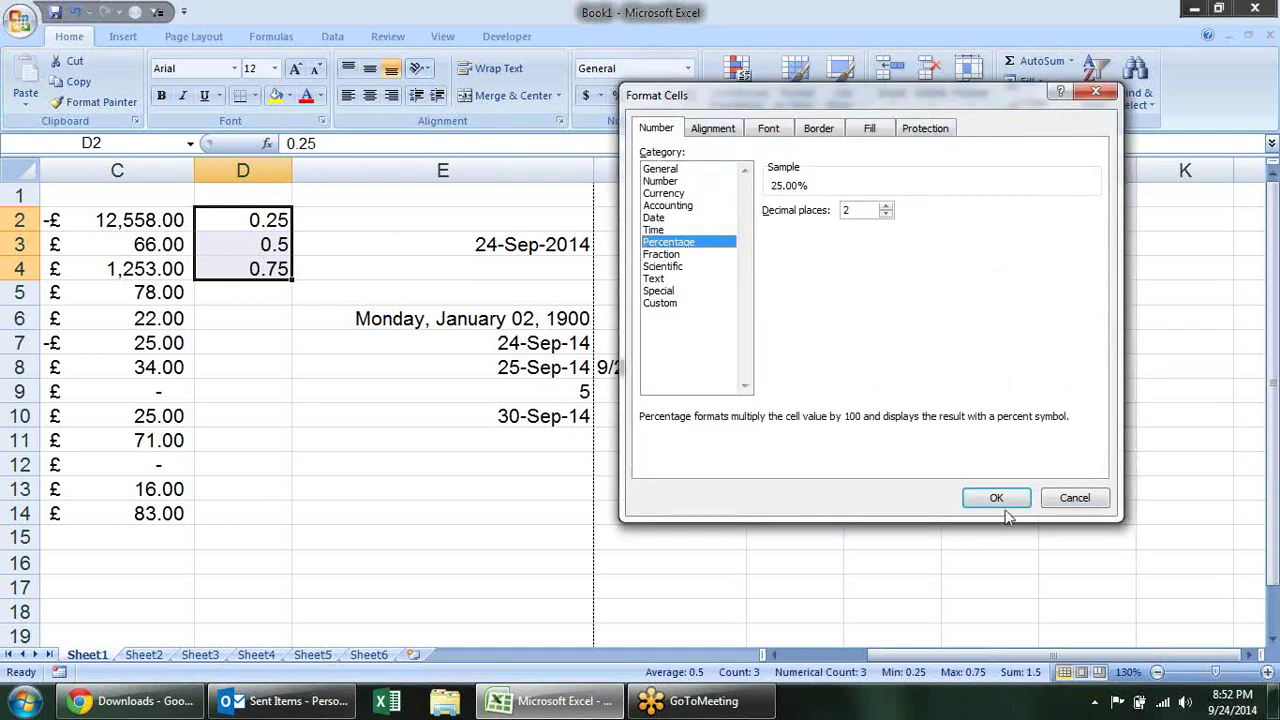
left_click(997, 497)
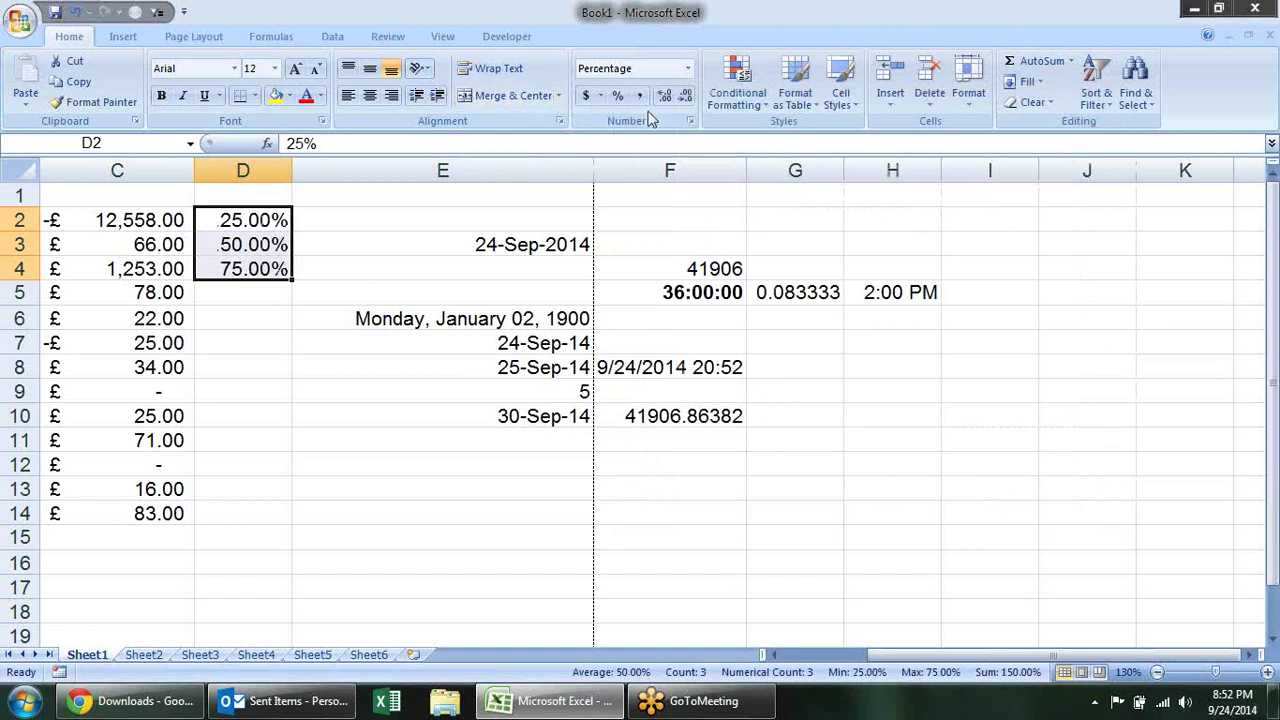
left_click(689, 124)
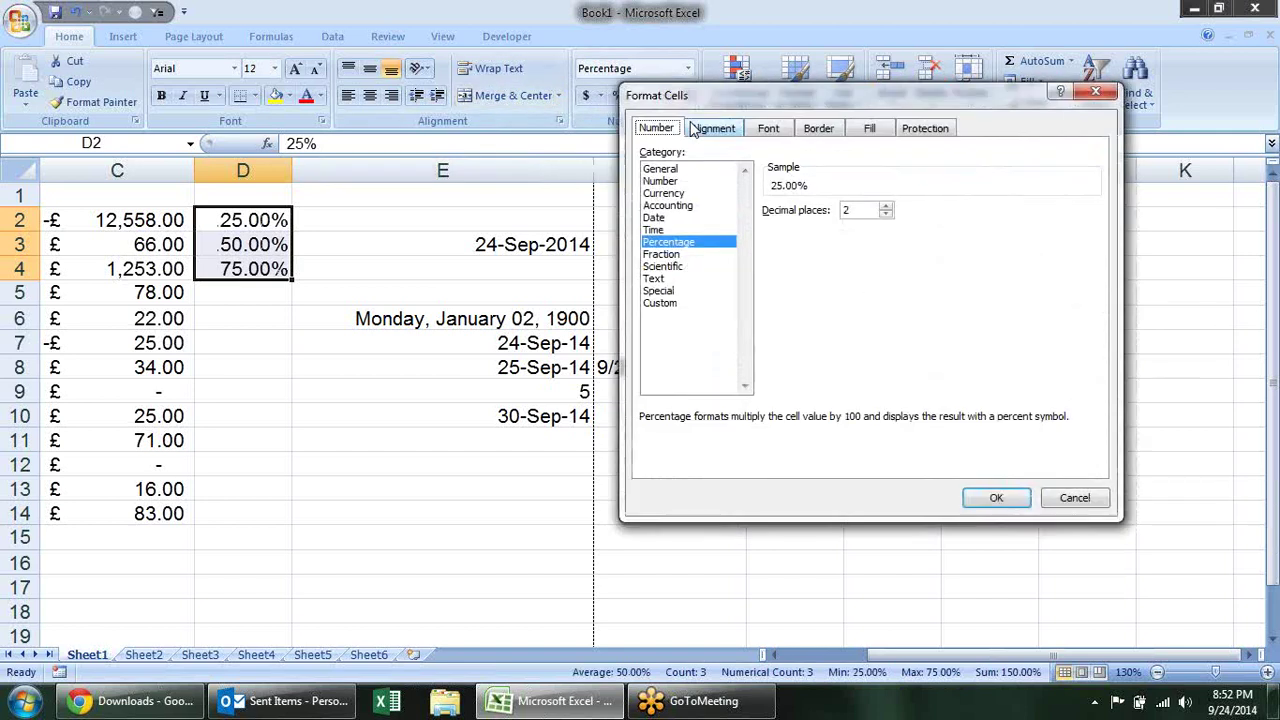
left_click(692, 257)
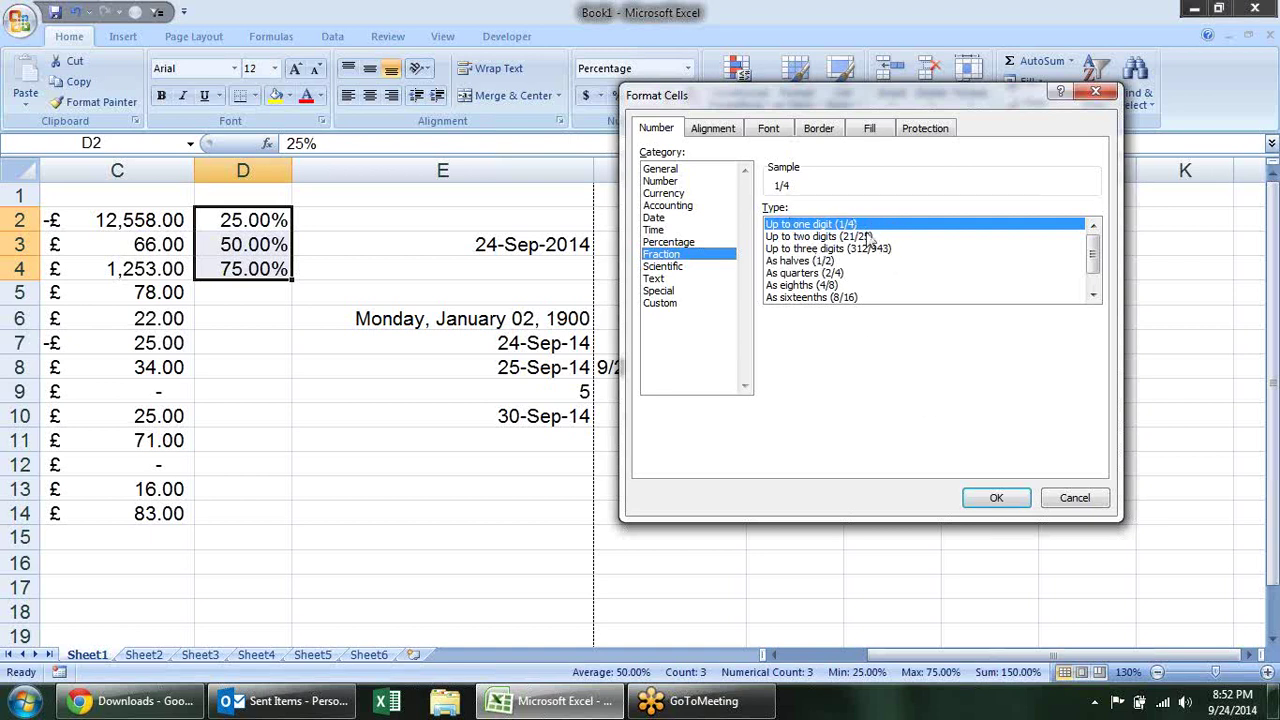
Apply the 'Up to one digit' fraction format so D2:D4 read 1/4, 1/2 and 3/4
left_click(972, 498)
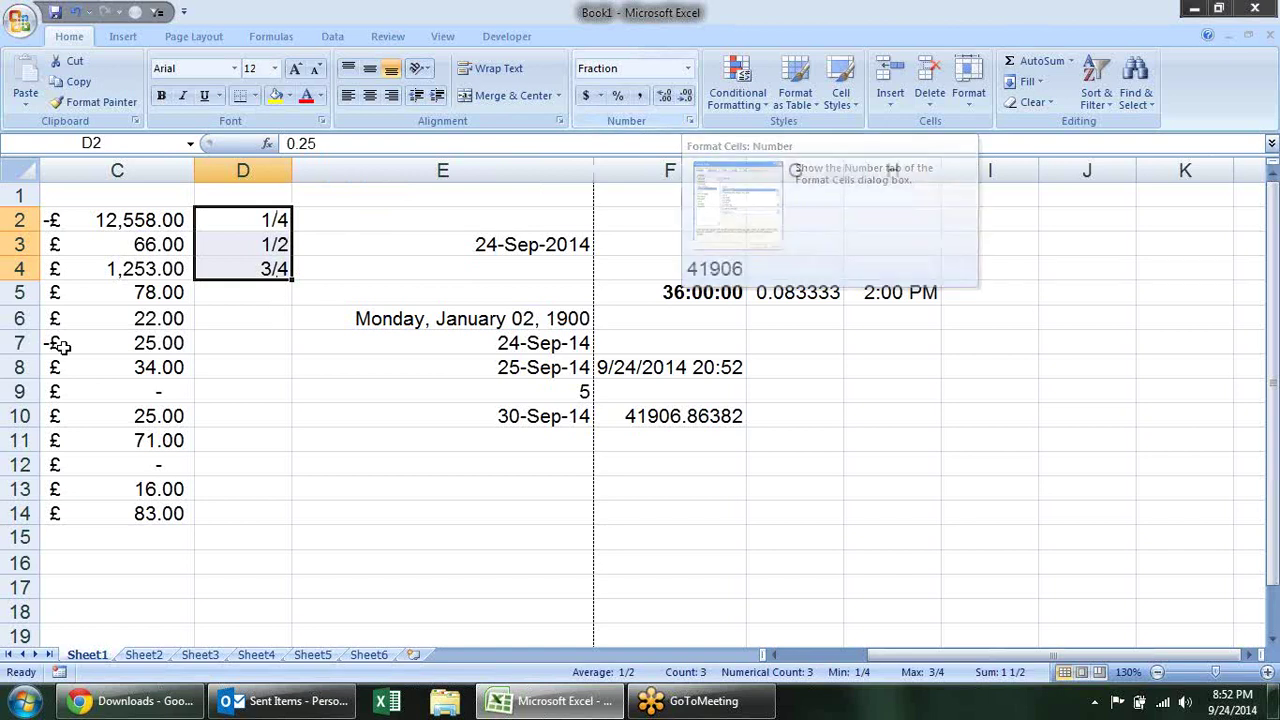
left_click(230, 264)
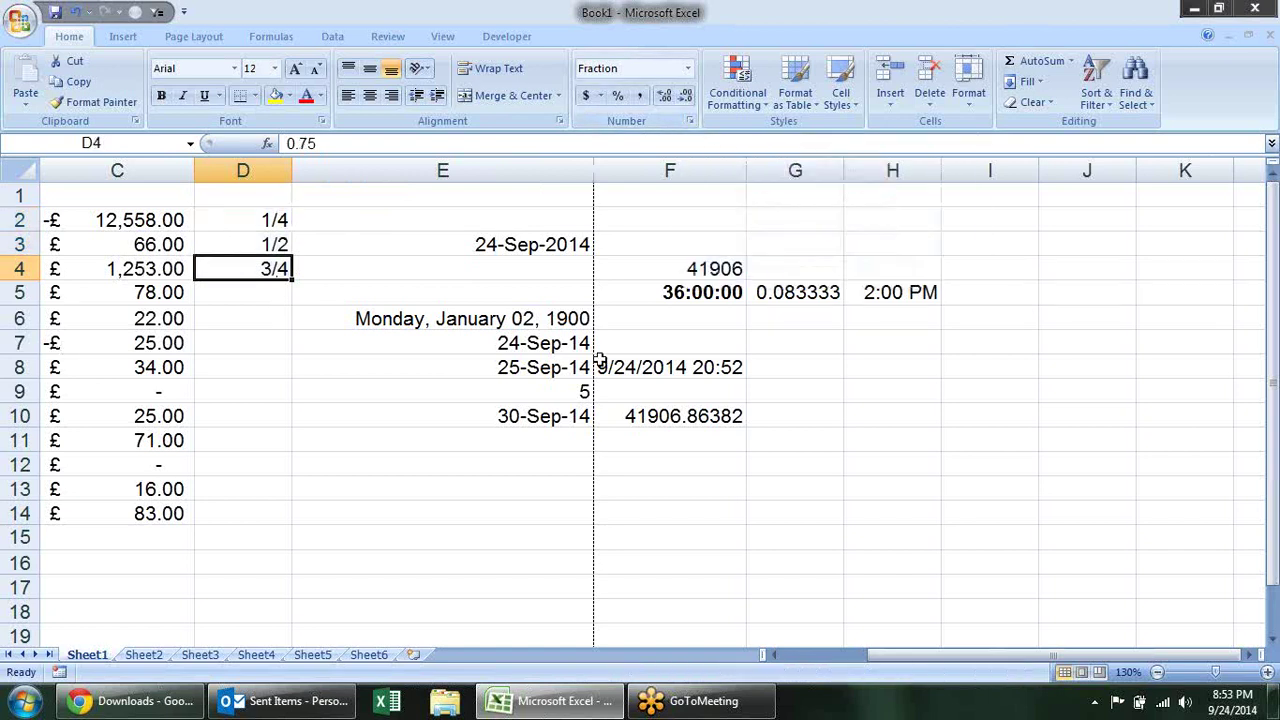
Enter 5/4 in D4 so it displays 1 1/4, then reselect D2:D4
type("5/4")
key("Return")
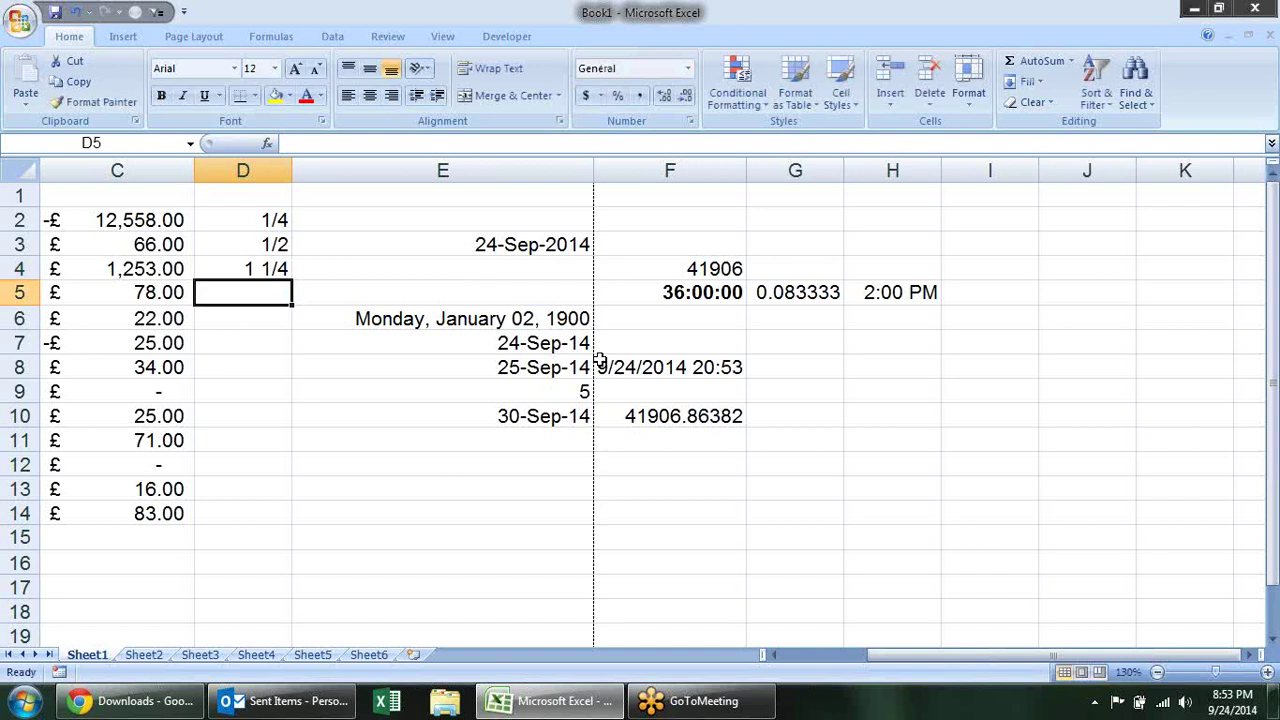
key("Up")
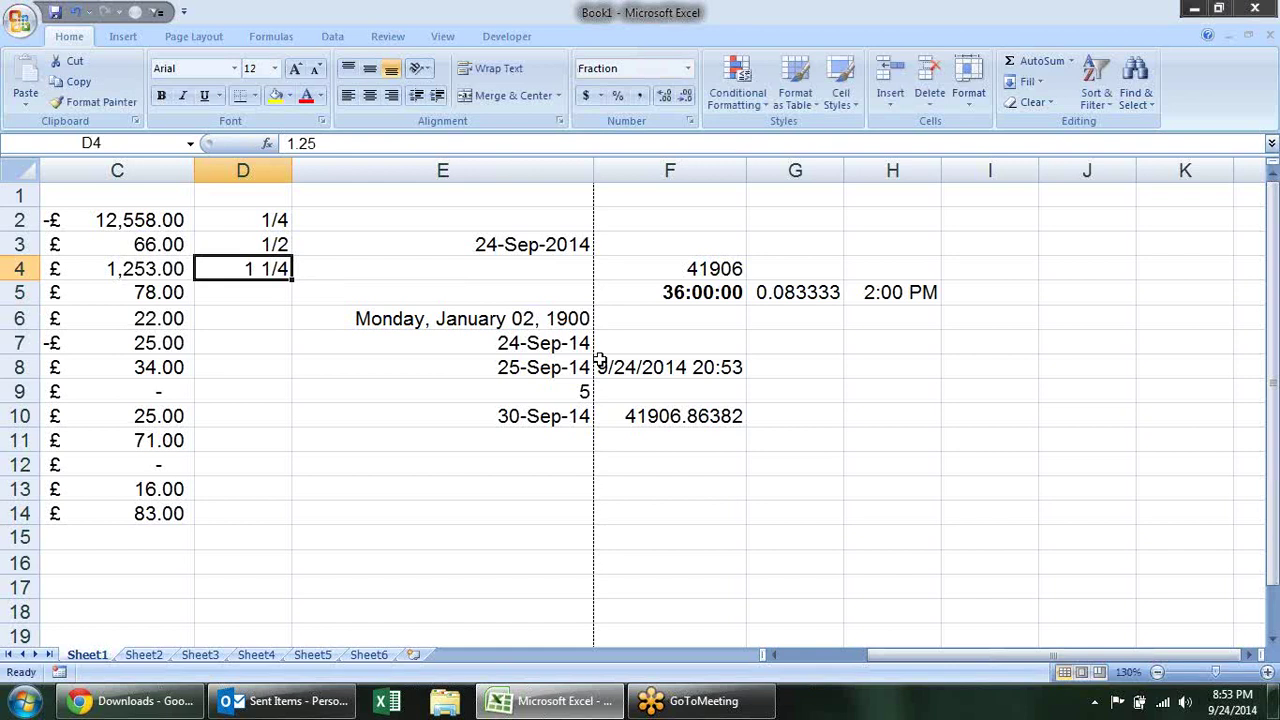
key("Up")
key("Up")
key("Down")
key("Down")
key("Up")
key("Up")
key("shift+Down")
key("shift+Down")
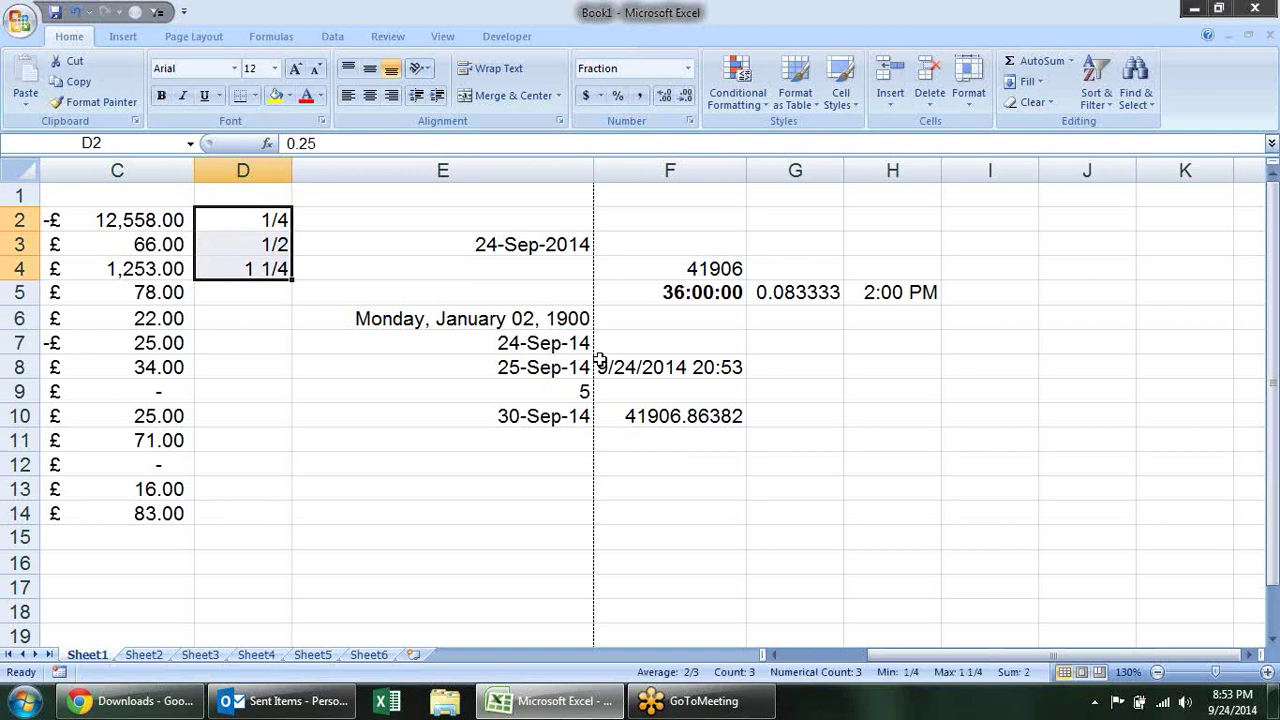
Try the Scientific and Text formats on D2:D4, undo the Text format, then clear the values
left_click(690, 121)
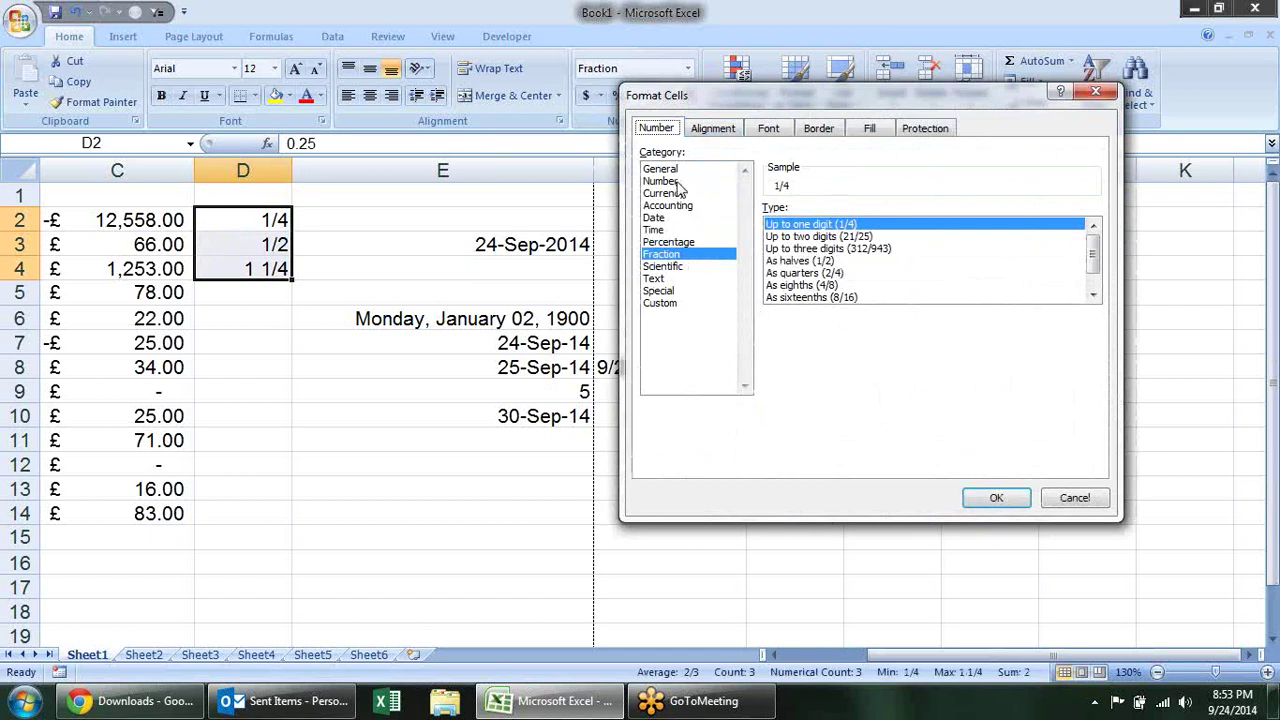
left_click(690, 266)
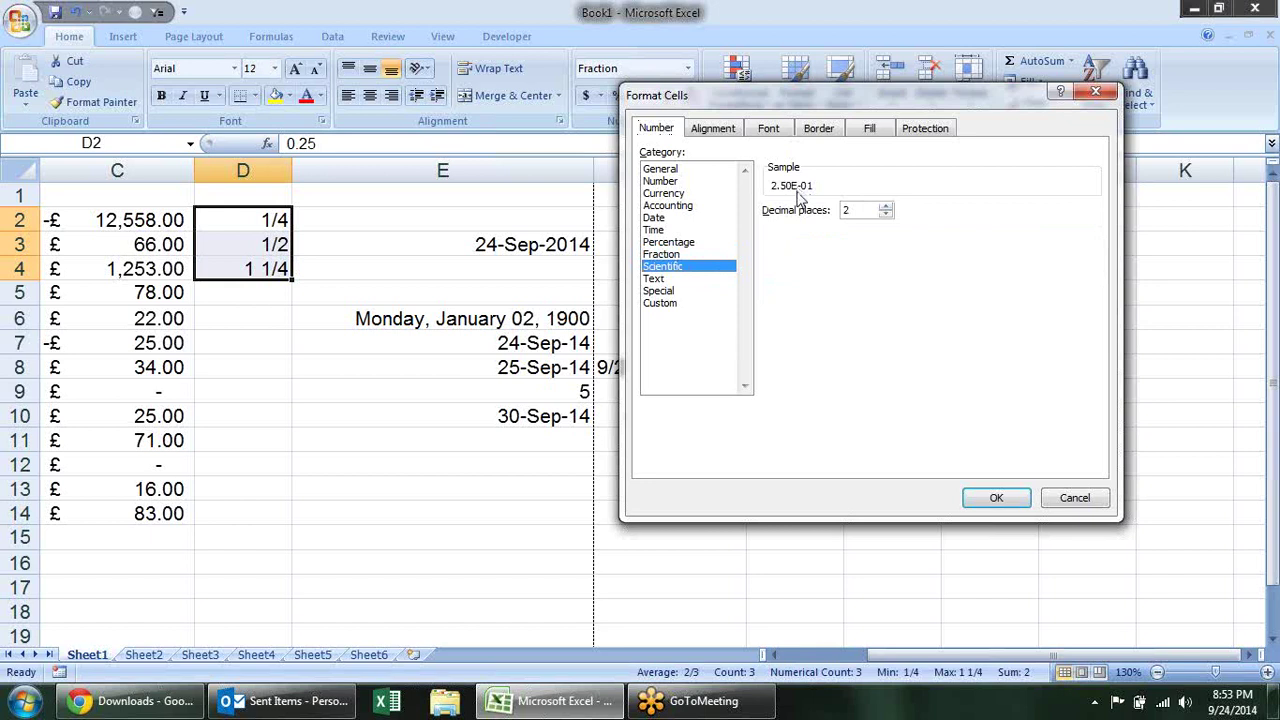
left_click(689, 281)
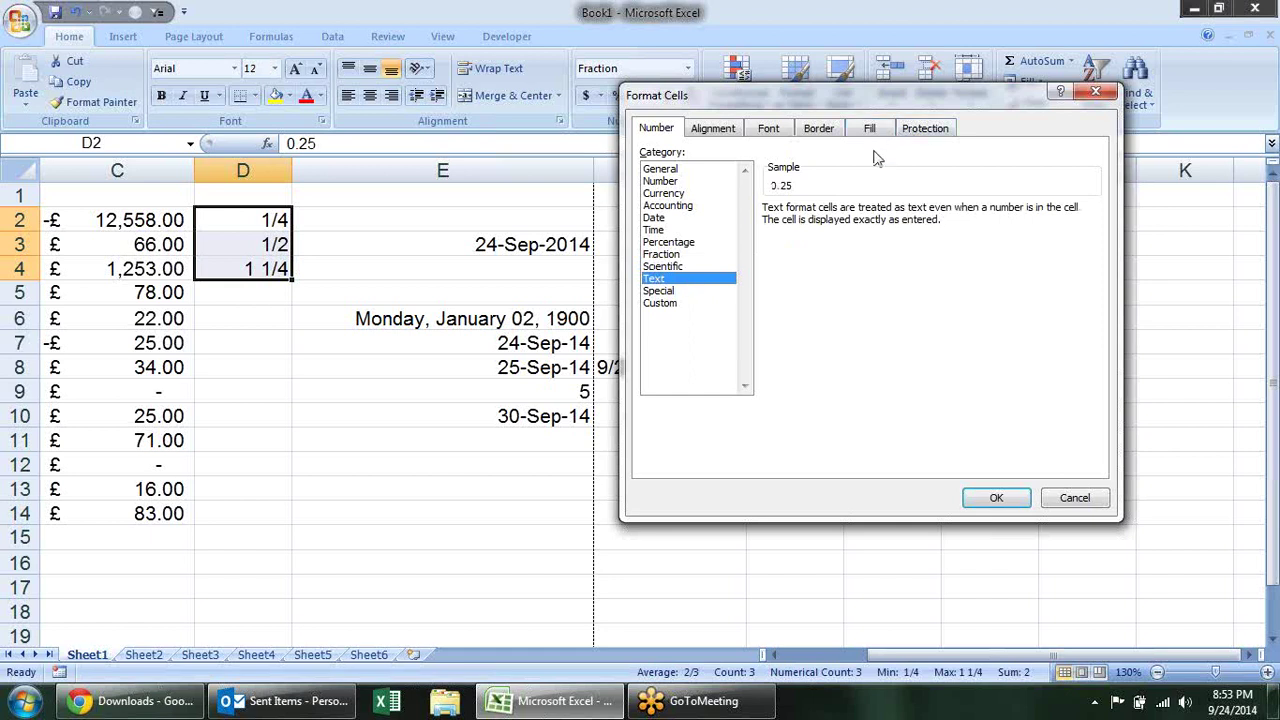
left_click(997, 500)
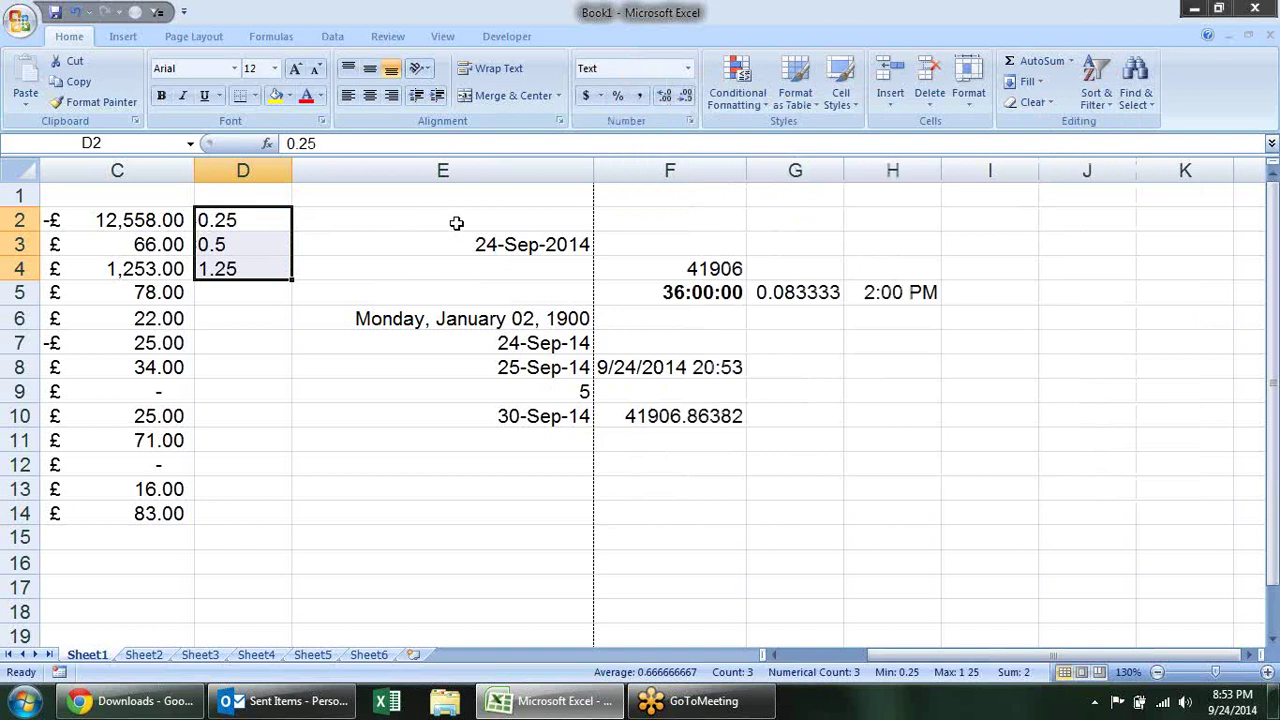
key("ctrl+z")
key("ctrl+z")
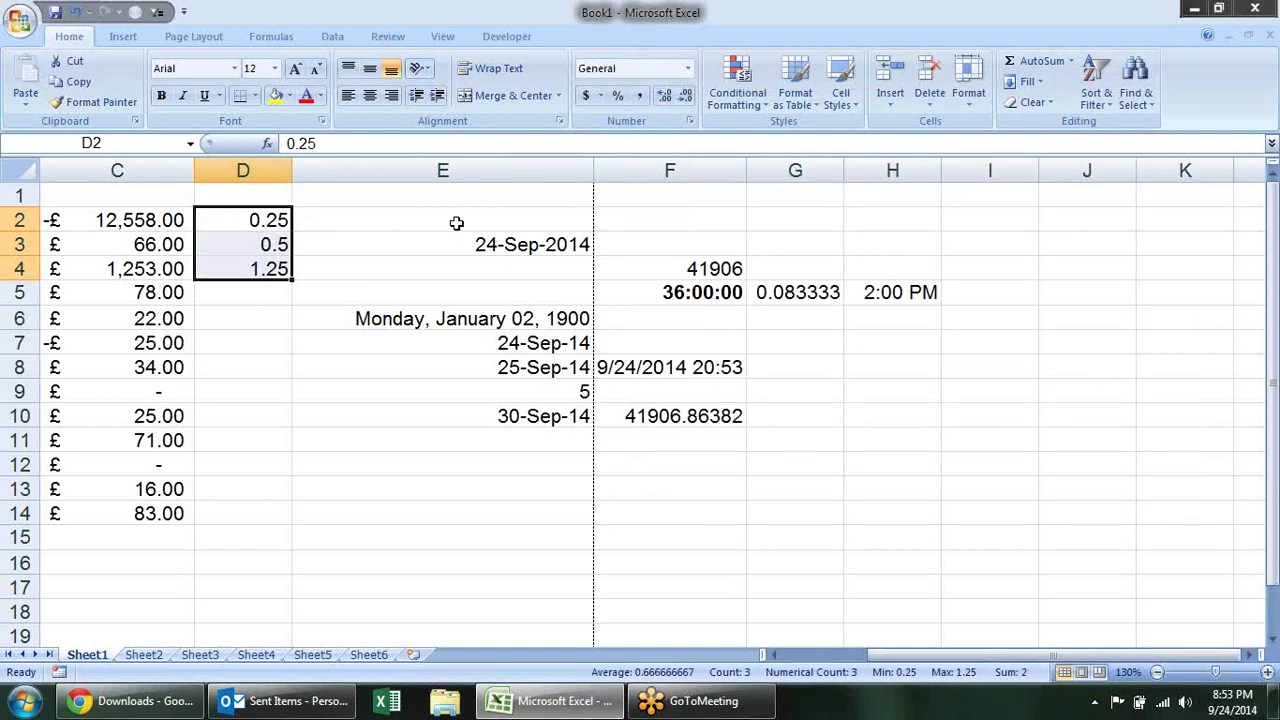
key("Delete")
Enter the apostrophe-prefixed codes '002356 in D2 and '0002356 in D3
key("Down")
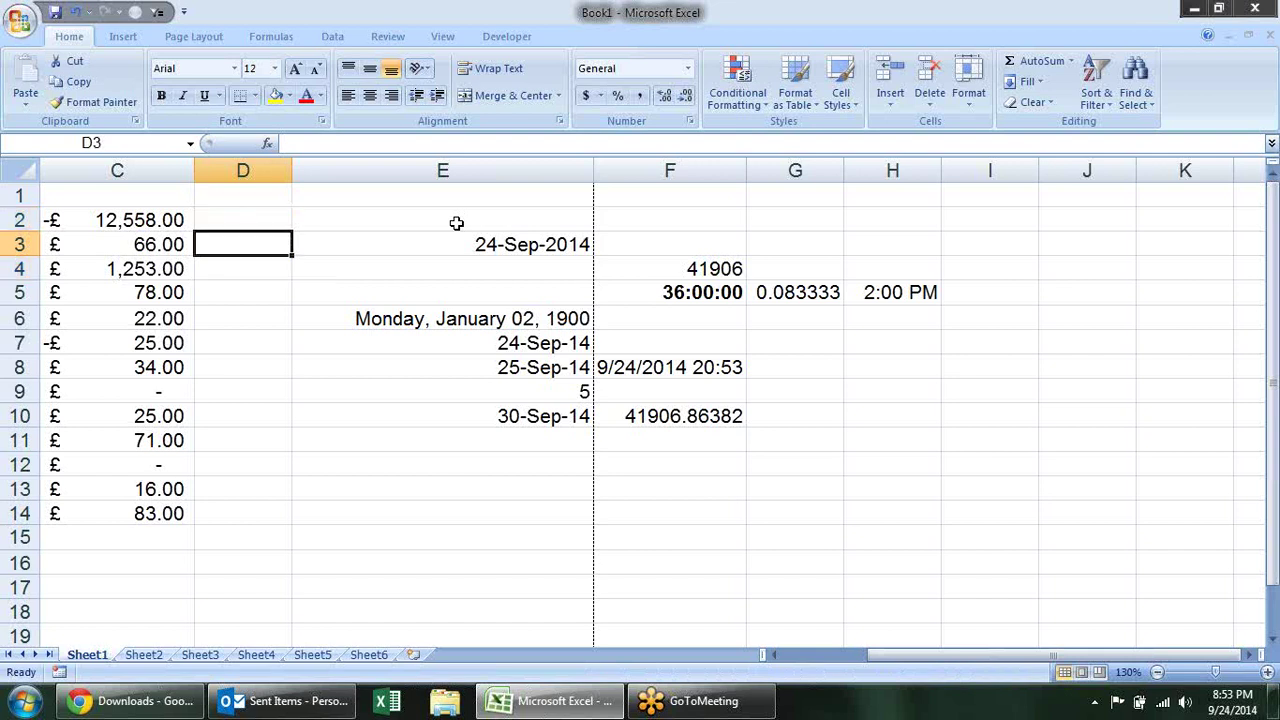
key("Up")
type("'")
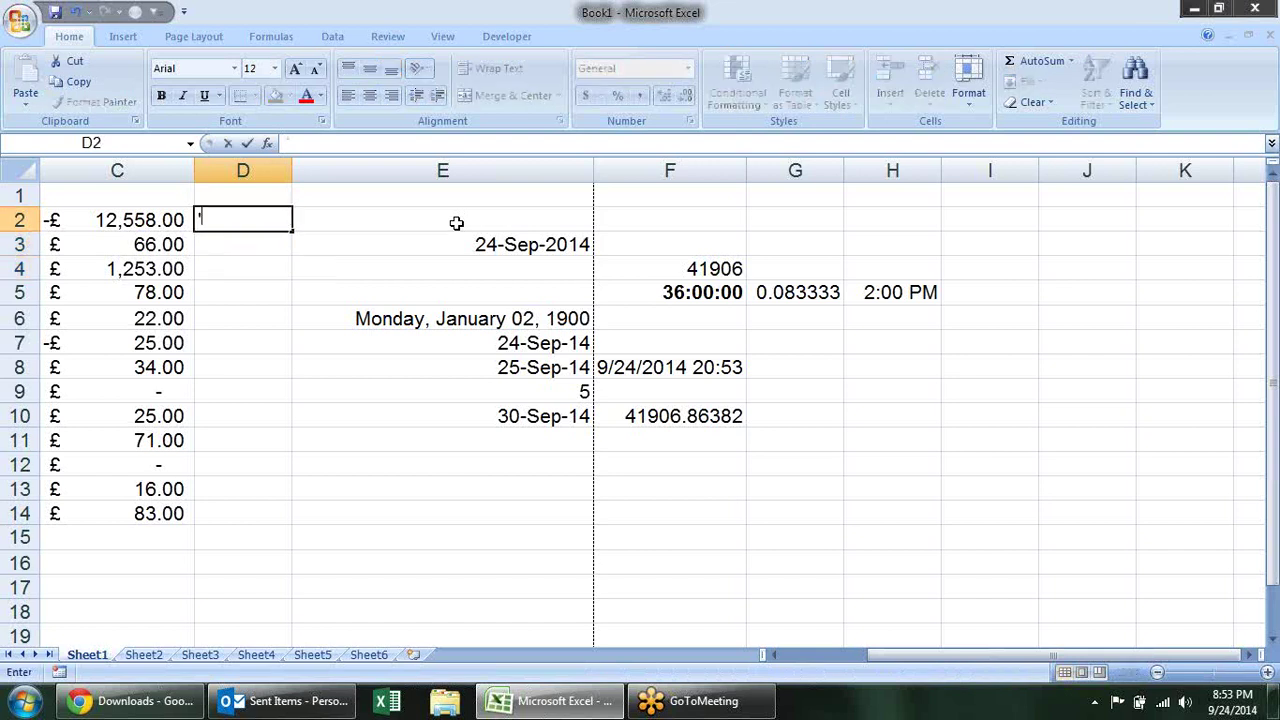
type("002356")
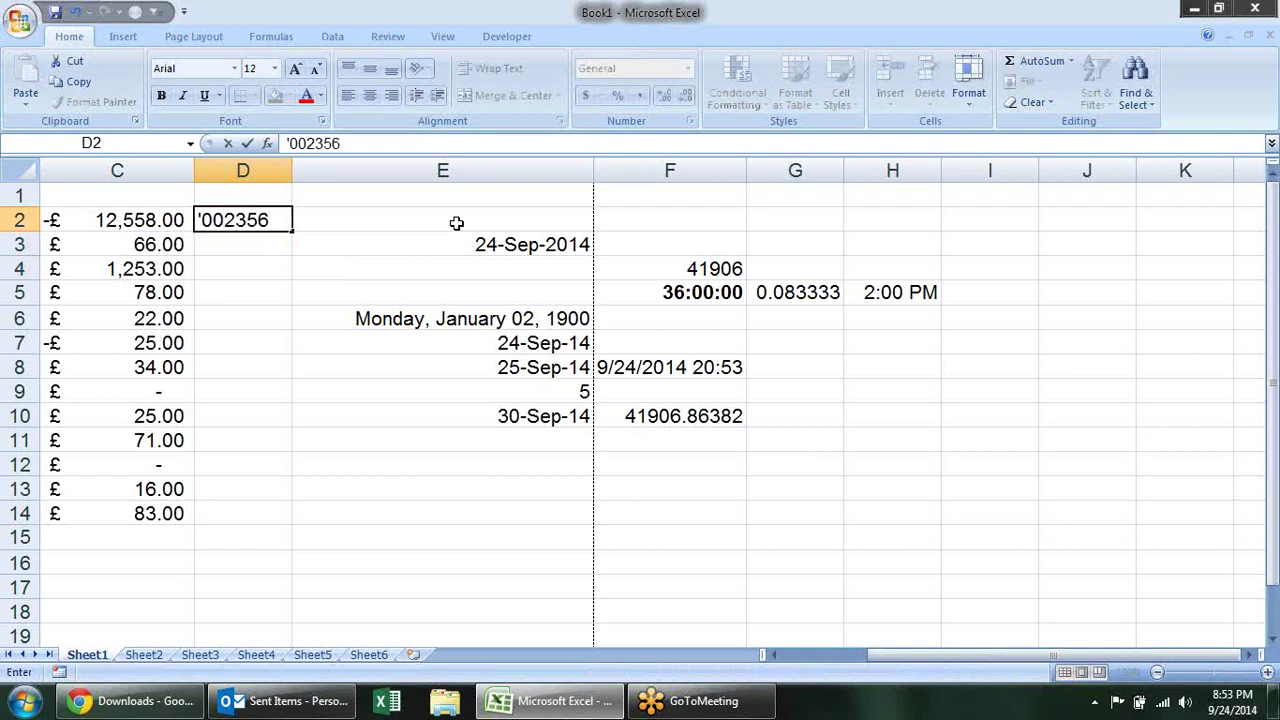
left_click(199, 221)
key("Return")
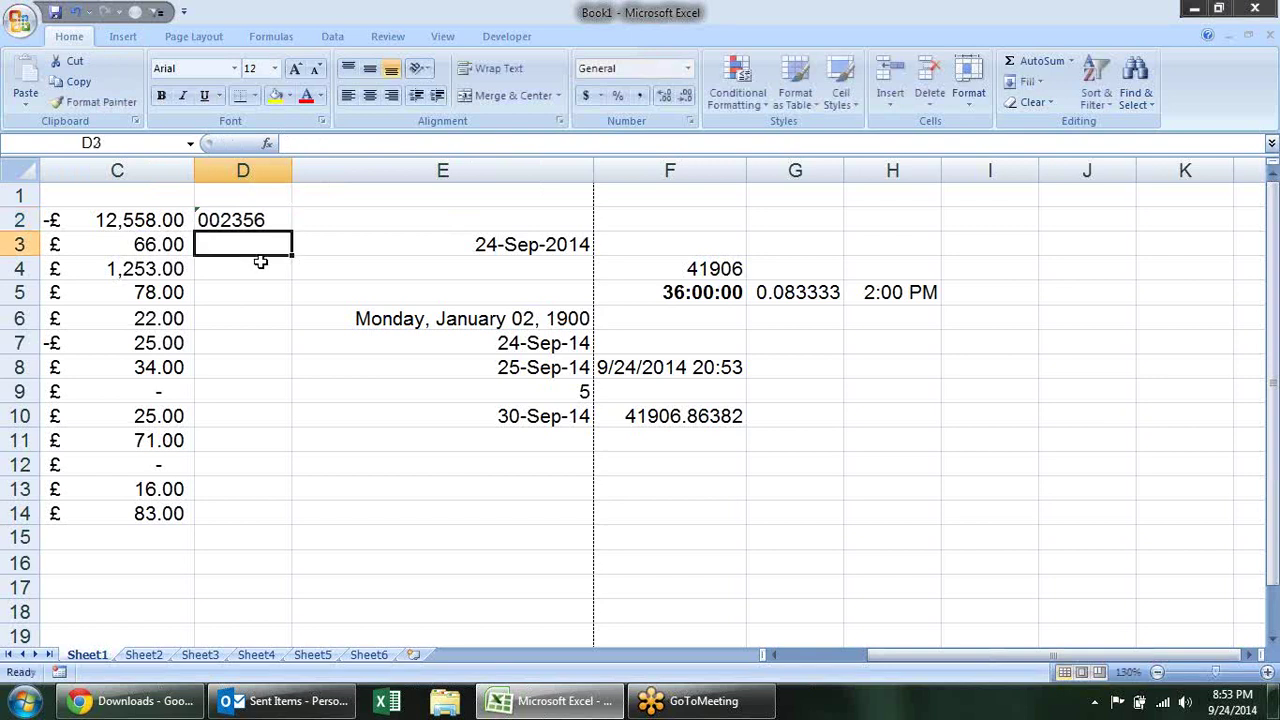
type("'0002356")
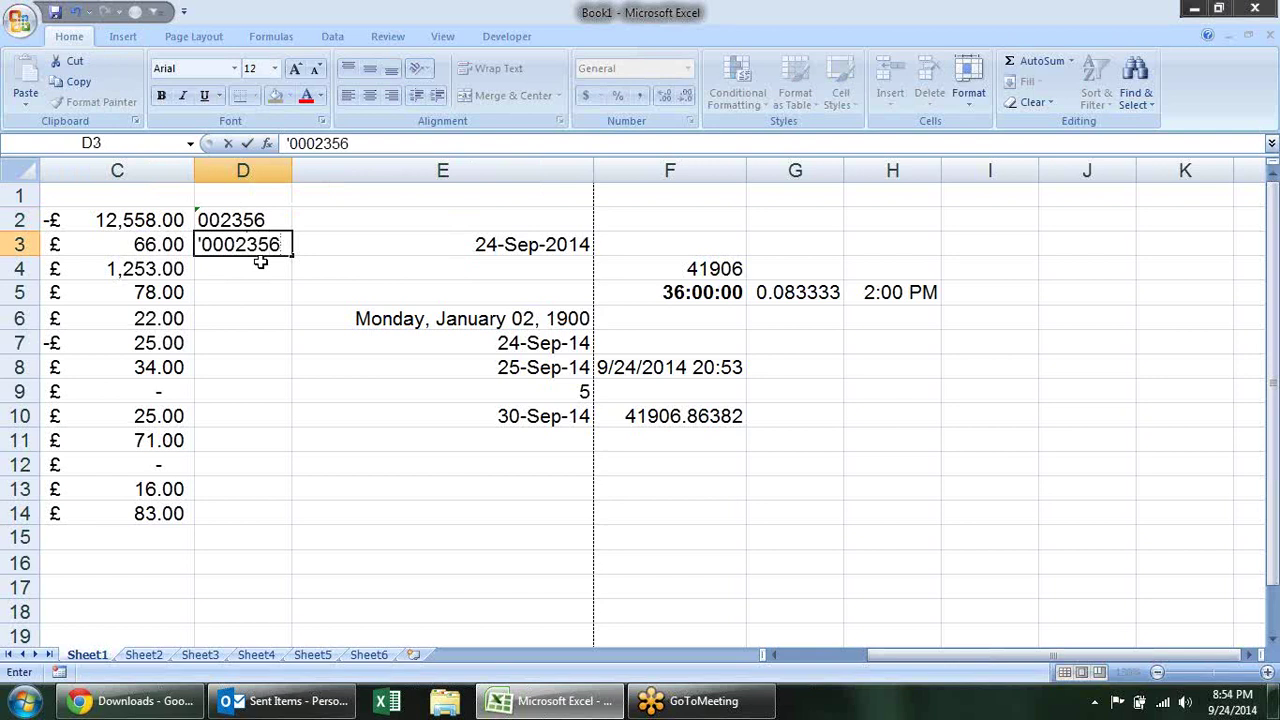
key("Return")
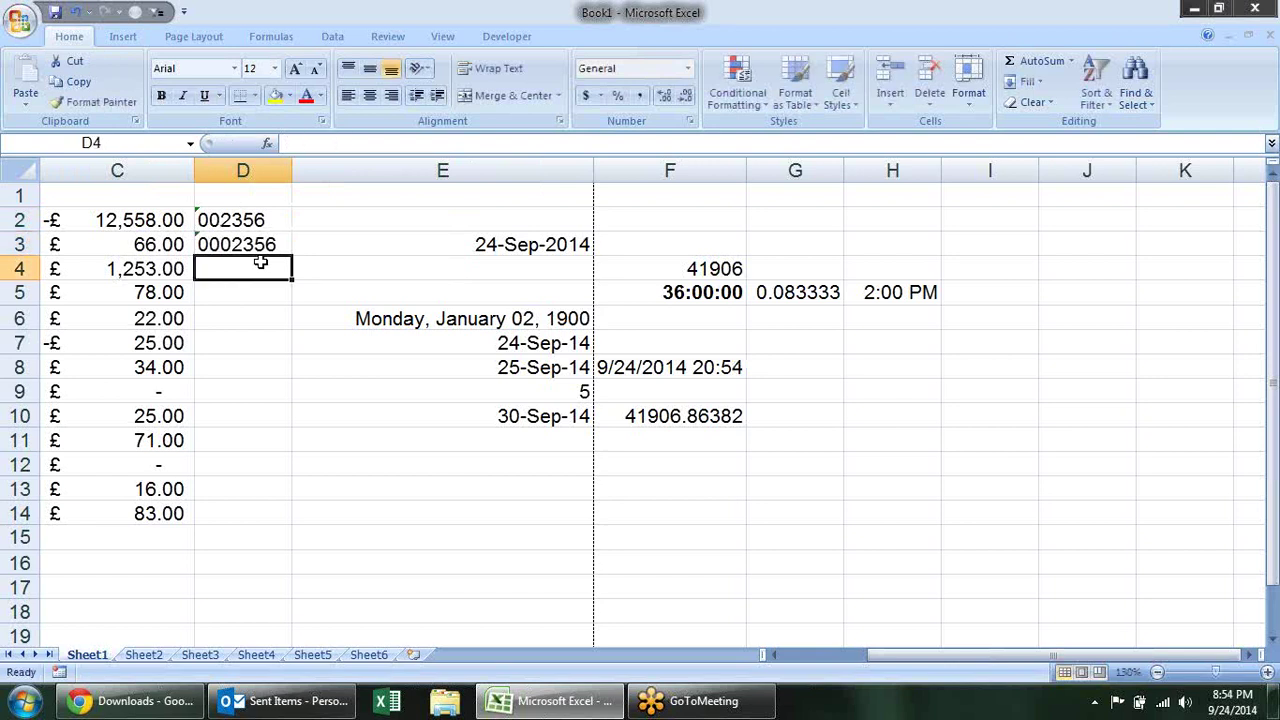
left_click(301, 304)
Give the range D4:D14 the Text number format via Format Cells
left_click_drag(254, 271, 242, 513)
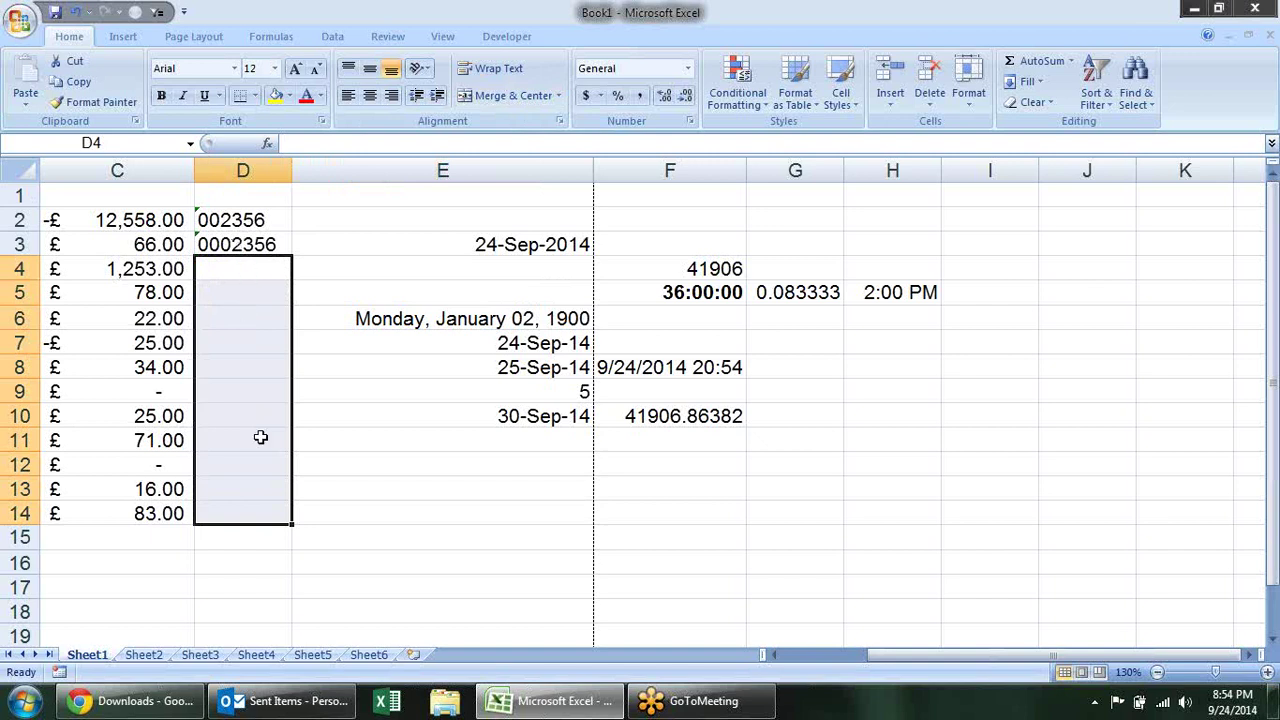
left_click(689, 70)
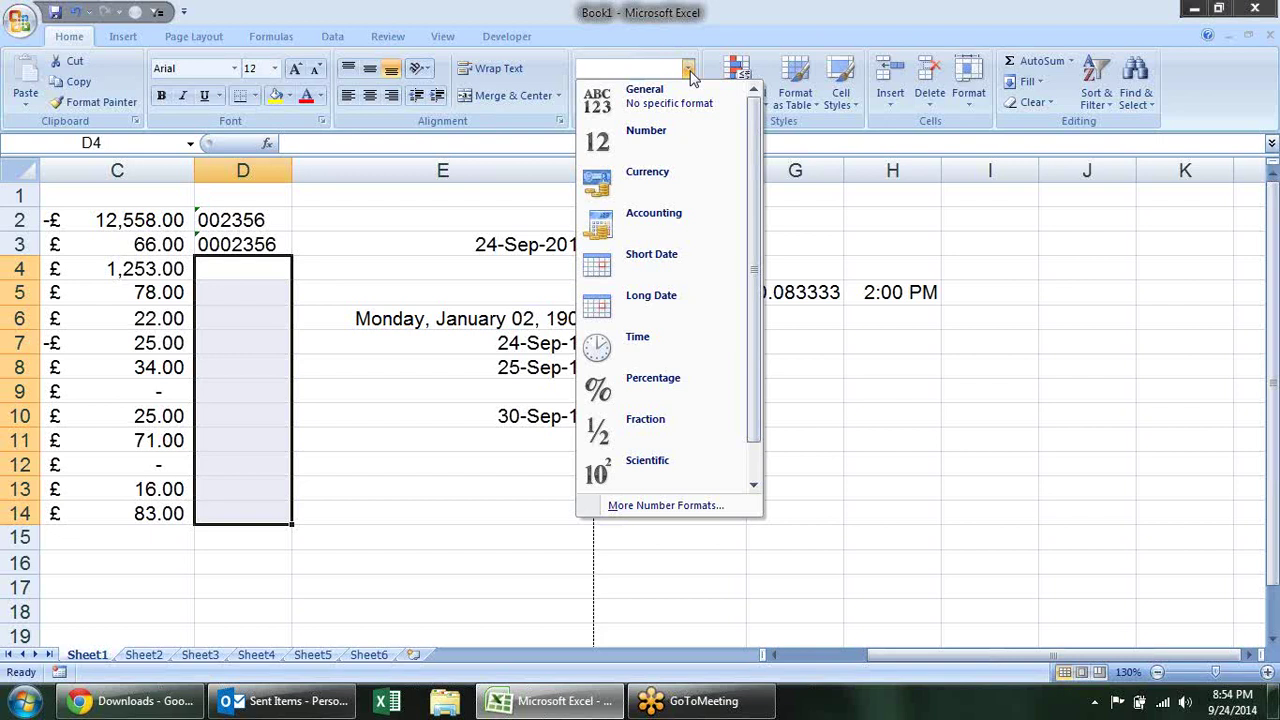
scroll(660, 250, "down", 1)
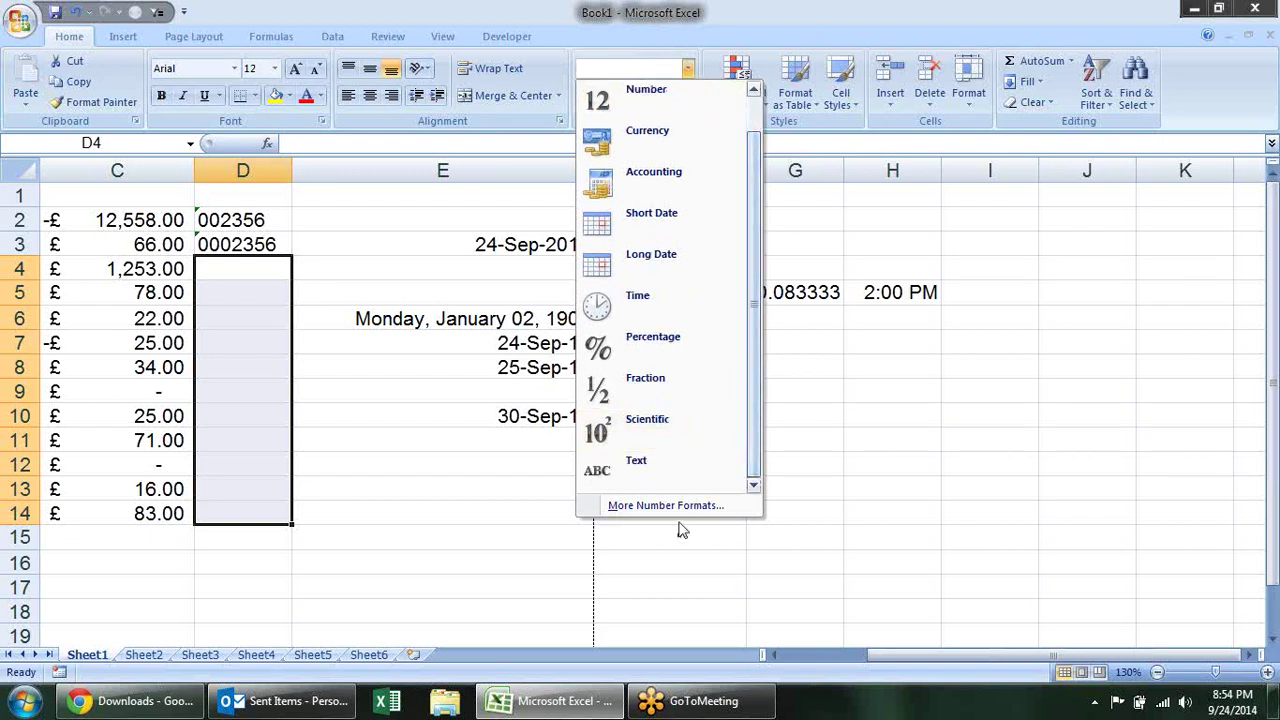
key("Escape")
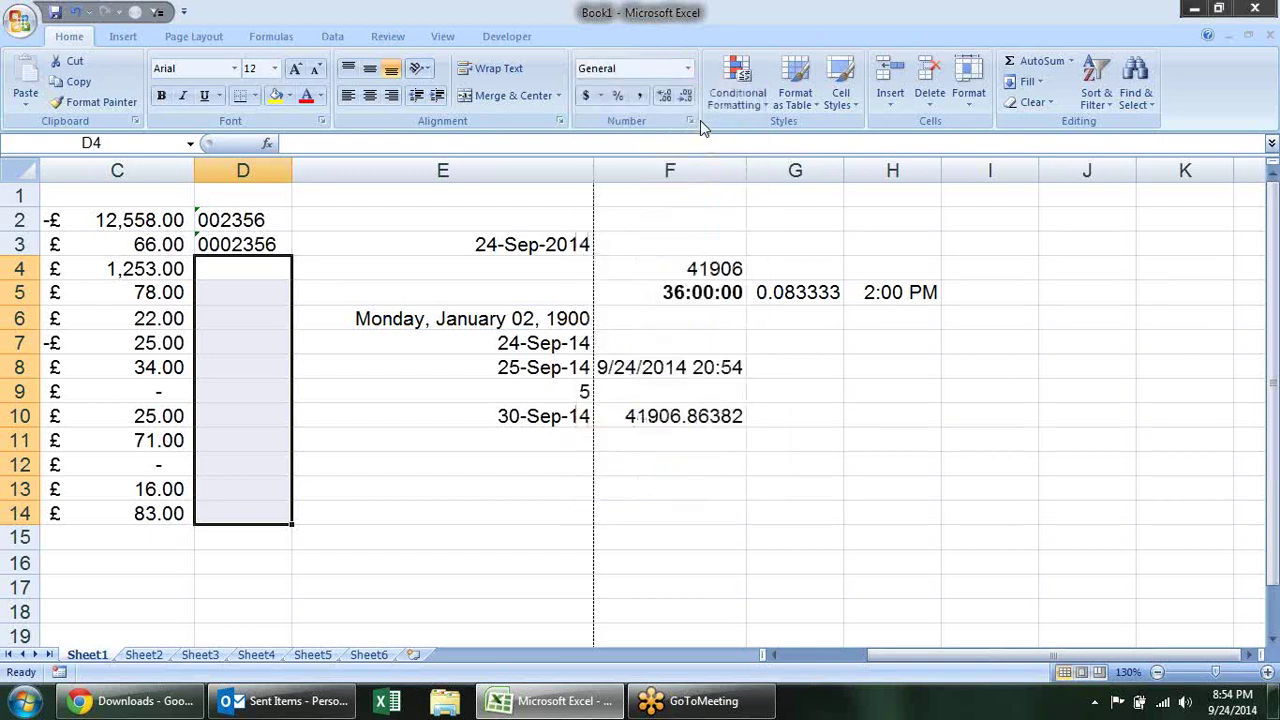
left_click(690, 121)
left_click(660, 279)
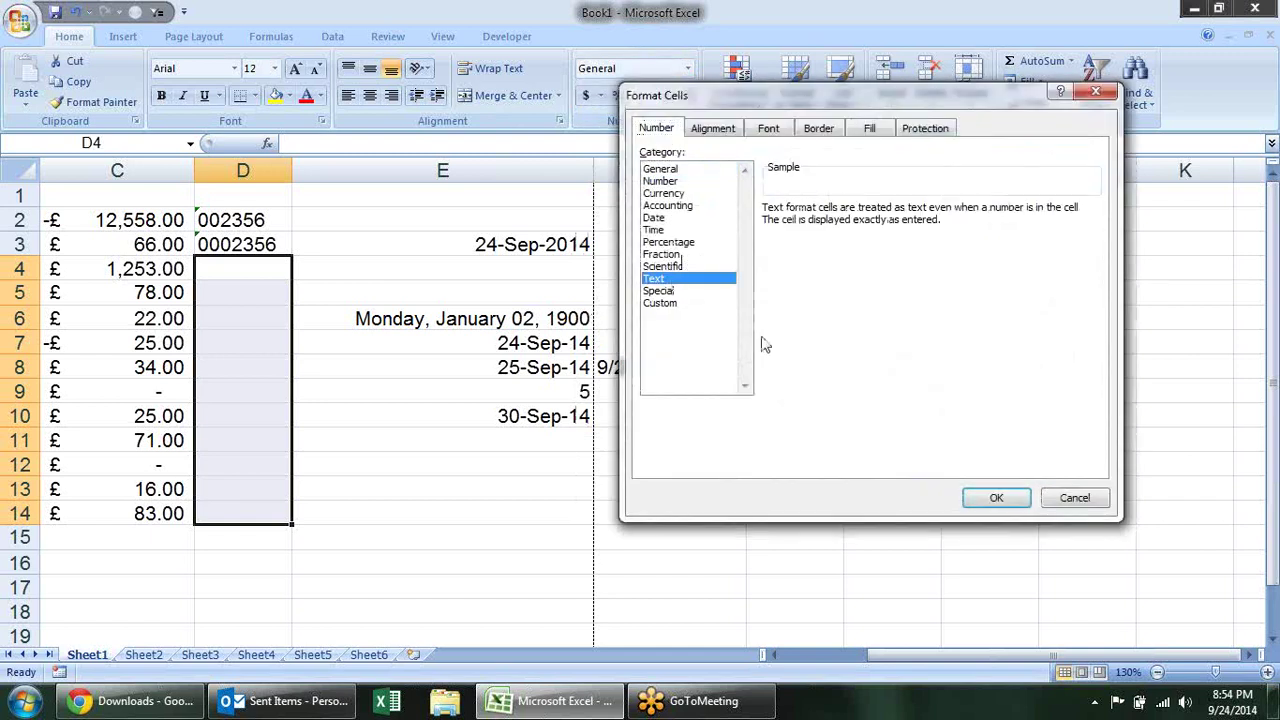
left_click(994, 498)
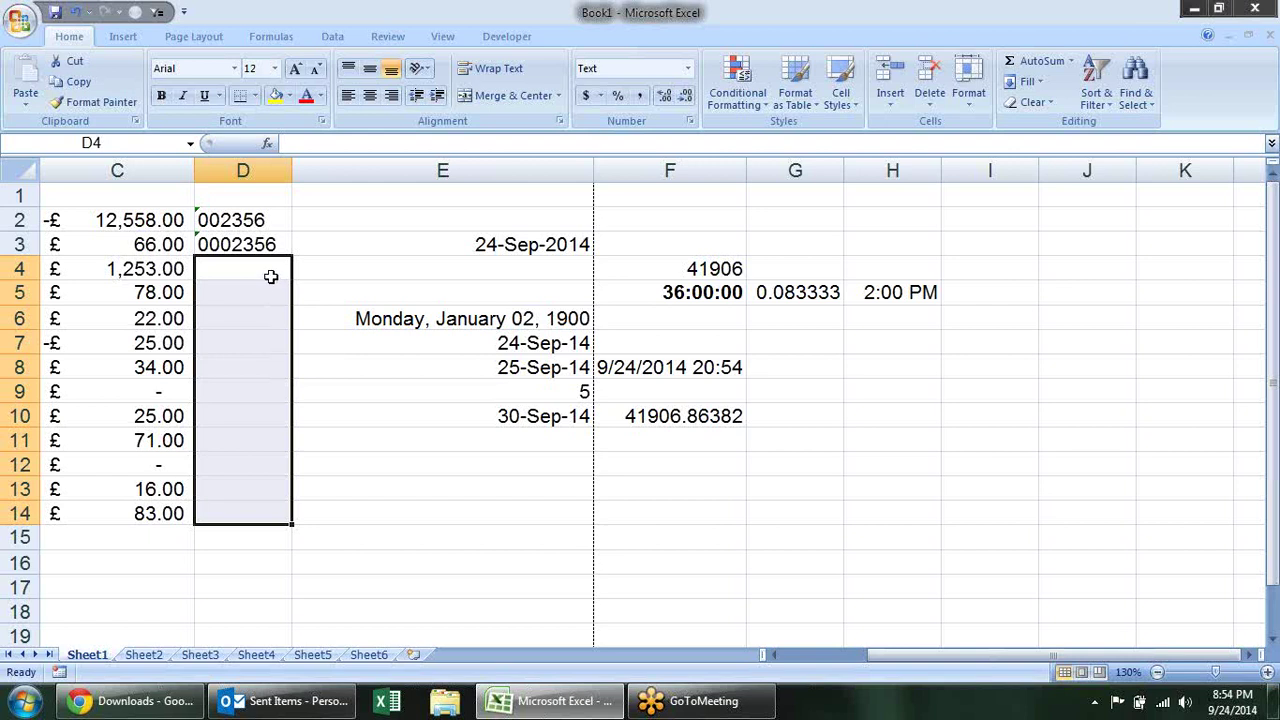
left_click(270, 276)
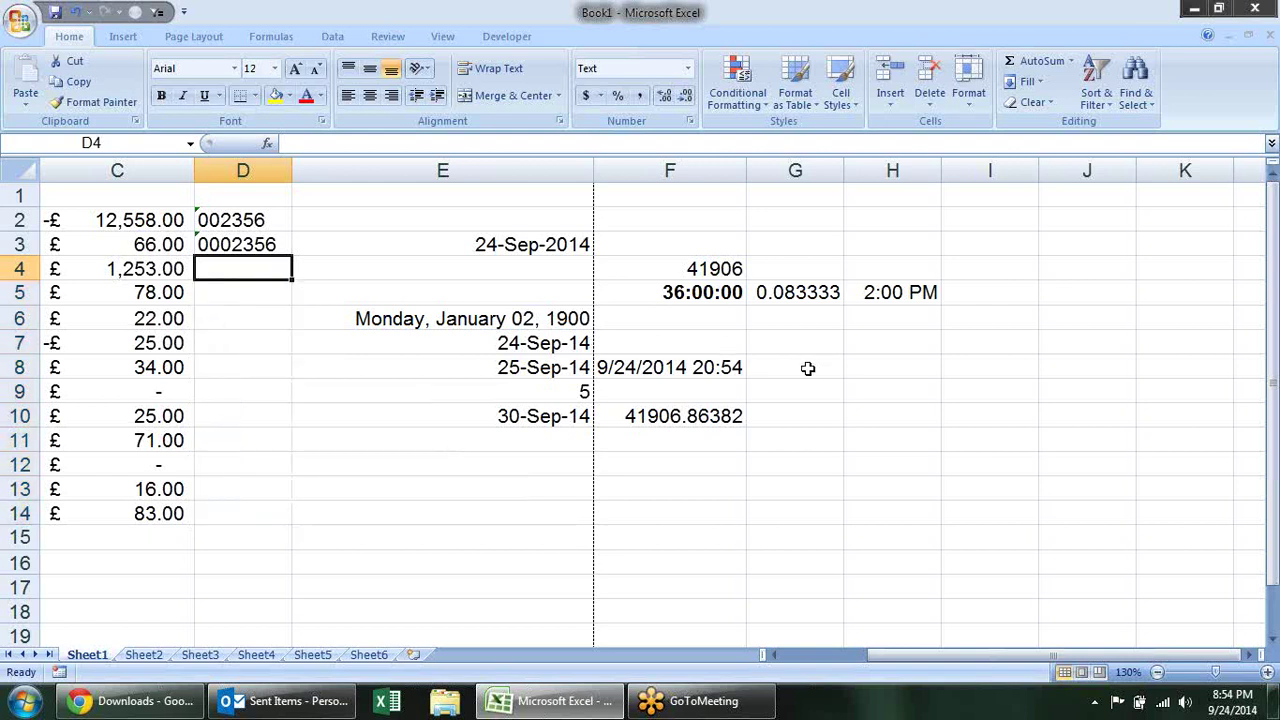
Enter the codes 0005236, 000456 and 0001 into D4, D5 and D6
type("0005236")
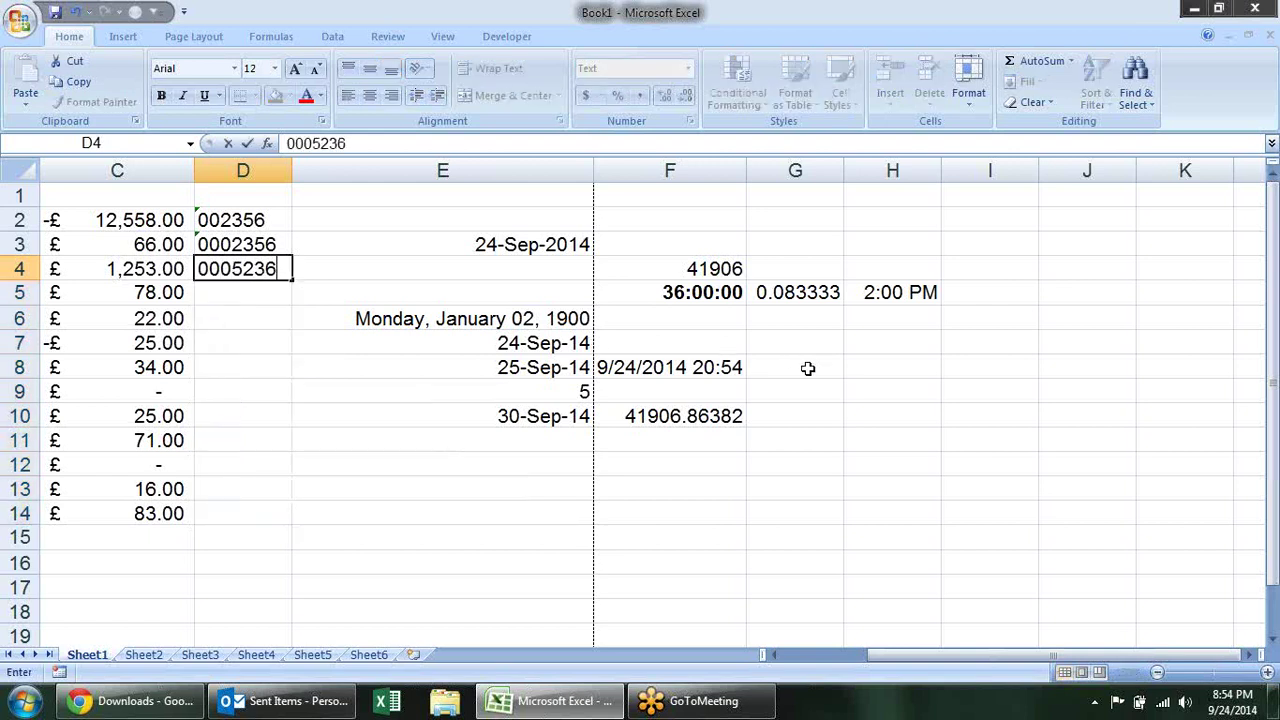
key("Return")
type("00")
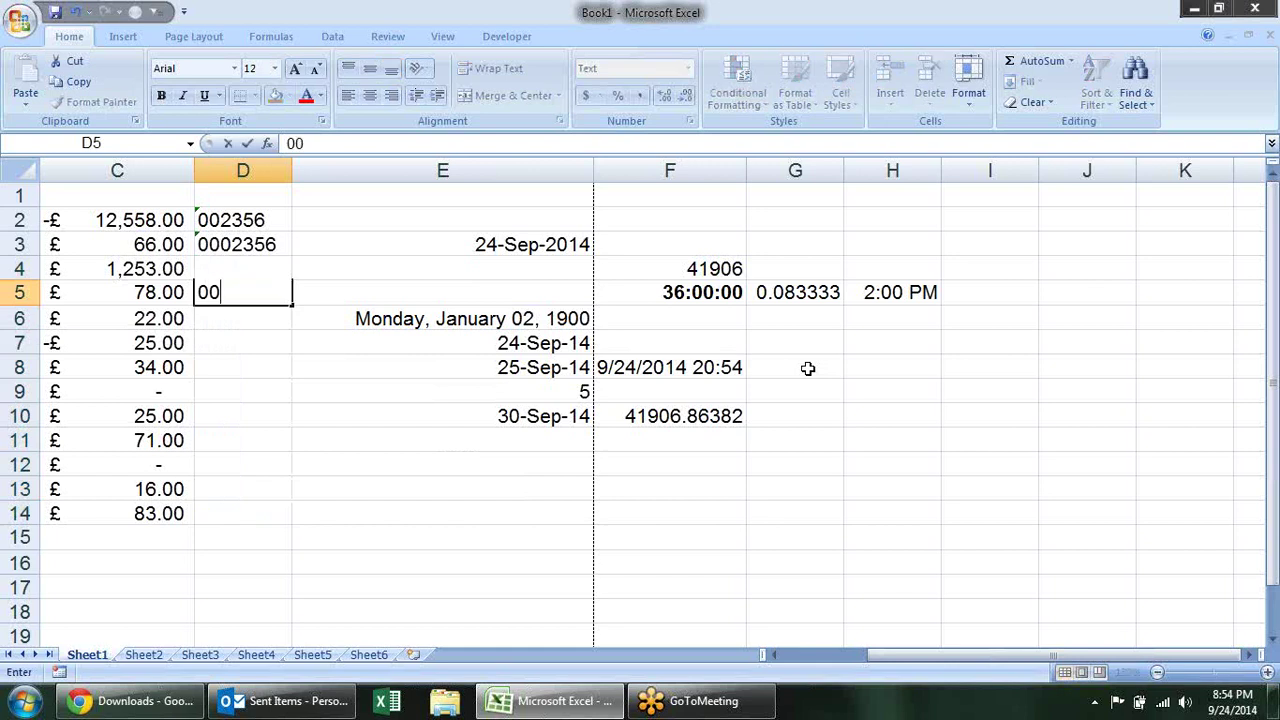
type("0456")
key("Return")
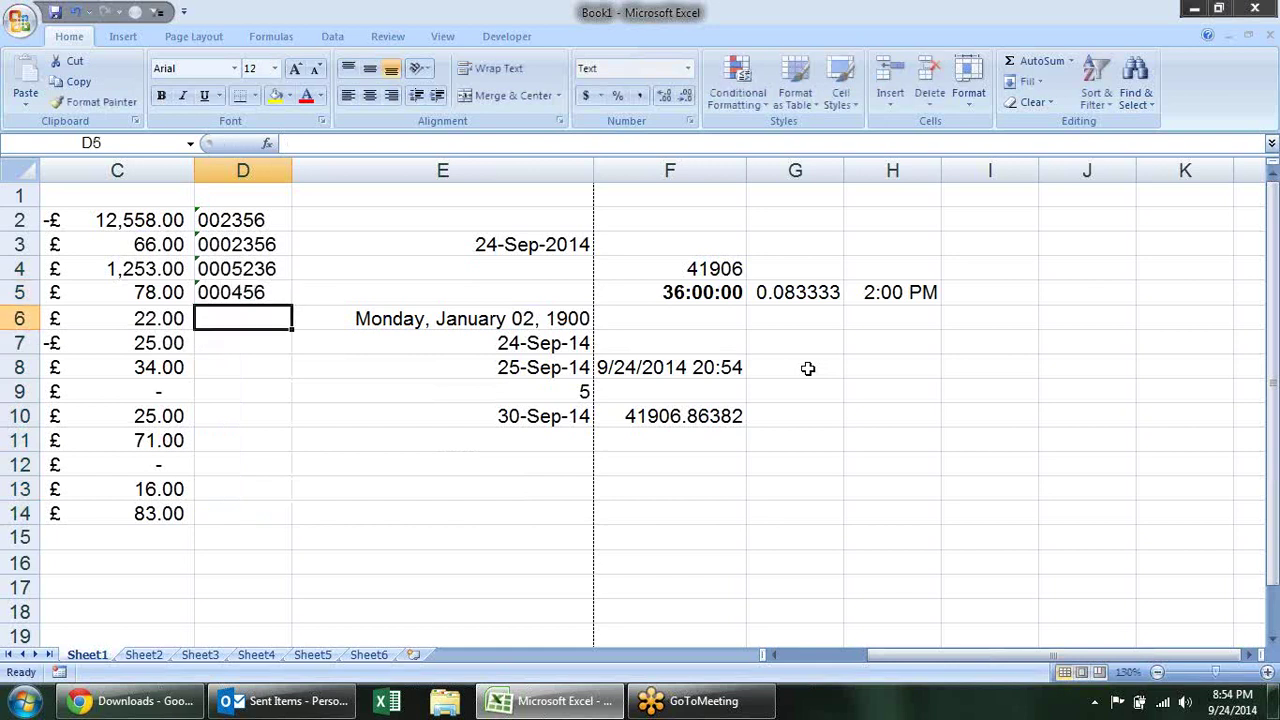
type("0001")
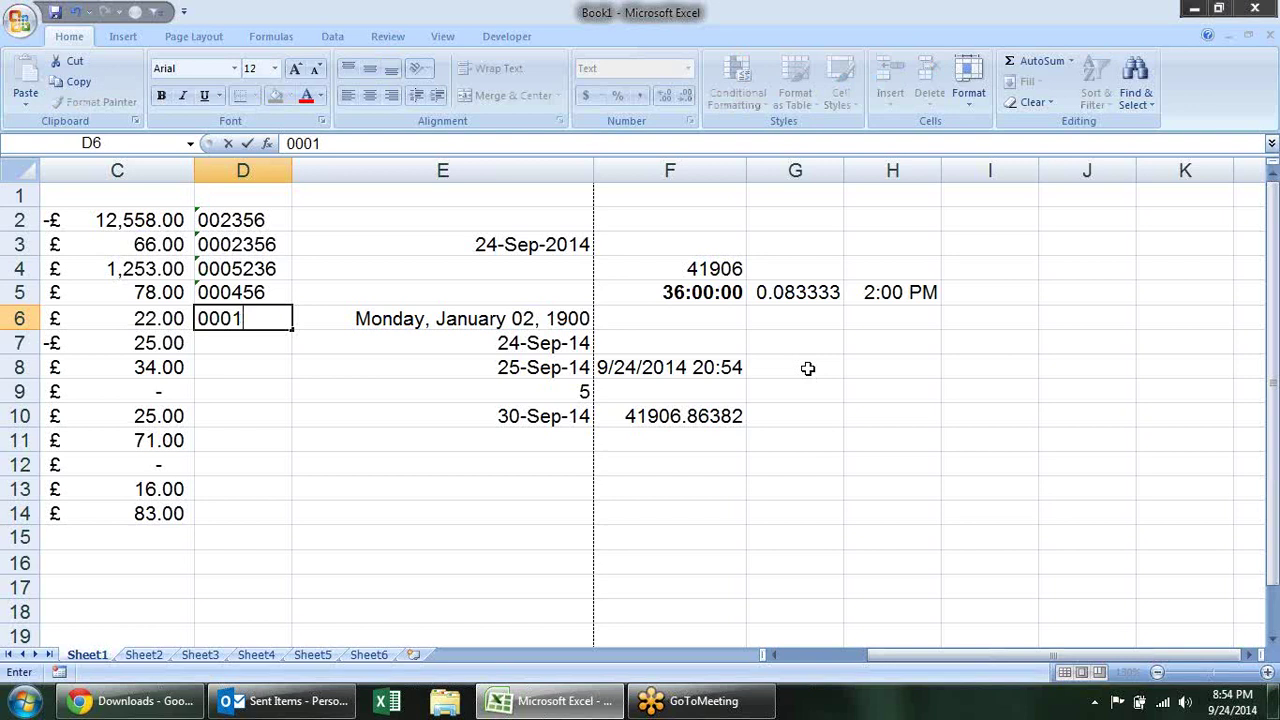
key("Return")
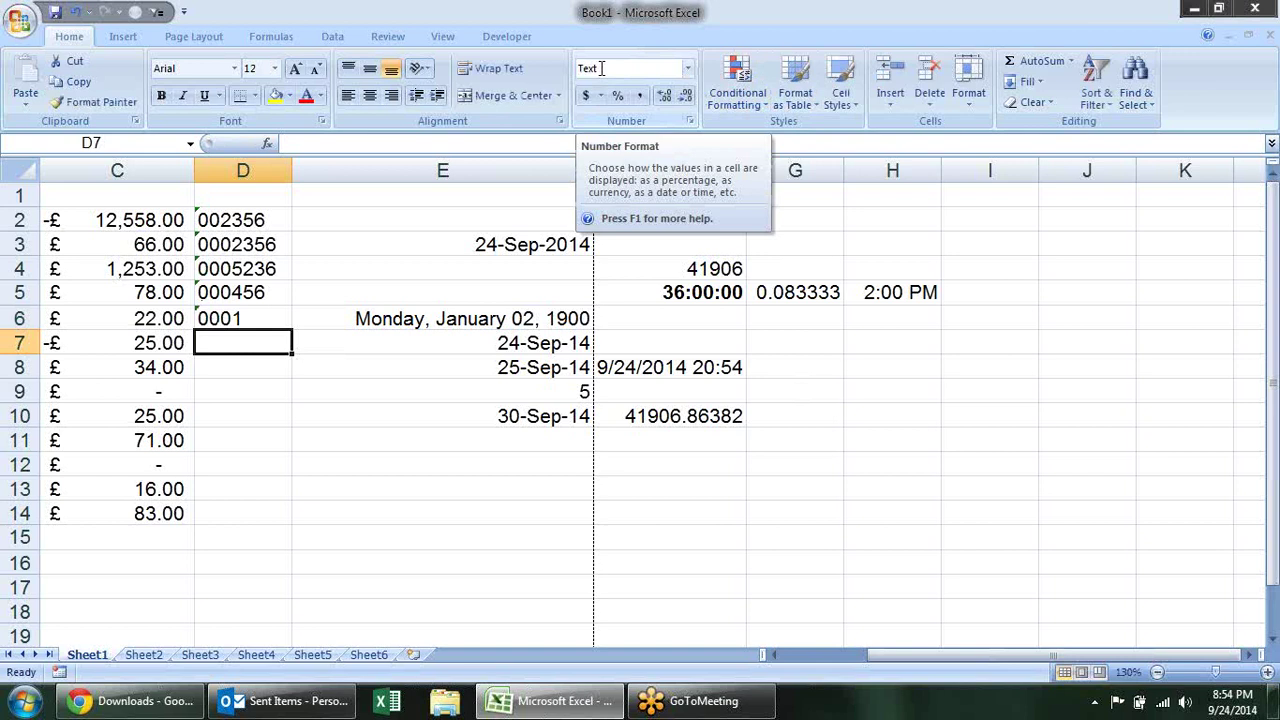
left_click(689, 124)
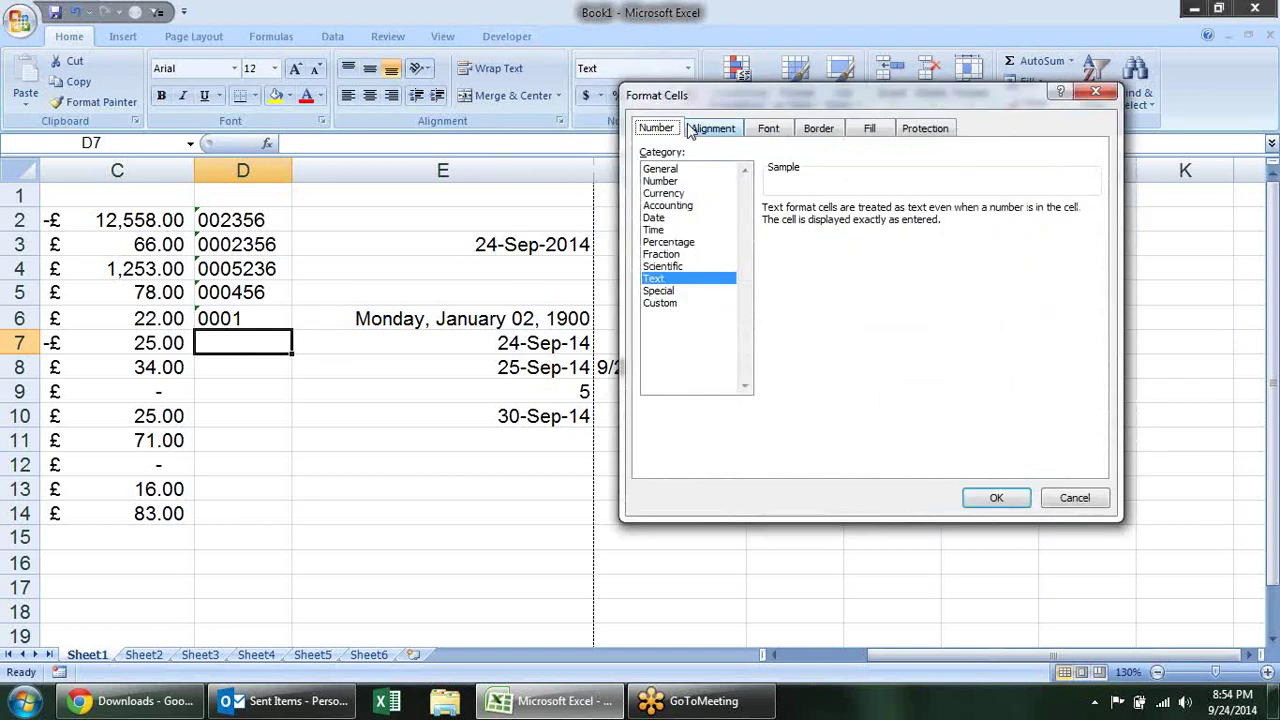
left_click(688, 292)
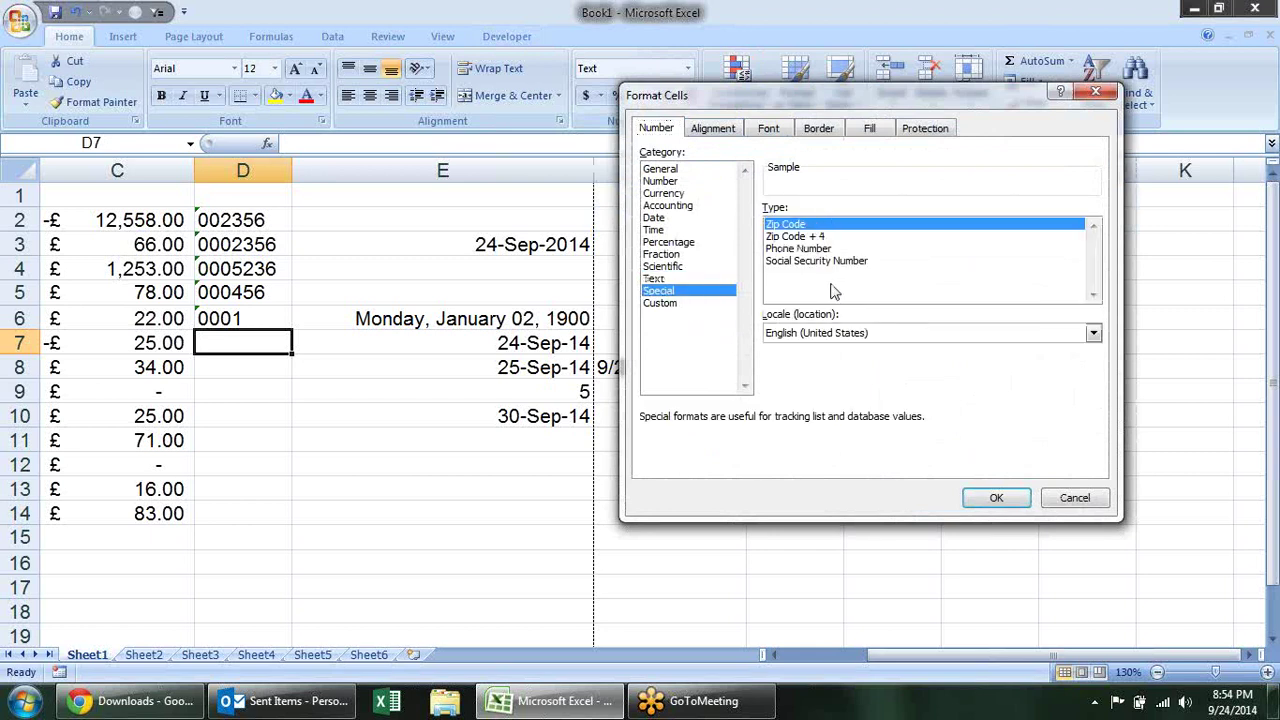
left_click(664, 303)
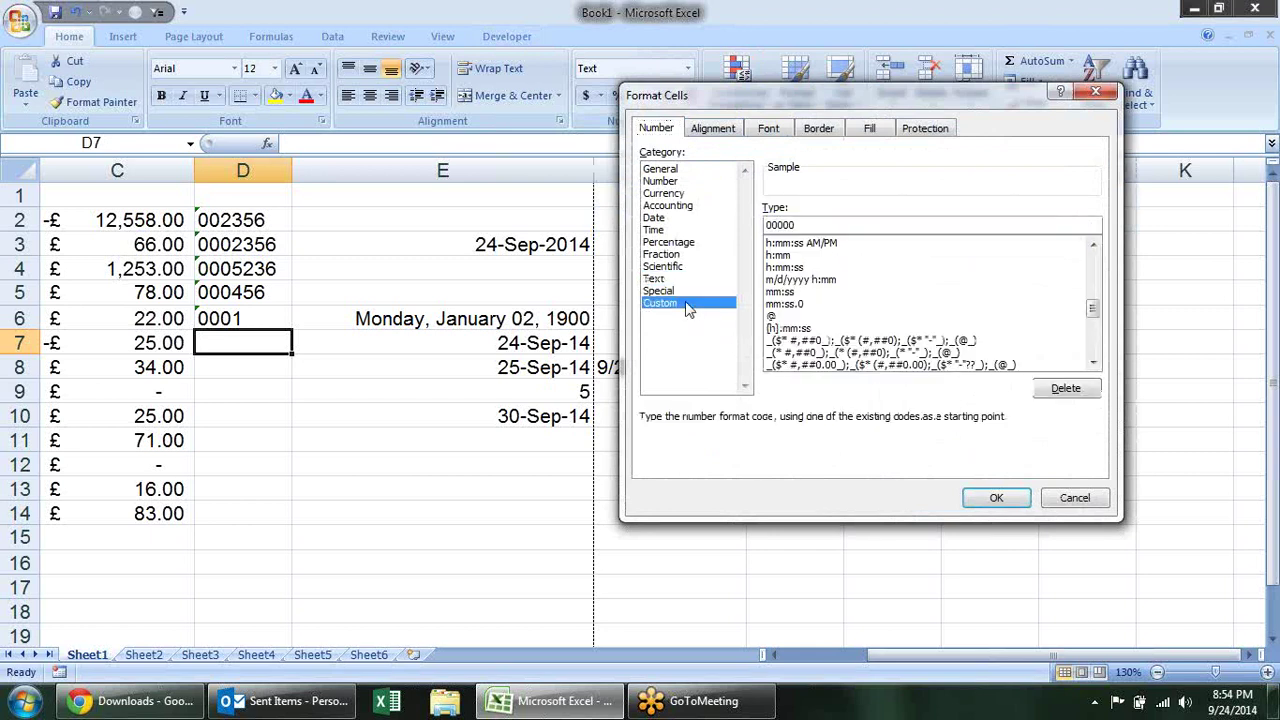
left_click(688, 291)
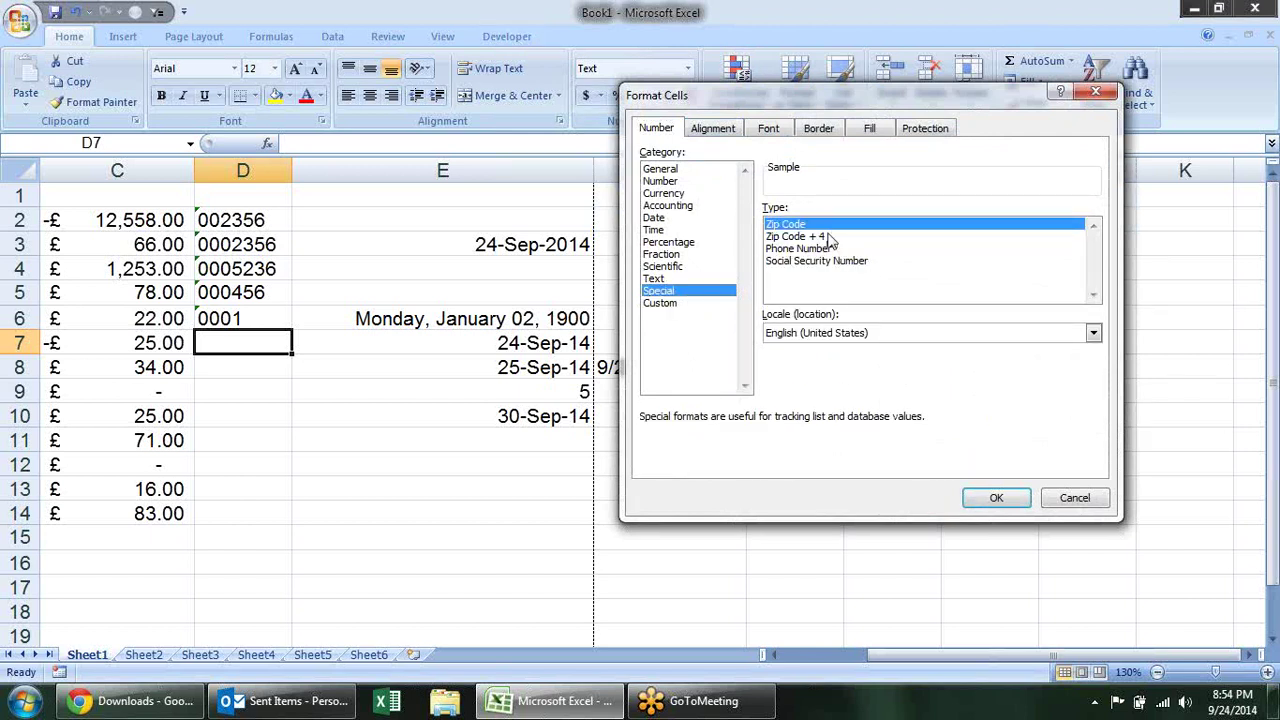
left_click(691, 306)
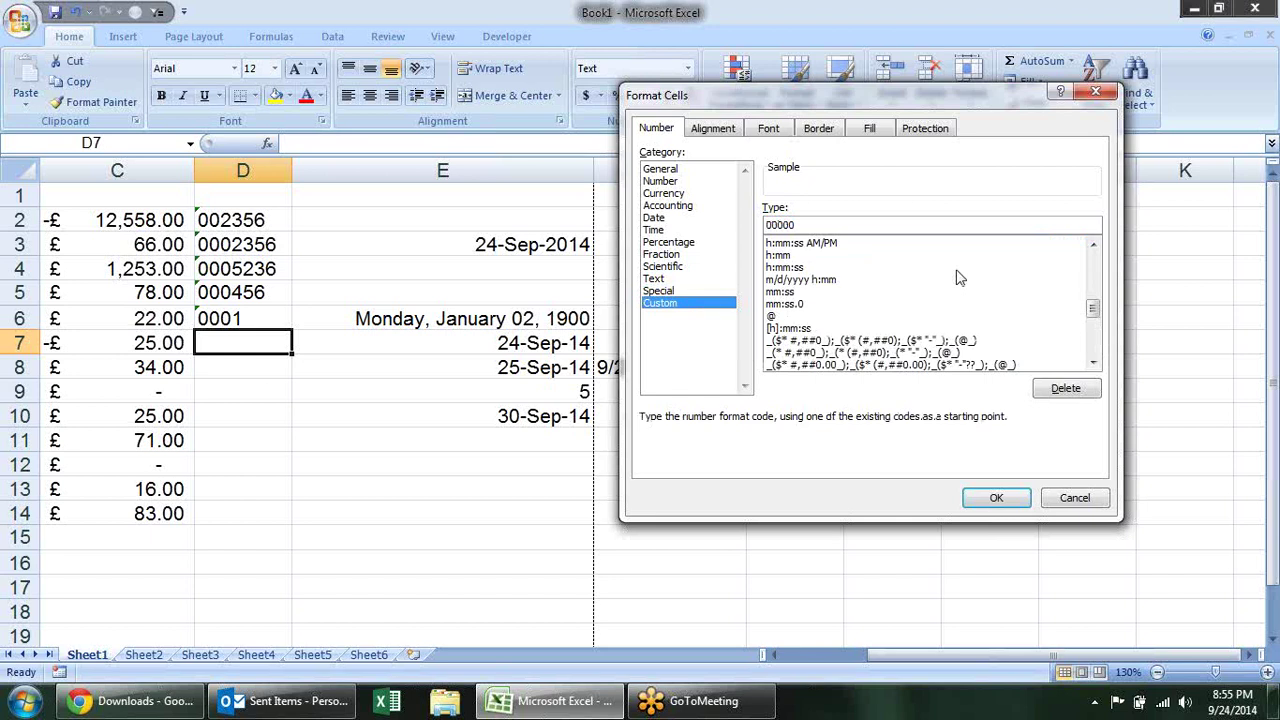
left_click(1075, 500)
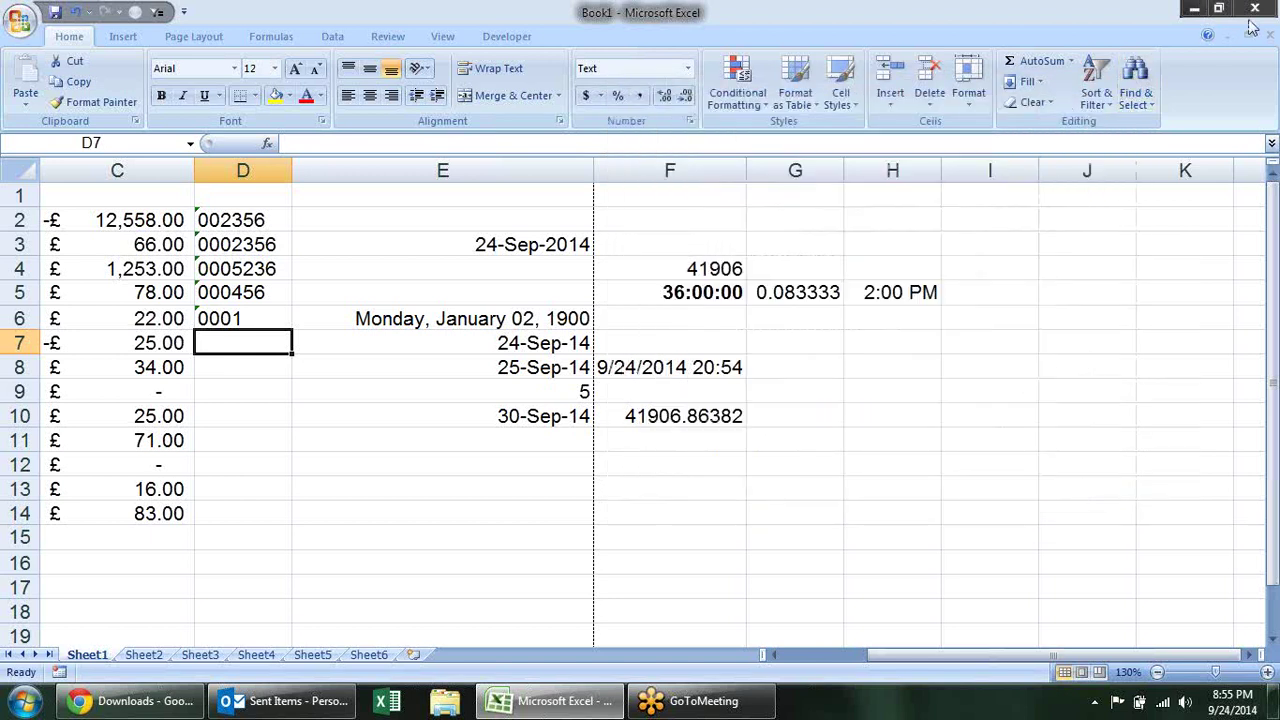